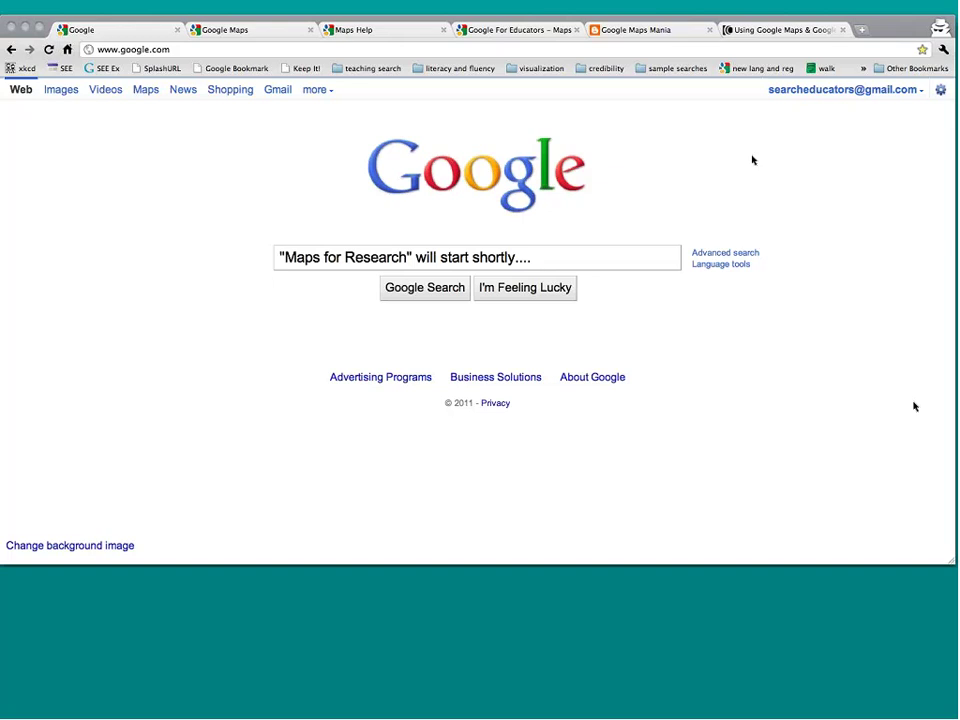
Step: Select and delete the 'Maps for Research' placeholder text in the Google search box
click(571, 259)
drag(571, 259, 268, 249)
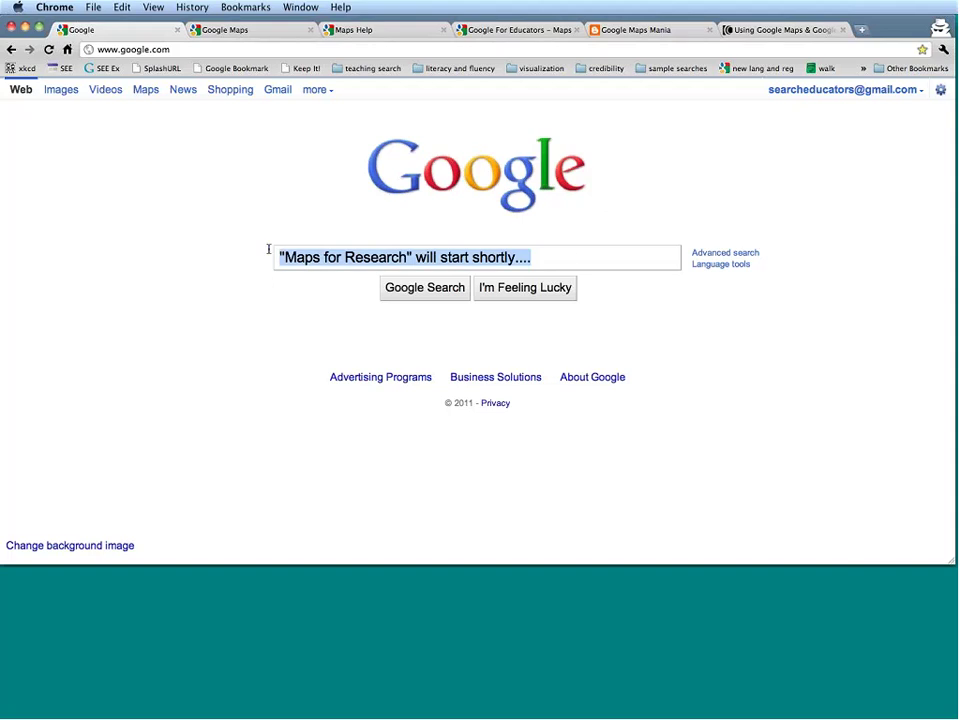
key(BackSpace)
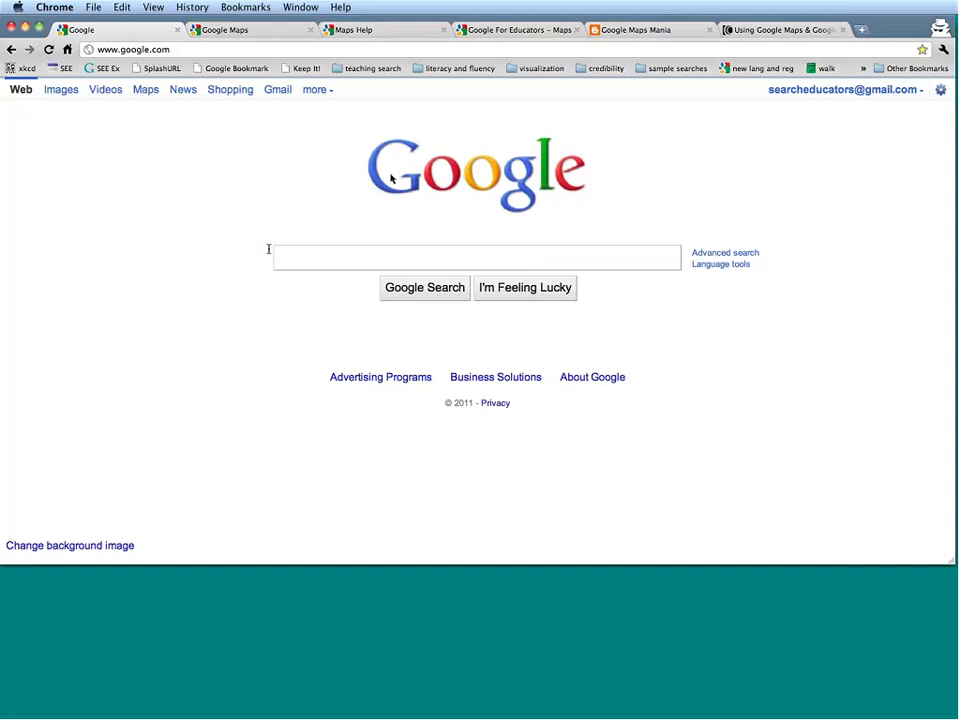
Step: Try reaching Google Maps by entering 'maps.' in the browser address bar
click(186, 49)
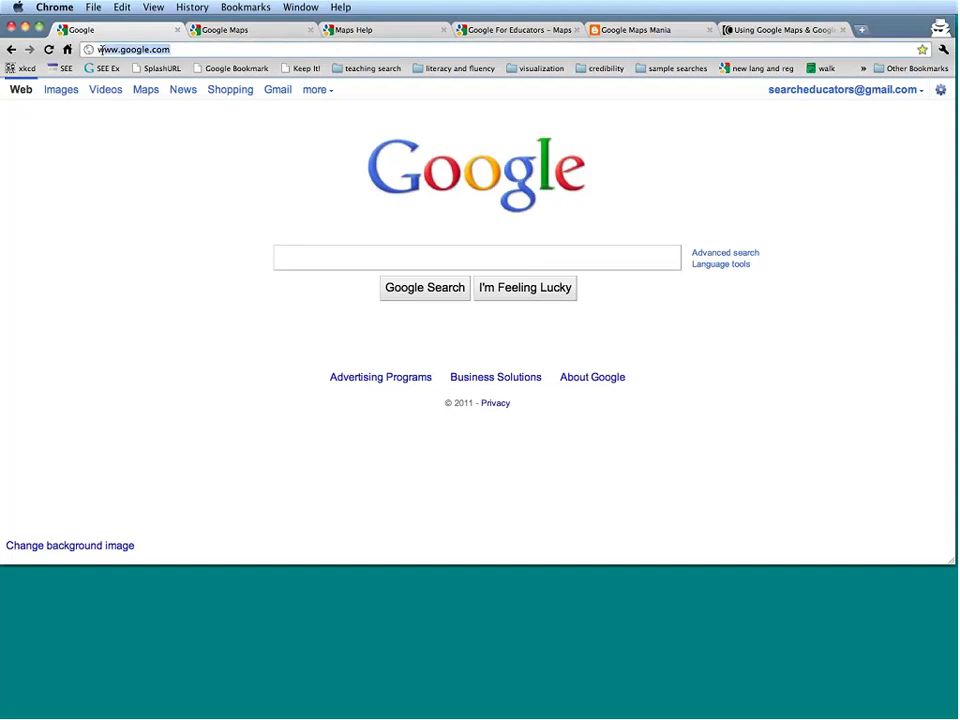
text(w)
key(BackSpace)
text(maps)
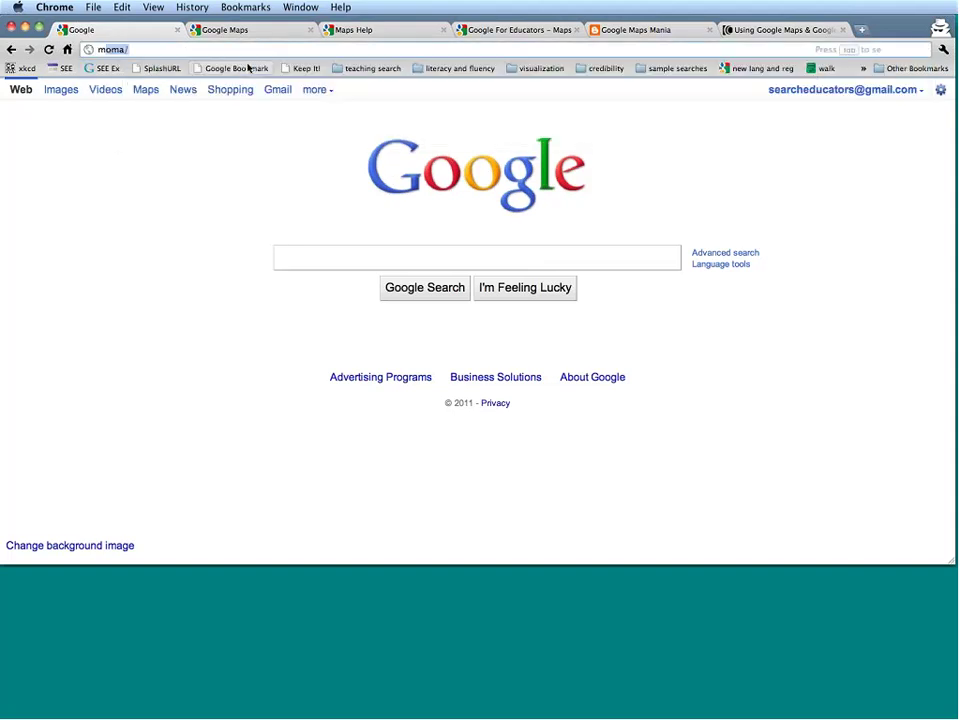
text(.google.com)
key(Return)
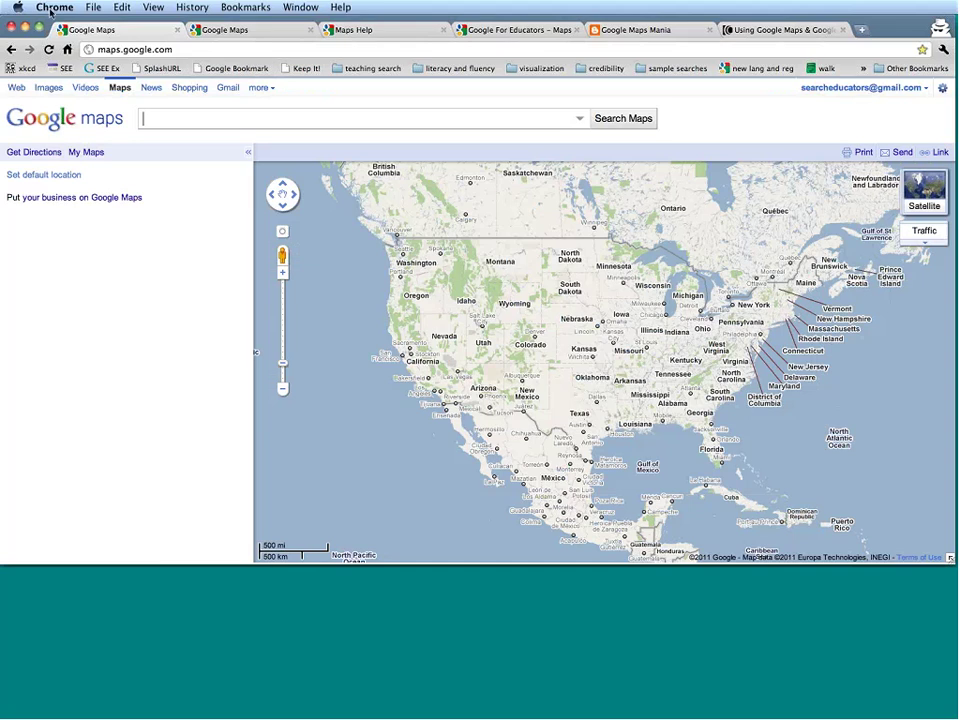
Step: Open Google Maps by searching 'google maps' from the Google homepage and choosing the suggestion
click(11, 49)
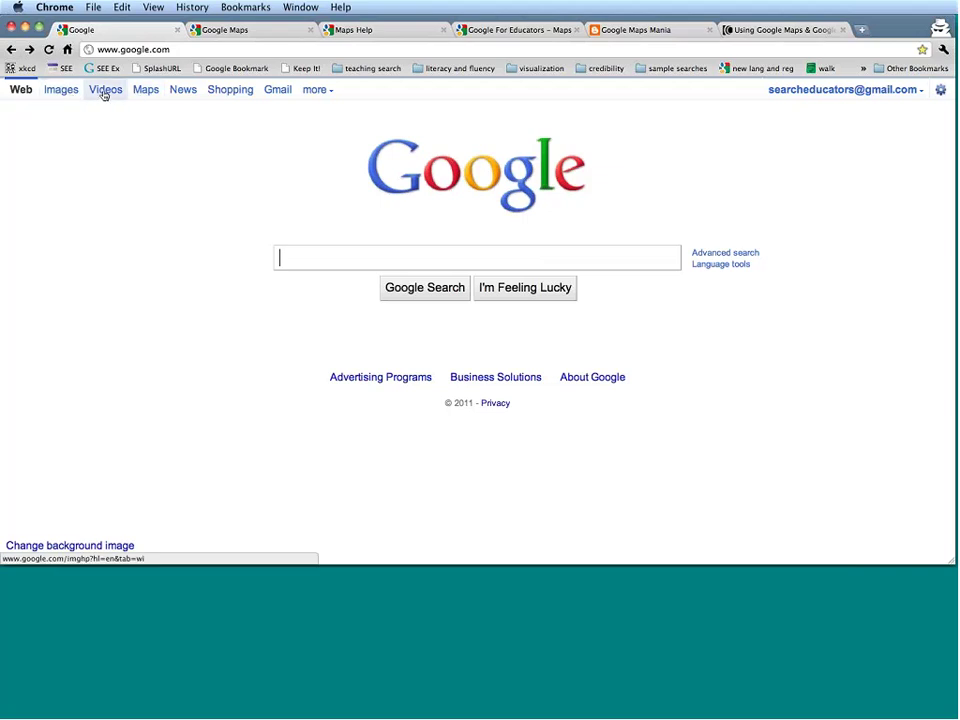
click(146, 91)
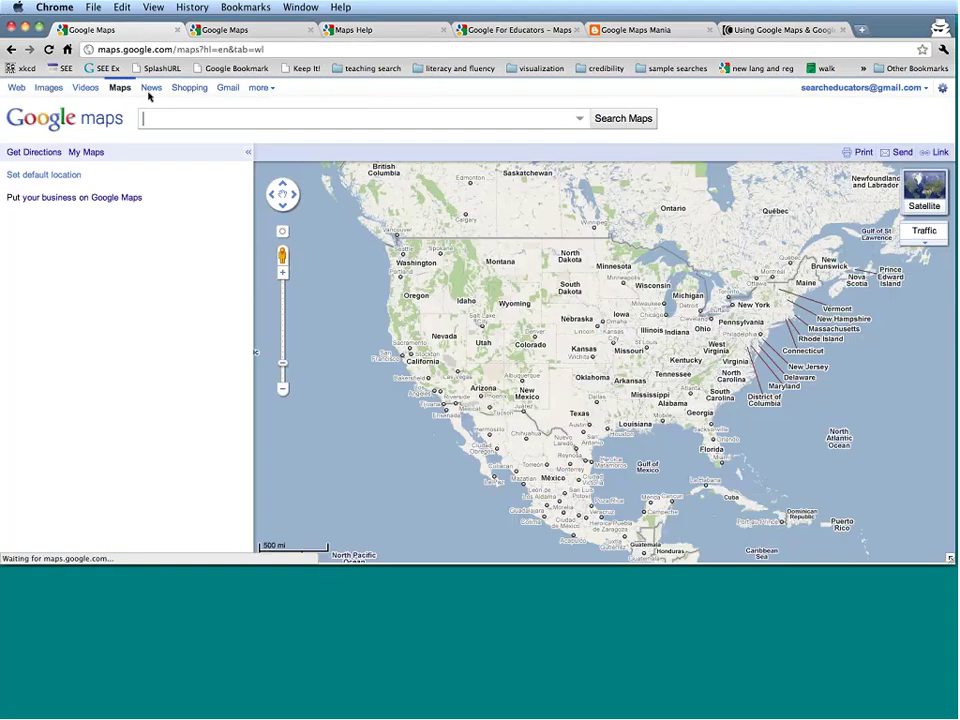
key(super+bracketleft)
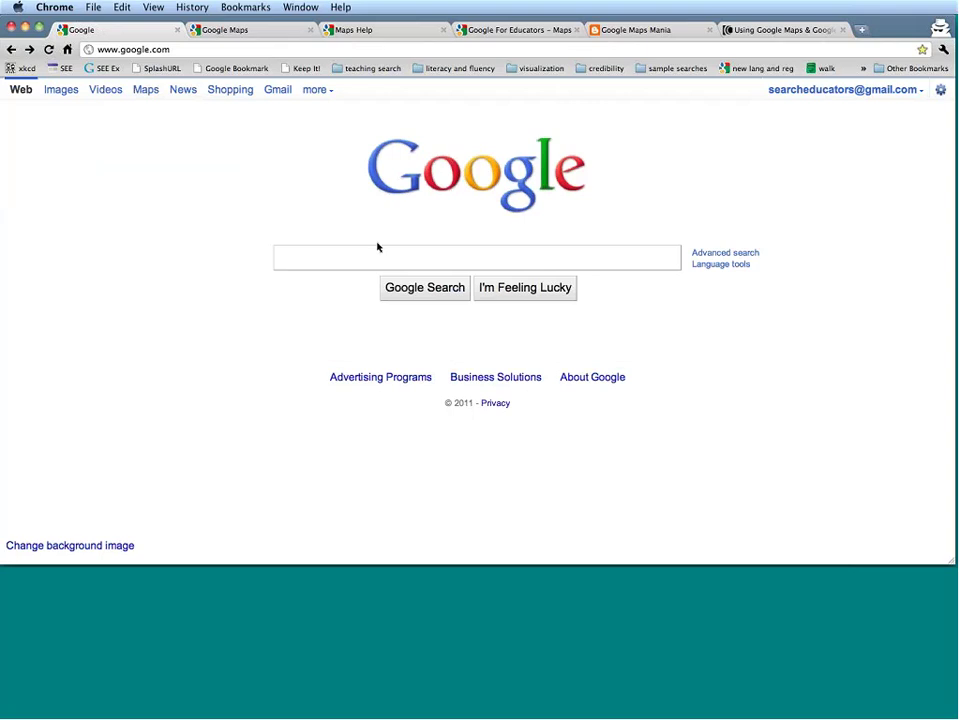
text(g)
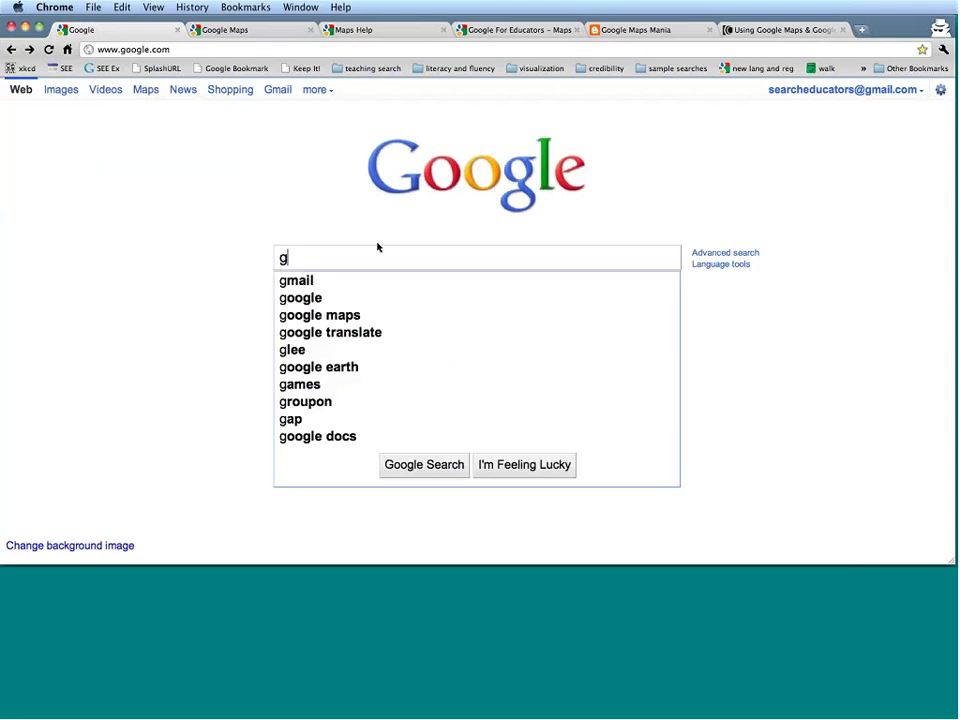
text(oogle maps)
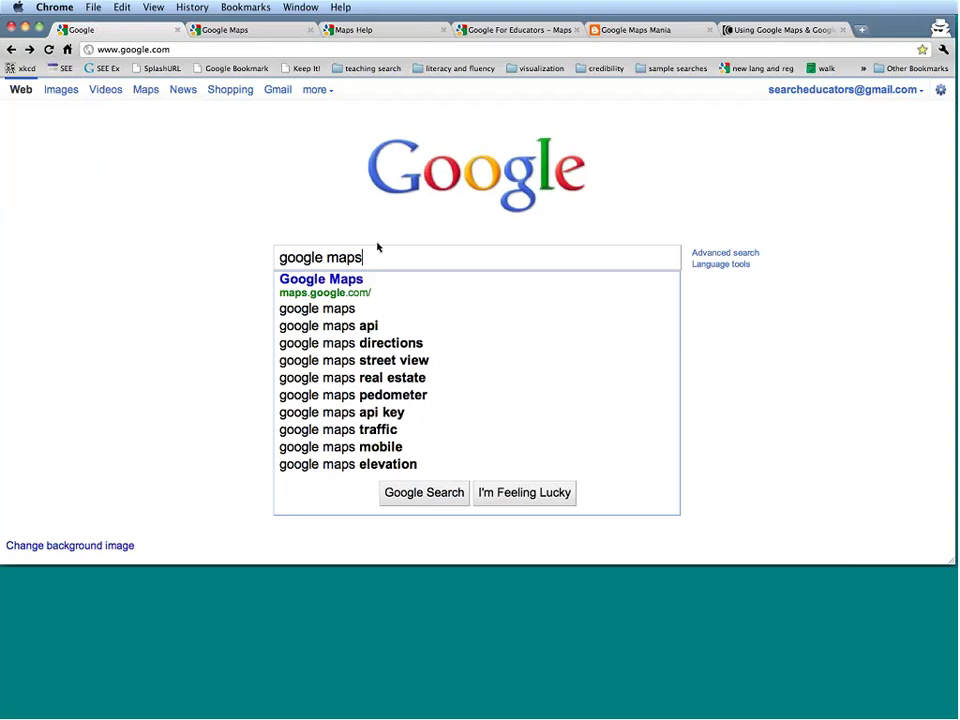
key(Down)
key(Return)
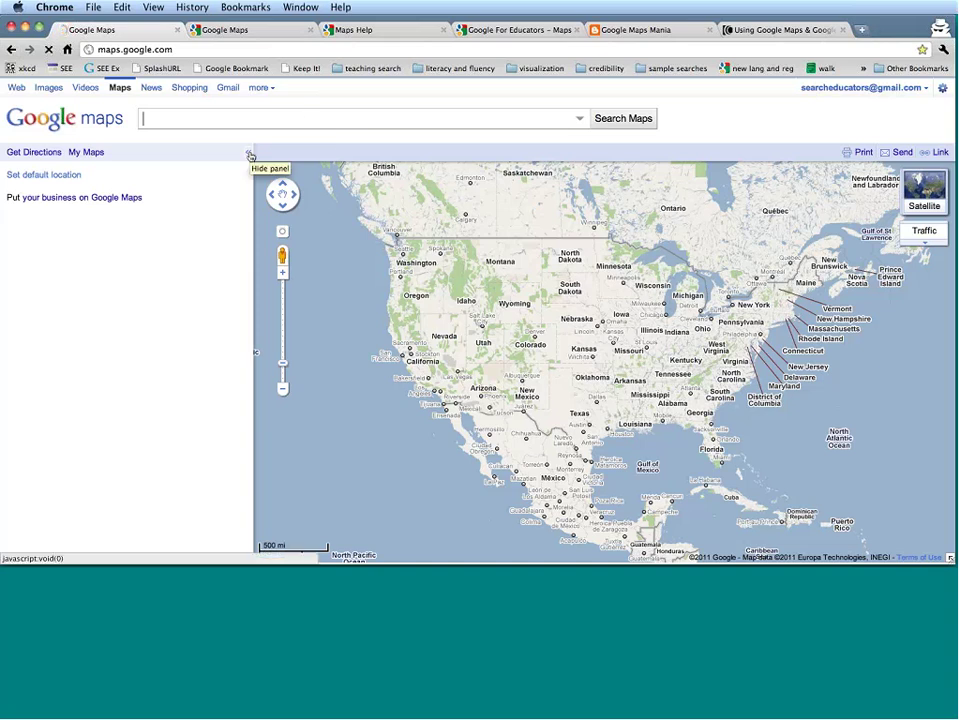
click(250, 156)
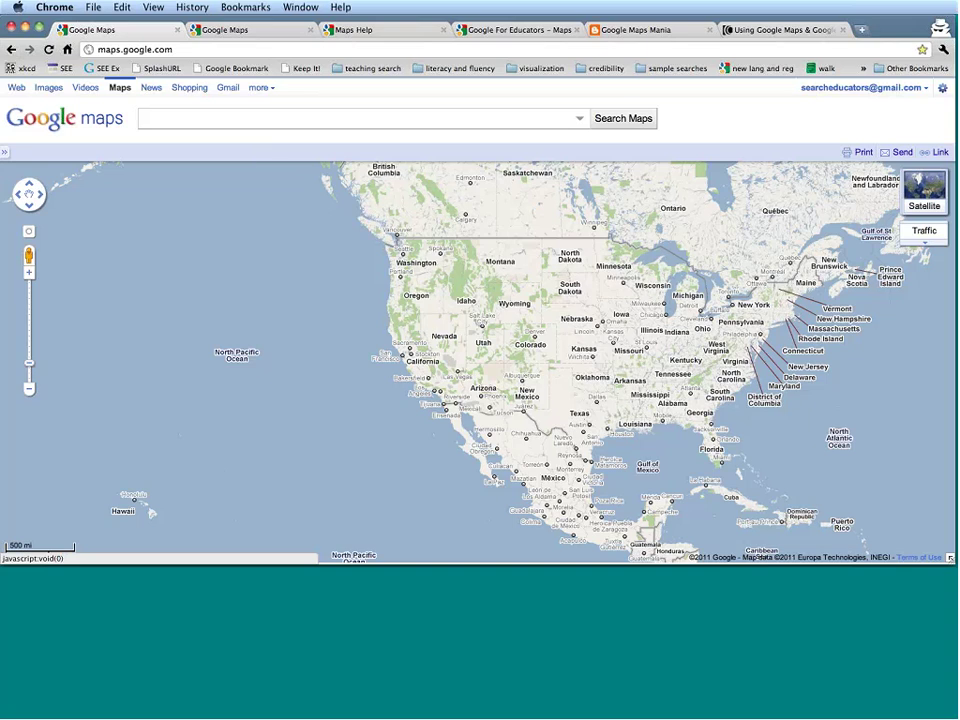
click(4, 152)
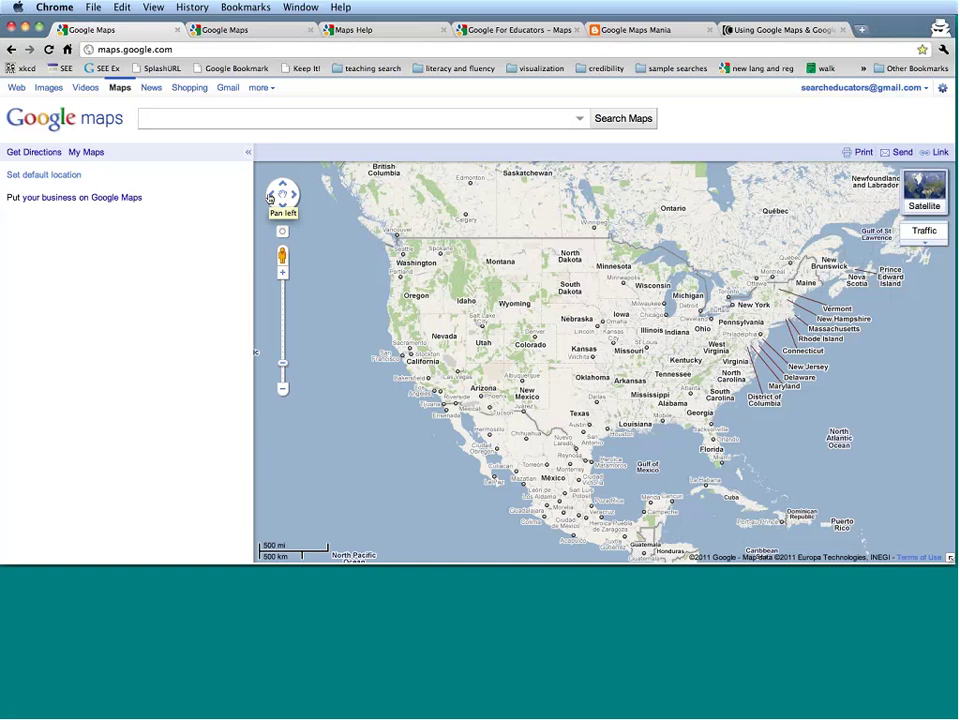
mouse_move(925, 190)
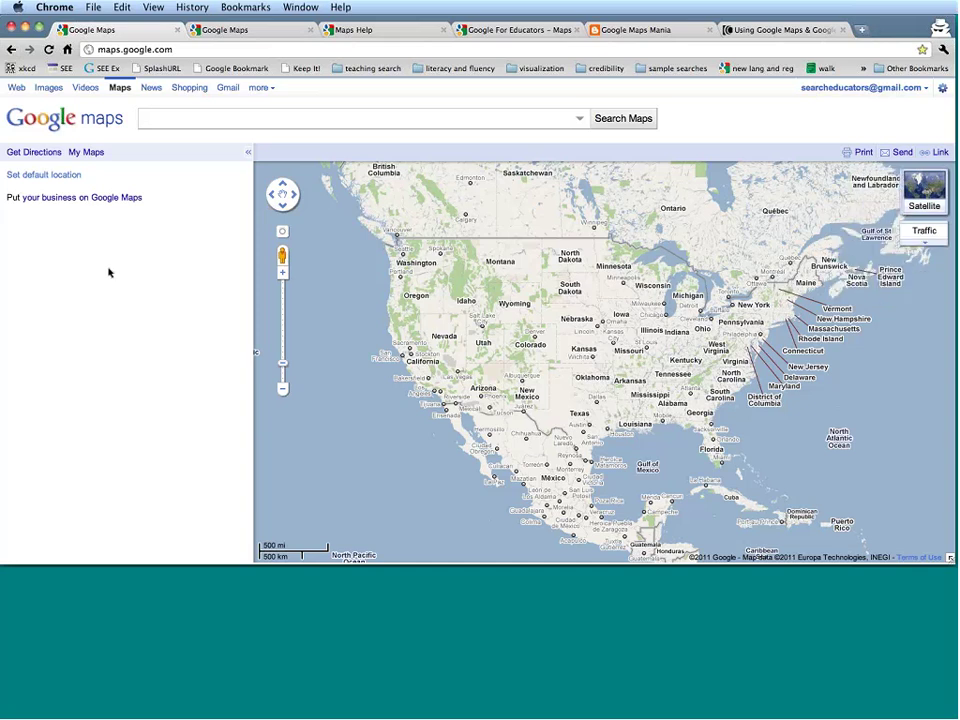
Step: Save Mountain View, CA as the default location
click(48, 175)
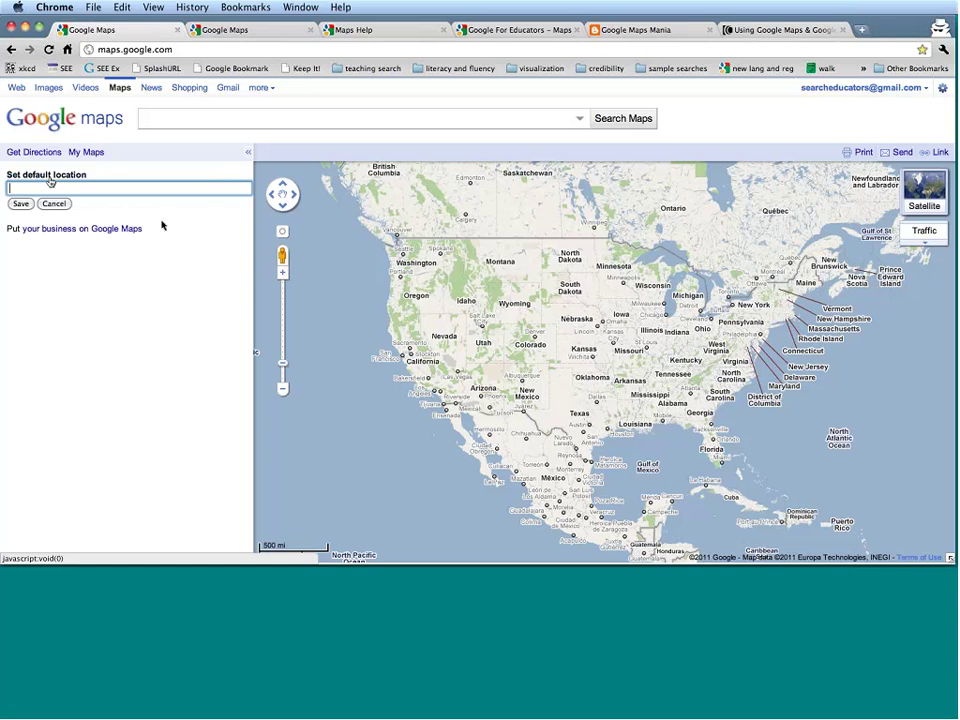
text(Mou)
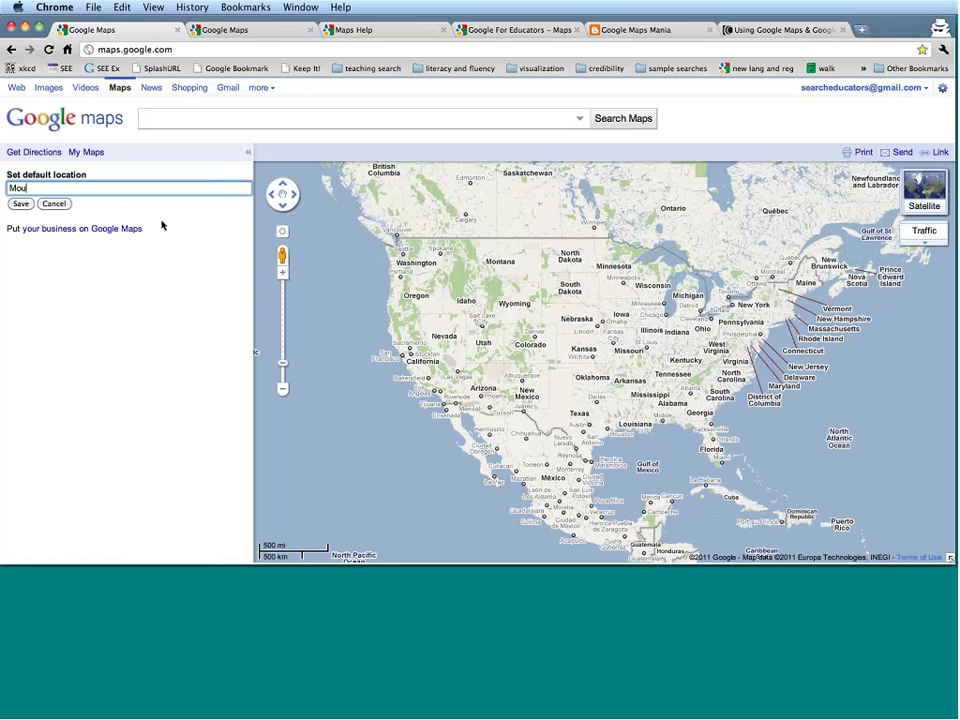
text(ntain View,)
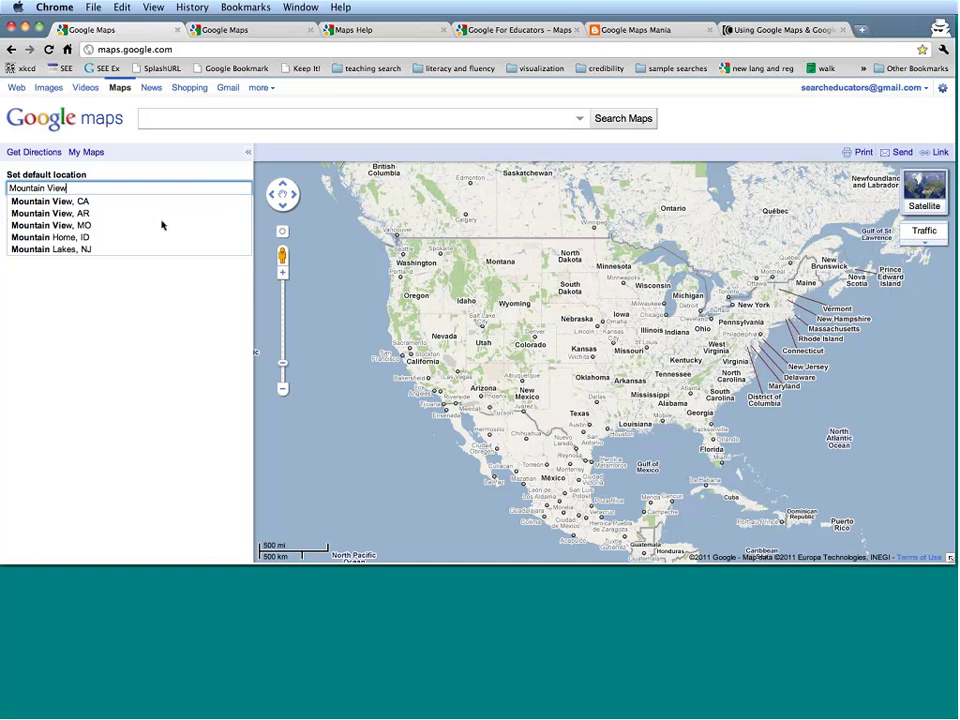
click(117, 204)
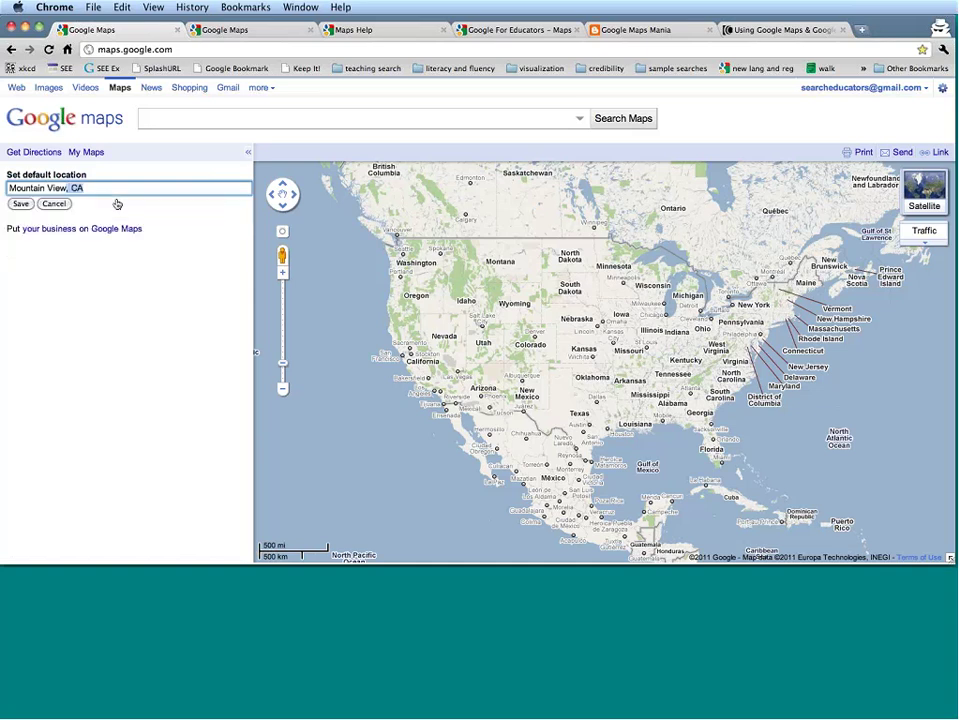
click(20, 203)
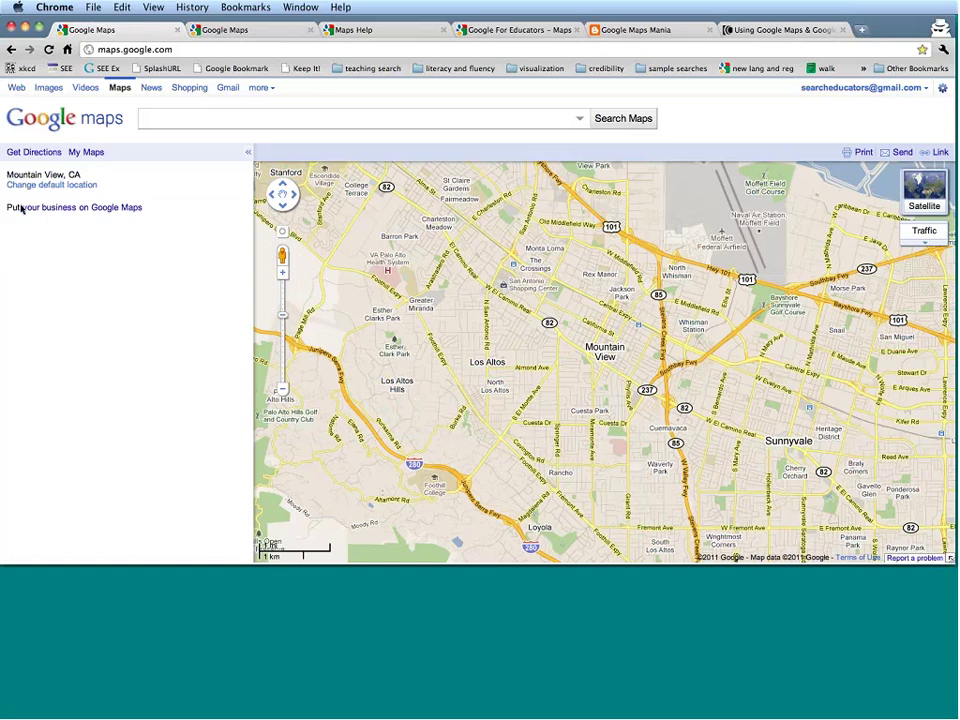
Step: Remove Mountain View and save San Francisco, CA as the new default location
click(58, 185)
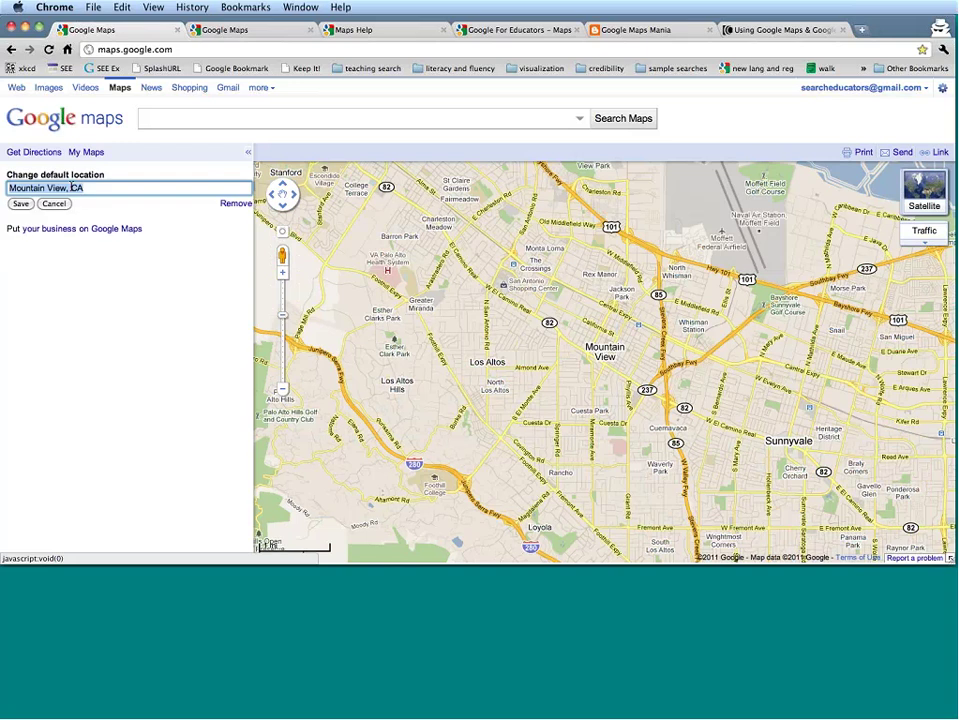
click(227, 205)
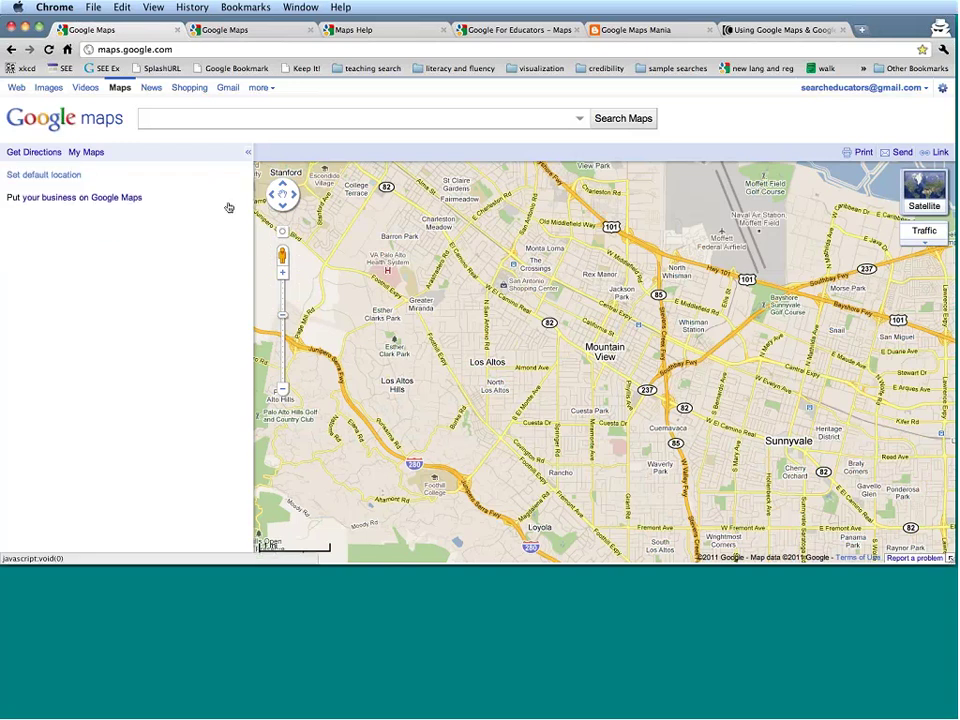
click(22, 176)
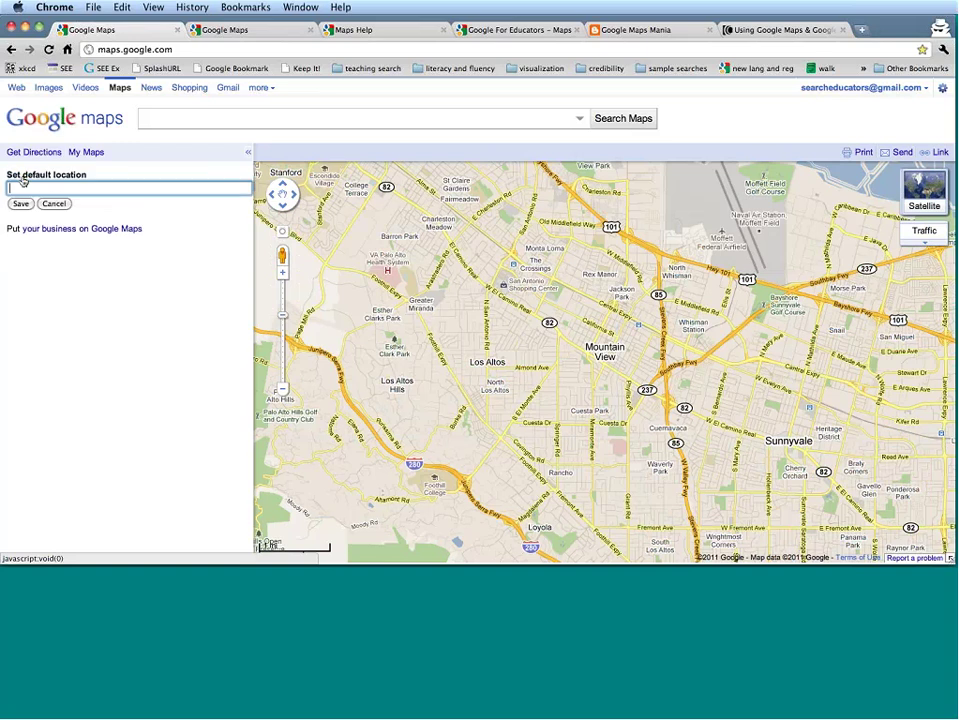
text(San Fra)
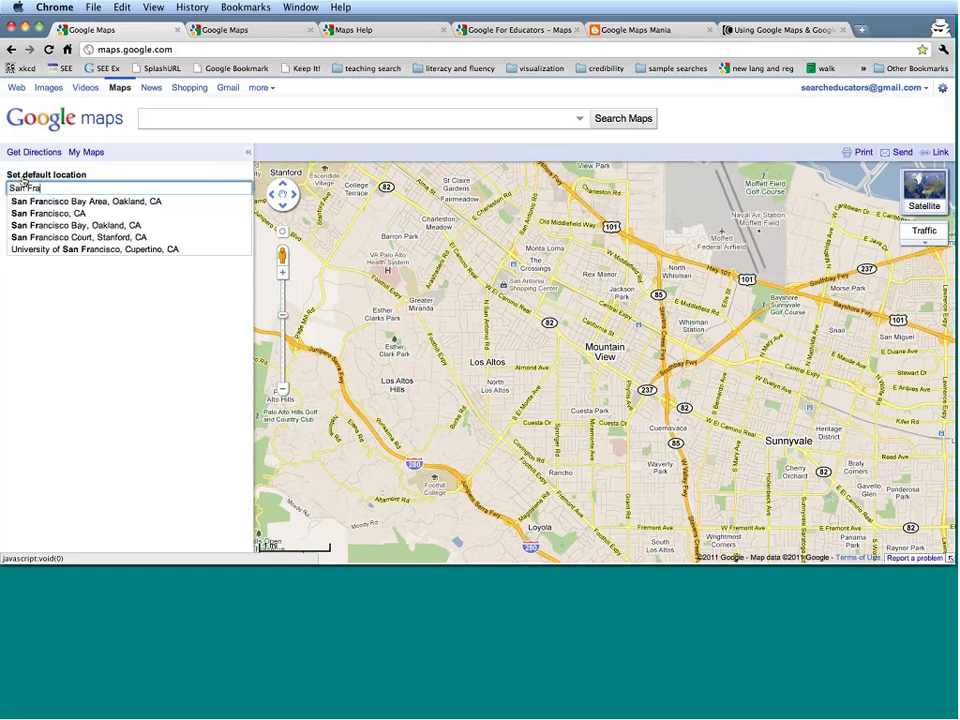
click(30, 213)
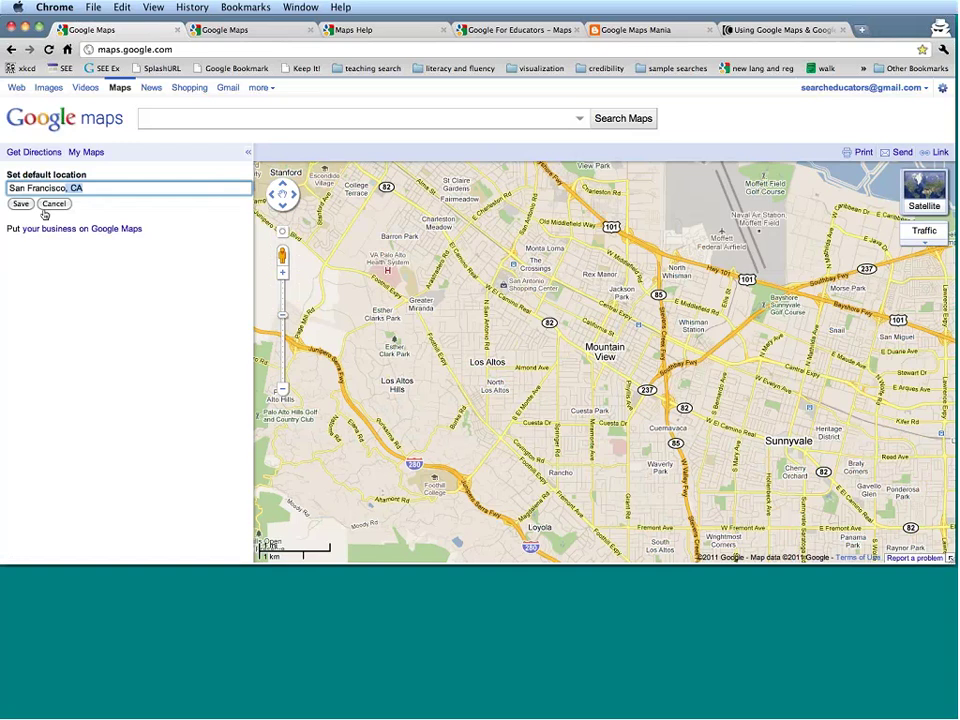
click(19, 204)
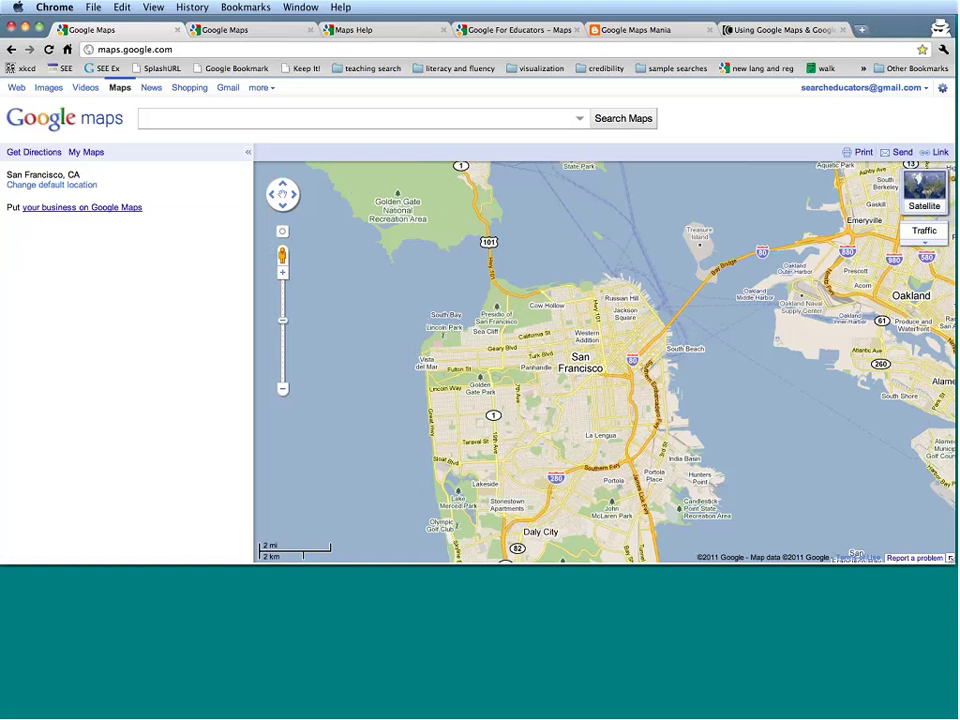
Step: Turn on the Traffic layer and zoom three levels into central San Francisco
mouse_move(925, 243)
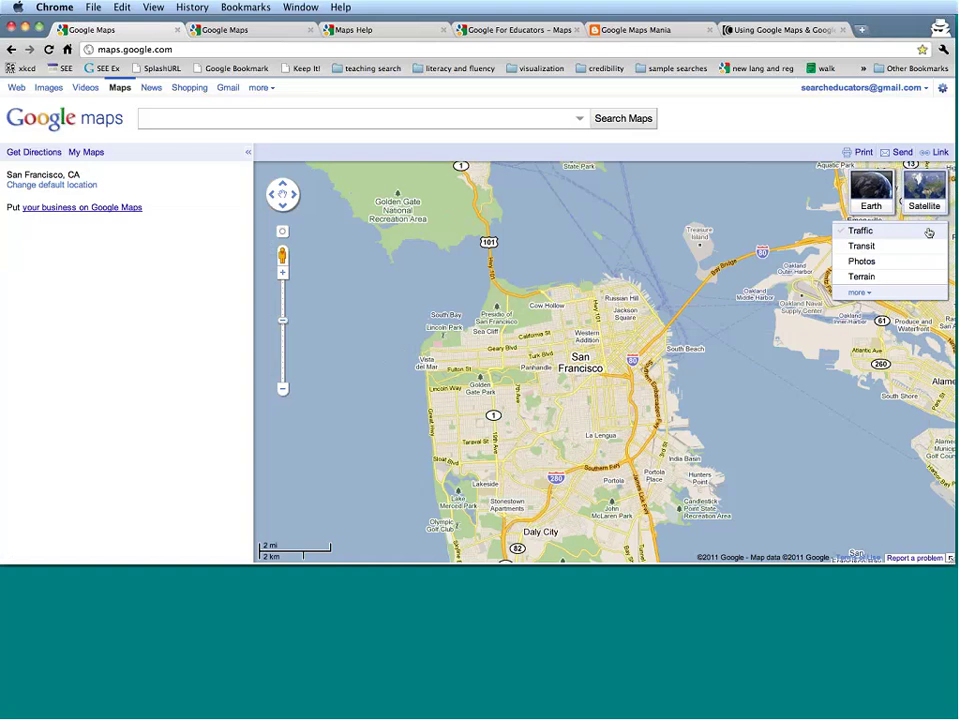
click(927, 237)
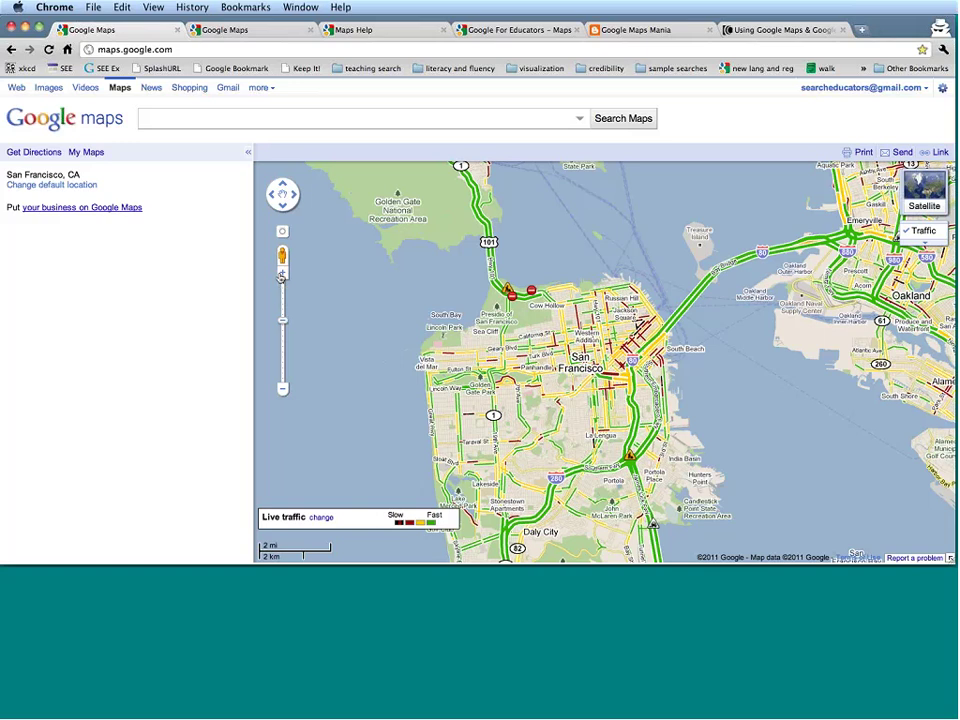
click(282, 273)
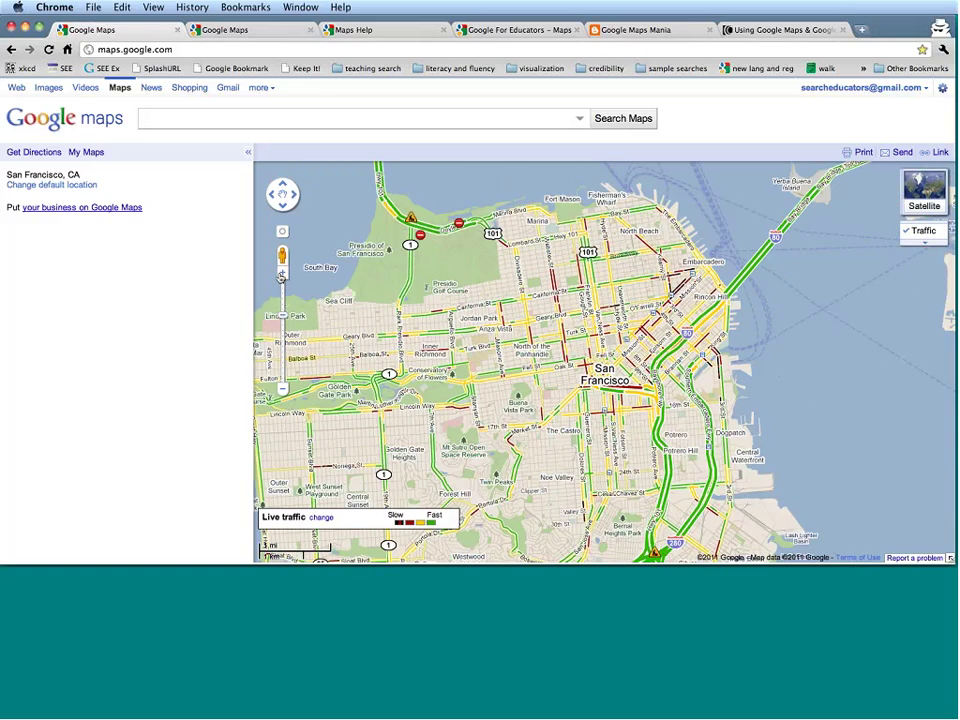
click(282, 273)
click(282, 273)
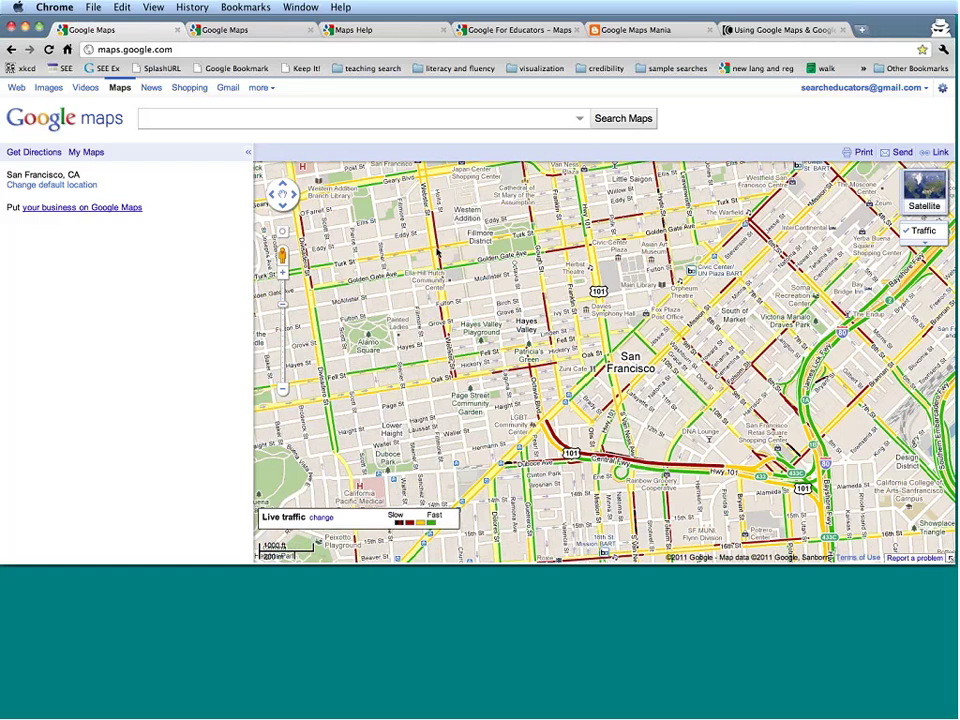
click(182, 120)
Step: Search 'los angeles, ca' and inspect the Hubbard St incident, I-5 N bridge work and road closure
text(los angeles, ca)
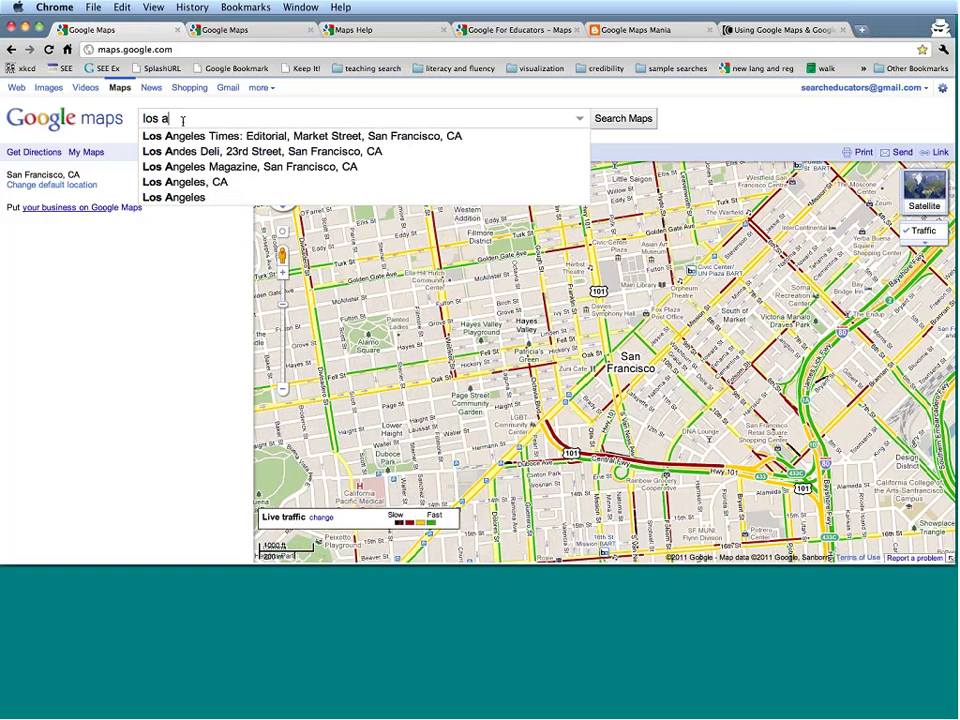
key(Return)
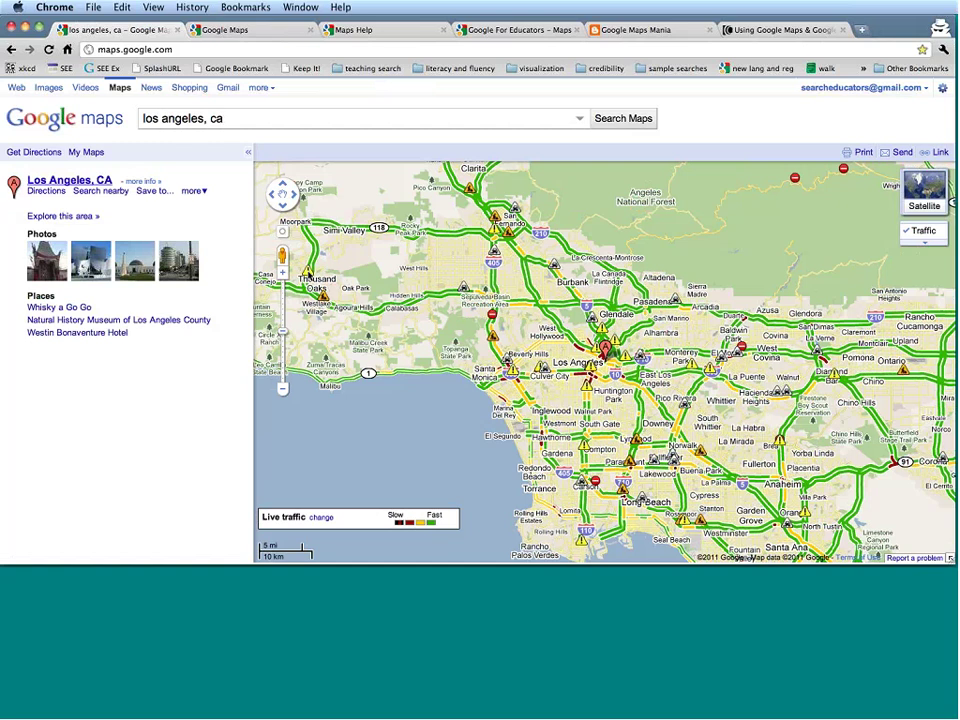
click(513, 211)
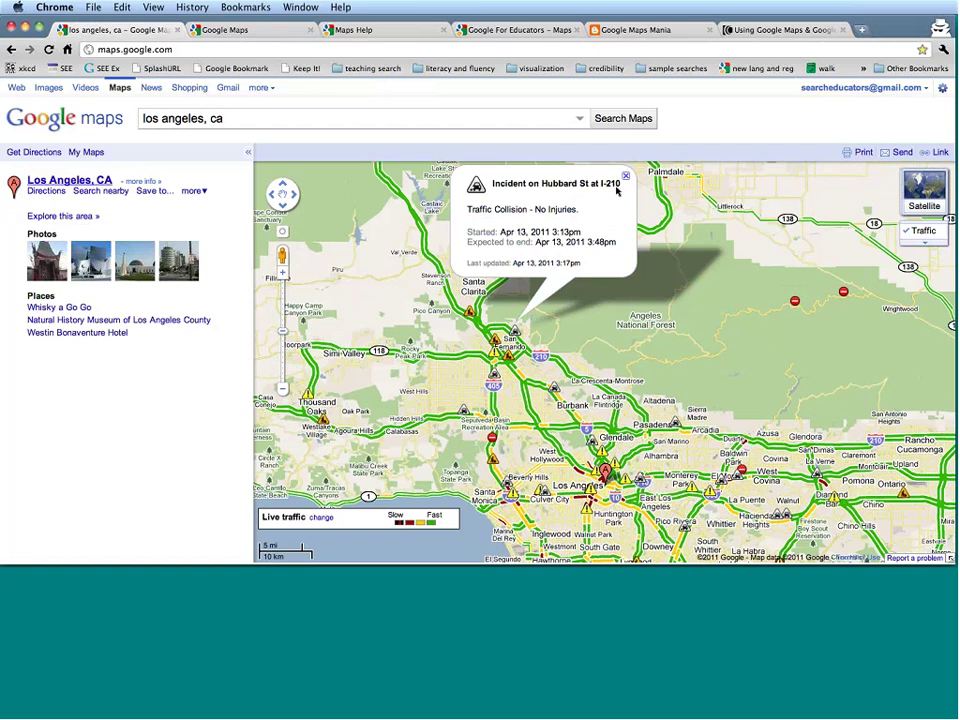
click(625, 180)
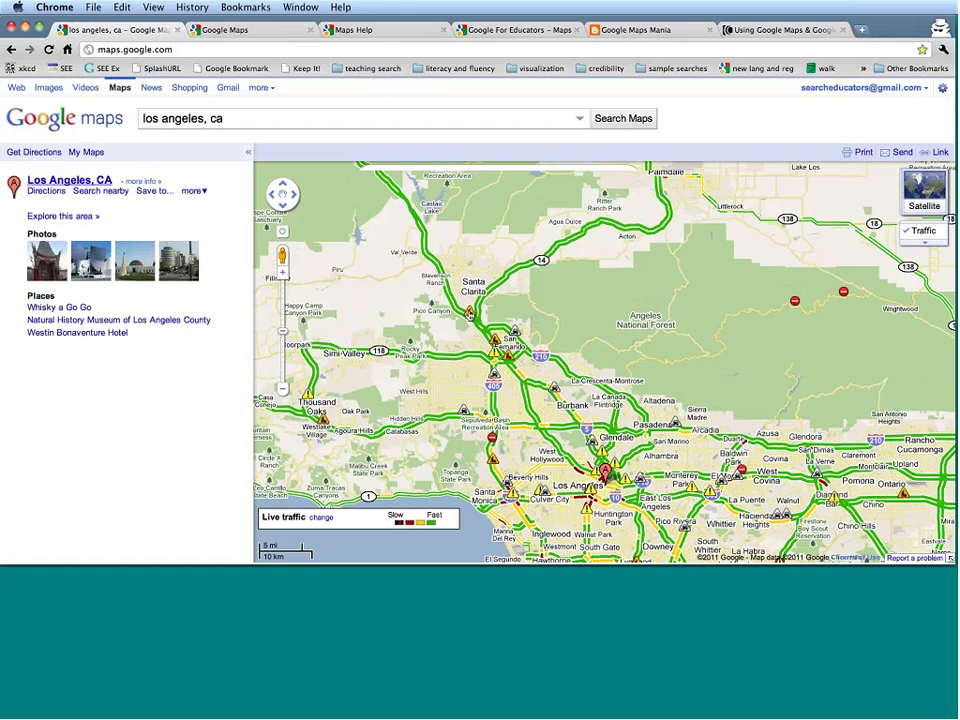
click(469, 313)
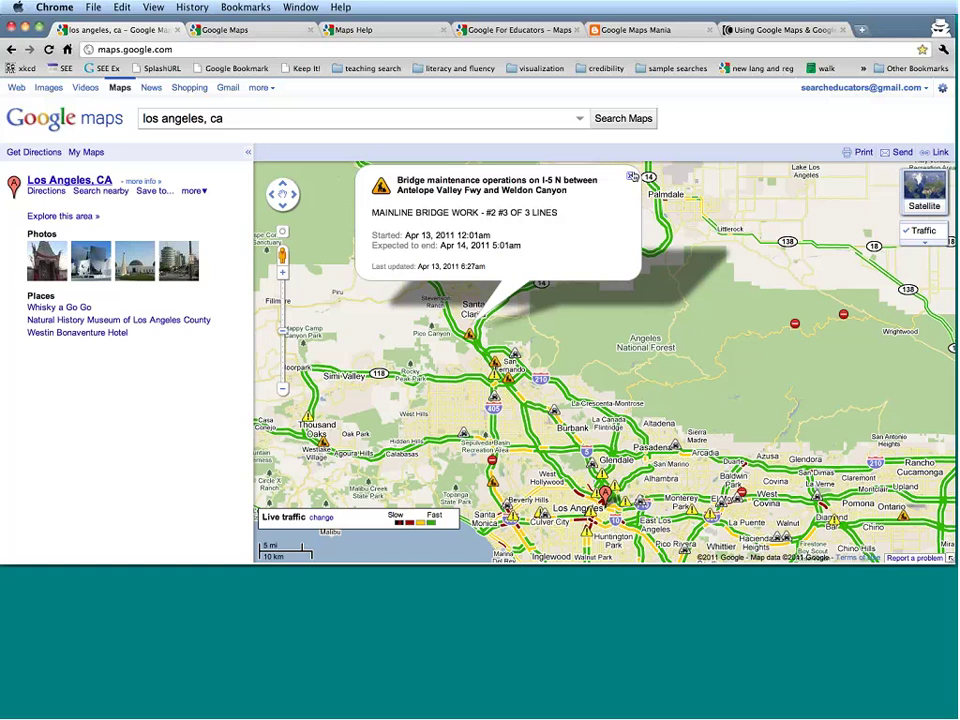
click(632, 176)
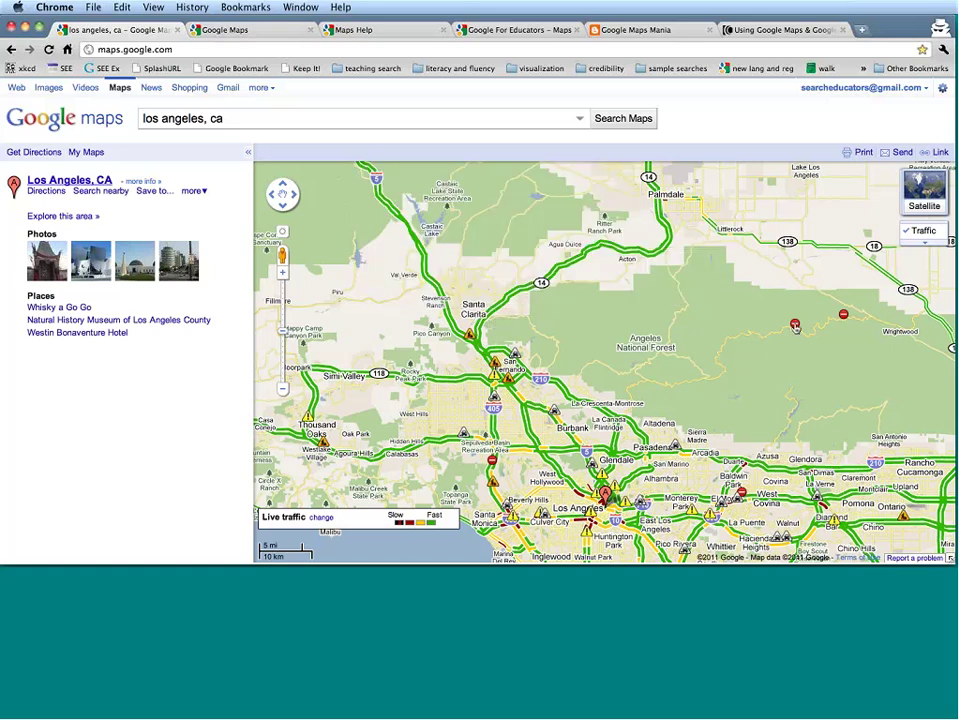
click(795, 326)
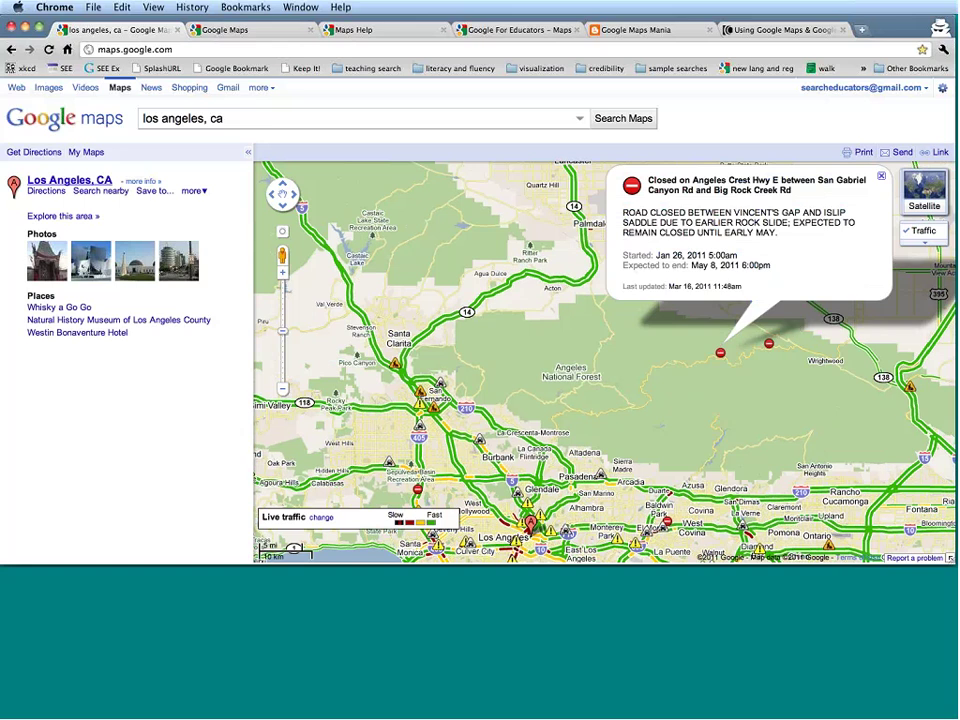
click(881, 176)
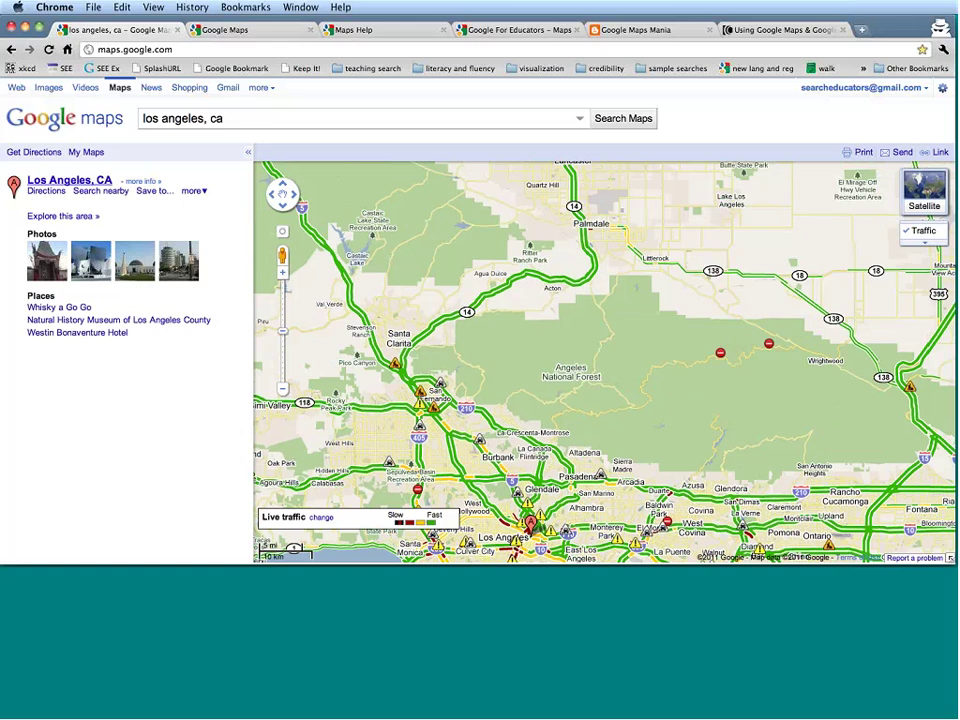
mouse_move(922, 247)
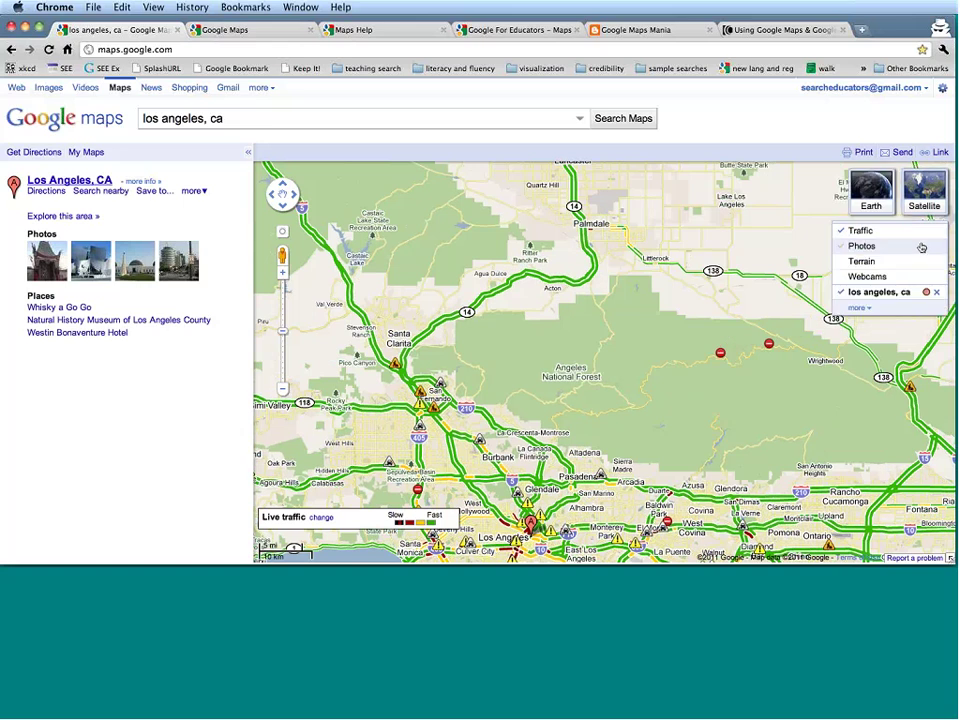
Step: Swap the Traffic layer for the Photos layer and pan the map south
click(840, 233)
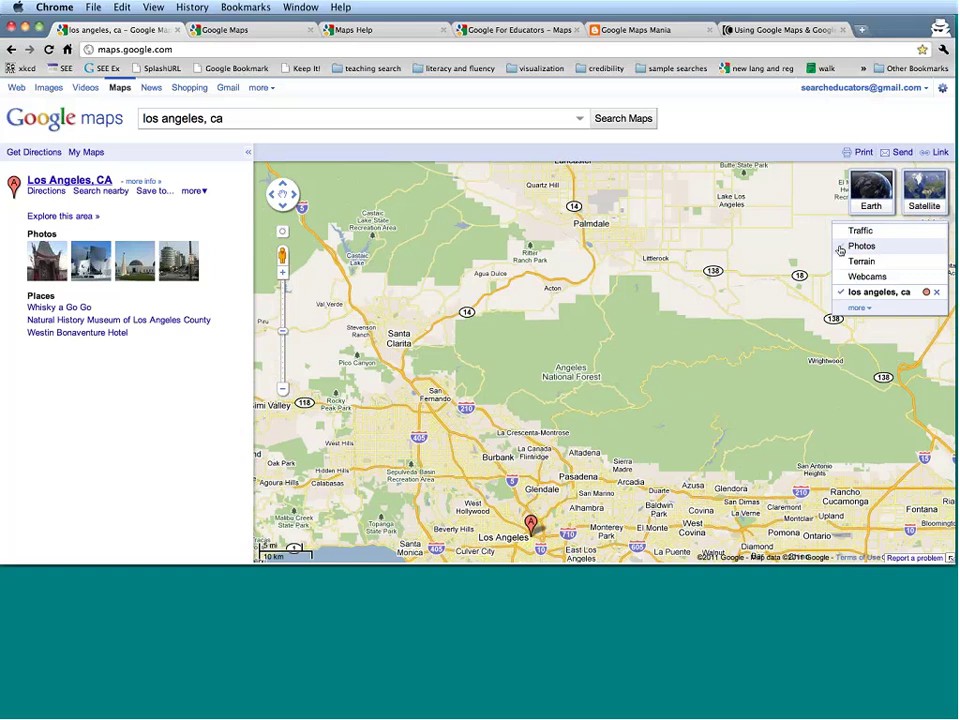
click(866, 248)
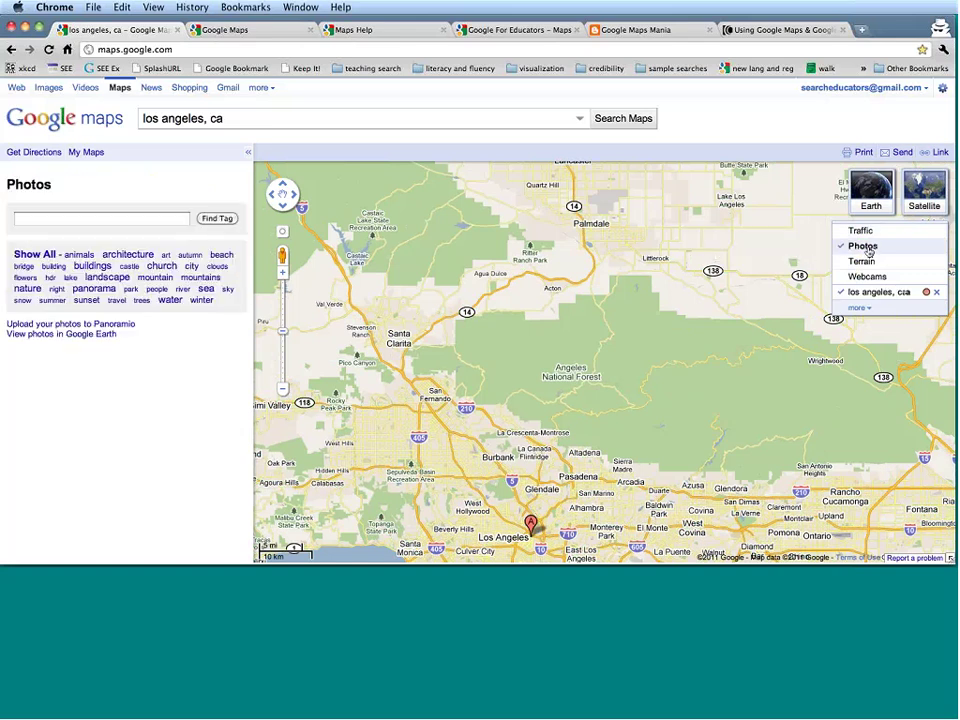
click(283, 205)
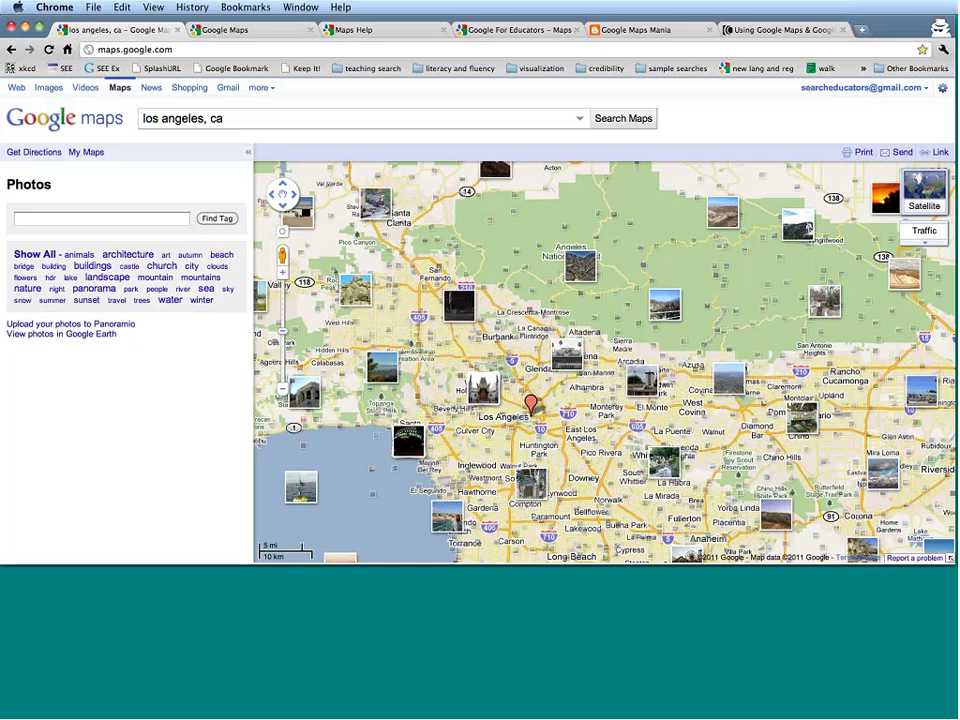
Step: Browse map photos including A View From Devil's Chair, Palmdale and Spring Ride, then close the last
click(457, 305)
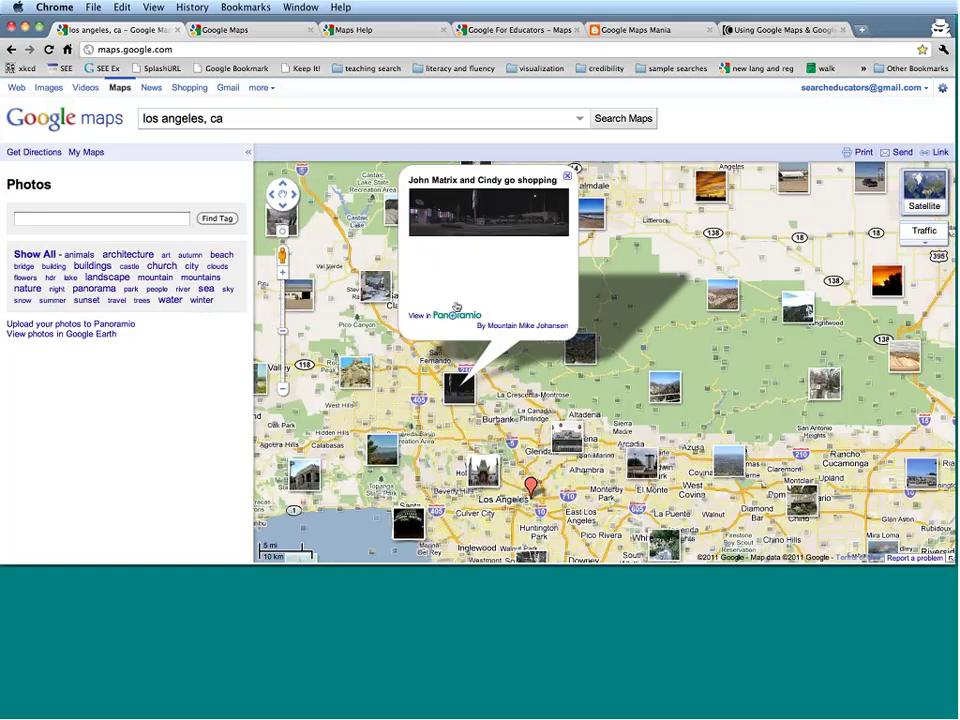
click(728, 300)
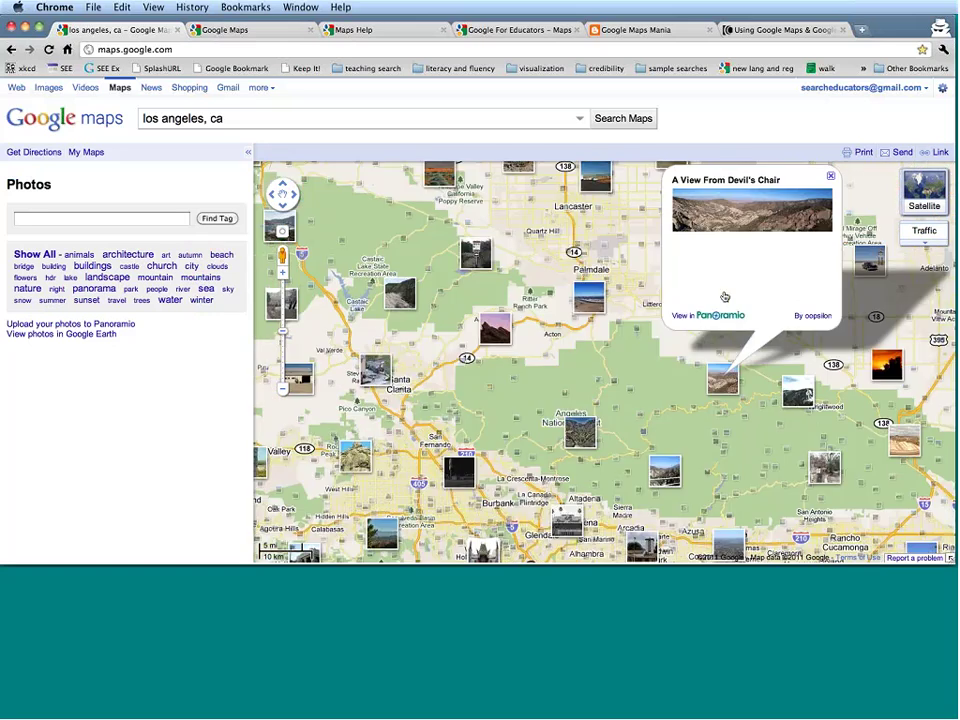
click(588, 300)
click(439, 268)
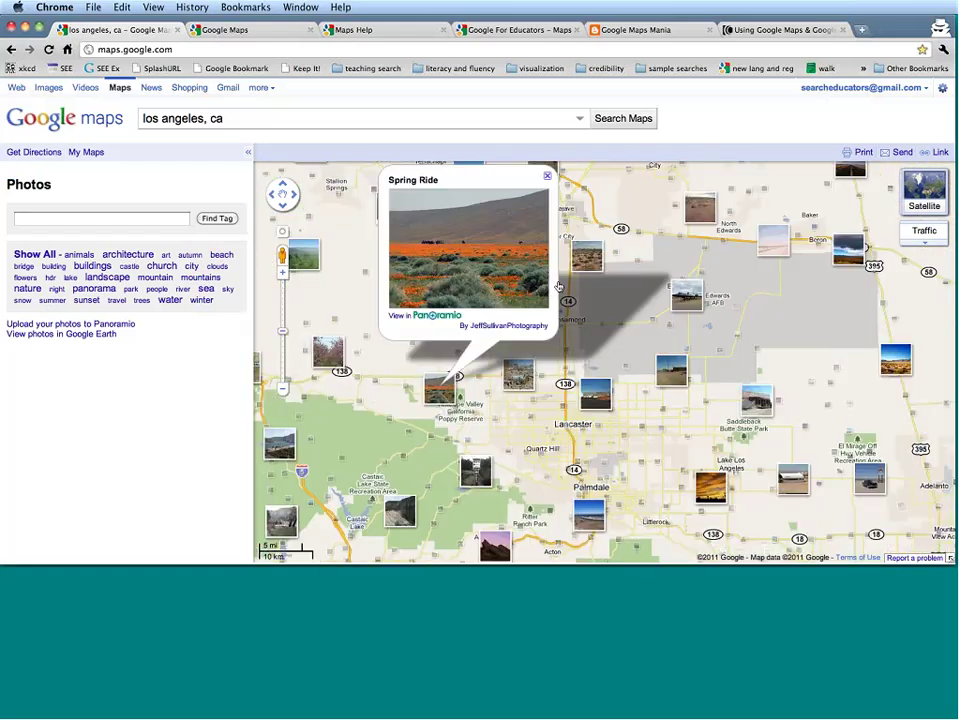
click(698, 211)
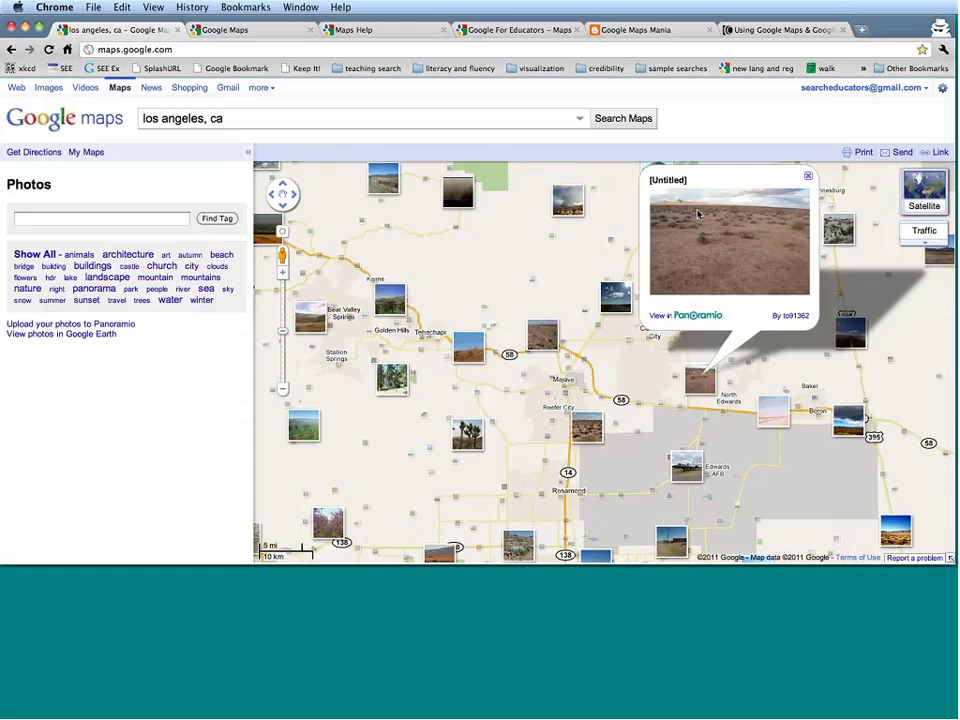
click(810, 179)
mouse_move(872, 229)
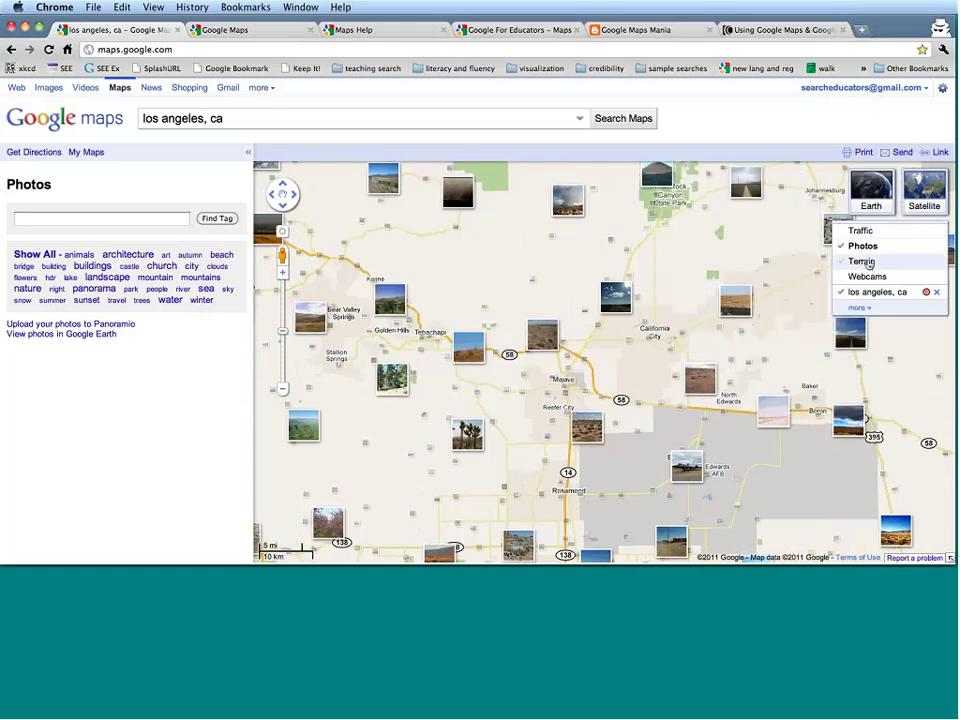
Step: Turn on Terrain, hide Photos, pan west twice and zoom out one level toward Bakersfield
click(865, 261)
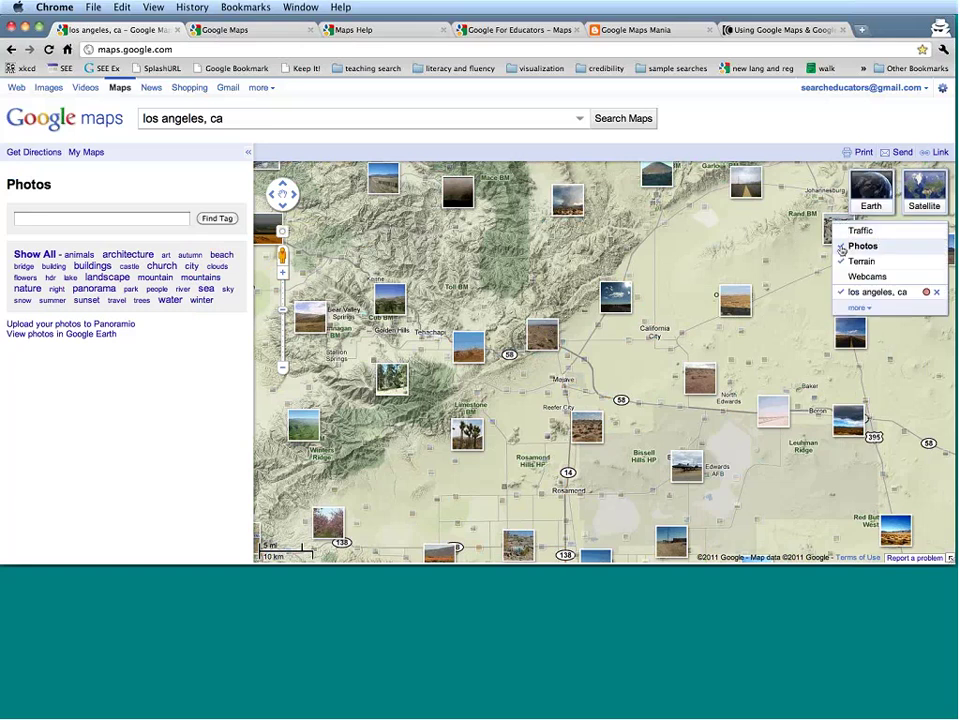
click(849, 247)
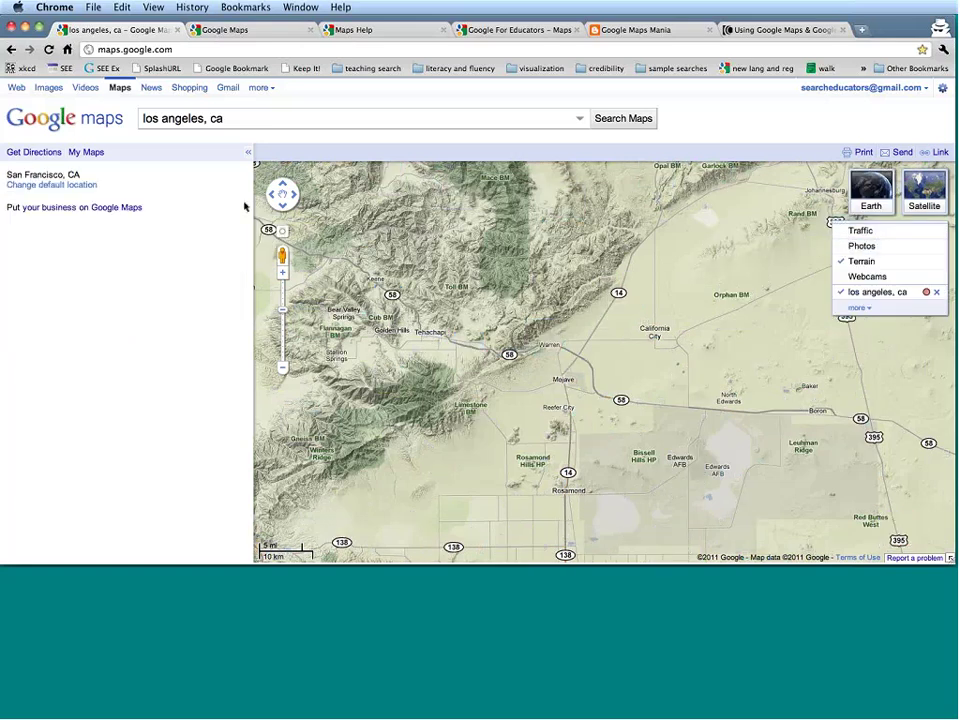
click(274, 195)
click(274, 195)
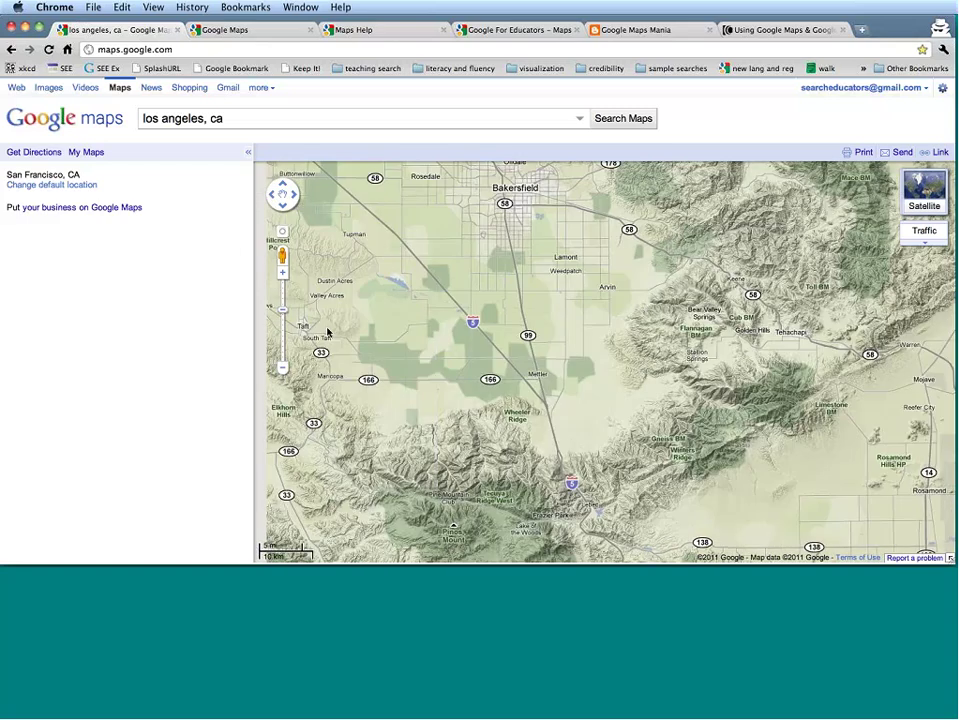
click(283, 369)
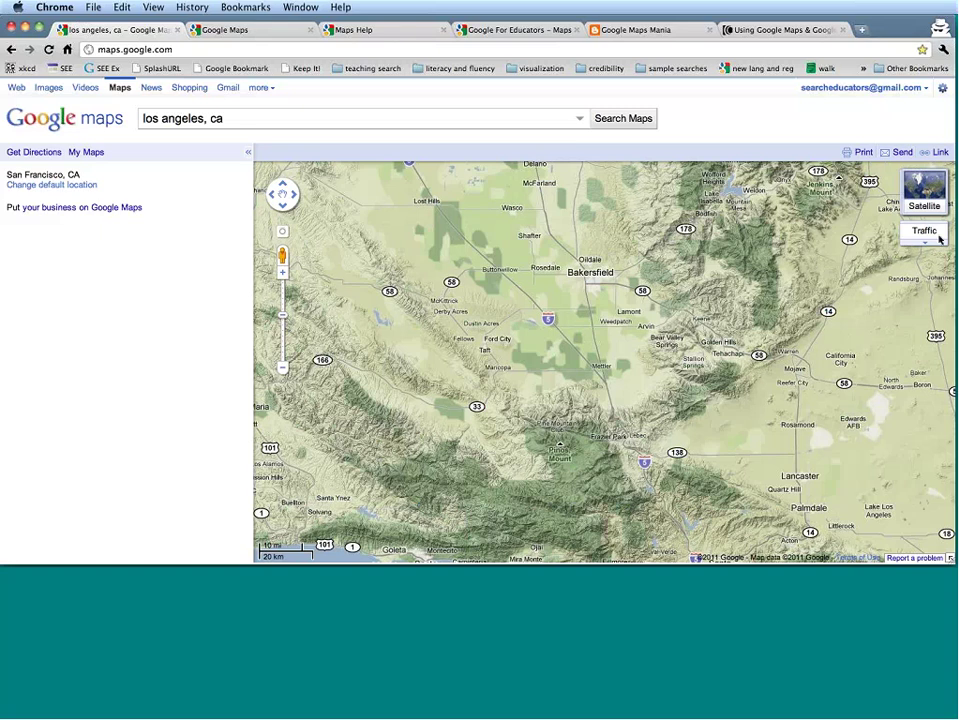
mouse_move(896, 236)
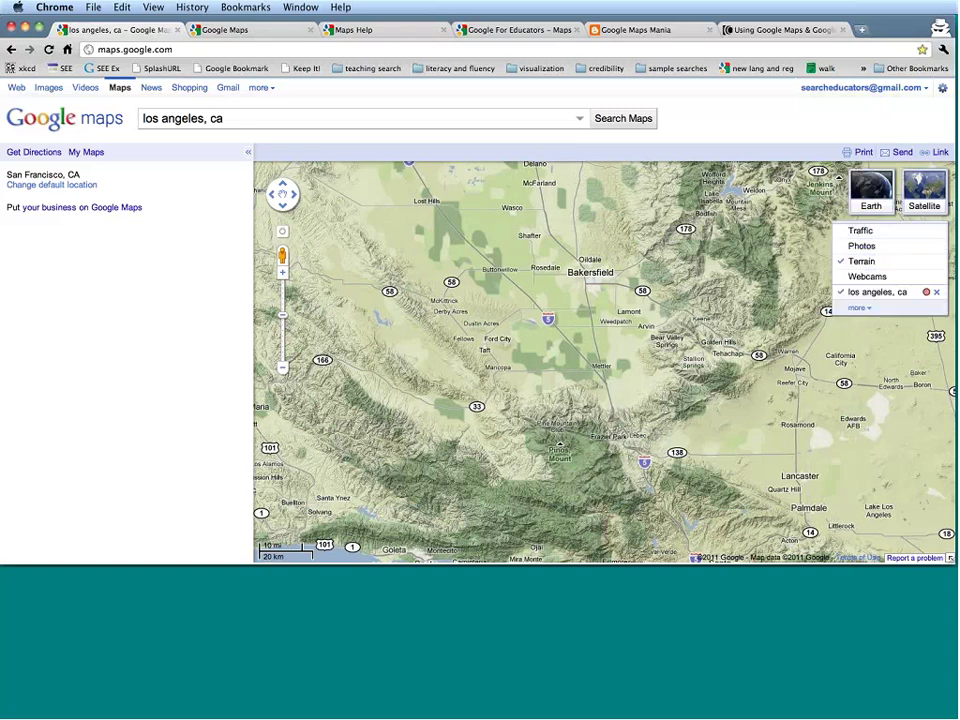
Step: Enable the Wikipedia layer from the extra layers and pan south toward the coast
click(857, 307)
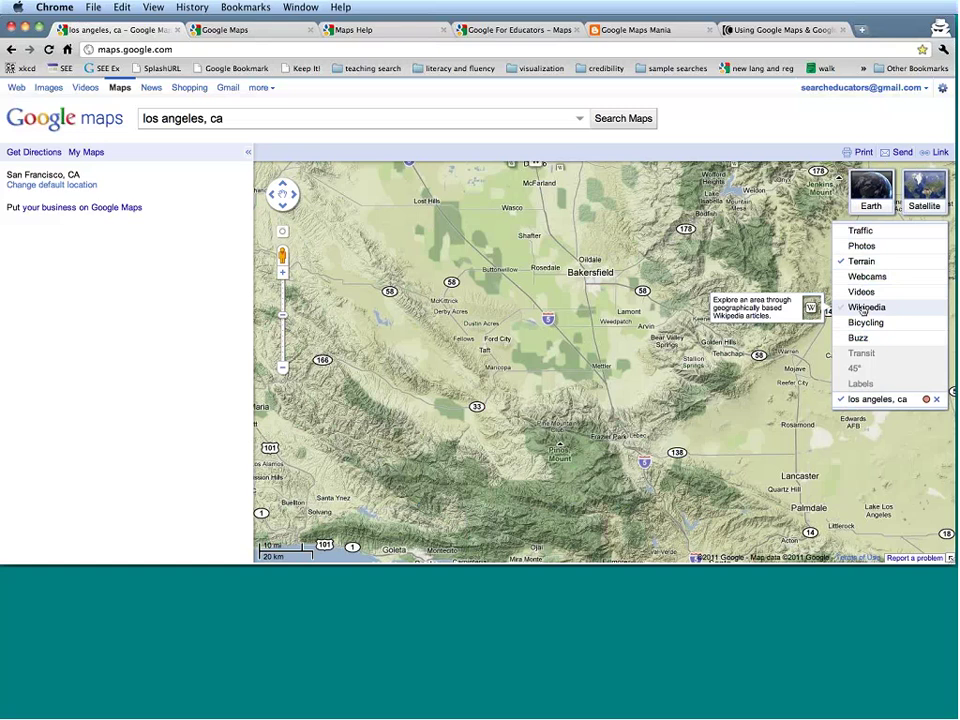
click(862, 310)
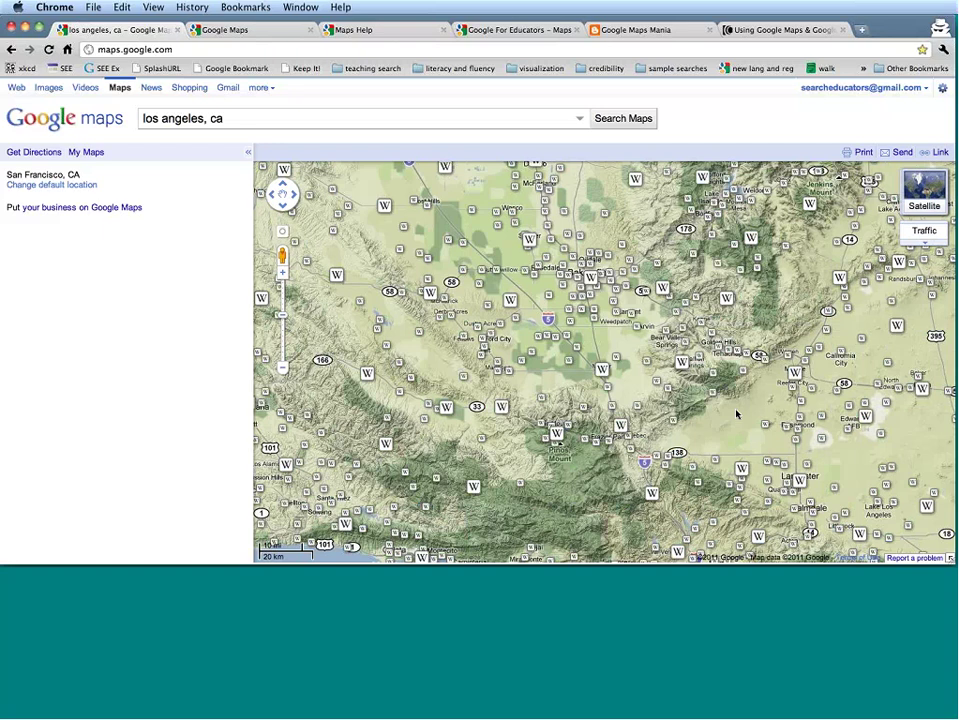
key(Down)
key(Down)
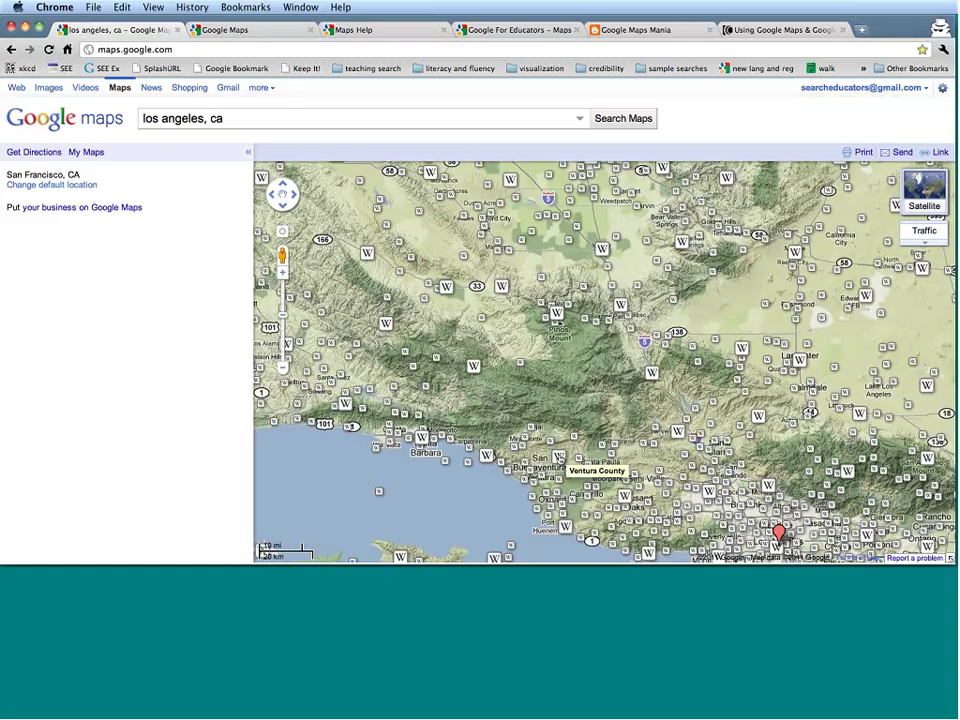
Step: Open the Ventura County Wikipedia marker and its full article, then close both
click(559, 458)
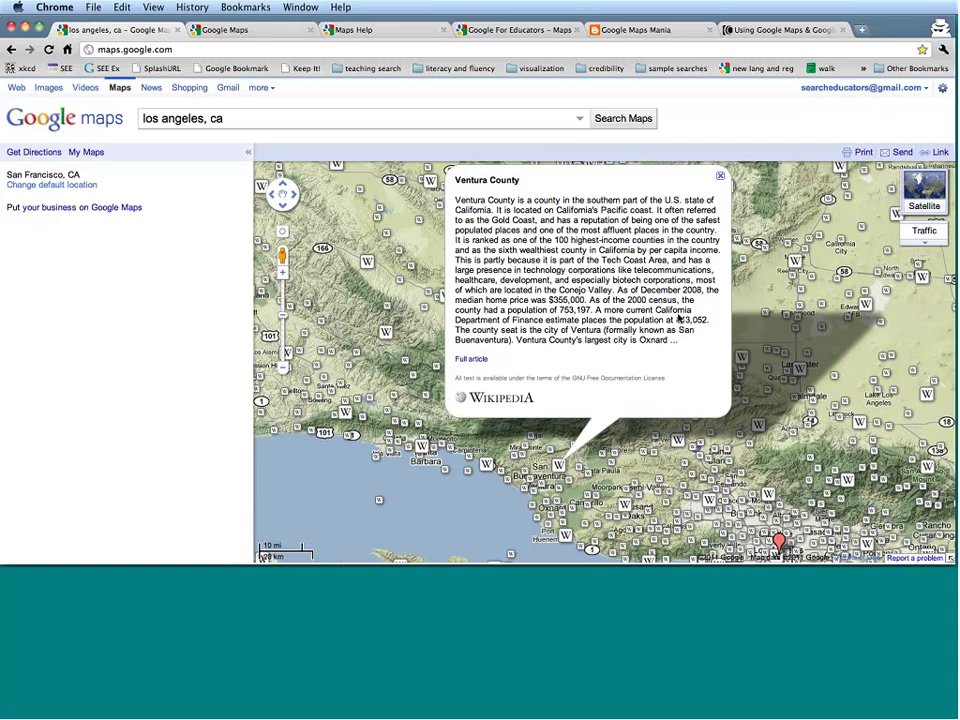
click(470, 359)
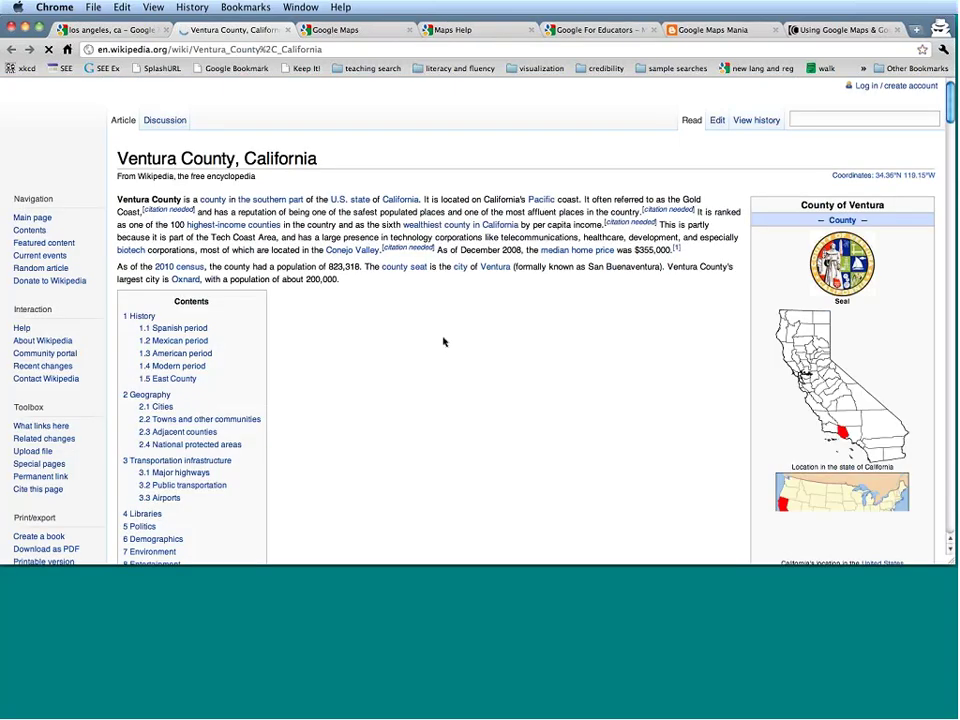
click(288, 31)
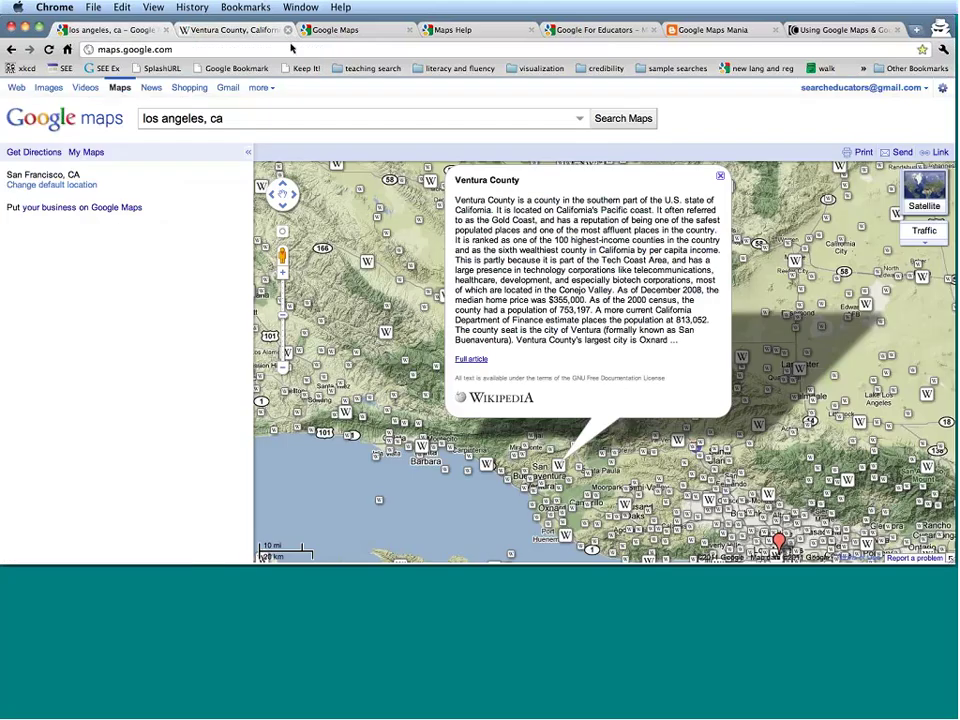
click(720, 178)
Step: Hide the Wikipedia and Terrain layers and turn on the Bicycling layer
mouse_move(923, 229)
click(857, 323)
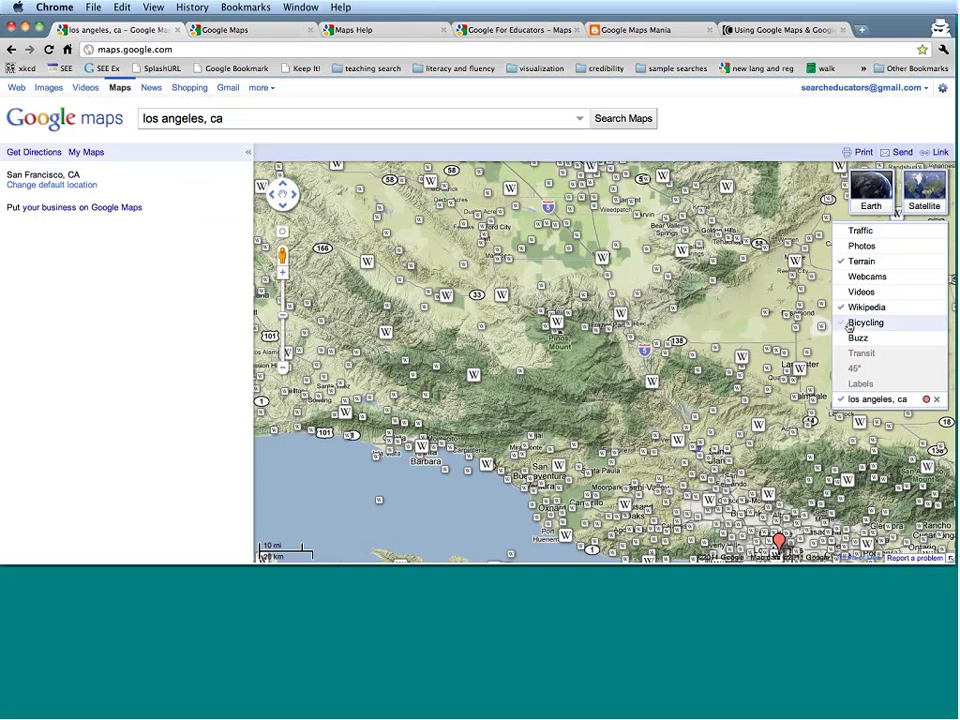
click(860, 307)
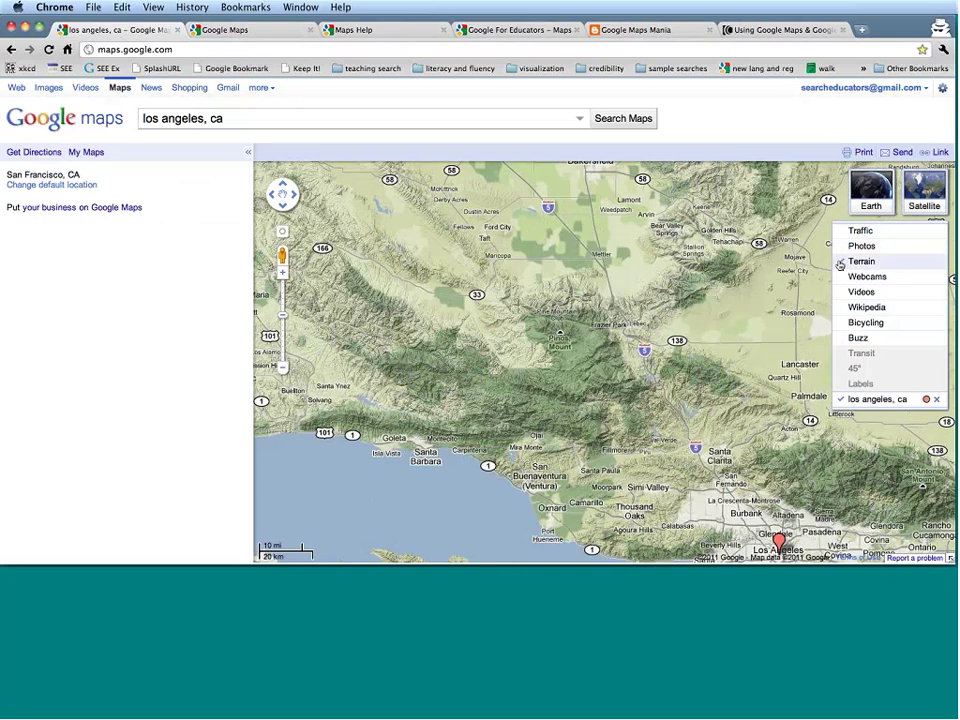
click(841, 262)
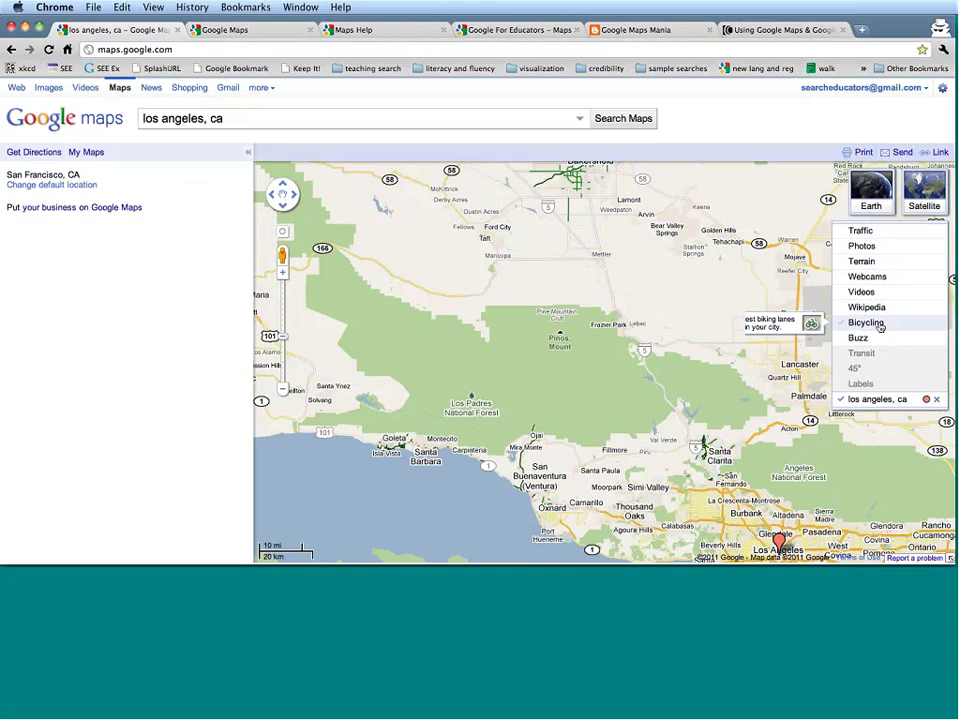
click(866, 323)
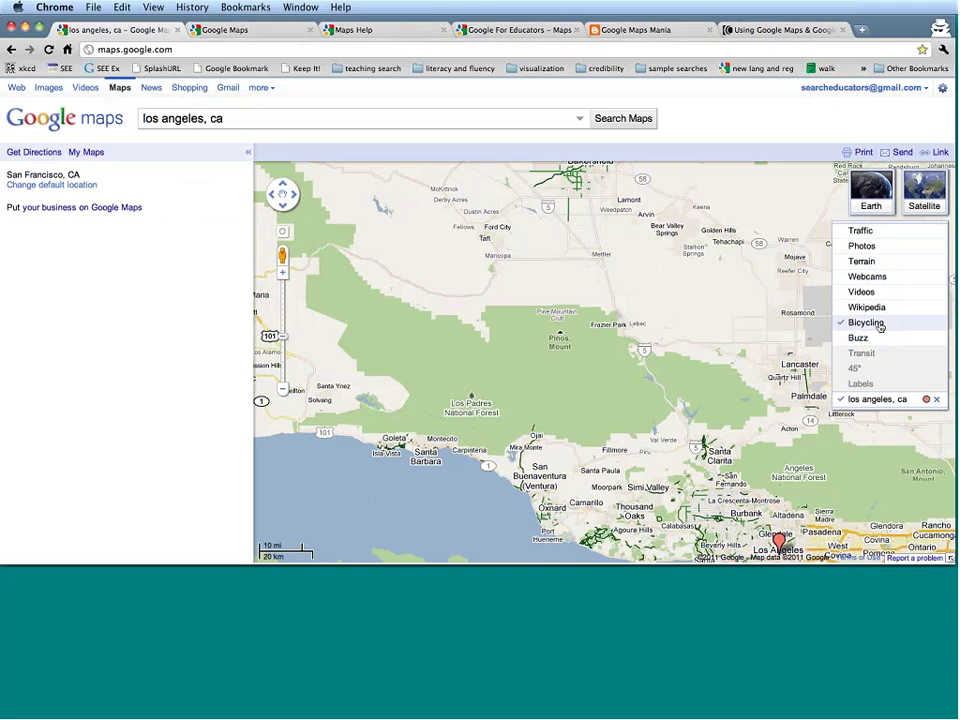
Step: Pan the map east and south to center Los Angeles
click(290, 196)
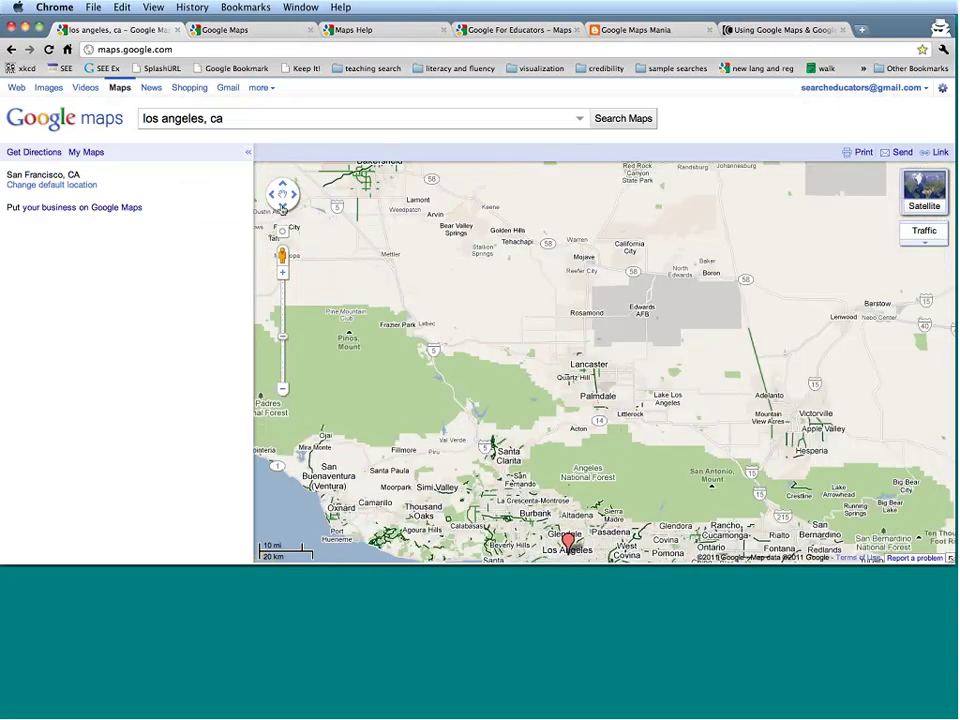
click(282, 206)
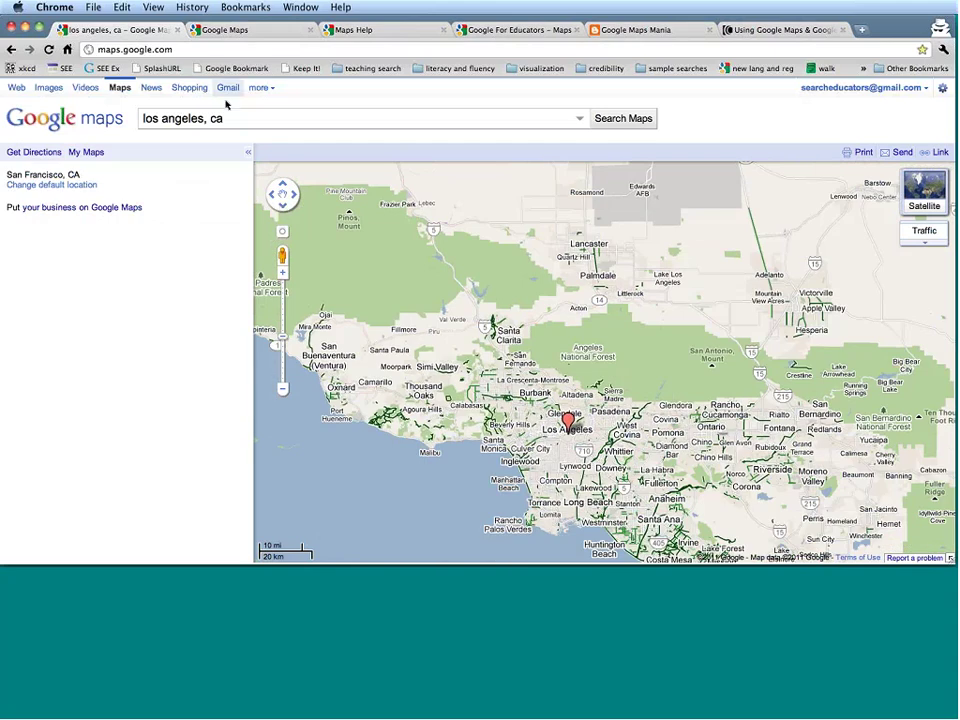
click(150, 118)
Step: Search for San Francisco, CA
text(san francsi)
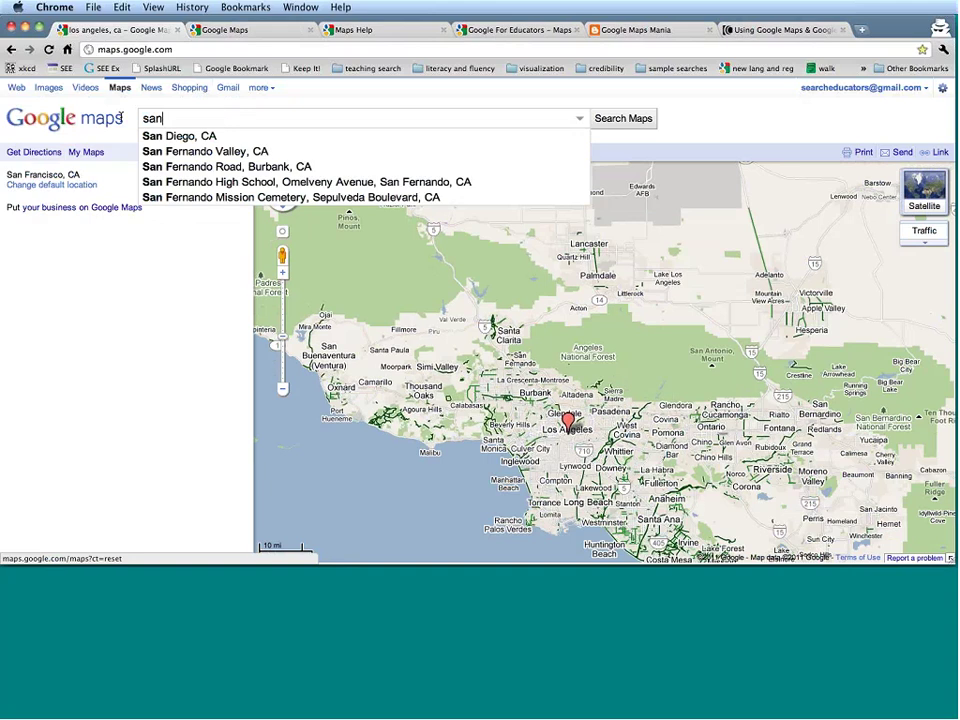
key(BackSpace)
key(BackSpace)
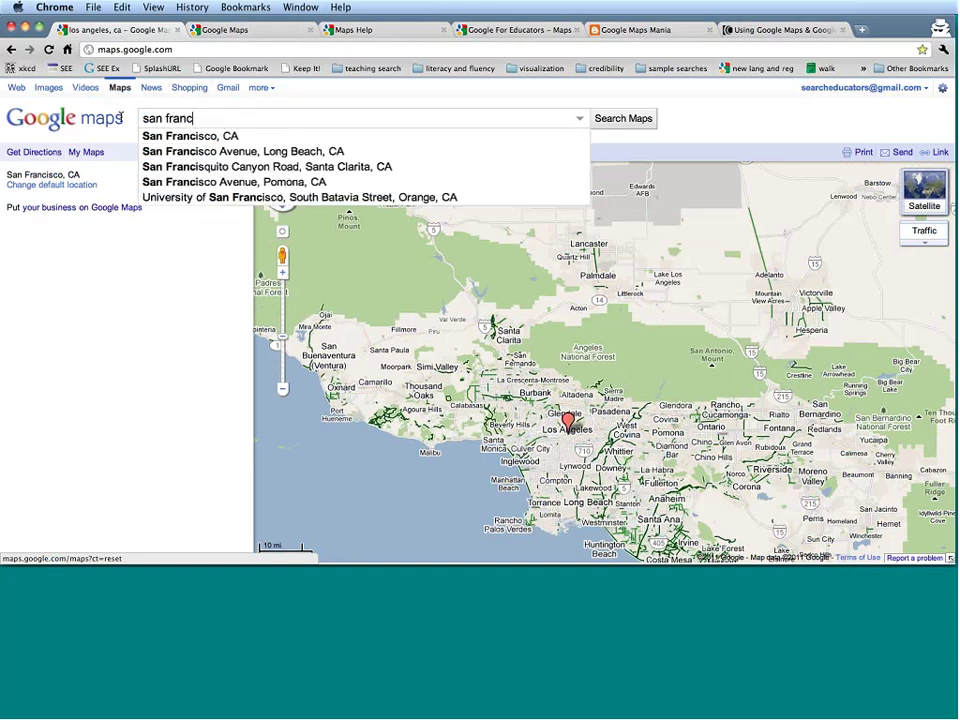
key(Down)
key(Return)
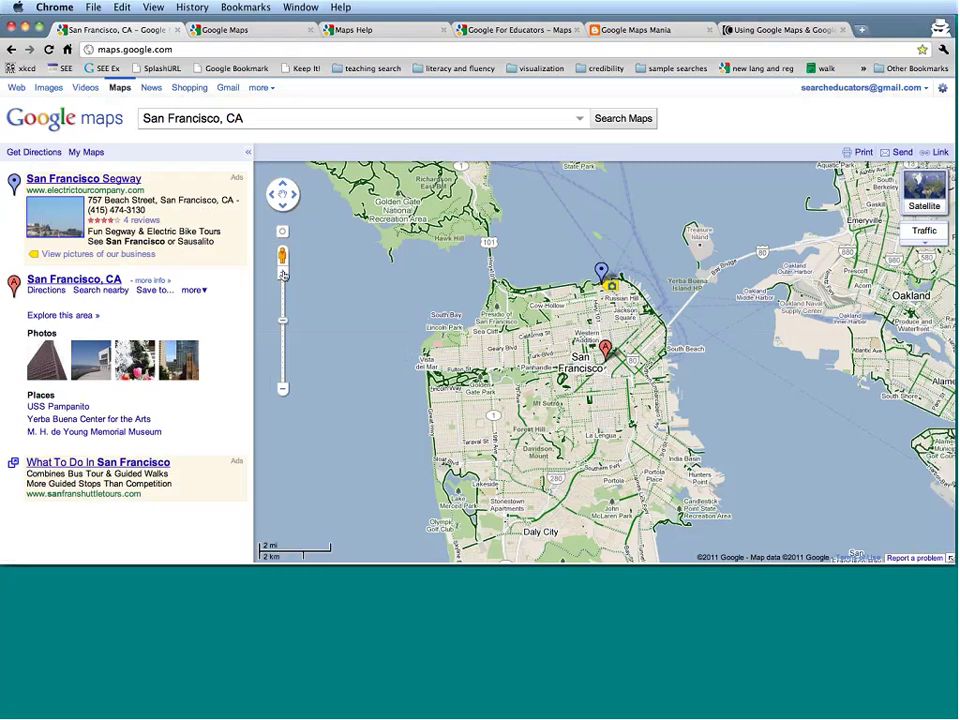
Step: Zoom in three levels on downtown San Francisco and pan north to Civic Center
click(283, 273)
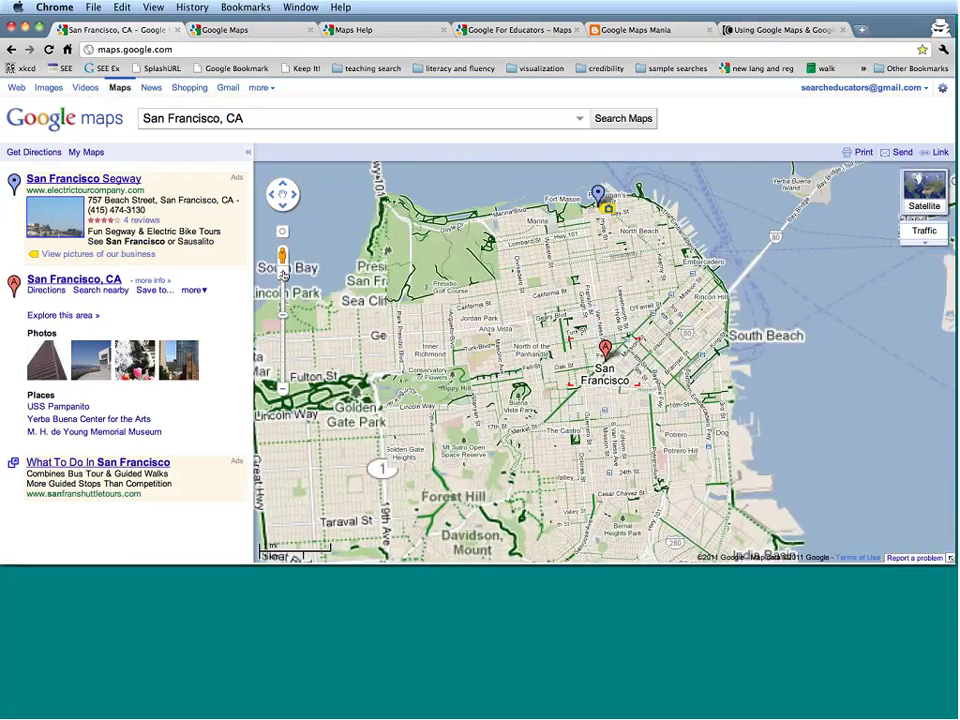
click(283, 274)
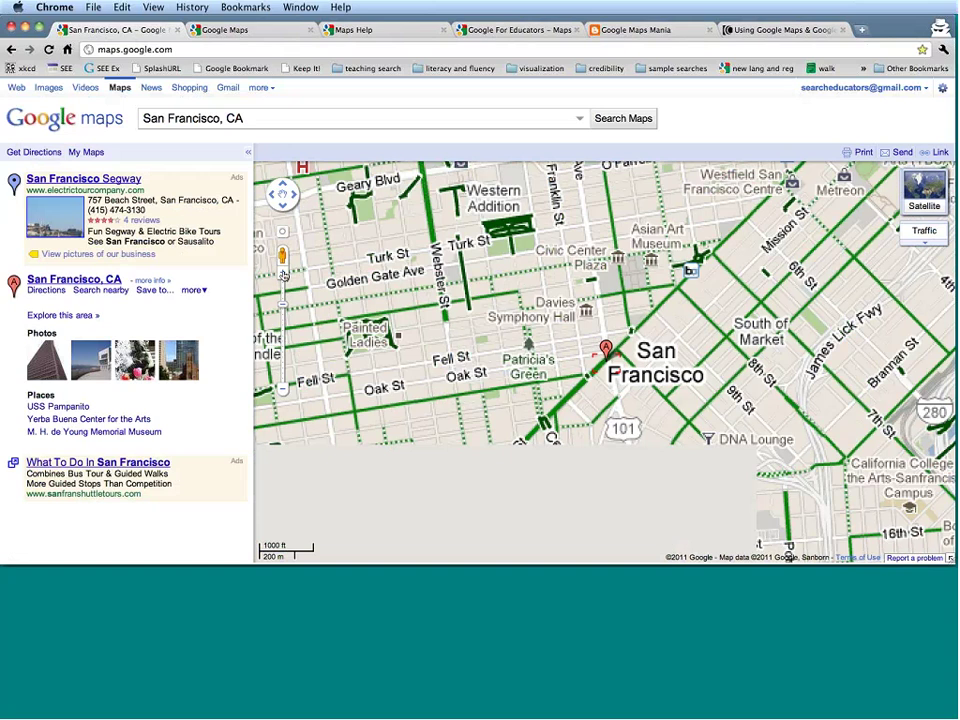
click(283, 274)
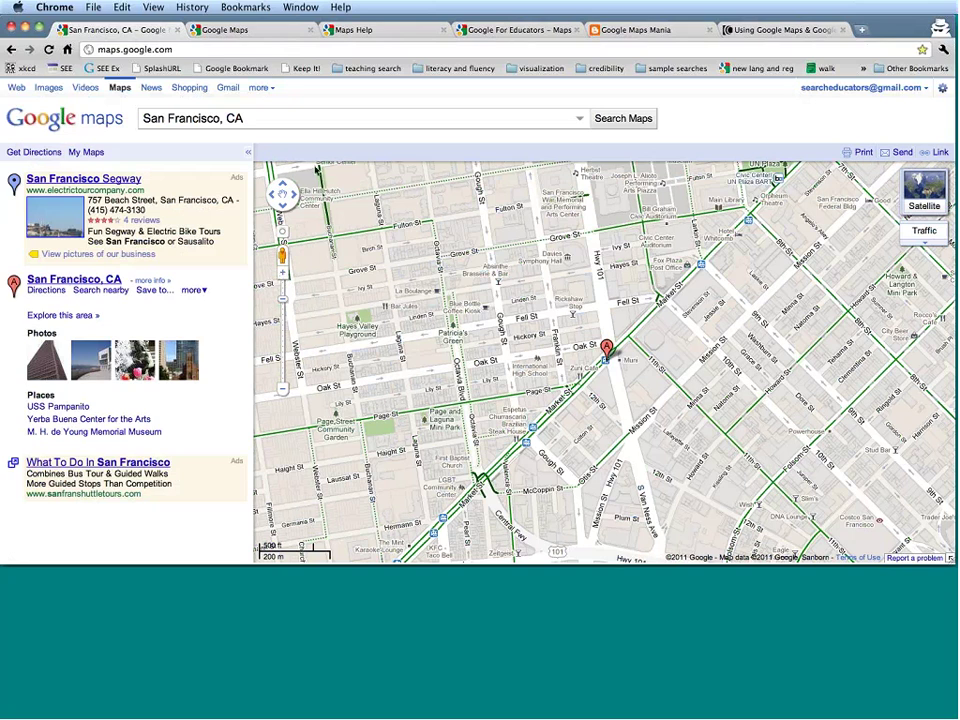
click(282, 187)
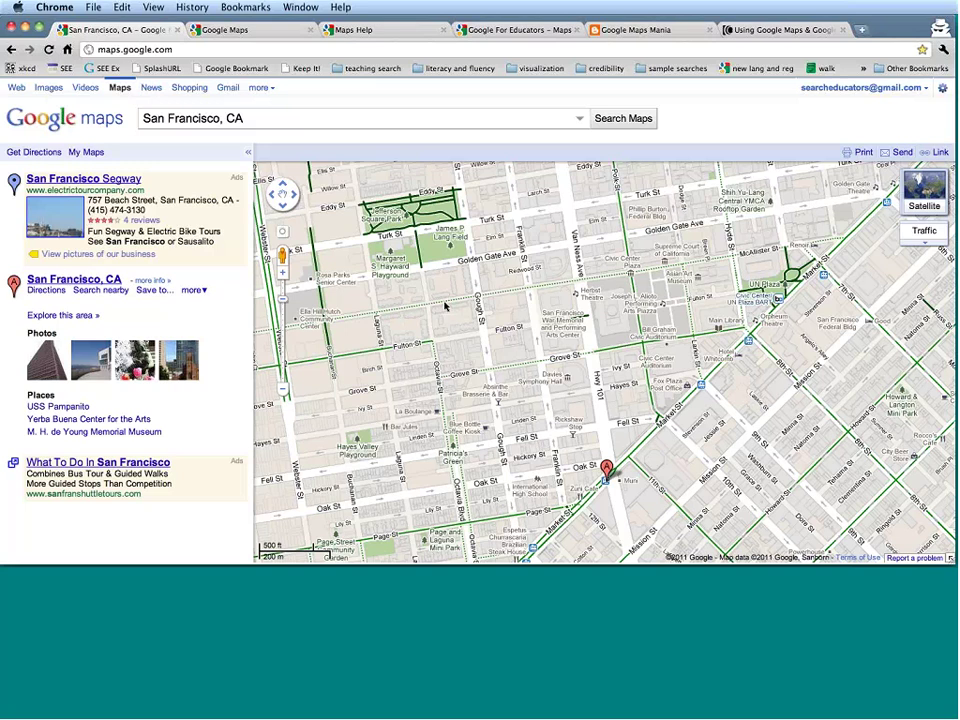
Step: Turn off the Bicycling layer from the extra map layers list
mouse_move(926, 246)
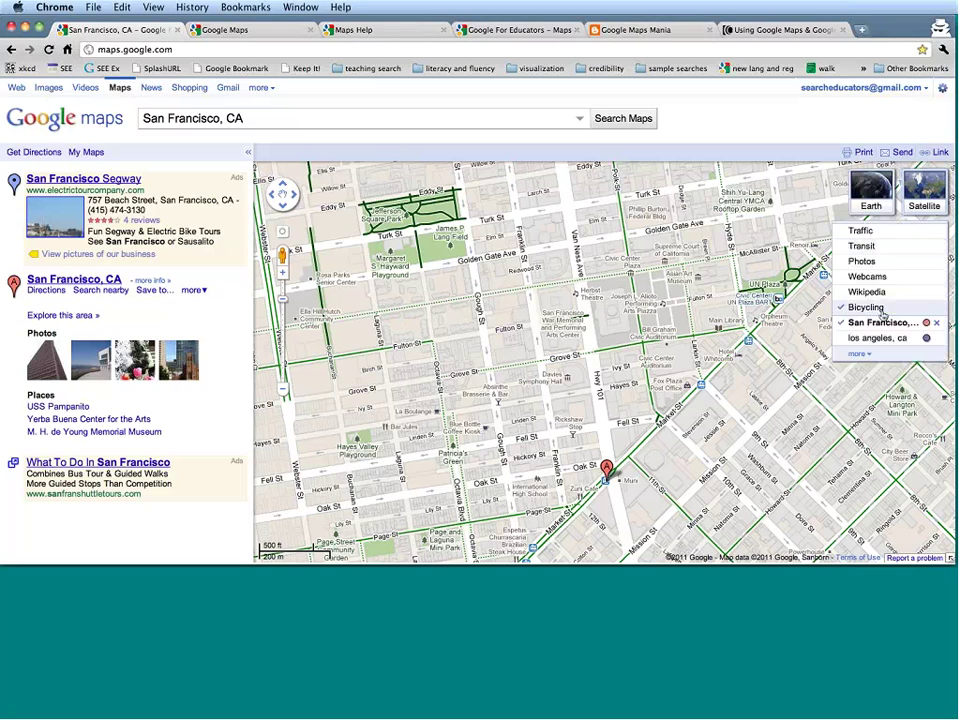
click(859, 353)
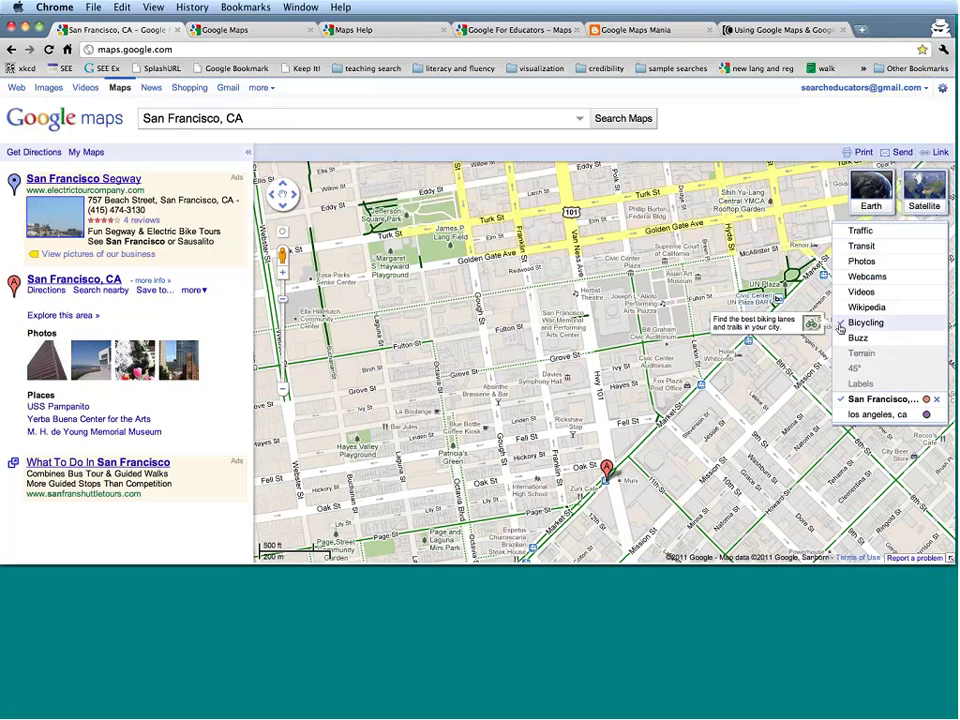
click(841, 327)
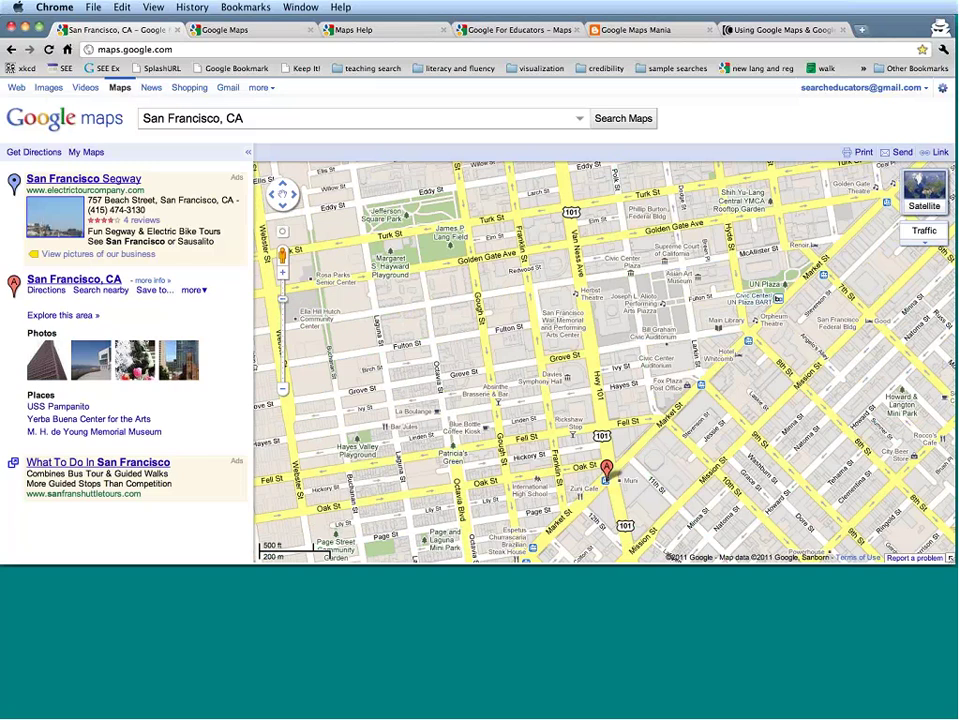
Step: Pan north, south, east and west around central San Francisco with the pan arrows
click(282, 188)
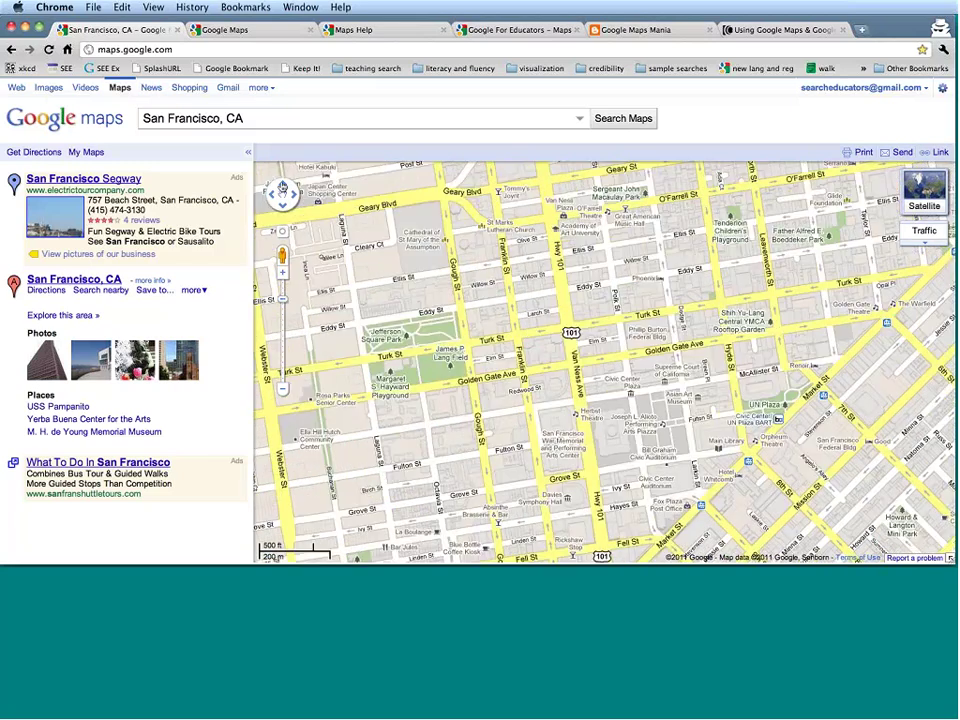
click(282, 188)
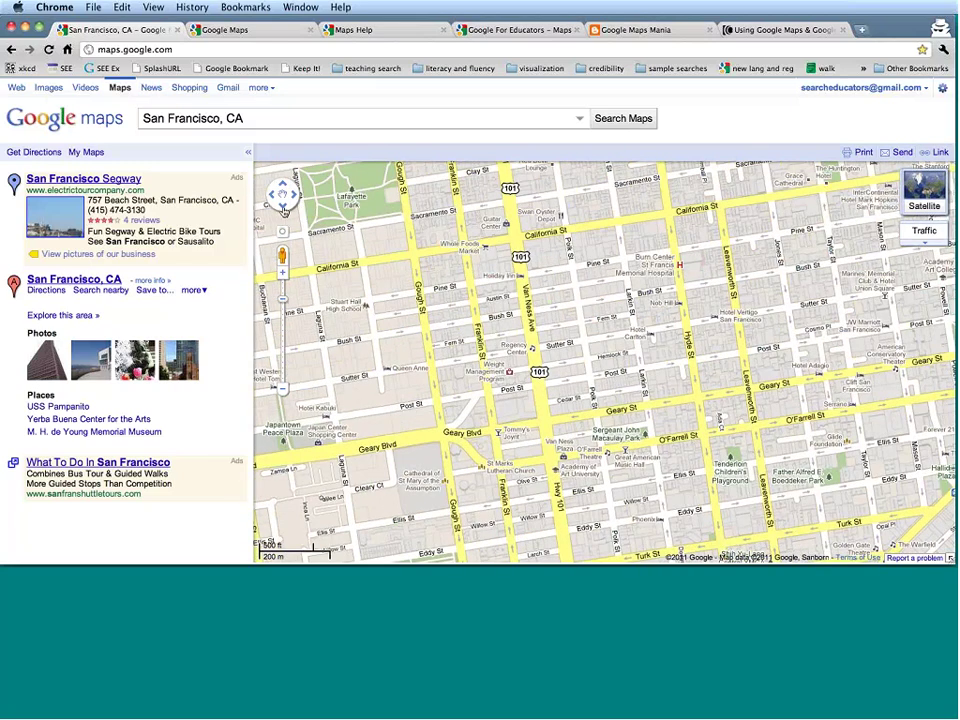
click(283, 206)
click(283, 206)
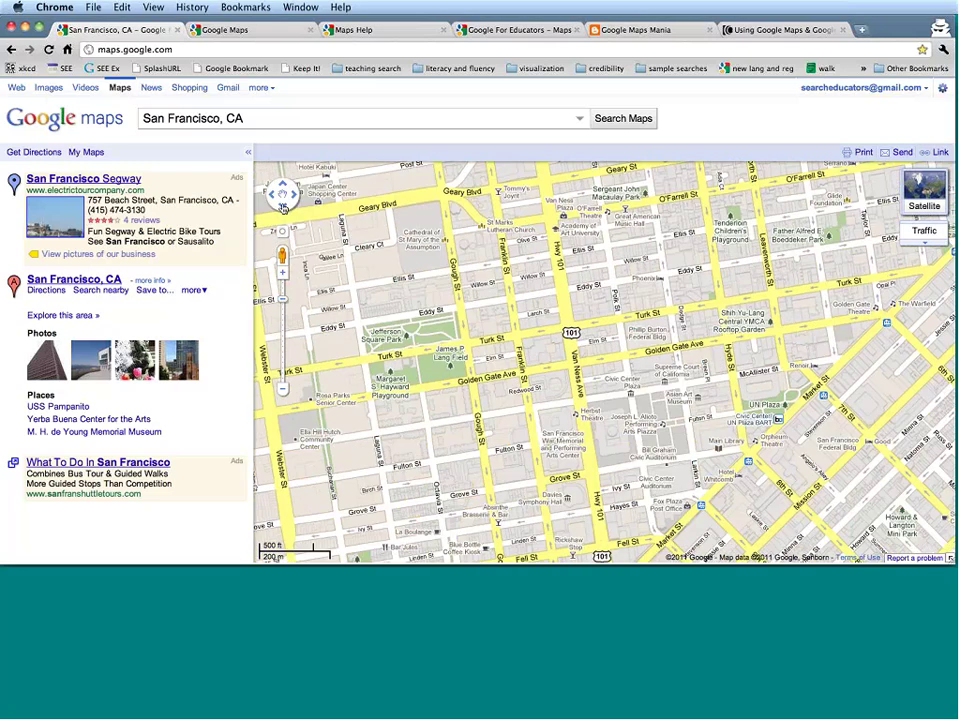
click(294, 197)
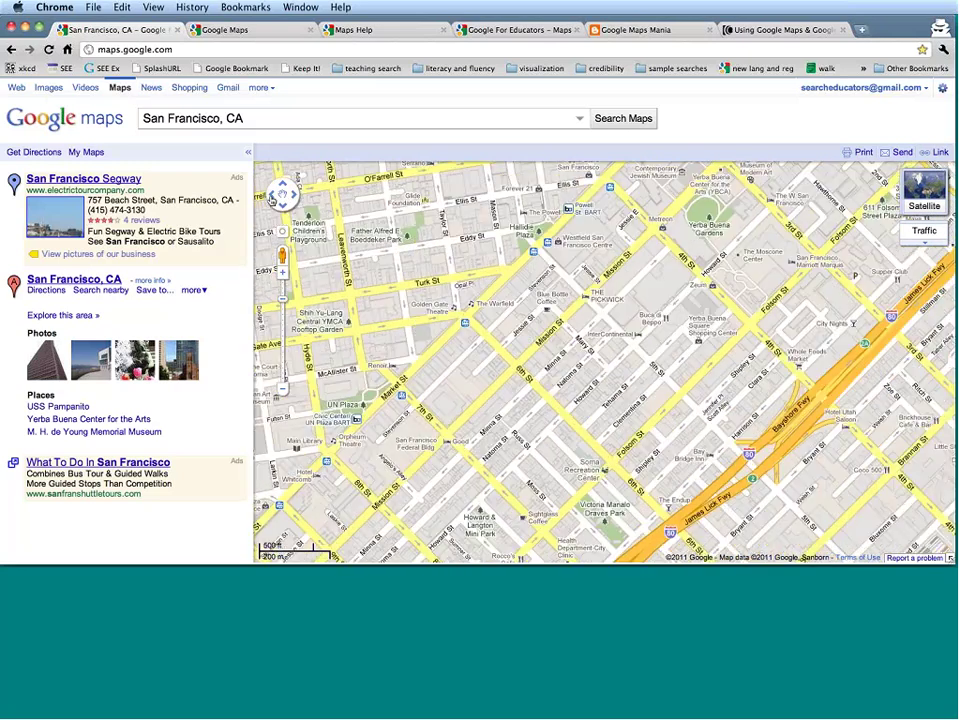
click(271, 198)
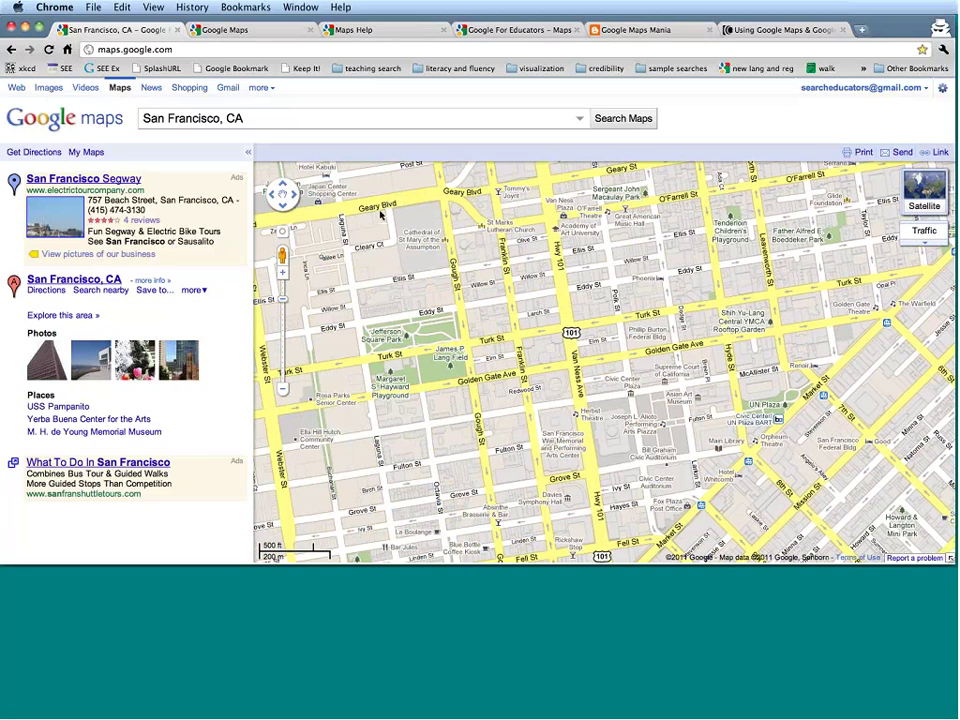
Step: Drag the map to Broadway, Union and Lombard, then to North Beach and the Embarcadero
drag(432, 280, 548, 512)
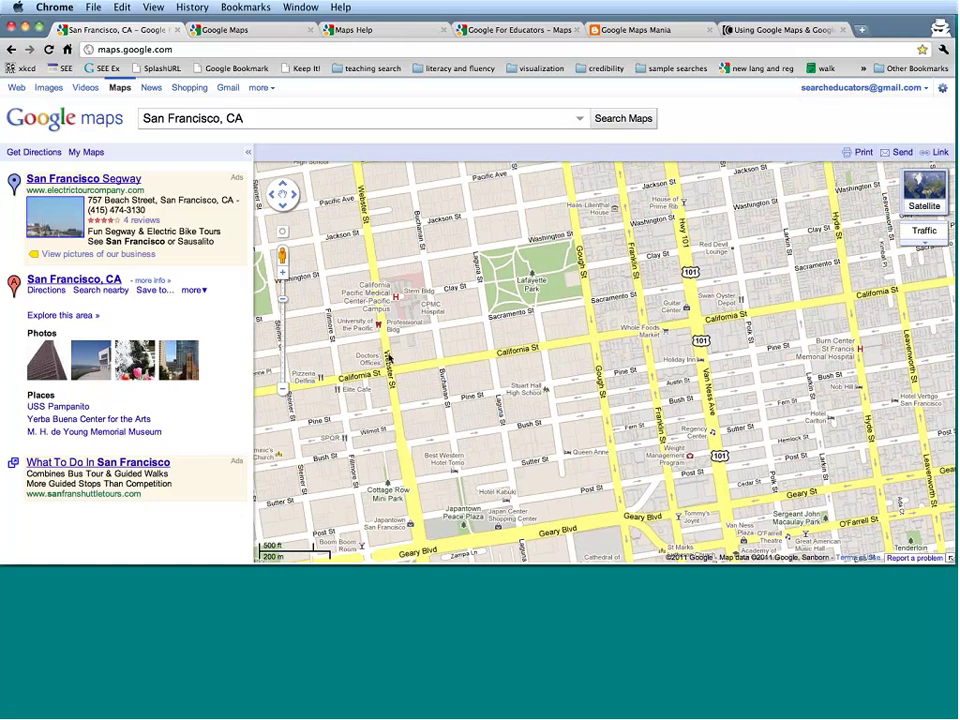
drag(390, 358, 424, 506)
drag(430, 220, 470, 420)
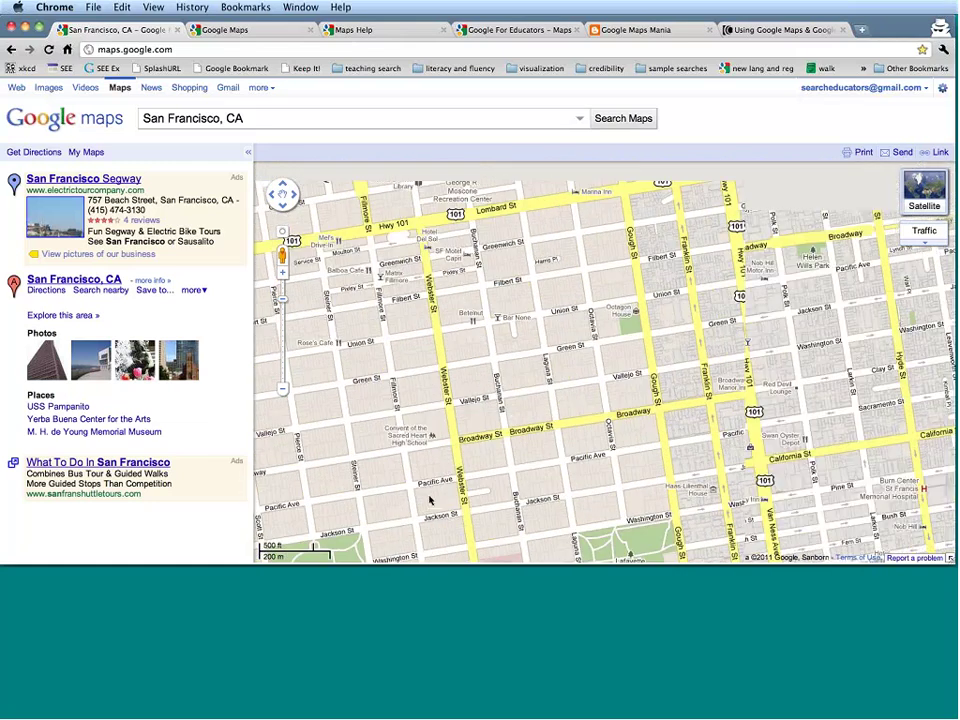
drag(455, 370, 352, 418)
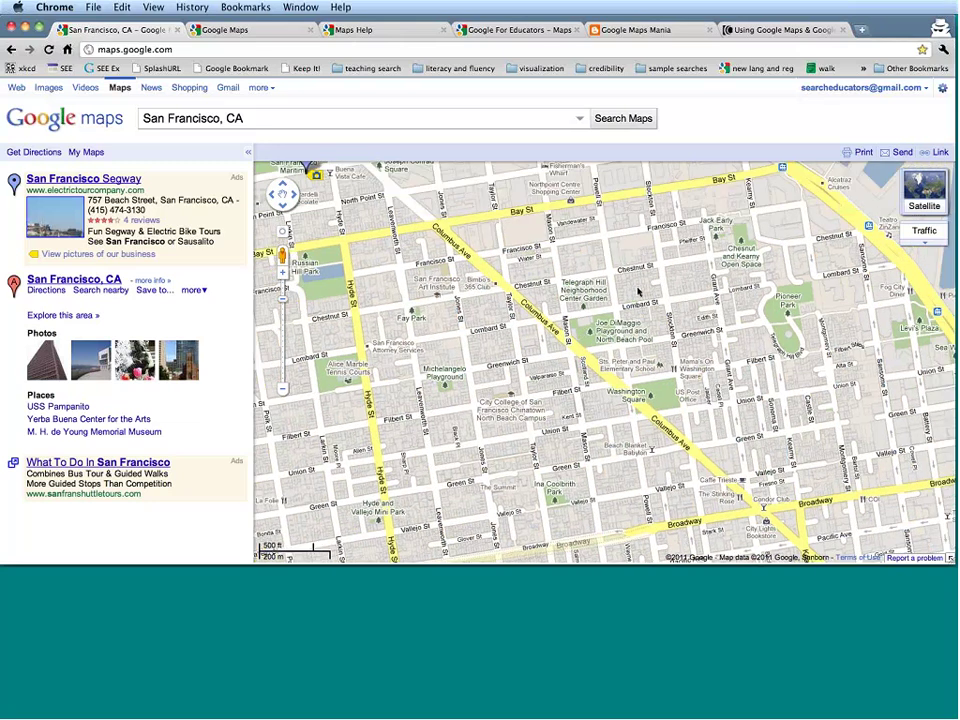
drag(636, 289, 508, 191)
Step: Nudge the view with arrow keys to settle on Chinatown and the Financial District
key(Up)
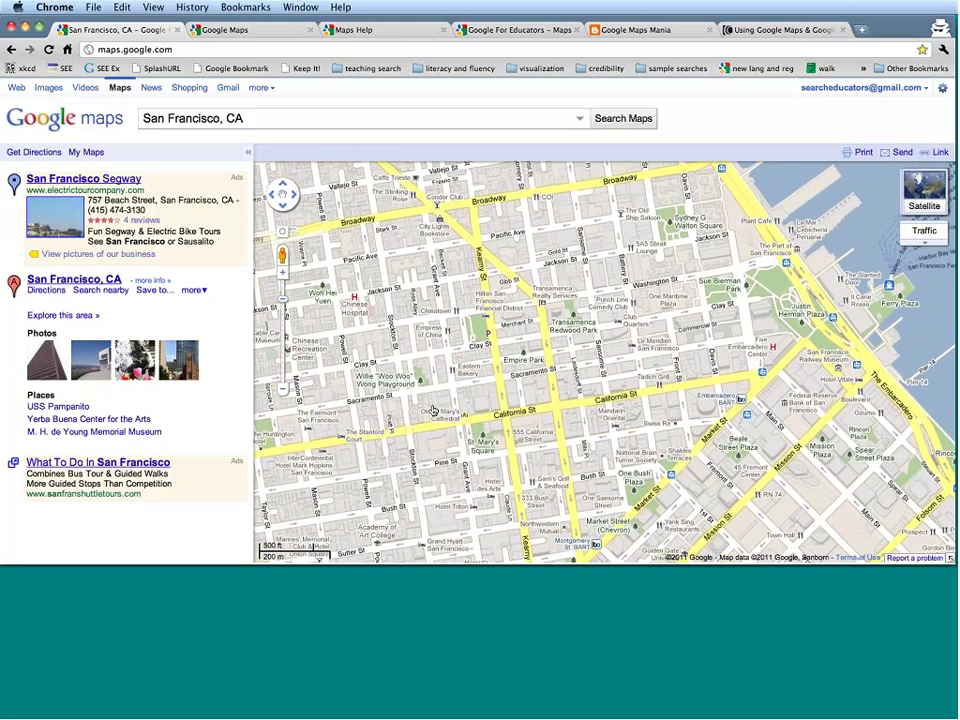
key(Right)
key(Up)
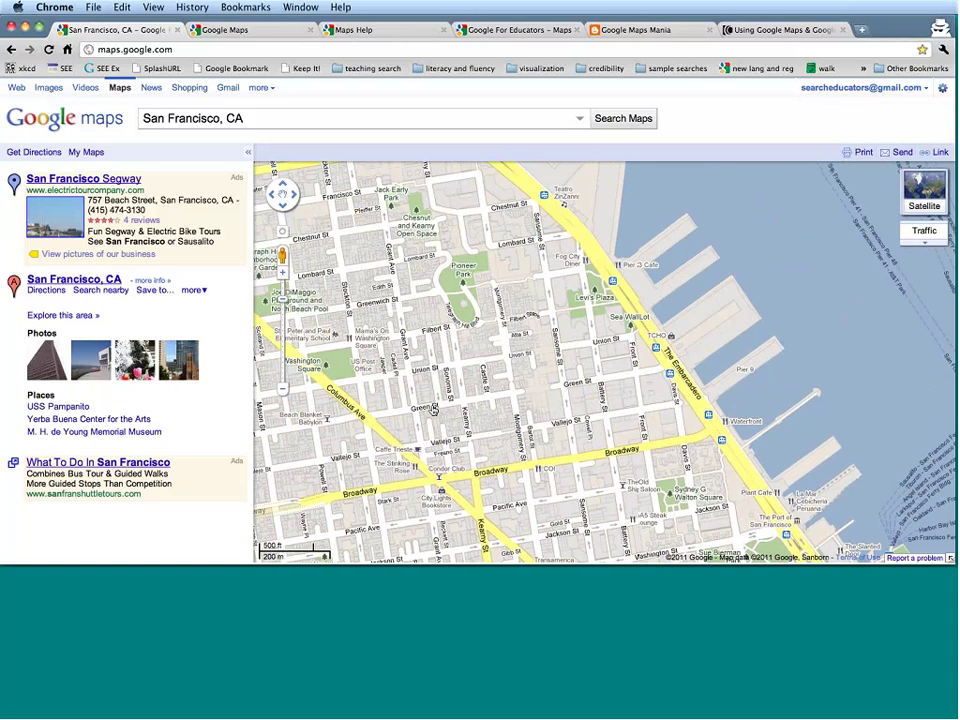
key(Left)
key(Left)
key(Down)
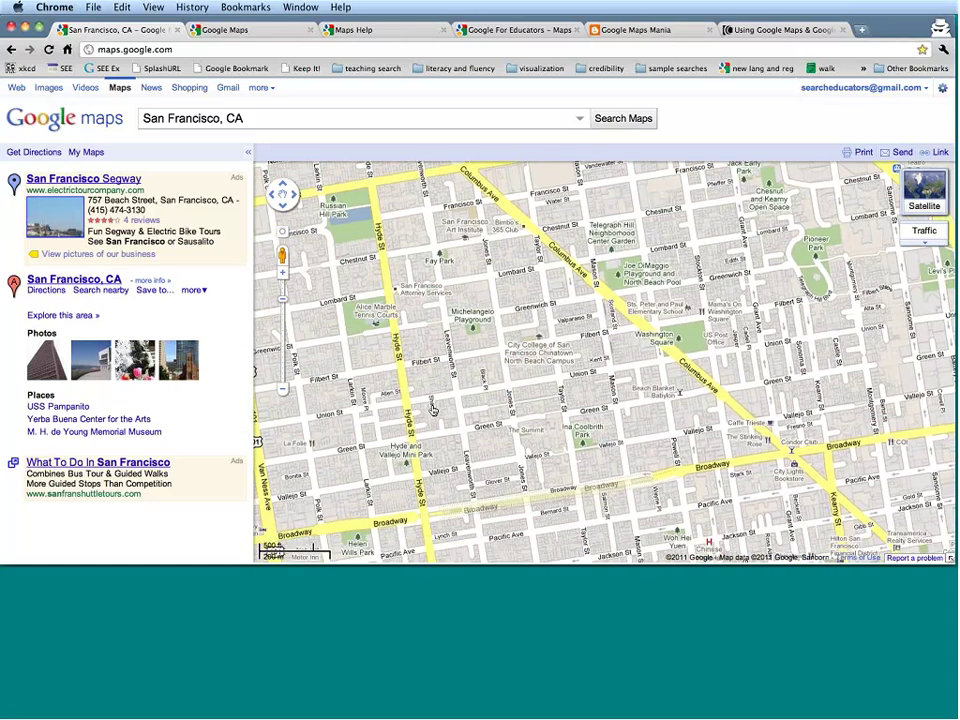
key(Down)
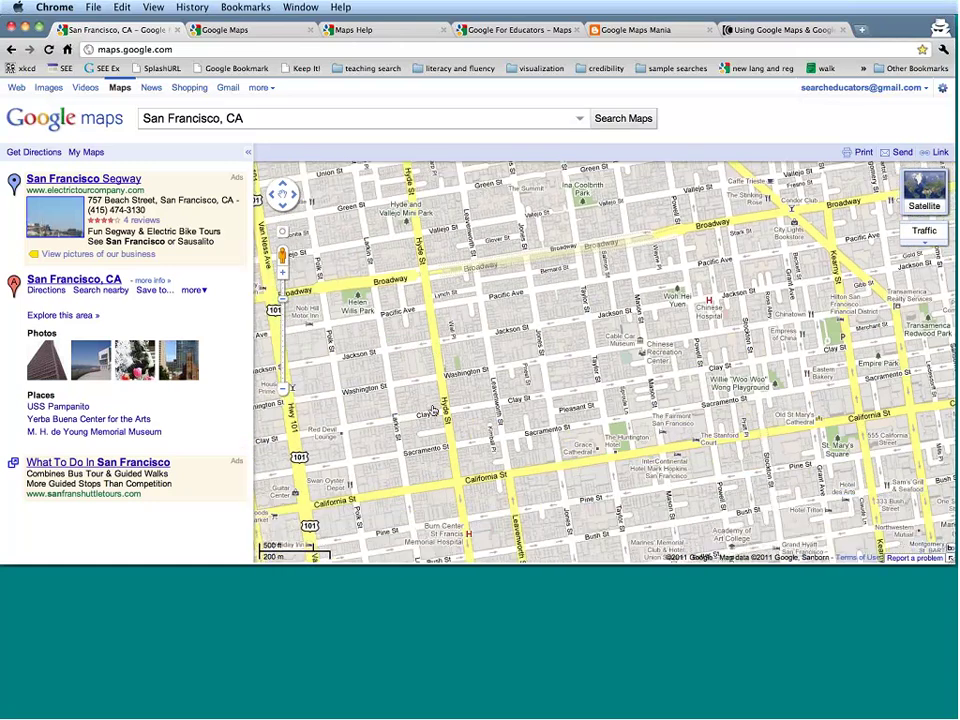
key(Right)
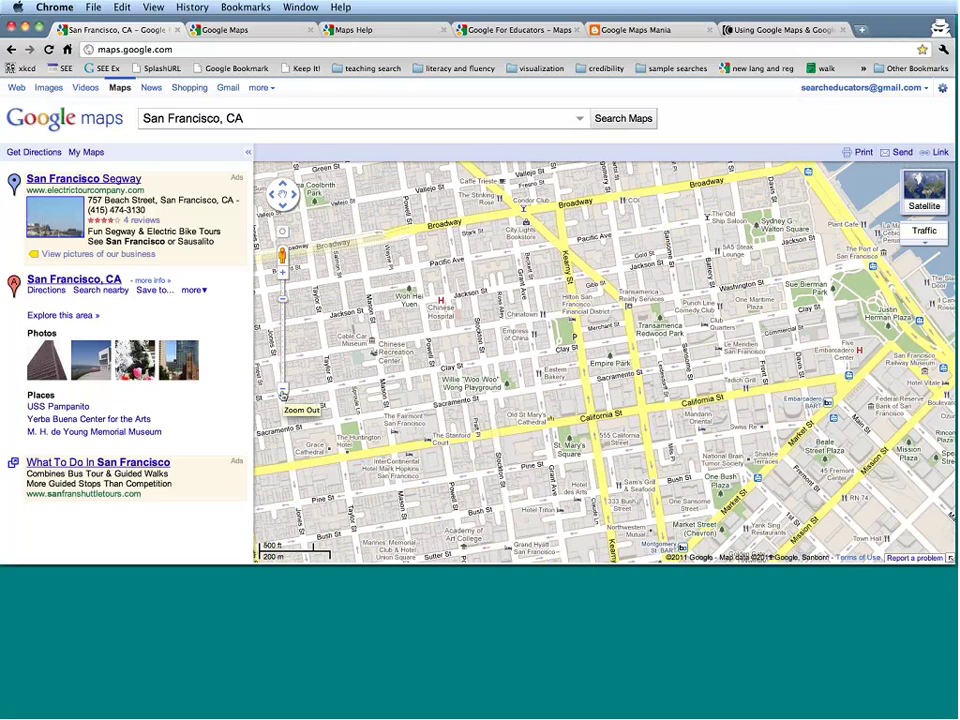
Step: Zoom out three levels to the whole bay, then jump back in on downtown San Francisco
click(283, 394)
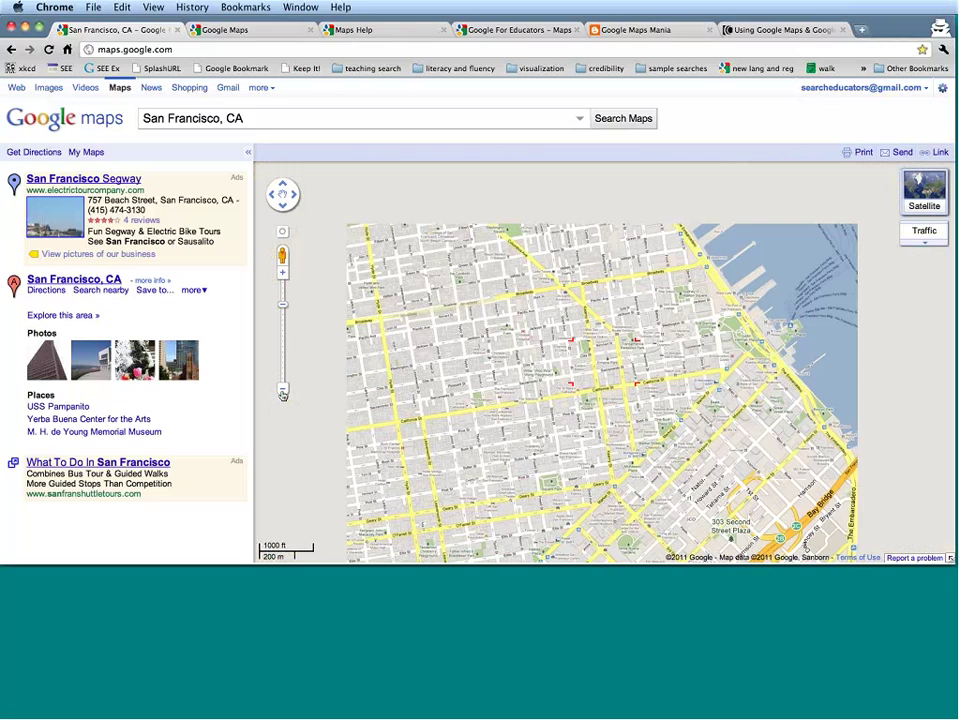
click(283, 394)
click(283, 394)
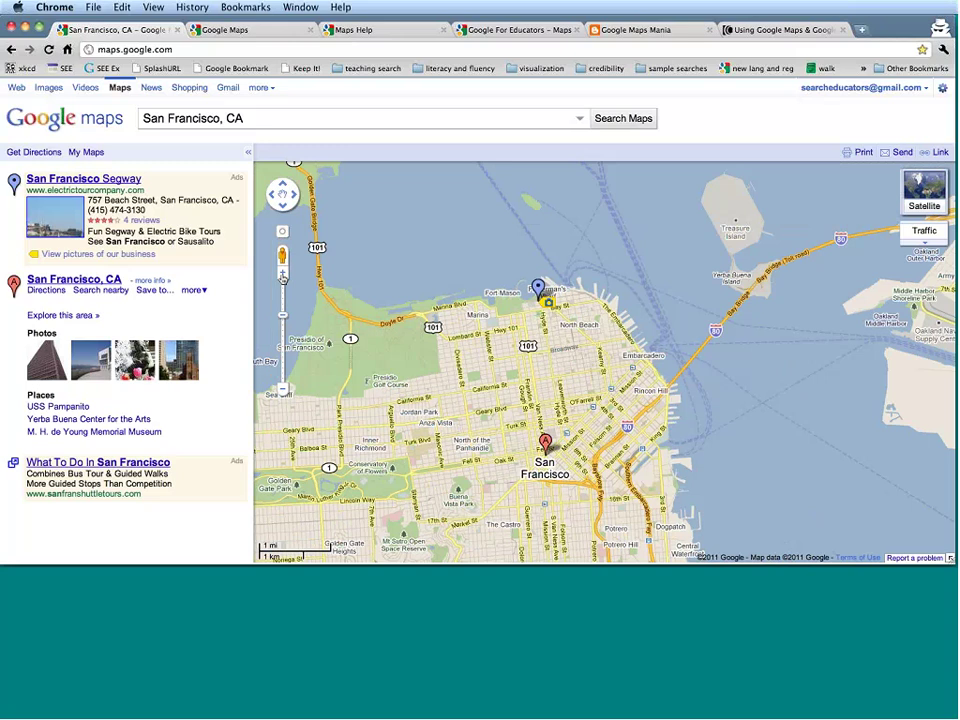
click(283, 278)
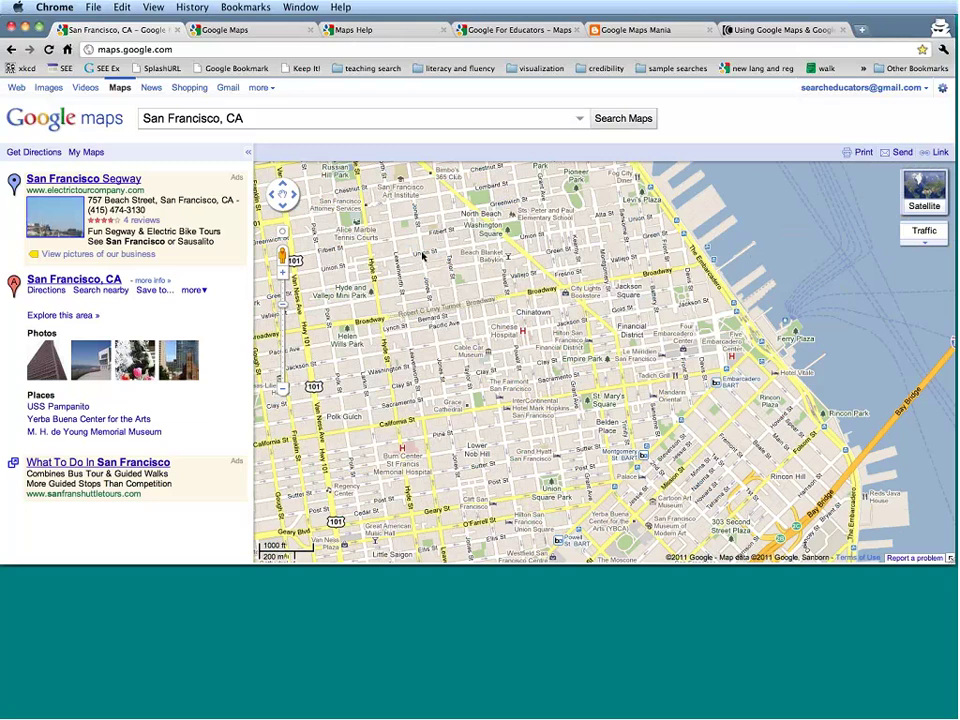
Step: Zoom to the 200 ft scale around Ina Coolbrith Park on Russian Hill
scroll(423, 257, up, 1)
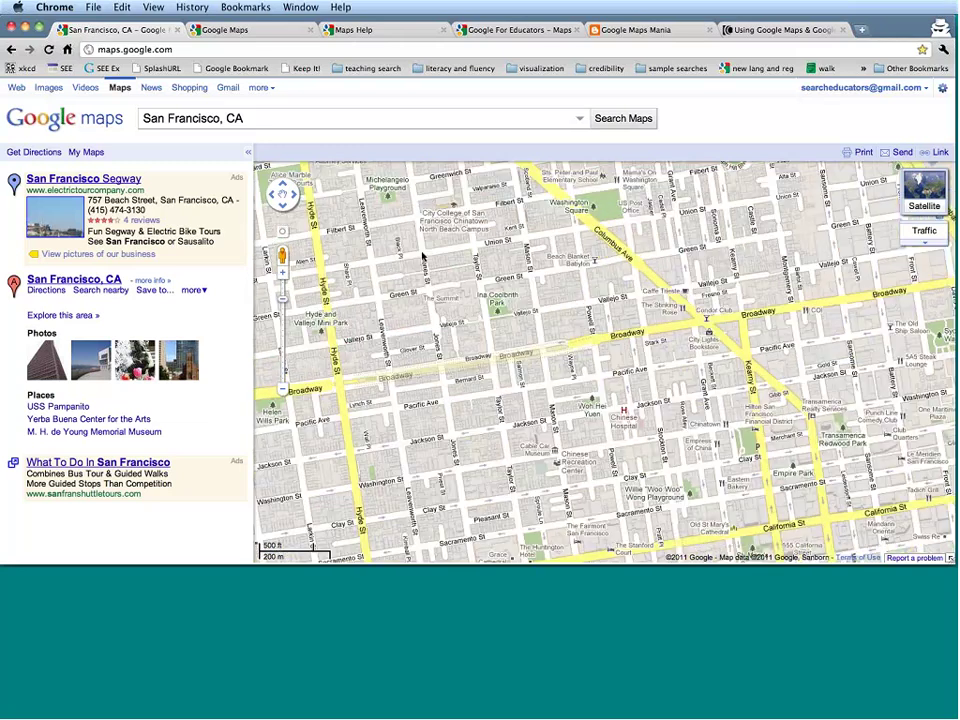
scroll(423, 257, up, 1)
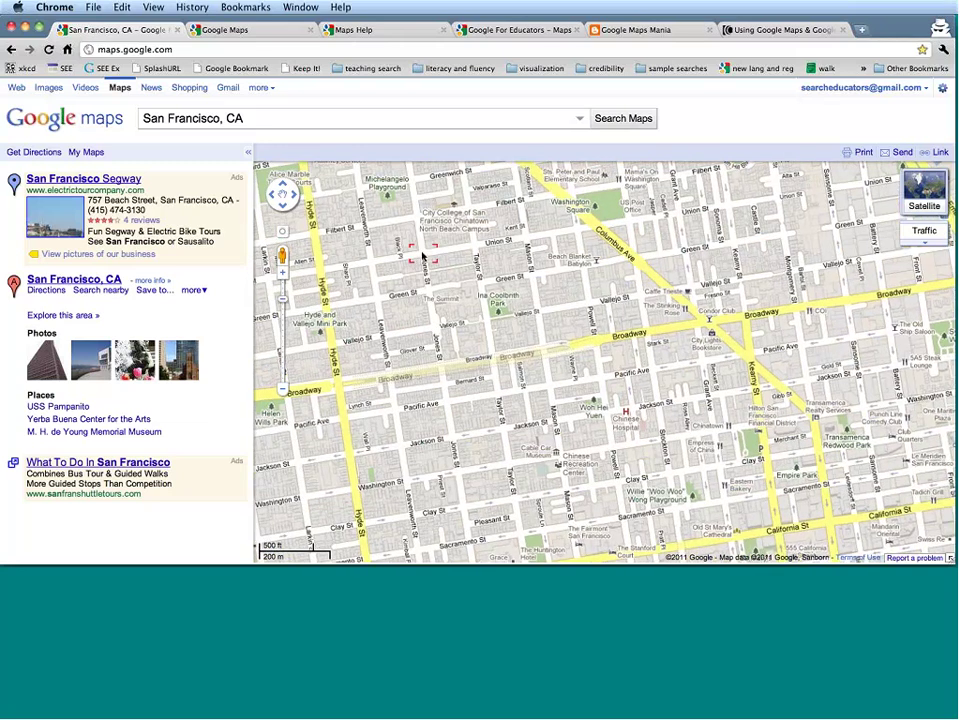
scroll(423, 257, up, 1)
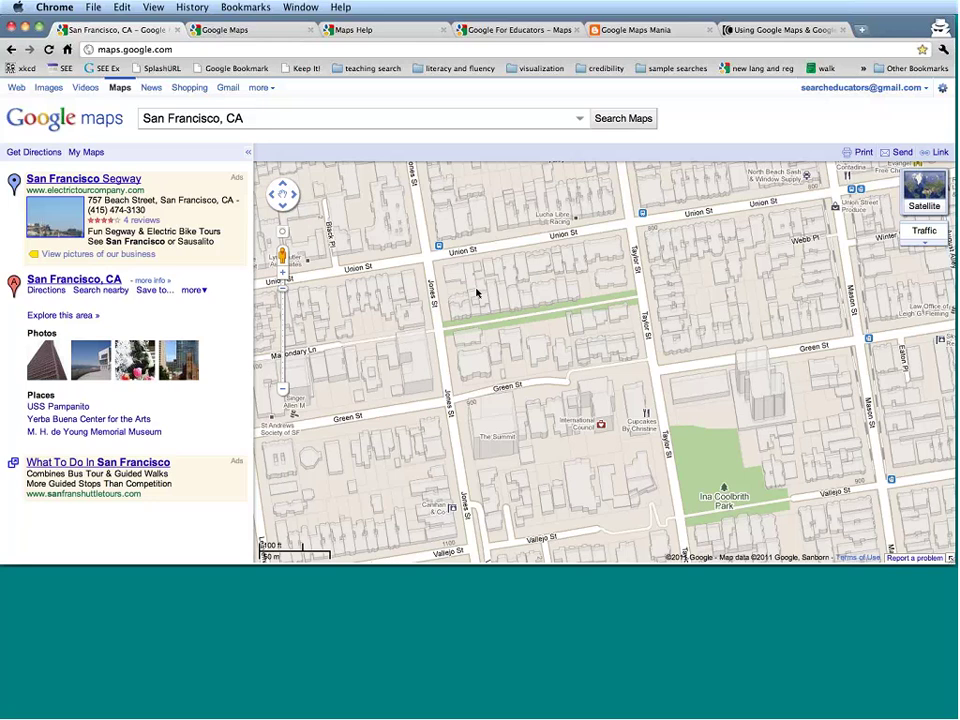
scroll(477, 292, up, 1)
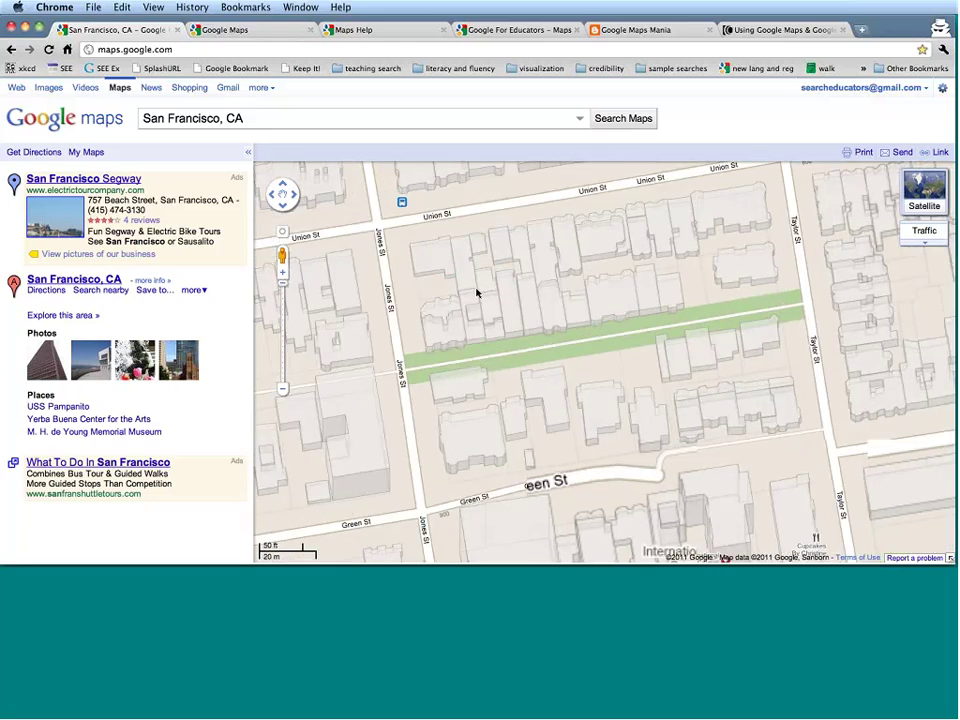
scroll(477, 292, down, 3)
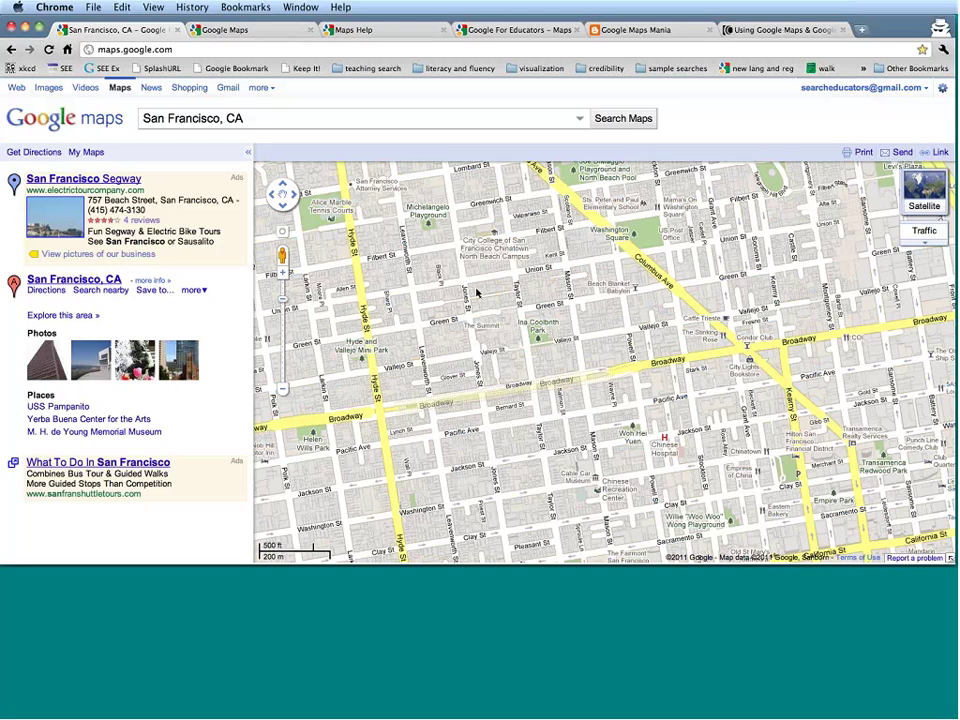
scroll(477, 292, up, 1)
scroll(477, 292, up, 2)
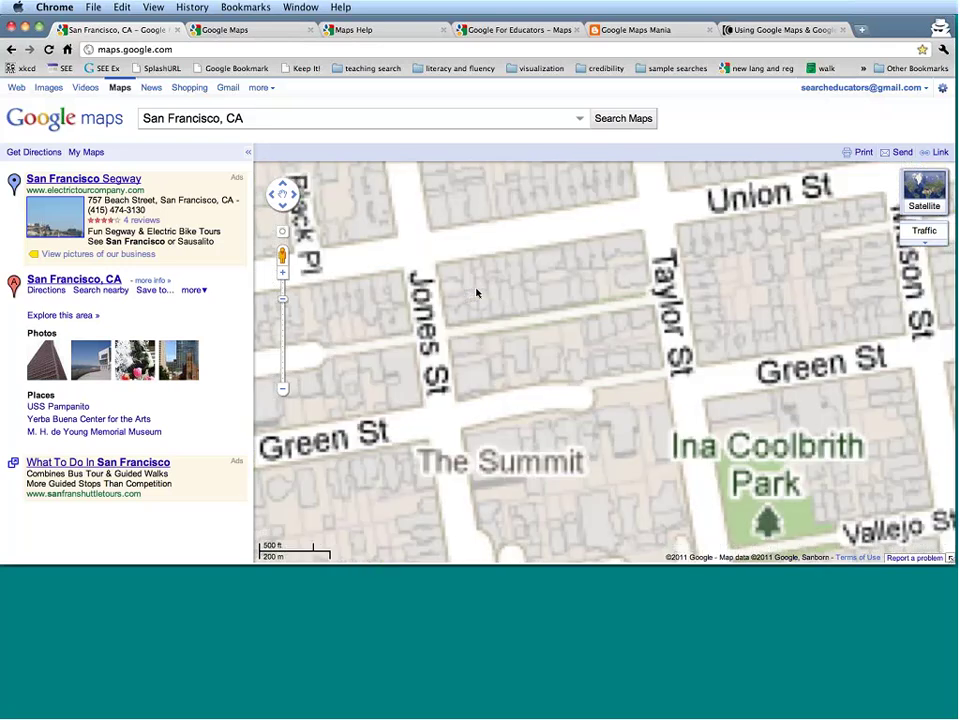
scroll(477, 292, up, 1)
scroll(477, 292, down, 3)
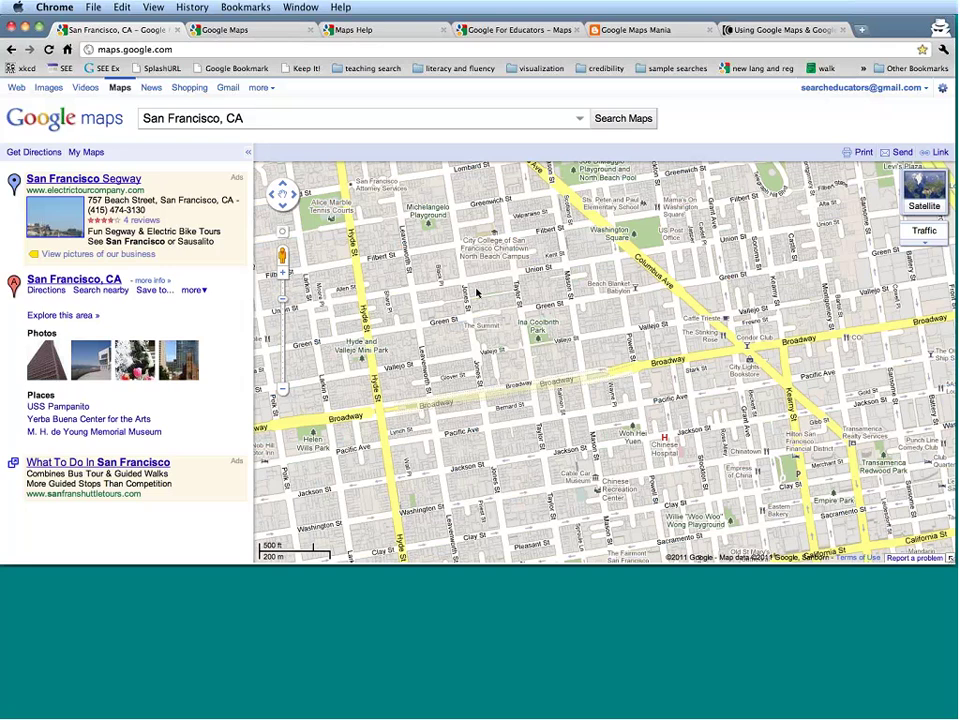
scroll(477, 292, up, 3)
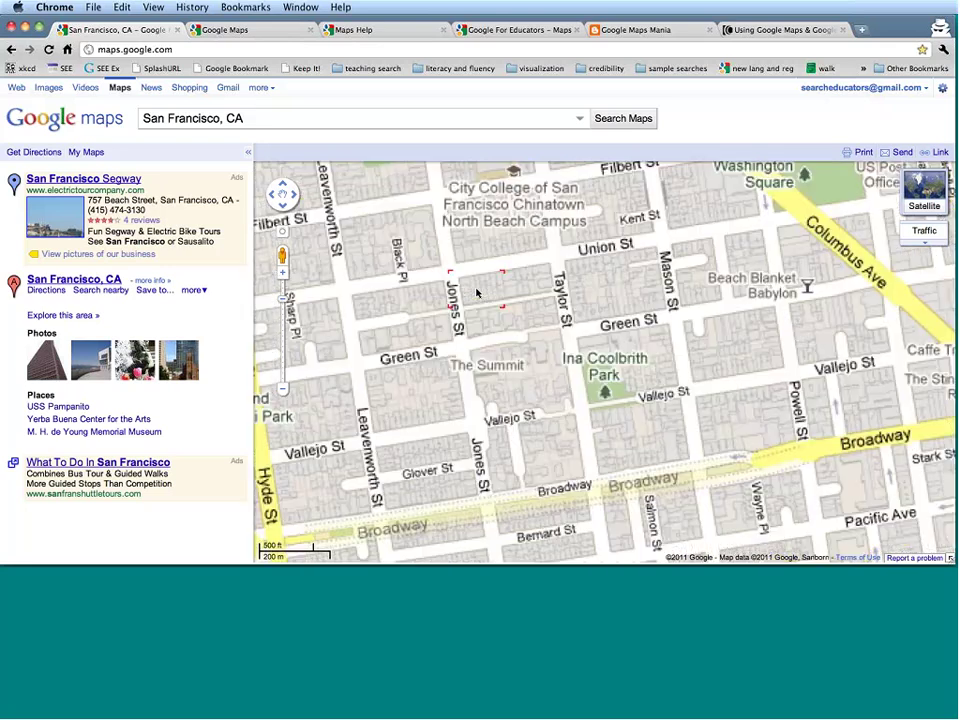
scroll(477, 292, down, 2)
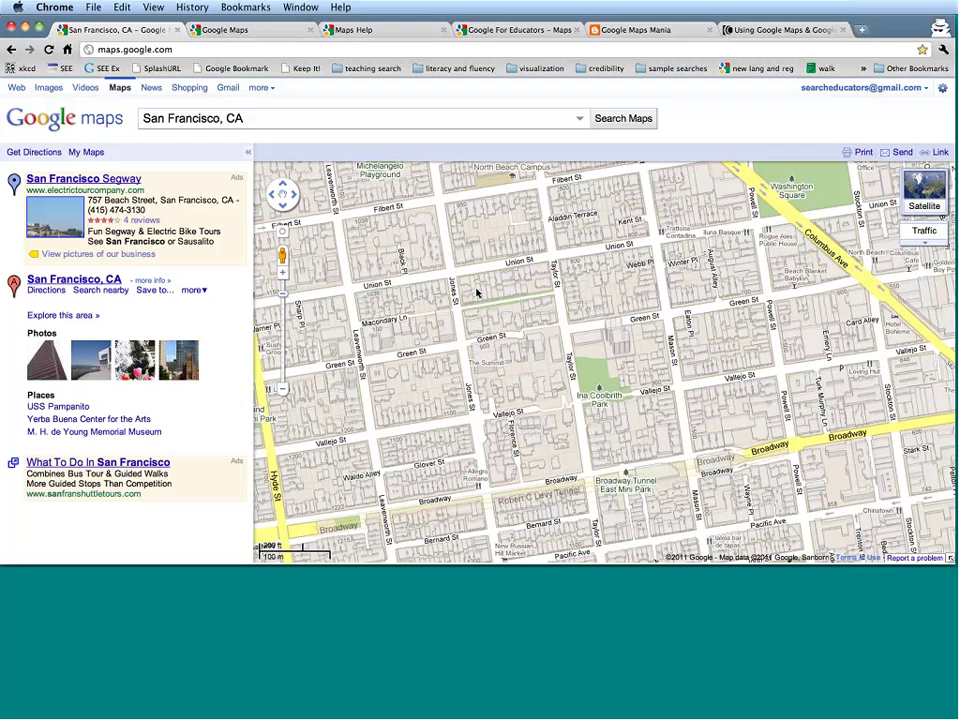
Step: Reset Google Maps via the logo, visit Google web search, and return to Maps
click(73, 126)
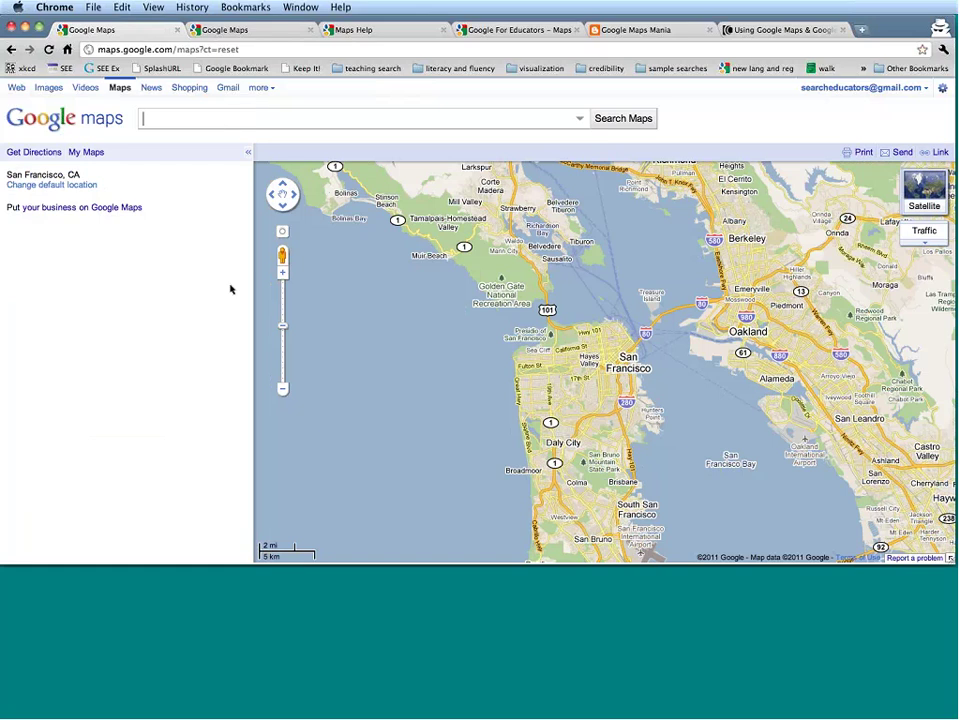
click(15, 91)
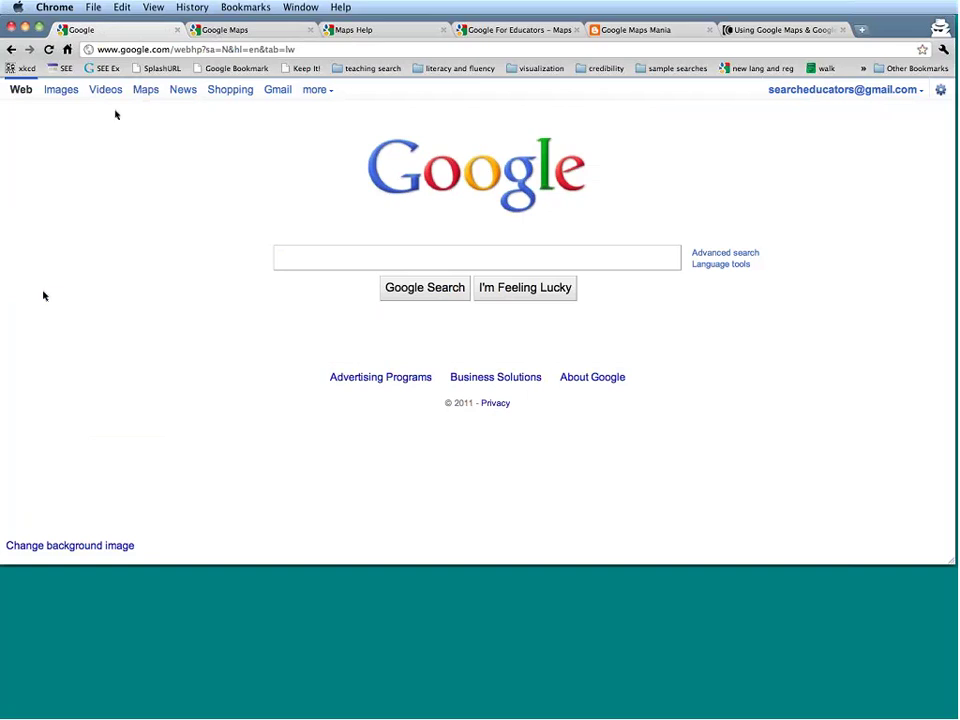
click(147, 92)
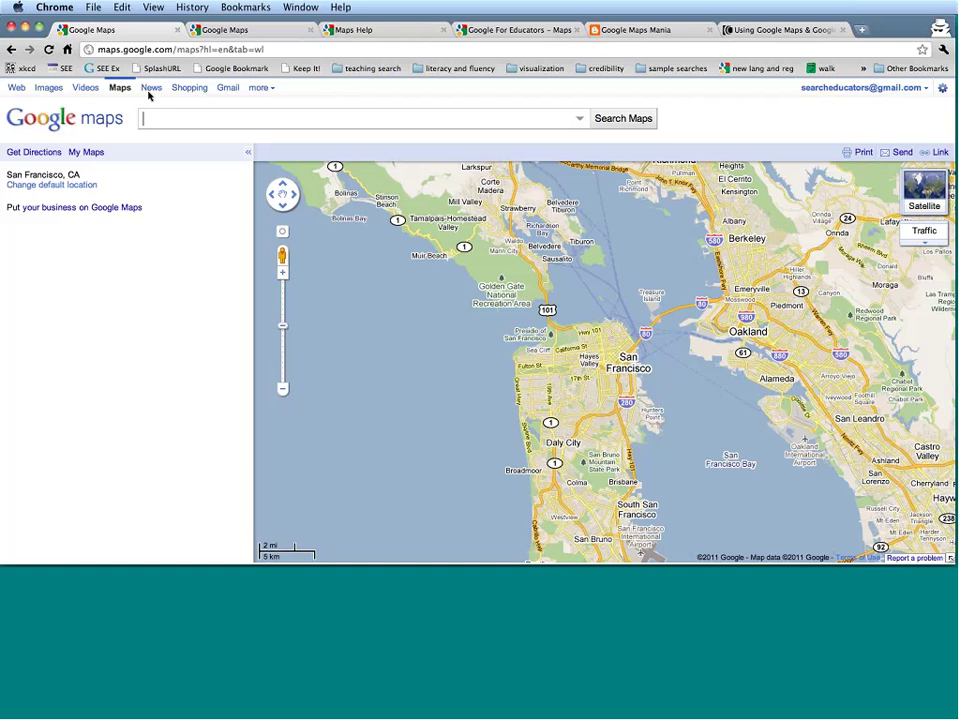
Step: Search 'white house' and view, then close, its details info window
text(white house)
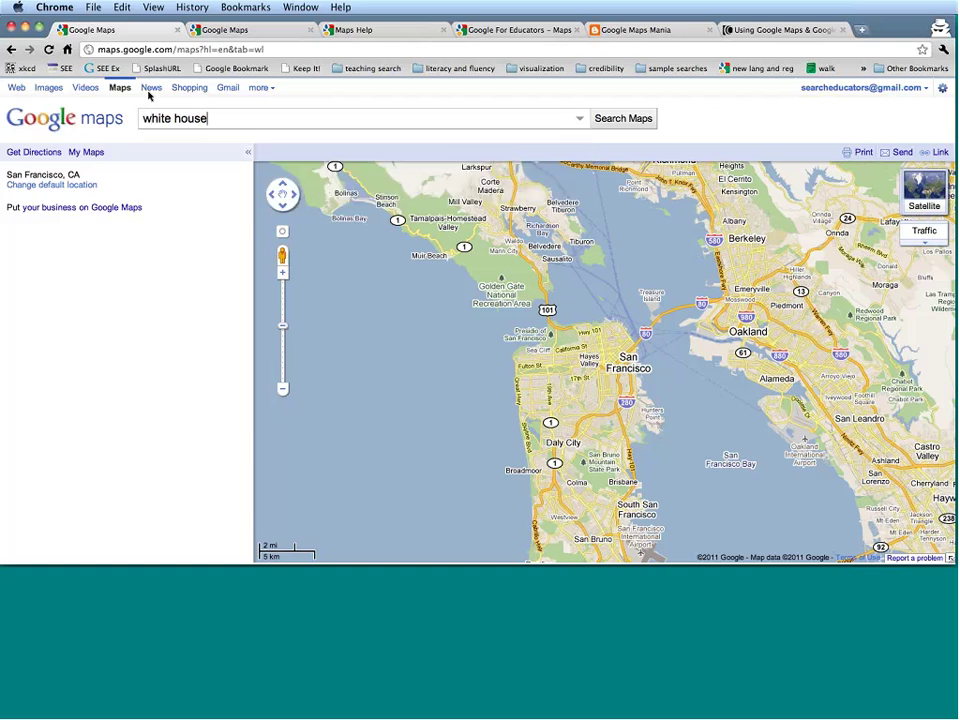
key(Return)
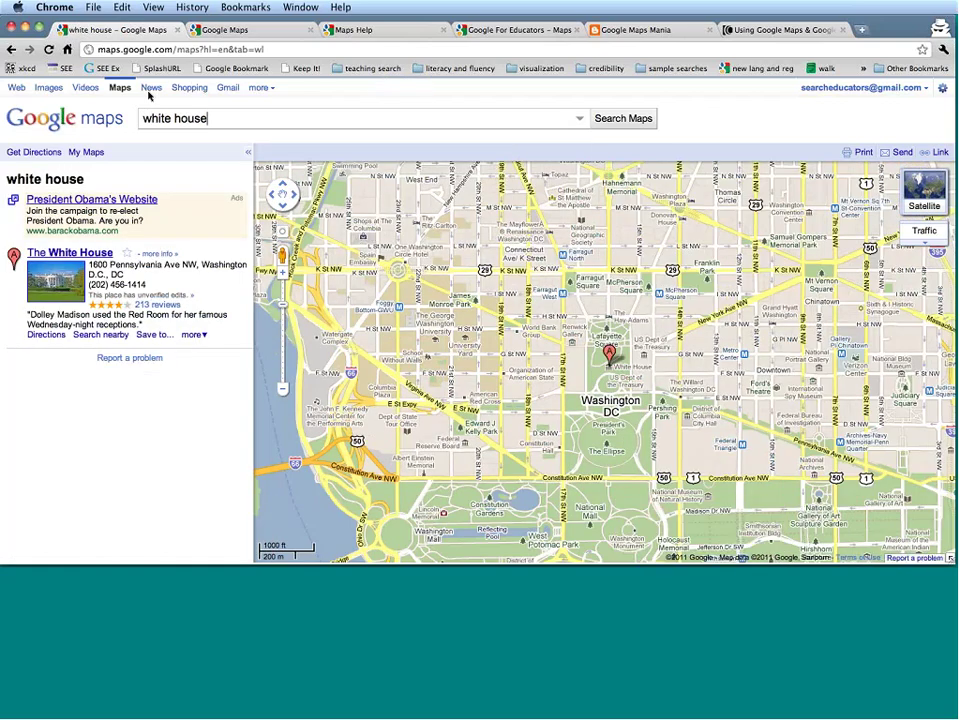
mouse_move(610, 356)
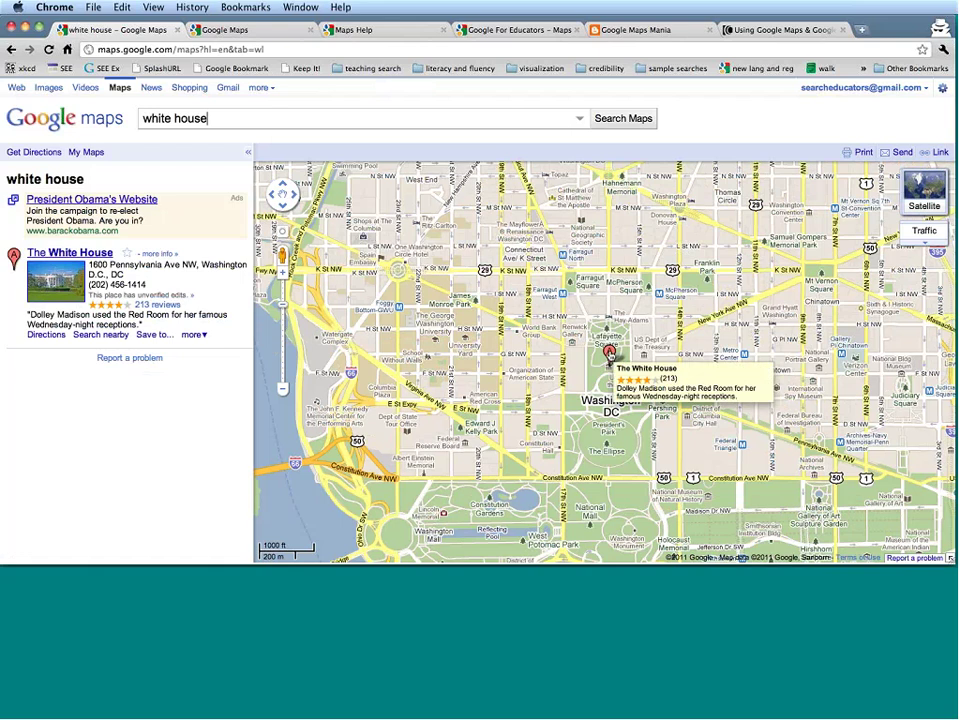
click(610, 355)
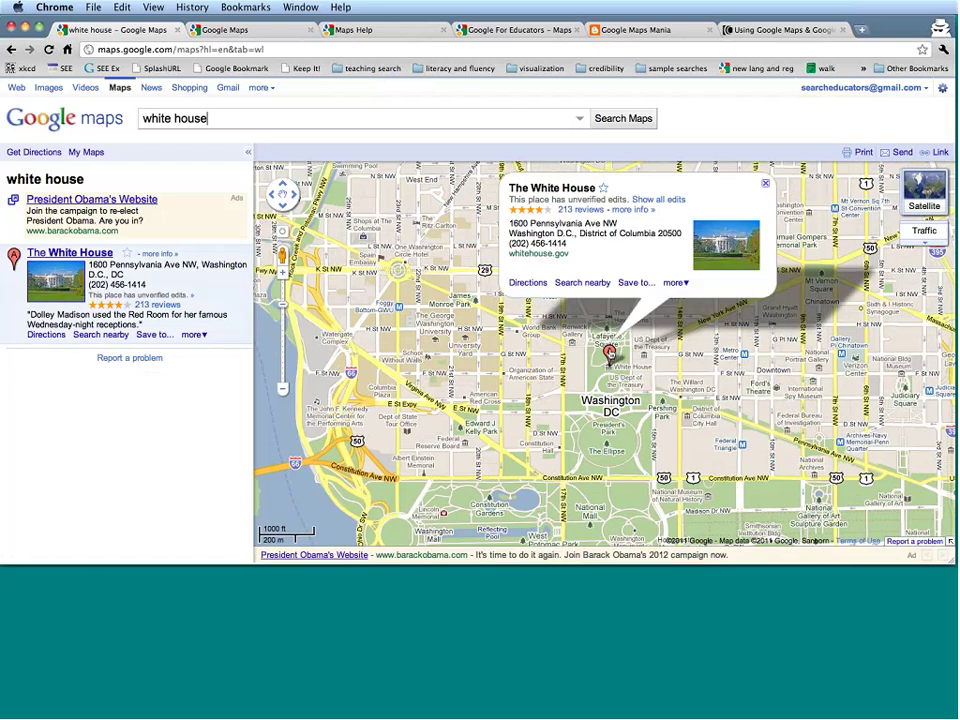
mouse_move(612, 336)
click(765, 184)
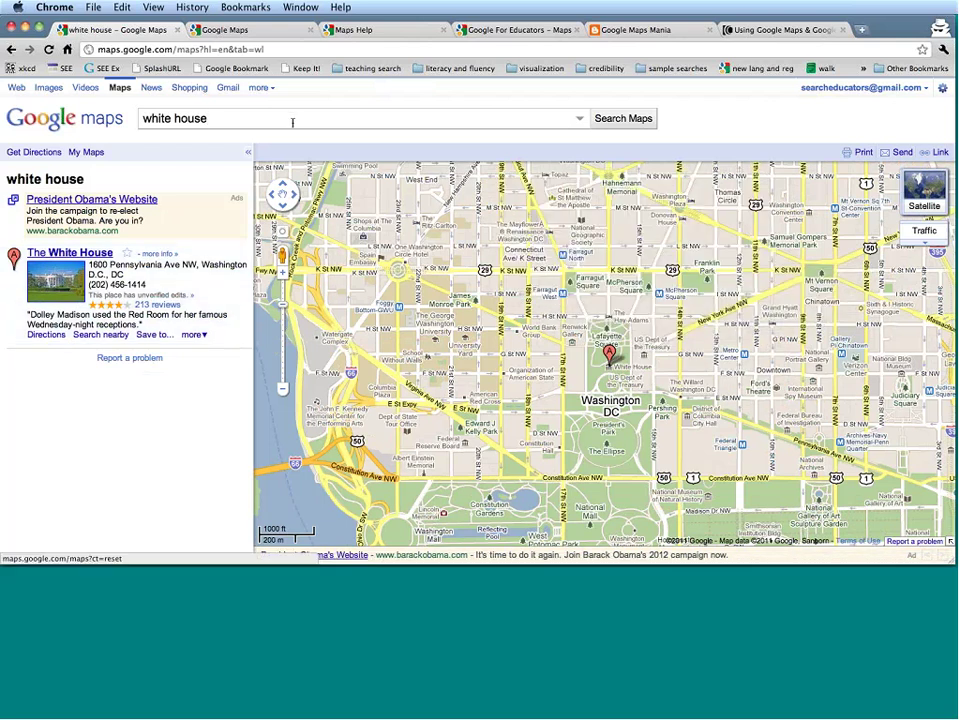
Step: Replace the search with 'empire state building' to pin it in Midtown Manhattan
drag(292, 122, 107, 120)
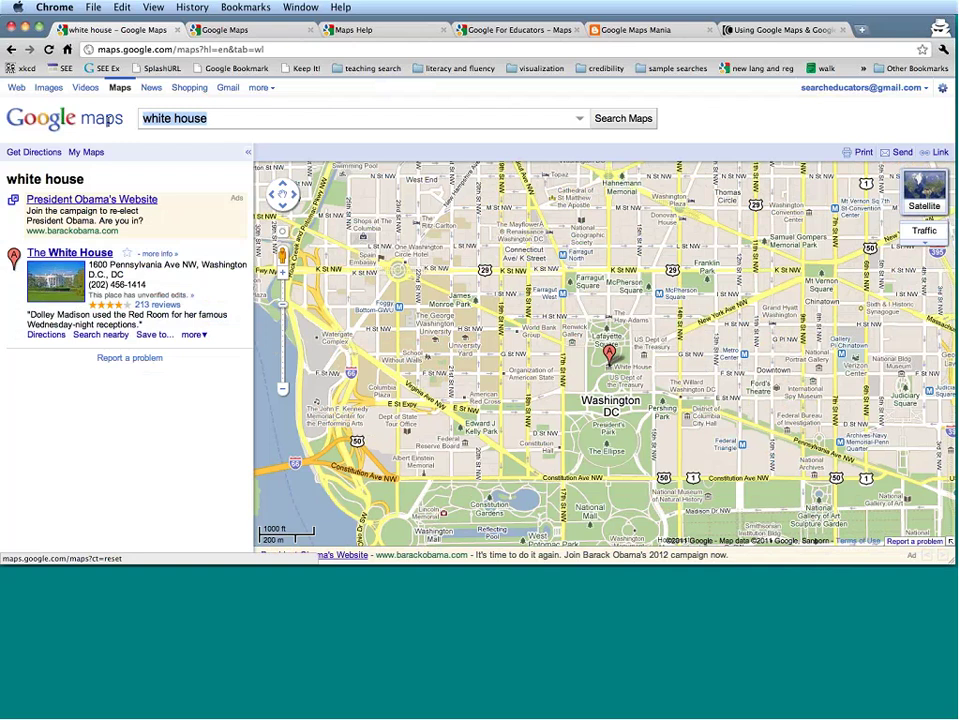
text(empire sta)
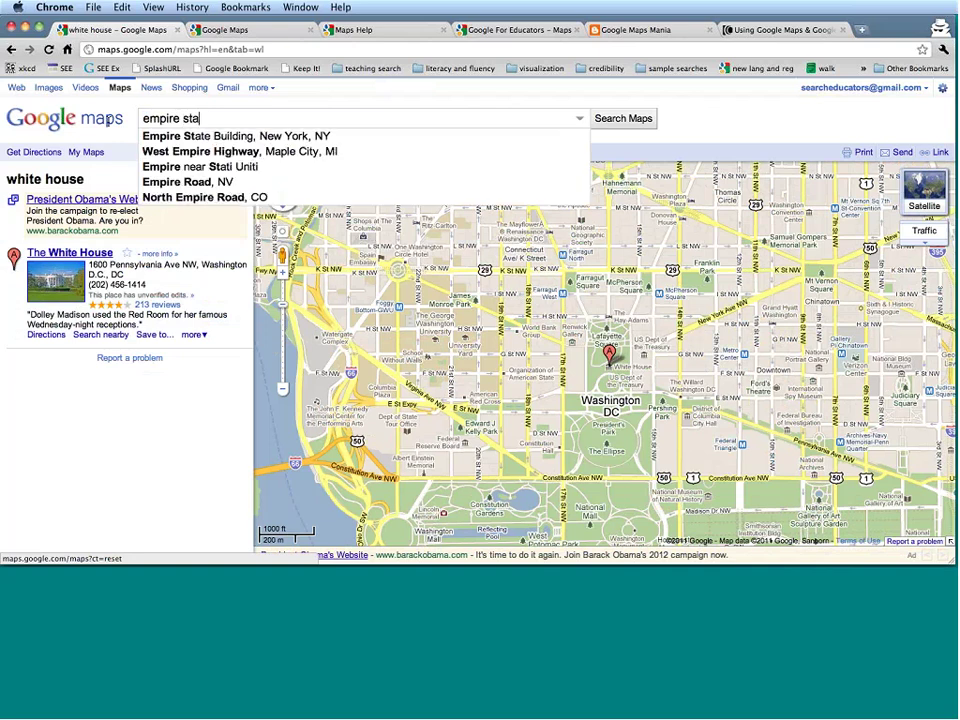
text(te building)
key(Return)
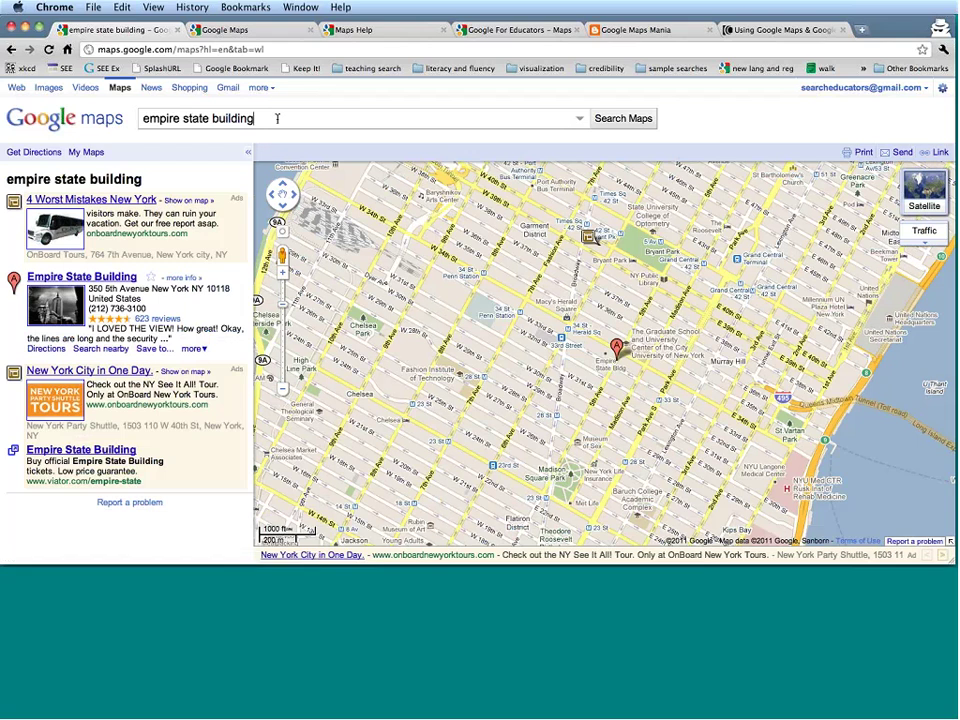
drag(274, 118, 120, 118)
click(120, 118)
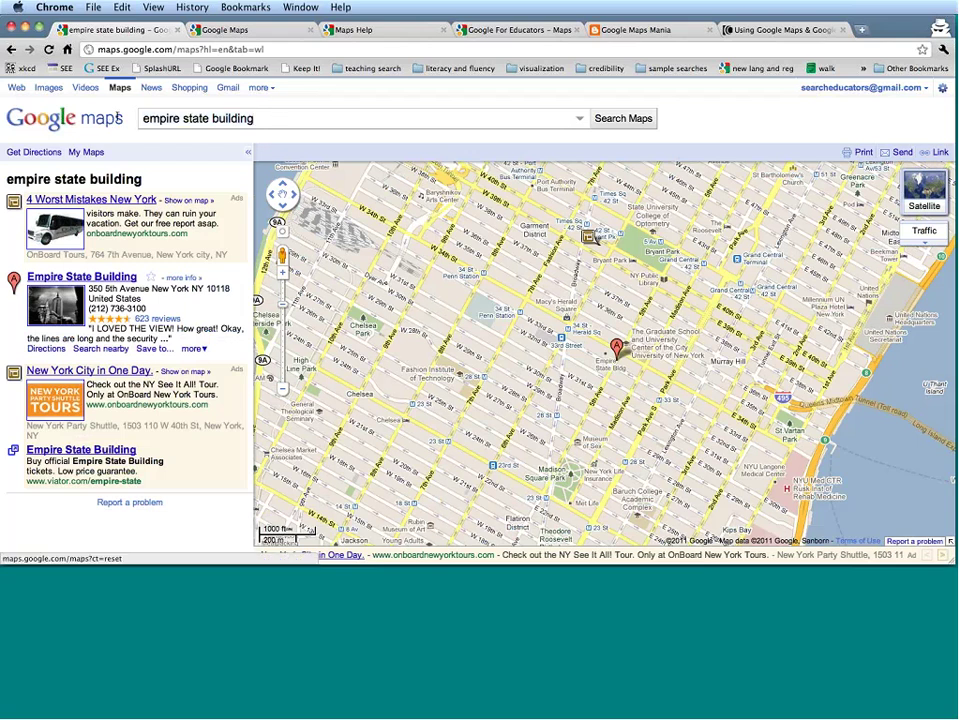
Step: Search for 'yosemite' to pin Yosemite National Park
drag(289, 122, 146, 120)
text(yoste)
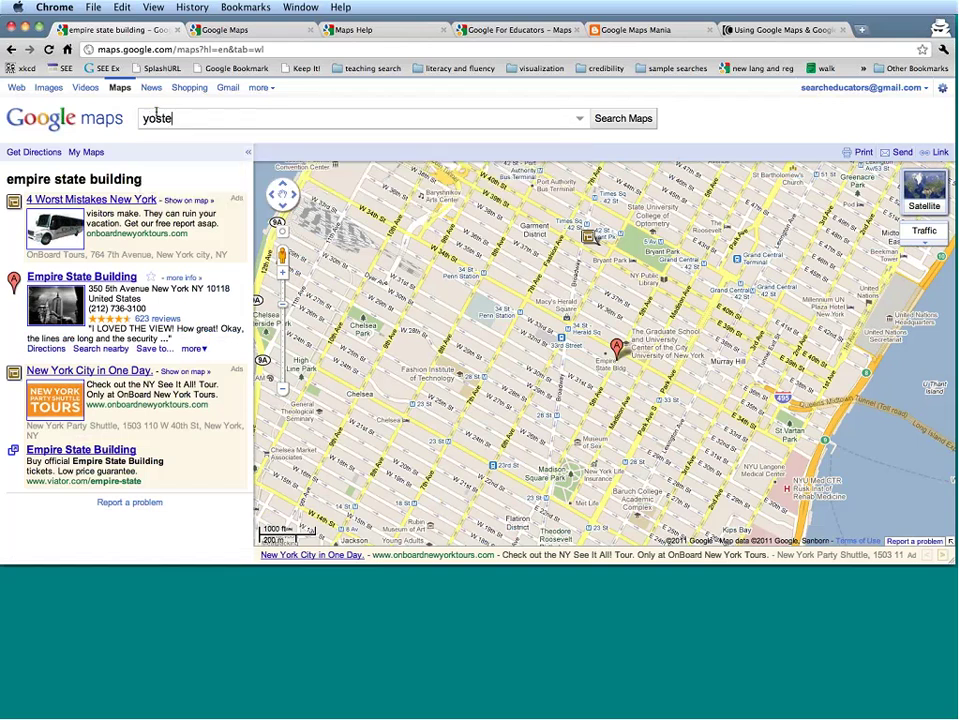
key(BackSpace)
text(emite)
key(Return)
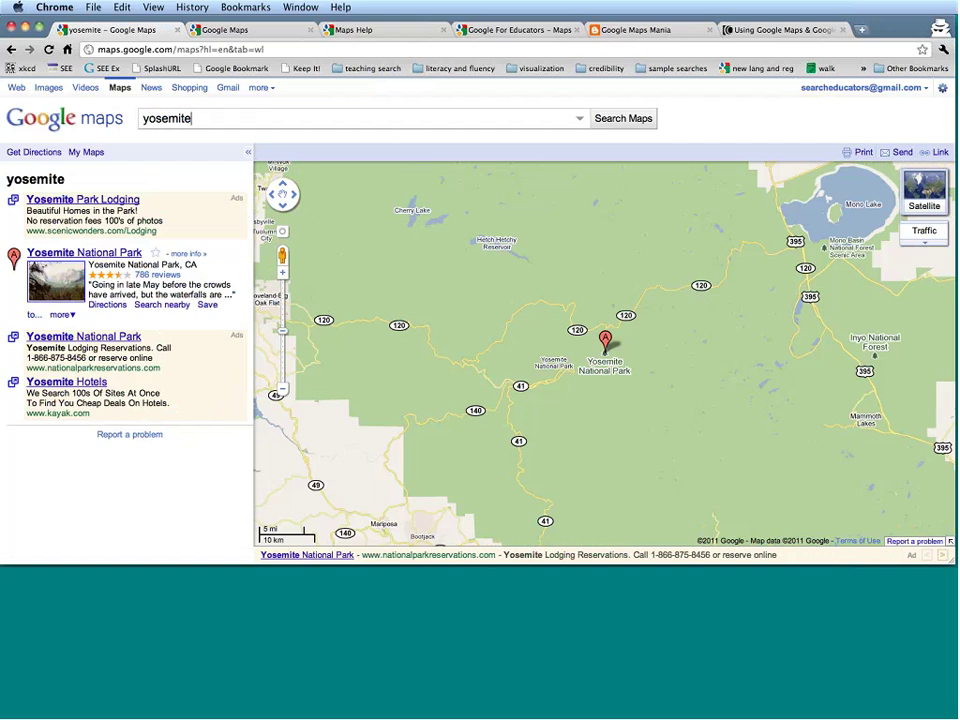
Step: Preview Yosemite in Terrain and Satellite views, then return to the road map
mouse_move(935, 205)
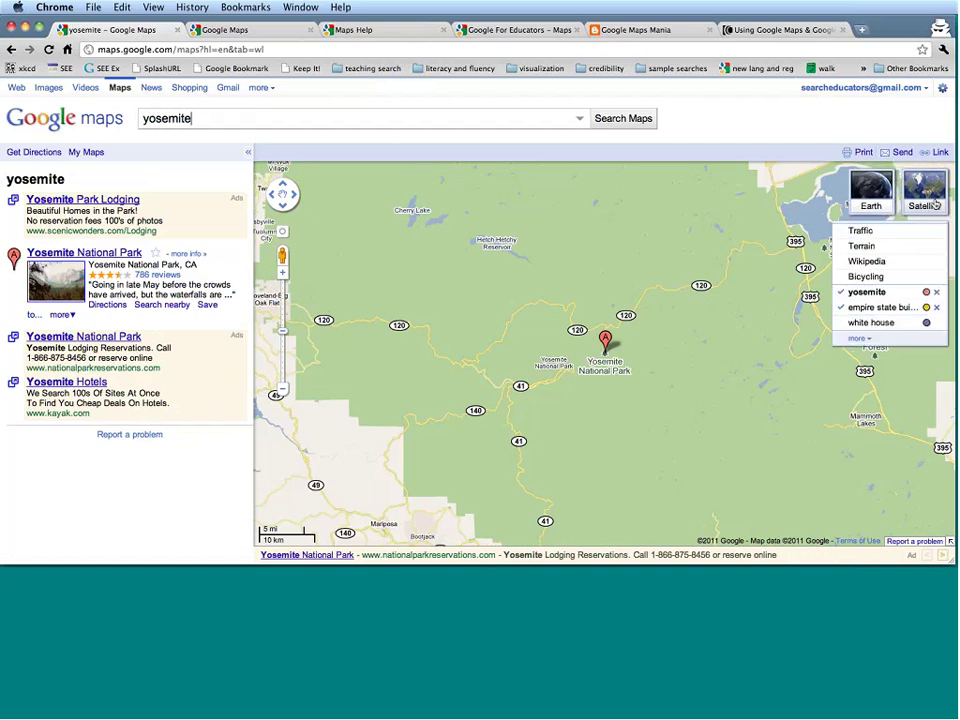
click(874, 248)
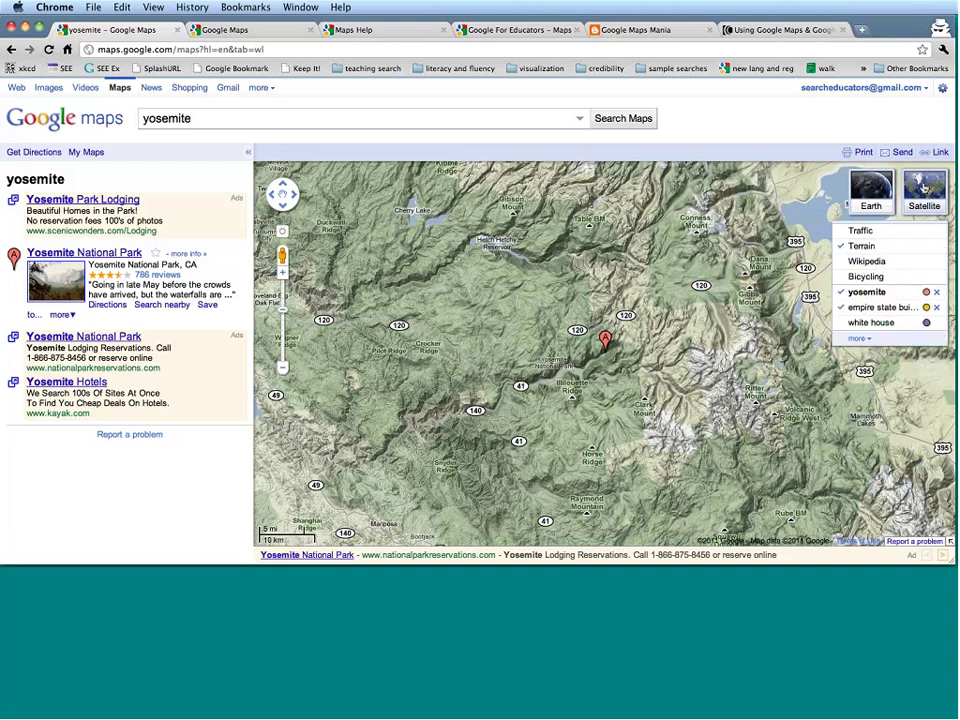
click(924, 188)
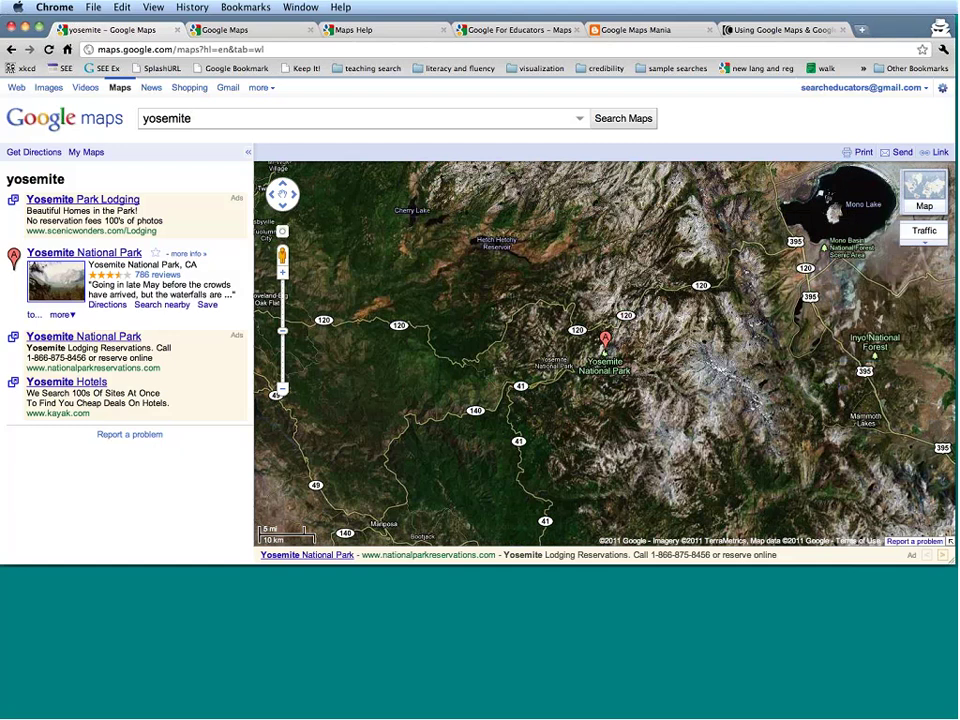
click(925, 190)
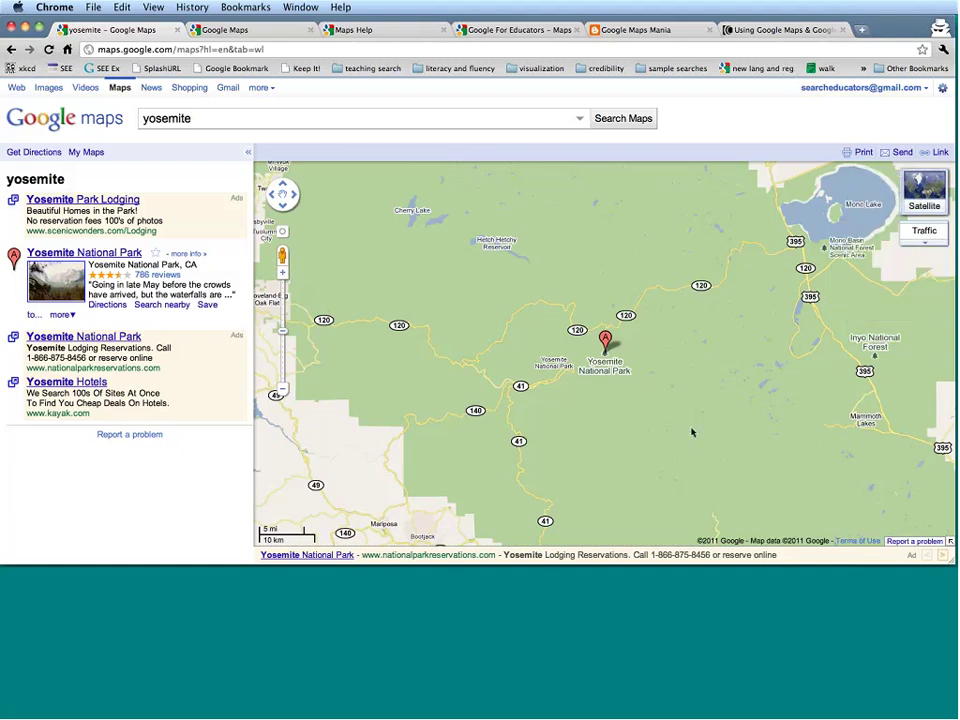
double_click(166, 118)
Step: Search for 'devils tower' to pin Devils Tower, WY
double_click(210, 117)
text(devil)
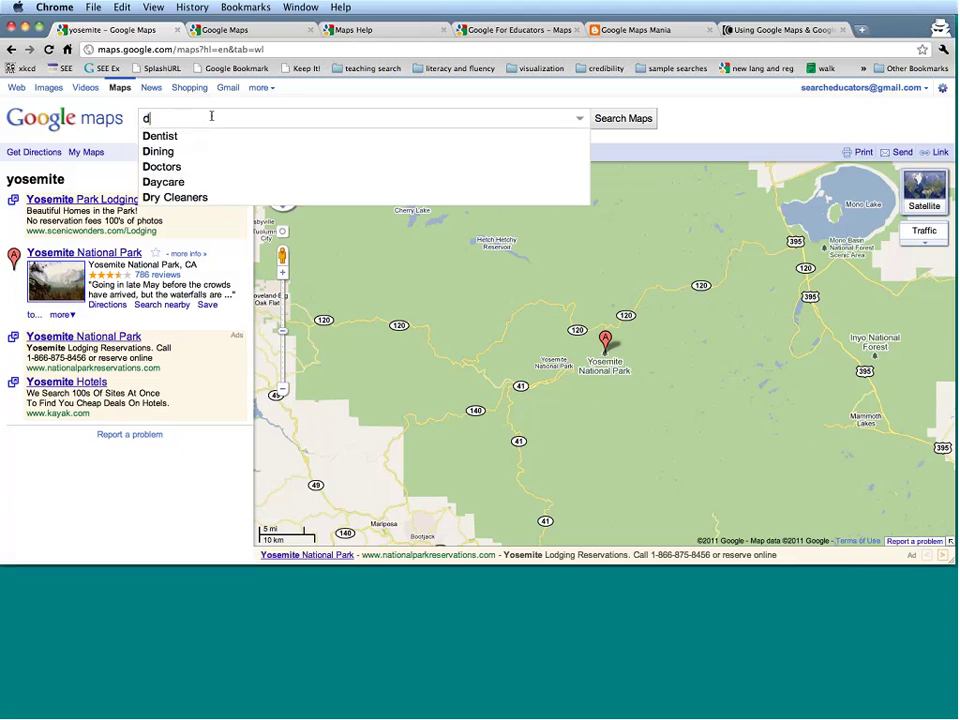
text(s tower)
key(Return)
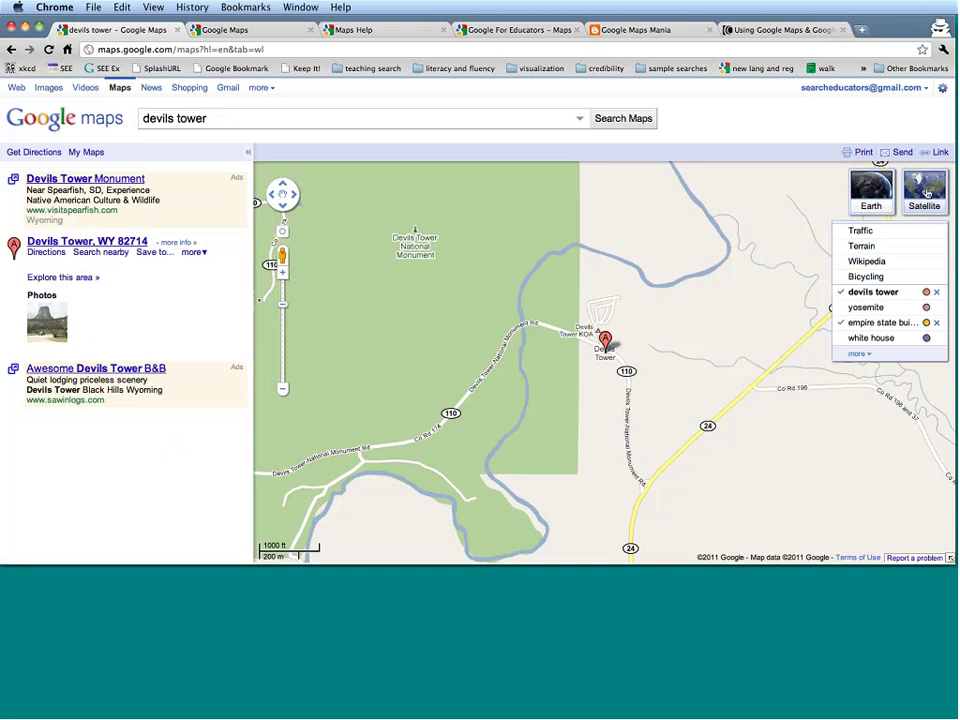
Step: Show Devils Tower in satellite imagery and clear the search box for a new query
click(926, 193)
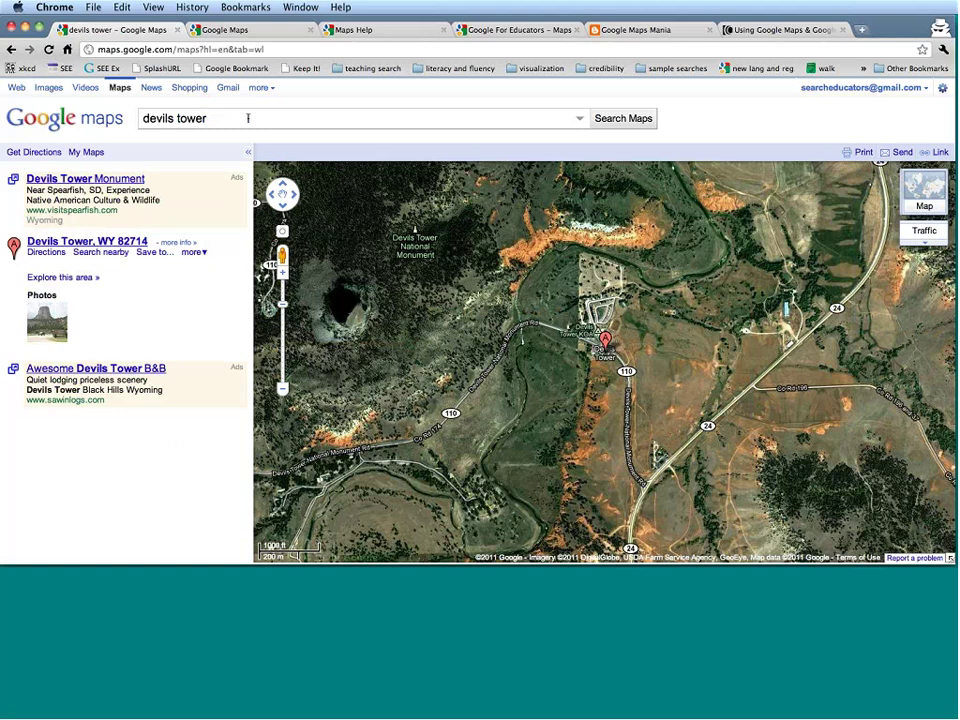
drag(228, 117, 133, 109)
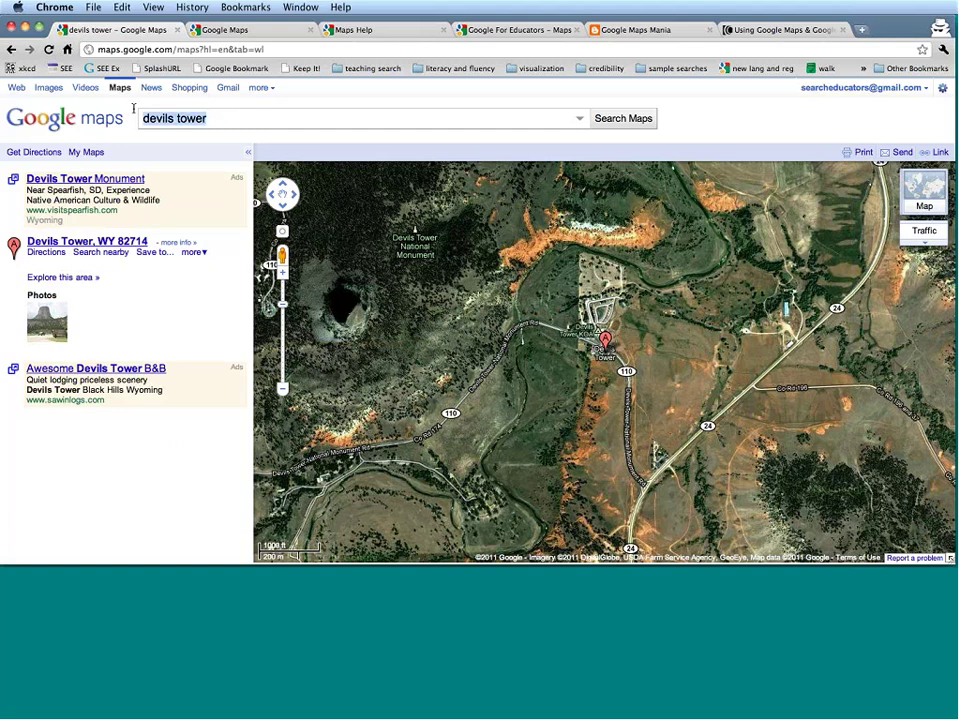
click(133, 109)
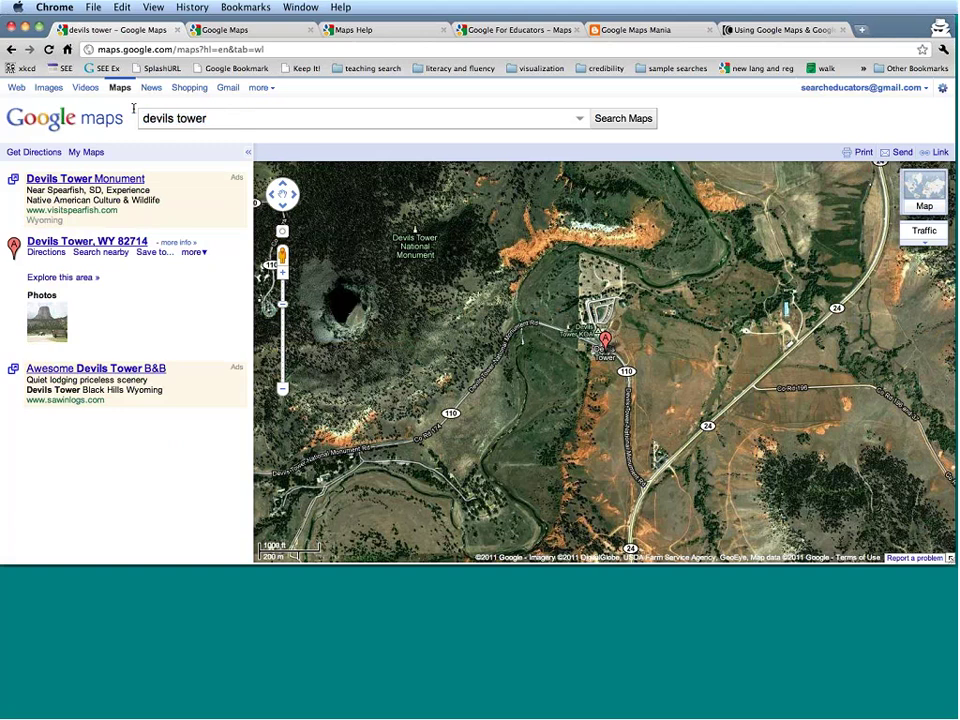
Step: Search for 'dallas, tx', correcting the typos in the query
text(dallas, tv)
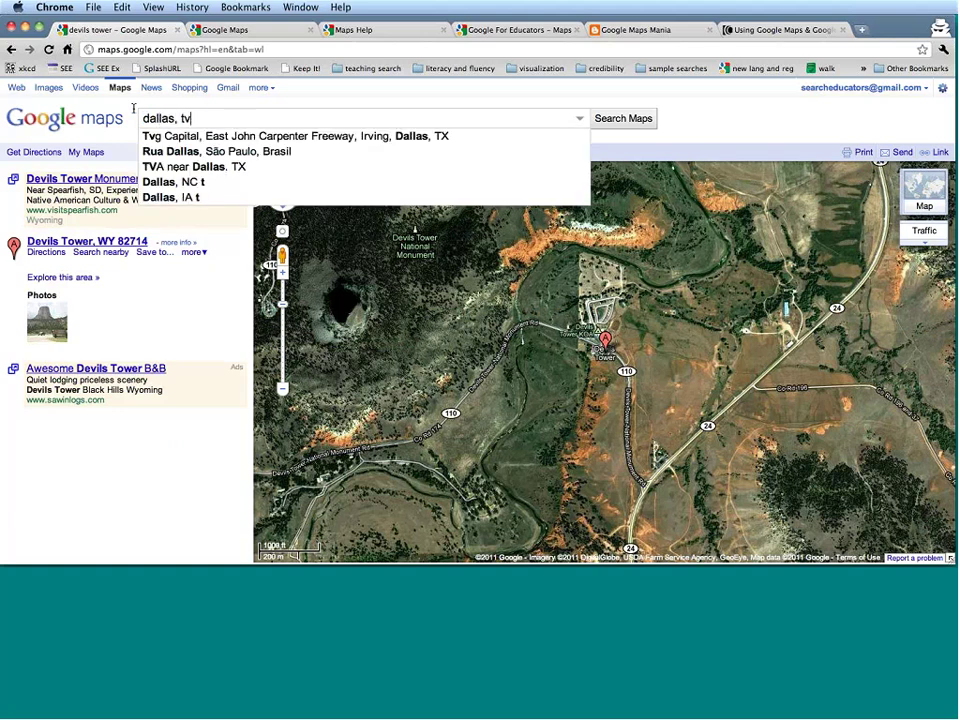
key(BackSpace)
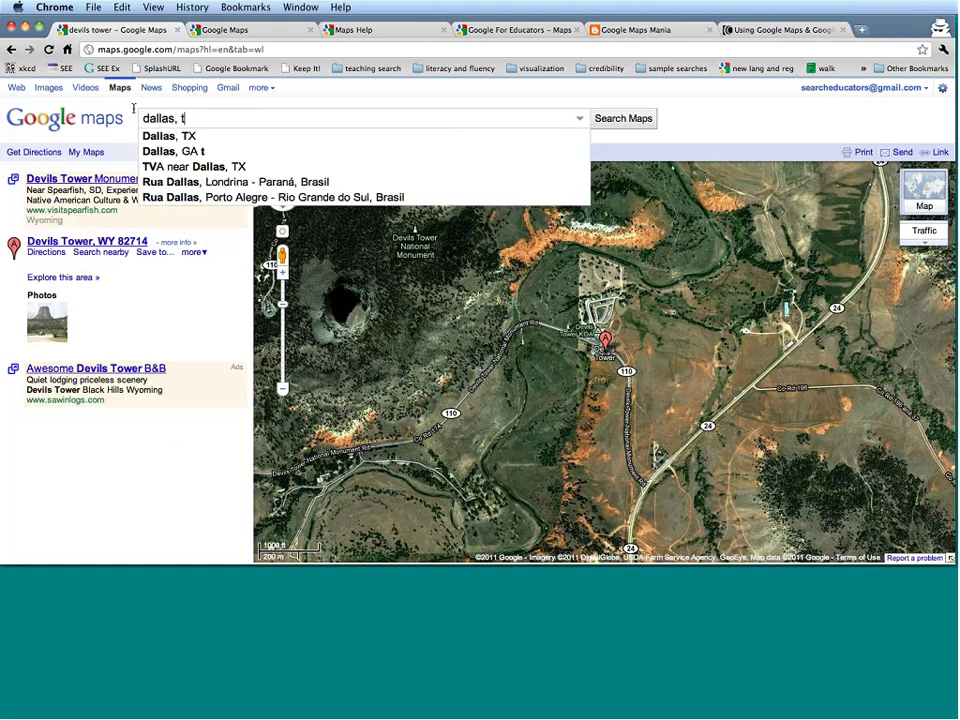
text(c)
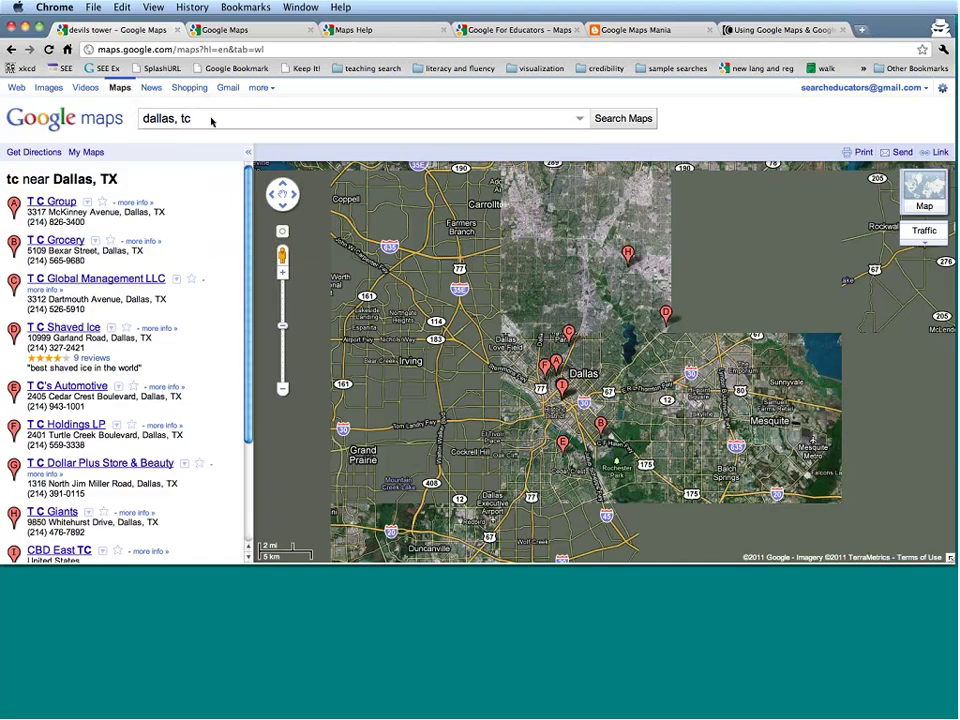
key(BackSpace)
text(x)
key(Return)
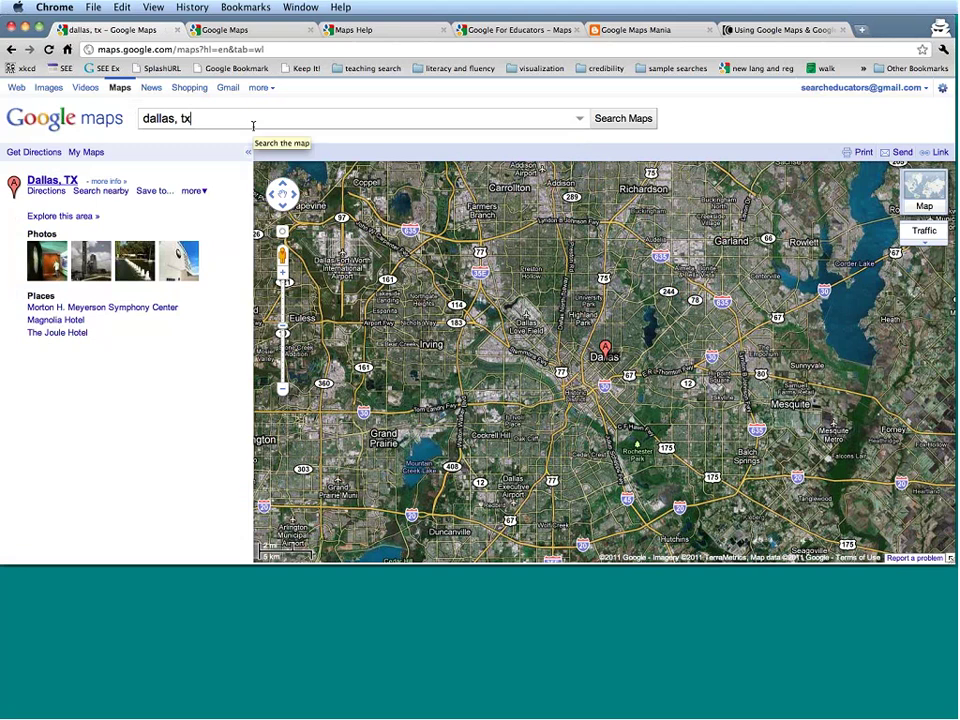
Step: Replace the query with 'great barrington, ma' and run the search
drag(253, 123, 150, 123)
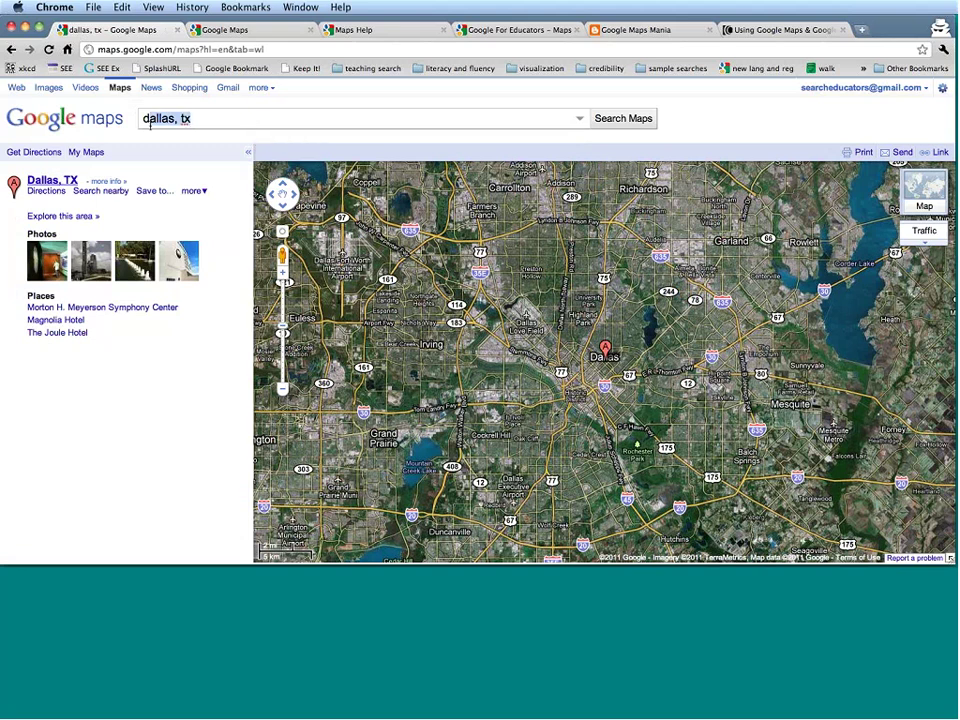
key(BackSpace)
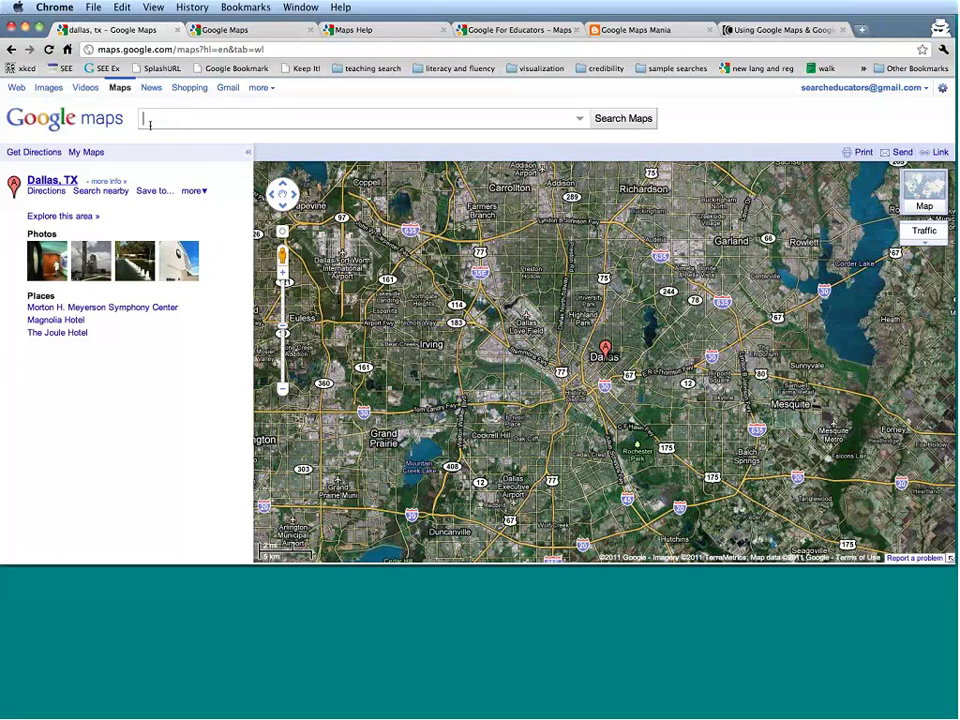
text(great barrington)
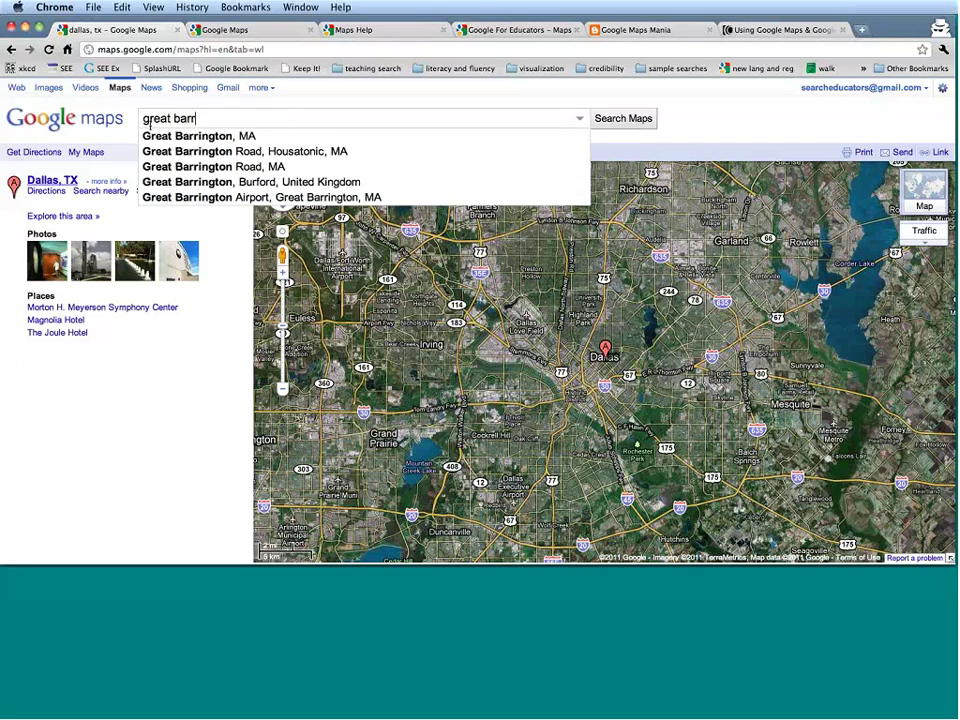
text(, ma)
key(Return)
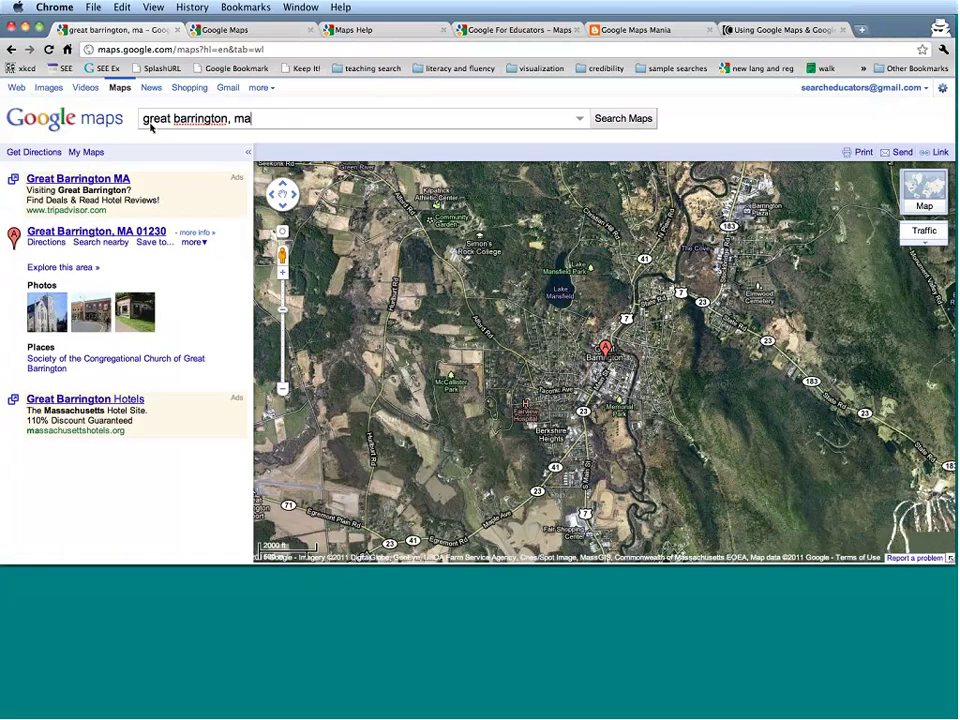
Step: View and close the details for the Simon's Rock and Barrington Plaza markers
mouse_move(480, 250)
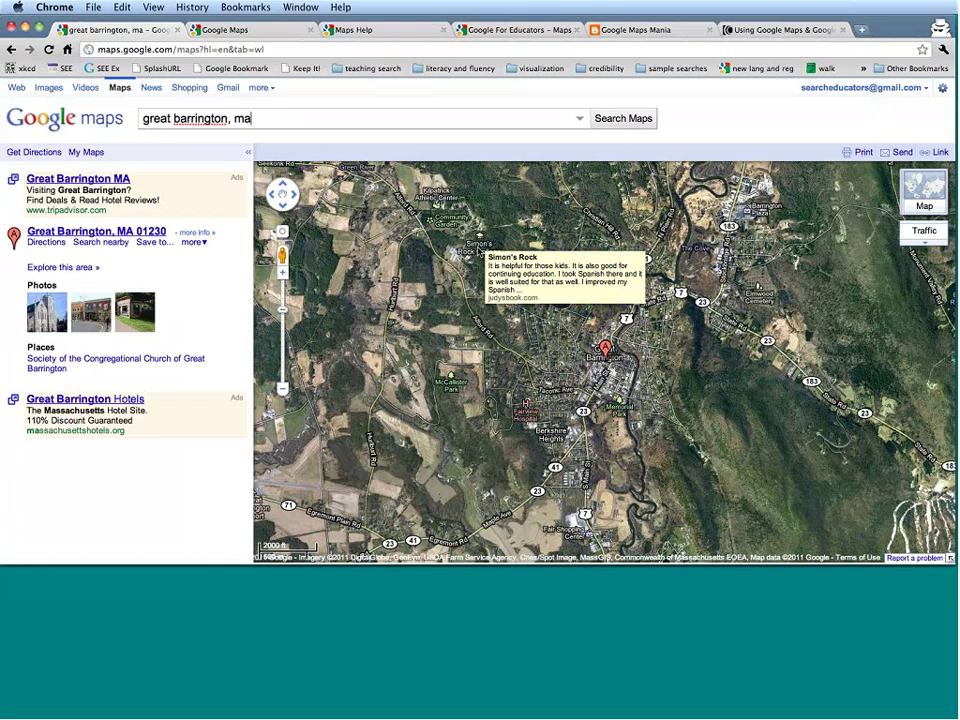
click(478, 252)
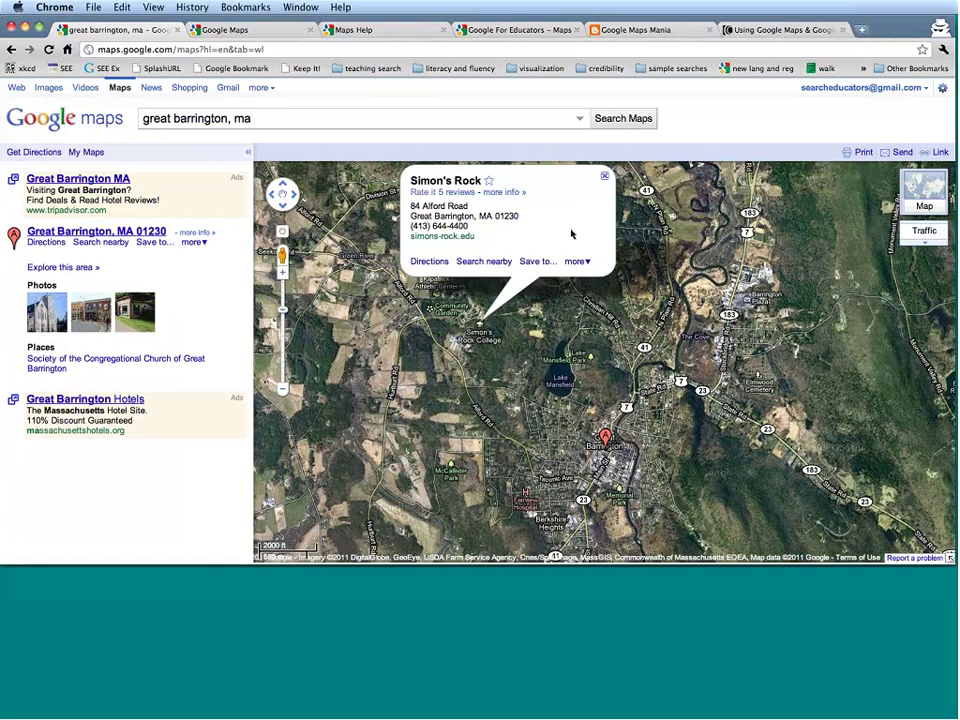
click(604, 176)
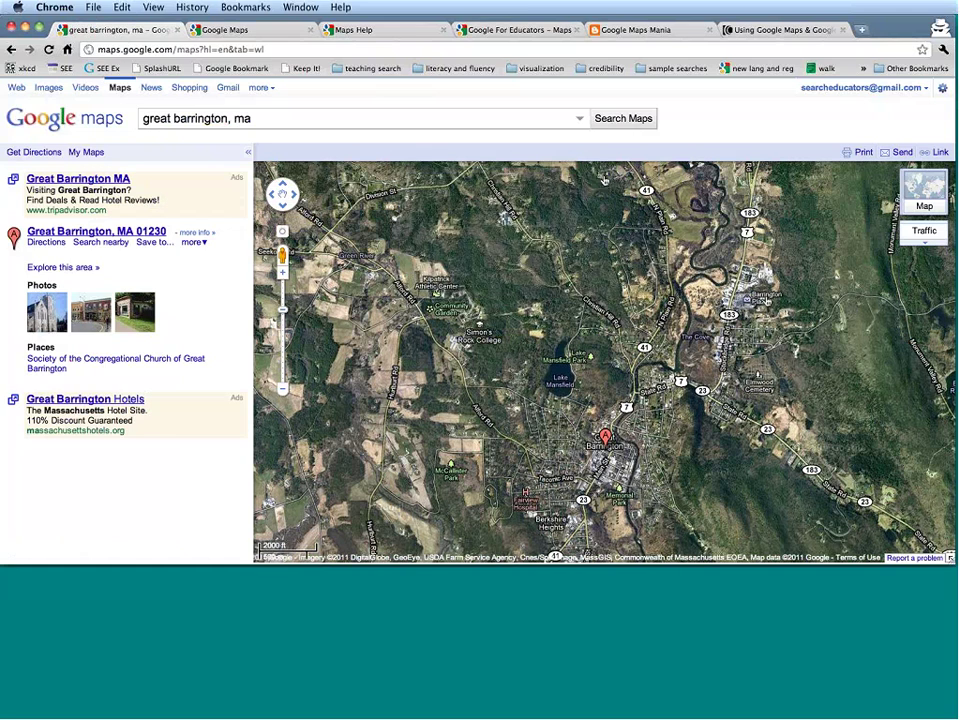
click(795, 309)
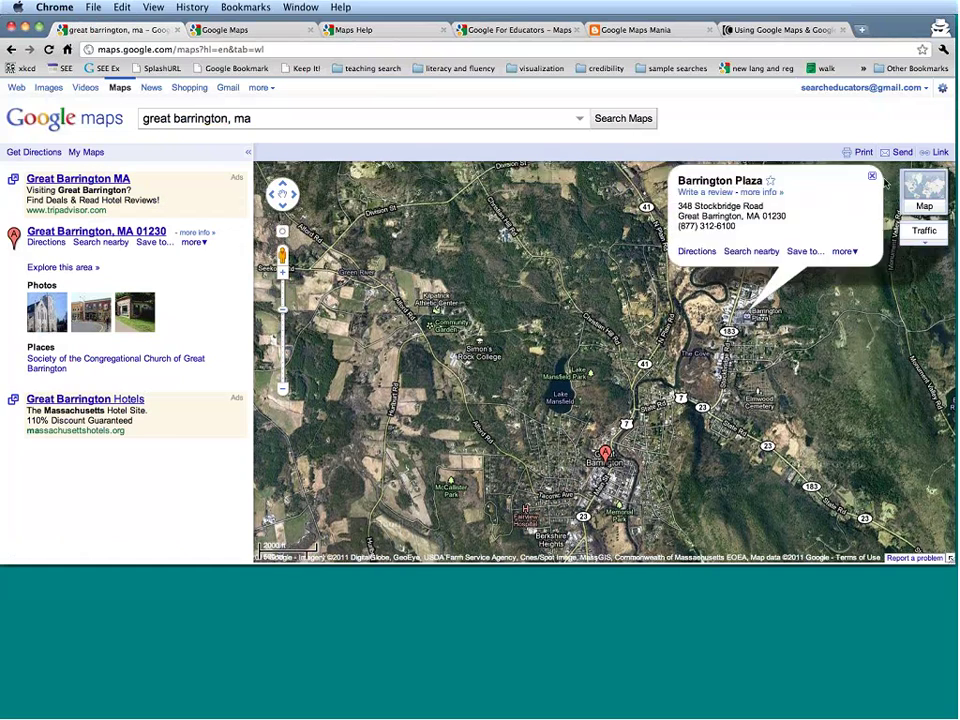
click(873, 178)
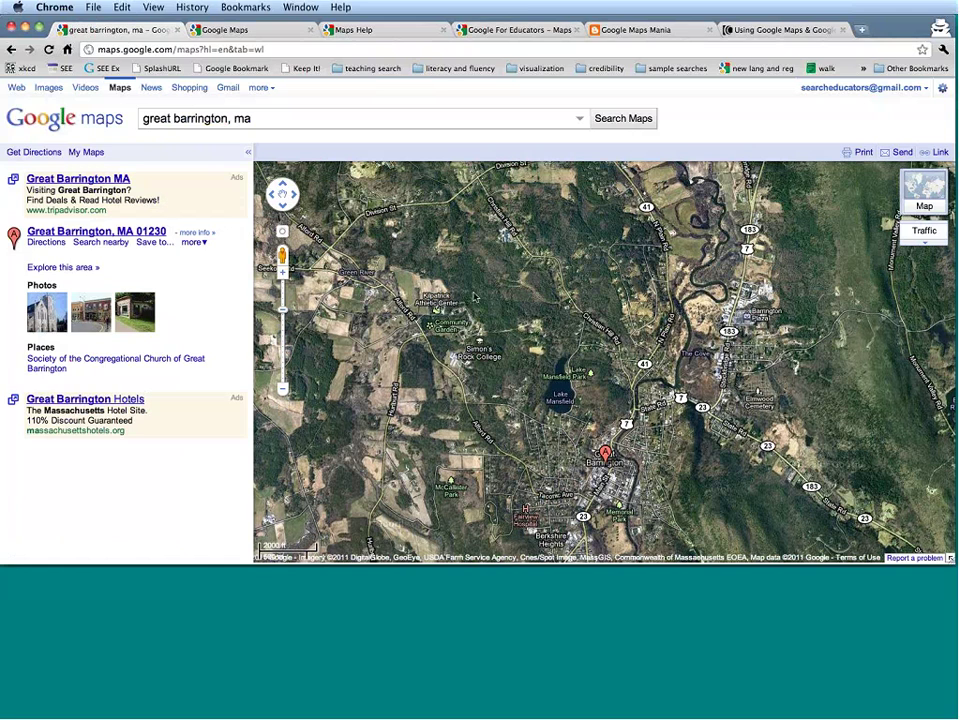
Step: Replace the query with 'king st and university ave, honolulu'
drag(338, 121, 142, 119)
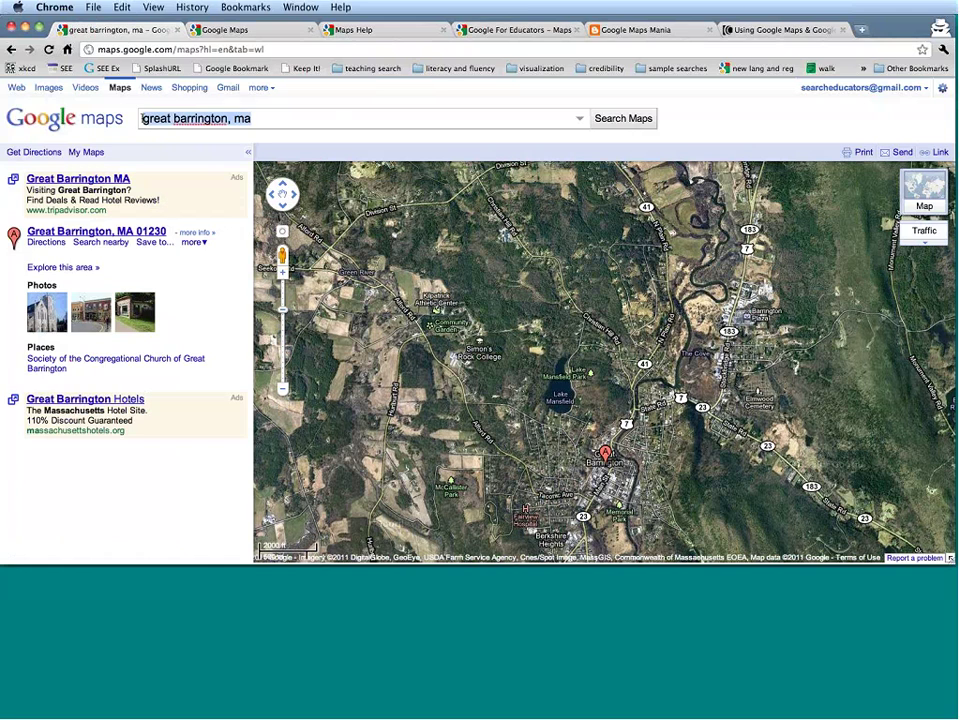
click(139, 118)
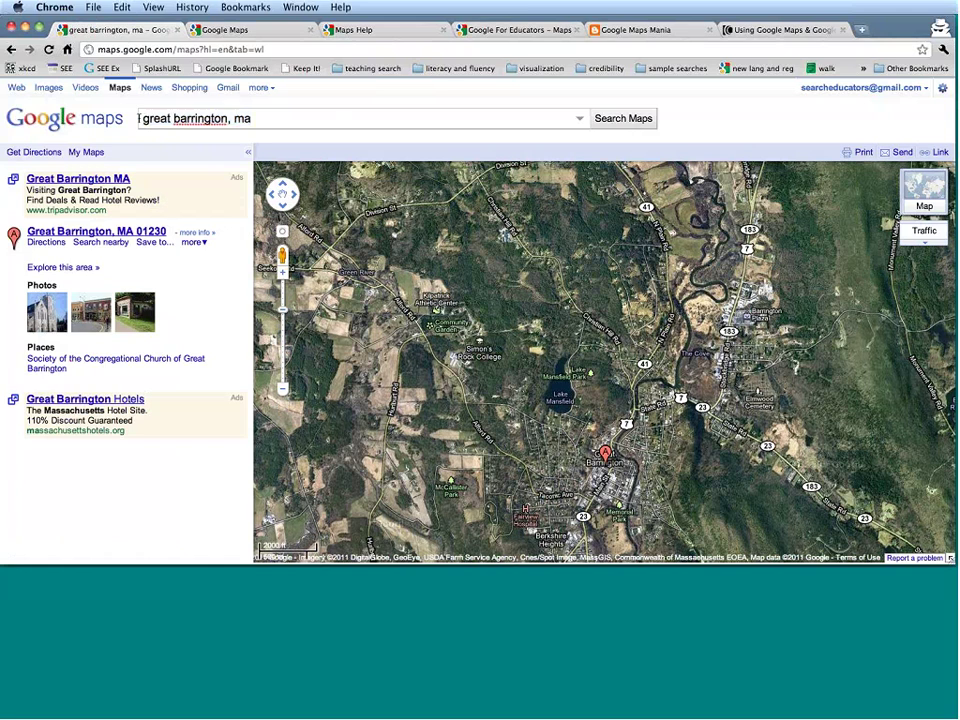
triple_click(263, 121)
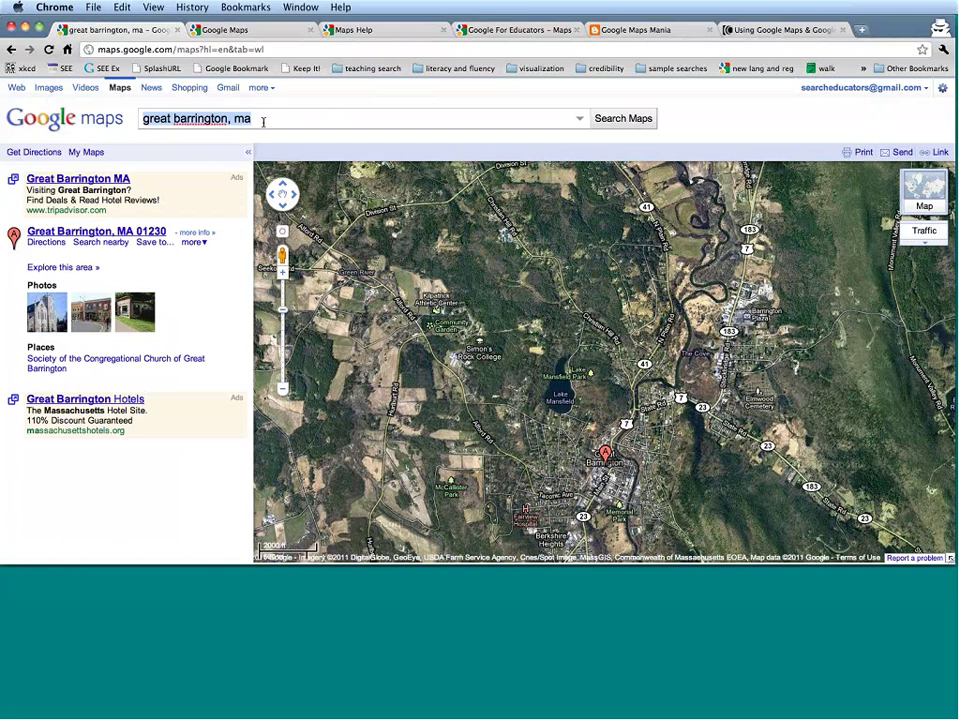
text(king st)
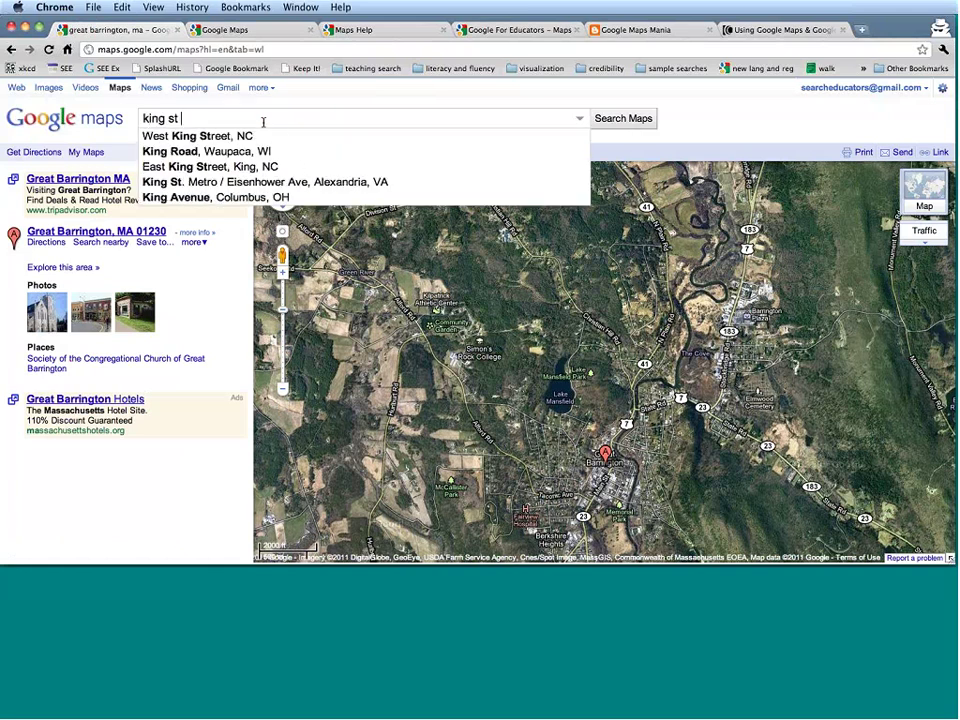
text( and unive)
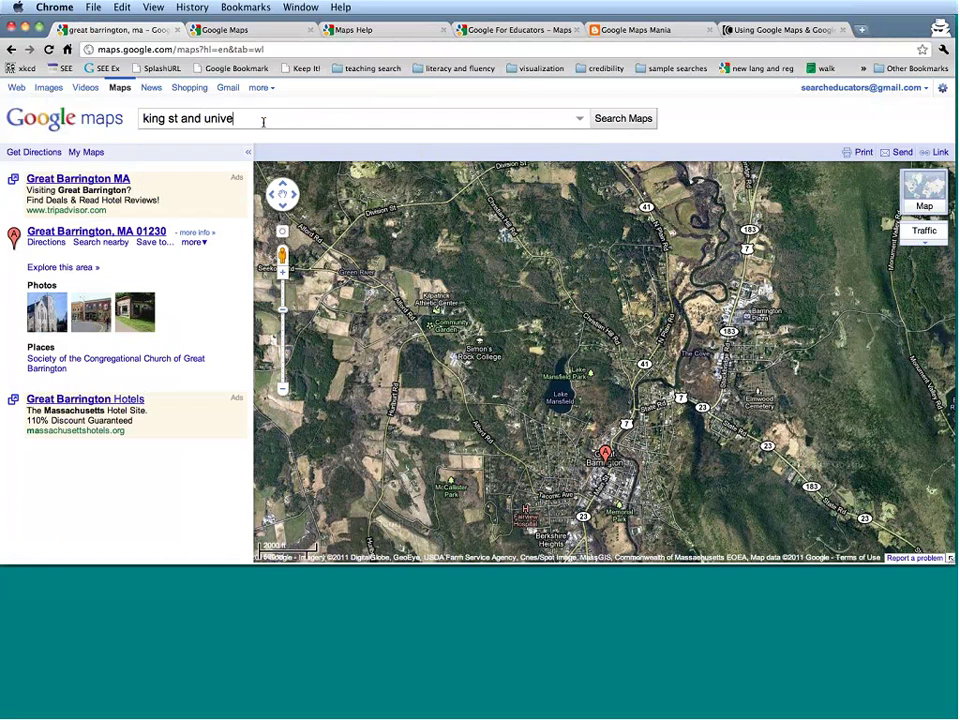
text(rsity ave, honolulu)
Step: Search the King St & University Ave, Honolulu intersection and switch to the road map
key(Return)
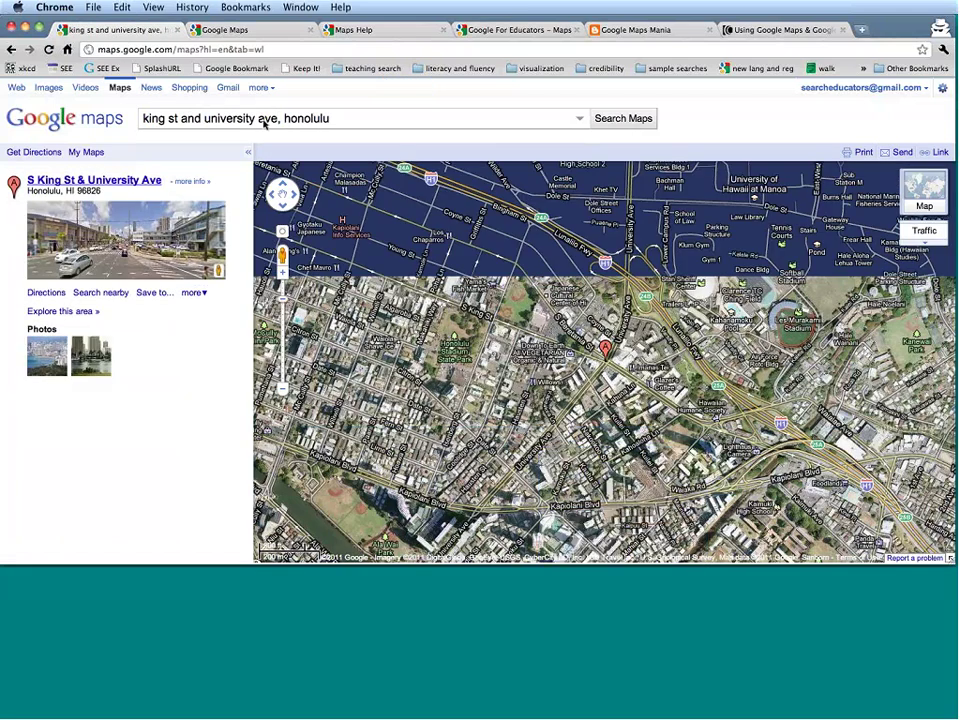
click(928, 190)
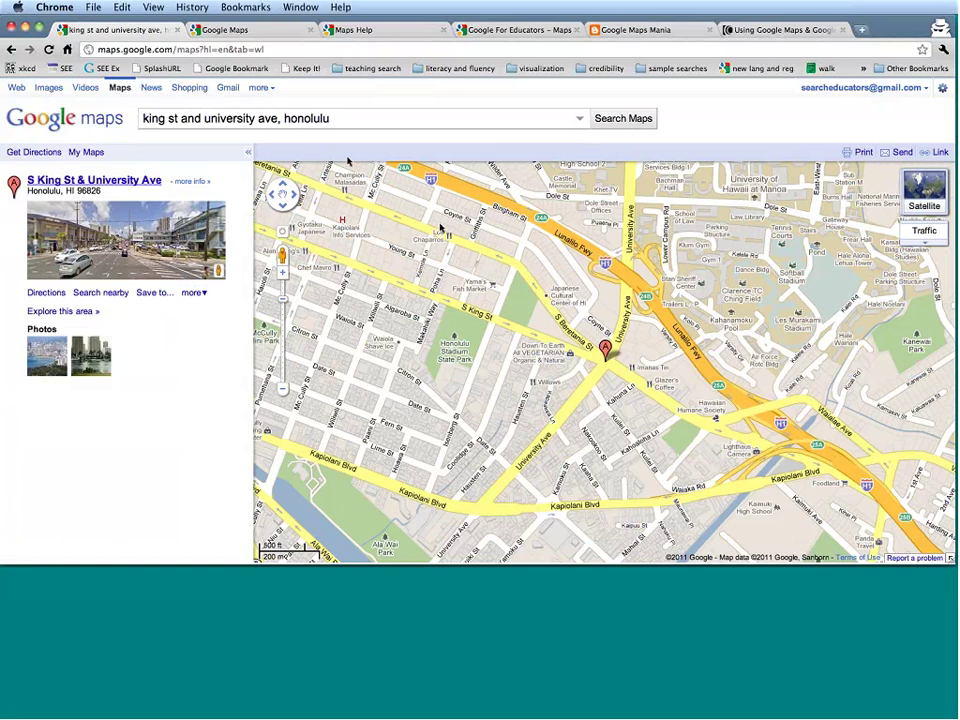
click(145, 119)
drag(145, 118, 138, 117)
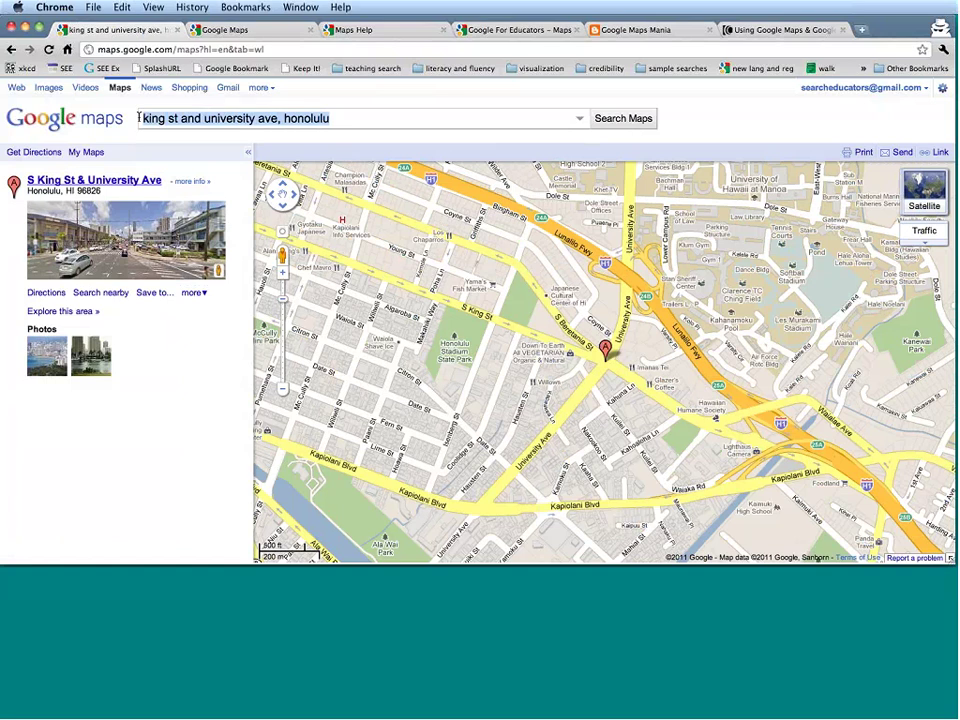
click(138, 117)
text(27)
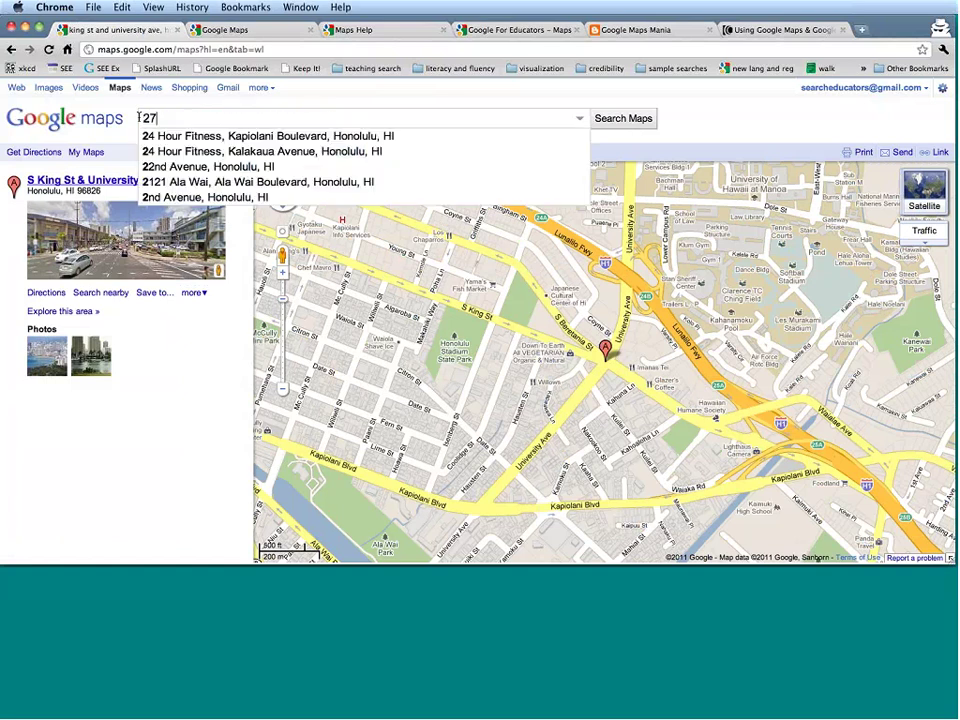
text(85 euc)
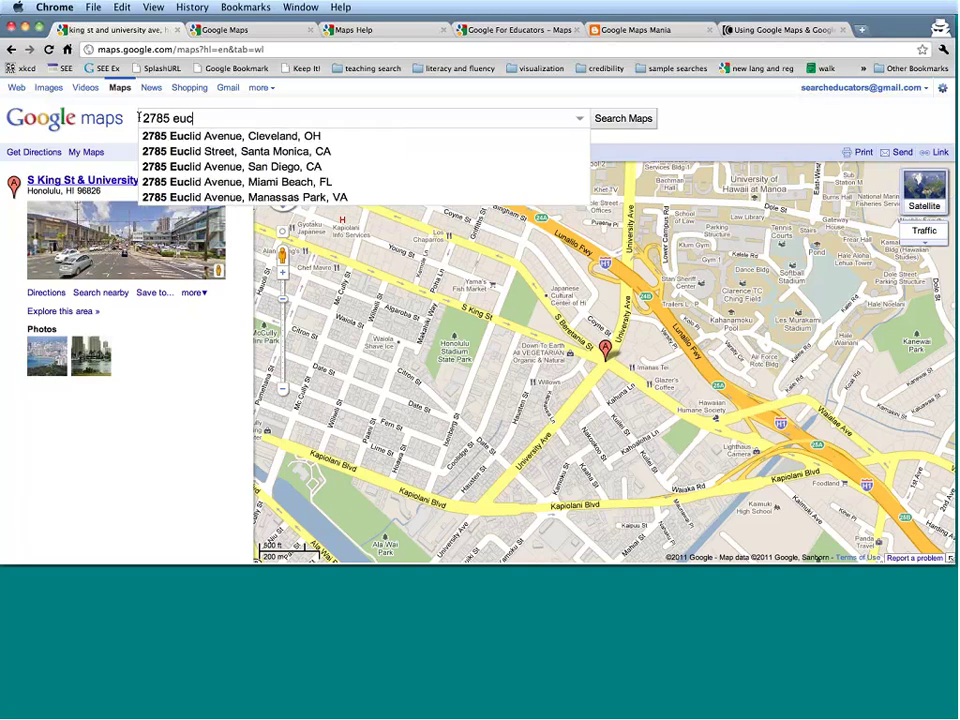
text(lid)
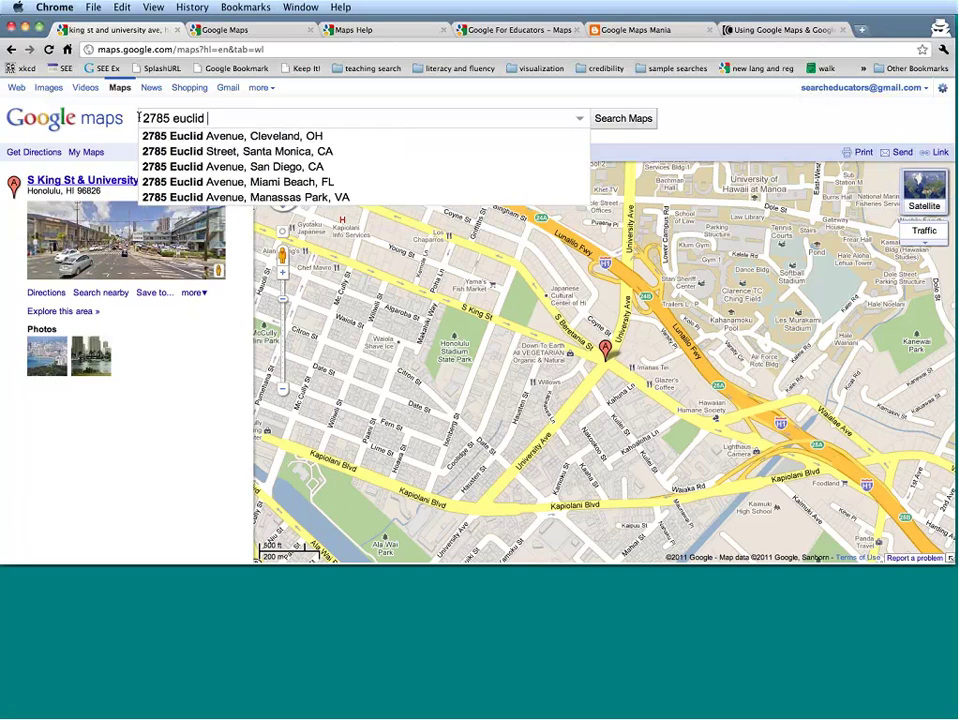
text( hts blvd, cl)
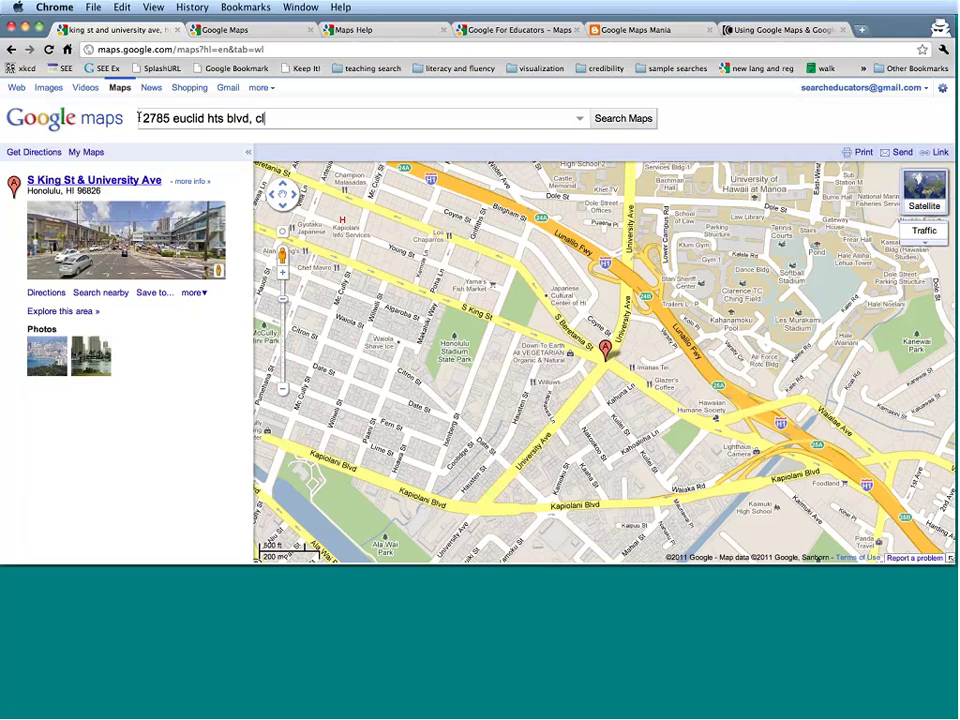
text(eveland heights oh)
key(Return)
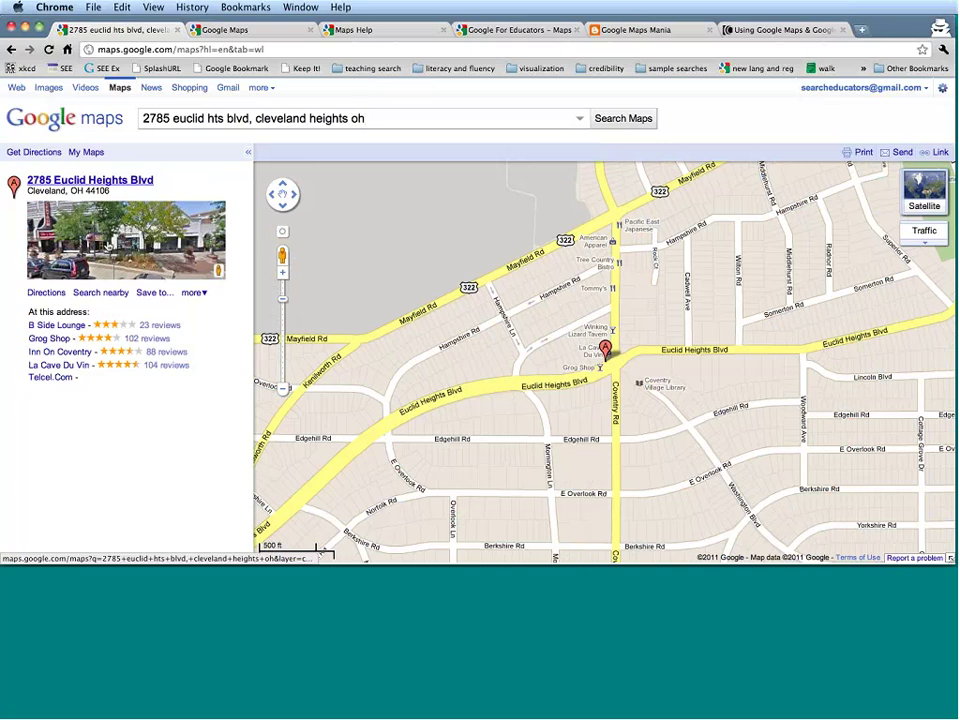
click(107, 244)
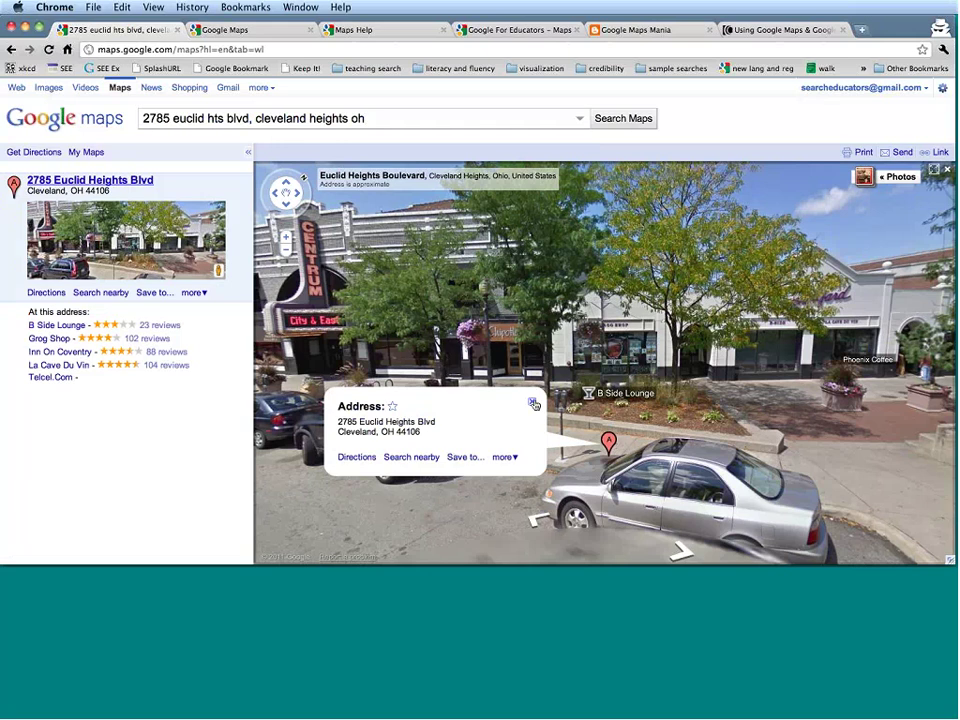
click(533, 402)
drag(295, 190, 273, 197)
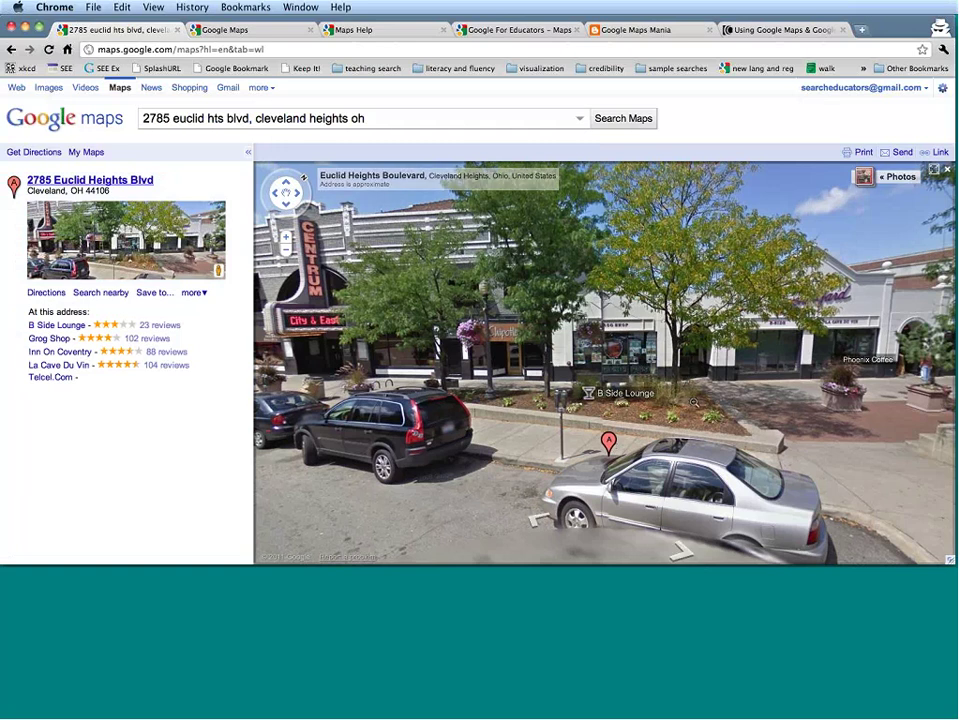
click(948, 175)
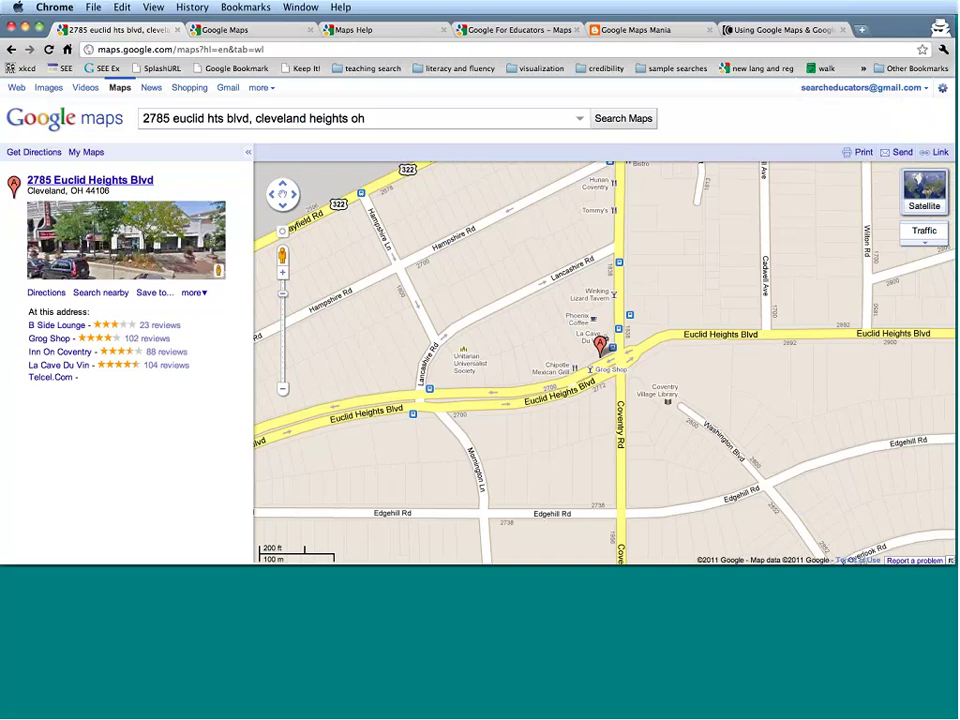
Step: Use 'What's here?' on the A marker to get coordinates 41.508336,-81.580321
click(600, 344)
right_click(600, 344)
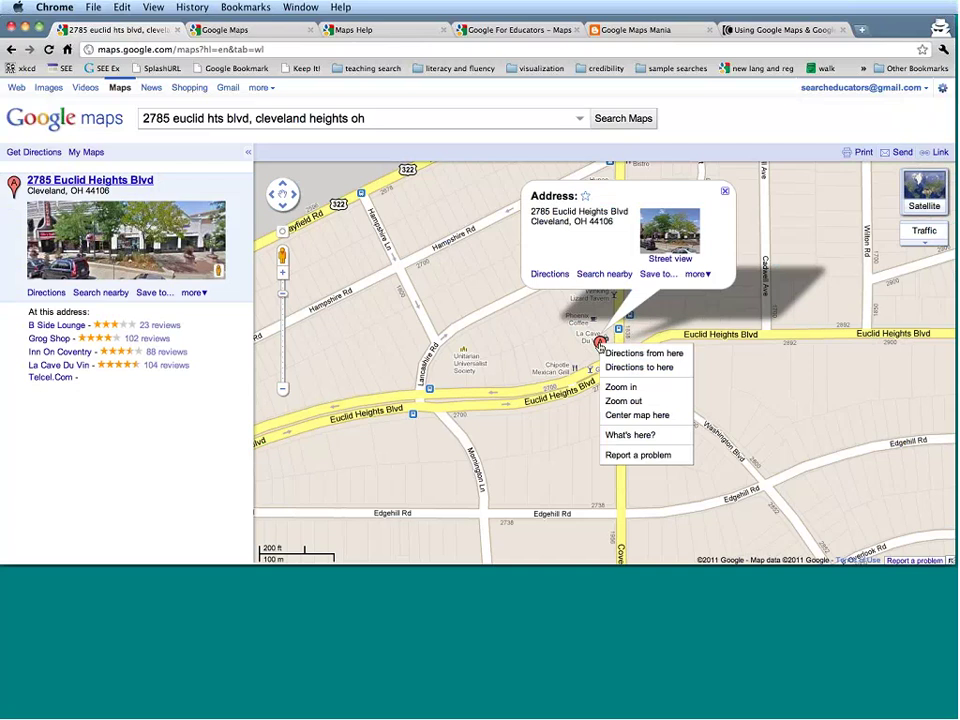
click(640, 441)
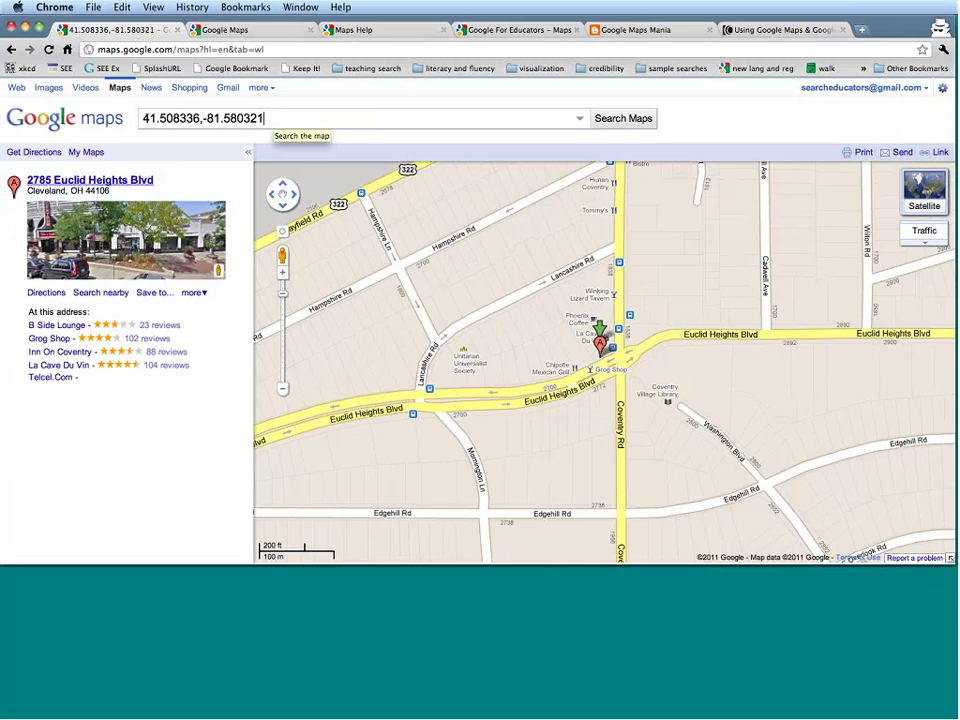
Step: Edit the coordinates to 21.508336,-51.580321, search them, then enter 'google, mountain'
click(146, 118)
key(Delete)
text(2)
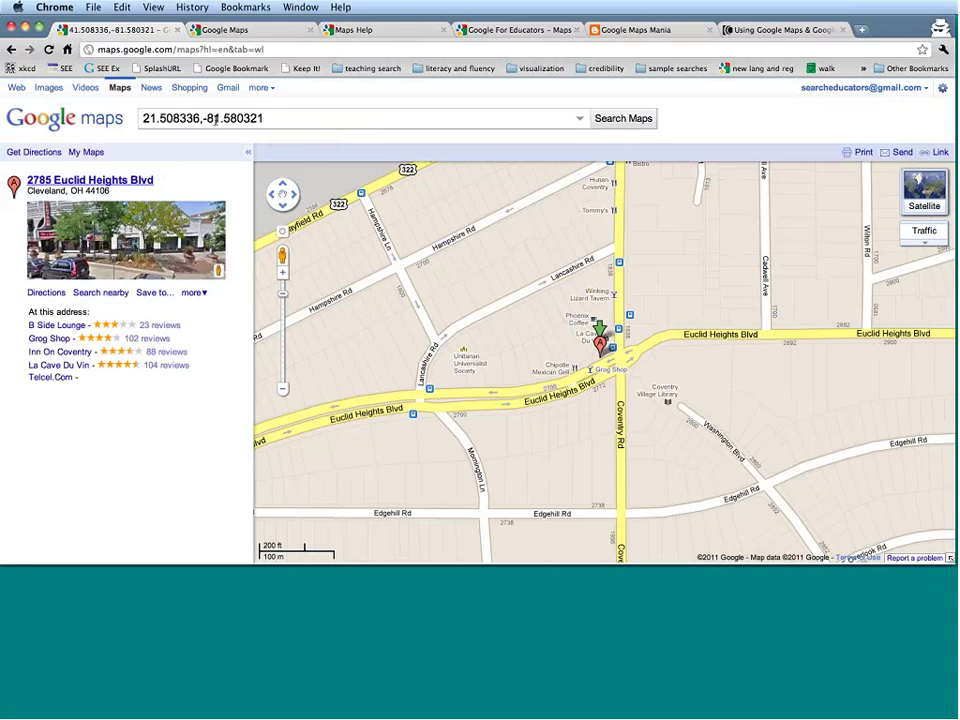
click(215, 119)
key(BackSpace)
text(5)
click(633, 118)
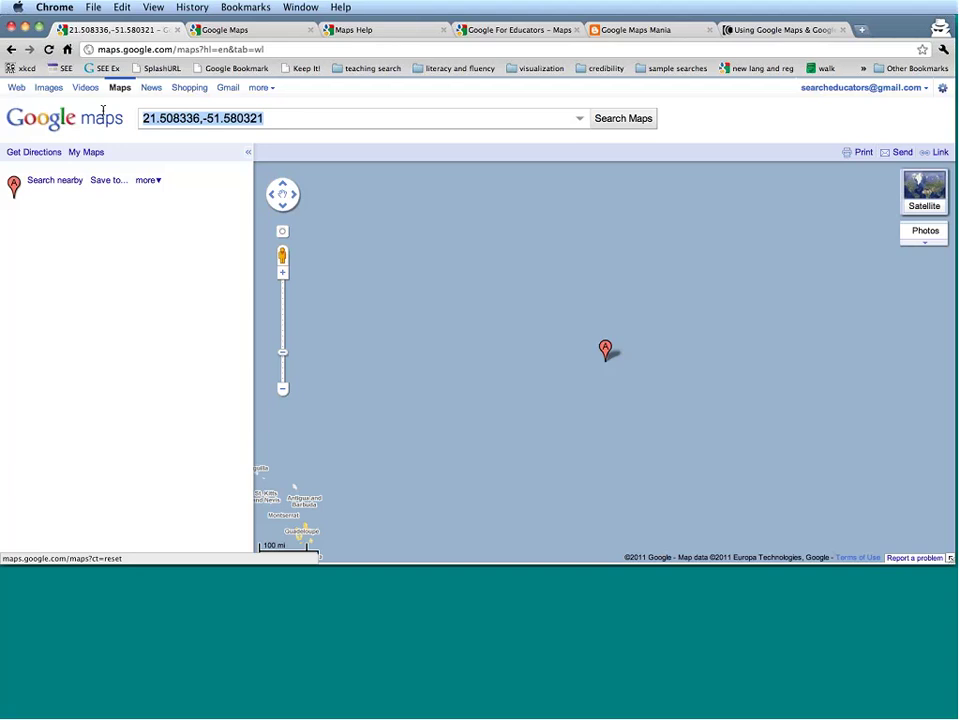
text(google, mountain)
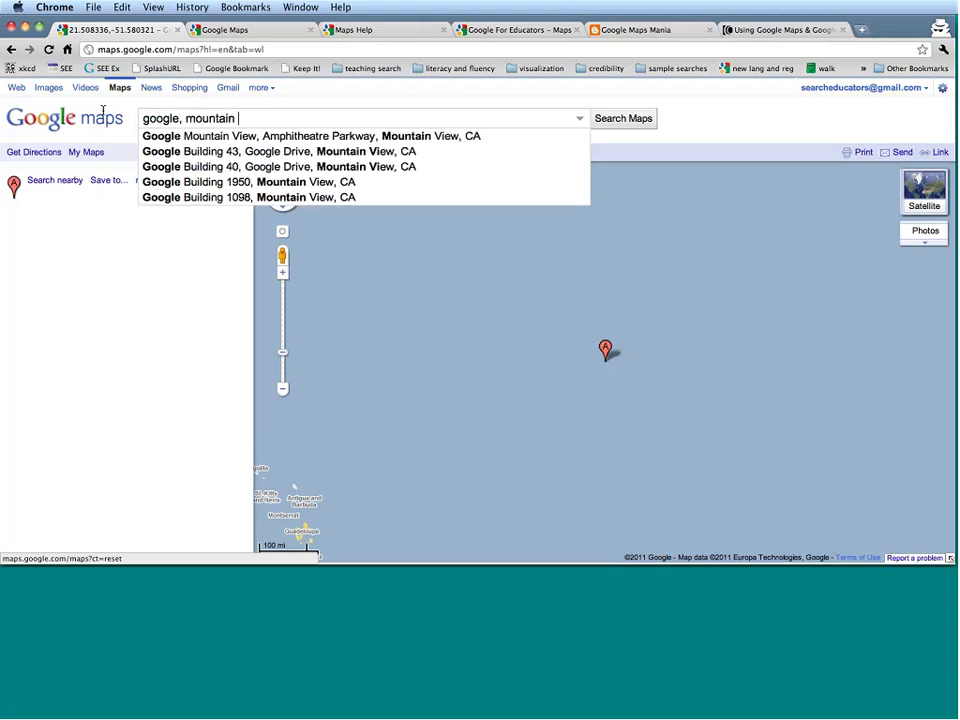
Step: Search Google Mountain View from the first suggestion and open its place card
key(Down)
key(Return)
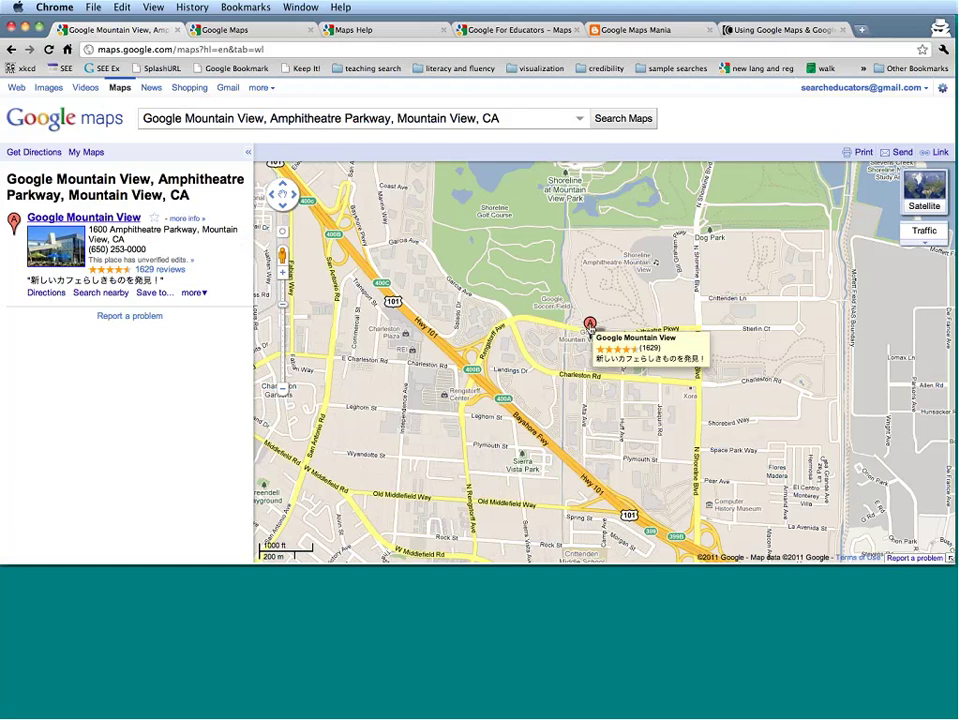
click(590, 329)
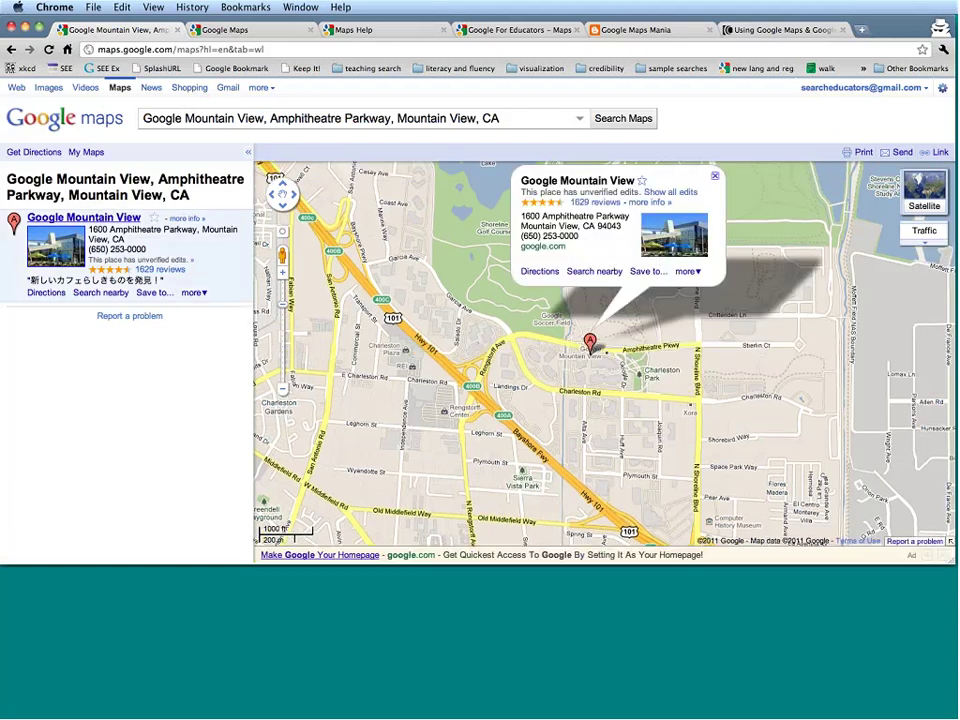
Step: Get driving directions from Google Mountain View to Disneyland in Anaheim
click(545, 273)
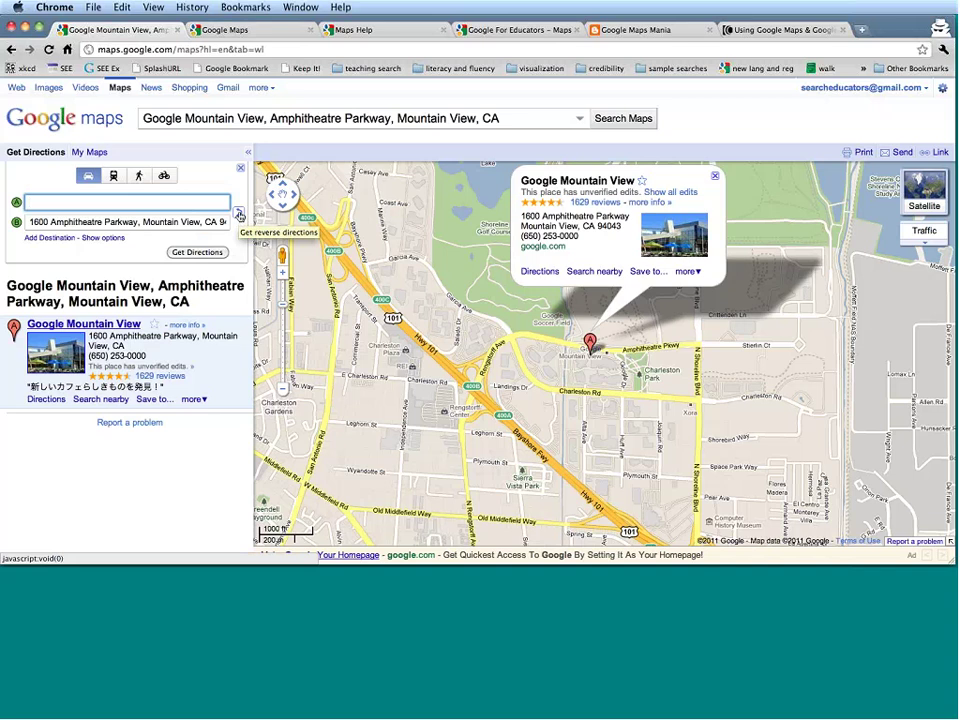
click(239, 215)
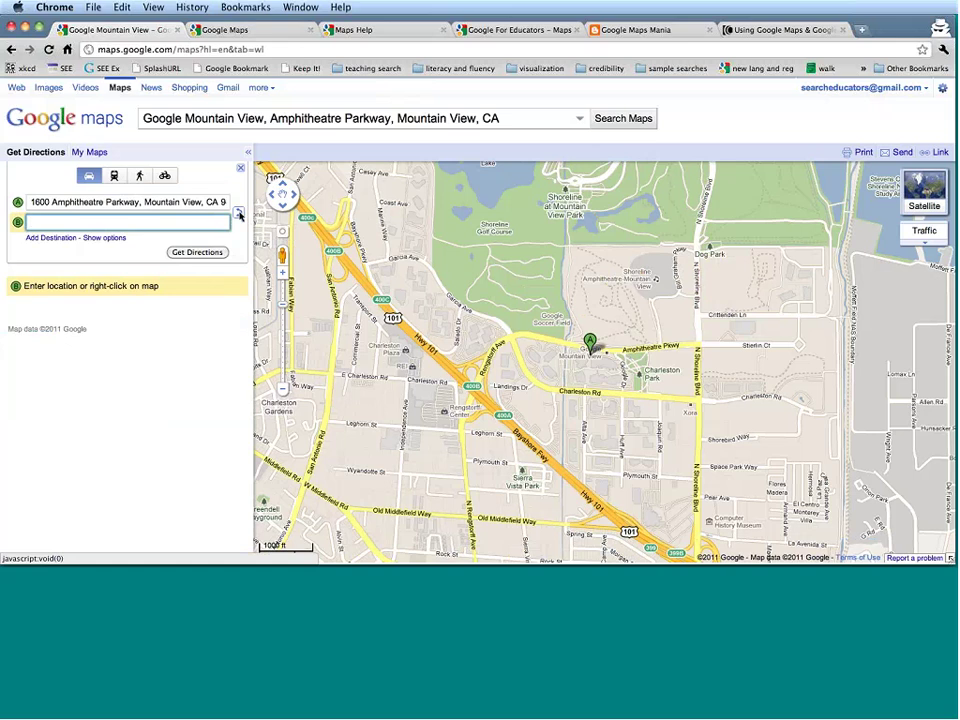
text(disneyland)
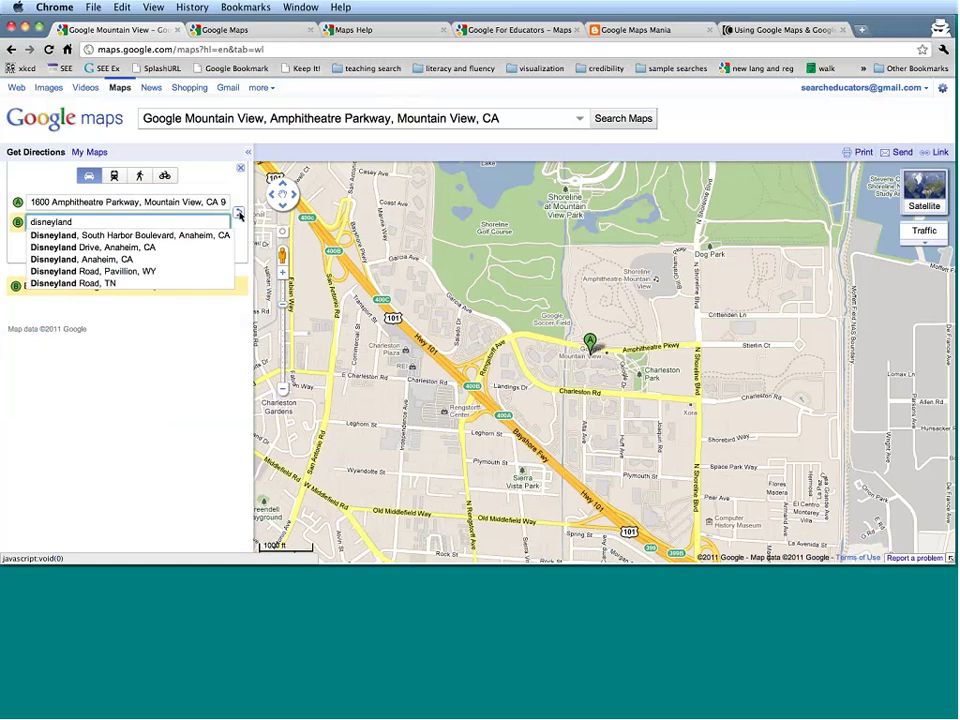
click(199, 237)
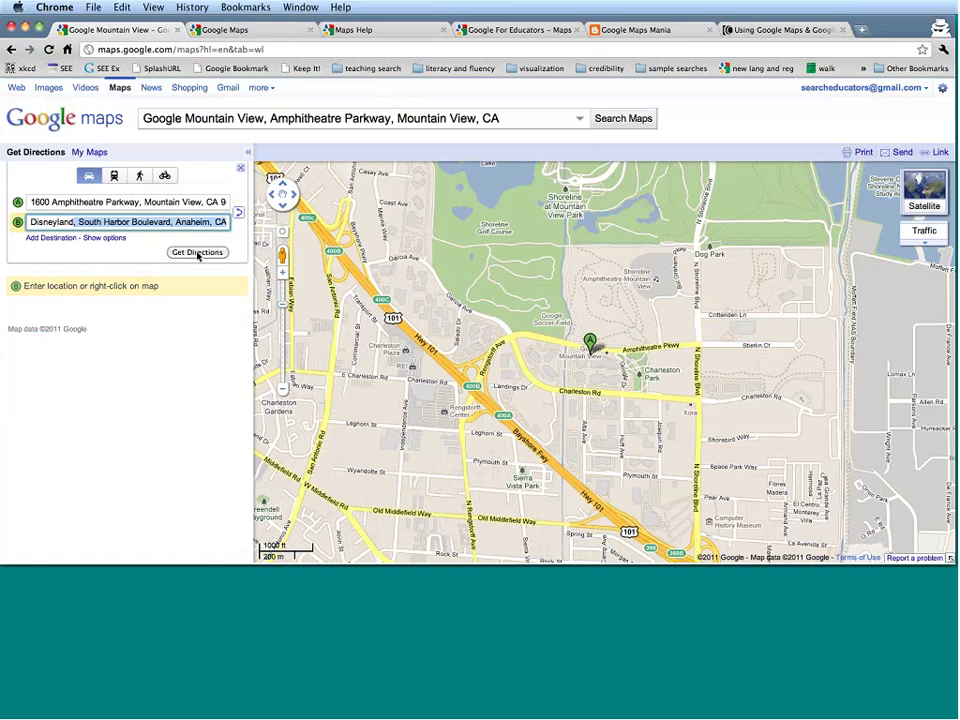
click(198, 253)
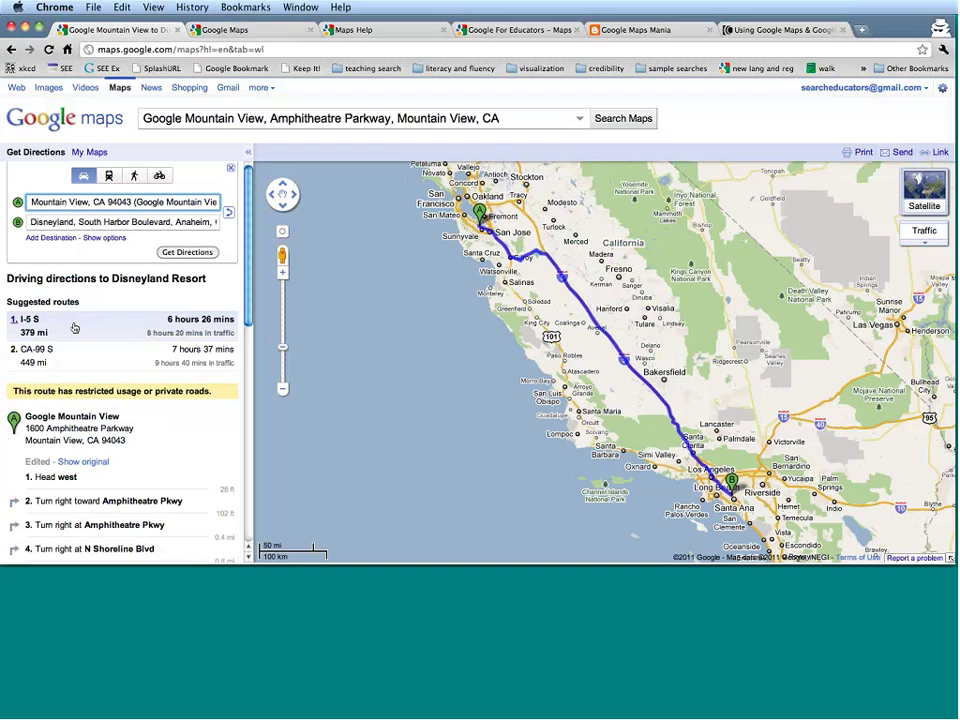
Step: Drag the route line to follow I-5 and scroll through the directions
drag(244, 259, 251, 314)
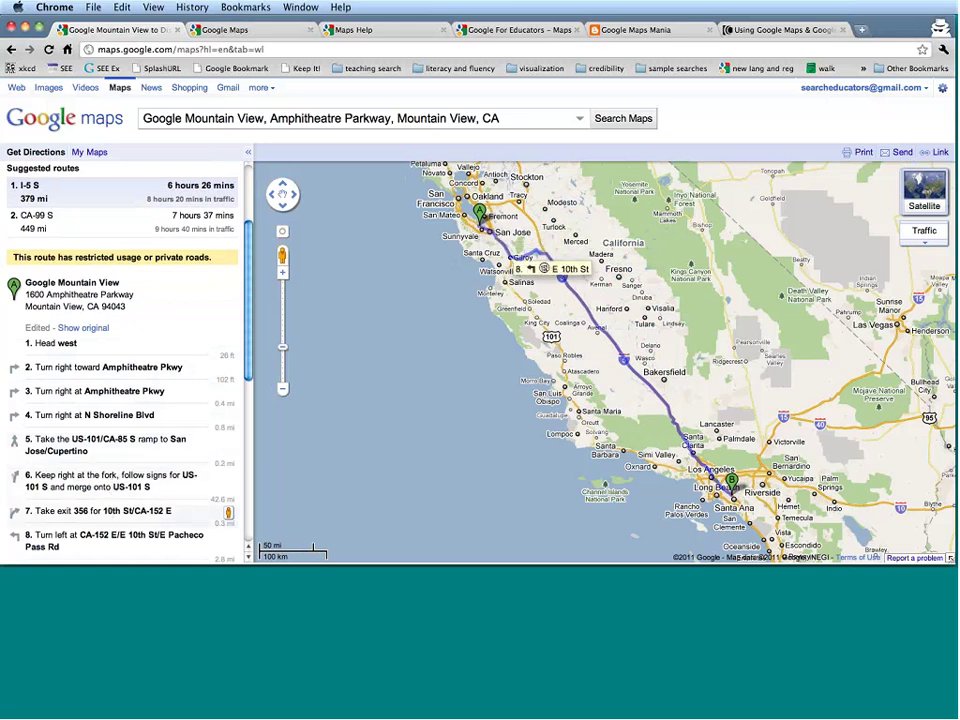
scroll(247, 410, down, 3)
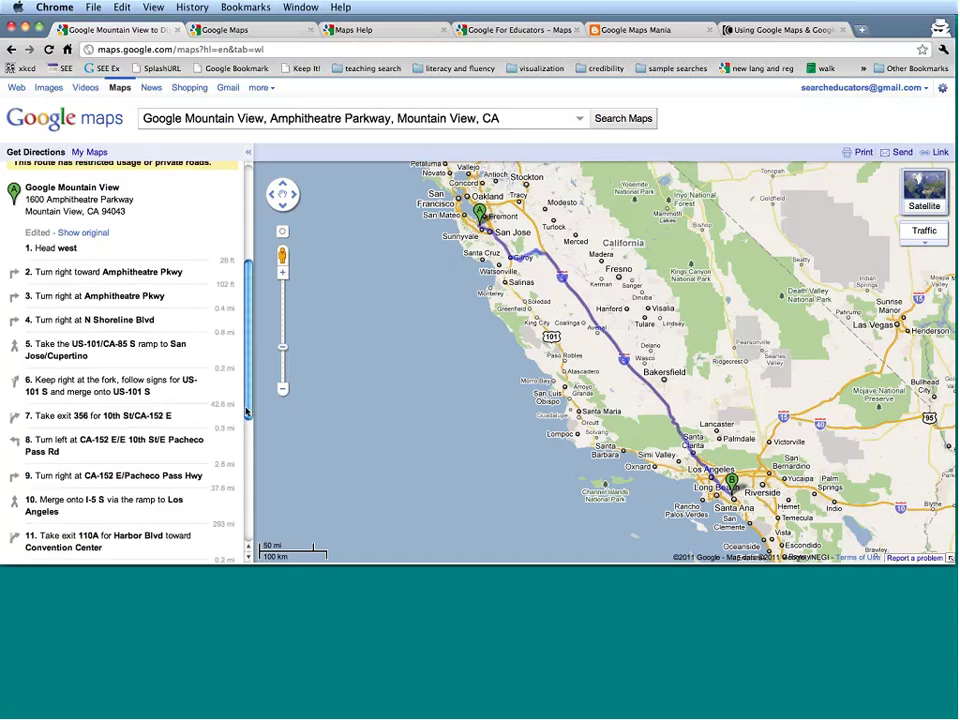
scroll(247, 410, down, 2)
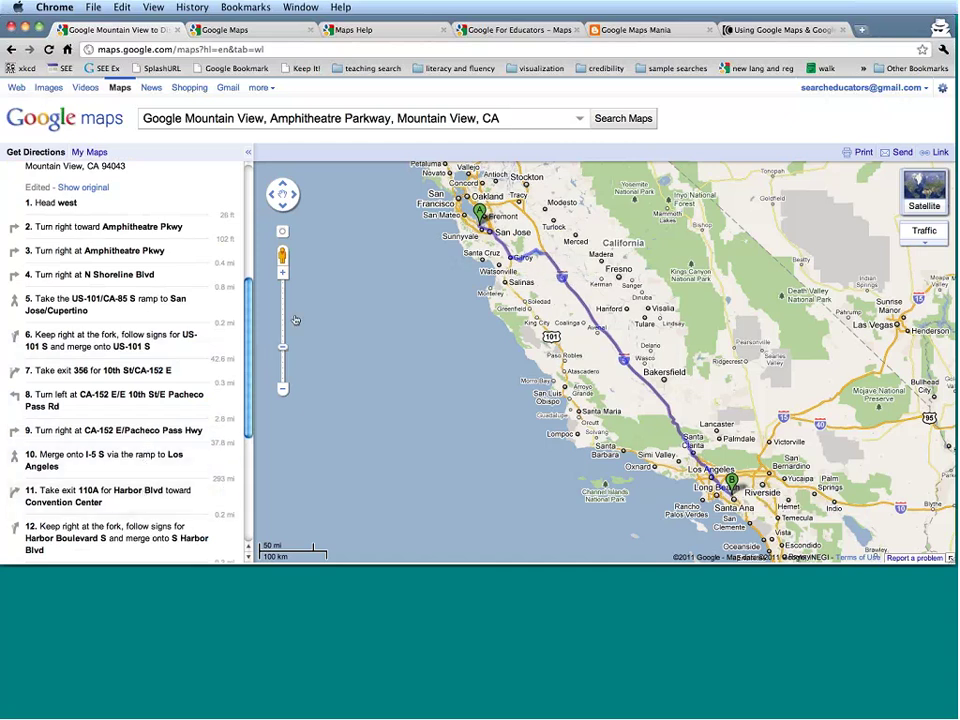
drag(248, 330, 253, 163)
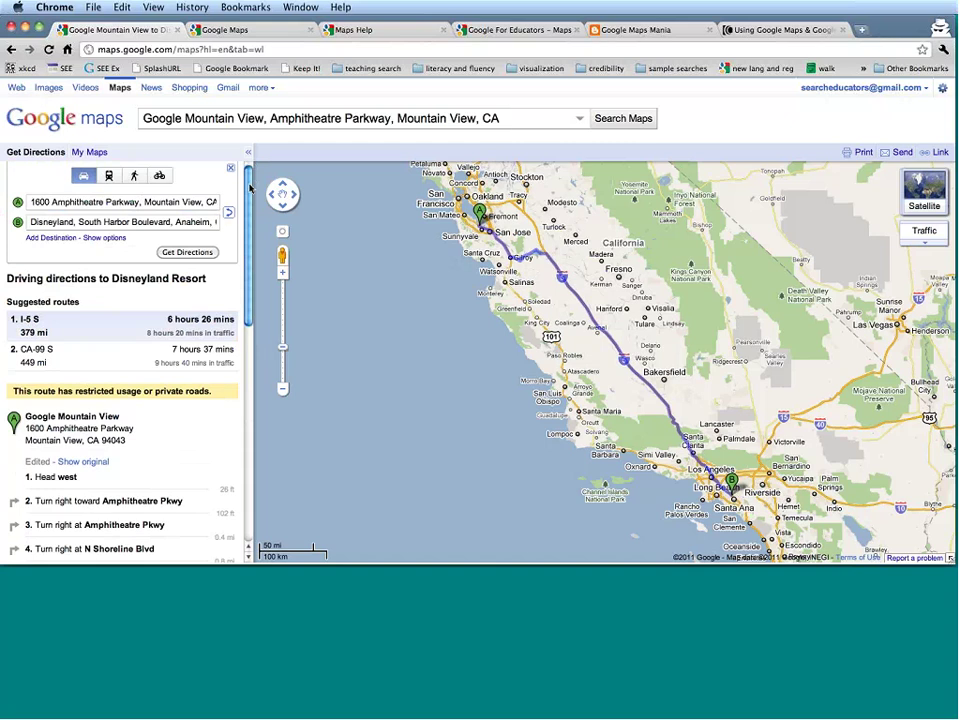
drag(249, 188, 251, 327)
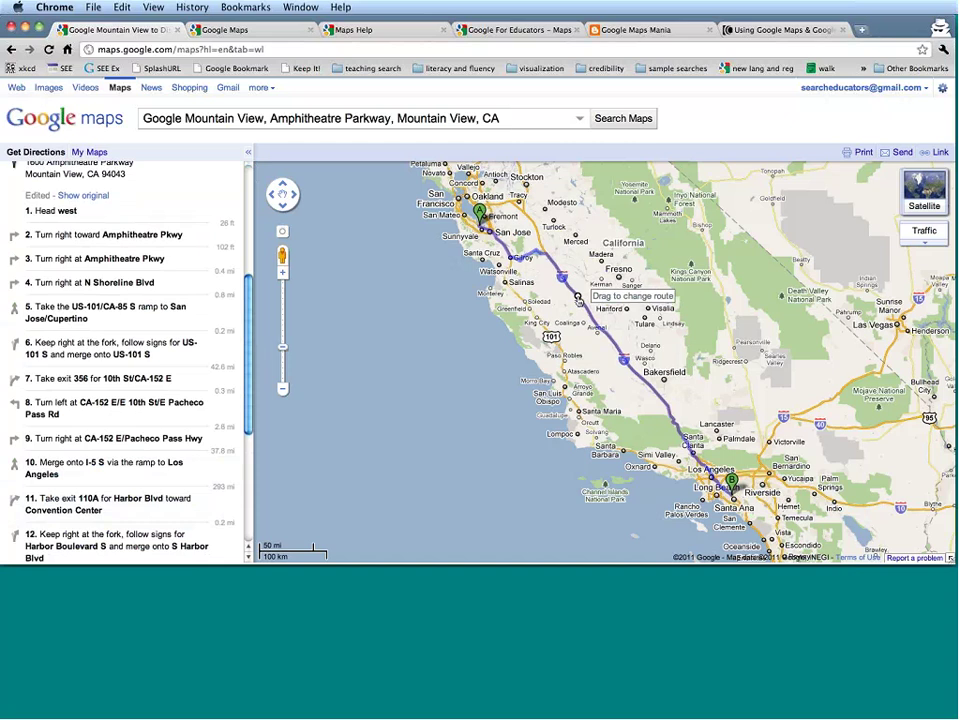
Step: Drag the route onto coastal US-101 via Santa Barbara: 412 mi, 7 hours 14 mins
drag(577, 297, 556, 341)
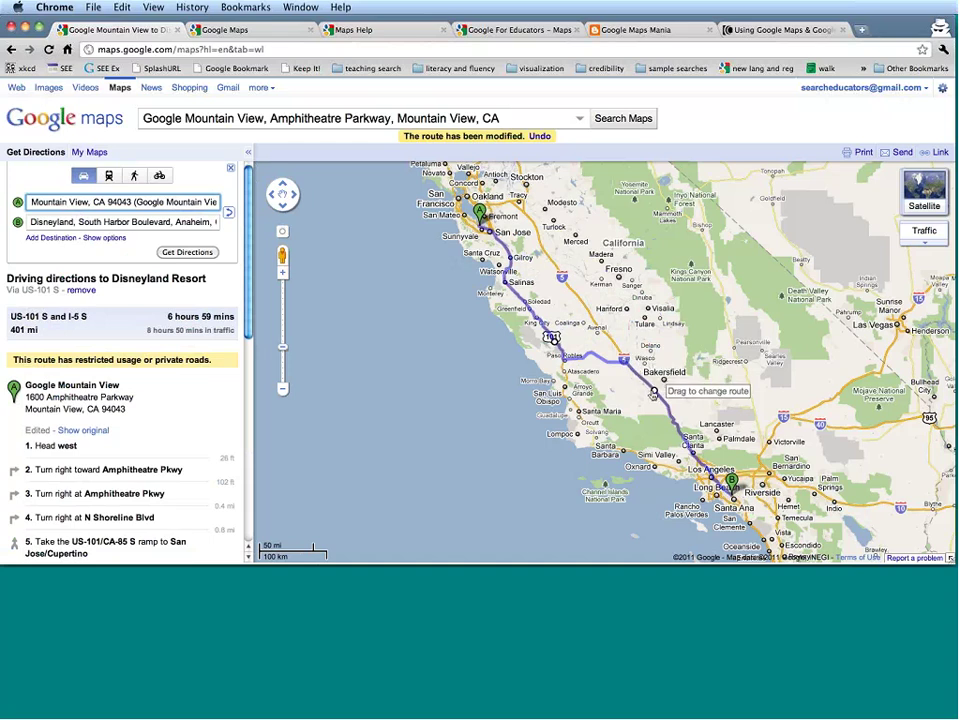
mouse_move(653, 393)
mouse_down()
mouse_move(655, 422)
mouse_move(628, 448)
mouse_move(617, 440)
mouse_up()
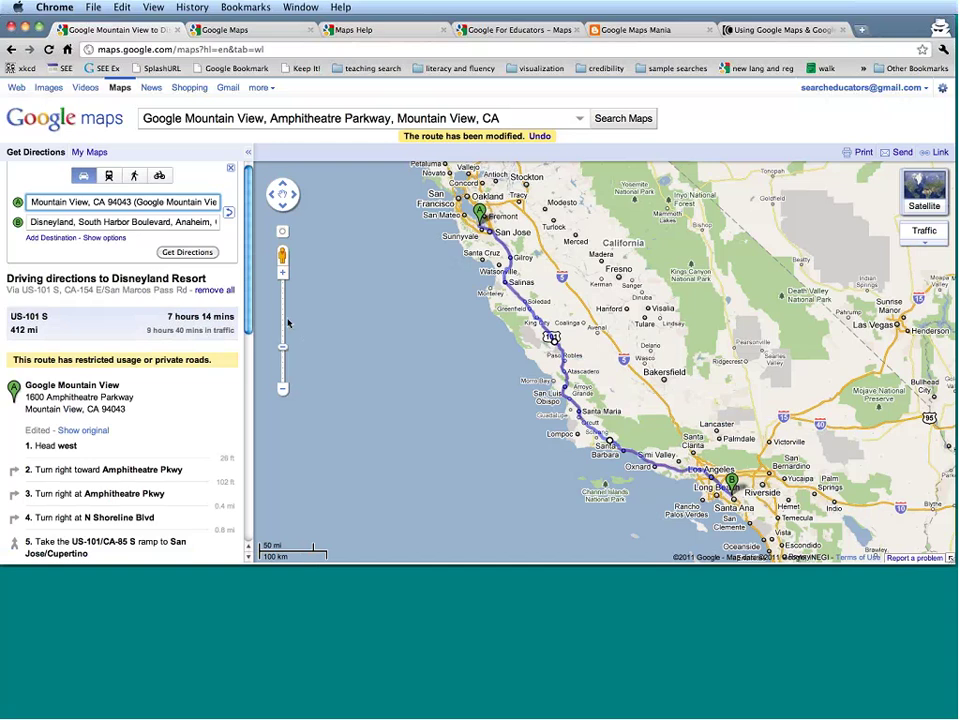
scroll(246, 336, down, 3)
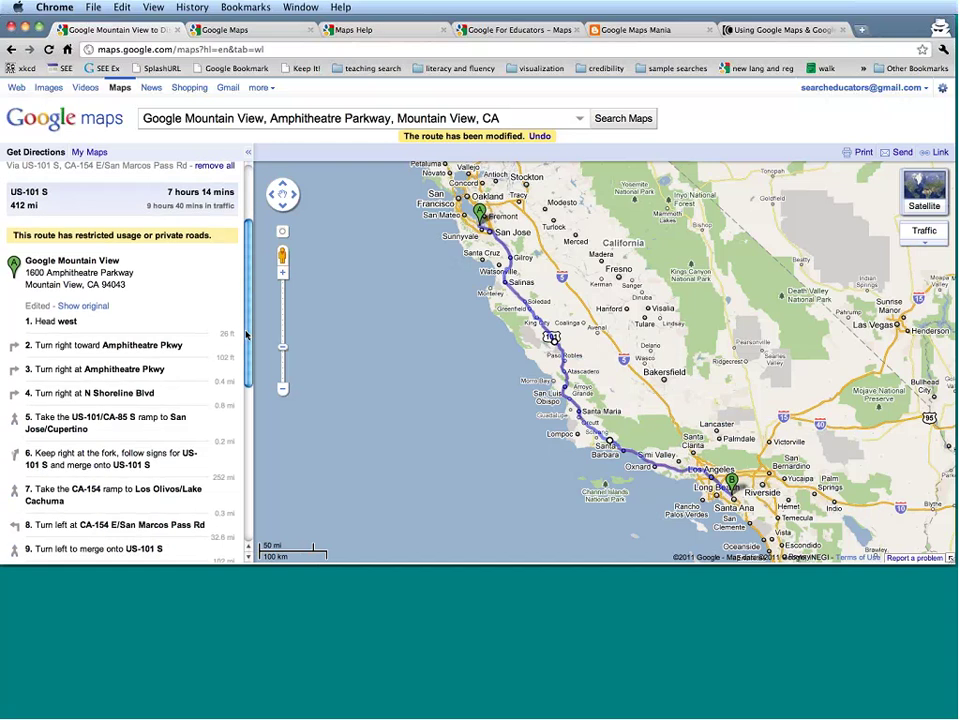
scroll(248, 390, down, 4)
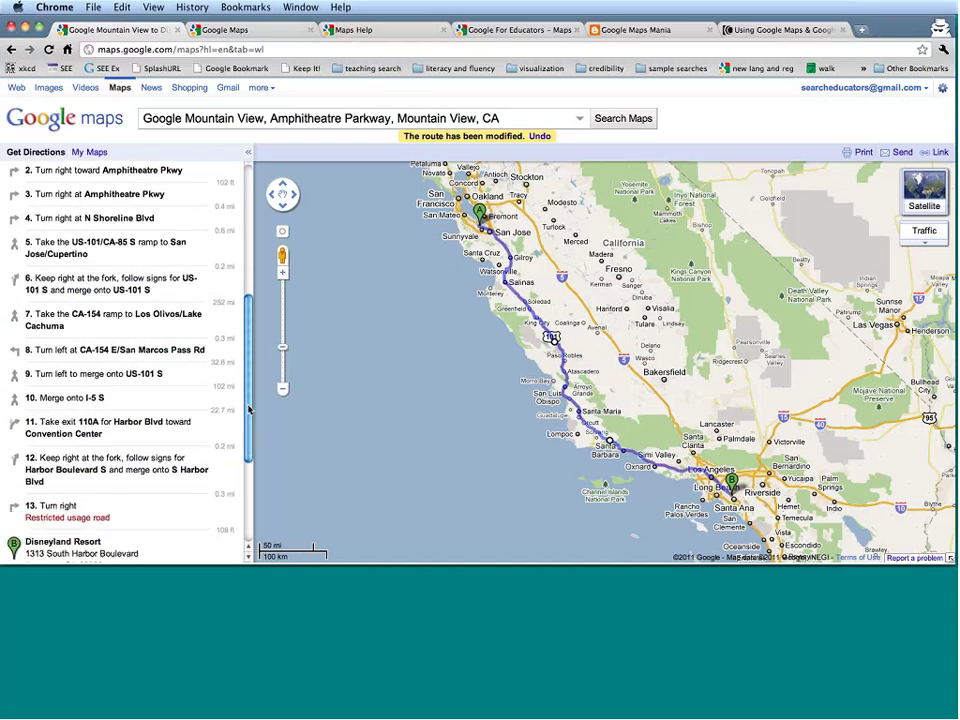
drag(250, 410, 256, 290)
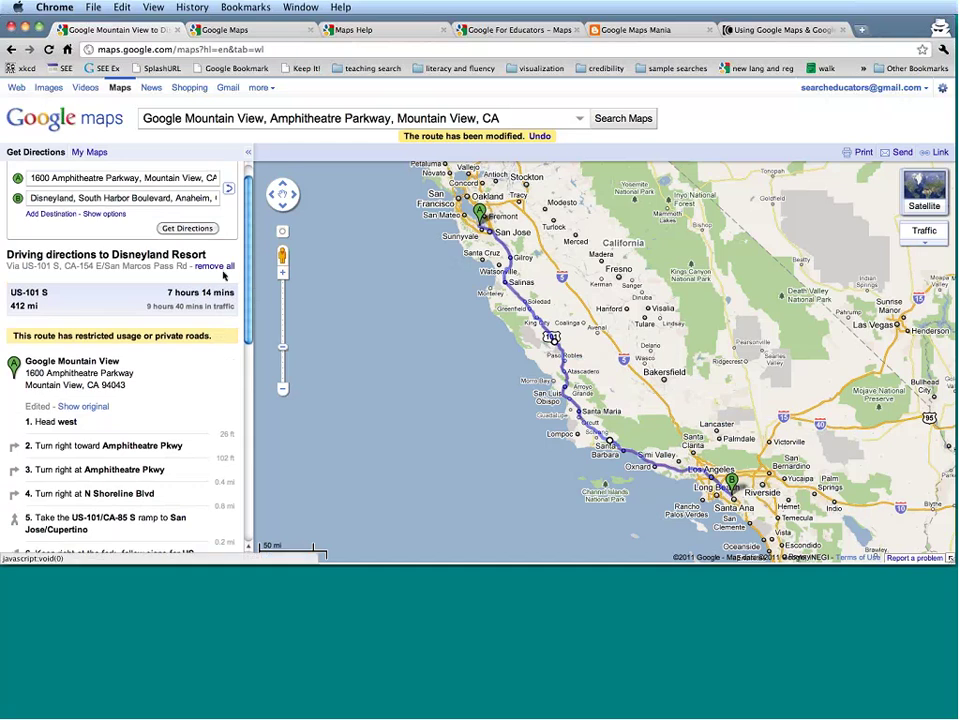
Step: Remove all route detours, reverting to I-5 S at 379 mi, 6 hours 26 mins
click(218, 270)
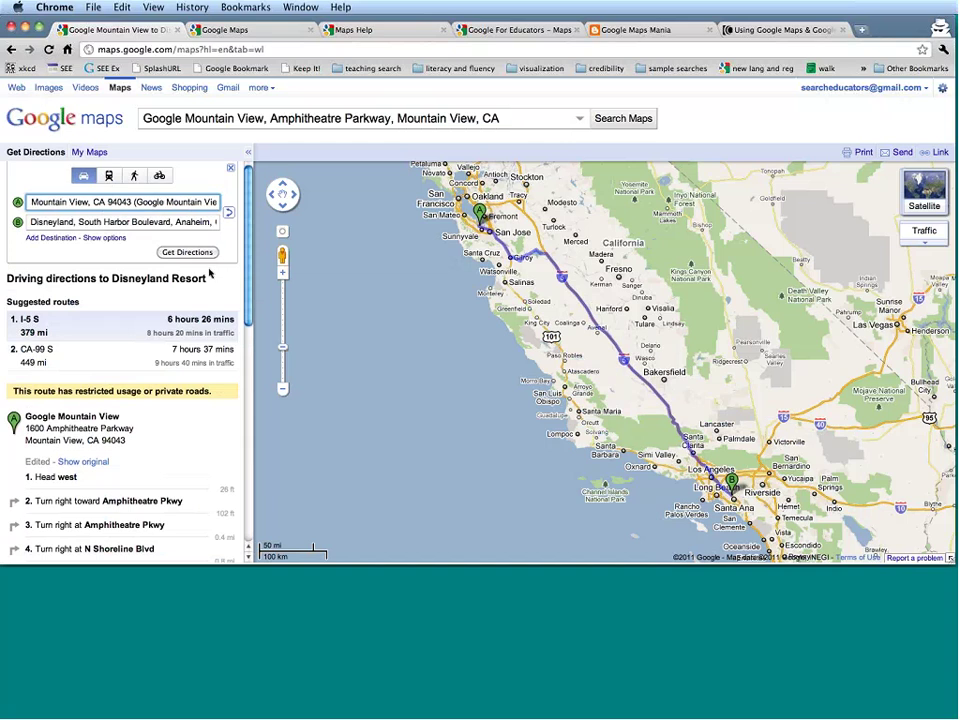
Step: Add San Diego, CA as a third stop, making the drive 473 mi, 8 hours 2 mins
click(42, 238)
text(san d)
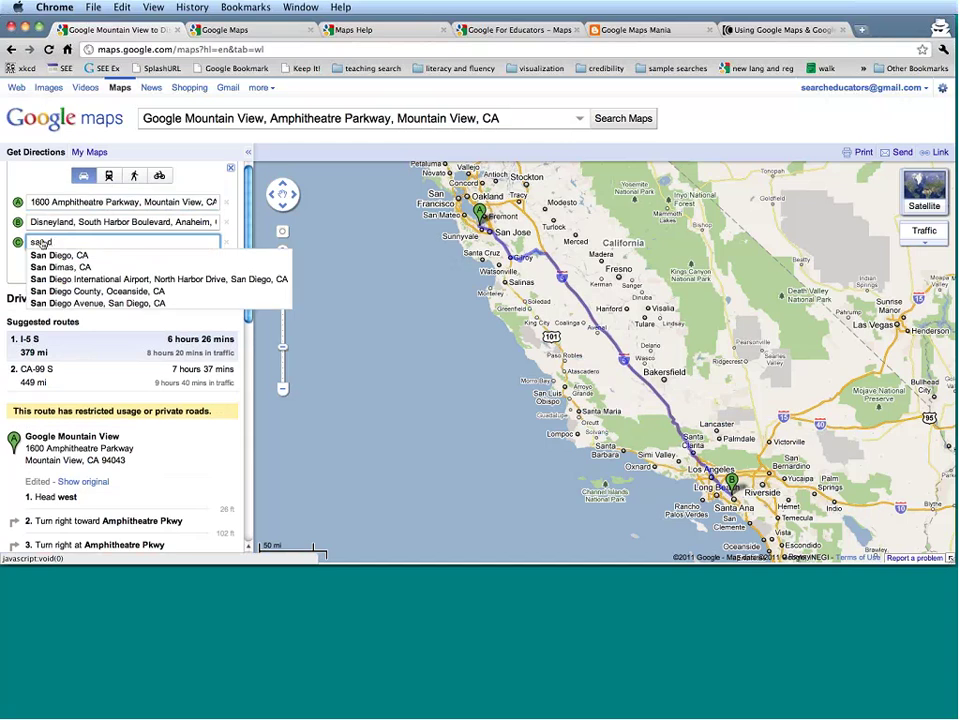
text(iego)
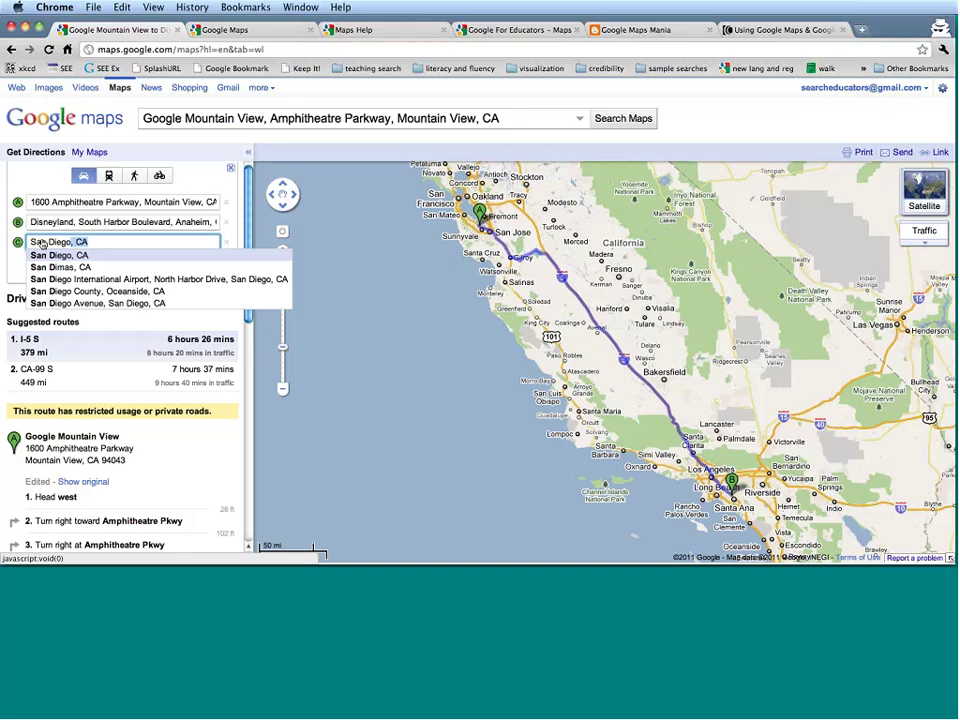
key(Escape)
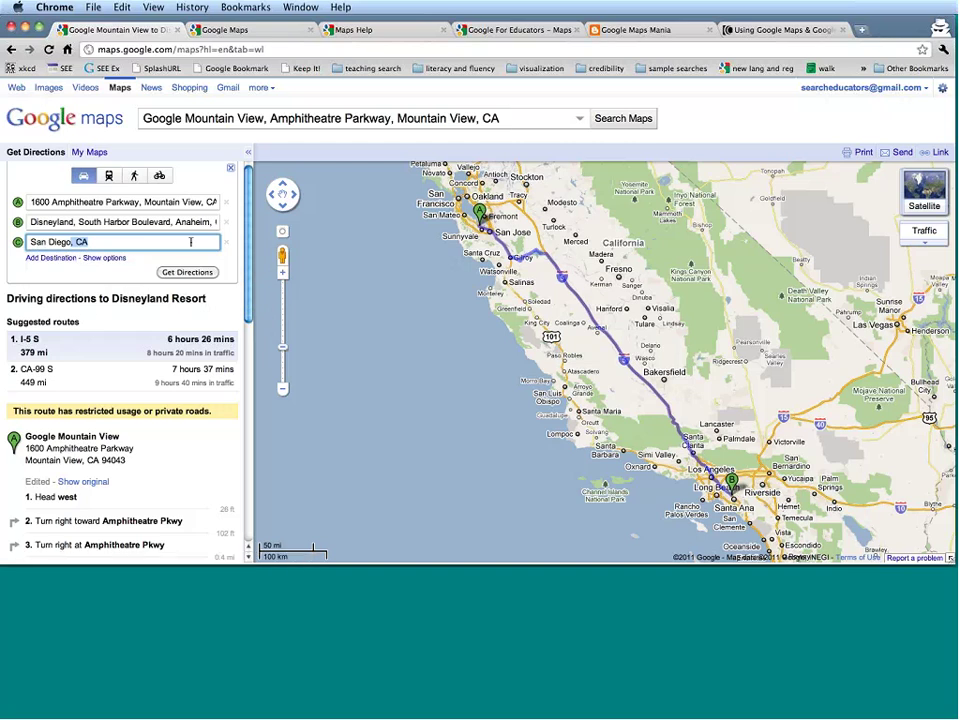
click(201, 272)
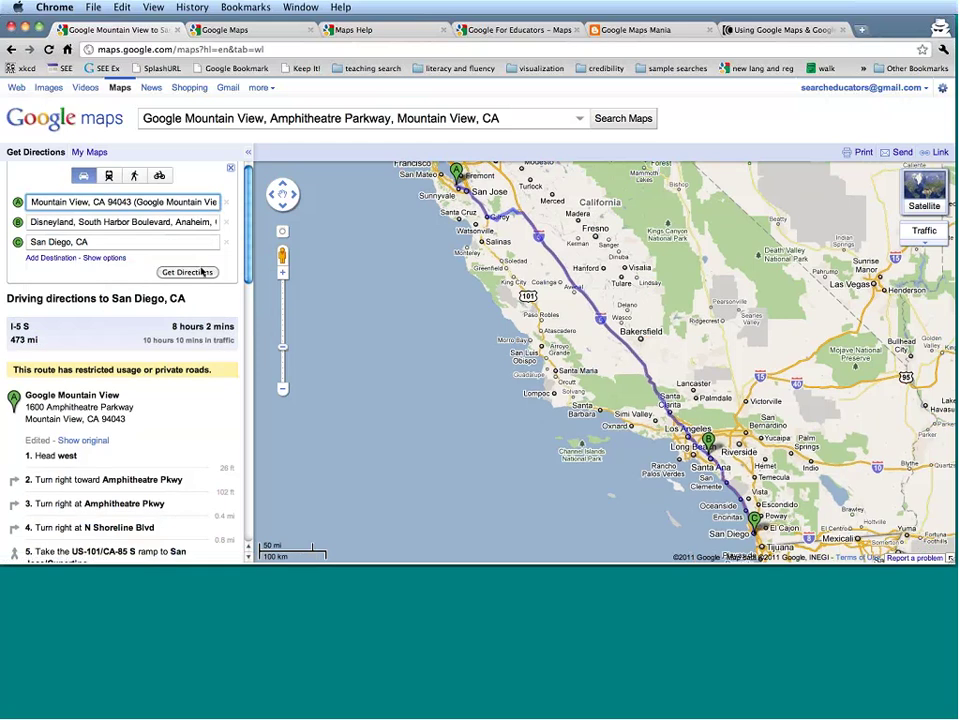
click(281, 205)
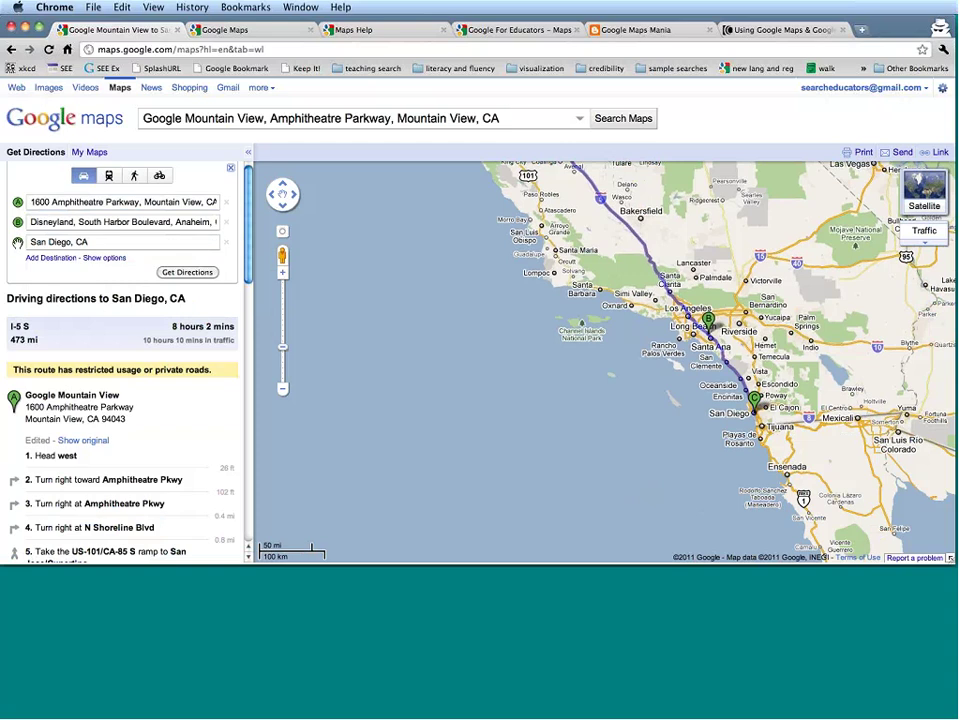
Step: Put San Diego before Disneyland and shift the drive onto coastal US-101 (617 mi, 10 hours 36 mins)
mouse_move(17, 242)
mouse_down()
mouse_move(18, 189)
mouse_move(18, 238)
mouse_move(18, 191)
mouse_move(19, 229)
mouse_move(20, 221)
mouse_up()
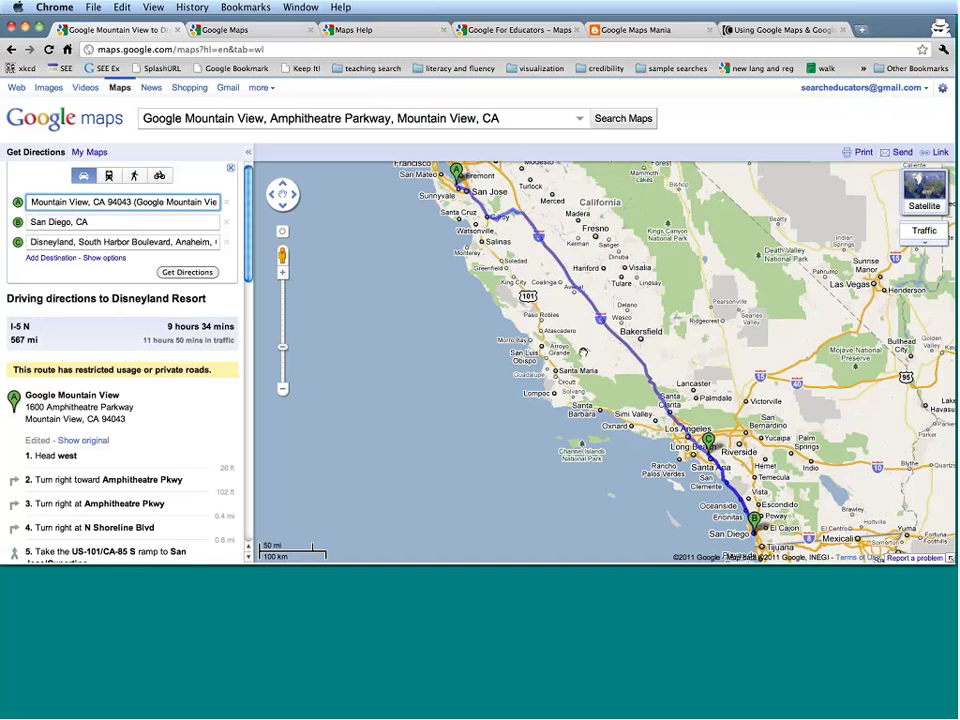
drag(612, 332, 561, 370)
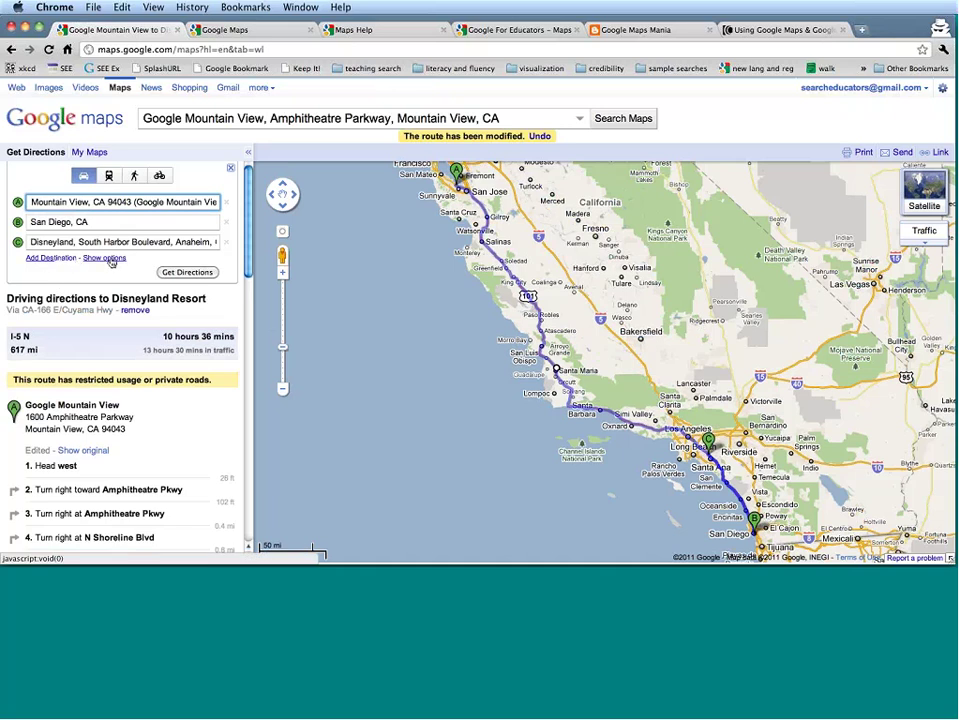
click(100, 260)
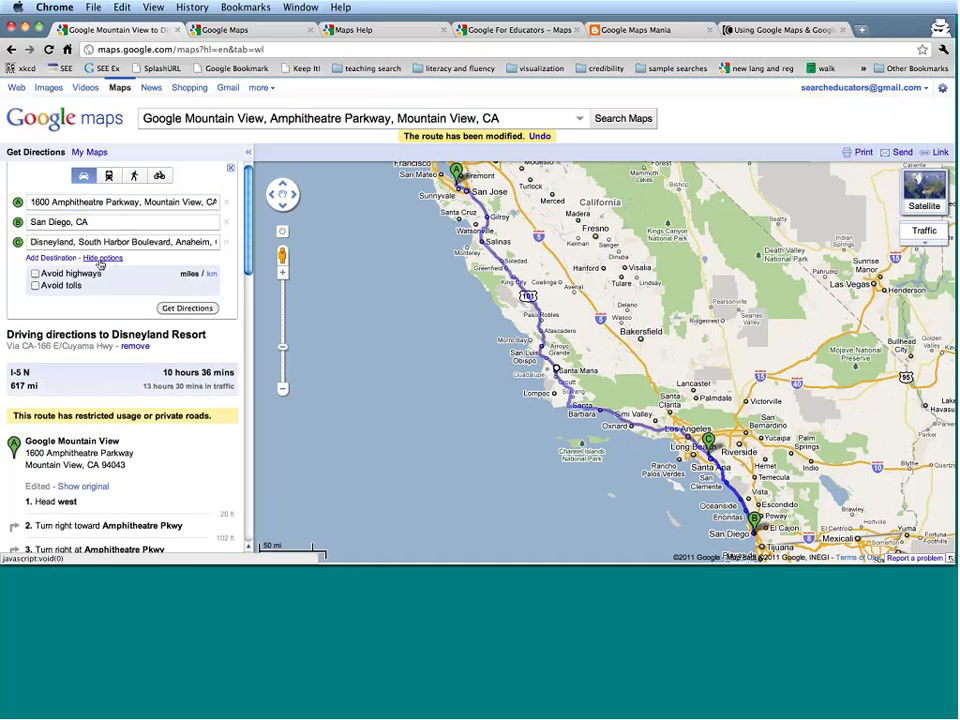
click(36, 273)
click(199, 309)
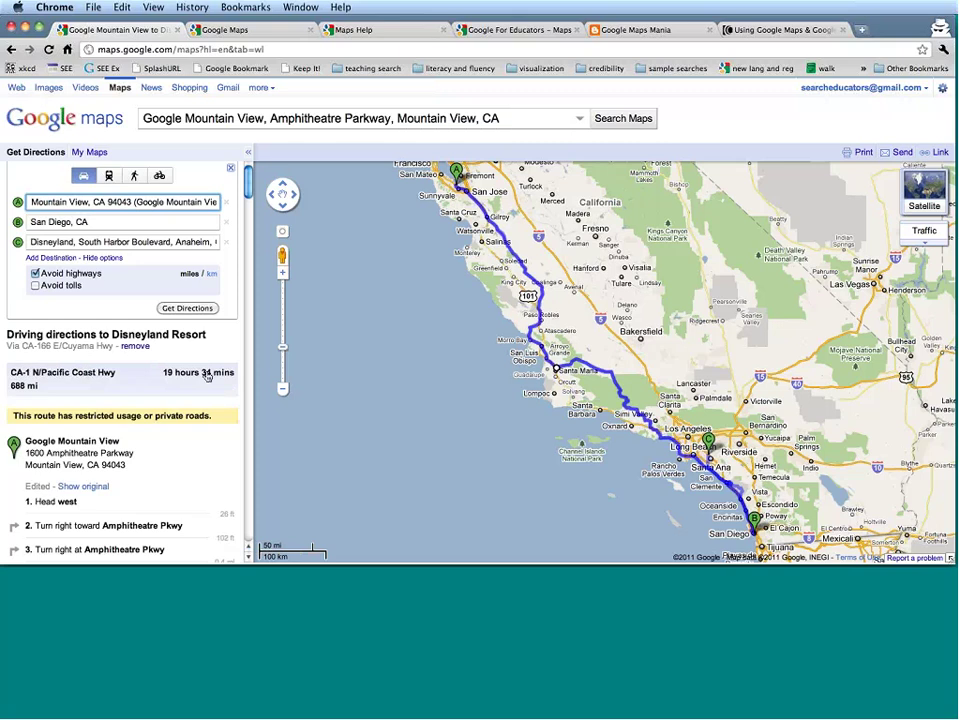
scroll(206, 372, down, 10)
scroll(206, 376, down, 10)
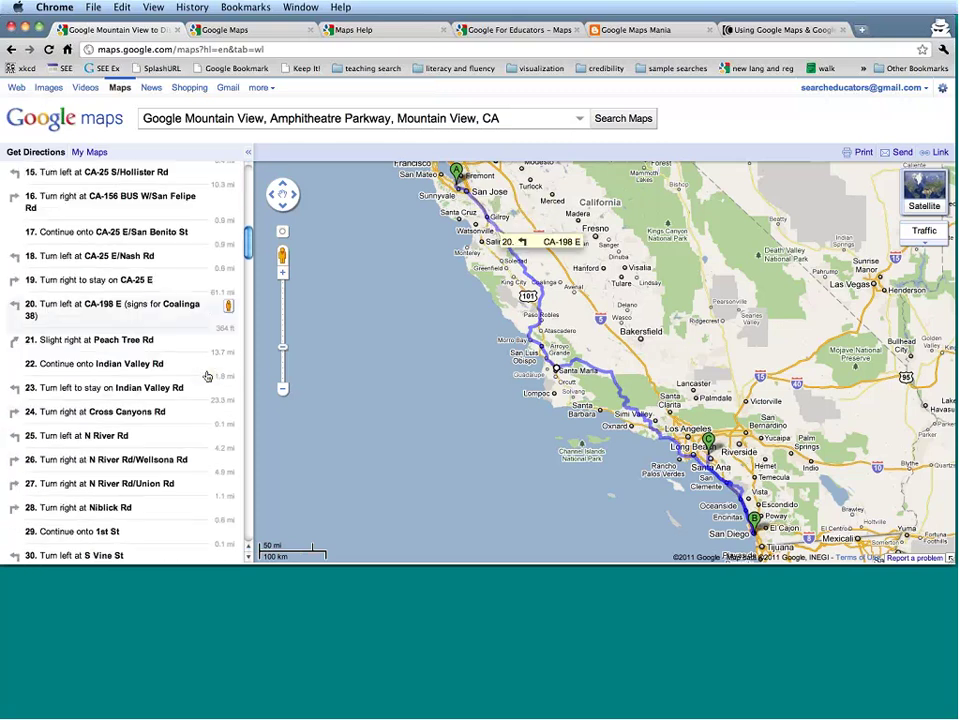
scroll(206, 376, down, 12)
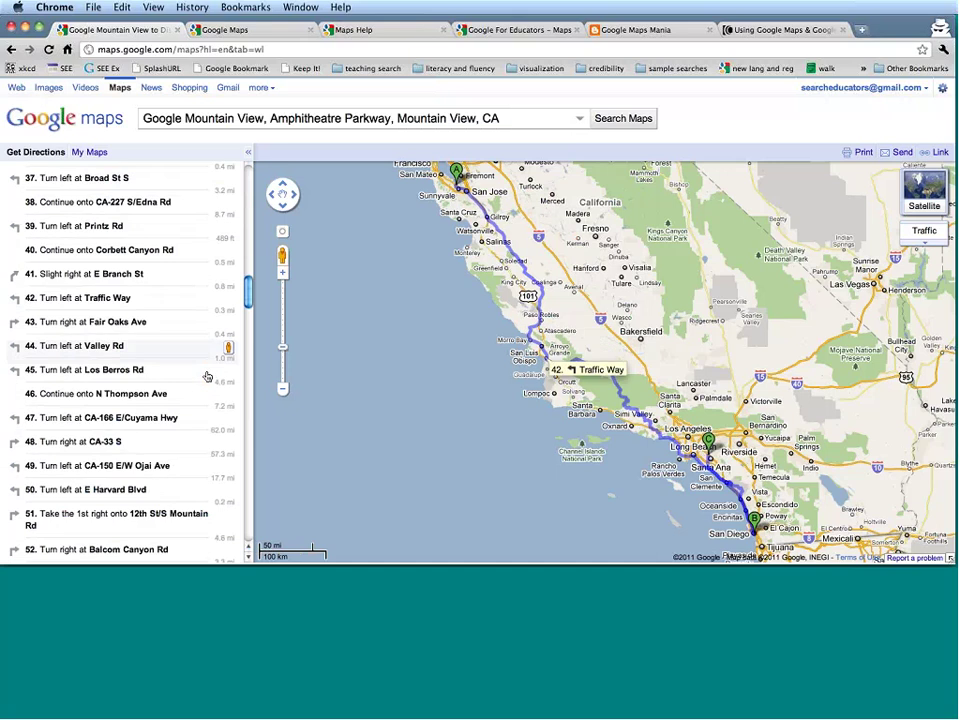
scroll(207, 376, down, 2)
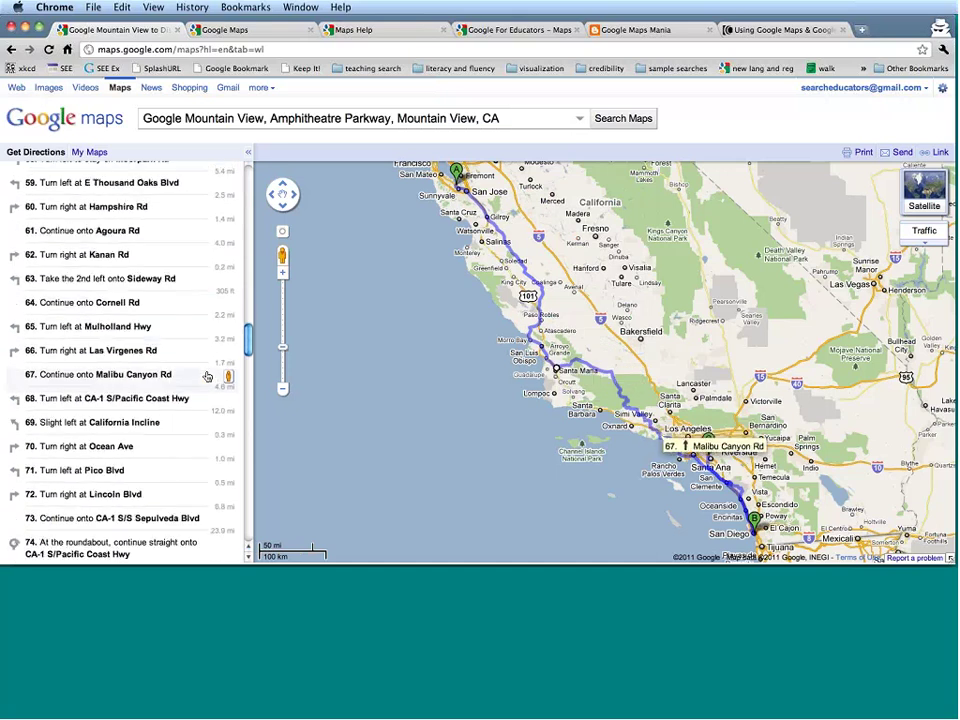
scroll(206, 376, up, 20)
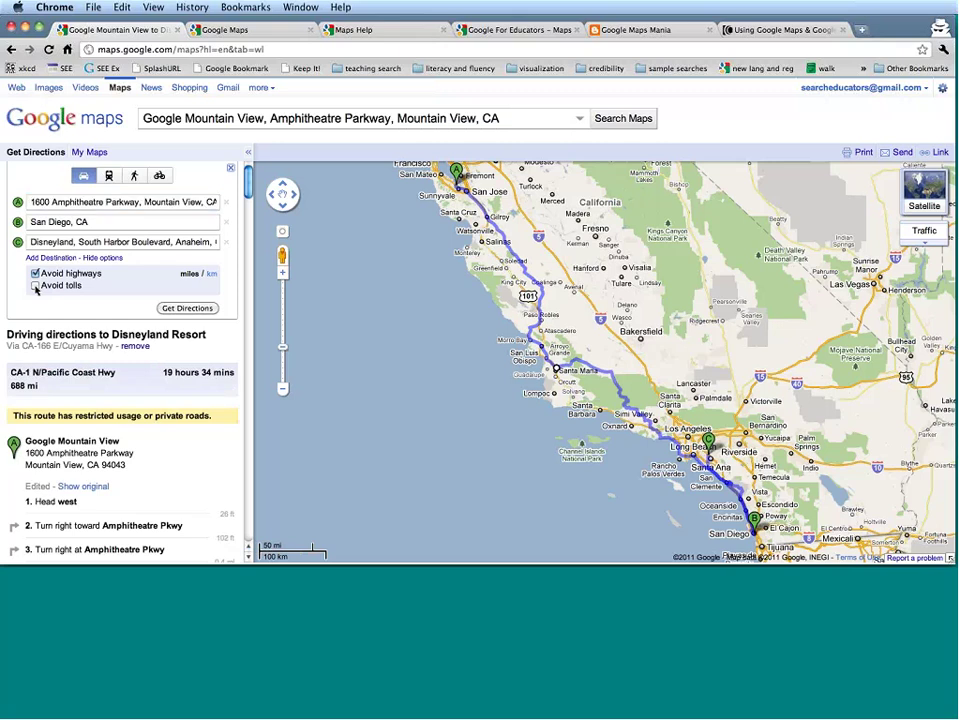
click(35, 286)
click(211, 275)
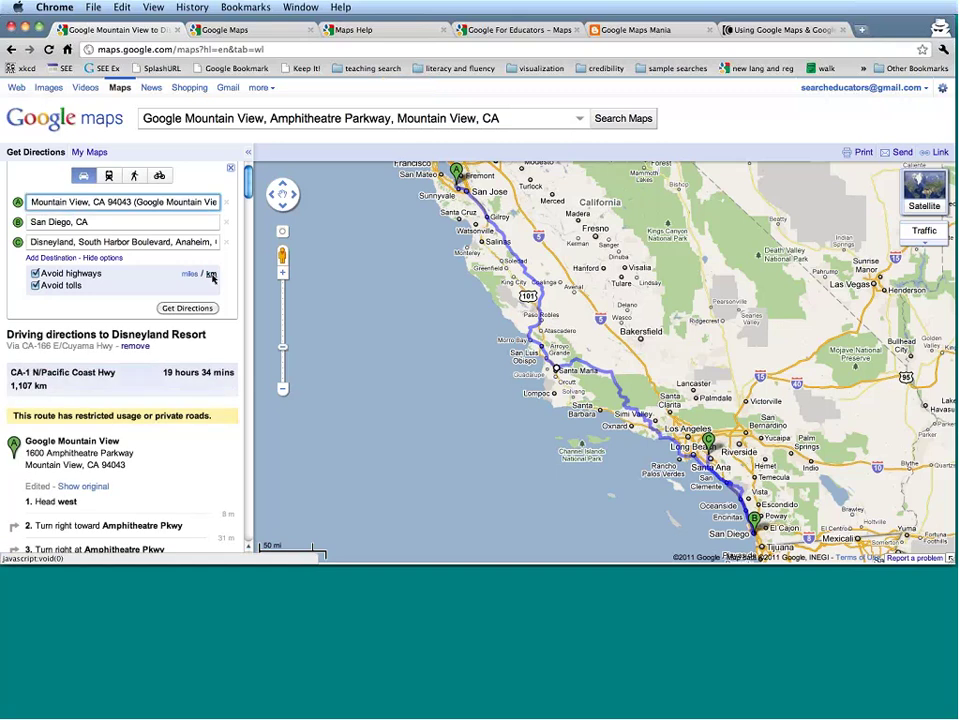
scroll(188, 357, down, 10)
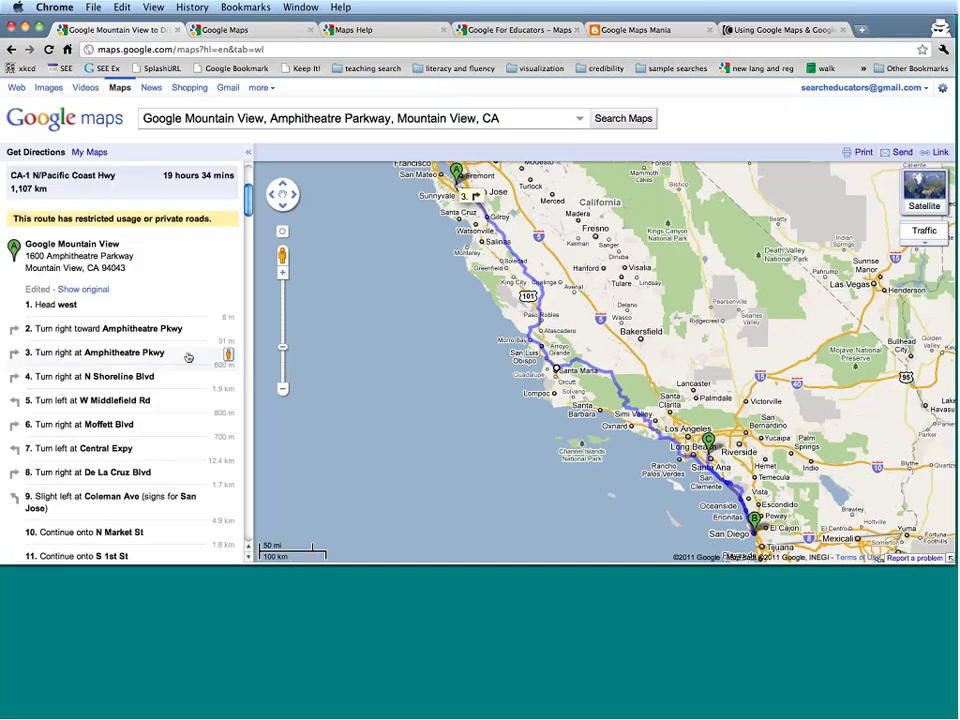
scroll(188, 357, down, 5)
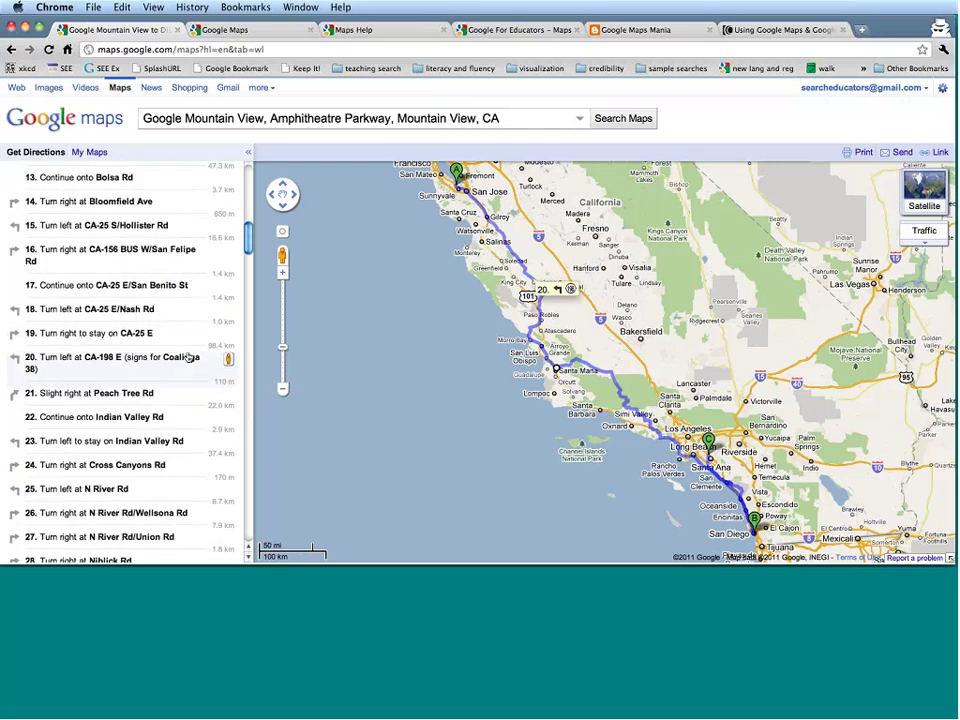
scroll(186, 355, up, 15)
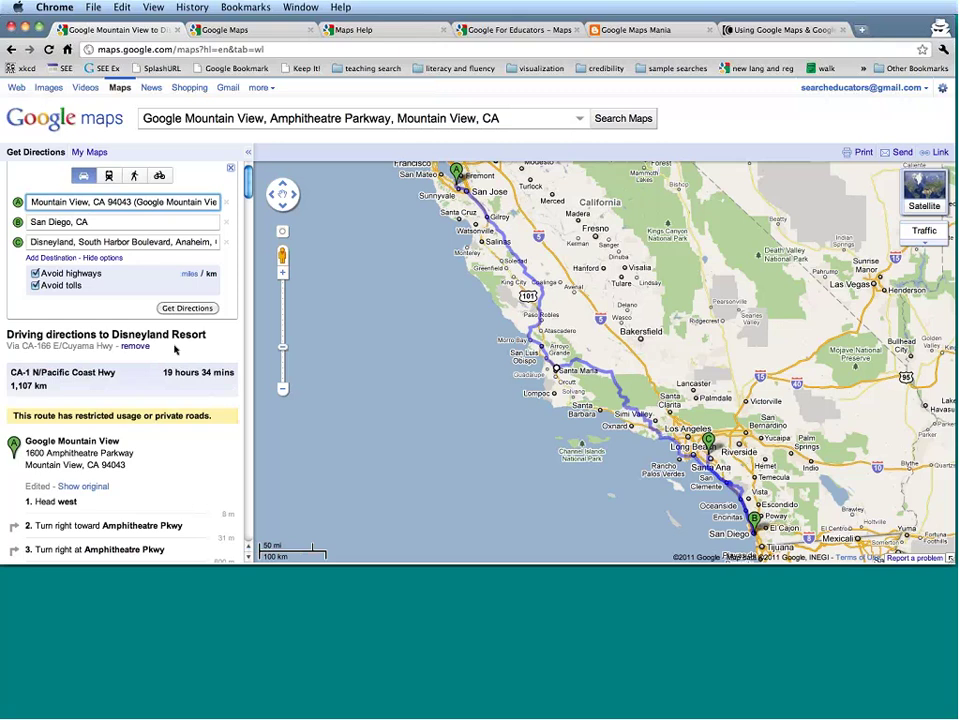
click(35, 273)
click(35, 285)
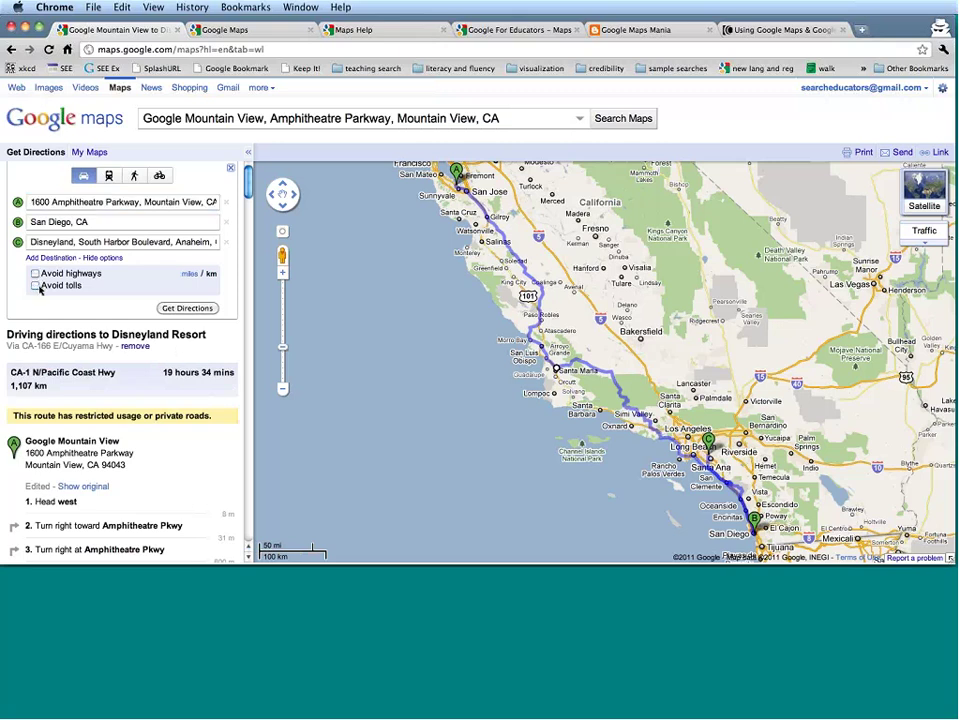
click(194, 275)
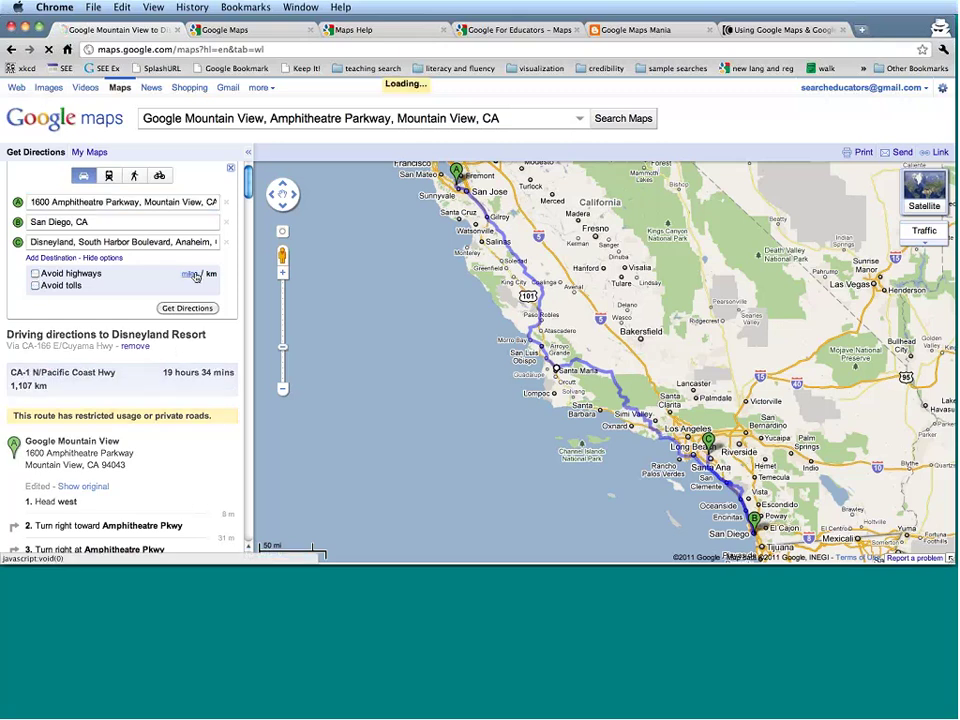
click(105, 259)
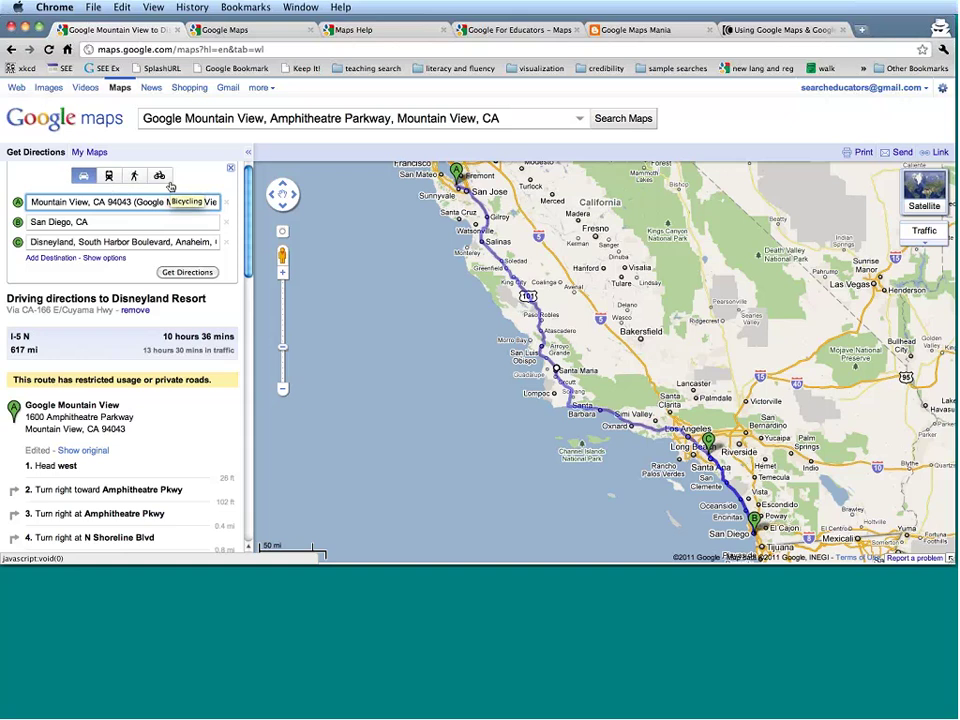
Step: Switch to public transit directions and show the Bus 28 leg details on the map
click(109, 177)
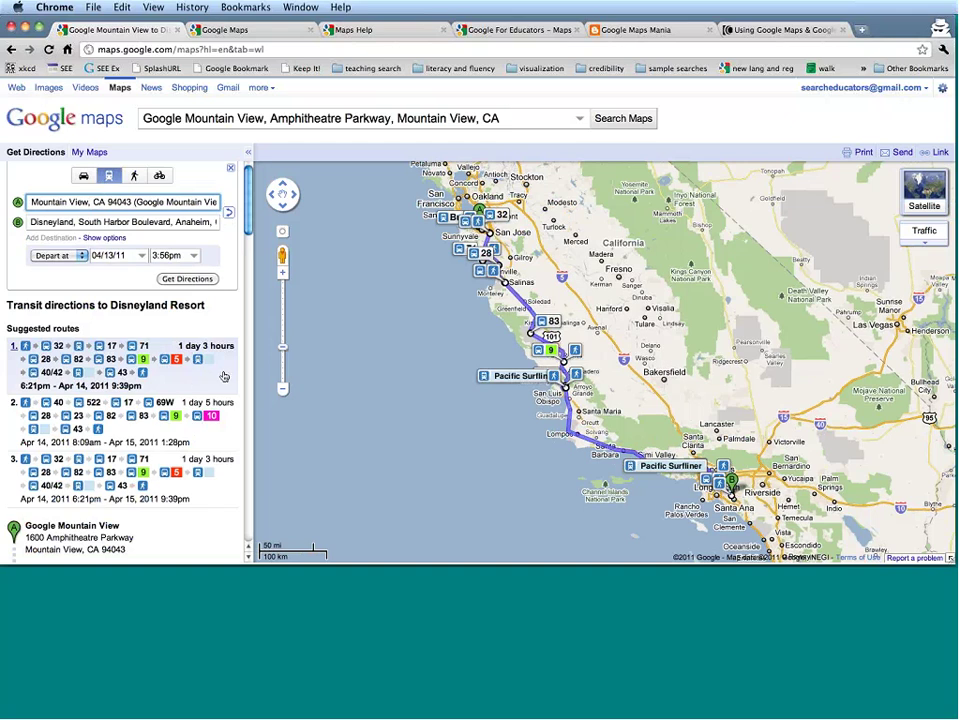
scroll(228, 374, down, 5)
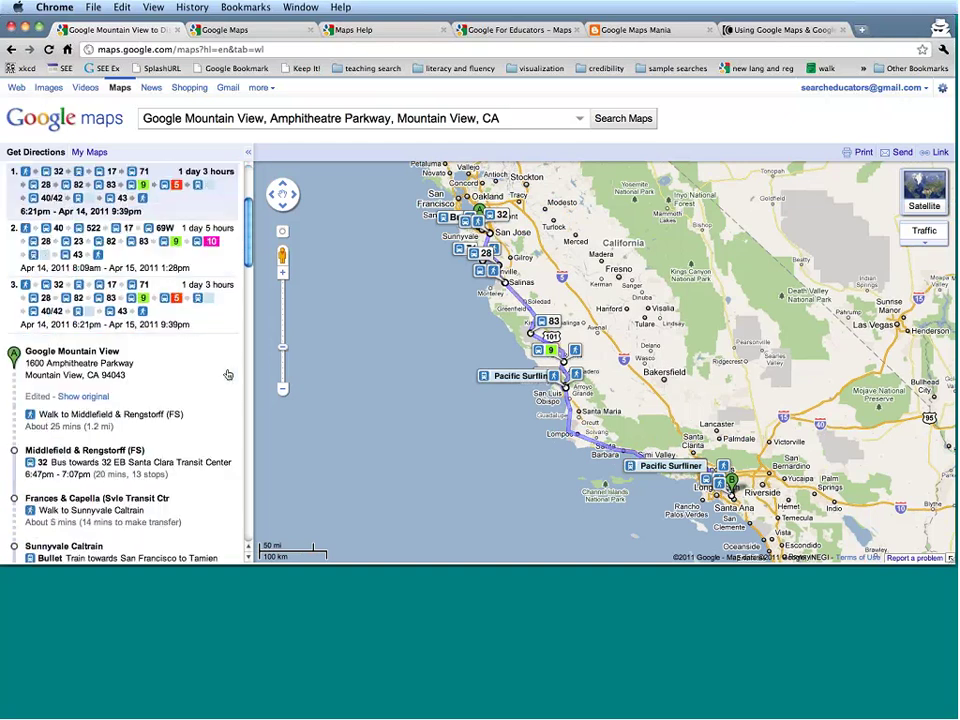
click(485, 254)
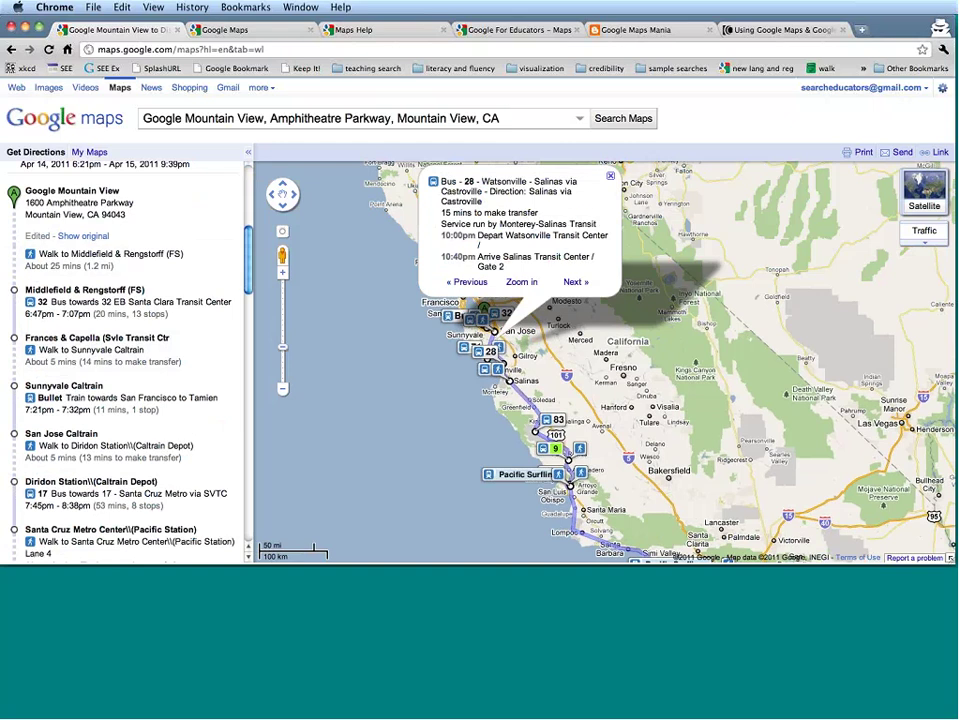
Step: Step through the Bus 83 leg and walk to Pine at 8th, then review the remaining directions
click(575, 282)
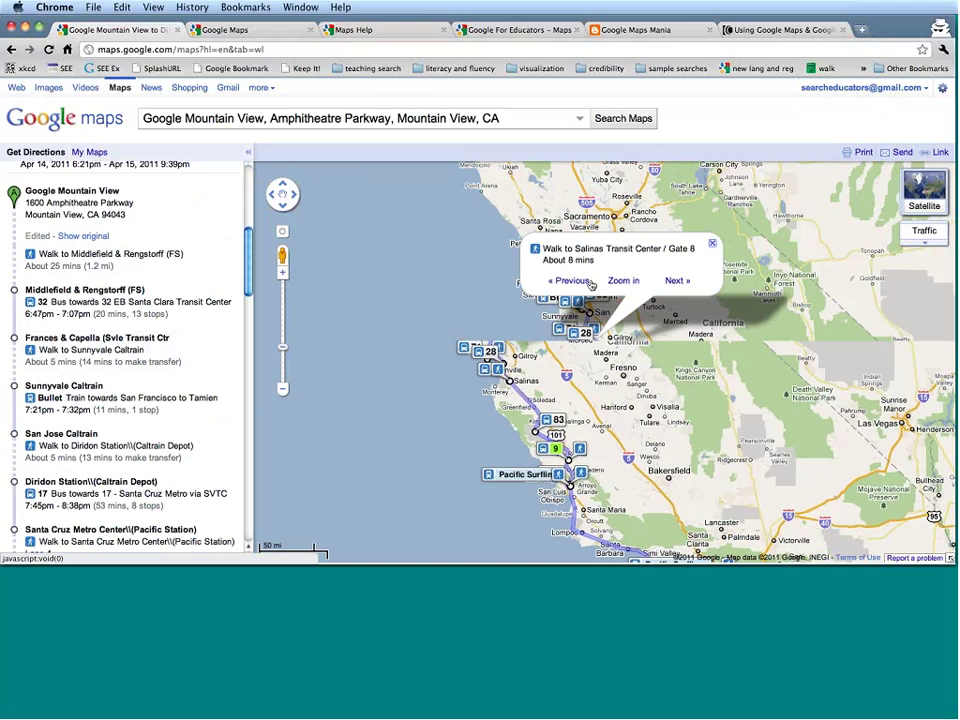
click(678, 282)
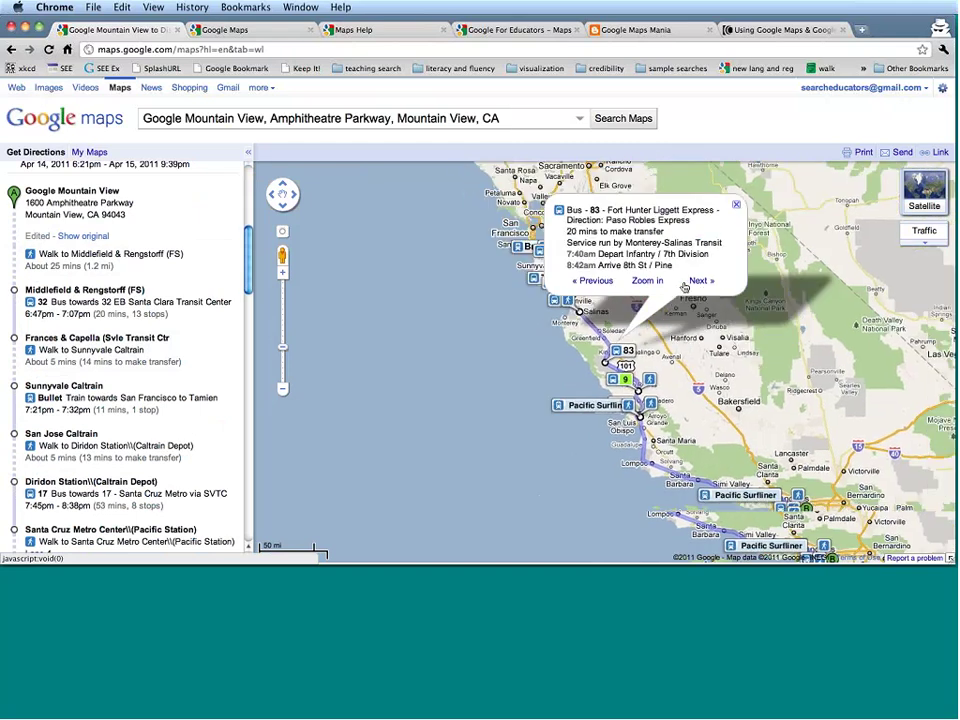
click(698, 282)
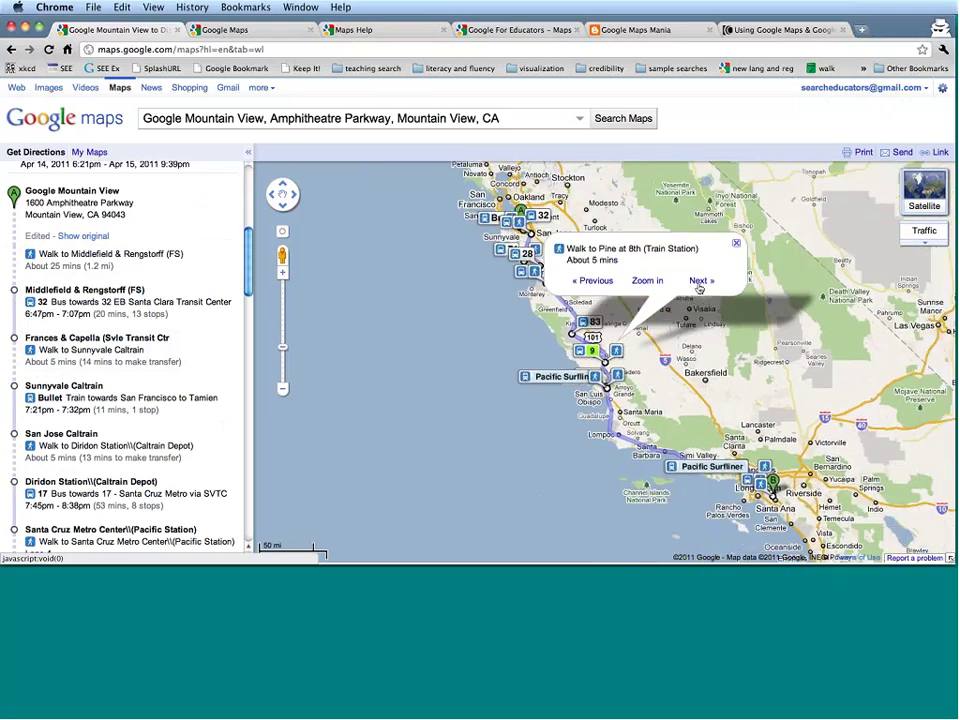
click(470, 290)
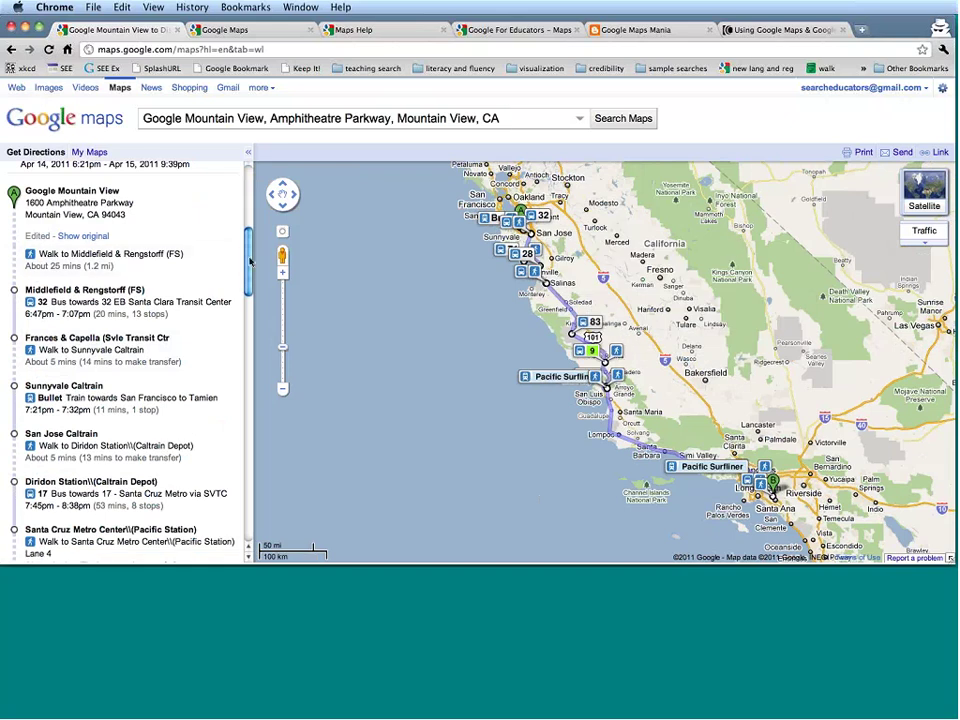
scroll(196, 281, down, 10)
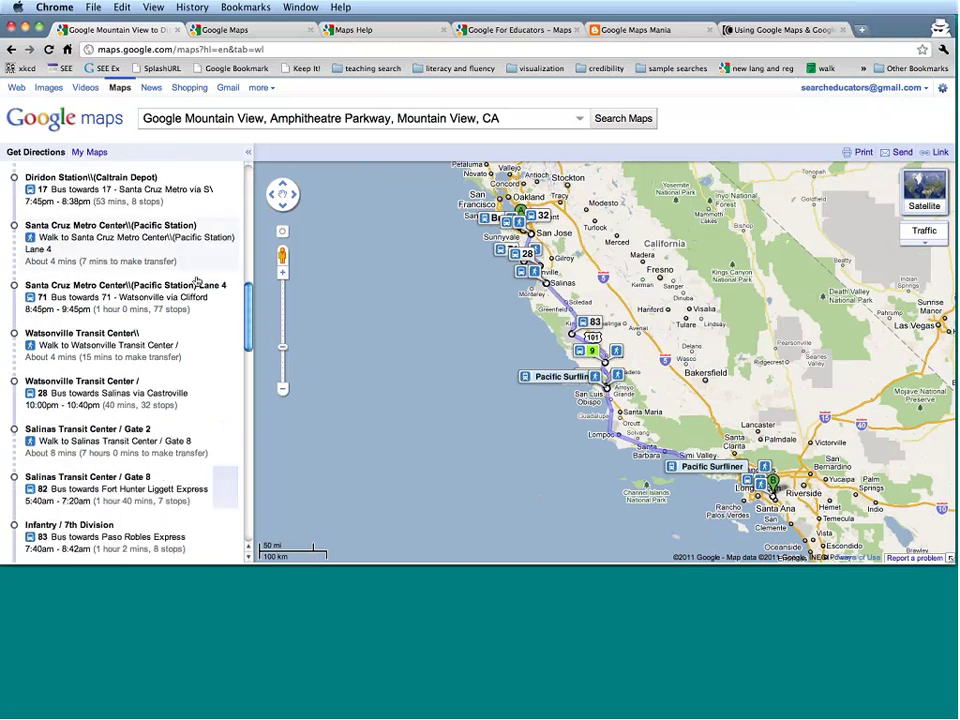
scroll(197, 280, down, 10)
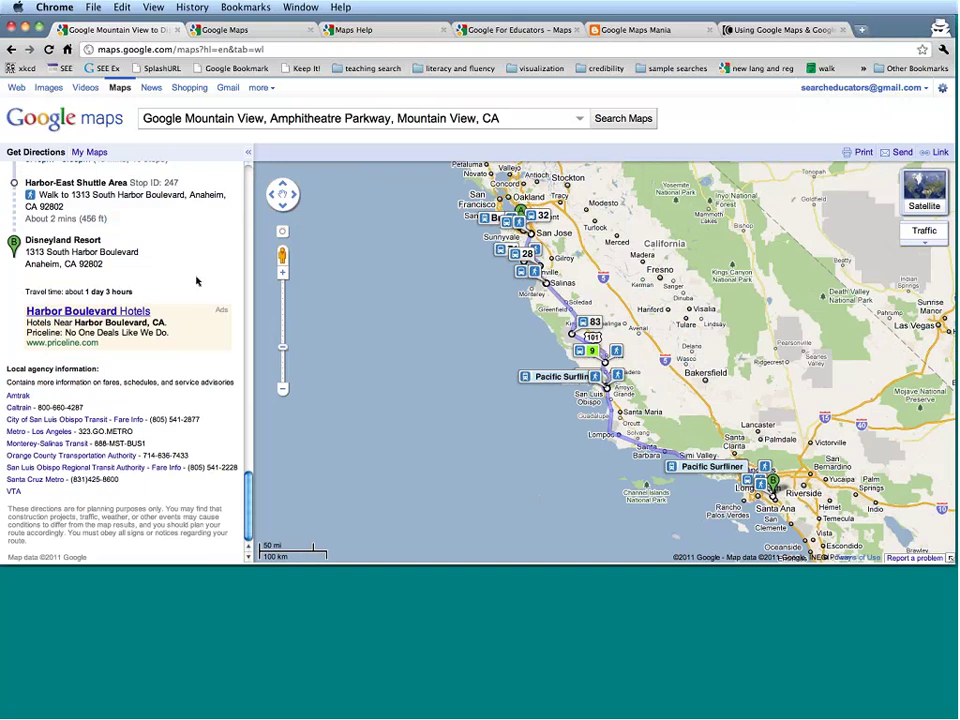
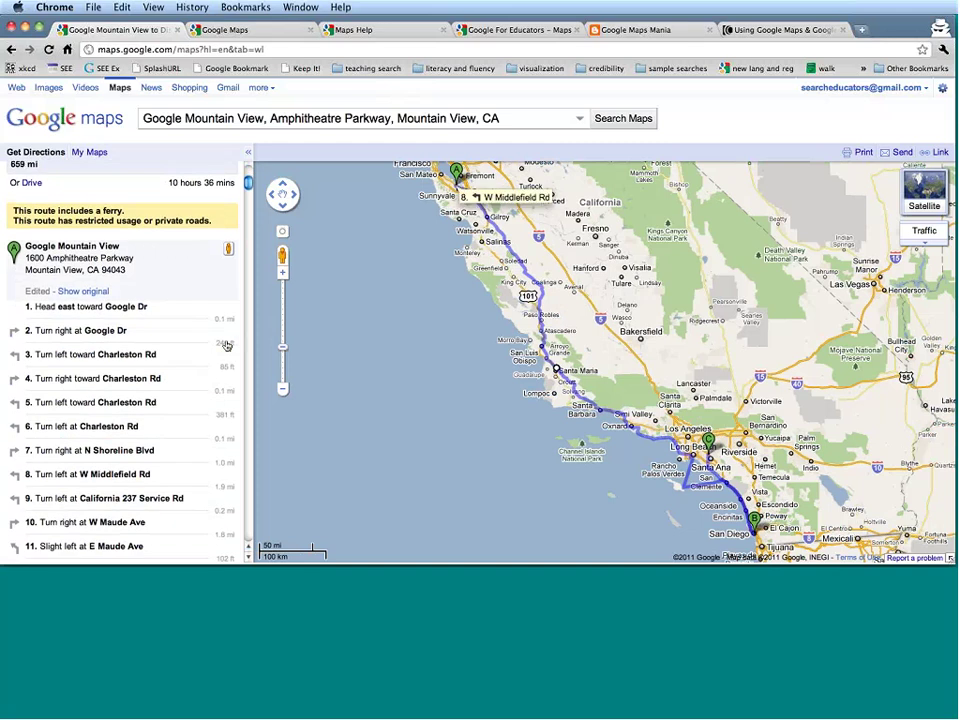
scroll(227, 343, down, 3)
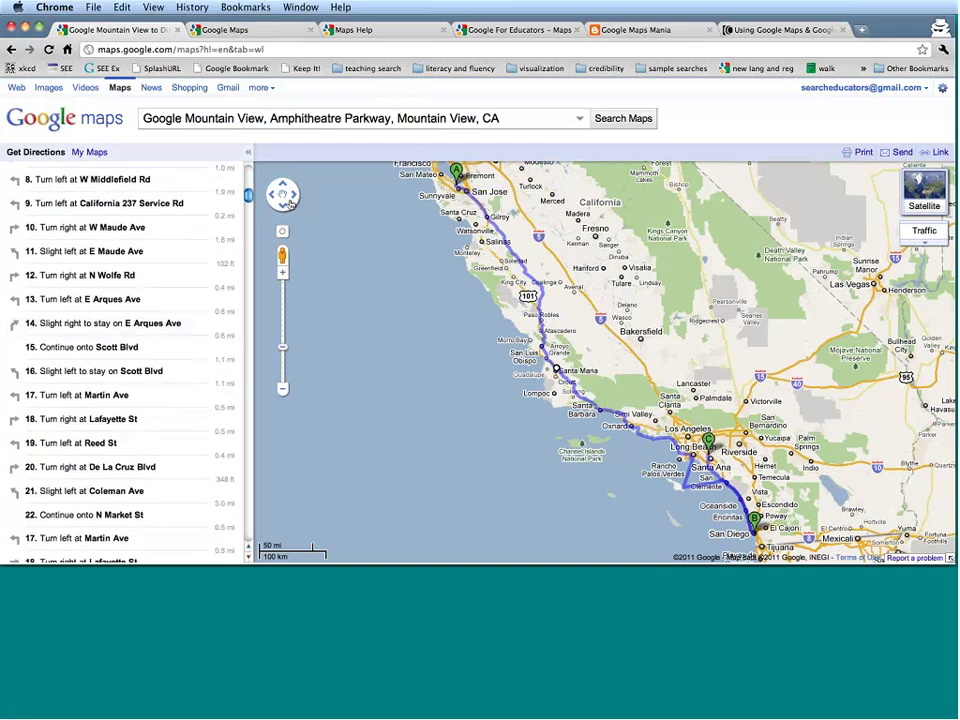
Step: Scroll through the driving directions and pan the map south toward the route's end
click(283, 205)
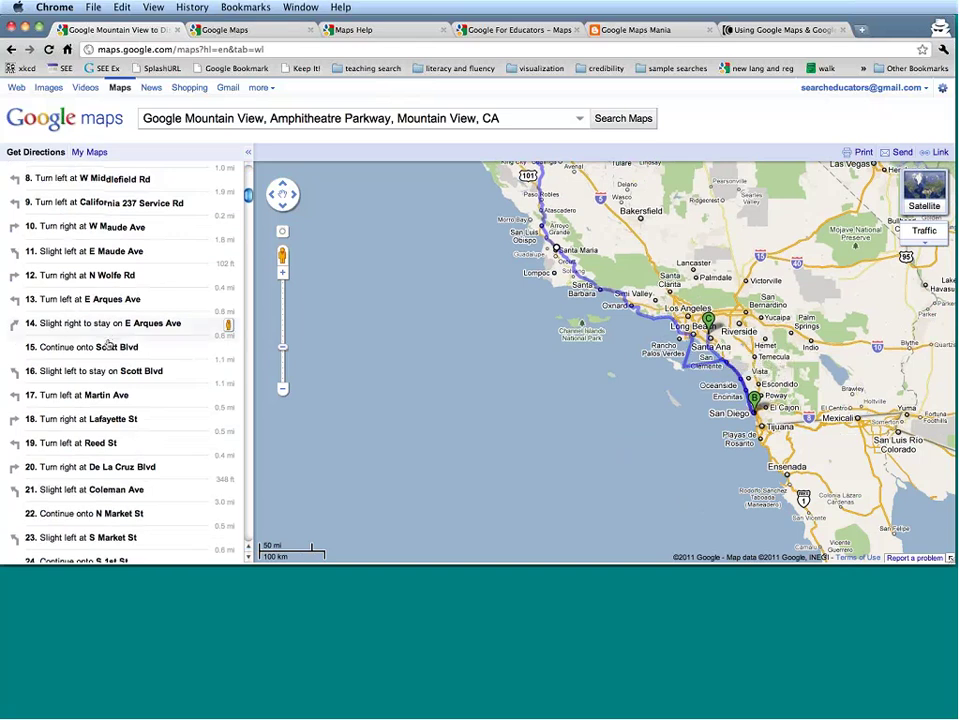
scroll(108, 345, down, 15)
scroll(166, 296, down, 14)
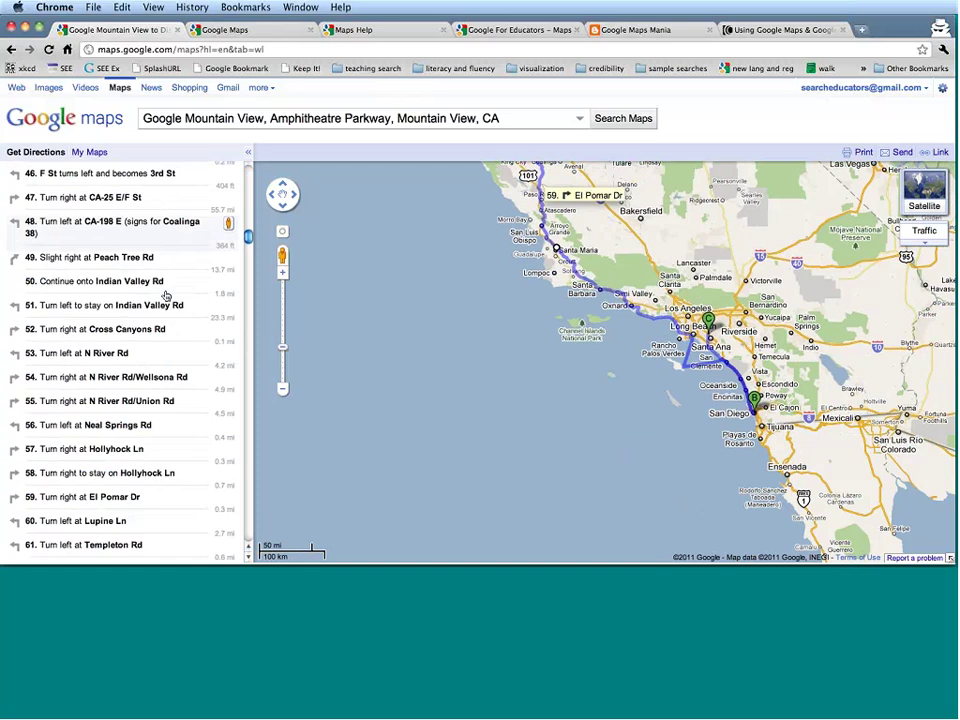
scroll(166, 296, down, 2)
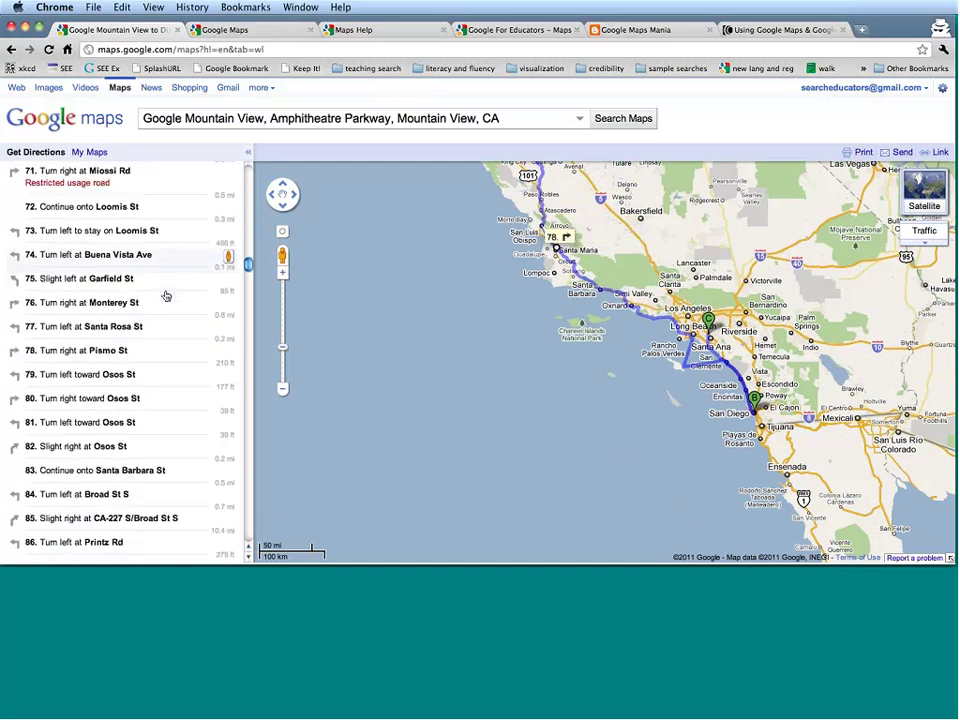
scroll(166, 296, down, 11)
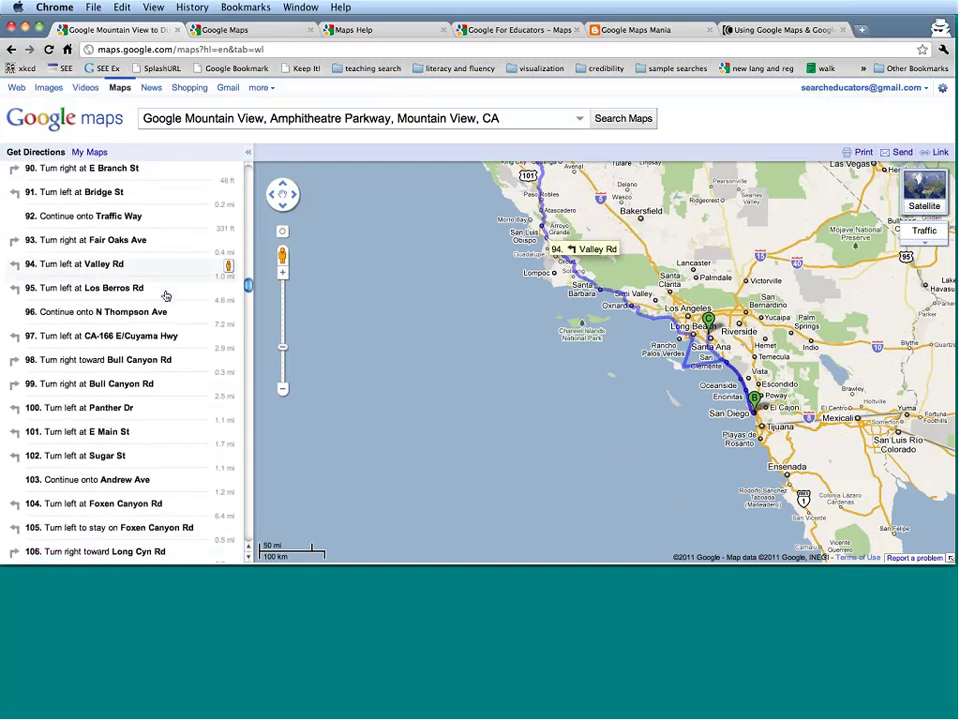
scroll(166, 296, down, 10)
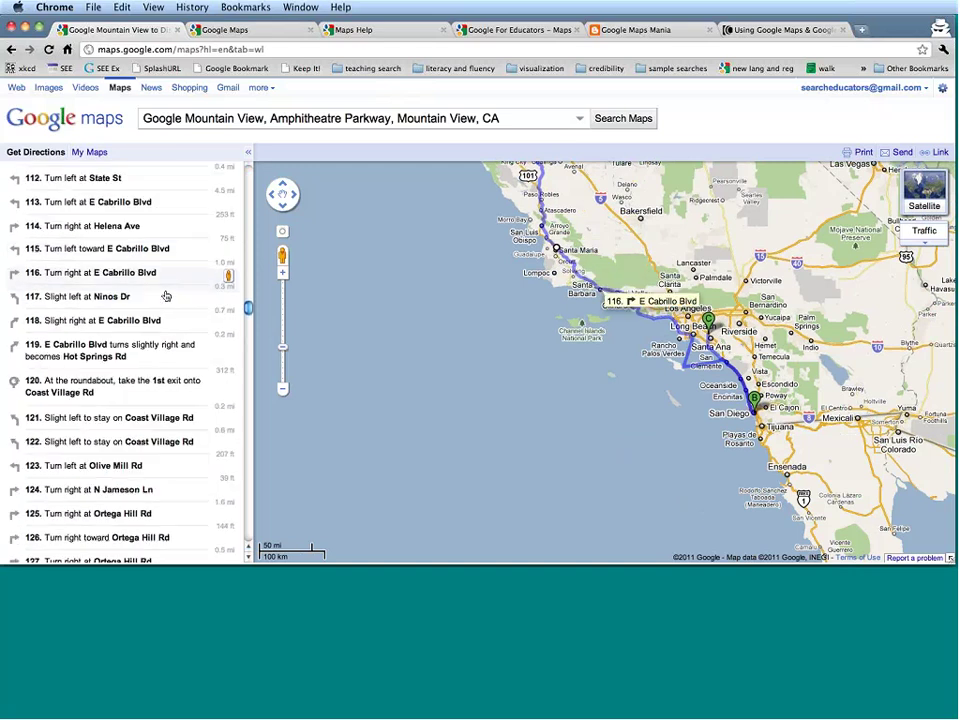
scroll(166, 296, down, 10)
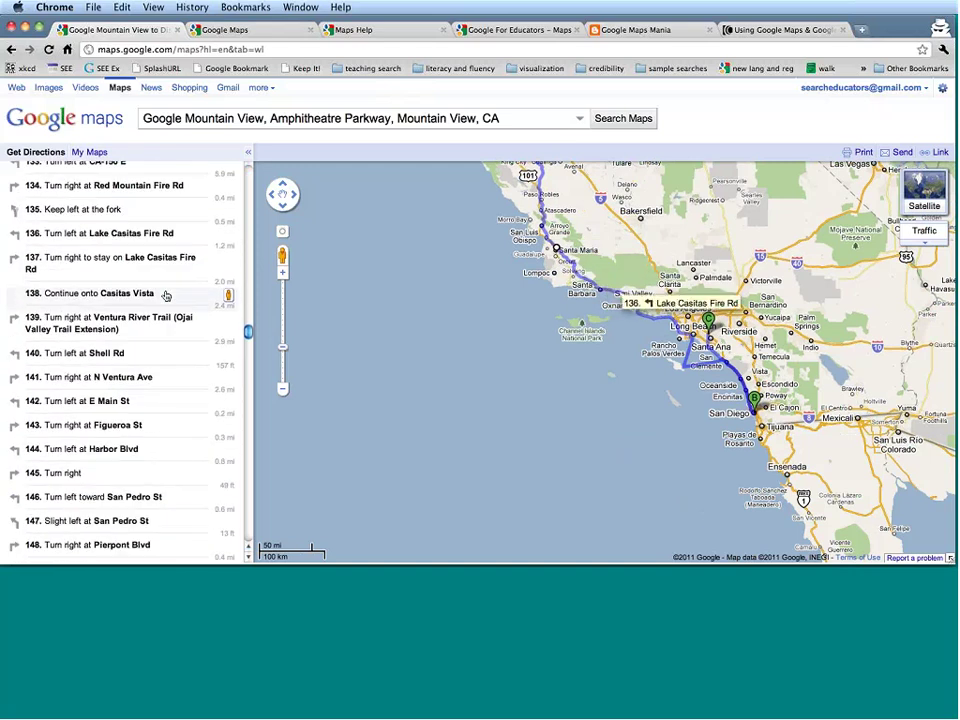
scroll(166, 296, down, 14)
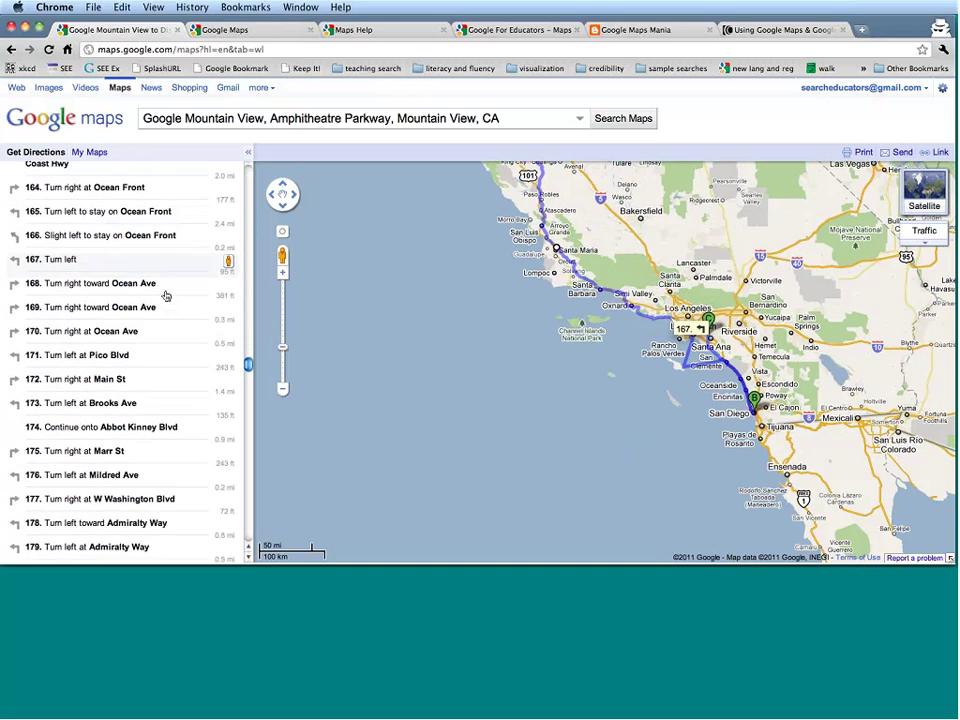
scroll(166, 296, down, 7)
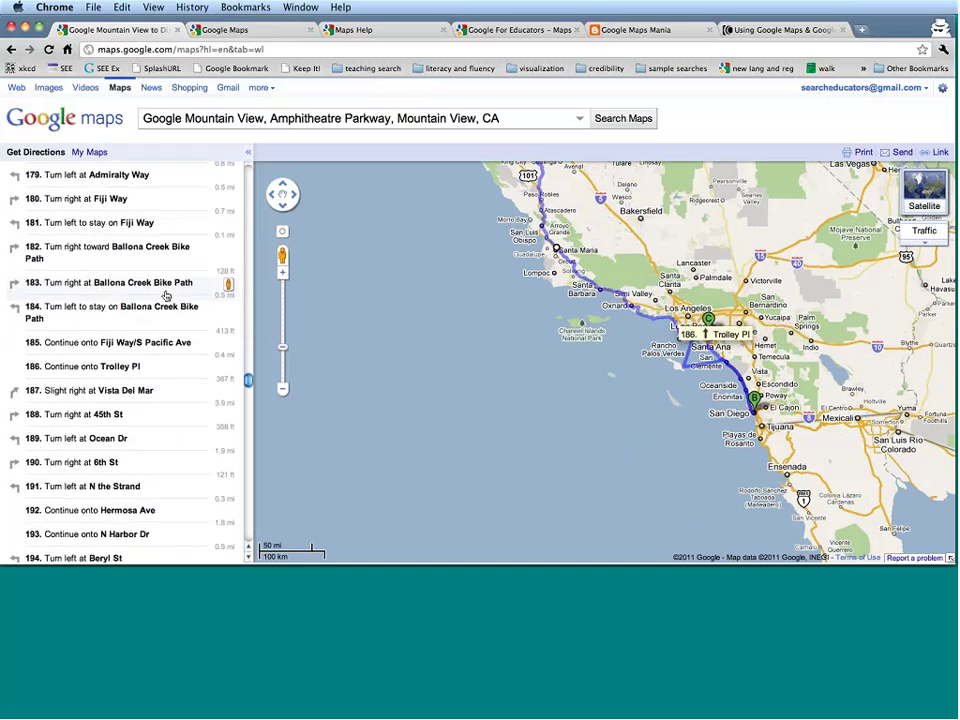
scroll(166, 296, down, 4)
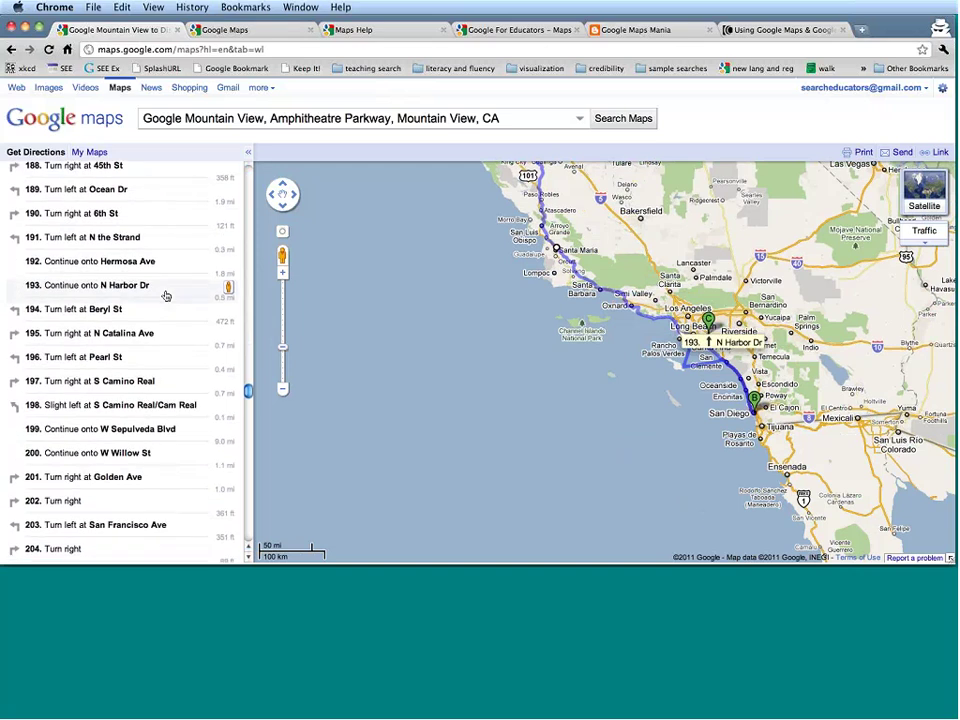
scroll(166, 296, down, 3)
scroll(166, 296, down, 6)
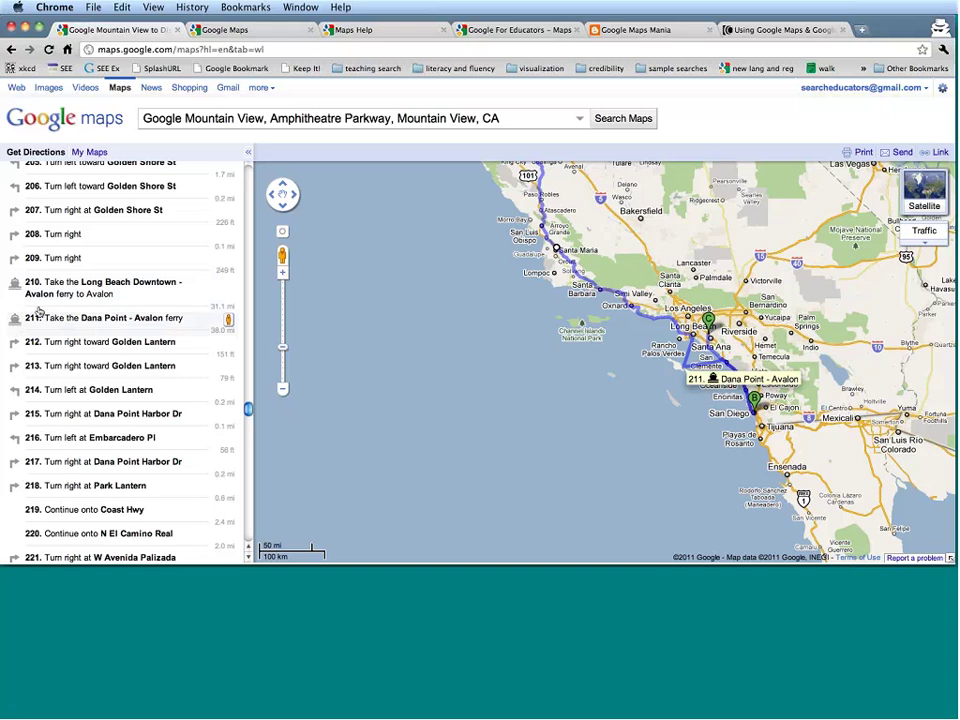
Step: Switch the route to bicycling directions to Disneyland Resort
scroll(168, 308, up, 15)
scroll(168, 308, up, 20)
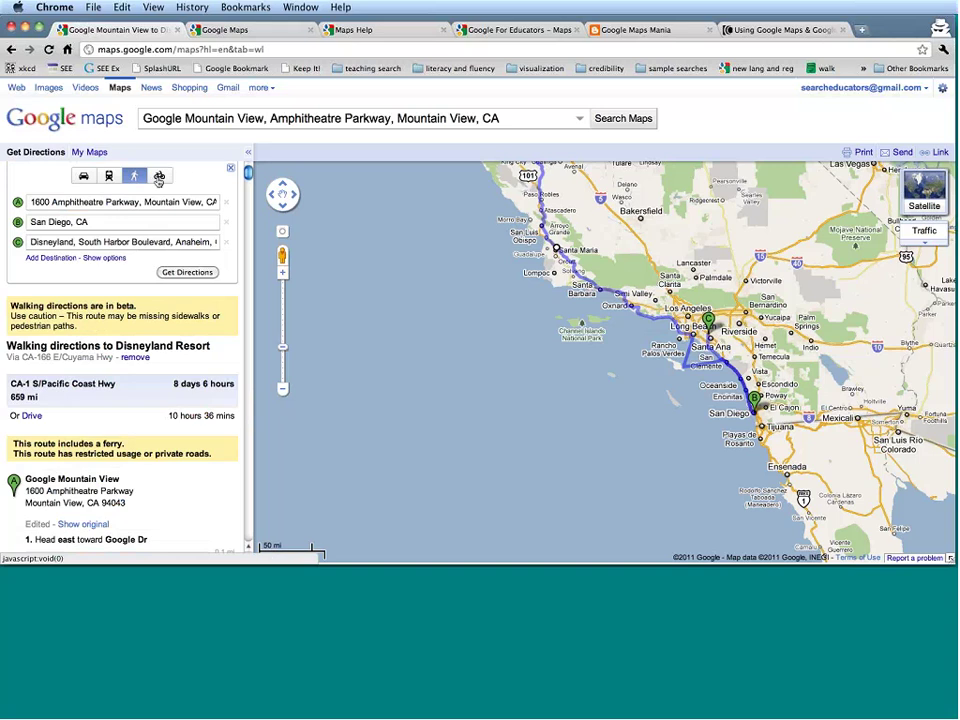
click(158, 177)
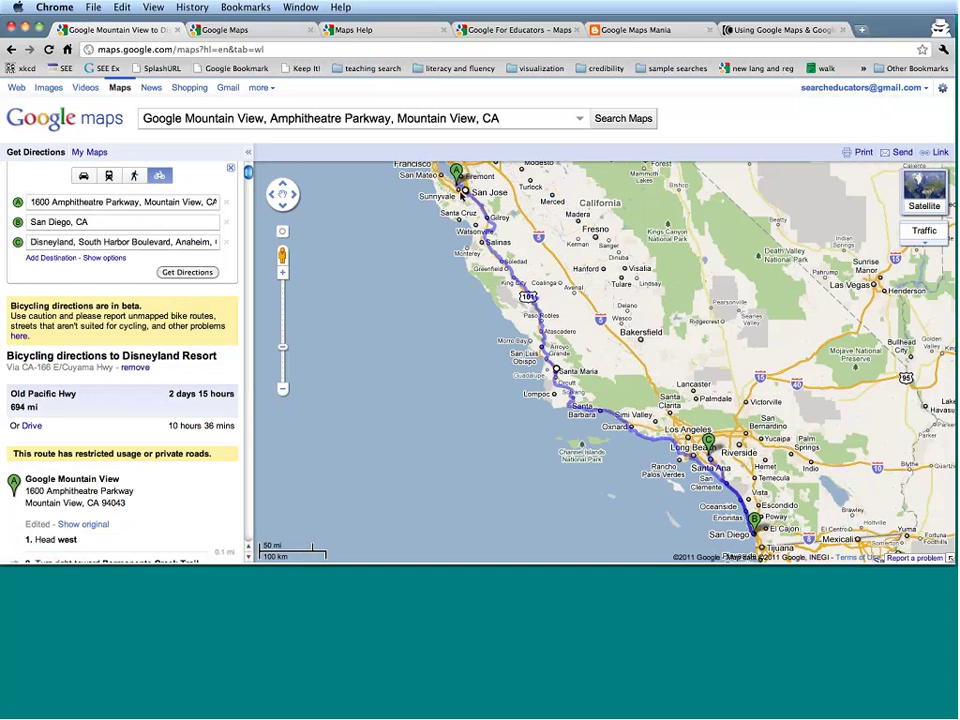
Step: Zoom and pan the map to a close, detailed view of the bicycle route at Soledad
scroll(461, 193, up, 3)
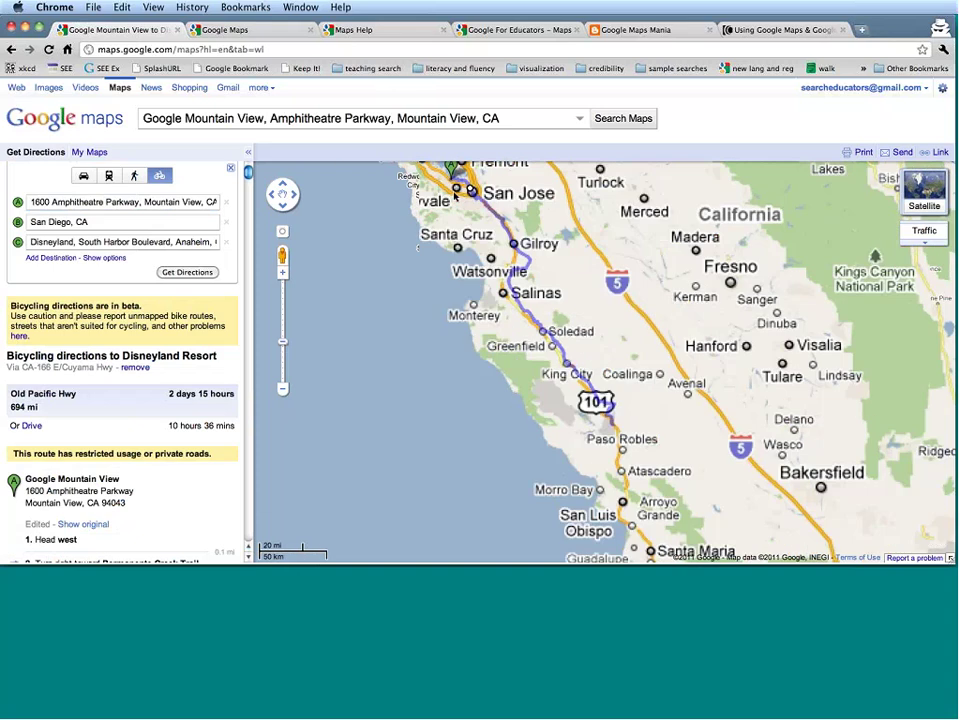
click(284, 287)
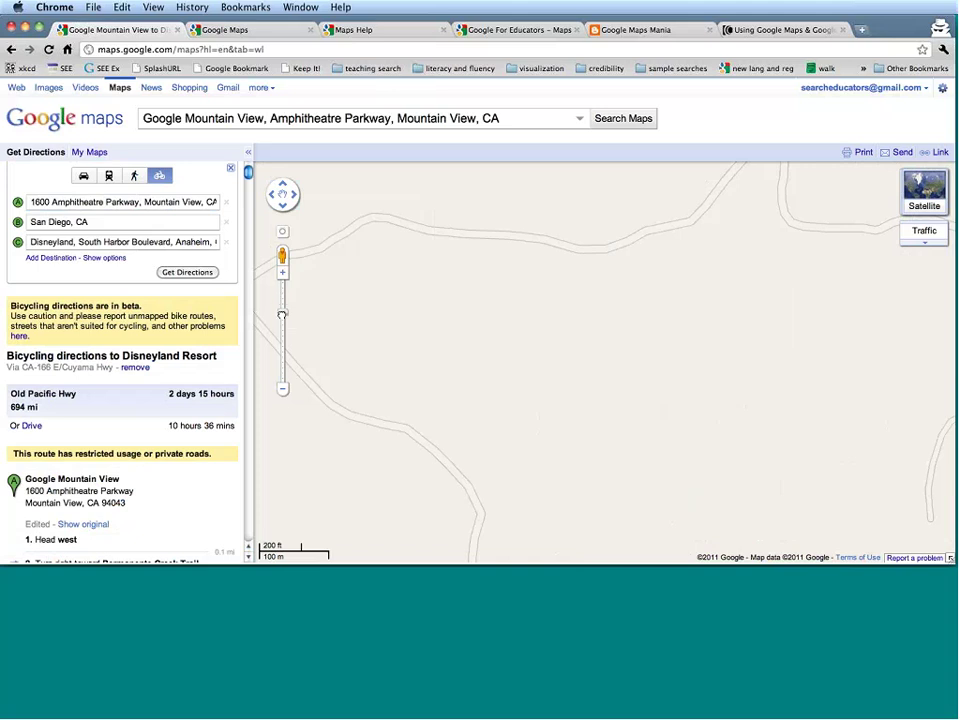
click(282, 315)
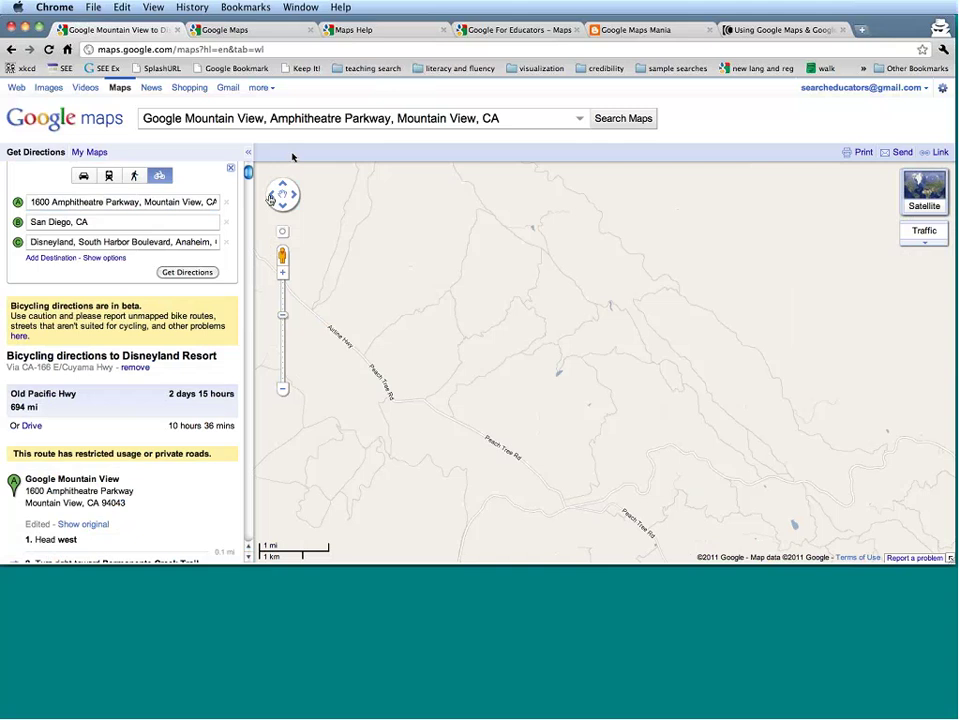
click(271, 195)
click(270, 197)
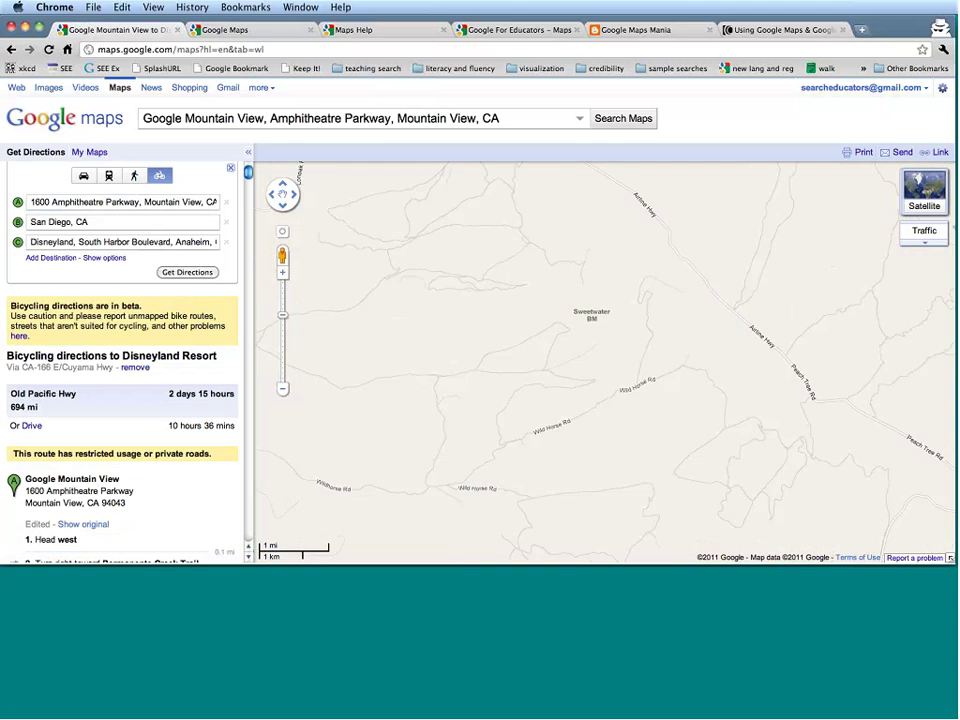
click(282, 330)
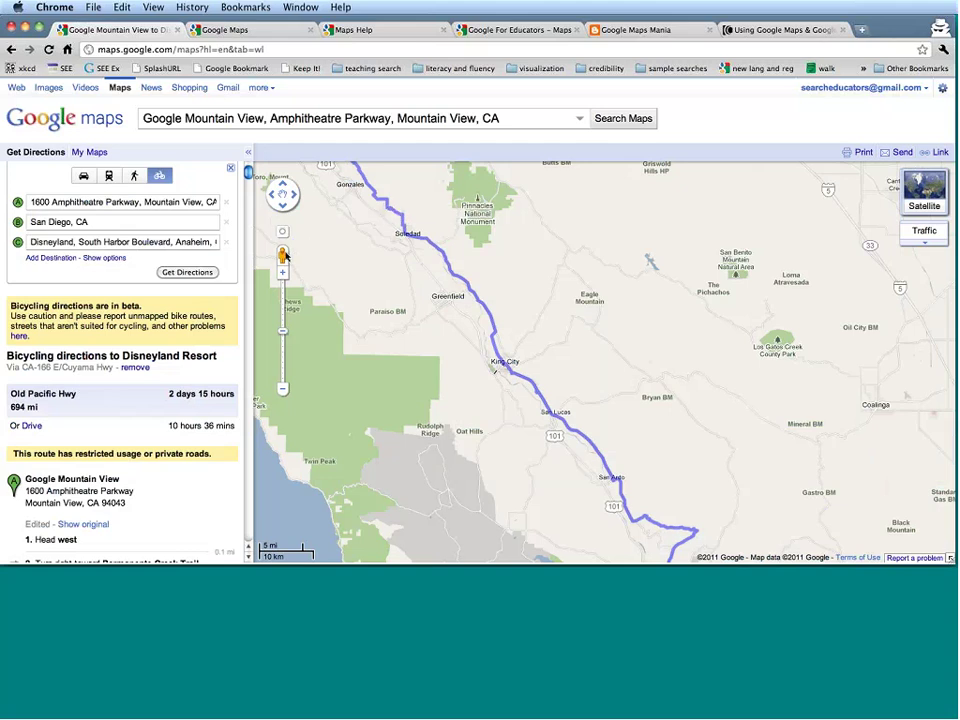
scroll(396, 206, up, 1)
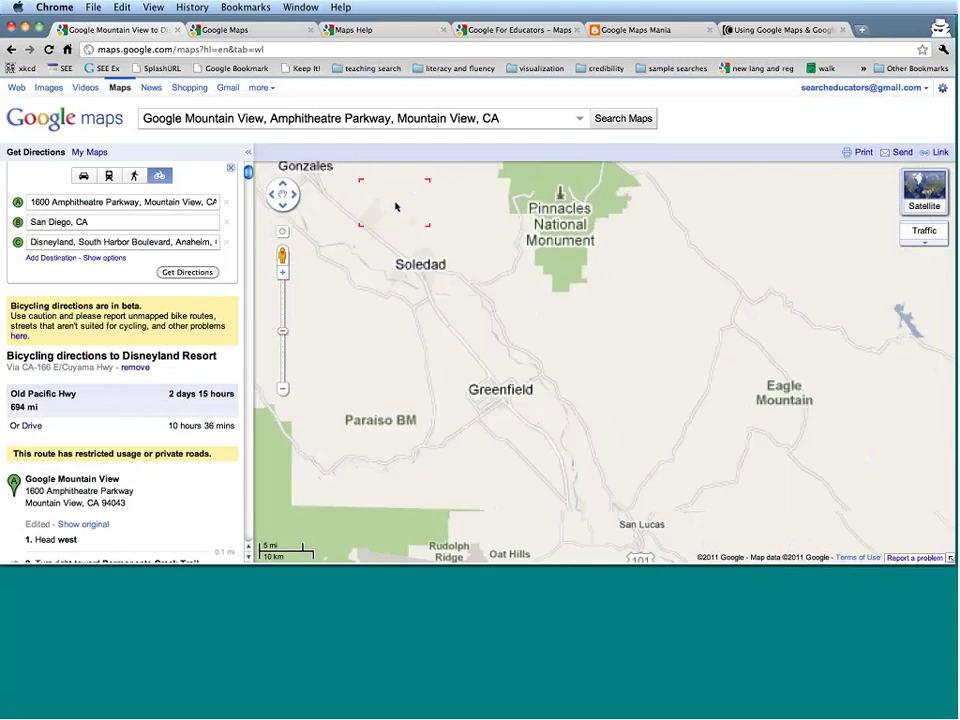
scroll(403, 214, up, 1)
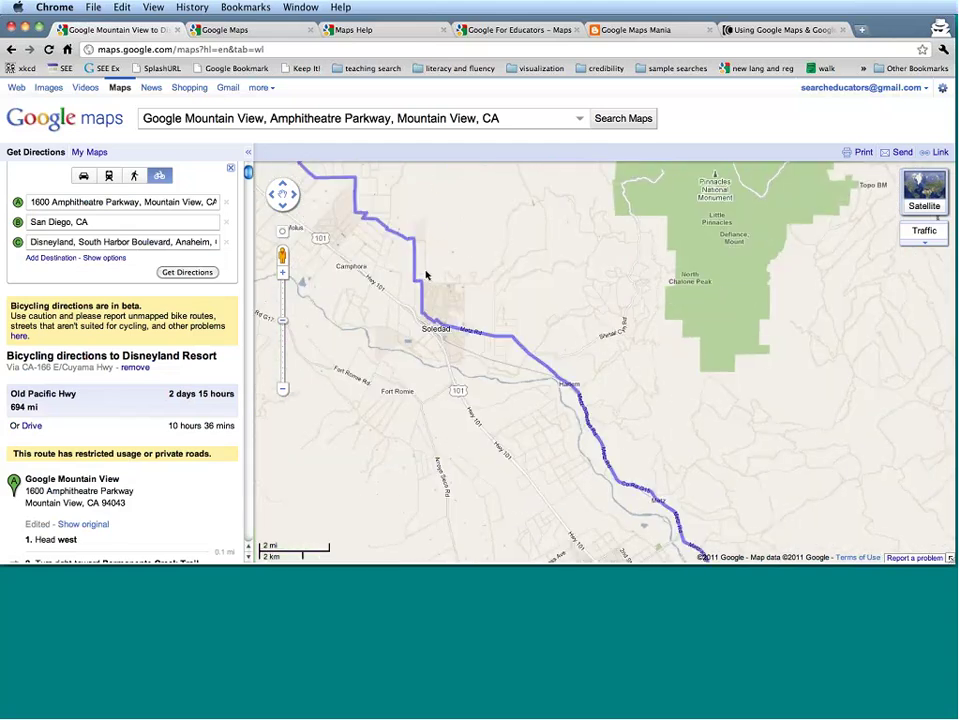
scroll(424, 274, up, 1)
scroll(414, 273, up, 1)
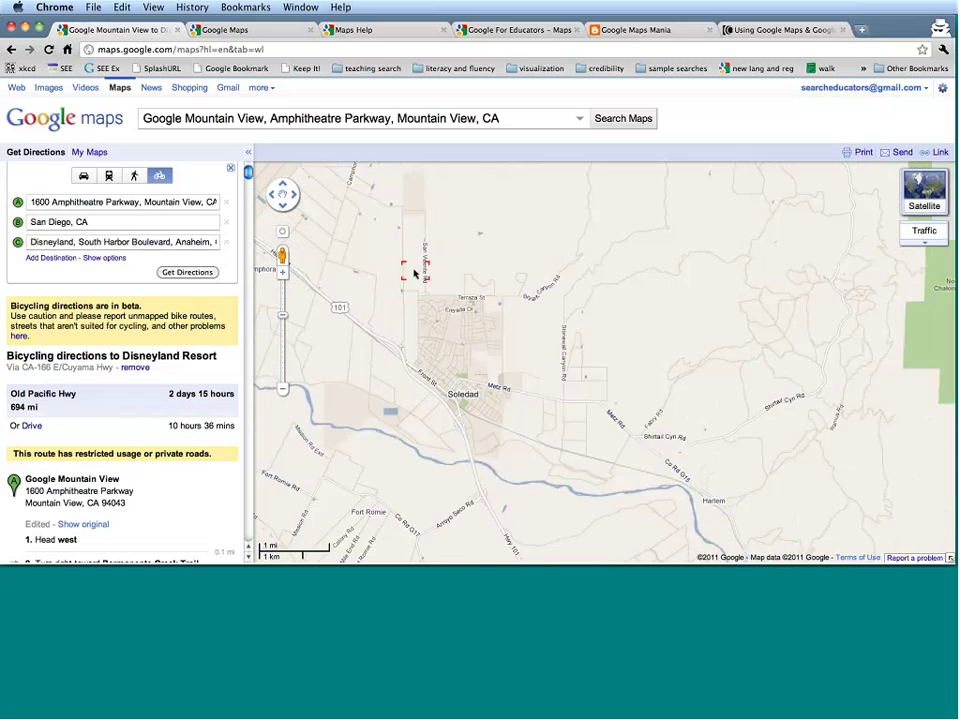
scroll(414, 273, up, 1)
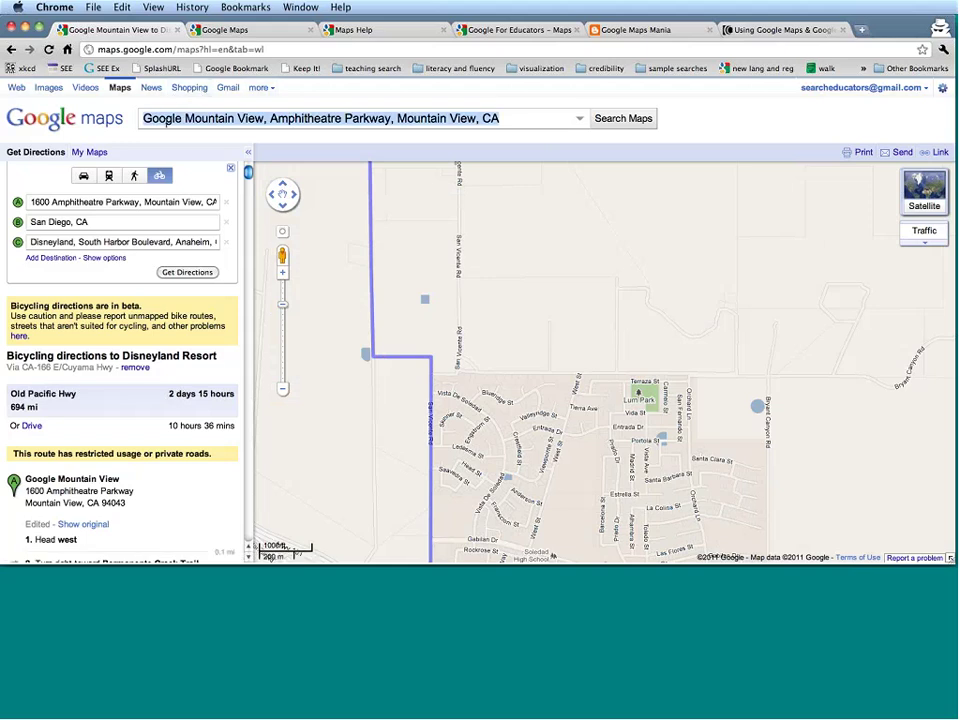
click(166, 121)
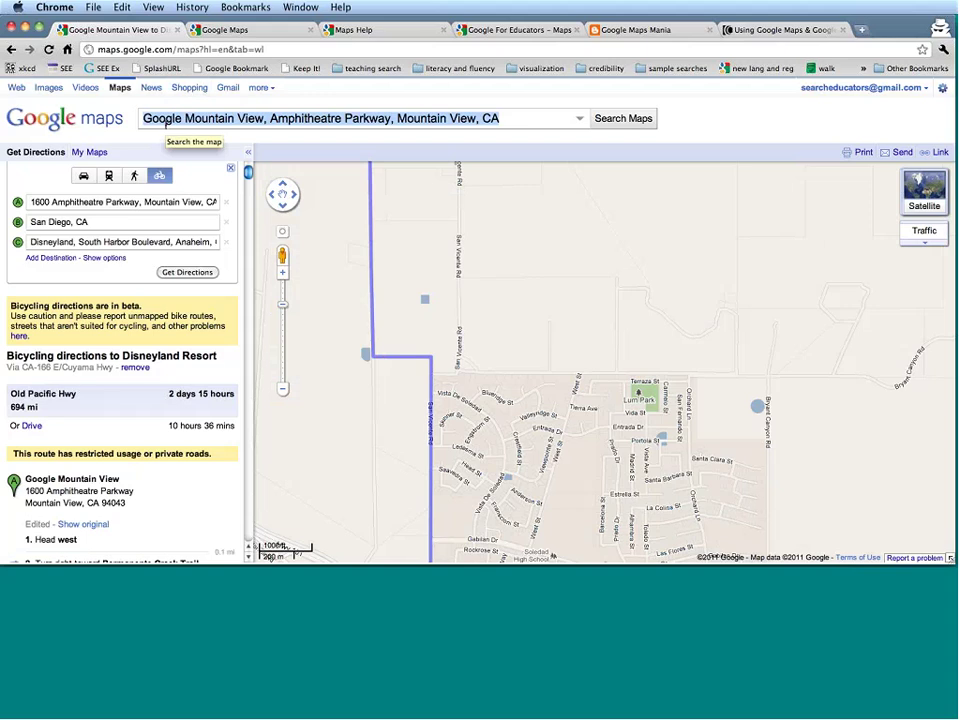
Step: Replace the search with 'shakespeare and company, paris france' and run it
click(166, 122)
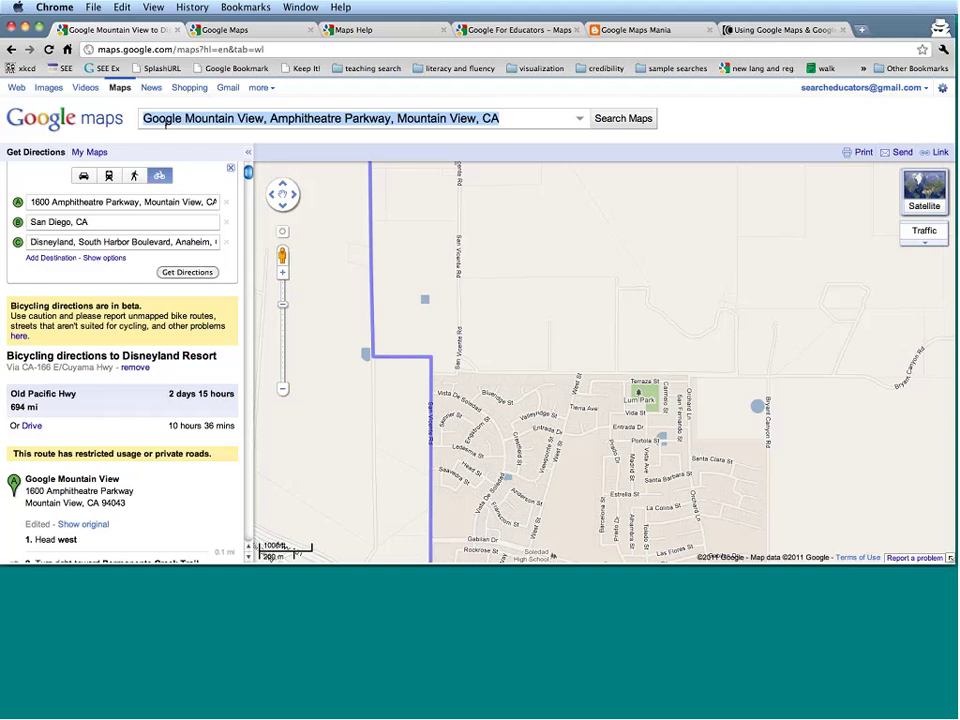
key(BackSpace)
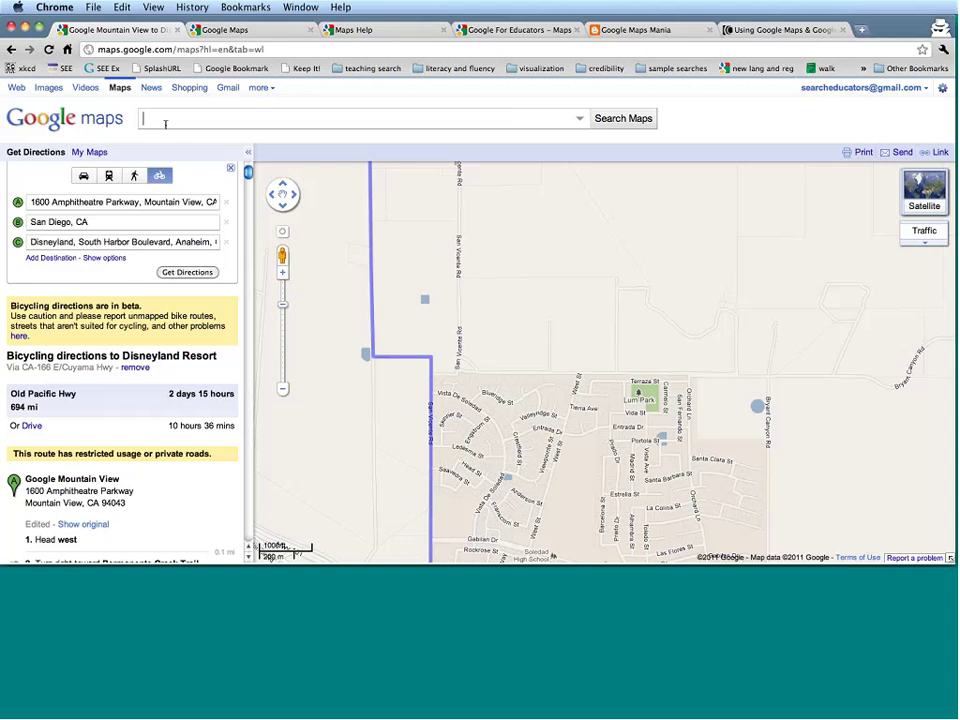
text(shake)
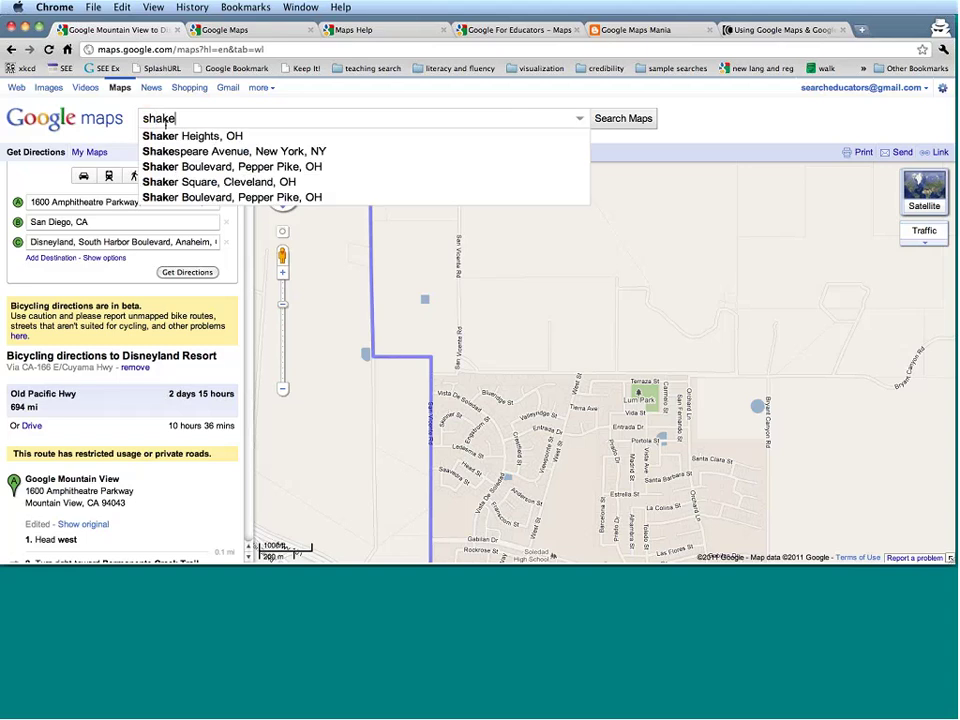
text(speare and company)
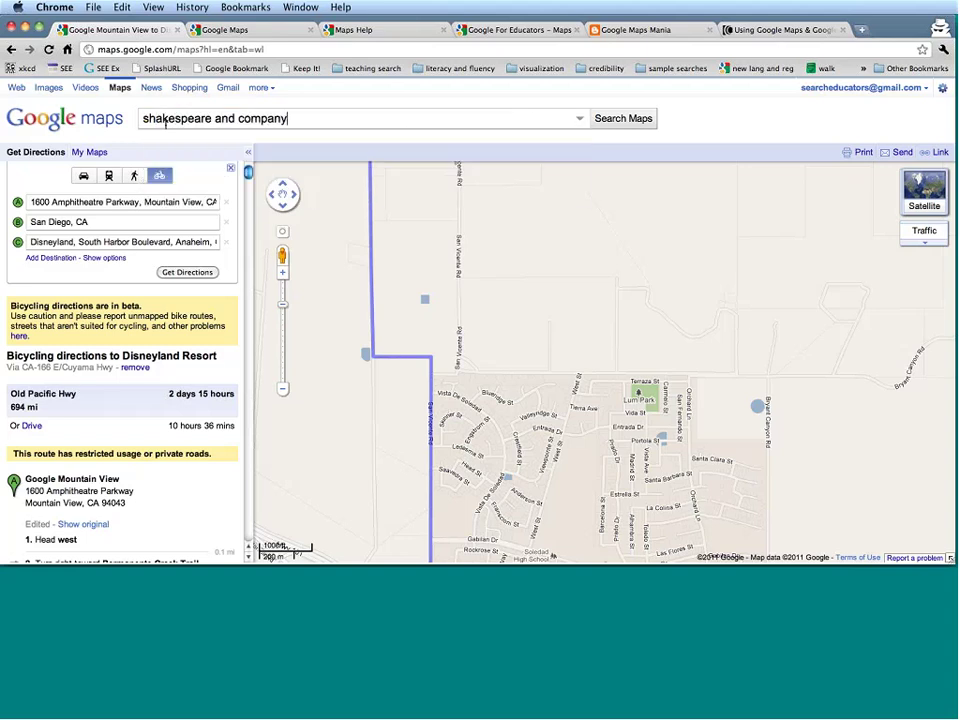
text(, paris france)
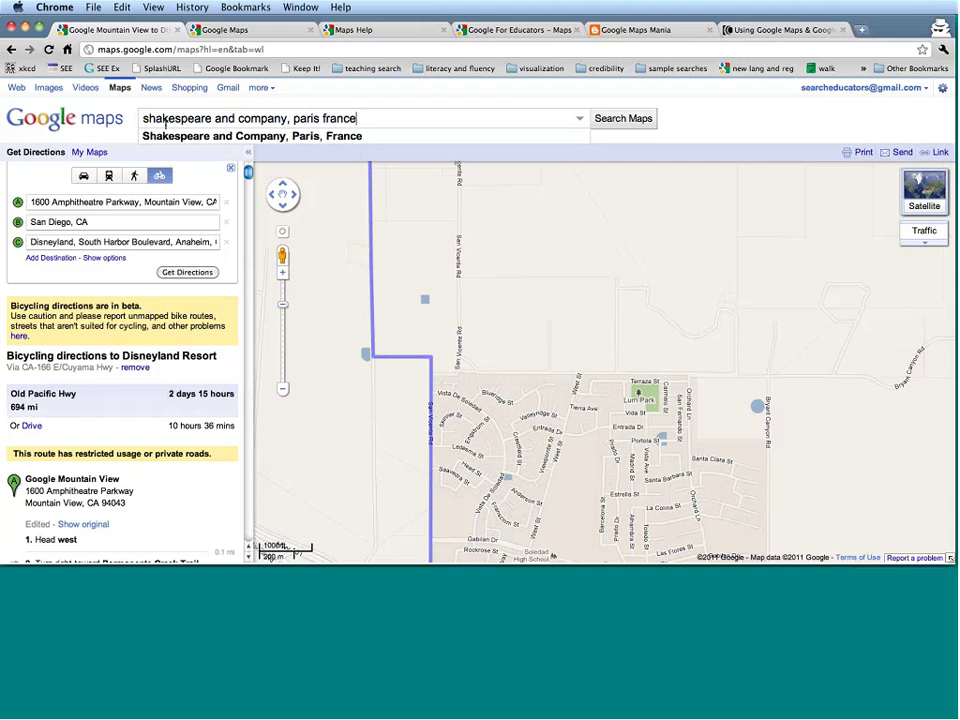
key(Return)
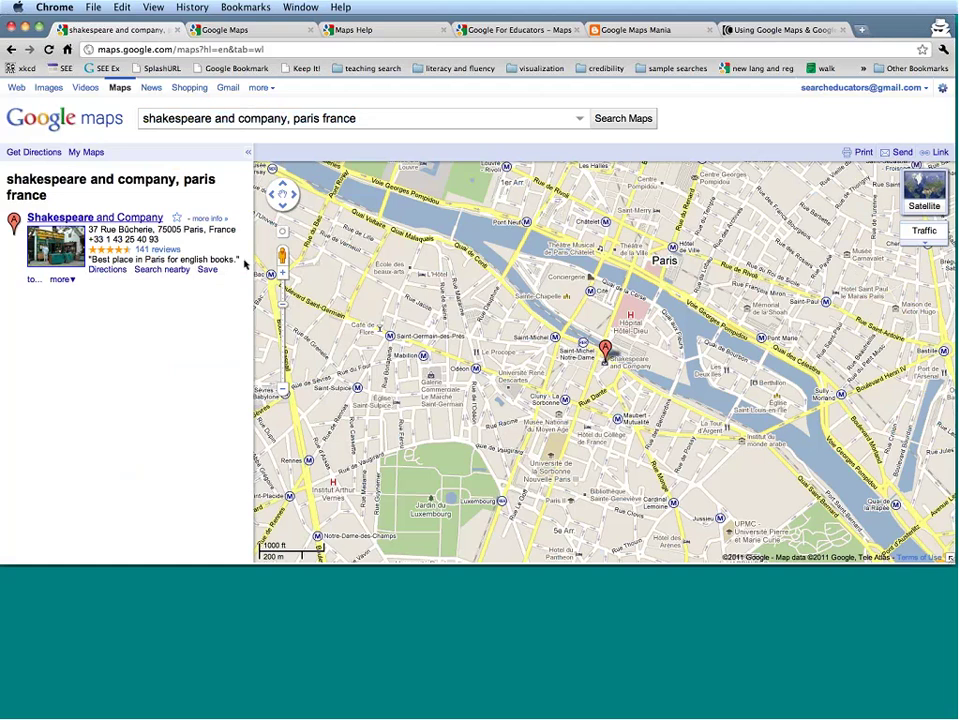
Step: Open Street View of the Shakespeare and Company storefront on Rue de la Bûcherie
click(61, 280)
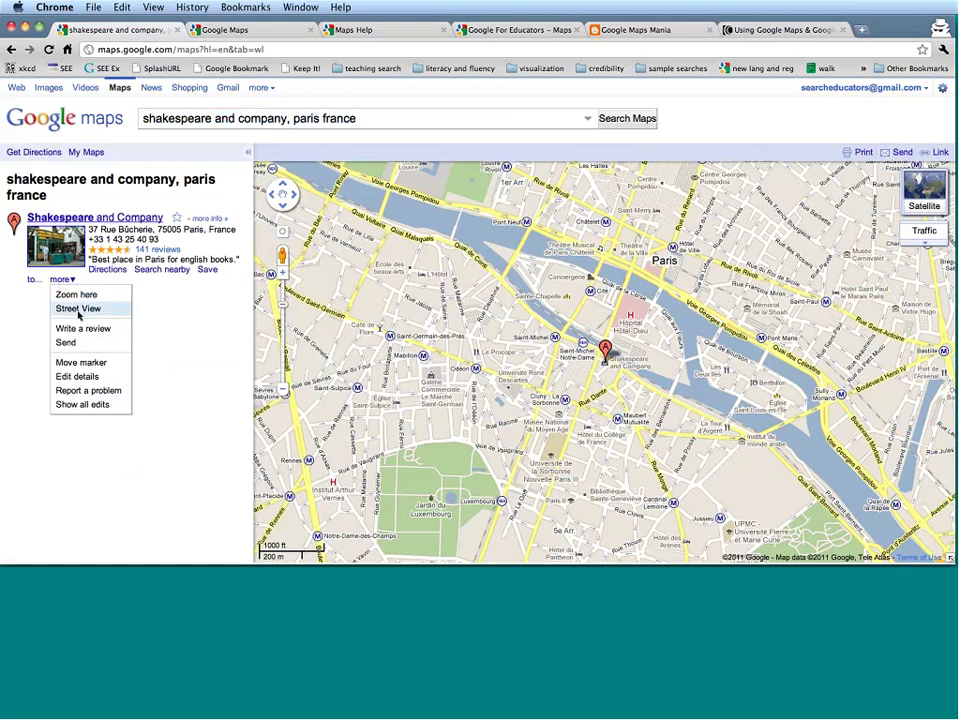
click(219, 298)
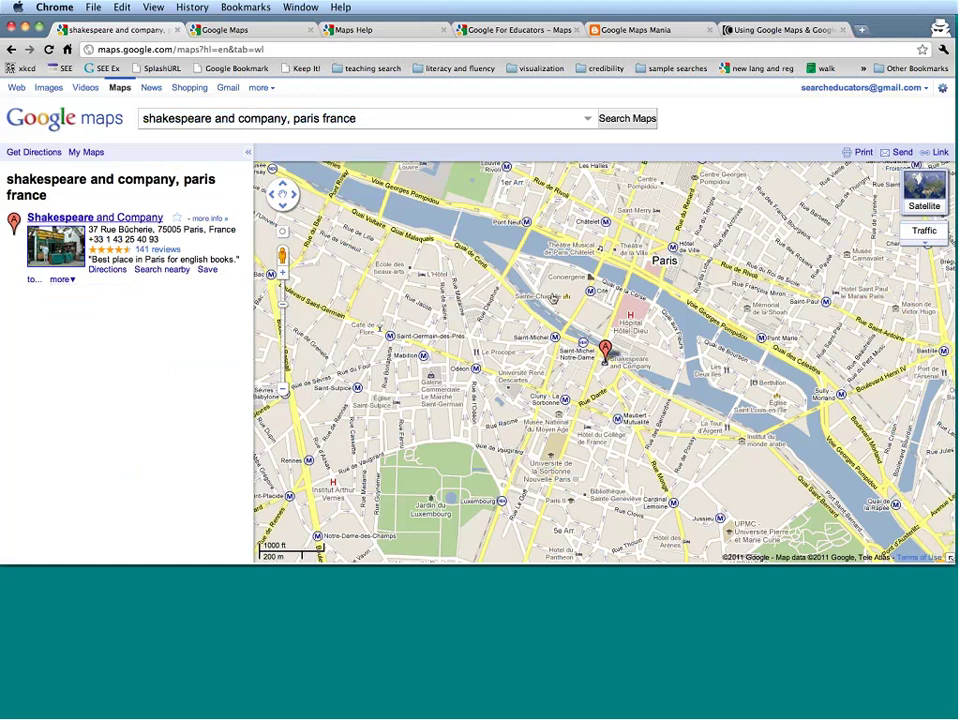
click(605, 350)
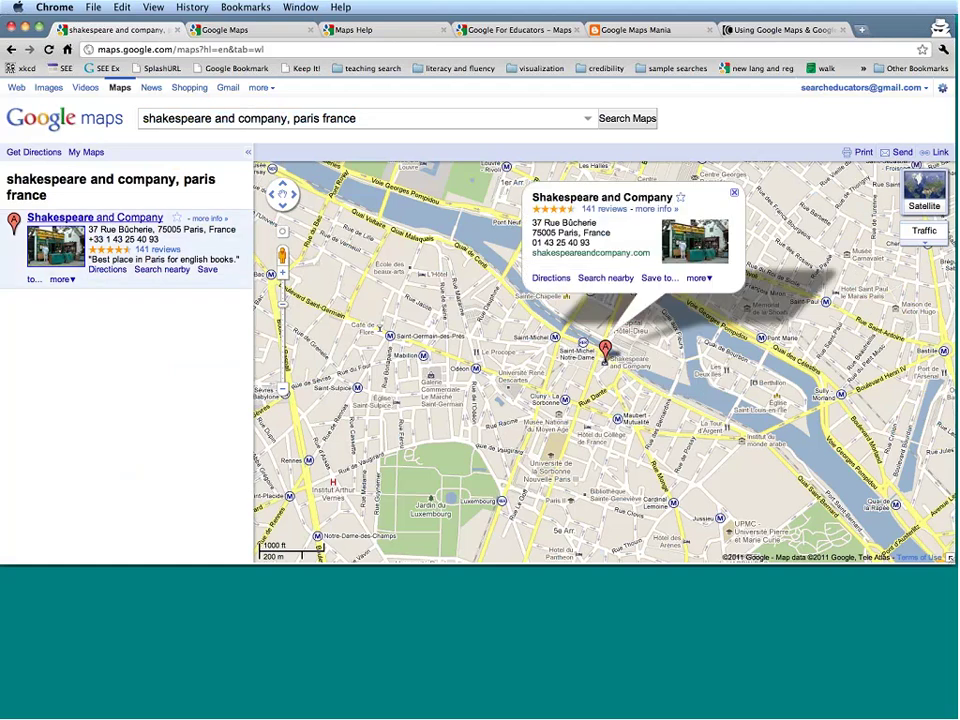
click(698, 278)
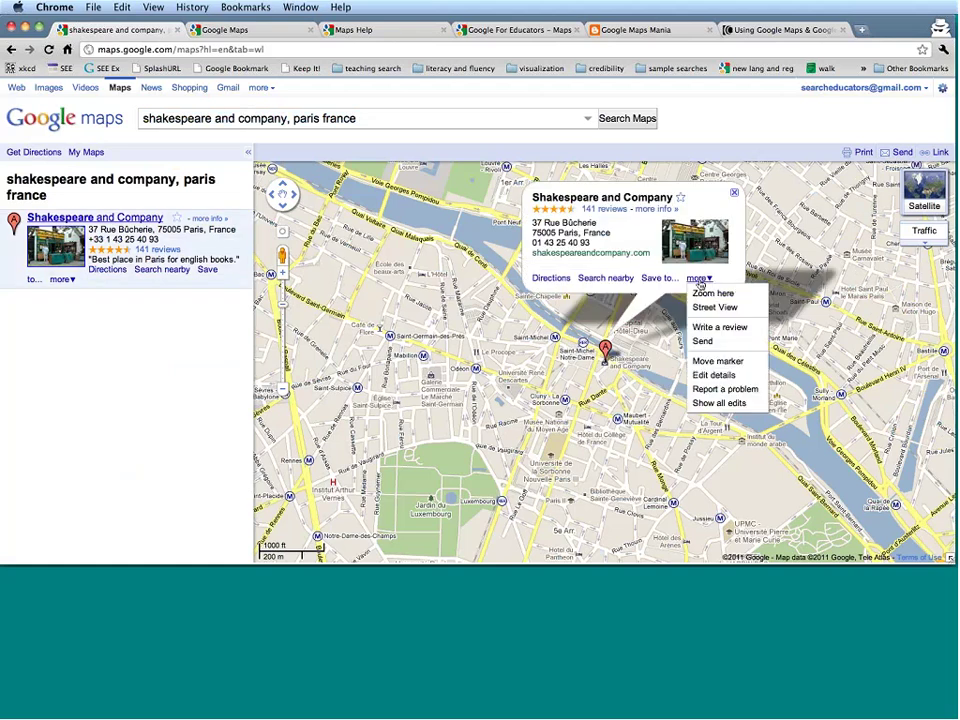
click(725, 310)
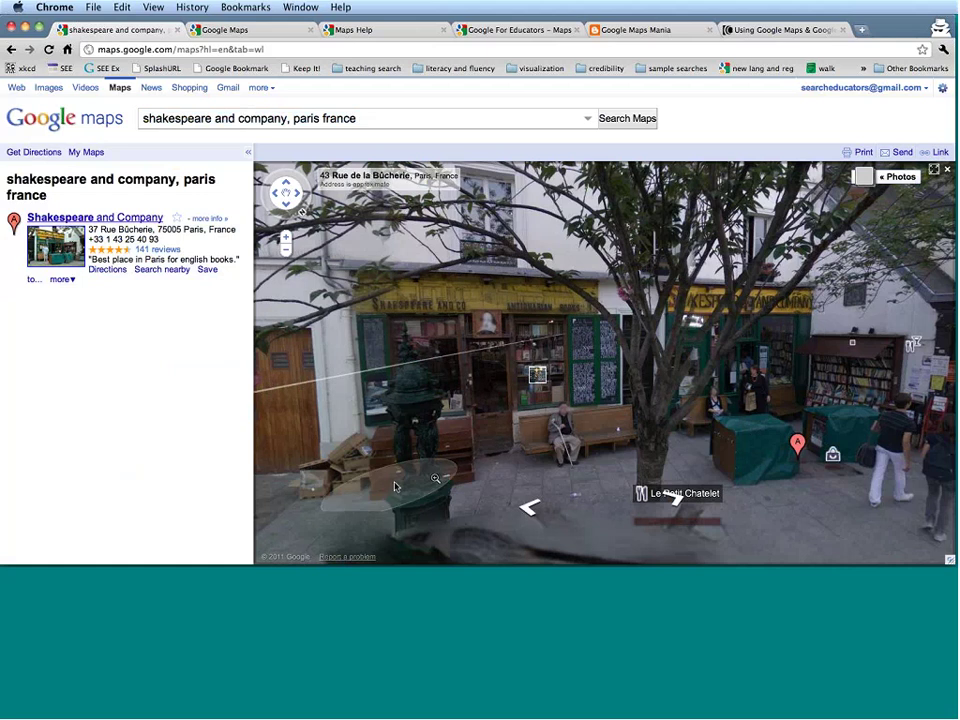
Step: Walk down Rue de la Bûcherie to 25 Quai de Montebello, facing Notre-Dame
click(272, 196)
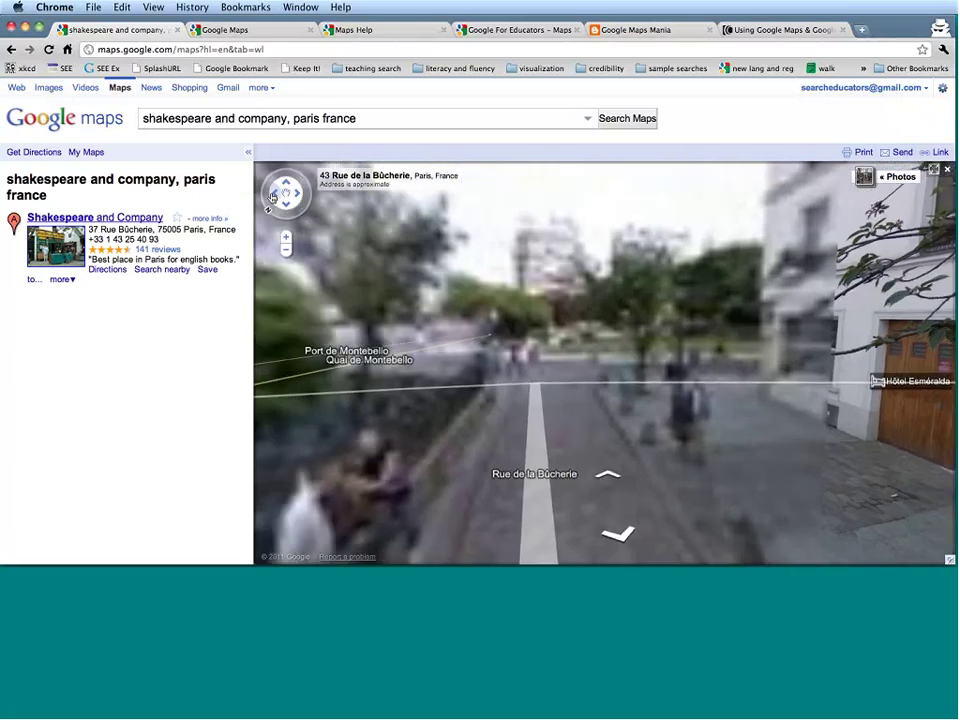
click(295, 196)
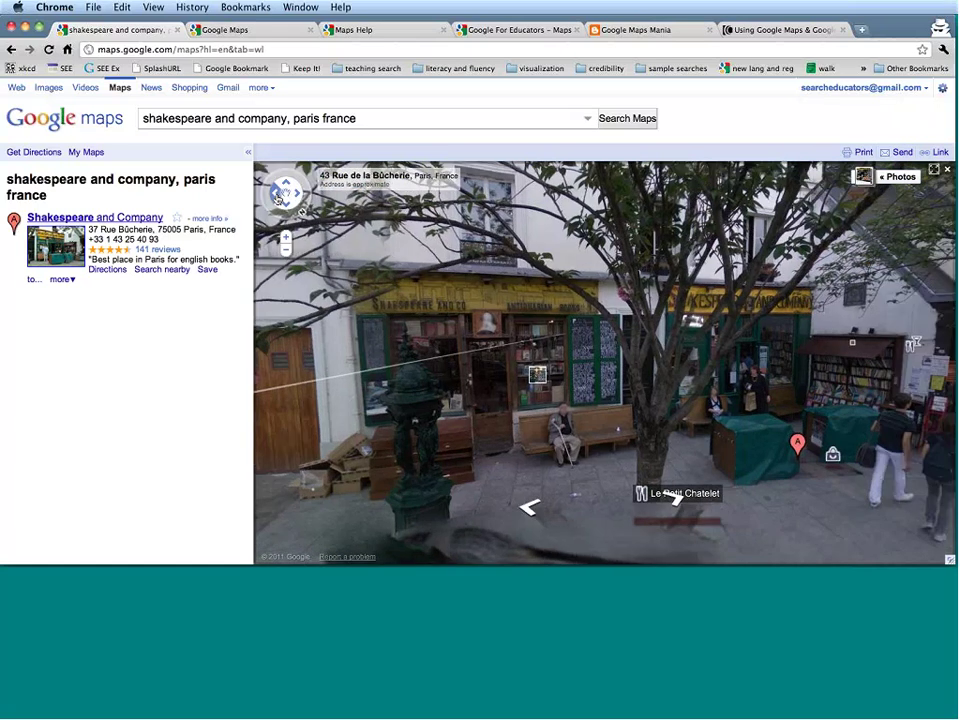
click(280, 193)
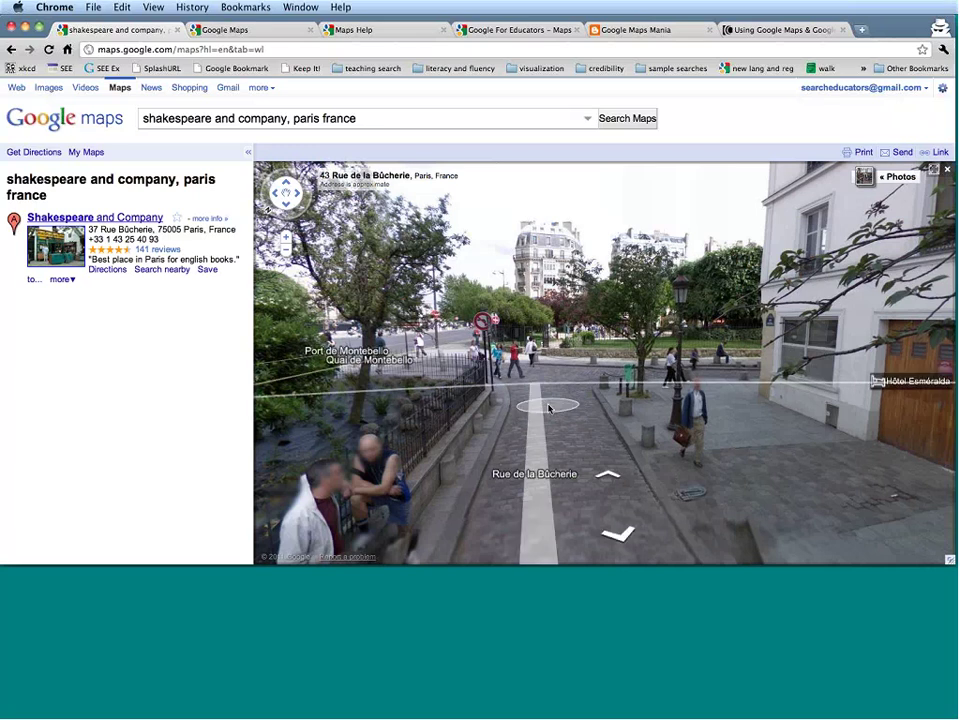
click(548, 407)
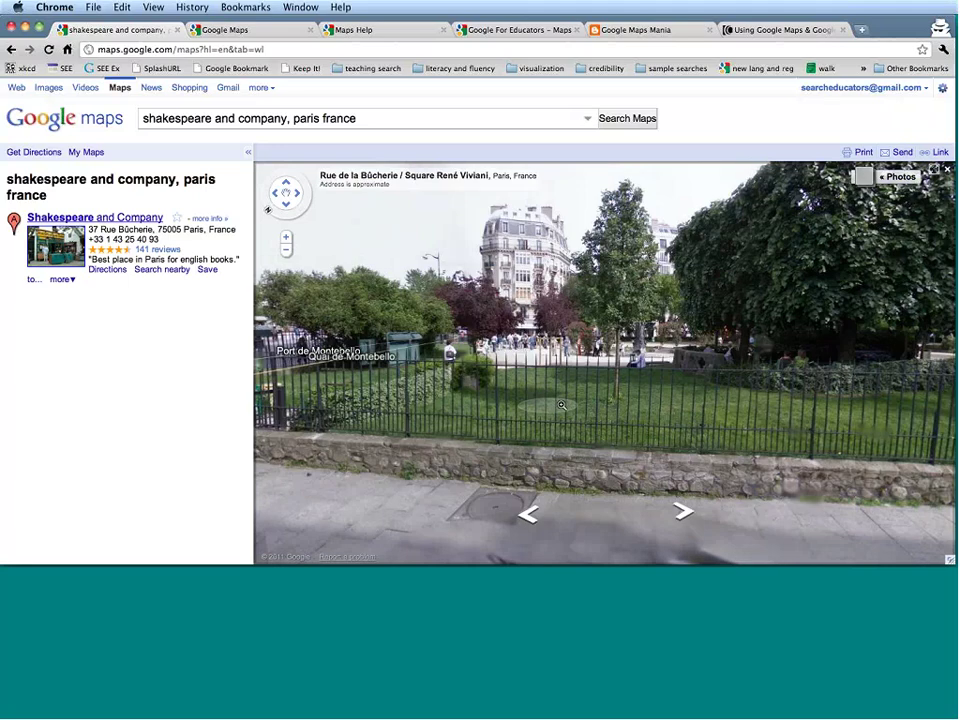
click(276, 195)
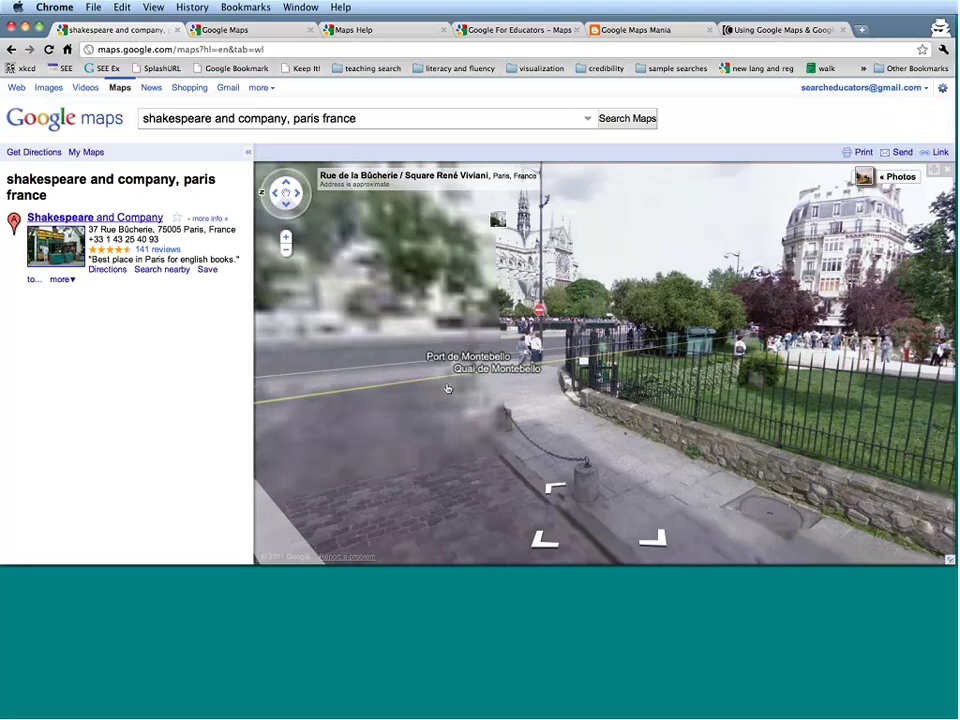
click(404, 418)
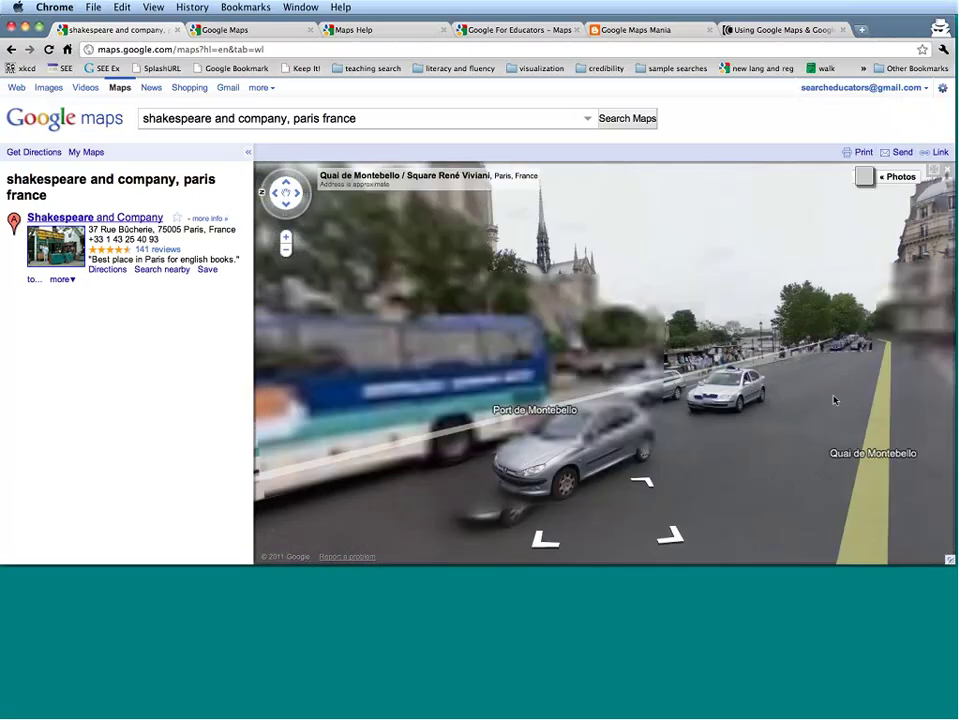
click(838, 403)
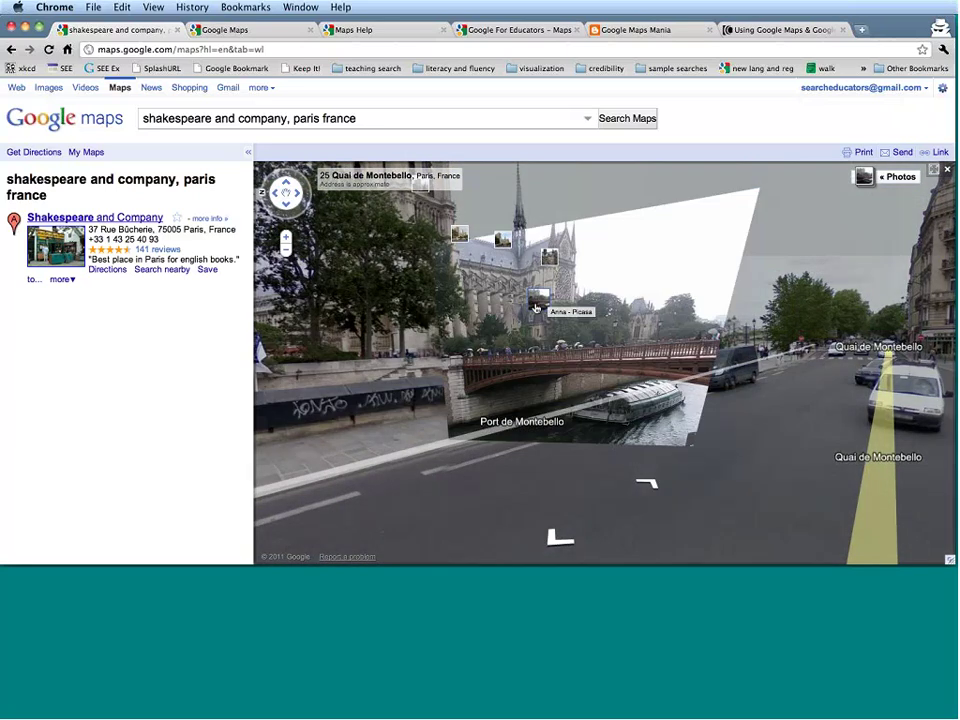
Step: View the shared Notre Dame photo, then exit Street View to the road map
click(537, 304)
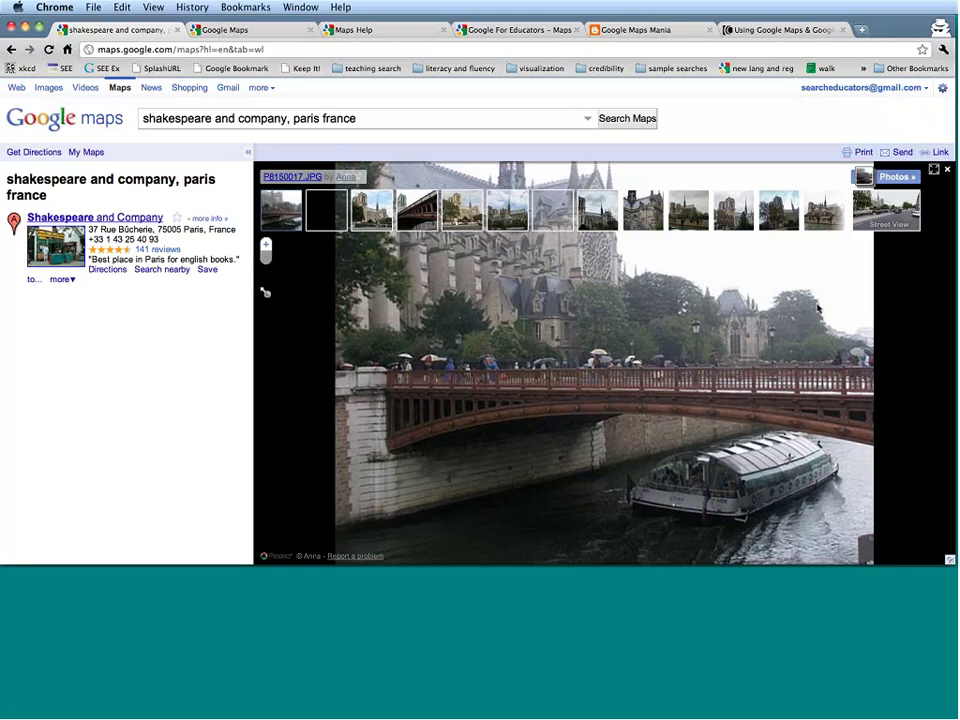
click(947, 172)
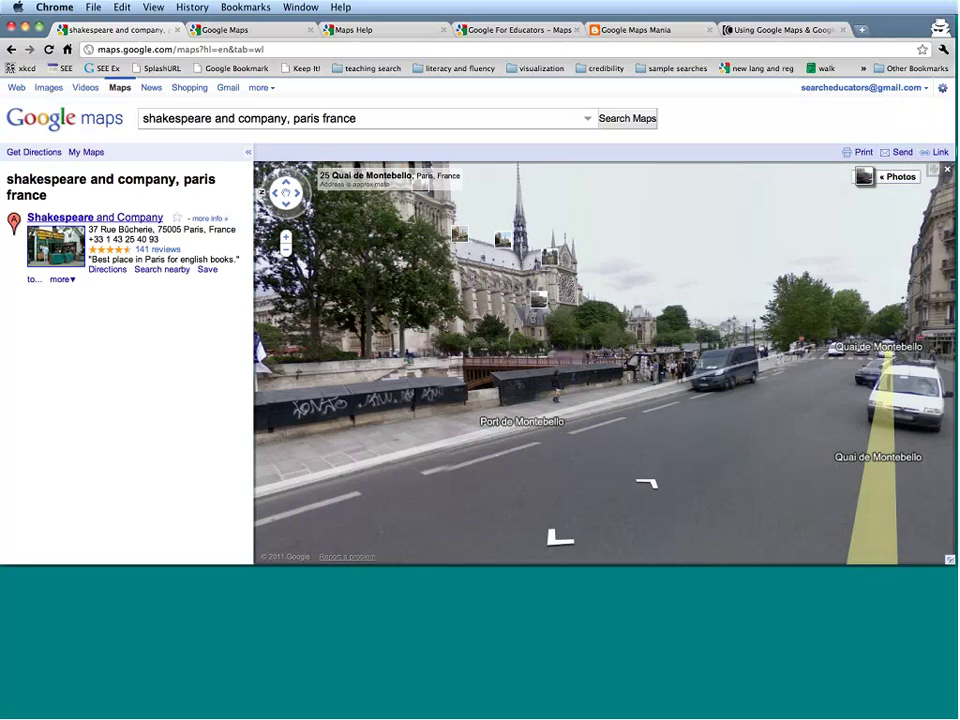
click(947, 171)
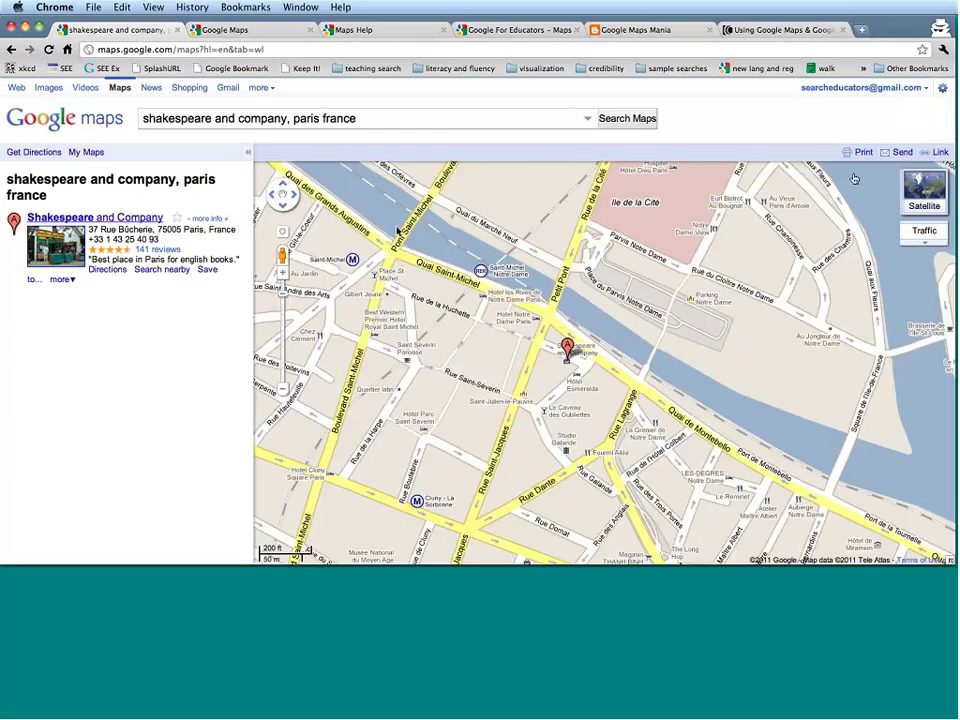
click(286, 120)
drag(286, 120, 140, 118)
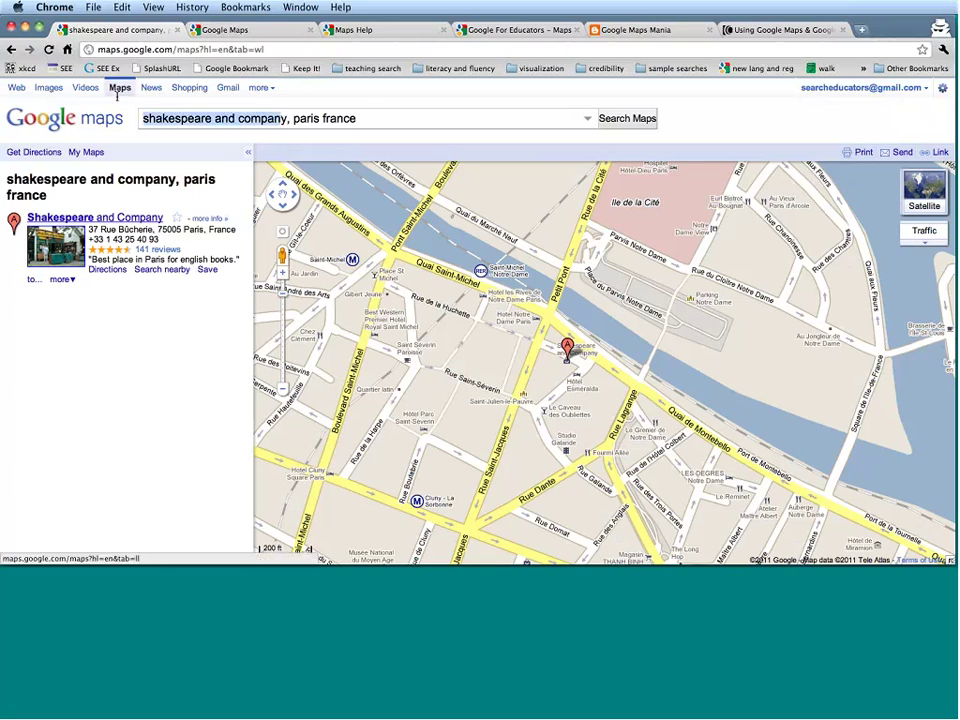
Step: Search for the Eiffel Tower in Paris via the 'eiy' suggestion
text(eiy)
key(Down)
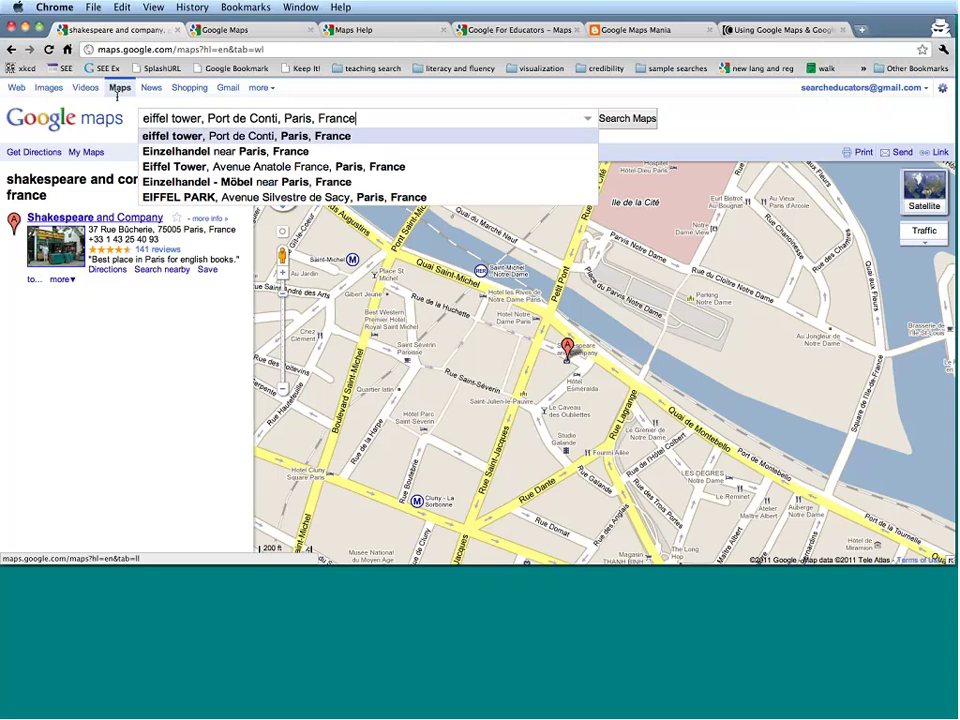
key(Return)
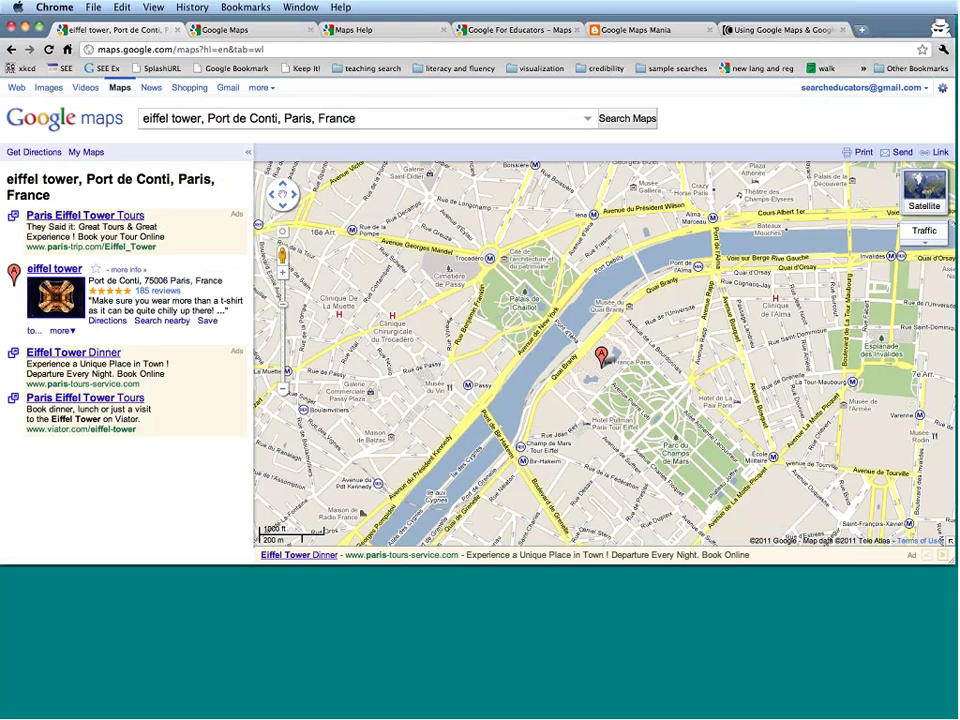
Step: Zoom the map in on the Eiffel Tower grounds, then back out one level
mouse_move(602, 357)
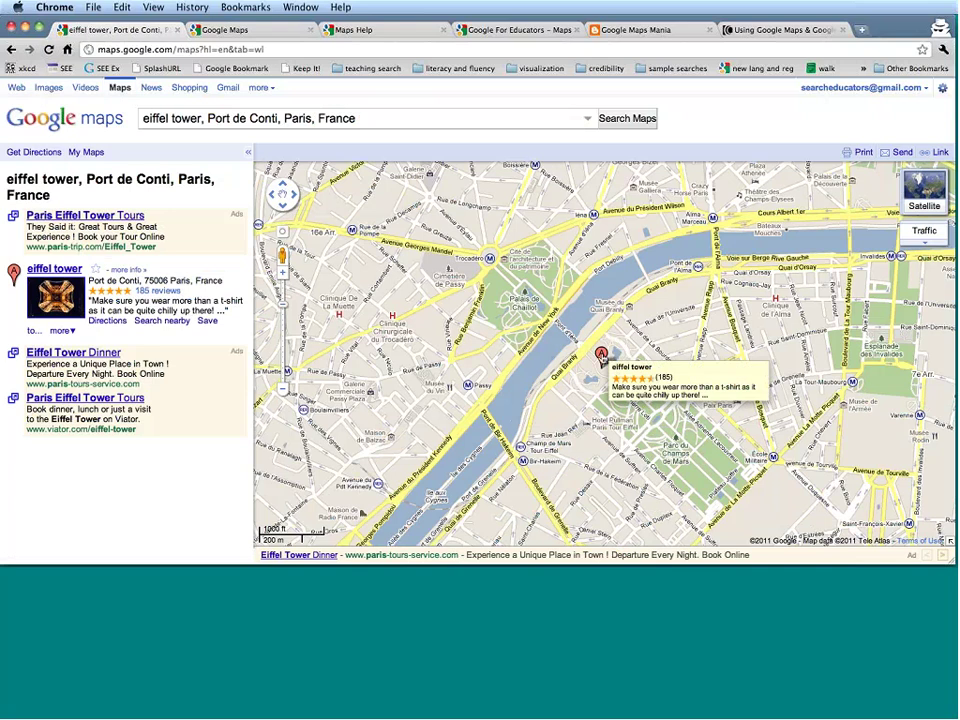
click(602, 357)
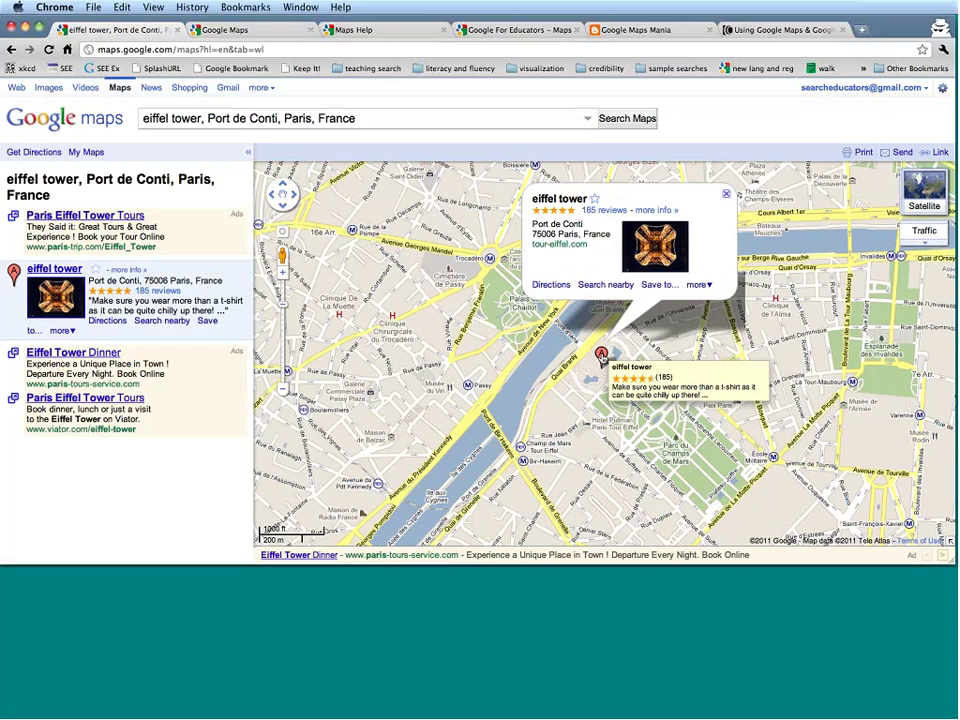
click(699, 285)
click(712, 300)
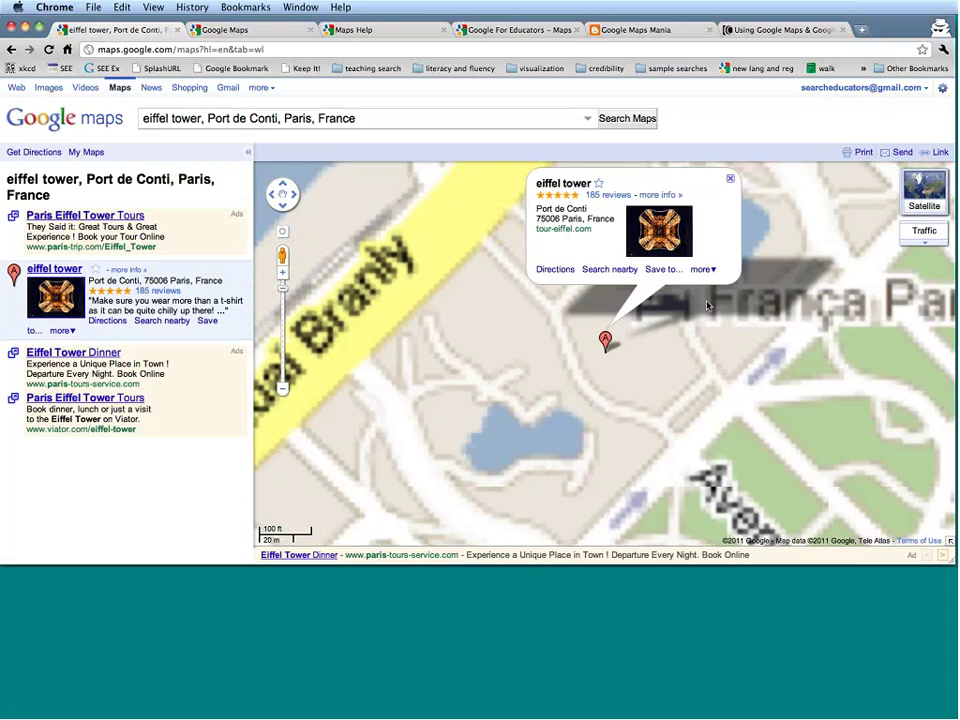
click(731, 181)
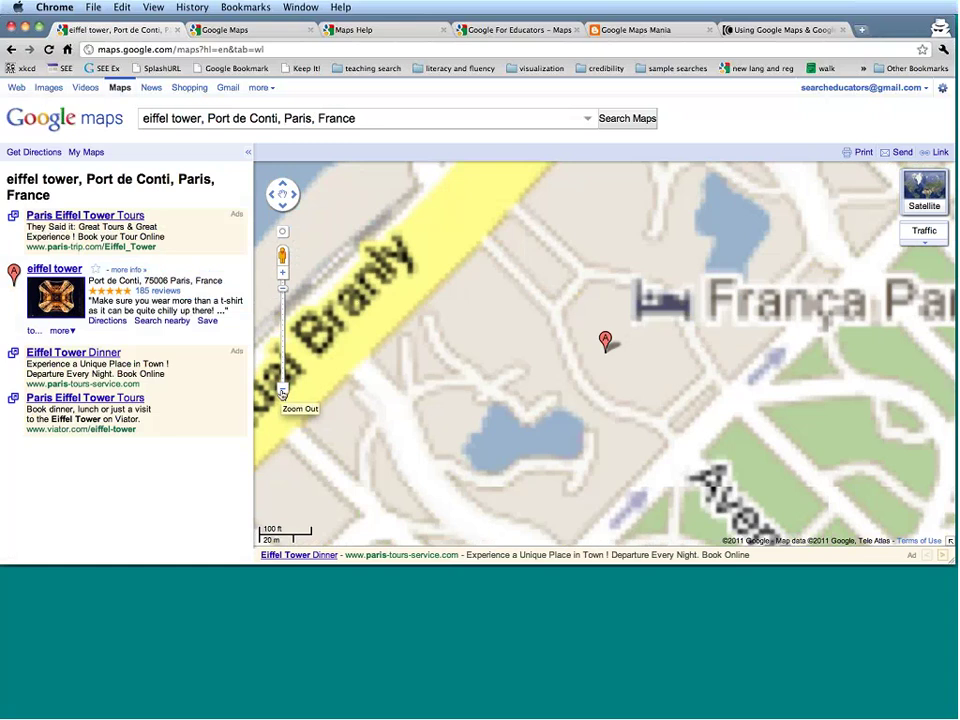
click(282, 392)
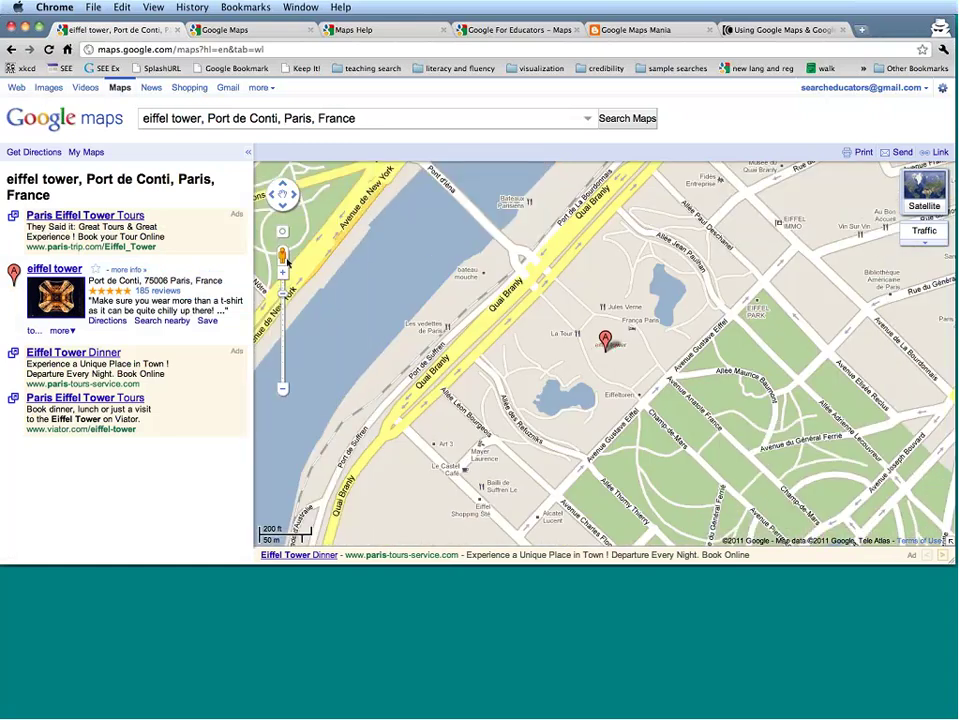
click(605, 340)
click(703, 269)
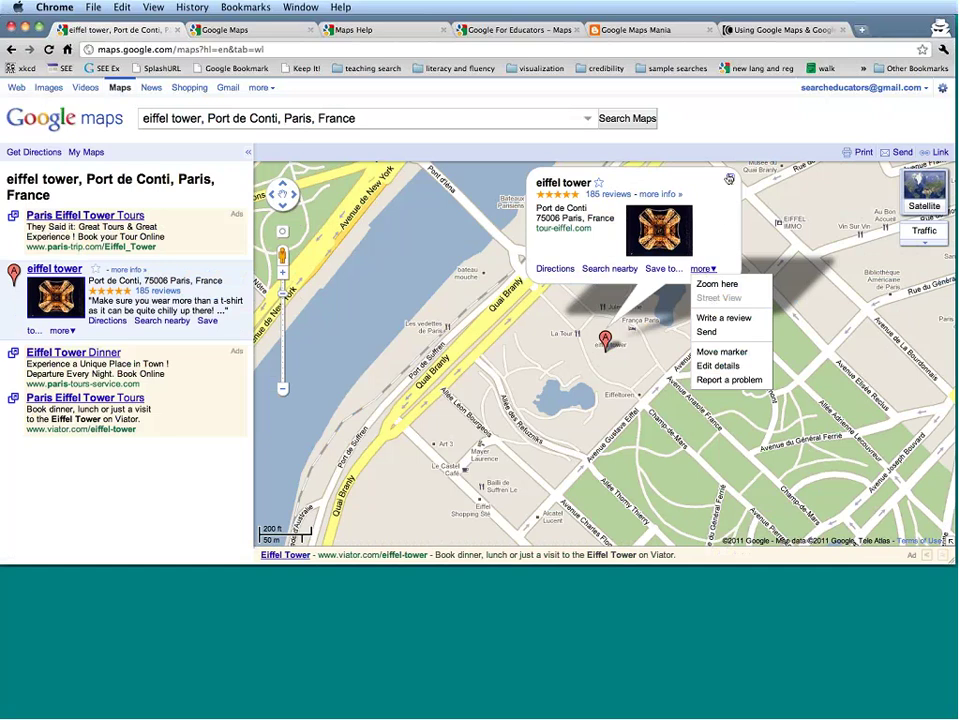
click(729, 178)
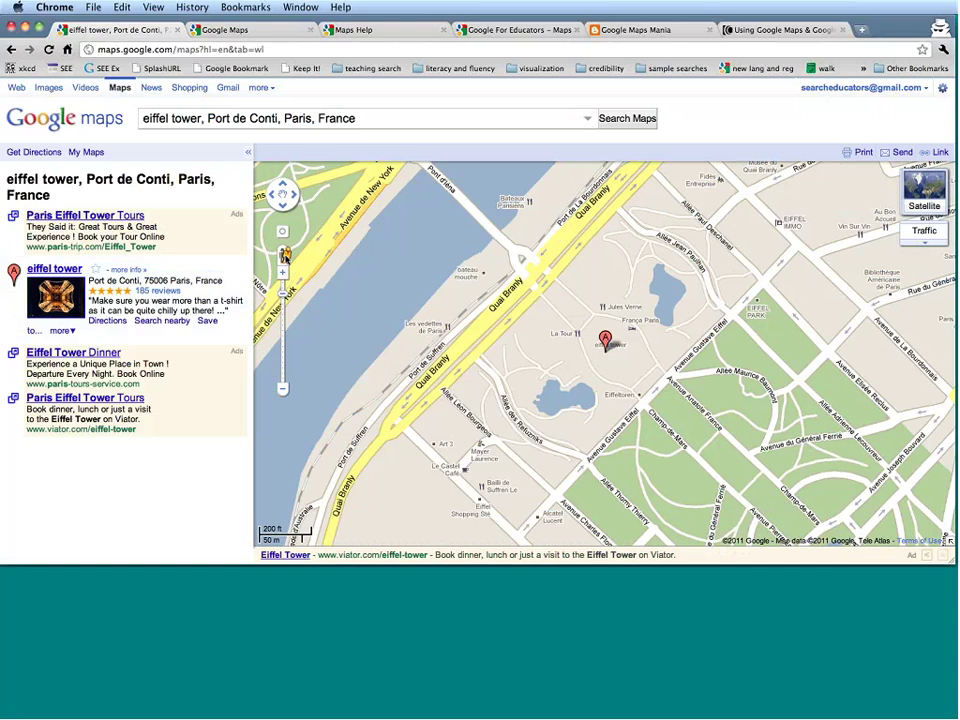
Step: Drop into Street View on Quai Branly beside the Eiffel Tower and move down the road
drag(284, 255, 558, 248)
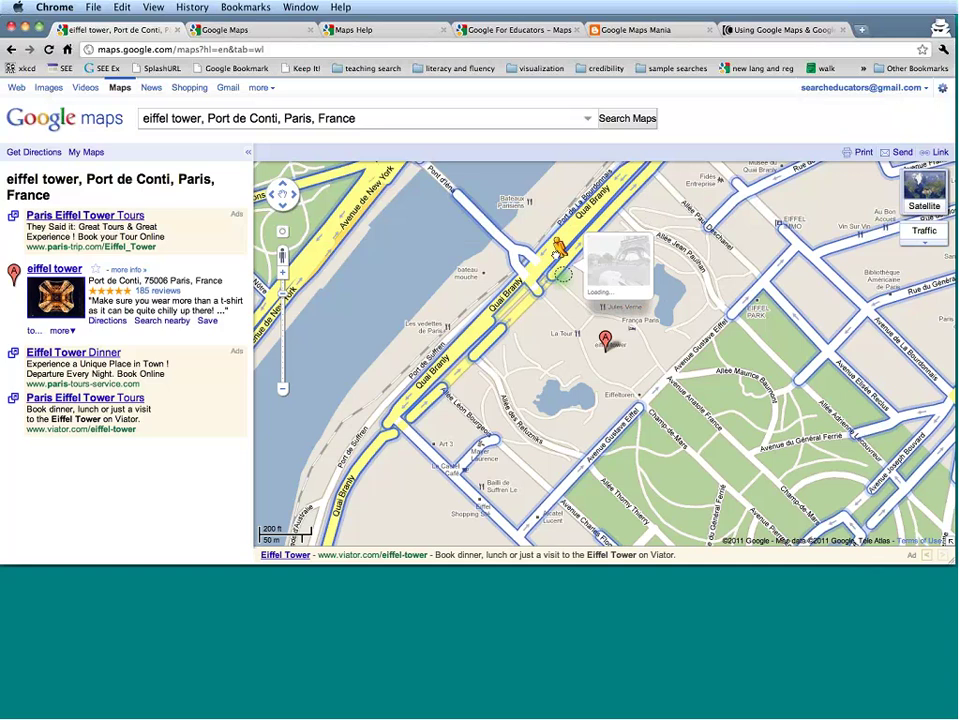
drag(560, 250, 561, 252)
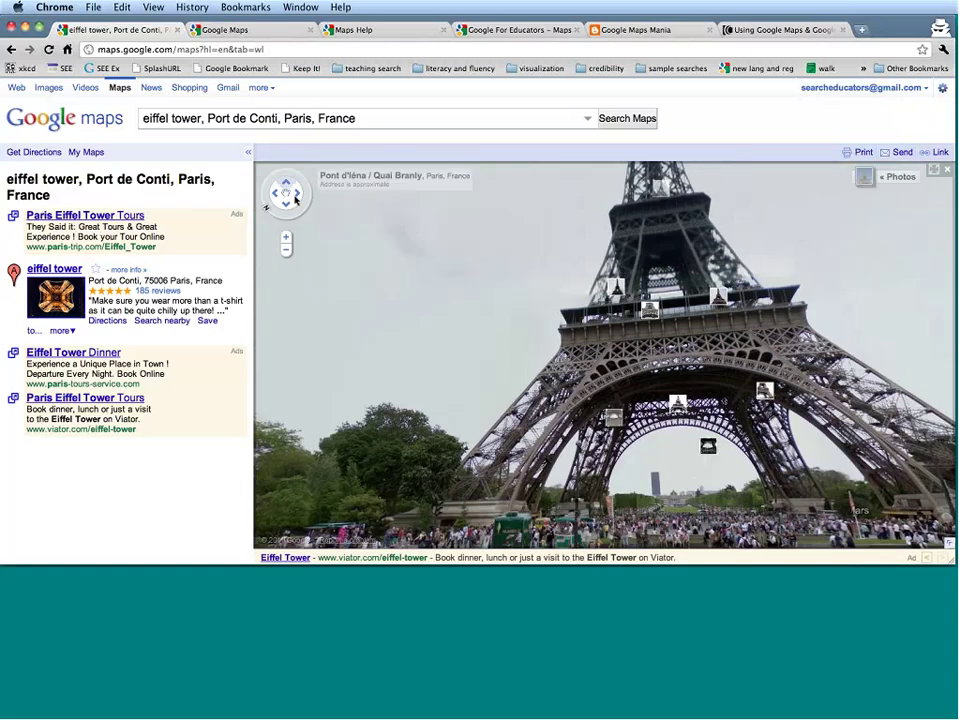
click(276, 193)
click(298, 194)
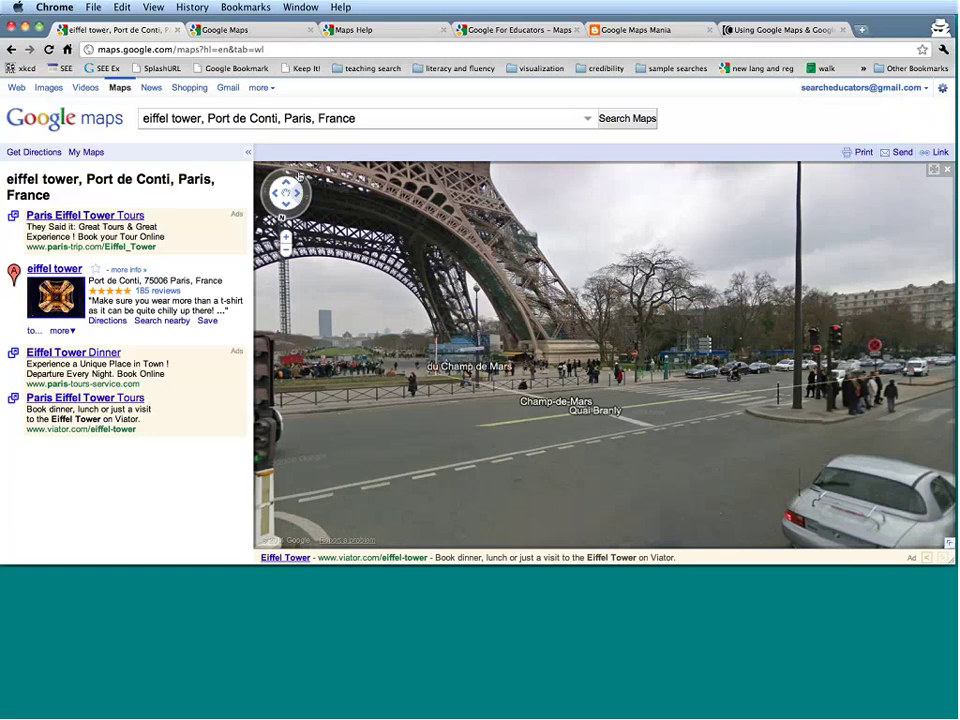
click(296, 192)
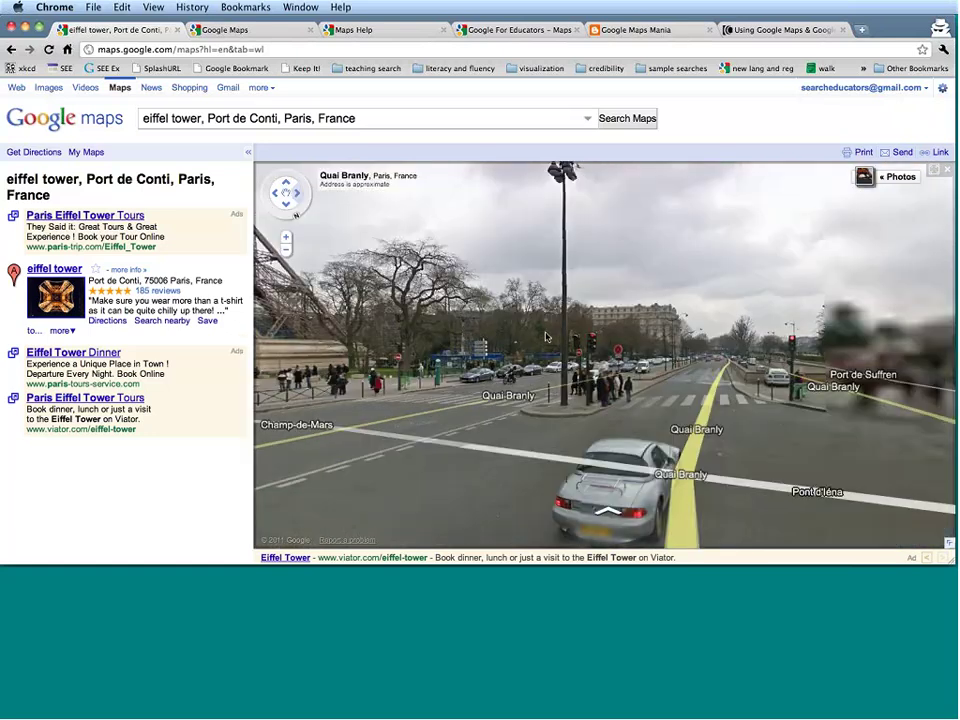
click(628, 390)
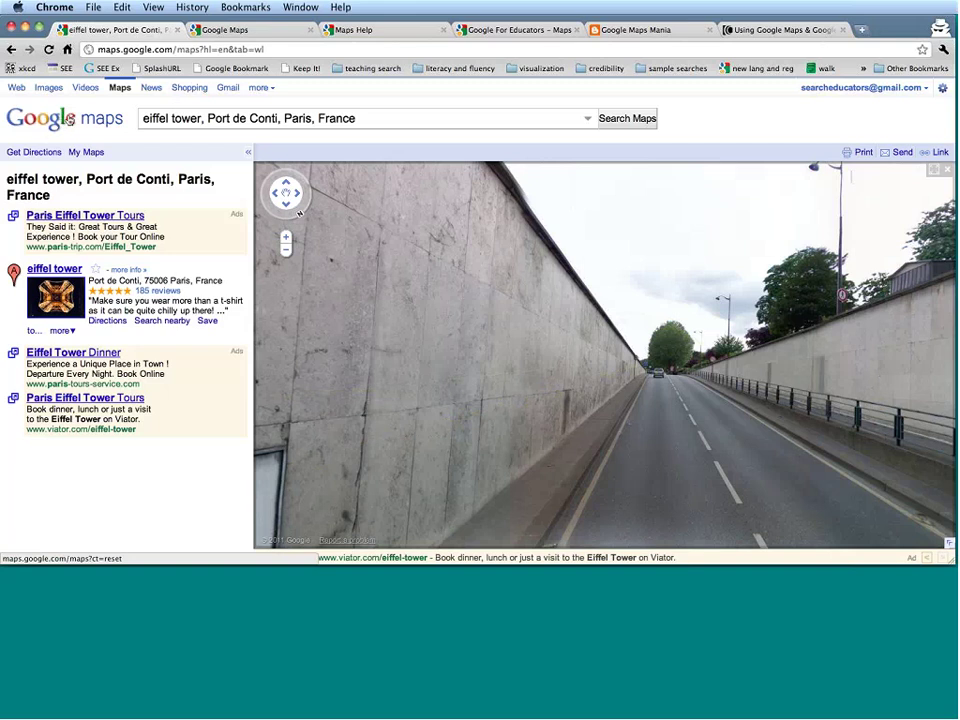
Step: Reset to a fresh Google Maps page and open My Maps
click(70, 120)
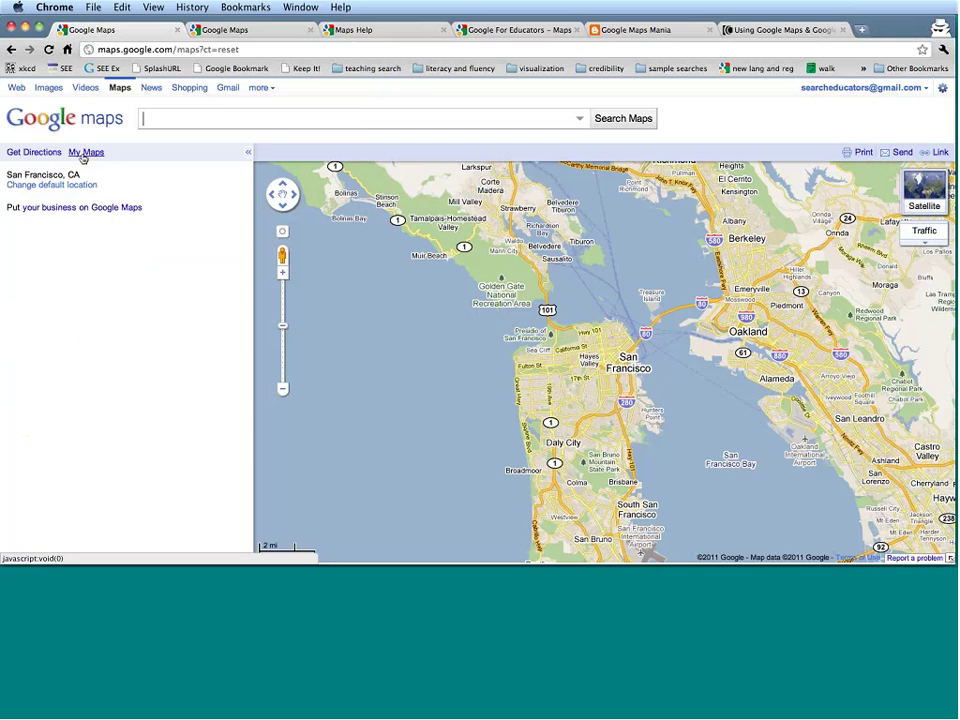
click(84, 155)
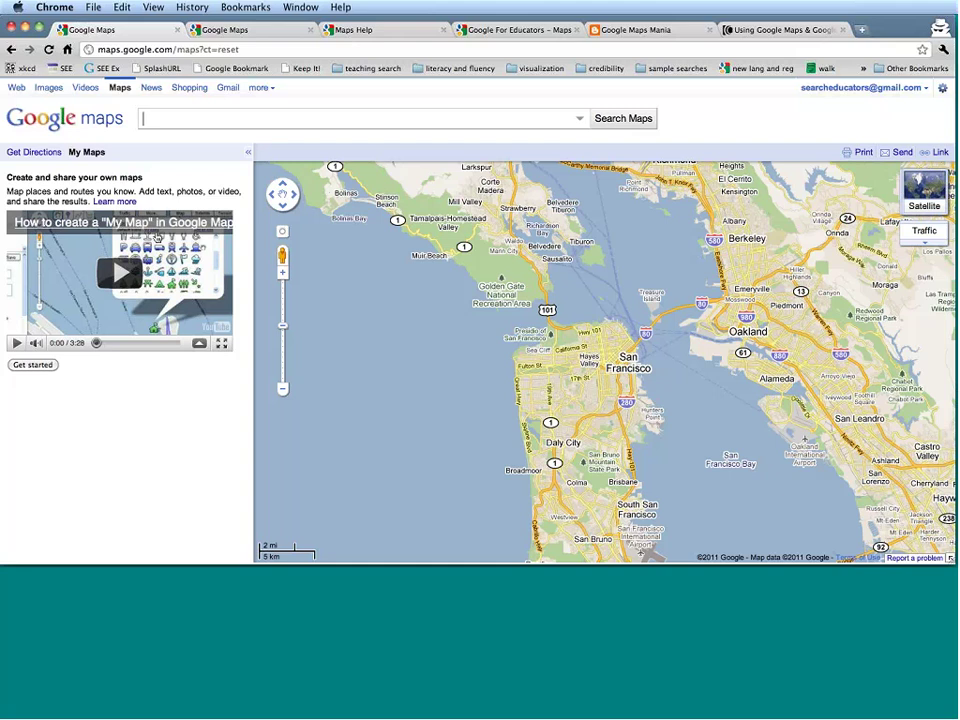
Step: Create an unlisted map 'Historic Cleveland' described as a tour of downtown Cleveland landmarks, and save it
click(33, 366)
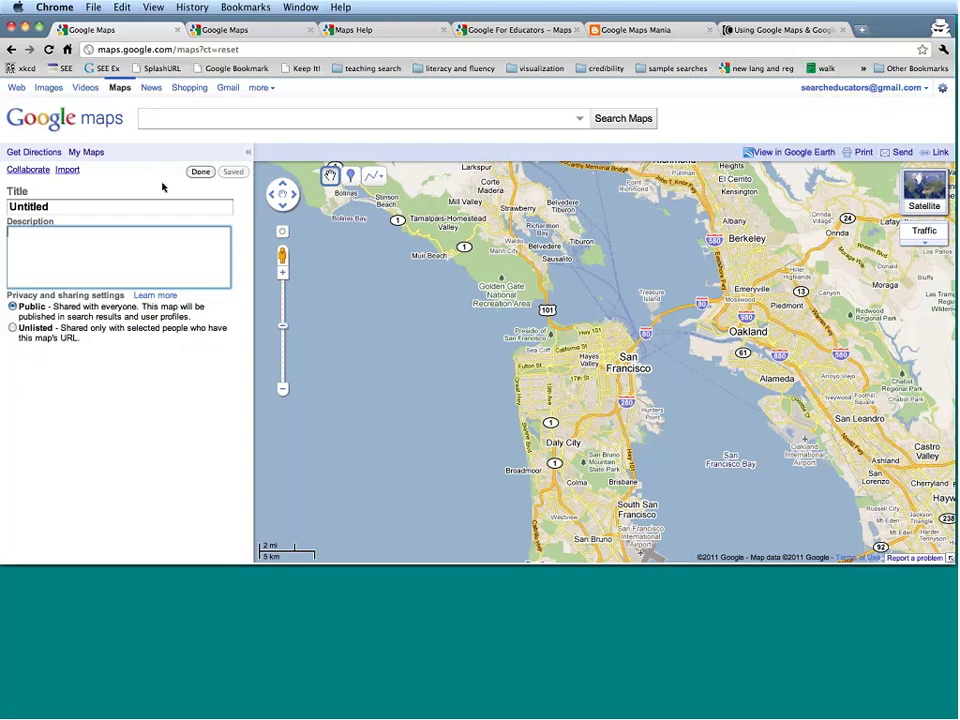
click(101, 207)
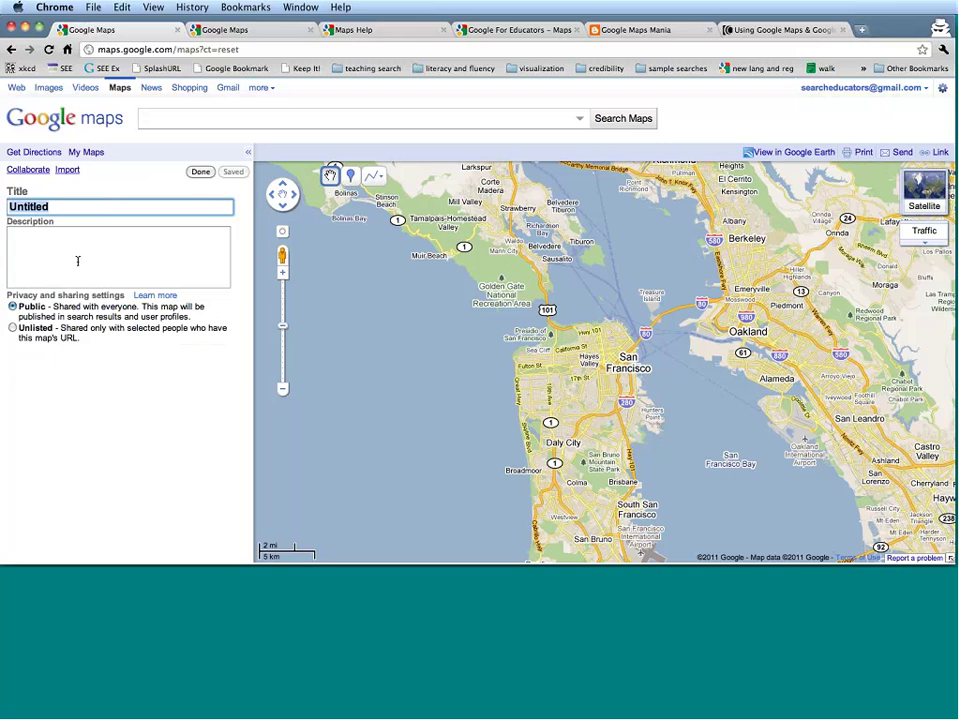
text(Historic Cleveland)
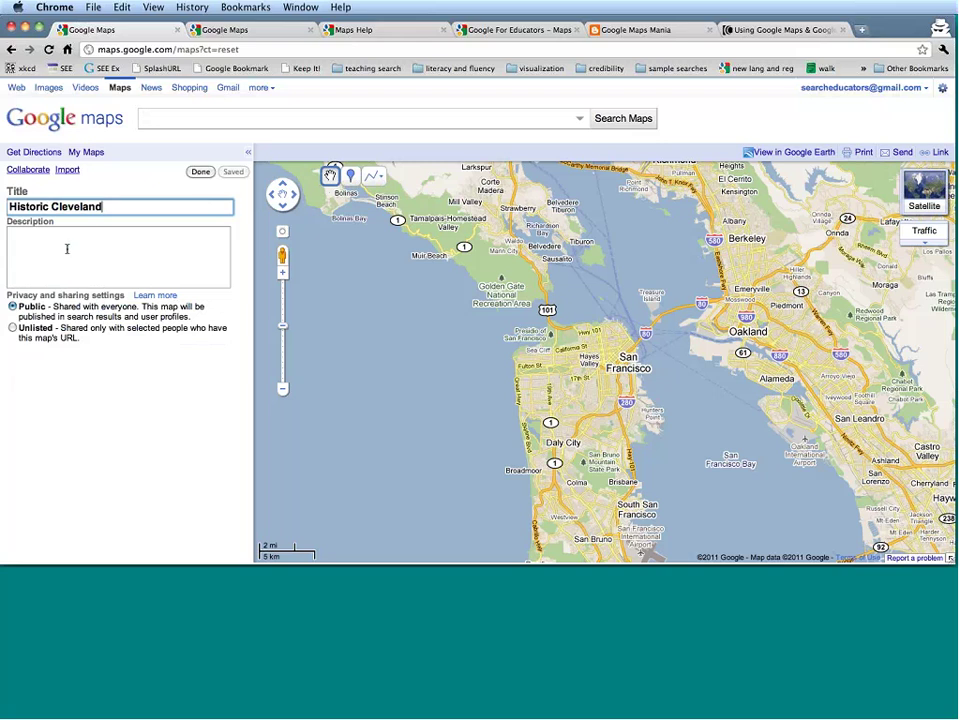
click(66, 248)
text(A short tour)
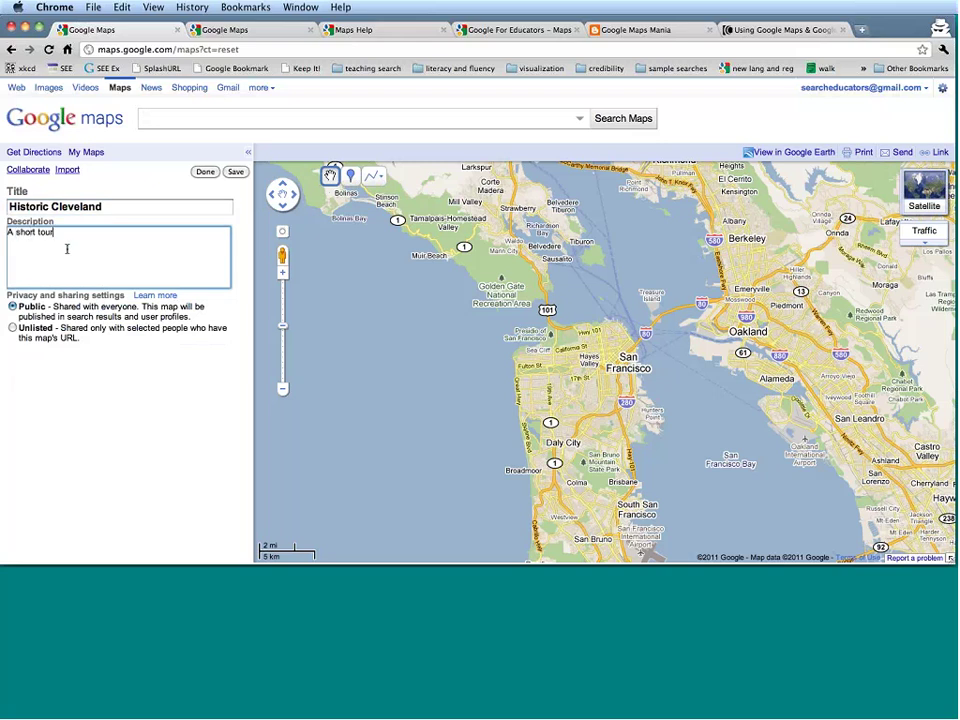
text( of notable landmarks in the downtown )
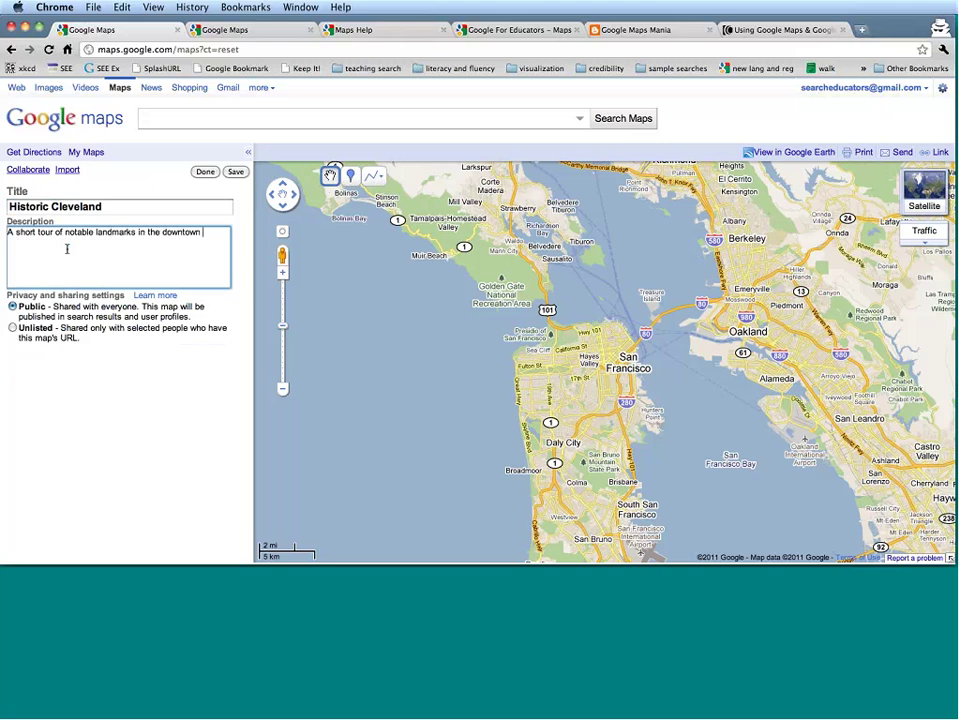
text(Cleveland area.)
click(13, 330)
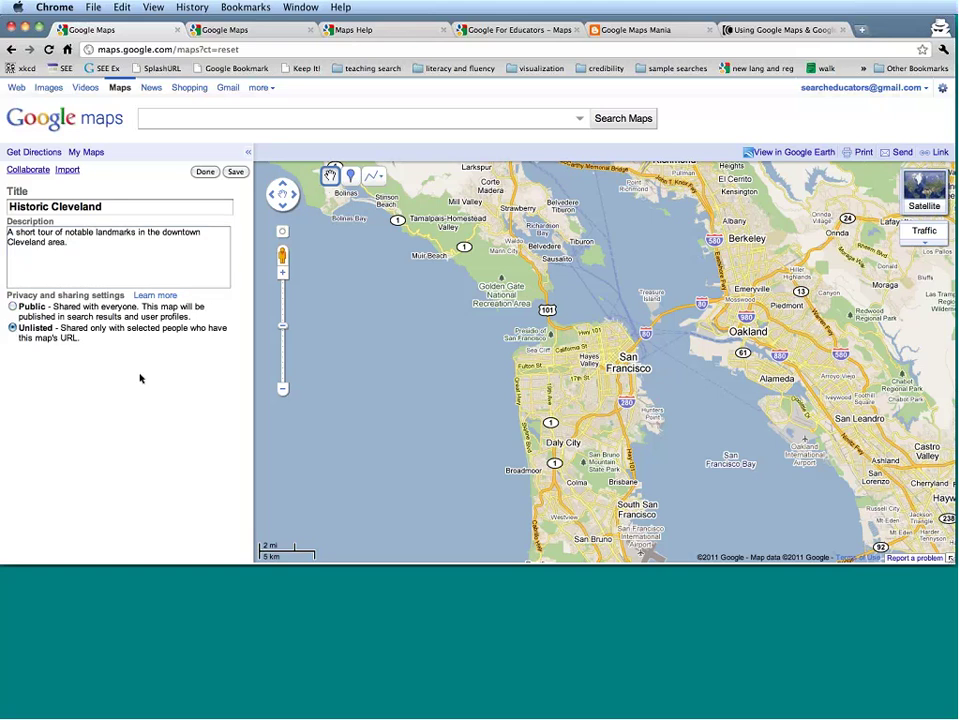
click(230, 173)
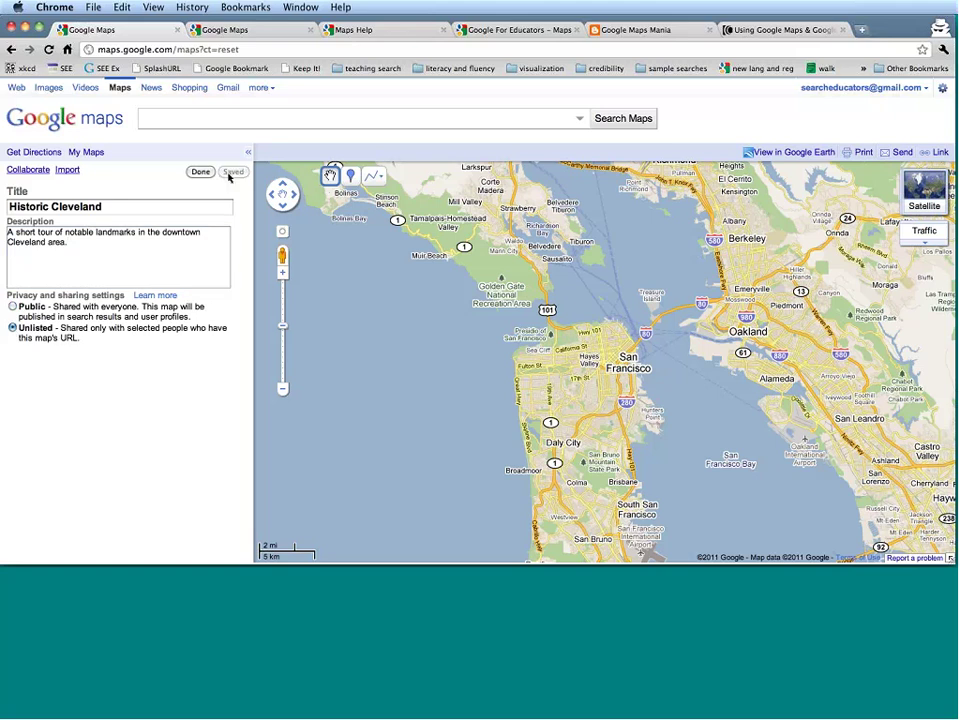
click(200, 172)
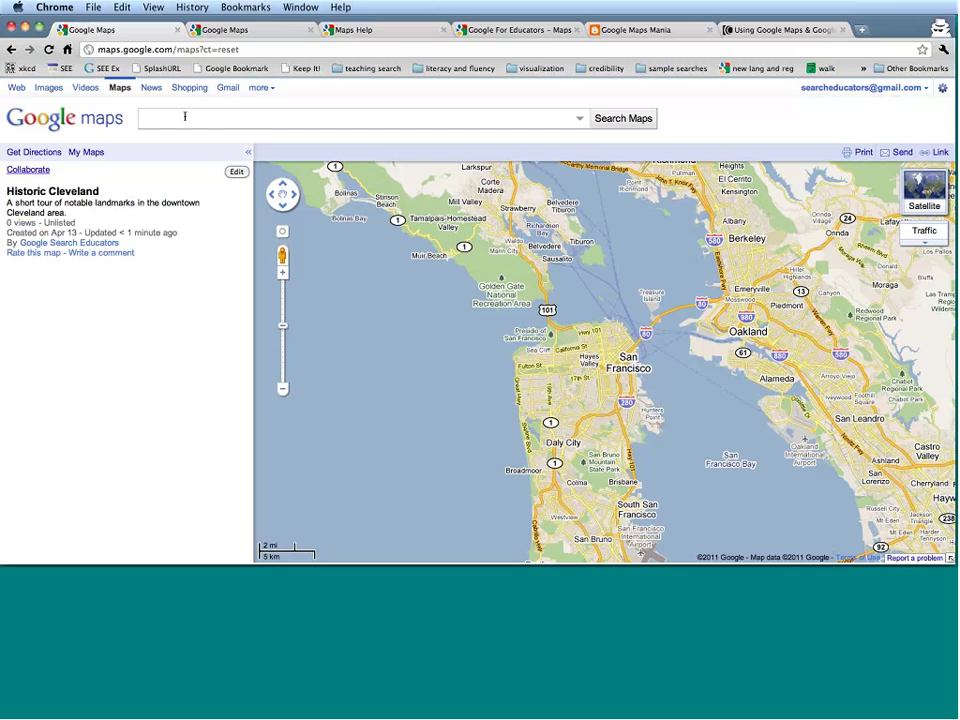
Step: Search for 'old stone church, cleveland oh'
click(184, 116)
text(old sto)
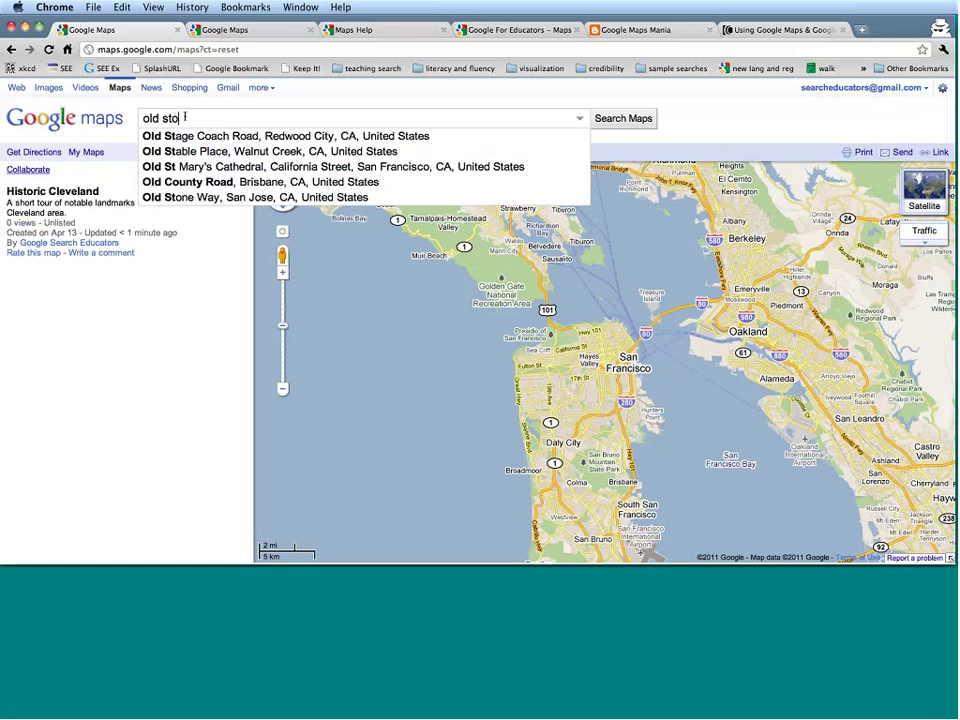
text(ne church)
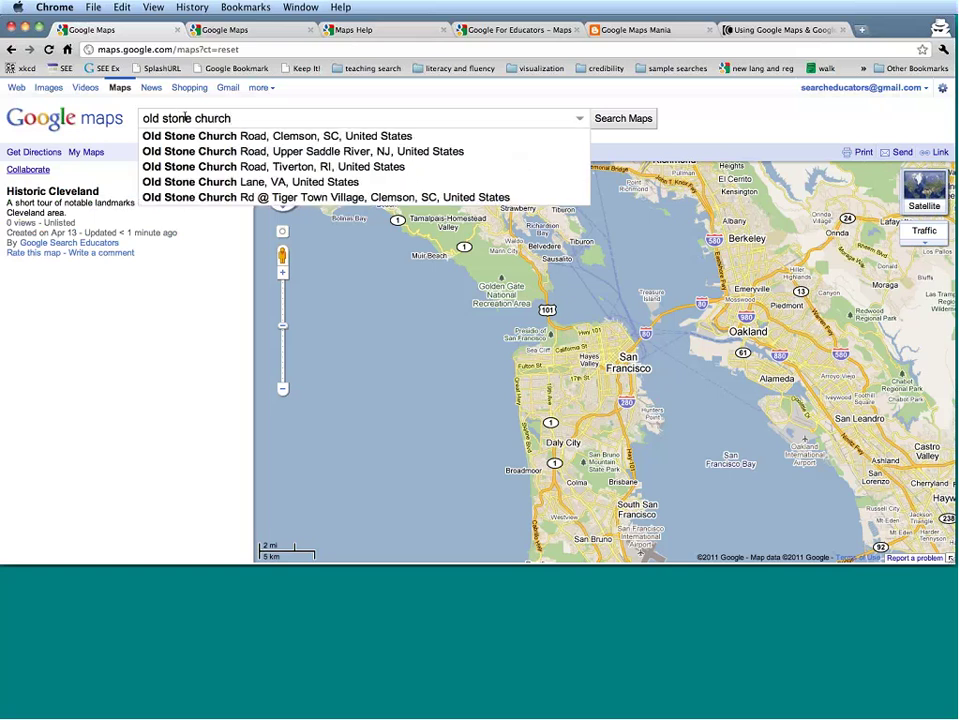
text(, cleveland)
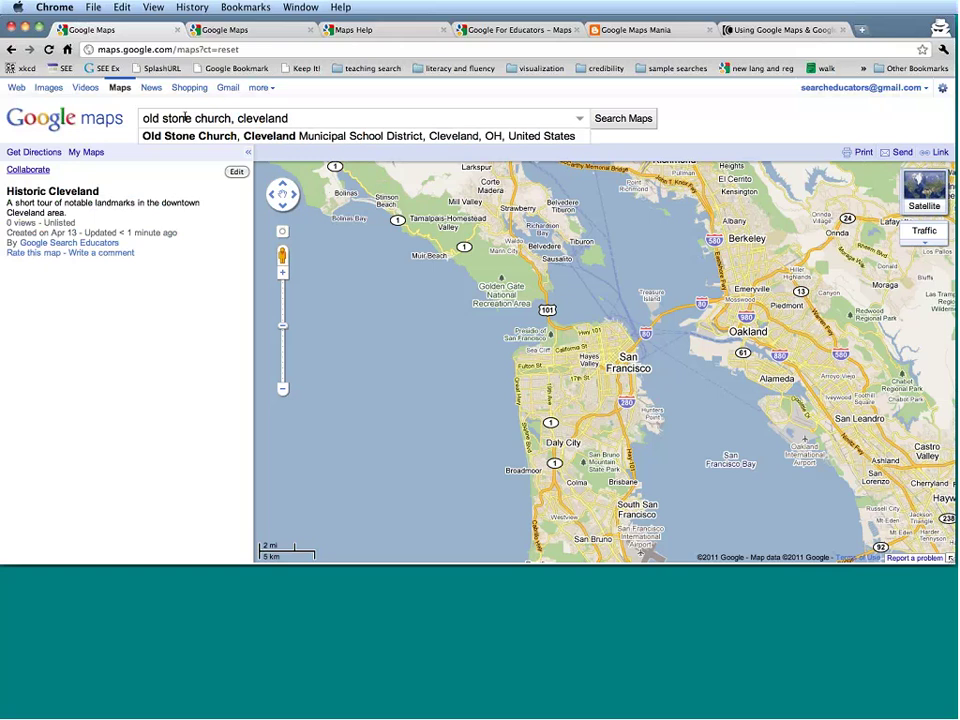
text(oh)
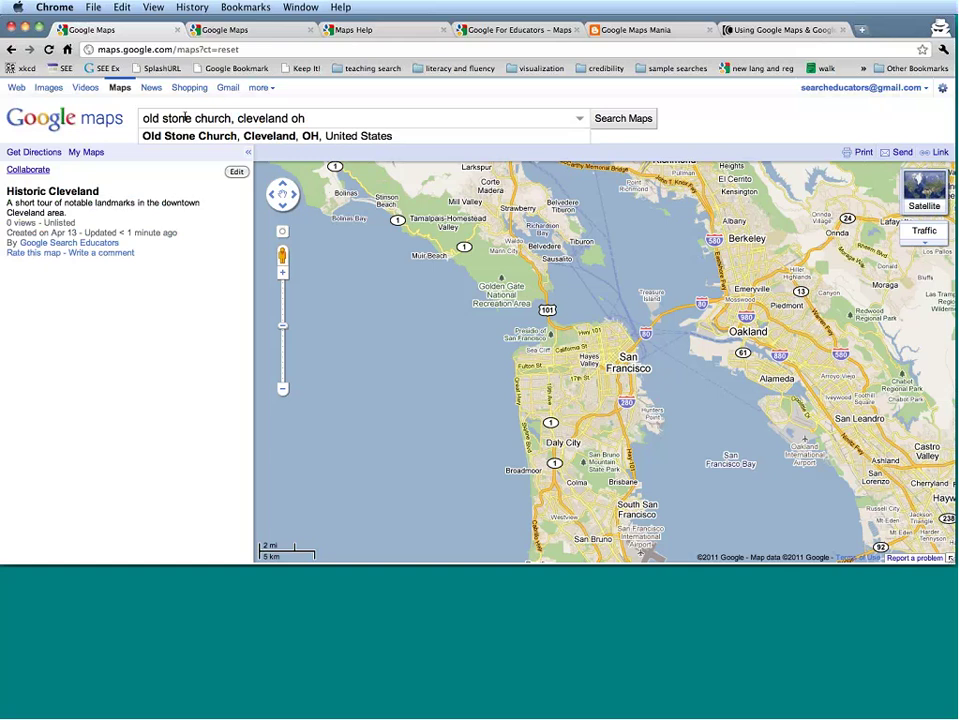
key(Return)
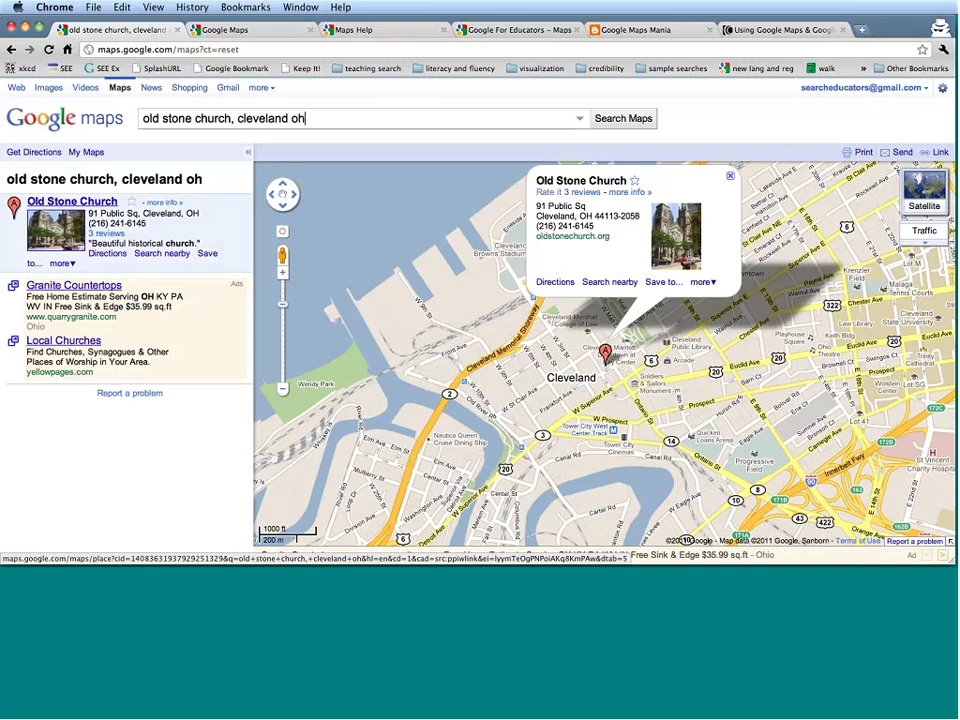
Step: Save Old Stone Church to the Historic Cleveland map and close its details
click(661, 284)
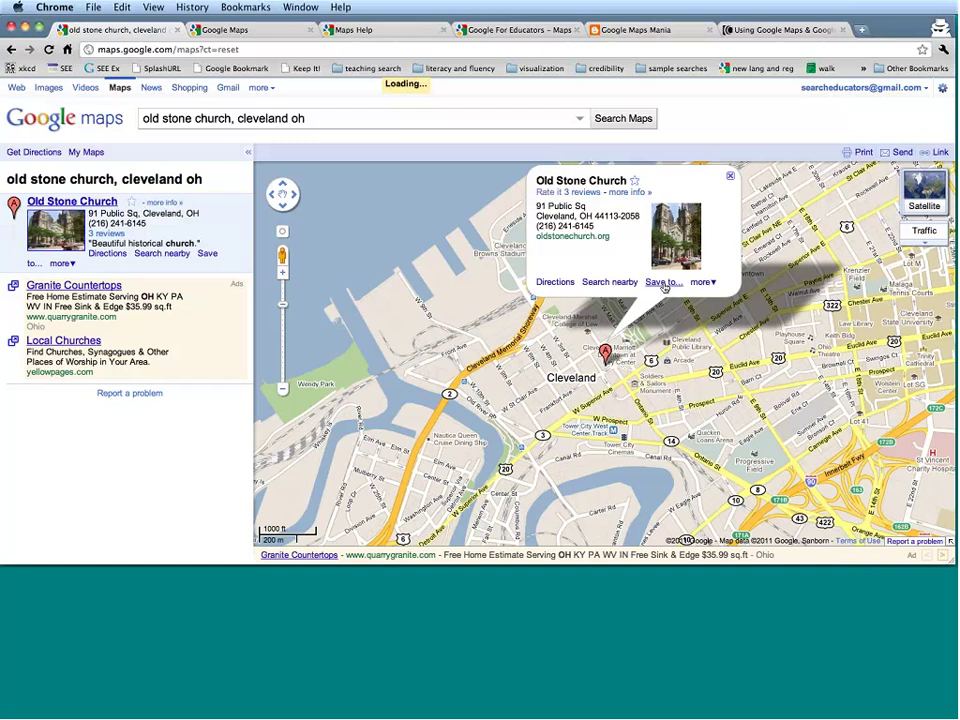
click(662, 284)
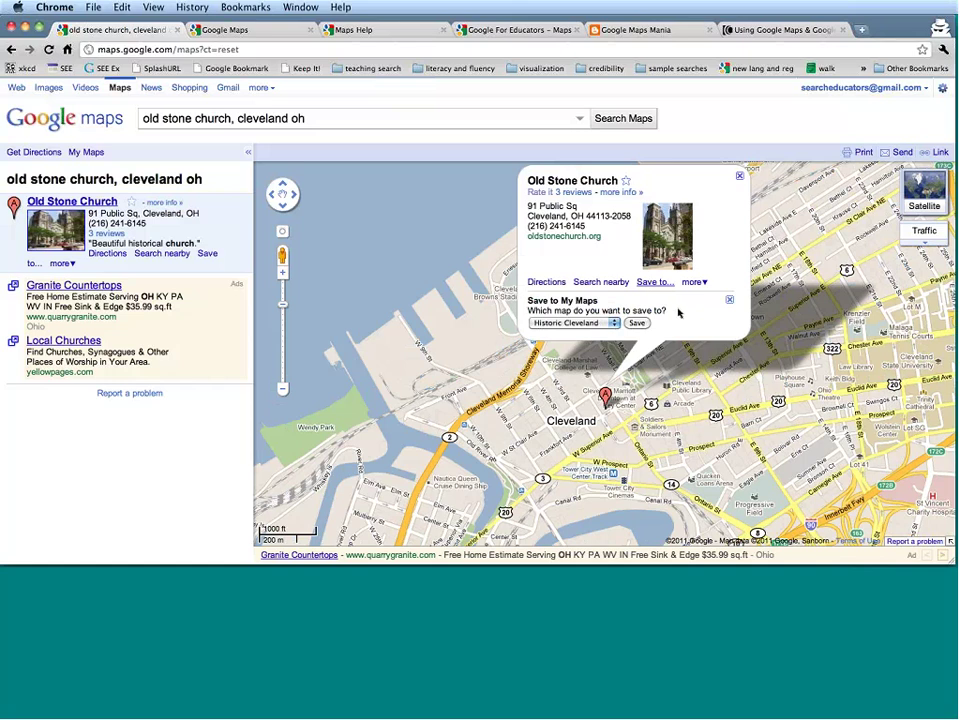
click(607, 325)
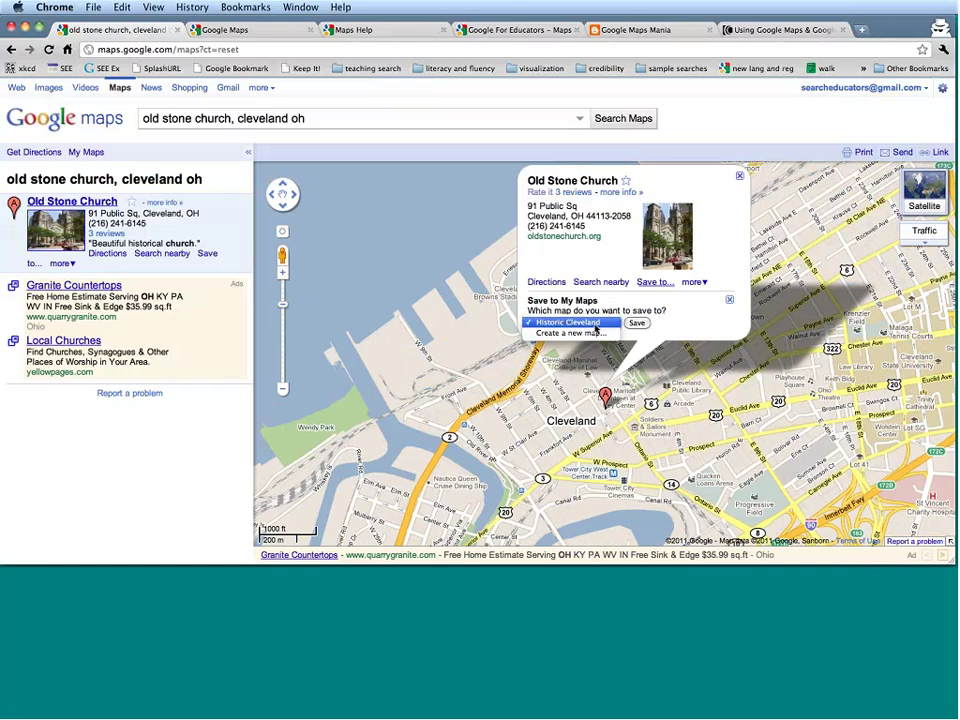
click(596, 326)
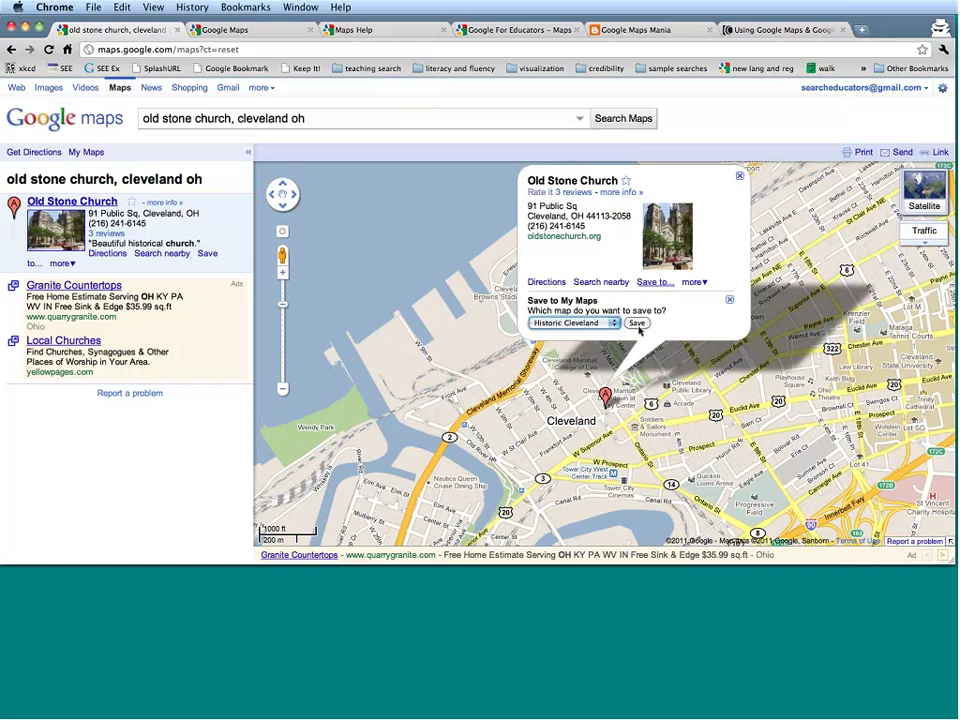
click(637, 324)
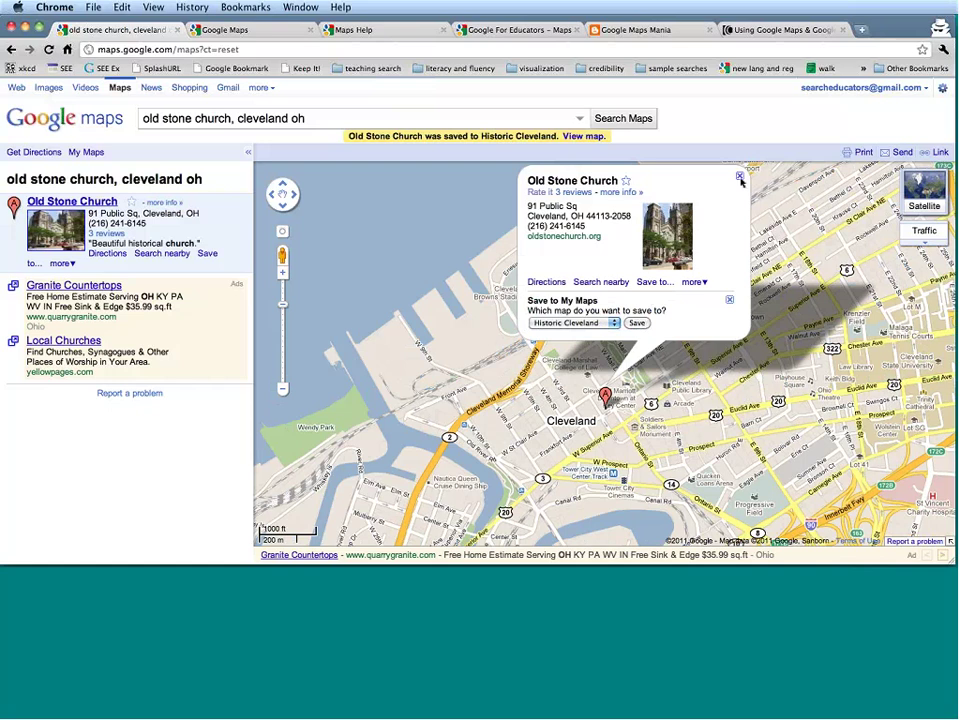
click(583, 137)
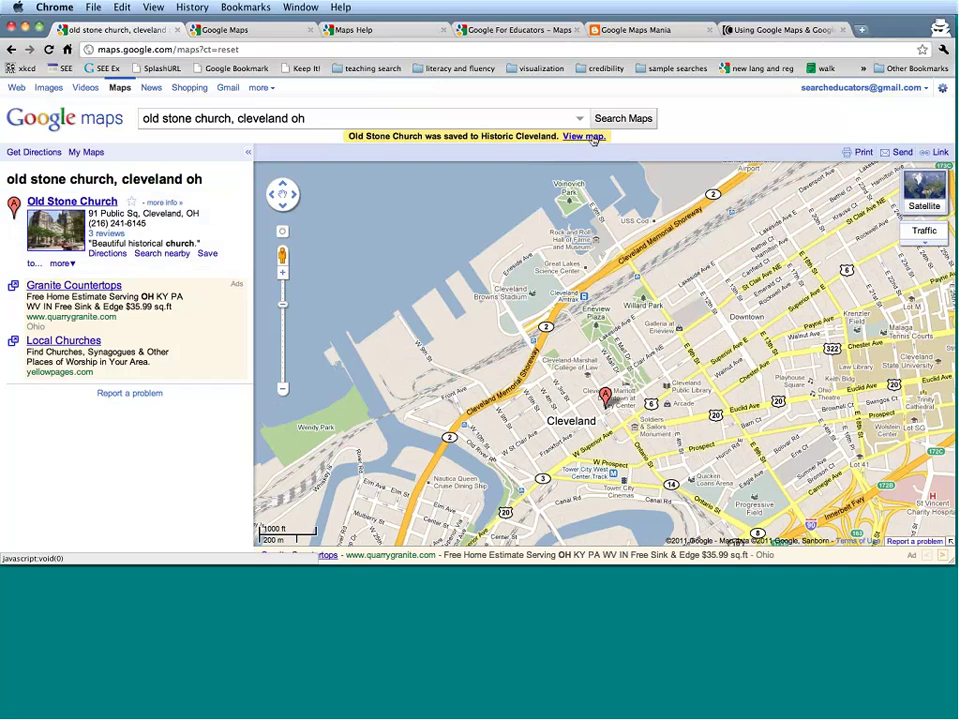
Step: Open the Historic Cleveland map and preview the Old Stone Church placemark
click(590, 137)
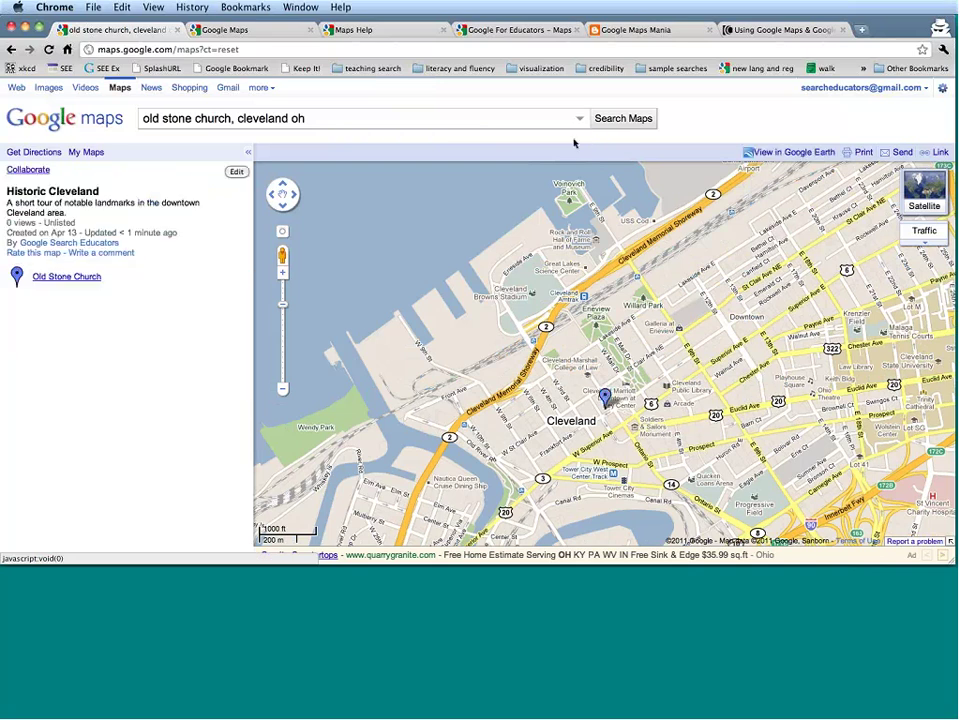
click(55, 277)
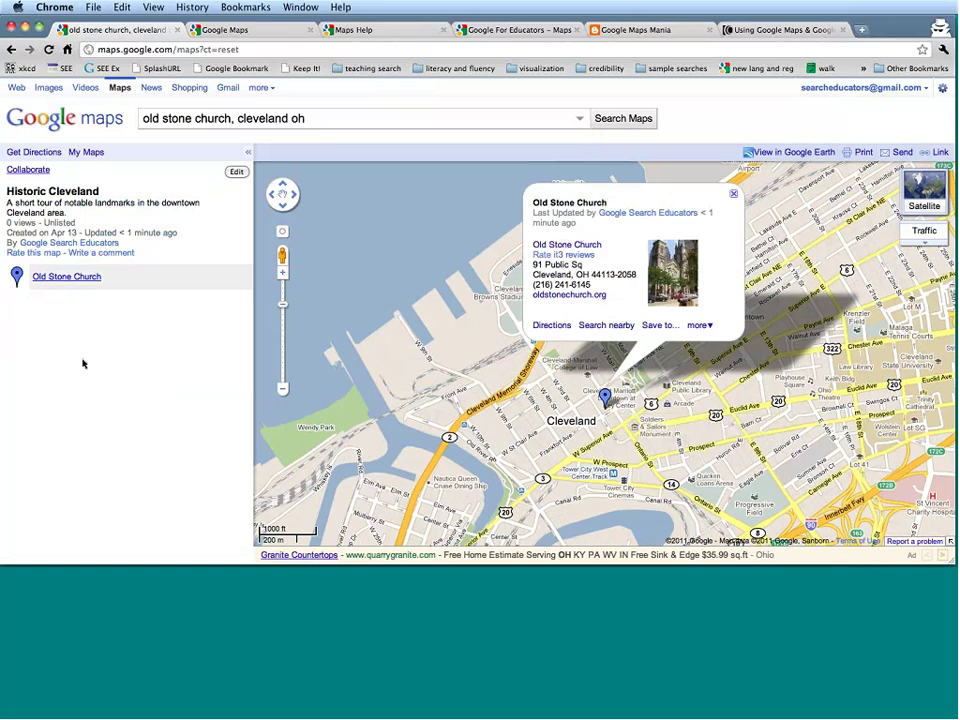
click(733, 193)
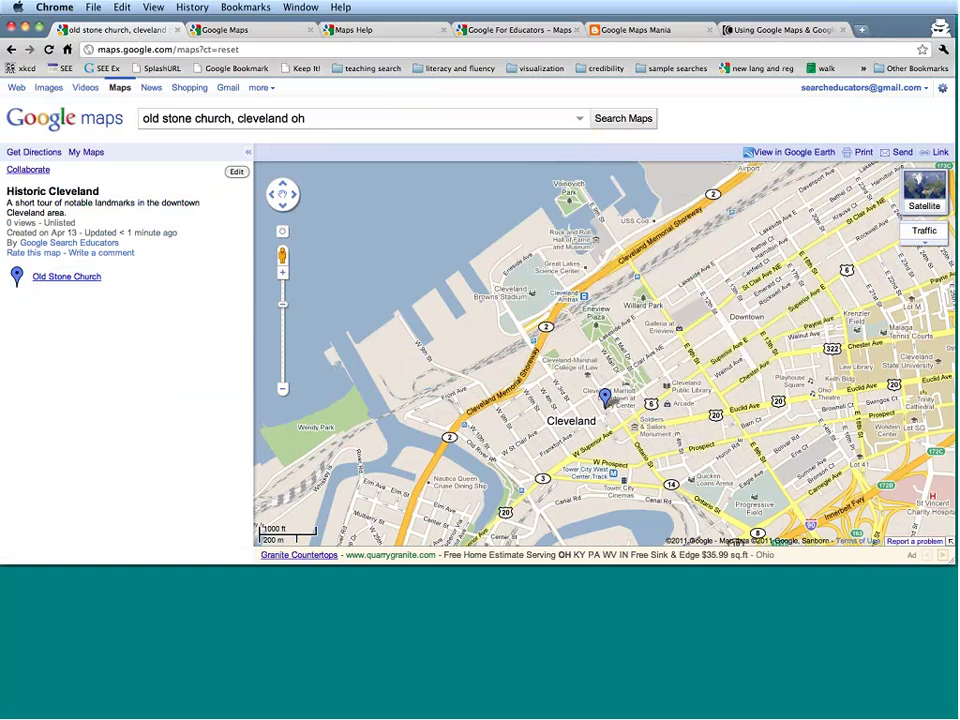
Step: Replace the search with 'tower city, cleveland oh' and run it
click(394, 118)
key(super+a)
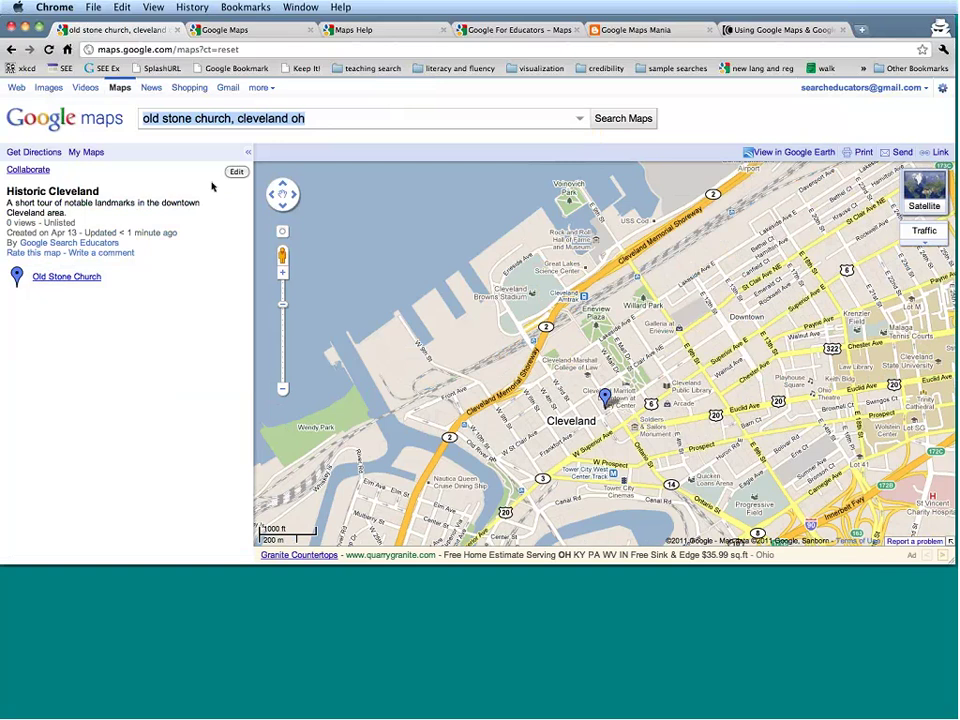
text(tower c)
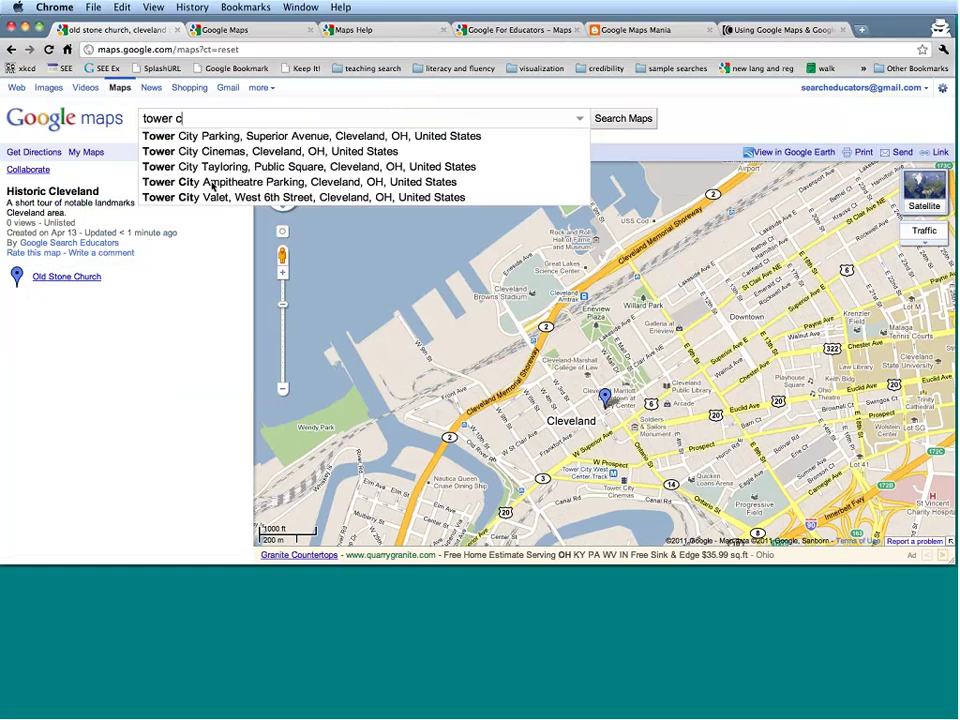
text(ity,)
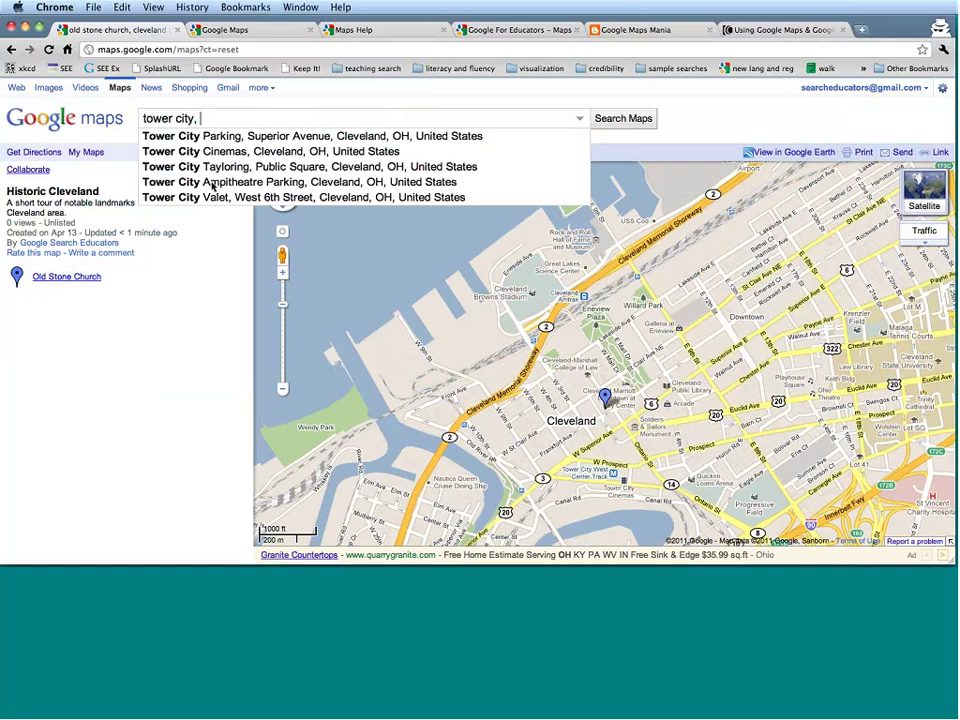
text(cleve)
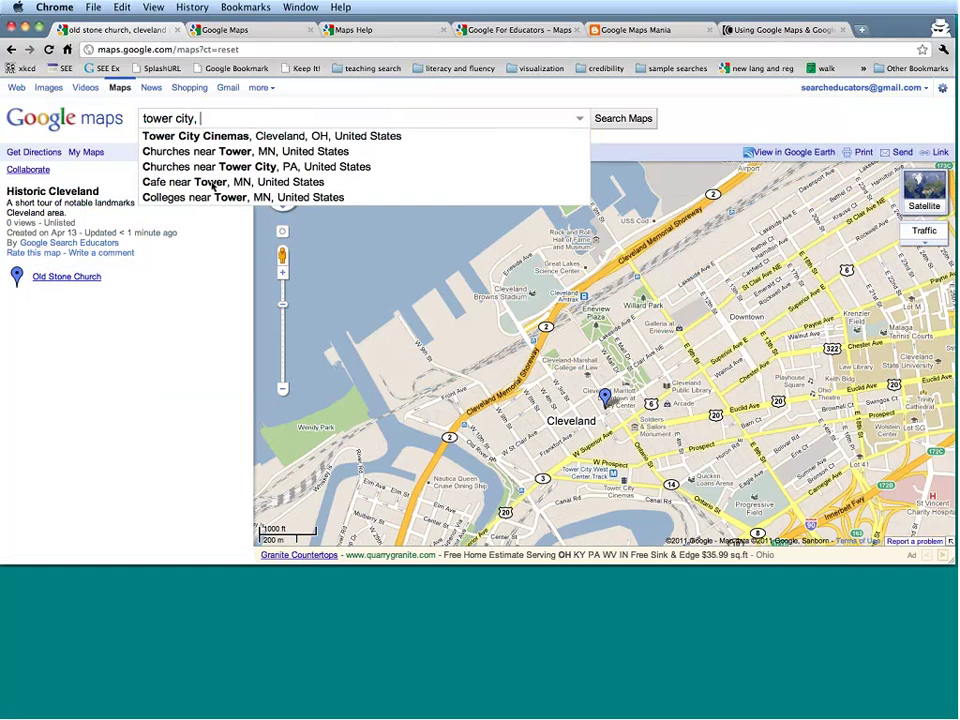
text(land oh)
key(Return)
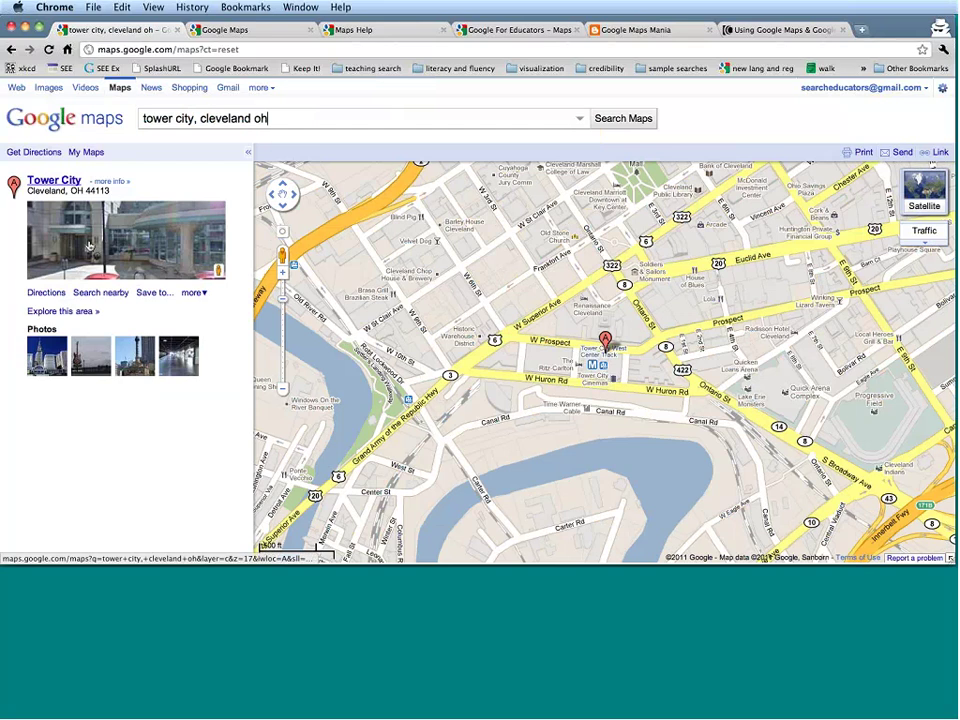
Step: Save Tower City to Historic Cleveland and view the map
click(155, 293)
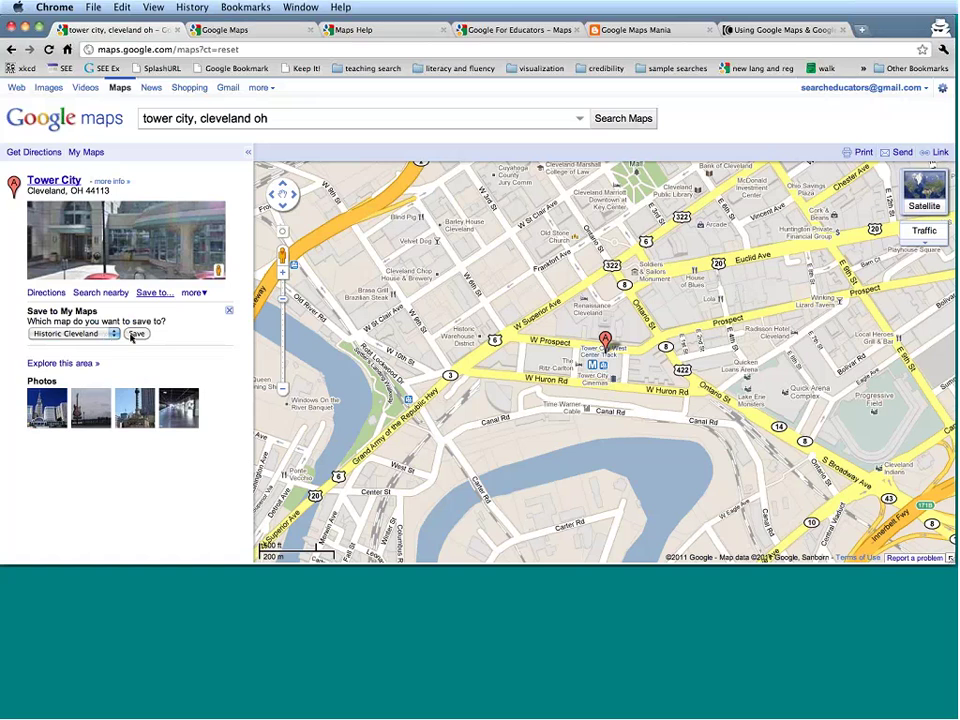
click(134, 334)
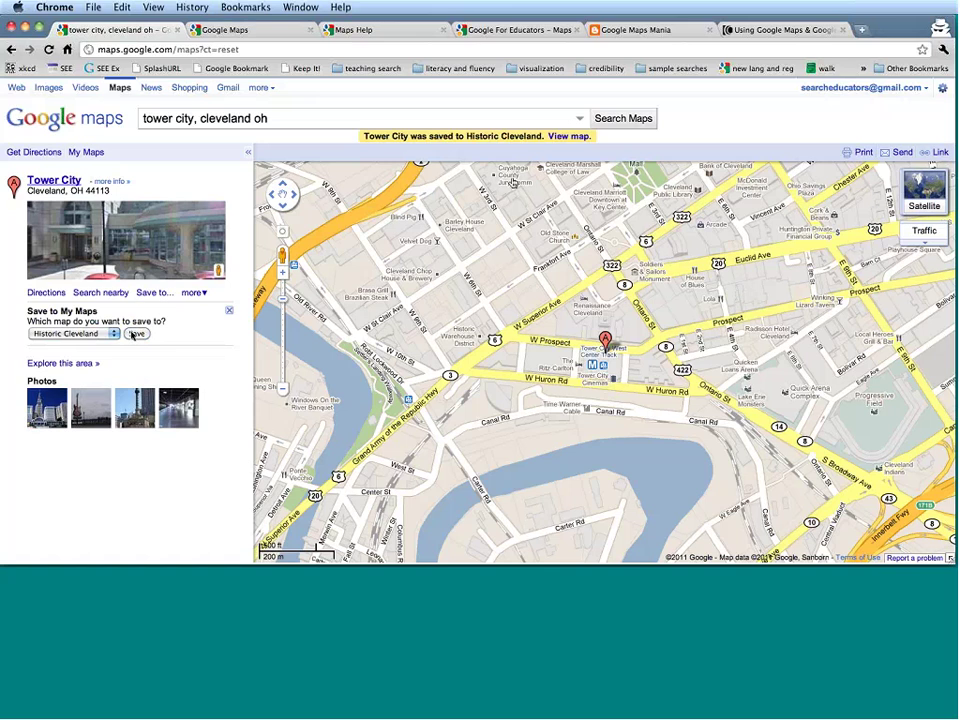
click(569, 136)
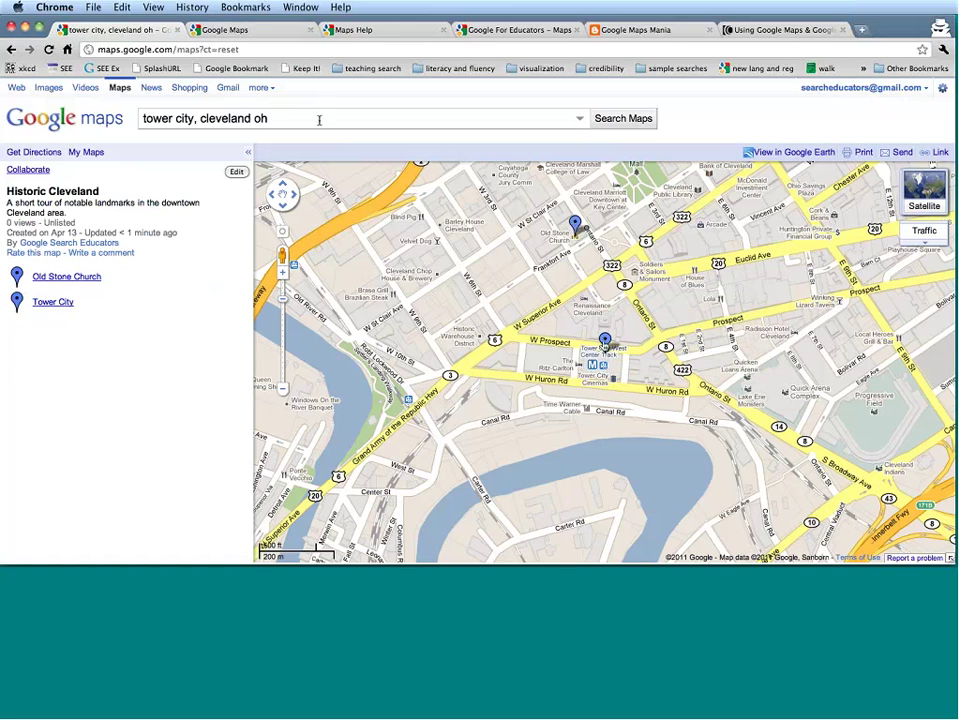
Step: Search for Grays Armory using the 'armo' suggestion and show its details
drag(321, 118, 127, 97)
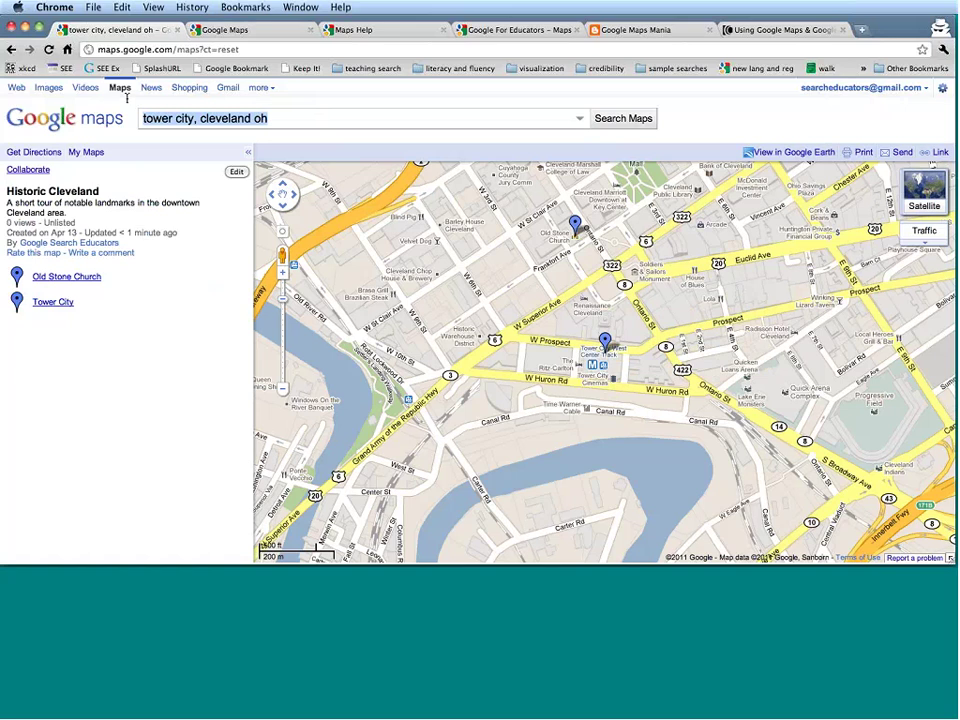
text(armo)
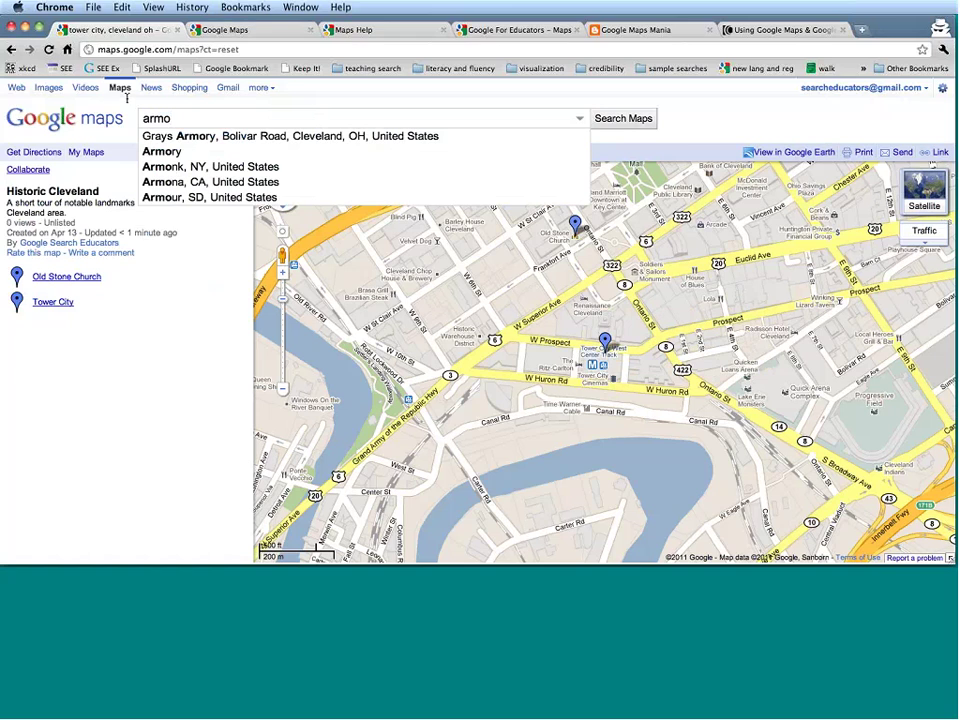
key(Down)
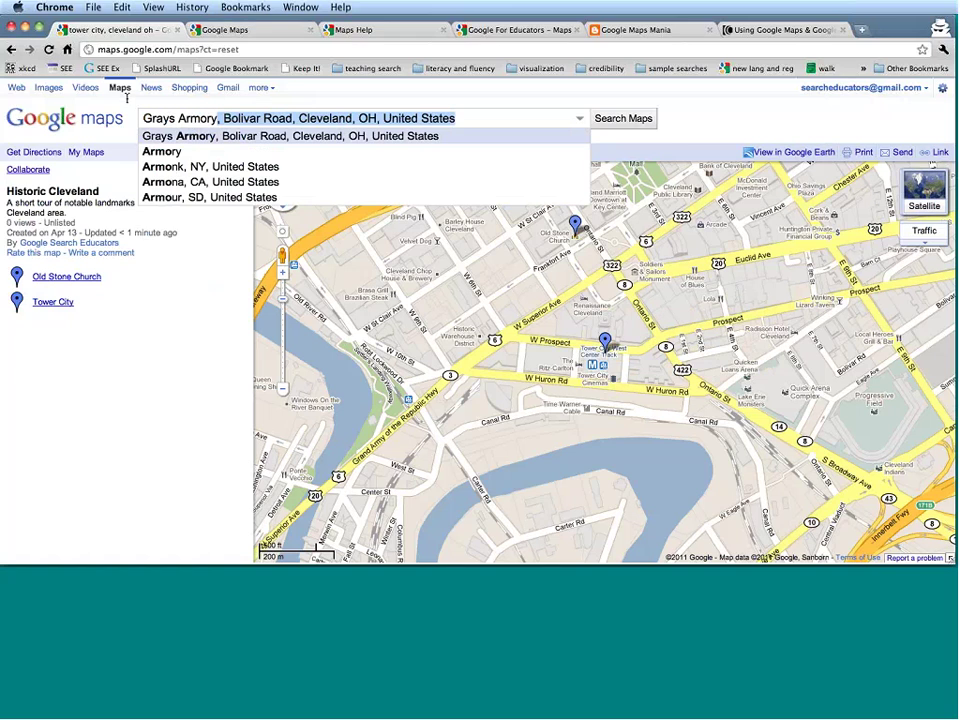
key(Return)
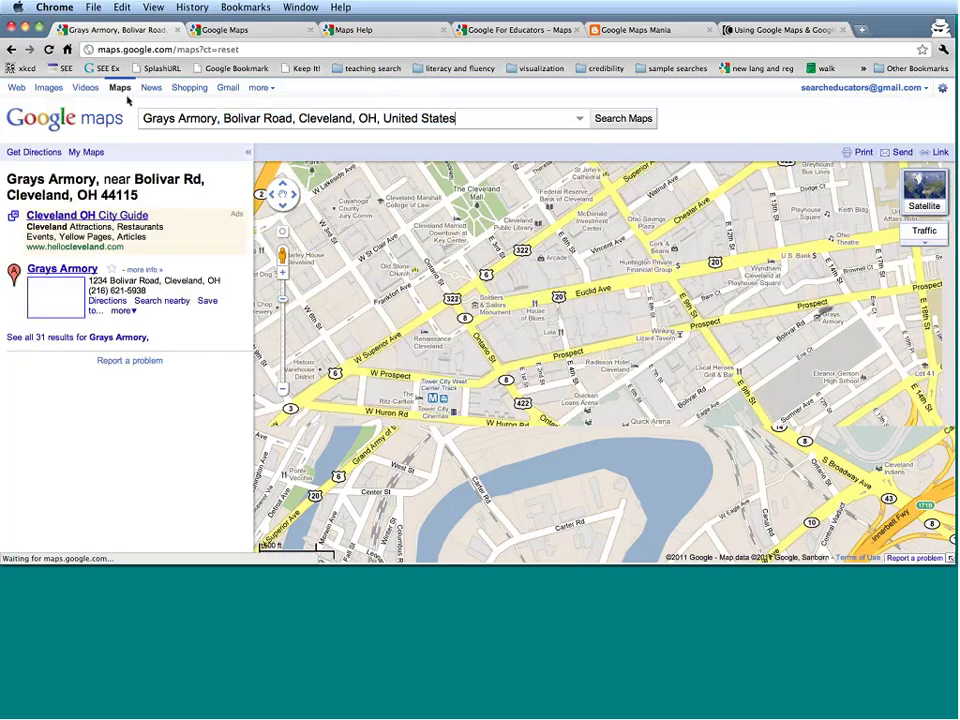
click(603, 352)
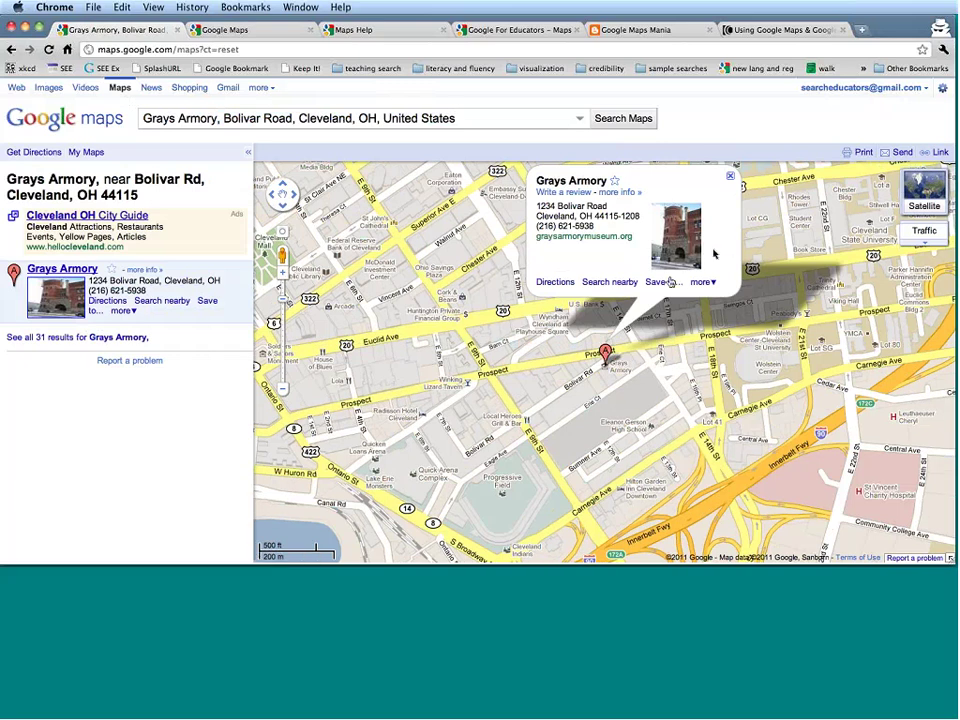
Step: Save Grays Armory to the Historic Cleveland map and view the map
click(667, 283)
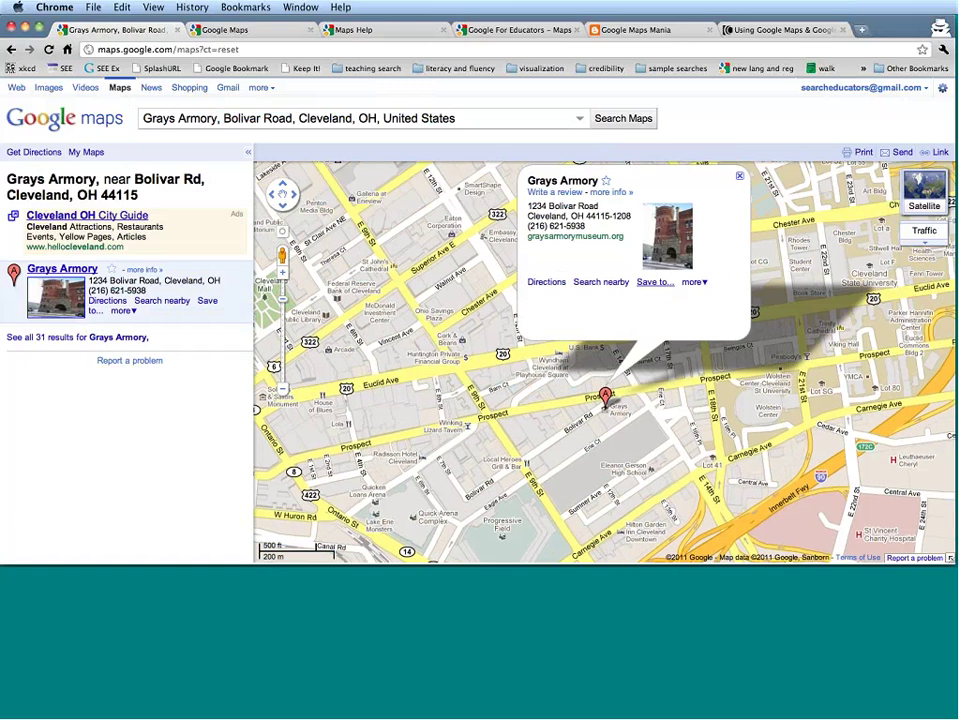
click(637, 323)
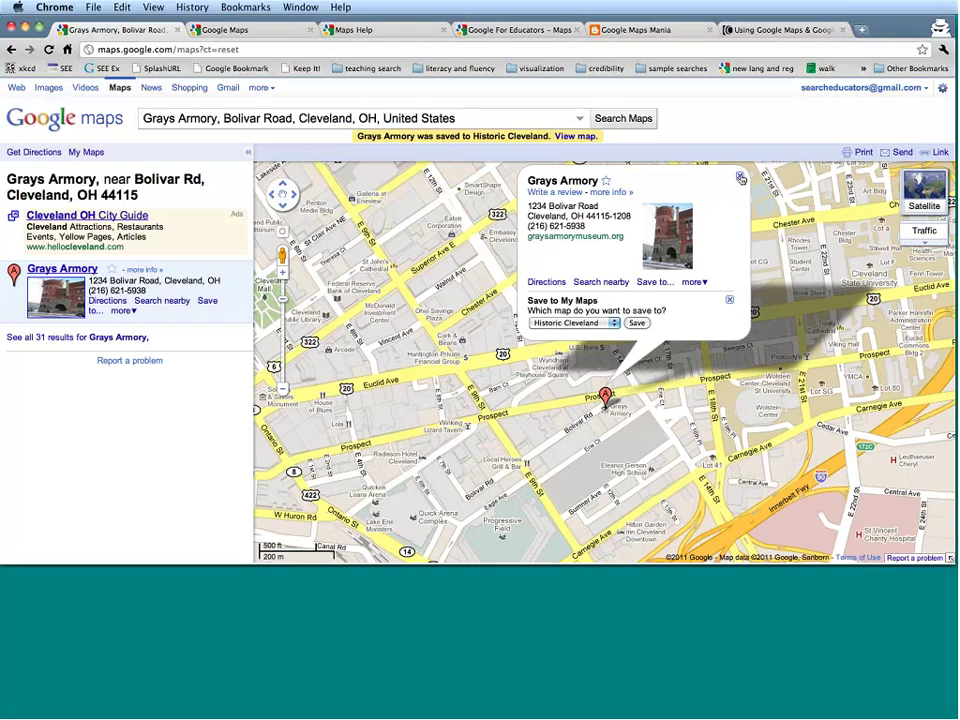
click(578, 137)
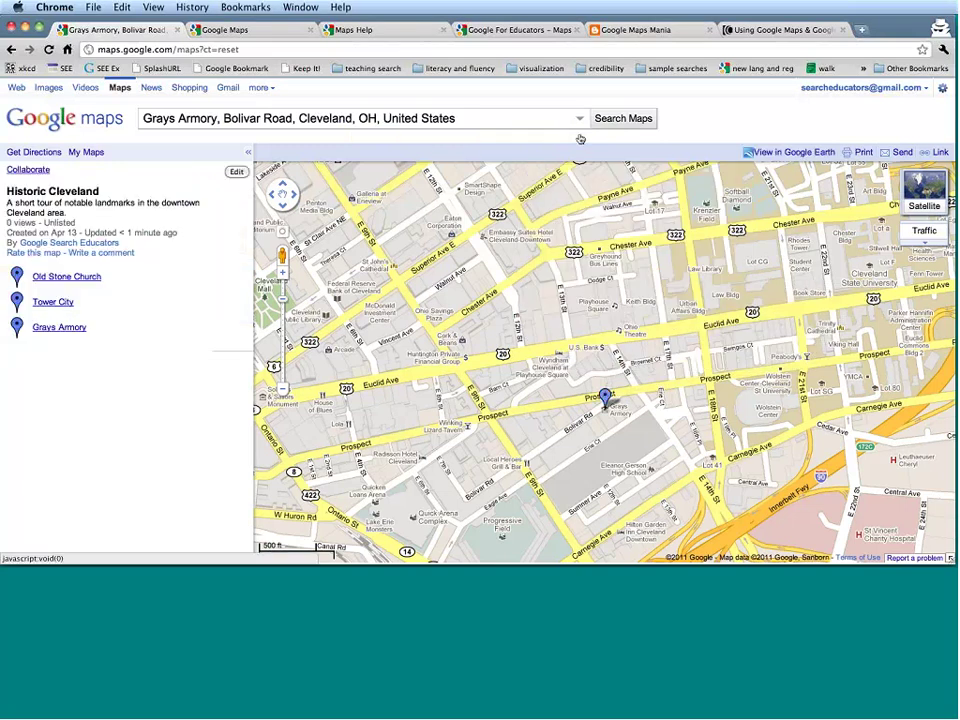
Step: Preview the Old Stone Church, Tower City and Grays Armory placemarks, then start editing the map
click(62, 277)
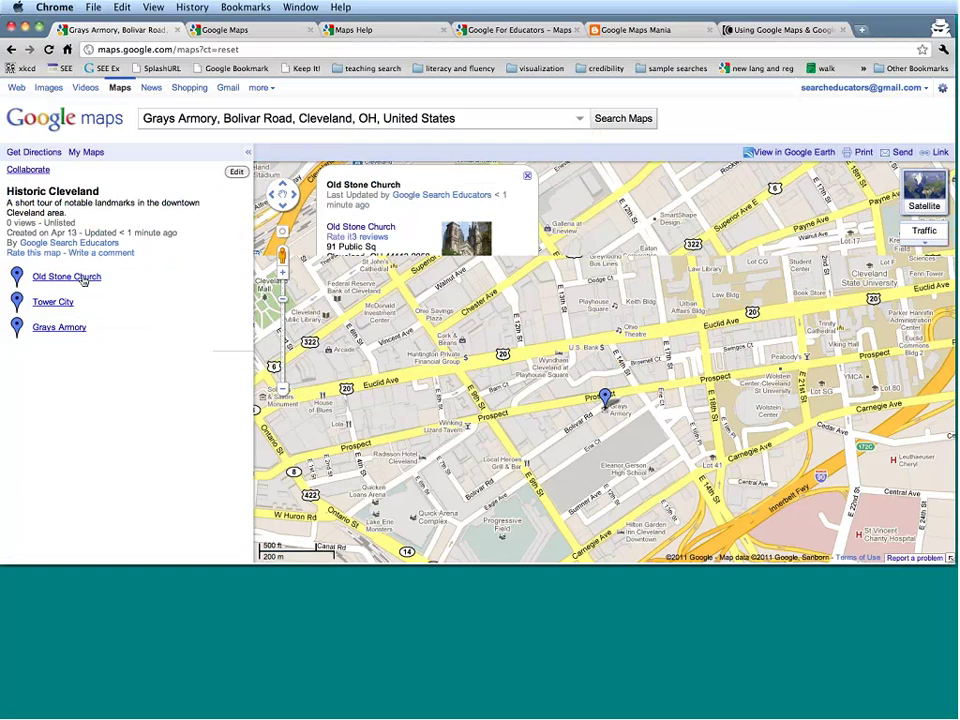
click(55, 303)
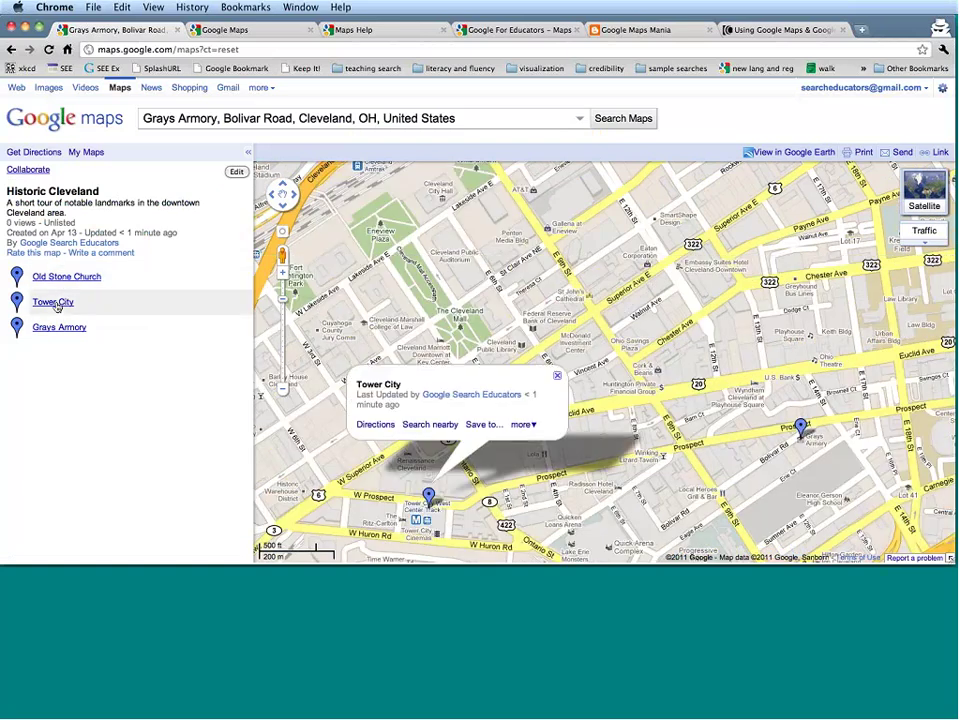
click(55, 328)
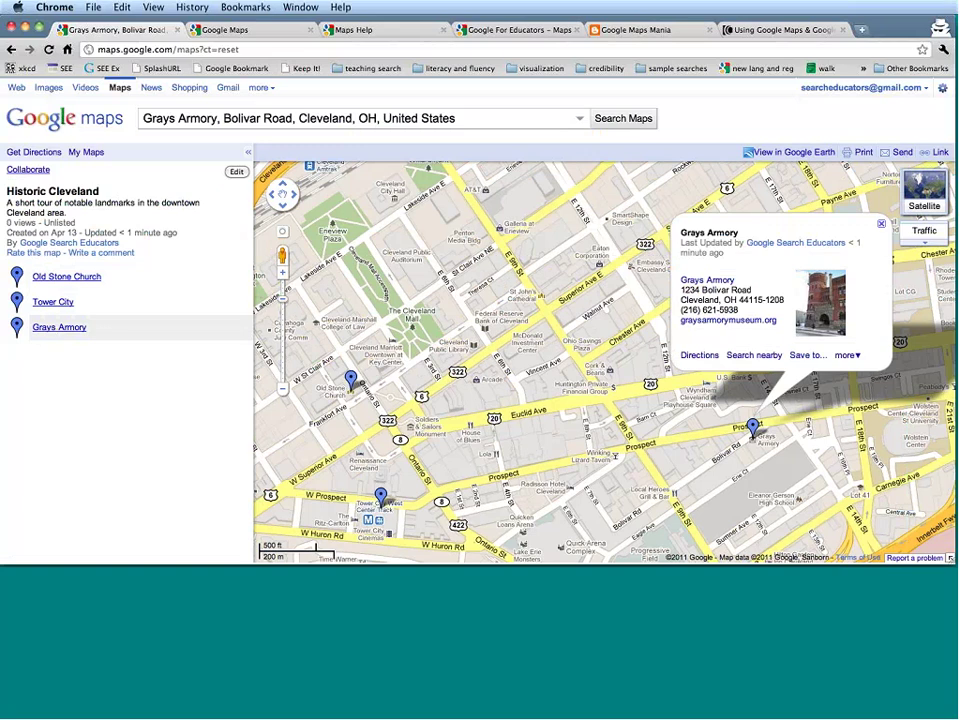
click(236, 173)
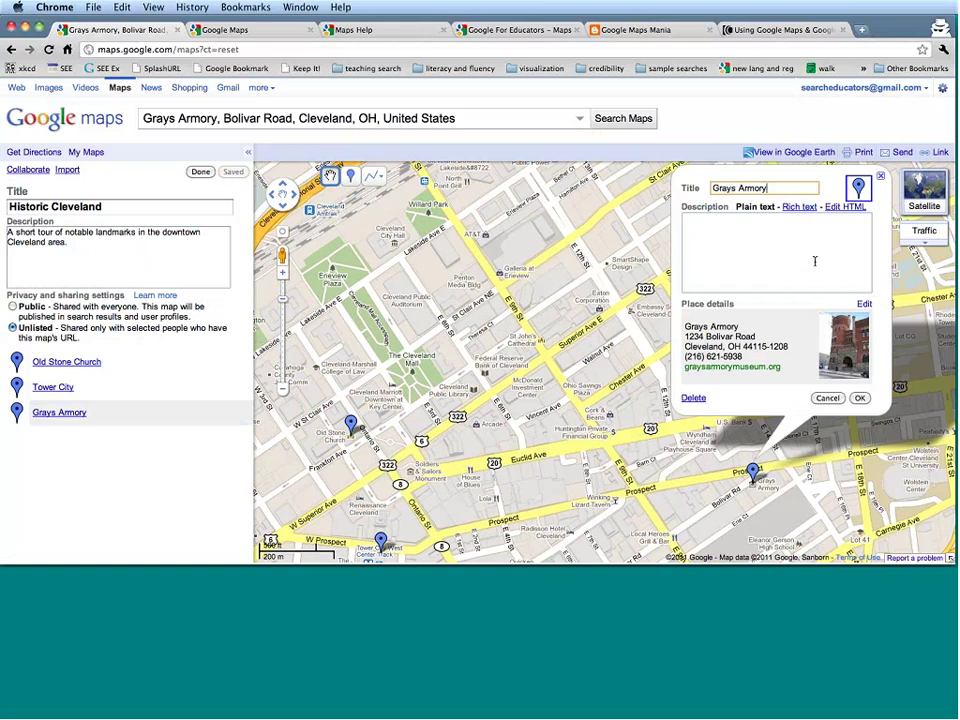
Step: Give Grays Armory the description 'A castle-like structure. The Cleveland Orchestra used to perform here!'
click(814, 261)
click(769, 263)
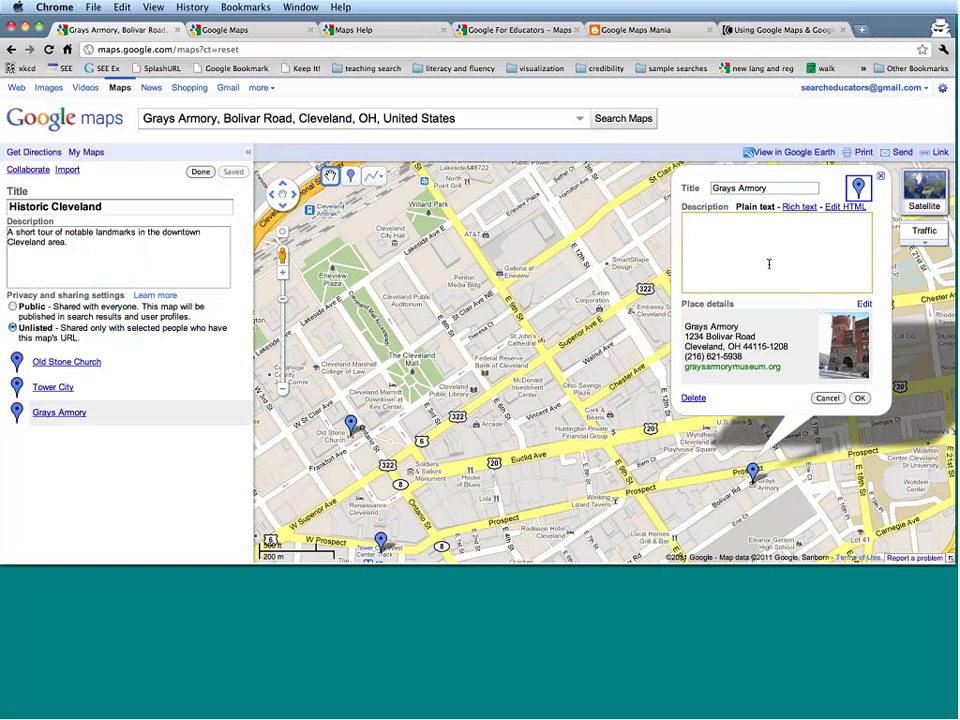
text(A c)
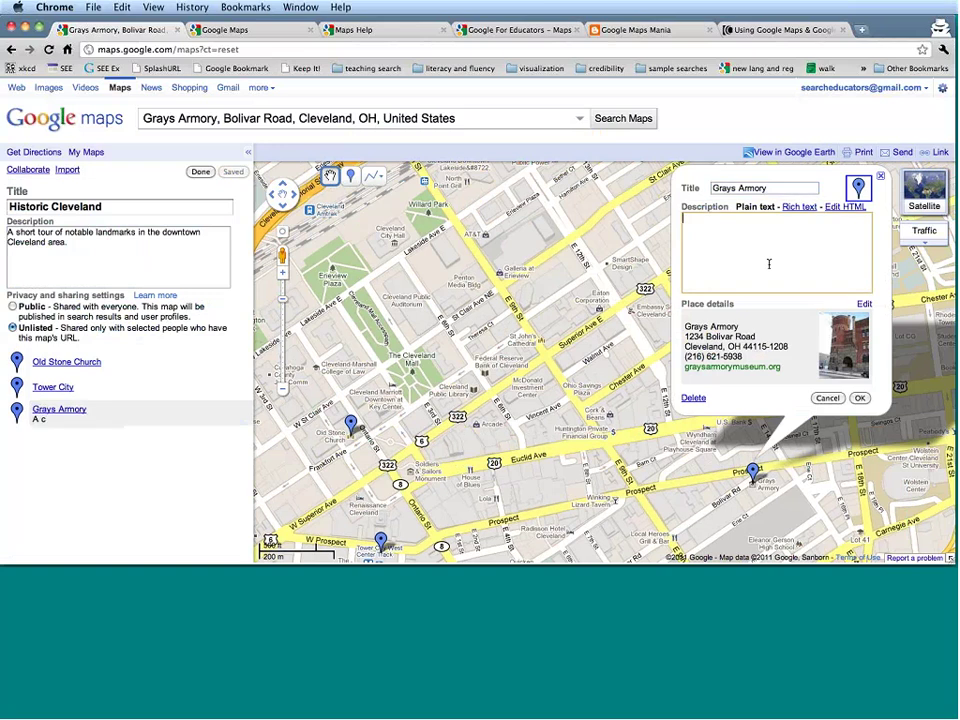
text(astle-like struc)
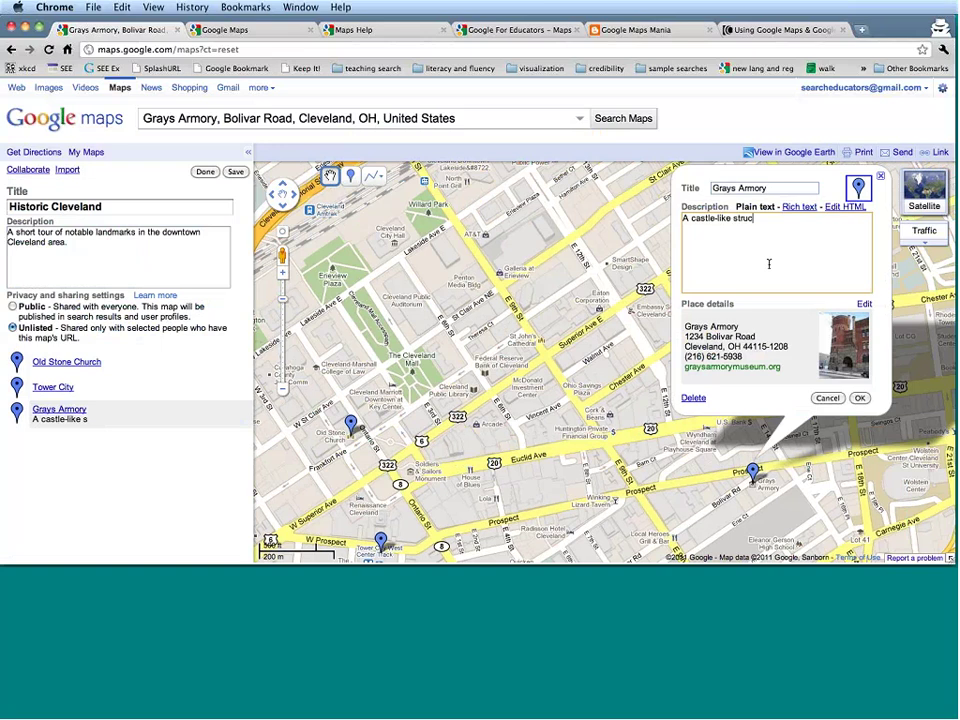
text(ture. The CLev)
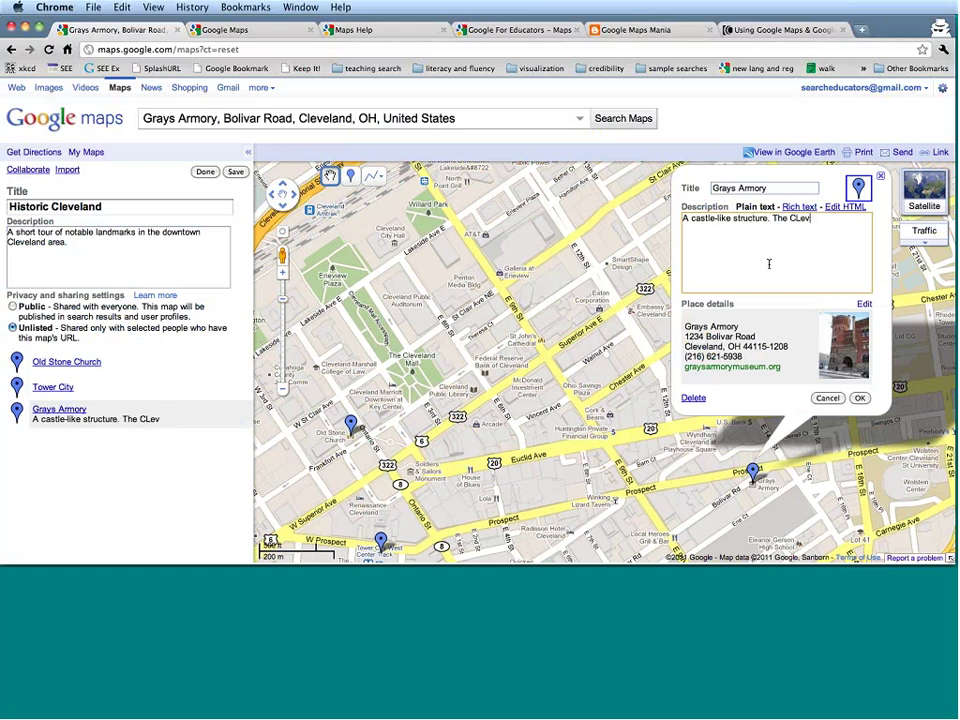
key(BackSpace)
key(BackSpace)
key(BackSpace)
text(leveland Orchestra used to perform)
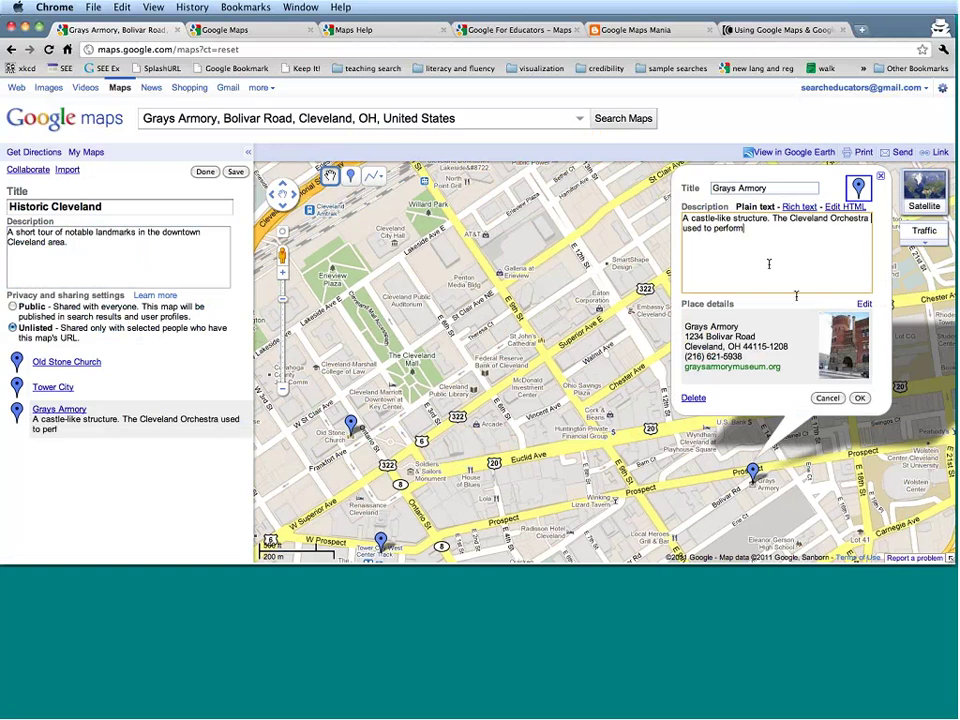
text( here!)
click(860, 398)
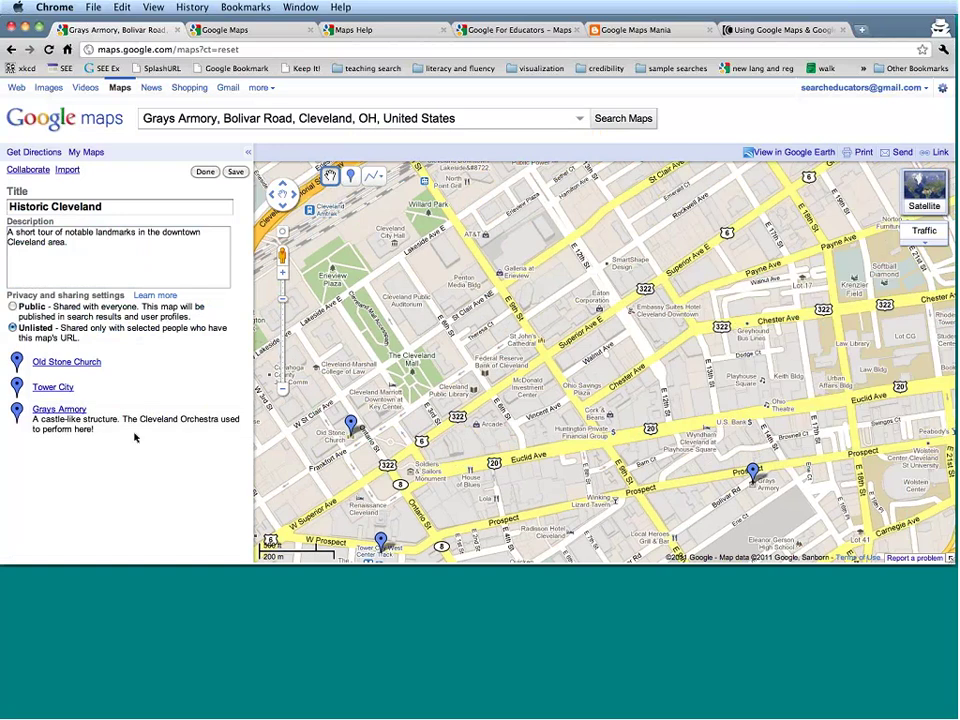
Step: Recheck the Grays Armory placemark and finish editing the map
click(752, 468)
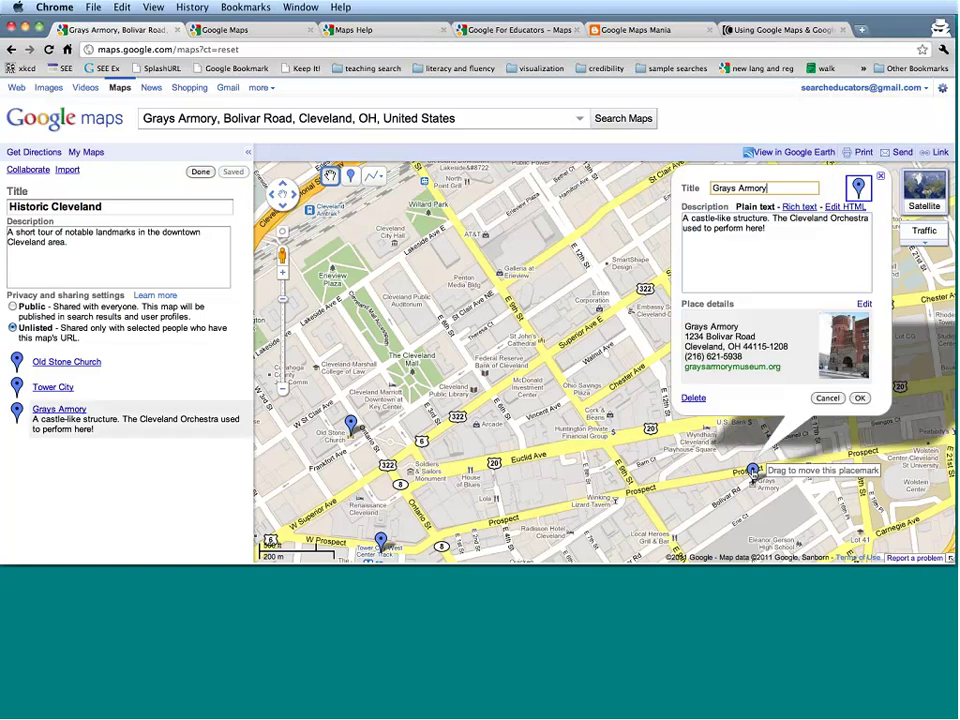
click(859, 398)
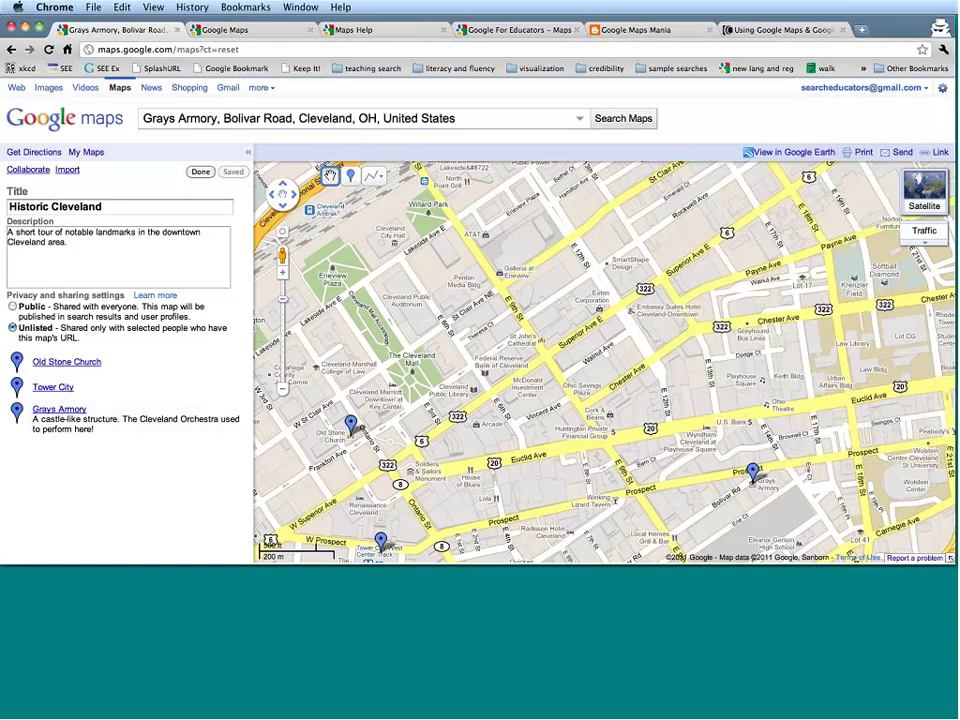
click(201, 172)
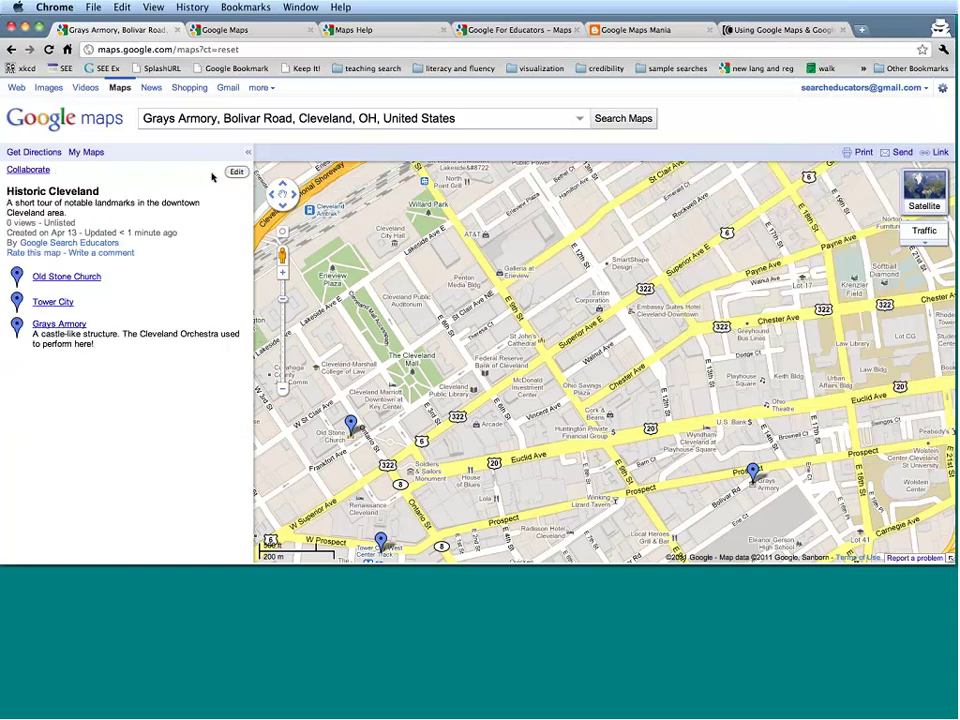
Step: Preview the Grays Armory and Tower City balloons, then reopen Historic Cleveland for editing
click(59, 323)
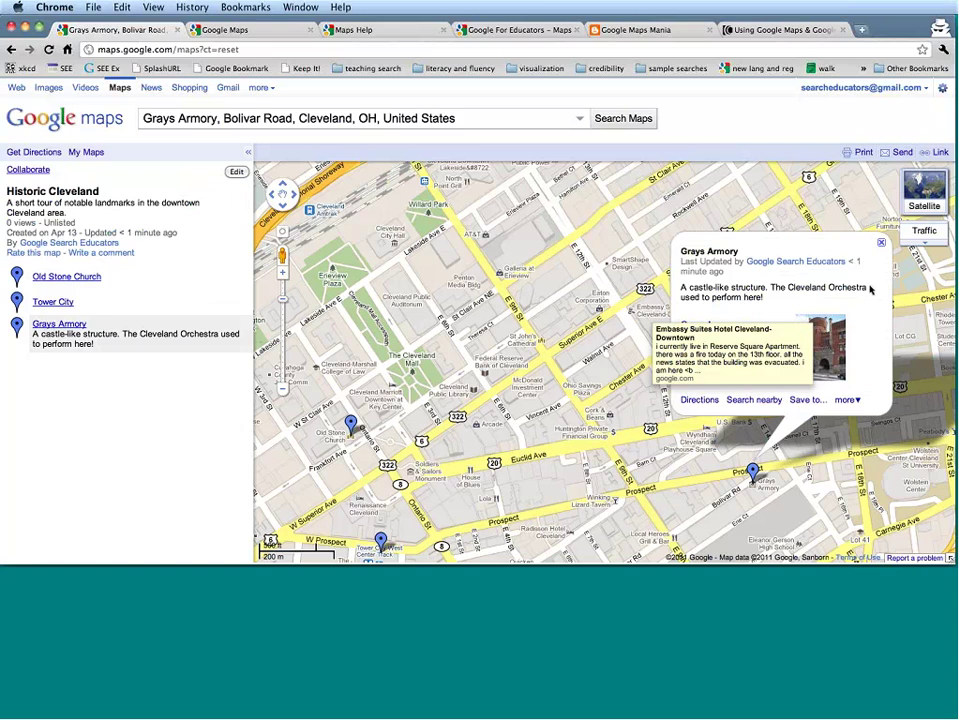
click(883, 245)
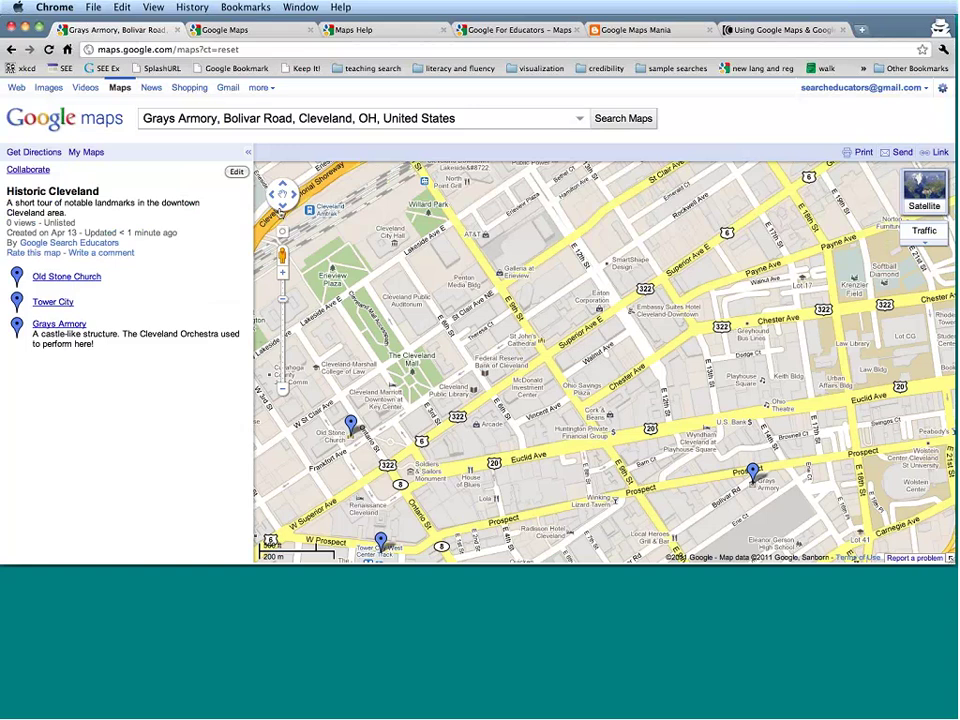
click(282, 204)
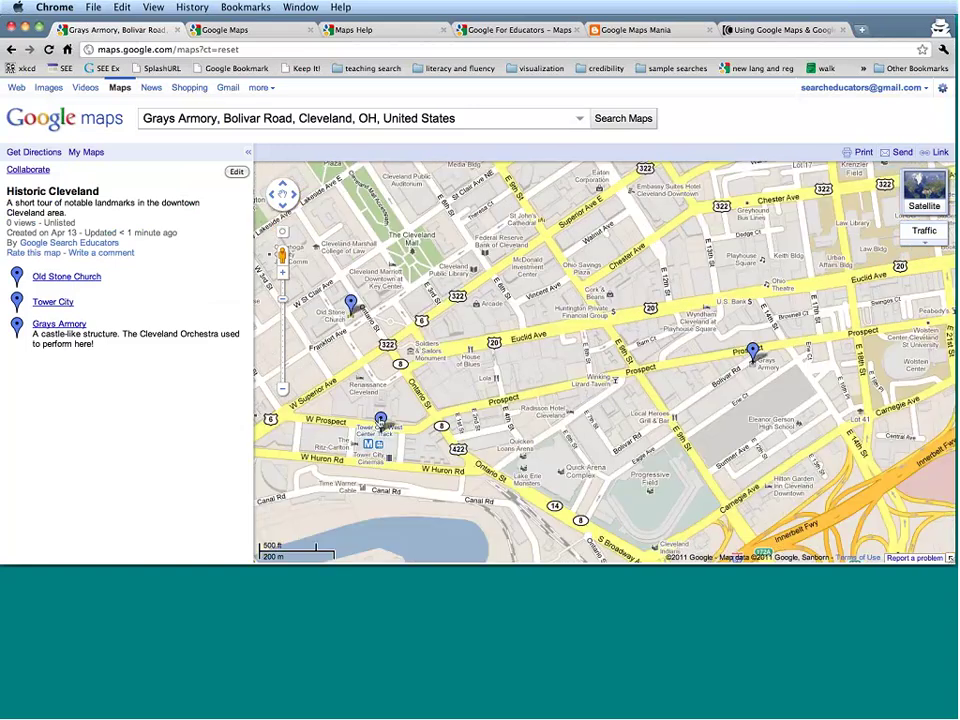
click(380, 420)
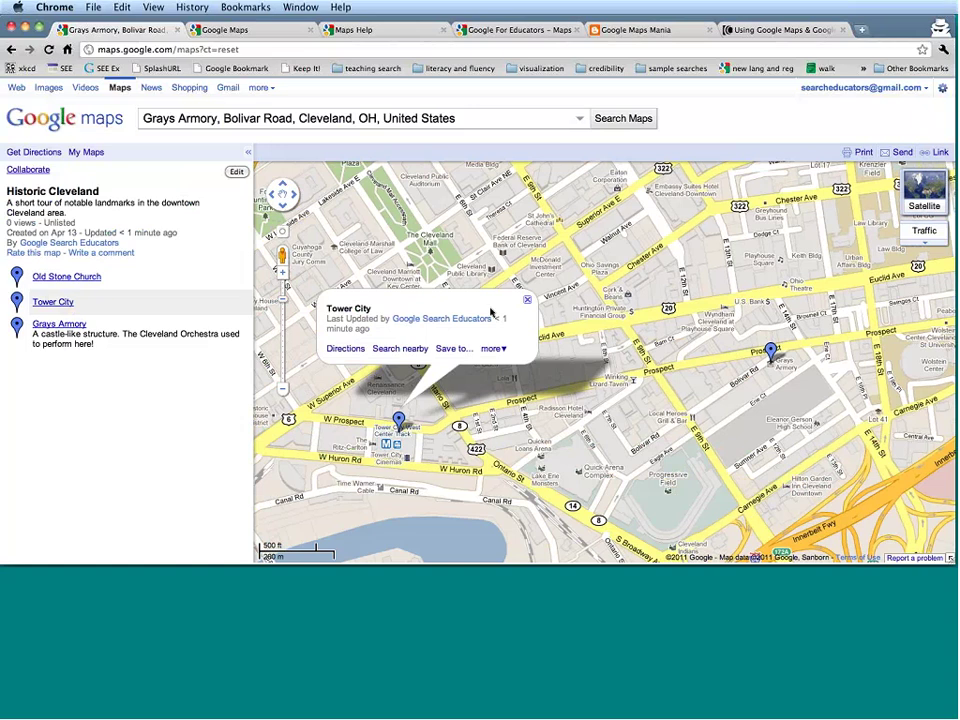
click(527, 300)
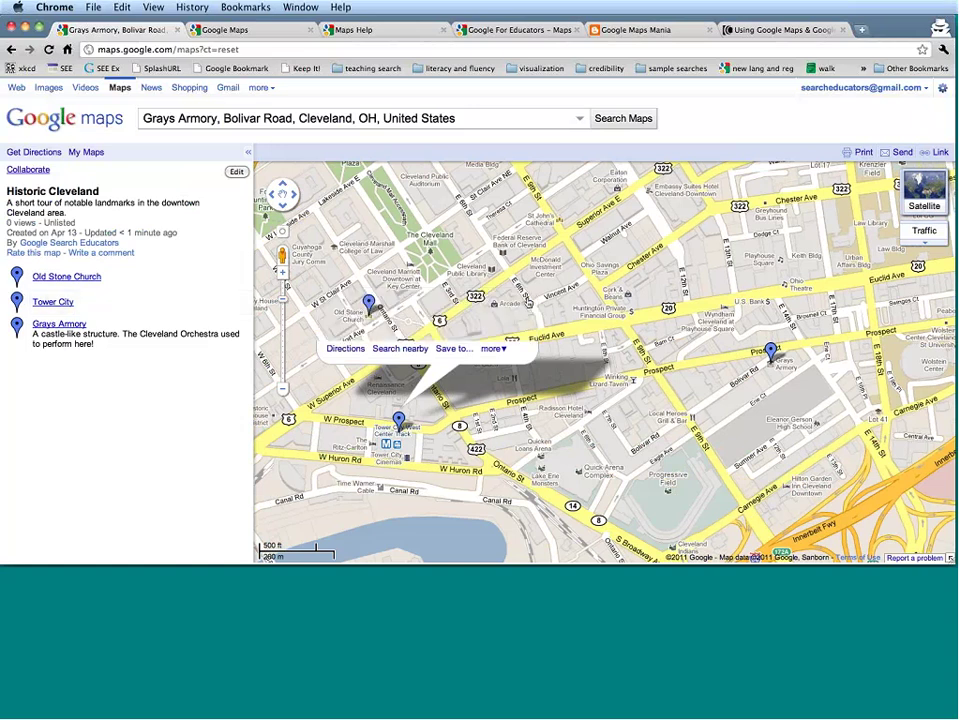
click(237, 172)
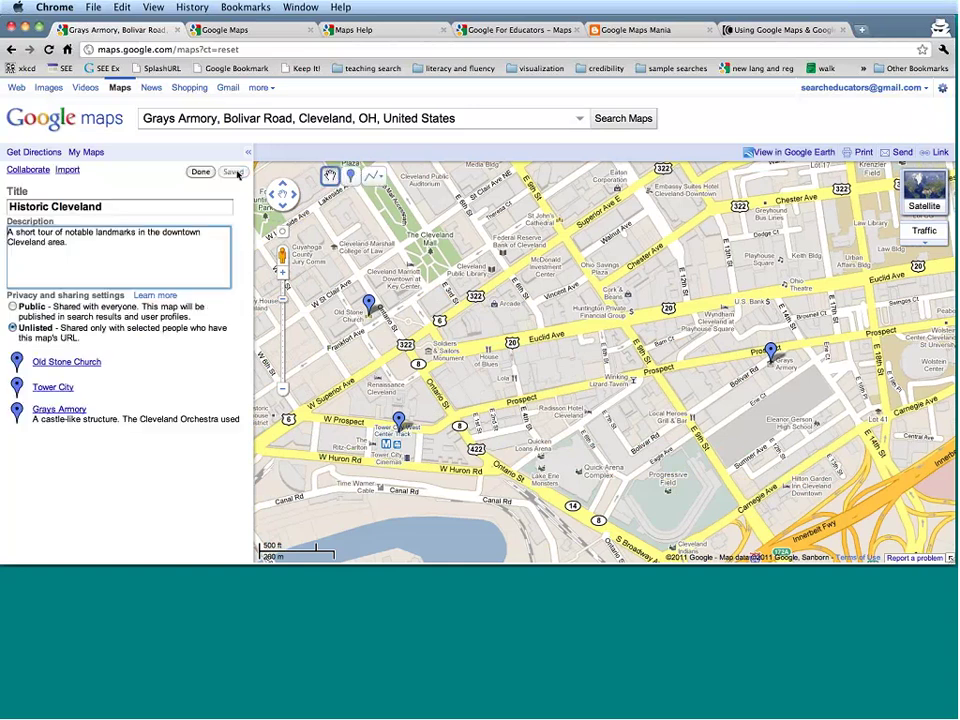
Step: Open Tower City's placemark for editing and switch its description to rich text
click(46, 388)
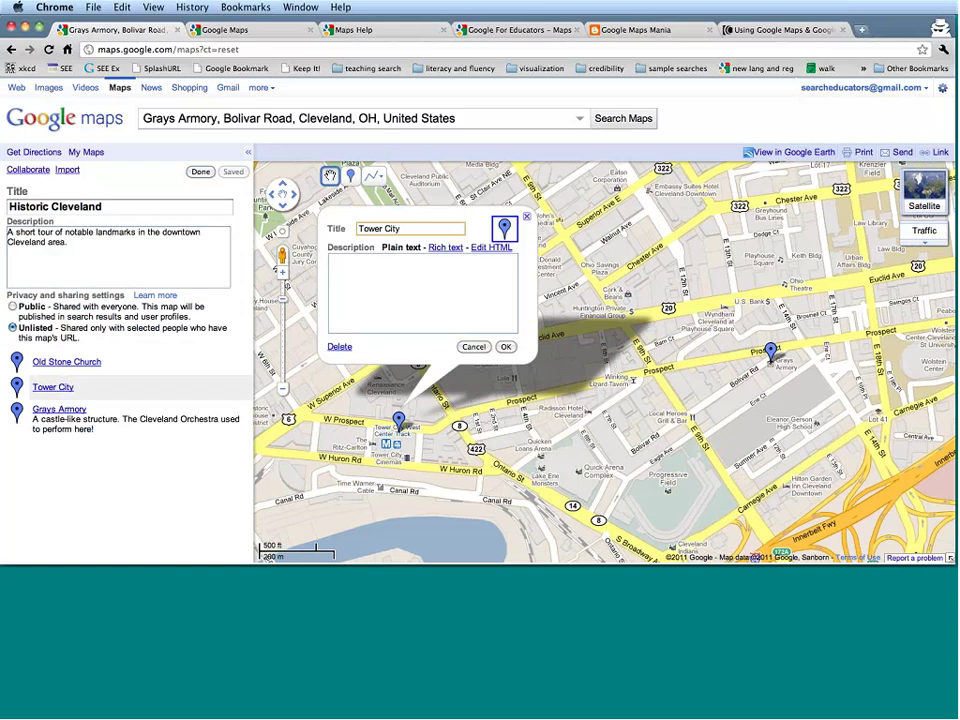
click(444, 248)
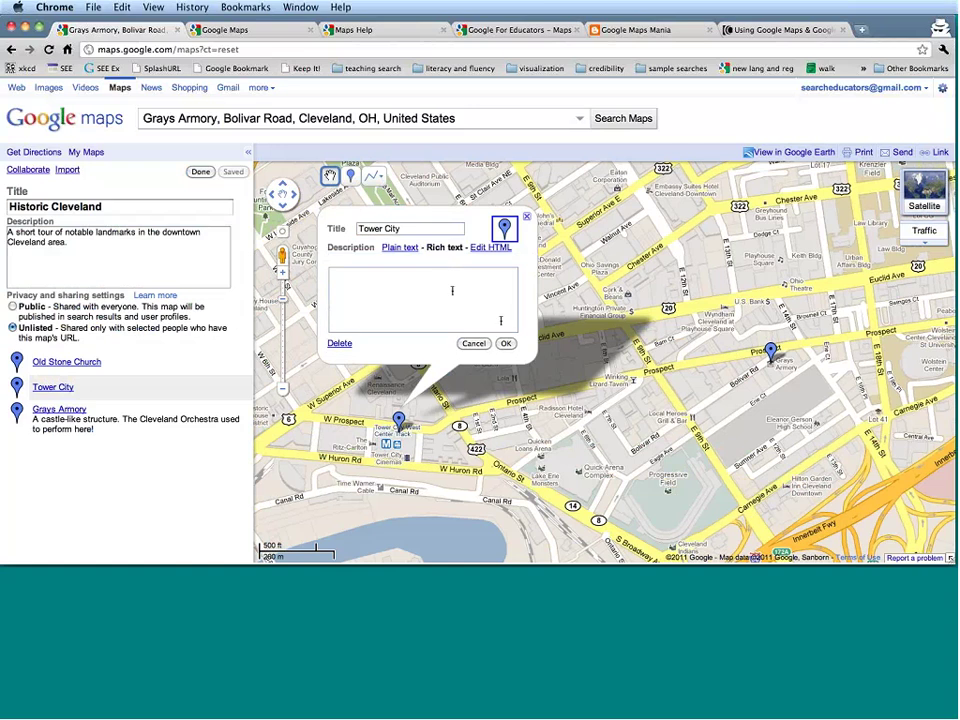
click(472, 343)
click(398, 420)
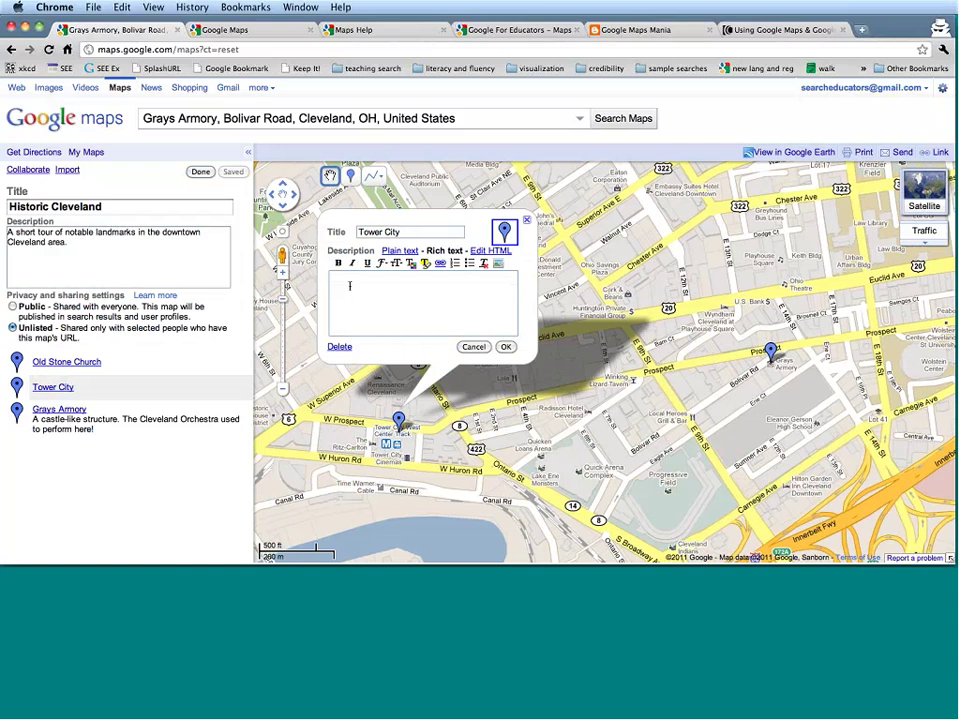
Step: Try Courier New on sample text 'Text!', delete it, and cancel the image prompt
click(349, 285)
text(Text!)
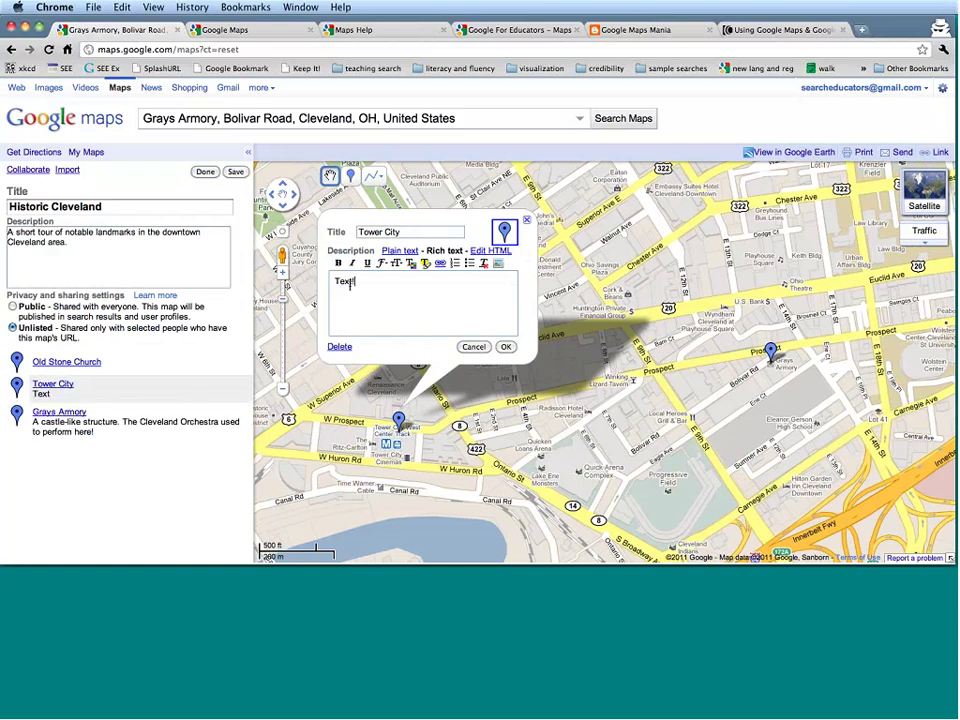
drag(366, 281, 334, 281)
click(382, 263)
click(416, 308)
key(BackSpace)
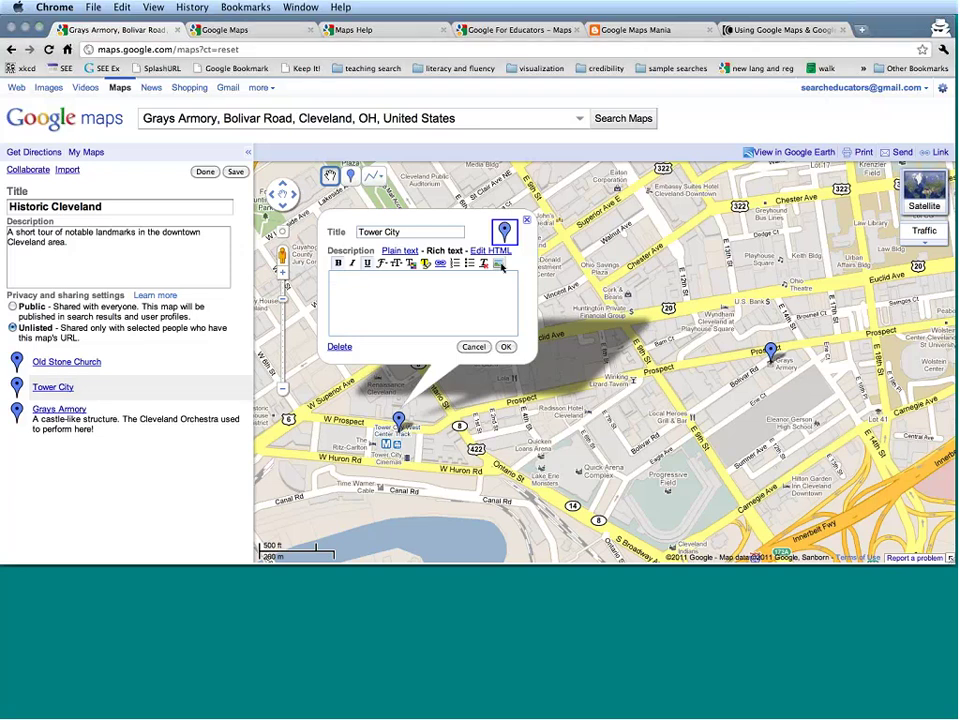
click(499, 264)
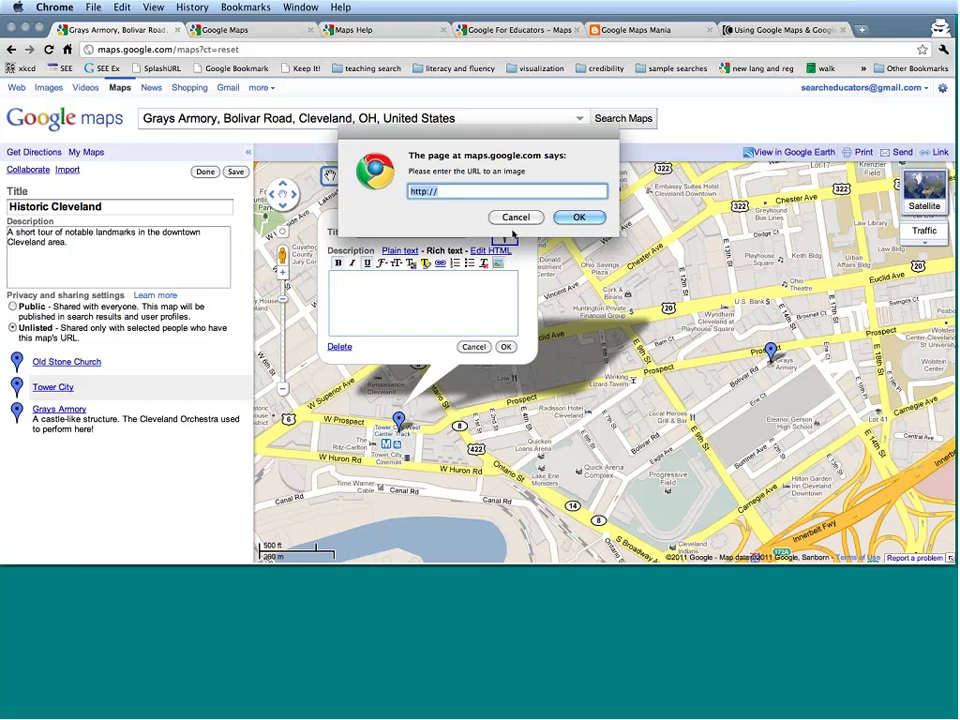
click(510, 217)
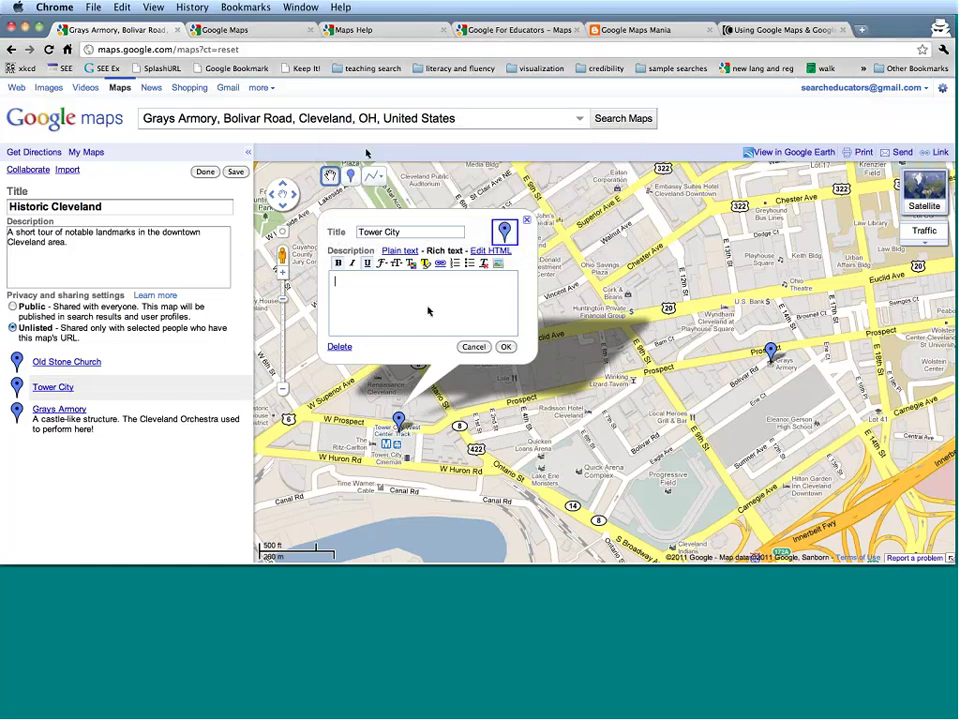
Step: Search Google for 'tower city cleveland' in a new tab
key(super+shift+n)
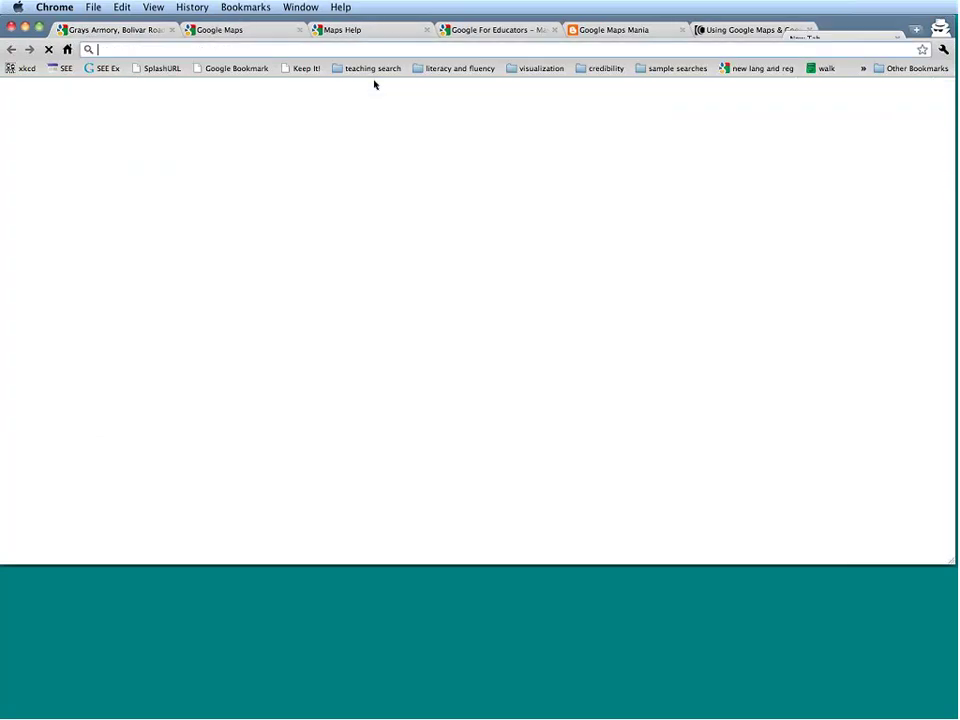
text(tower )
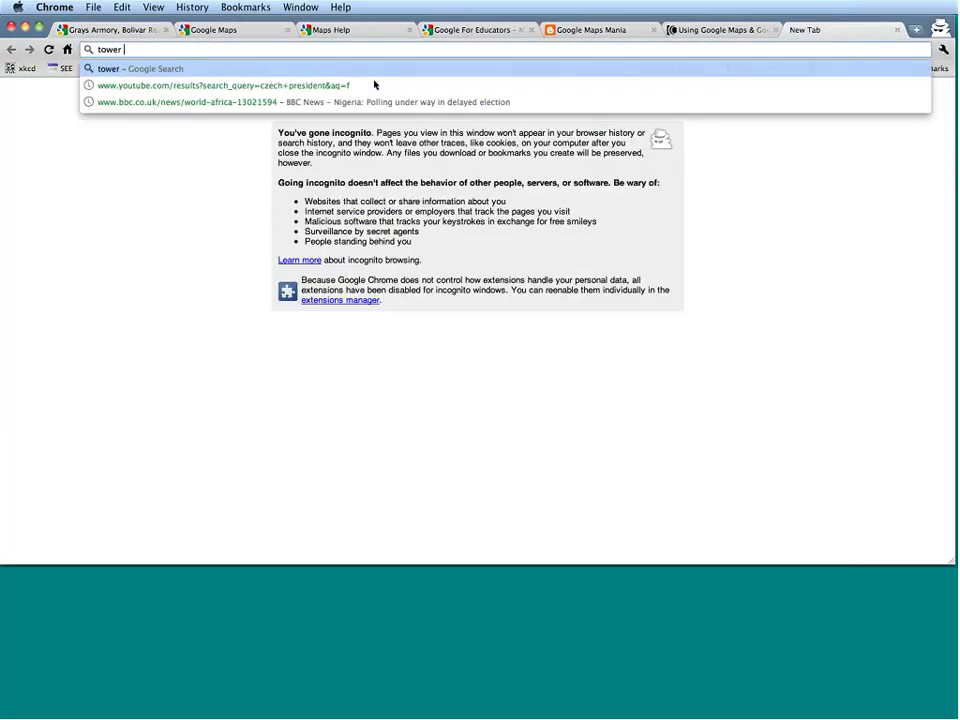
text(city cleveland)
key(Return)
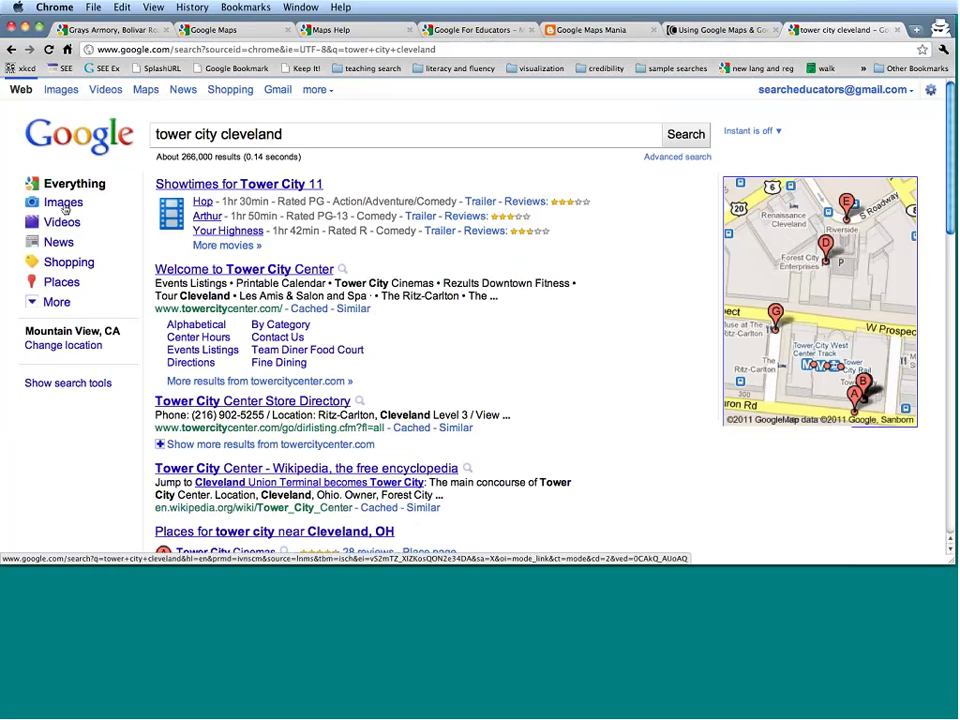
Step: Open a Tower City mall photo from the image results and copy its image URL
click(63, 203)
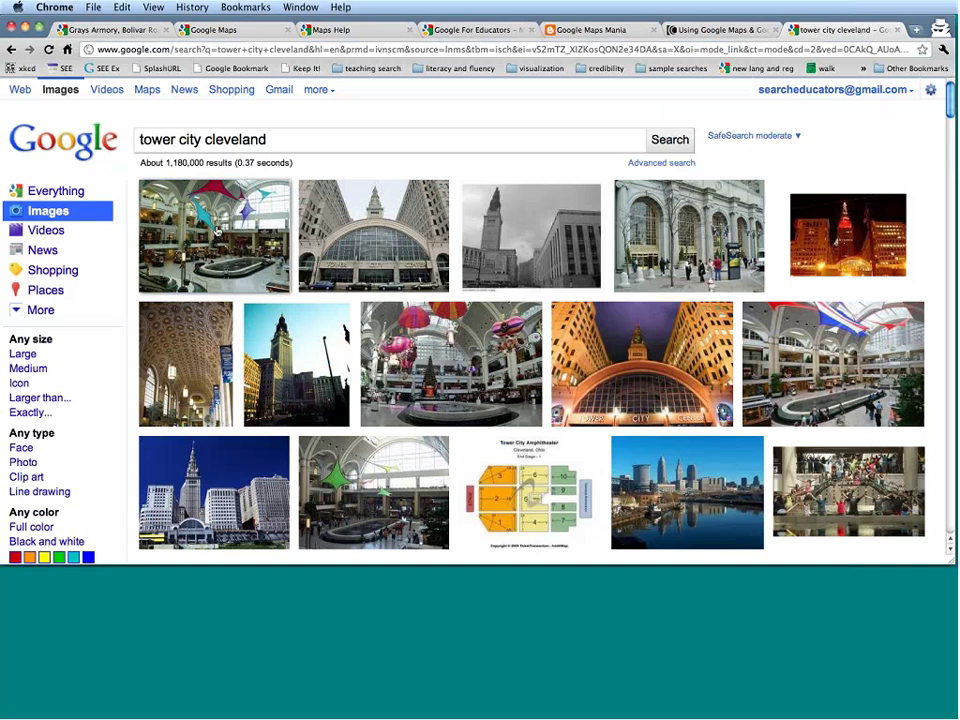
mouse_move(253, 287)
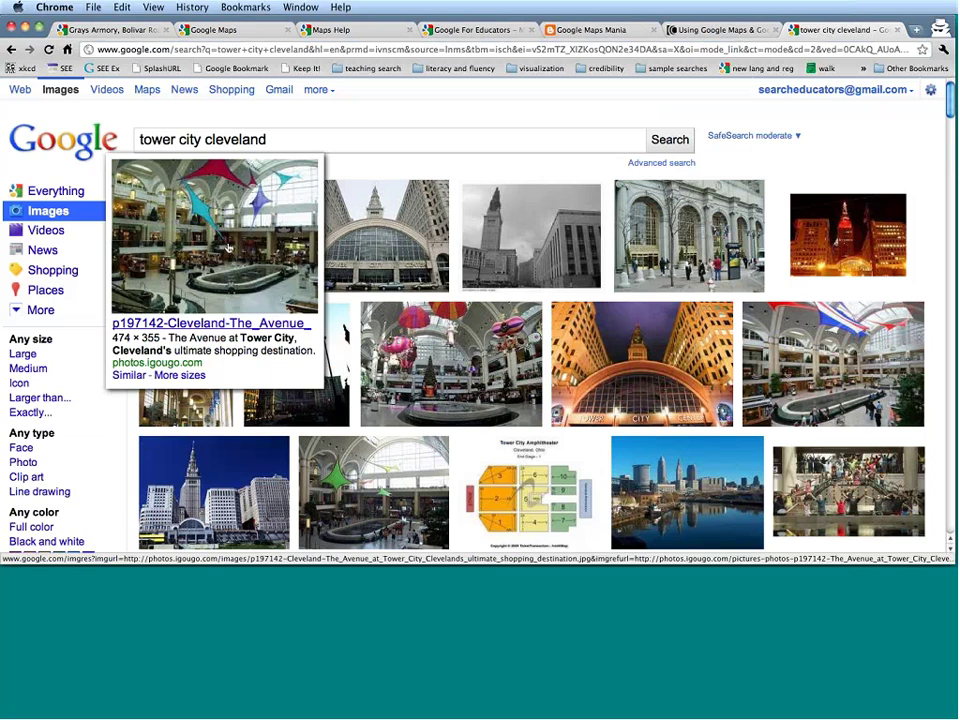
click(200, 323)
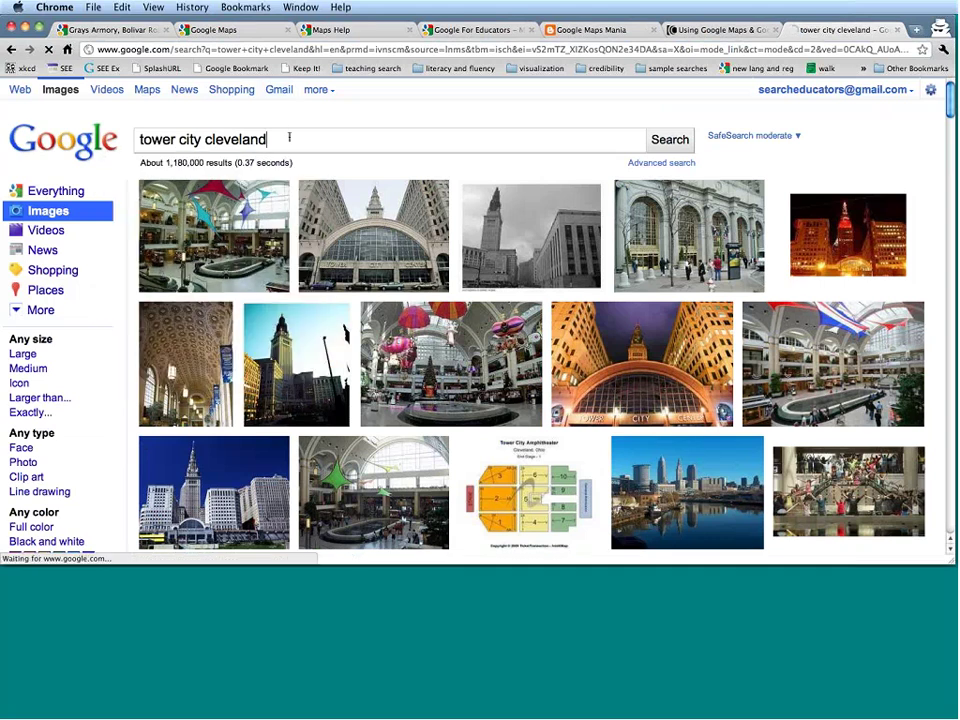
mouse_move(201, 290)
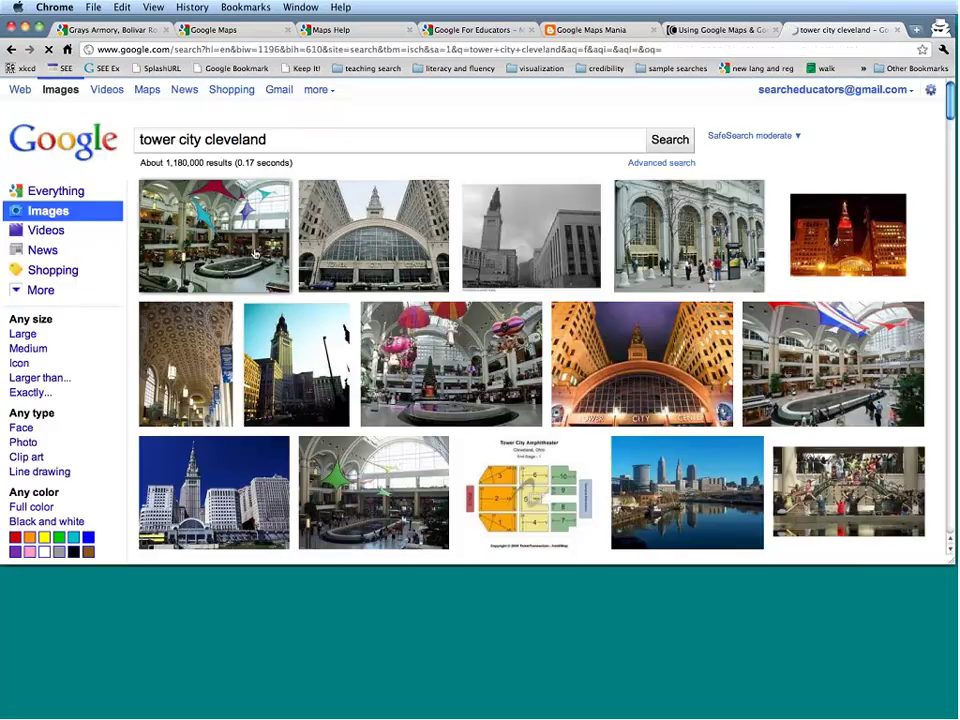
click(255, 253)
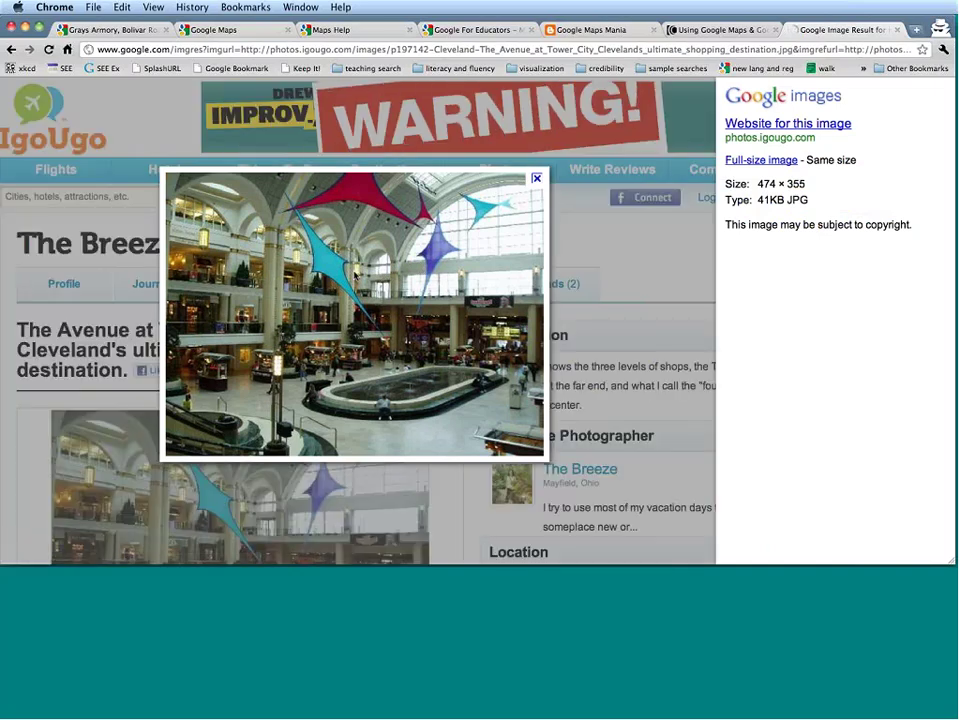
right_click(355, 275)
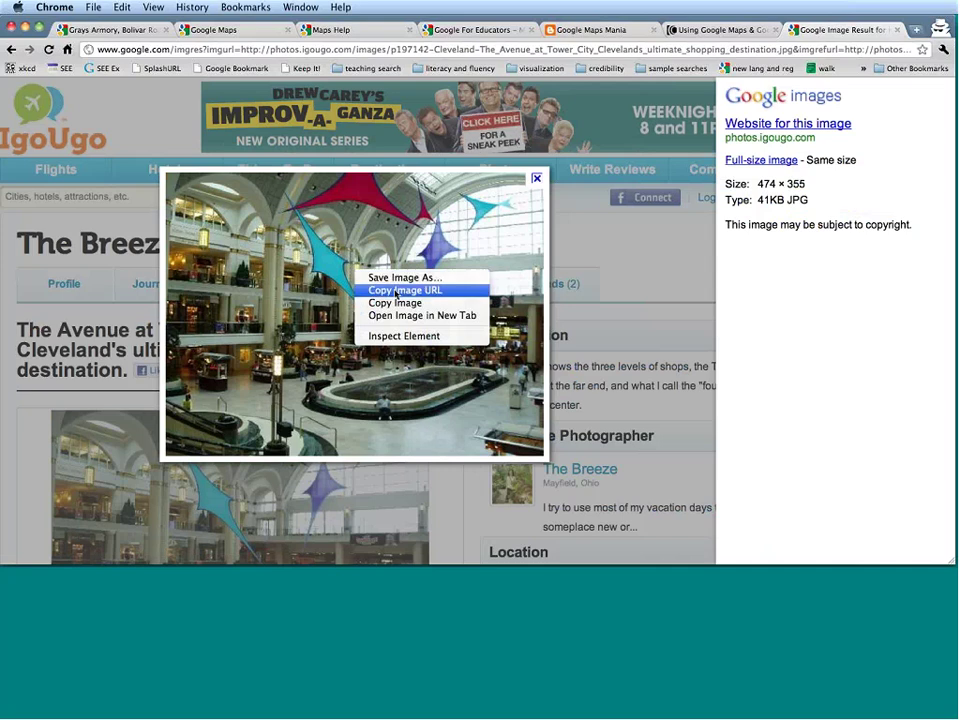
click(395, 290)
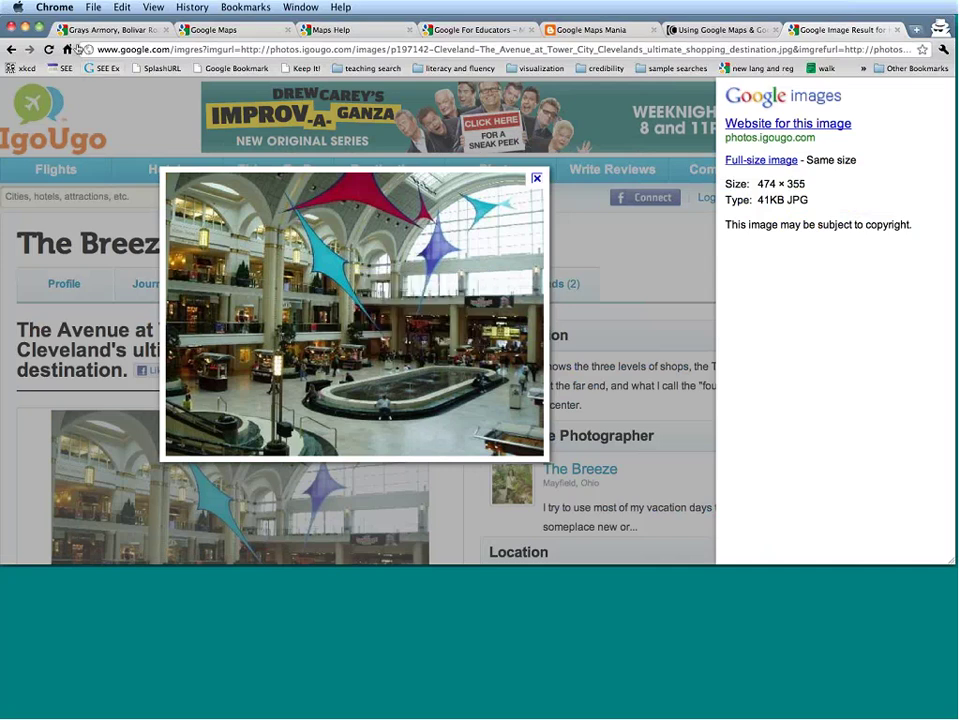
Step: Insert the copied mall photo into Tower City's description and save the Historic Cleveland map
click(110, 29)
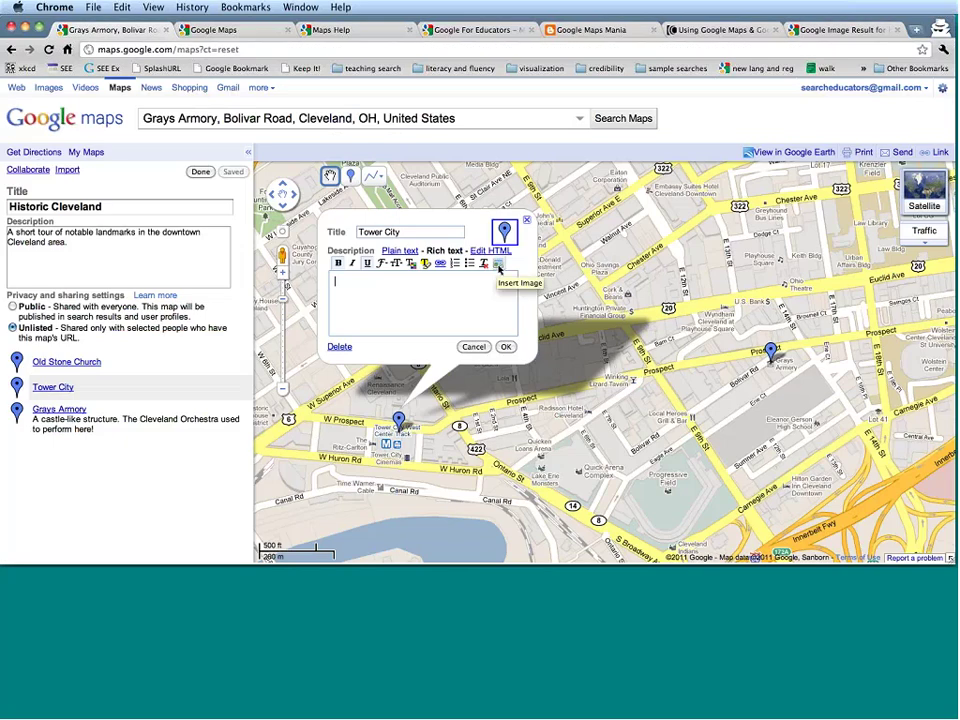
click(499, 265)
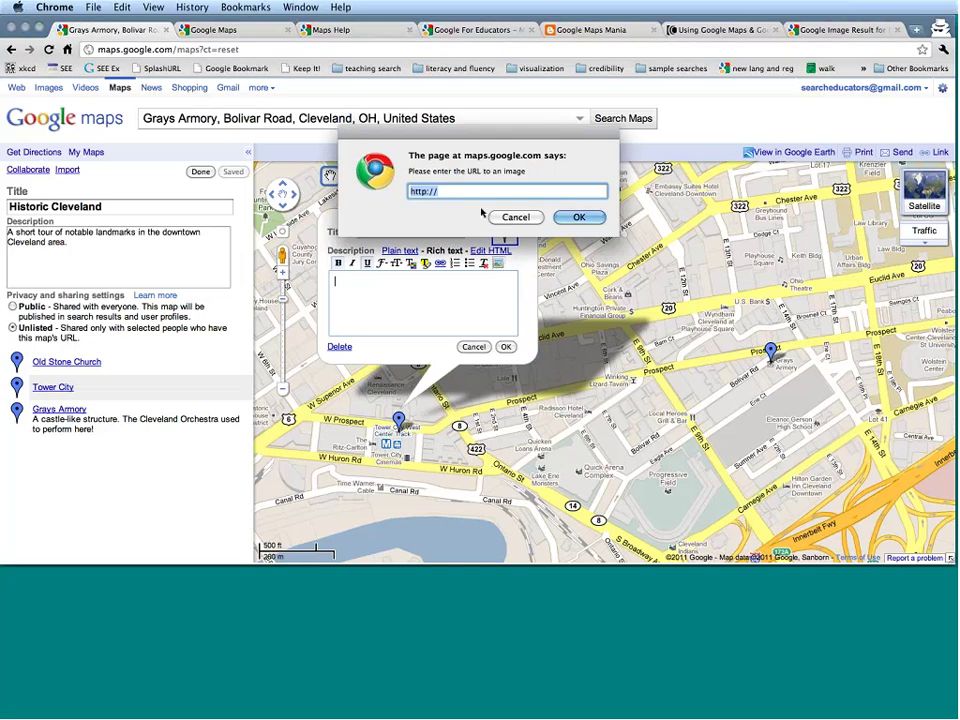
key(super+v)
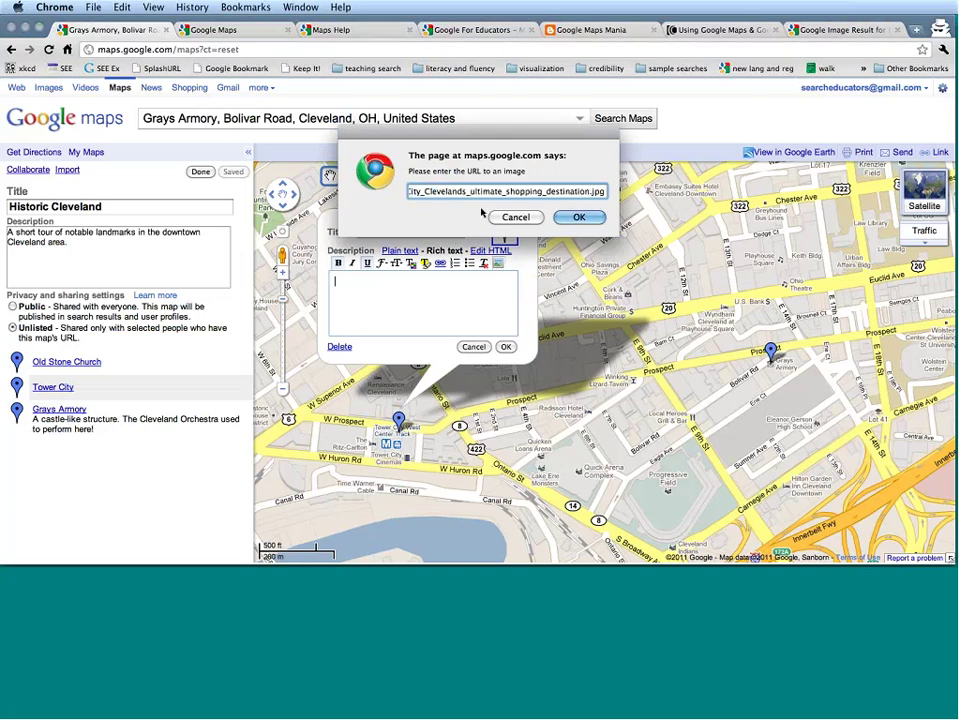
click(576, 216)
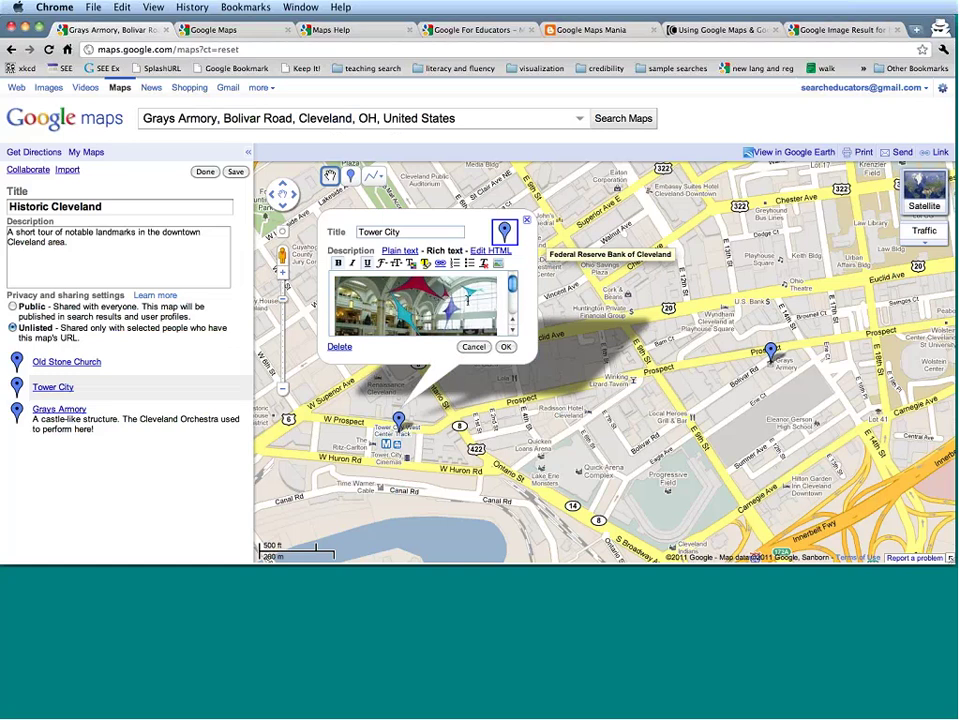
click(505, 347)
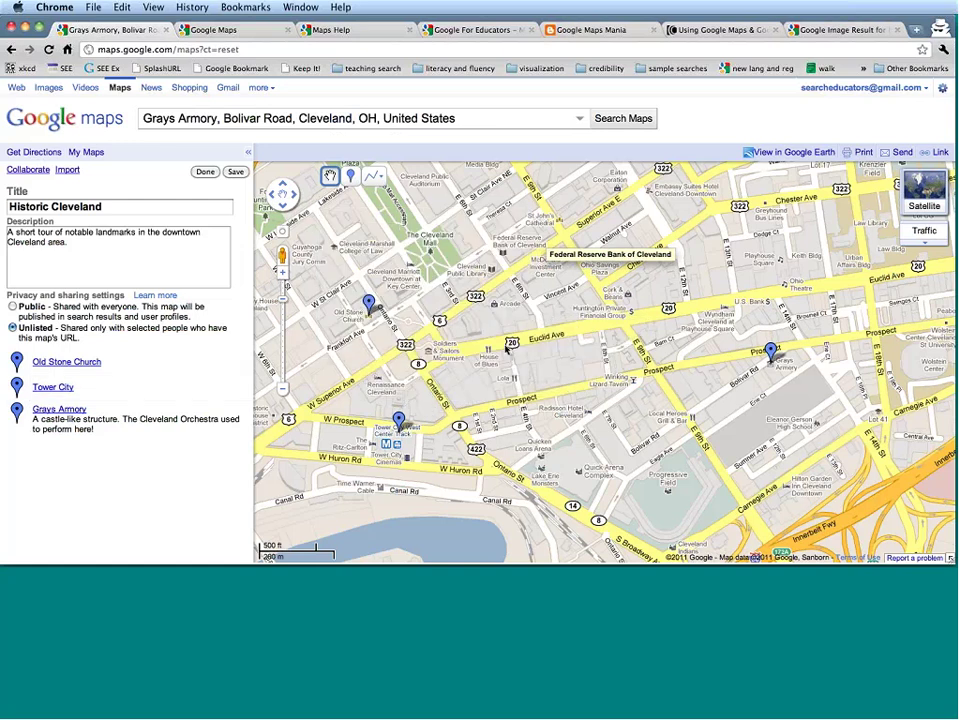
click(205, 172)
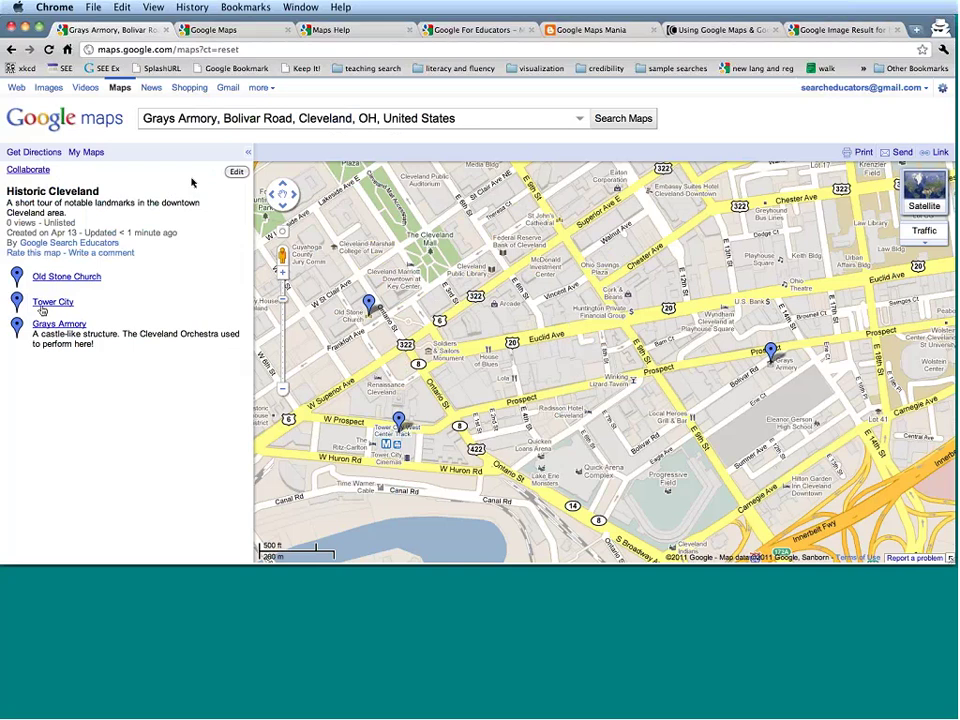
Step: Preview Tower City's balloon with its mall photo, then the Grays Armory details
click(41, 305)
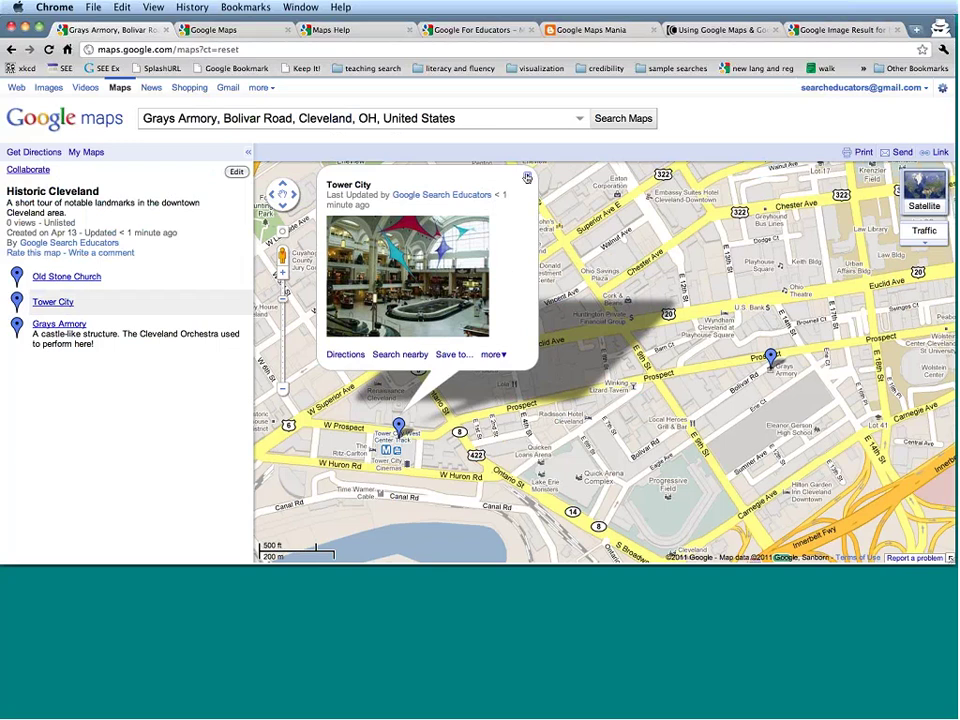
click(527, 177)
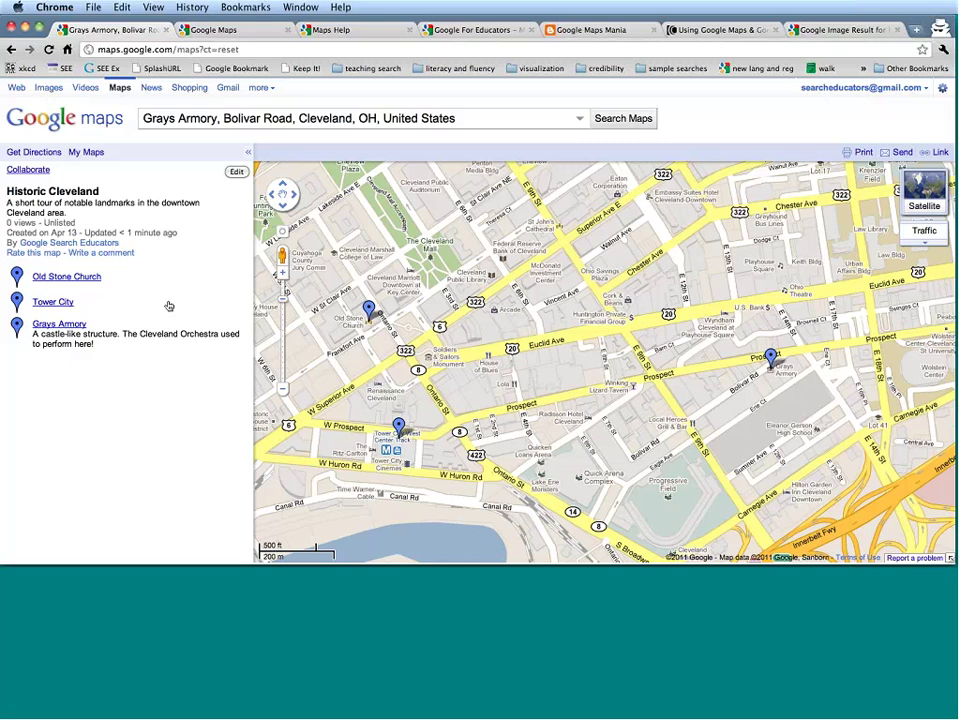
click(80, 325)
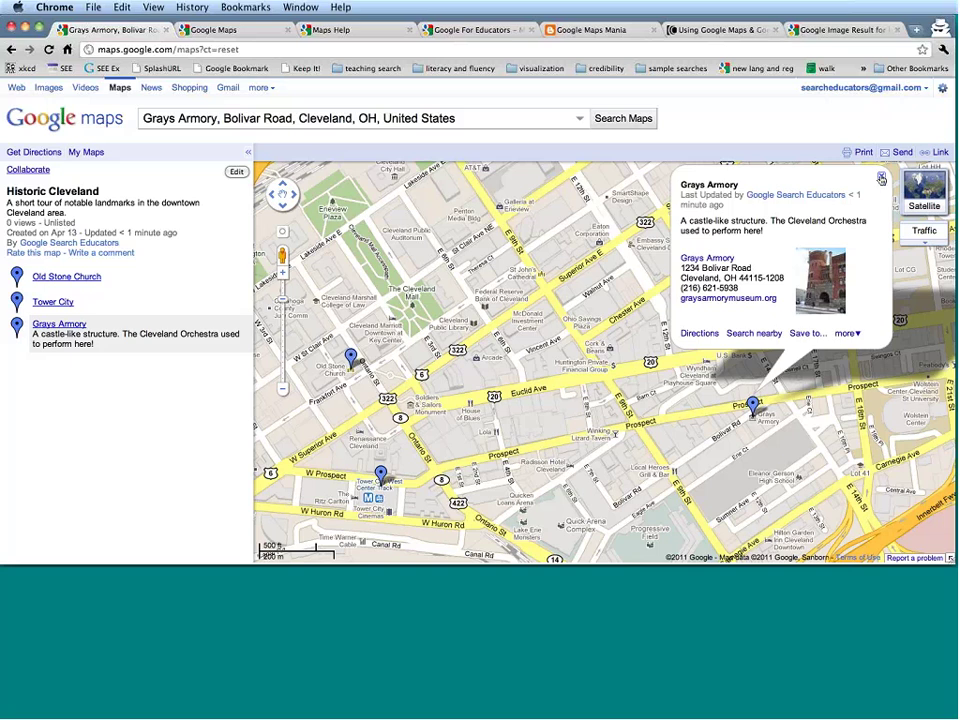
click(881, 178)
Step: In a private window, search YouTube for 'grays armory cleveland'
key(super+shift+n)
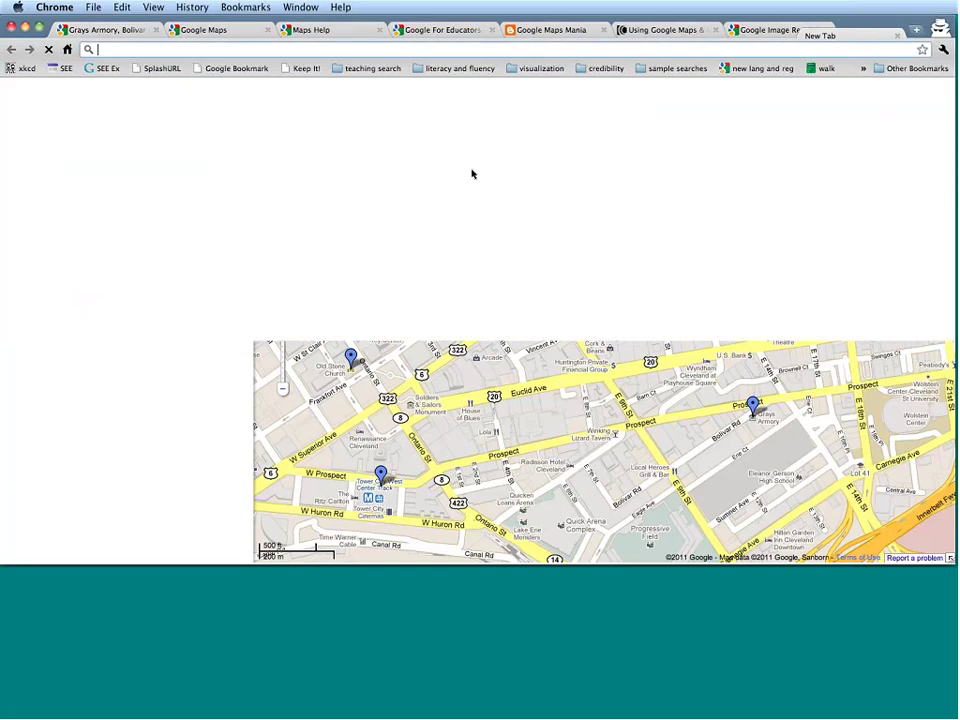
text(yout)
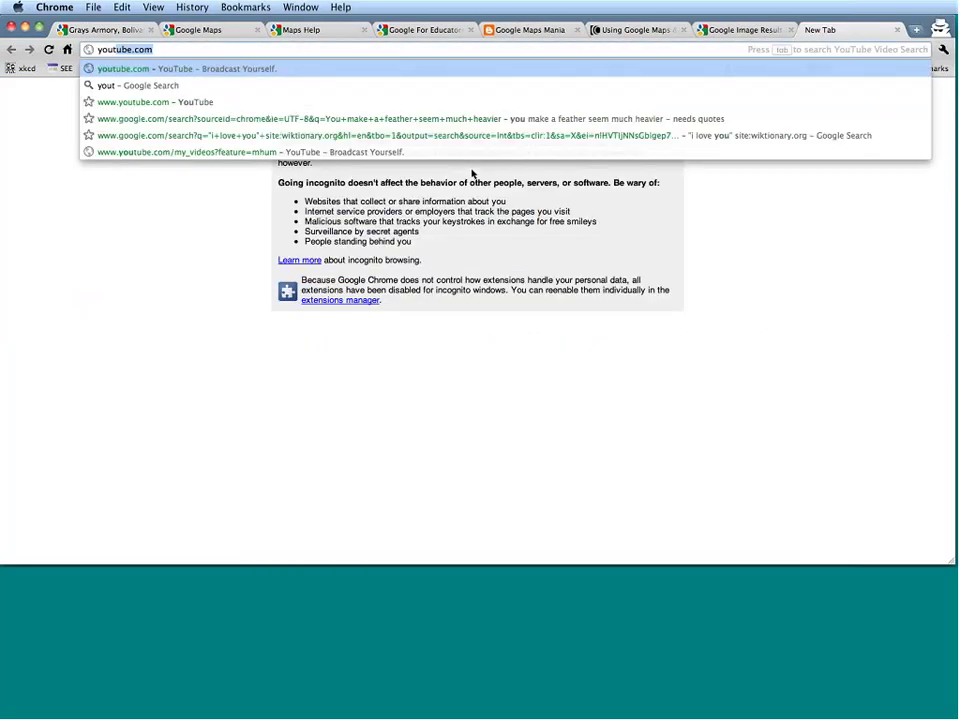
key(Return)
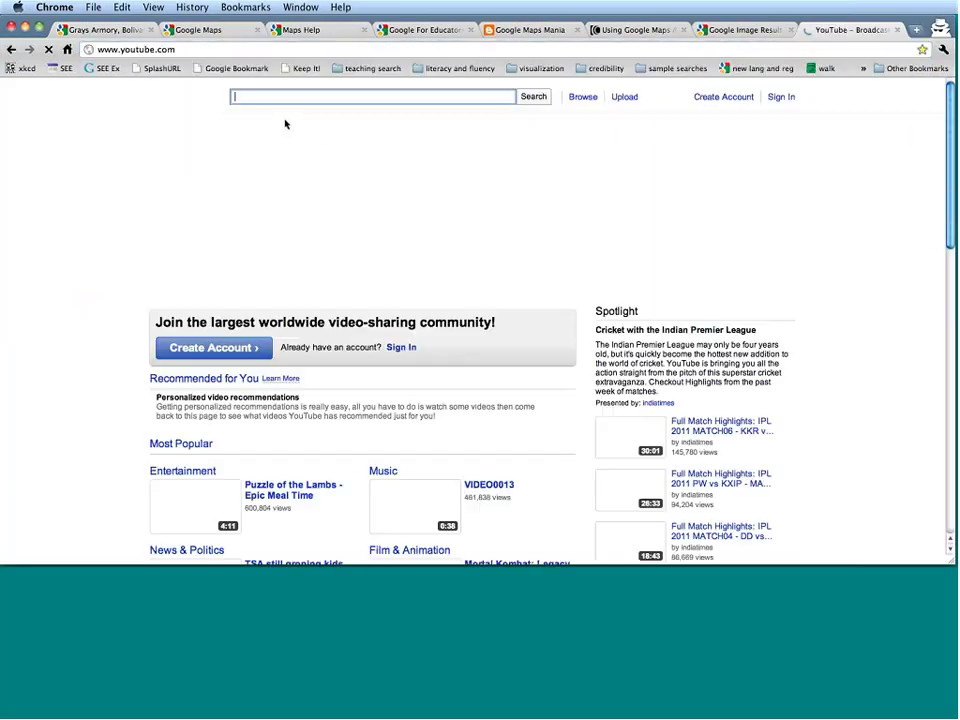
text(grays armory clevea)
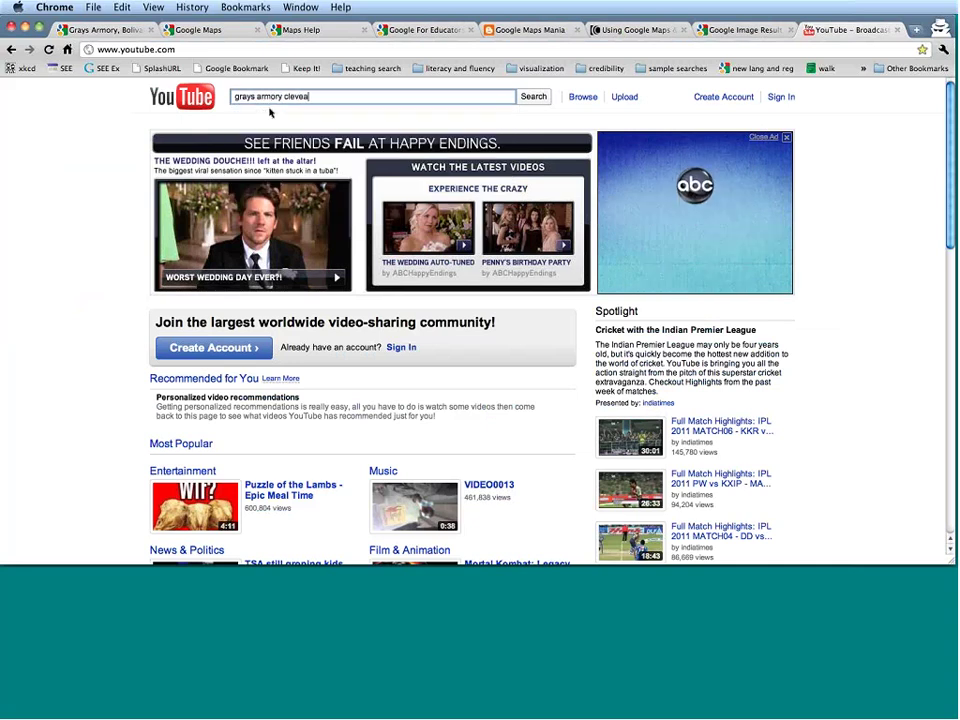
key(BackSpace)
text(land)
key(Return)
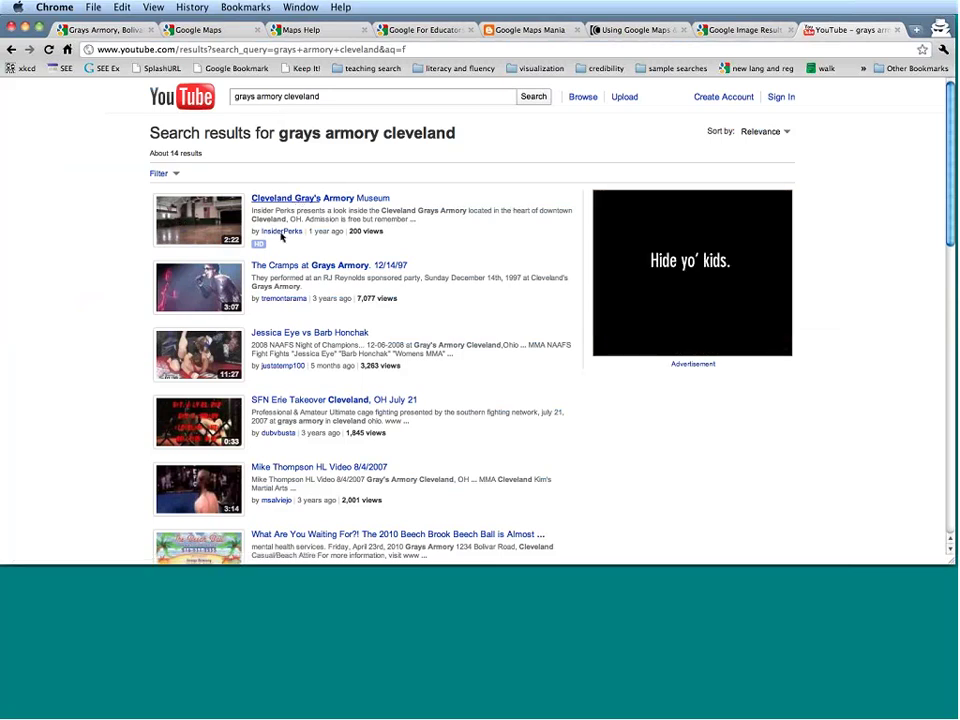
Step: Open and pause the Cleveland Gray's Armory Museum video, then select its embed code
click(289, 199)
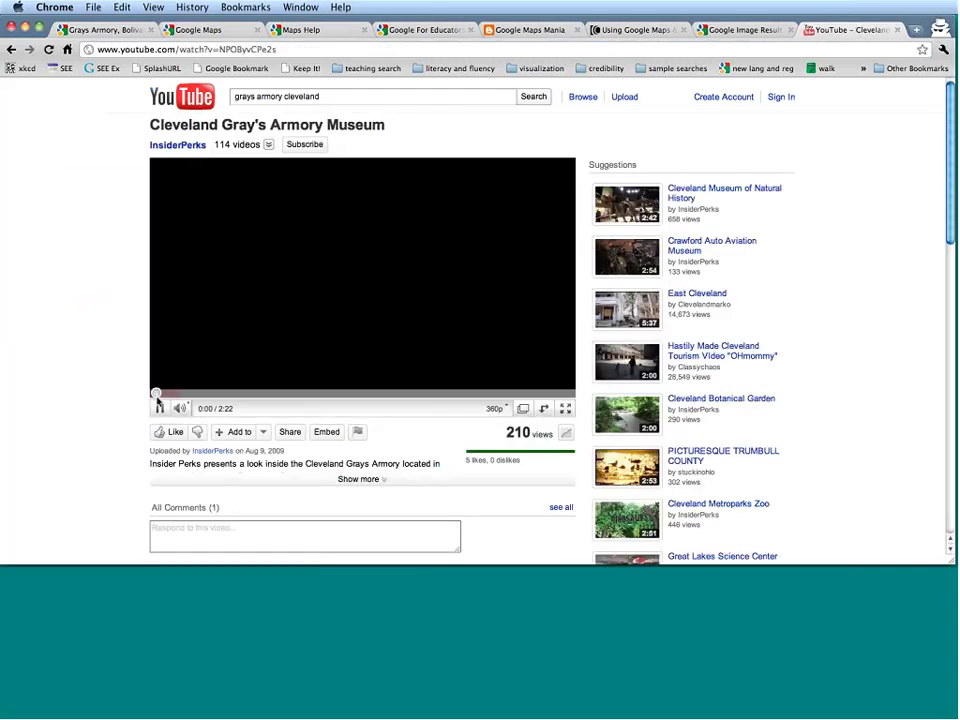
click(158, 406)
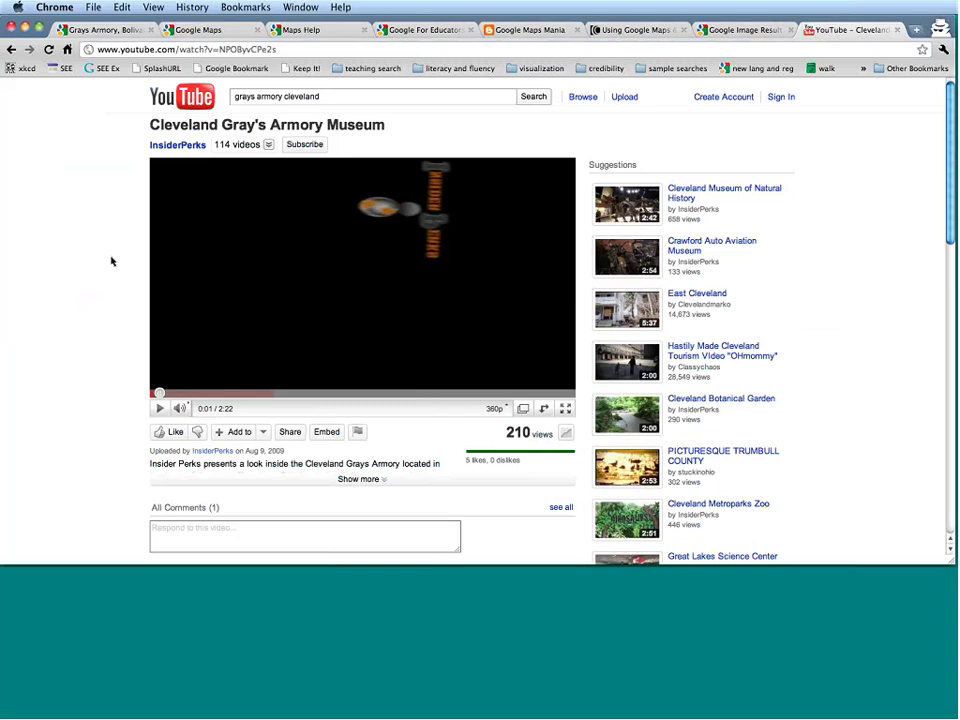
scroll(111, 261, down, 2)
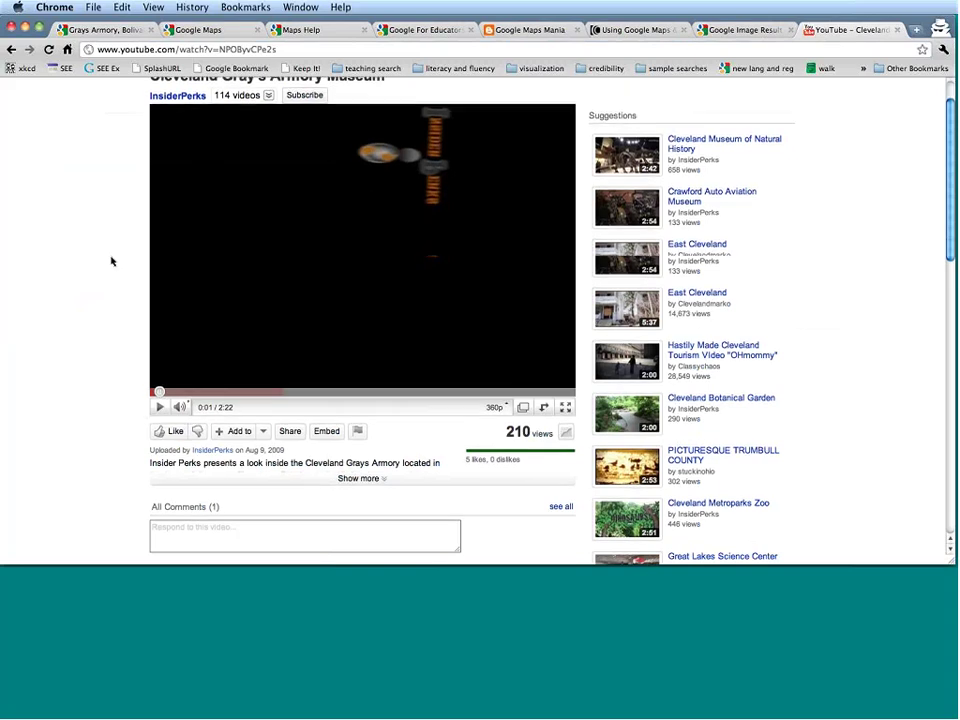
scroll(111, 261, down, 1)
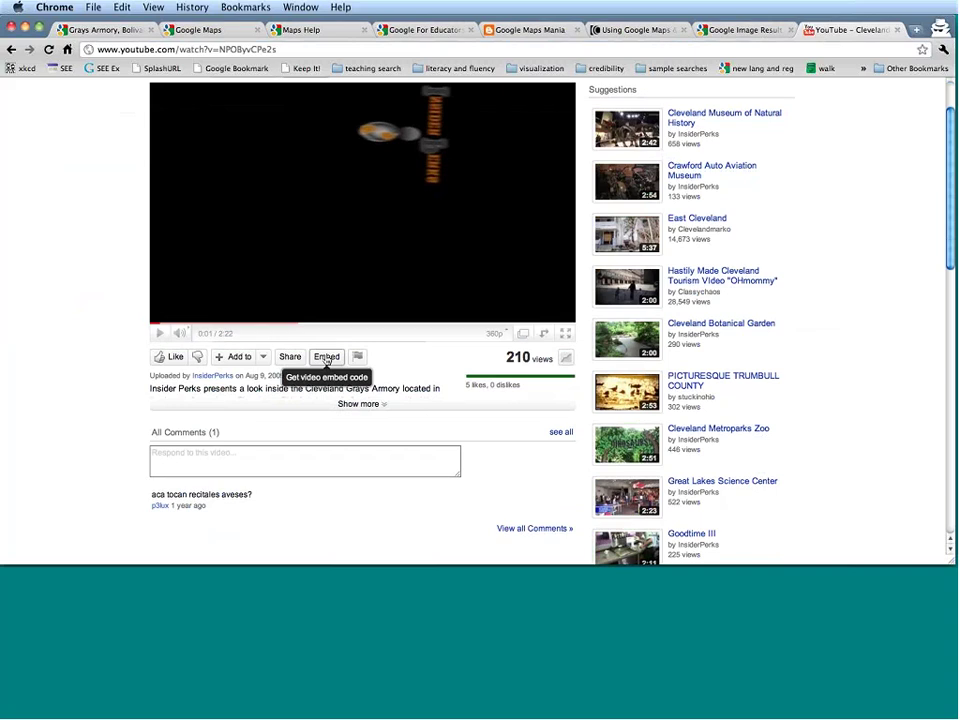
click(326, 357)
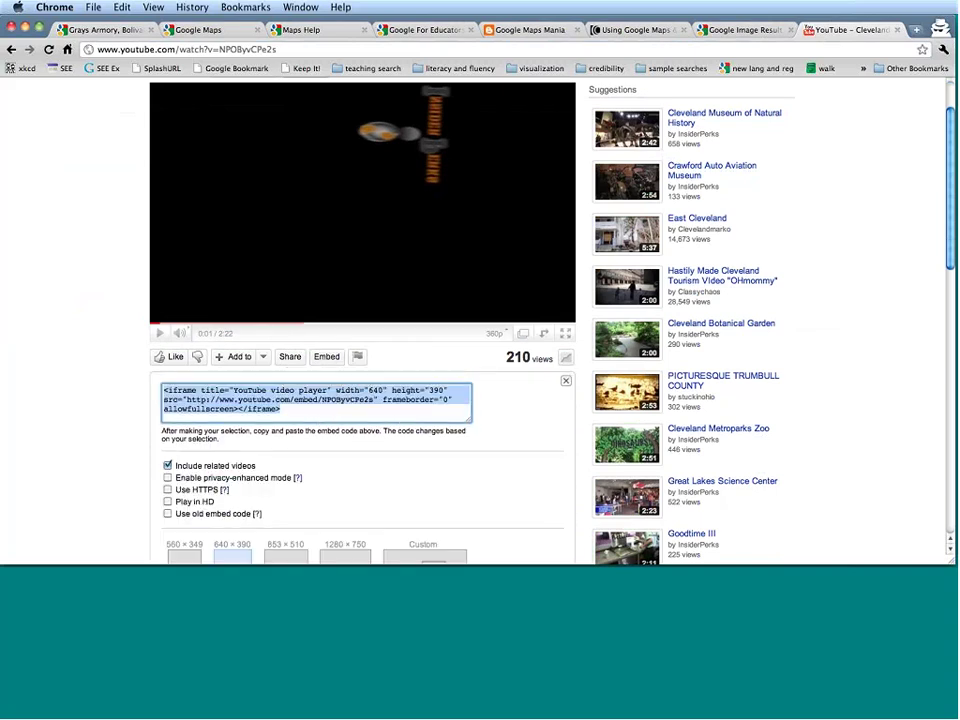
click(343, 410)
triple_click(343, 412)
key(super+c)
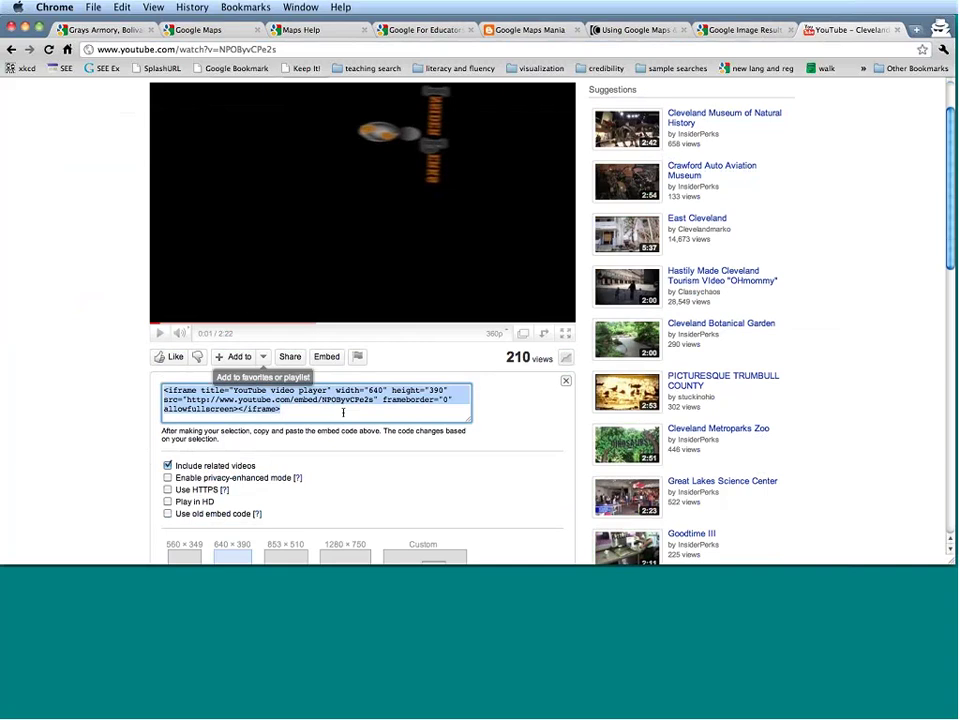
click(121, 32)
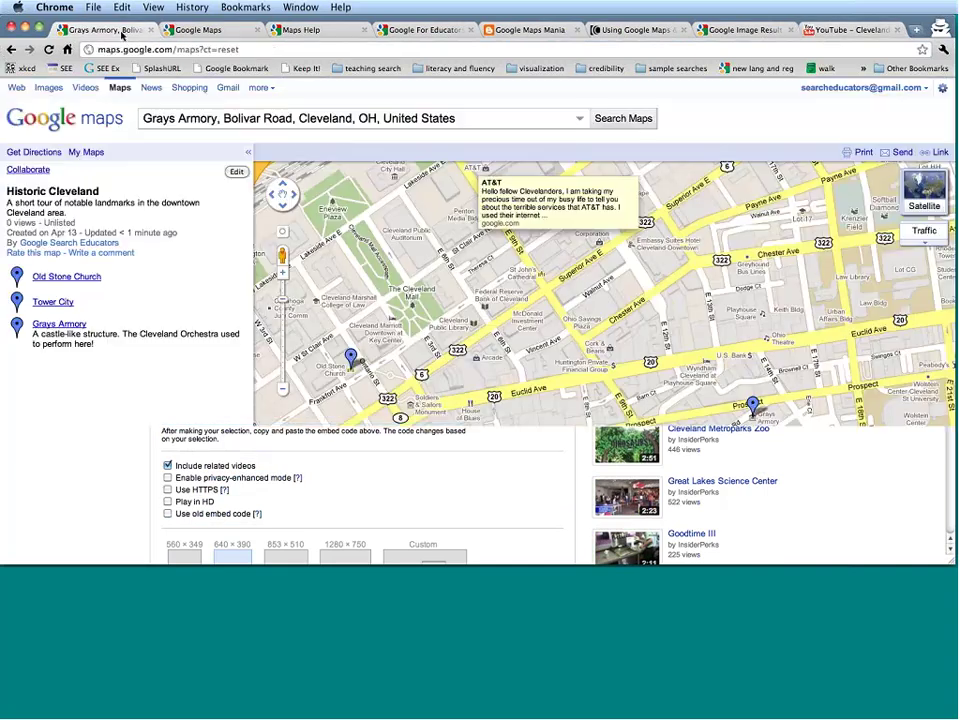
Step: Paste the YouTube embed code on a new line of the Grays Armory HTML description, then save the map
click(236, 173)
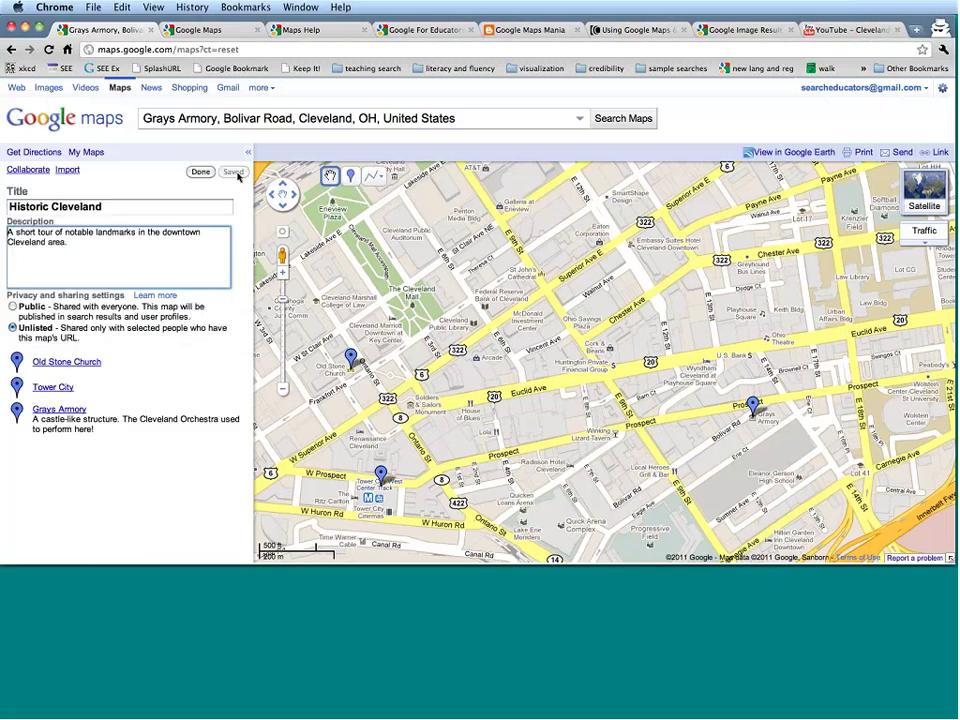
click(46, 418)
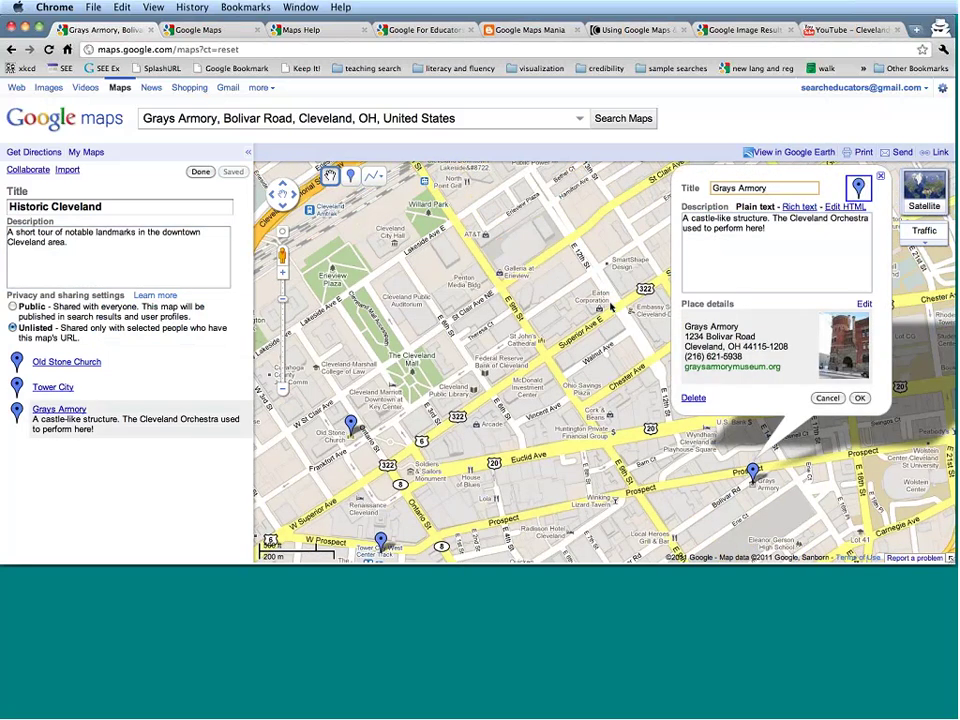
click(845, 208)
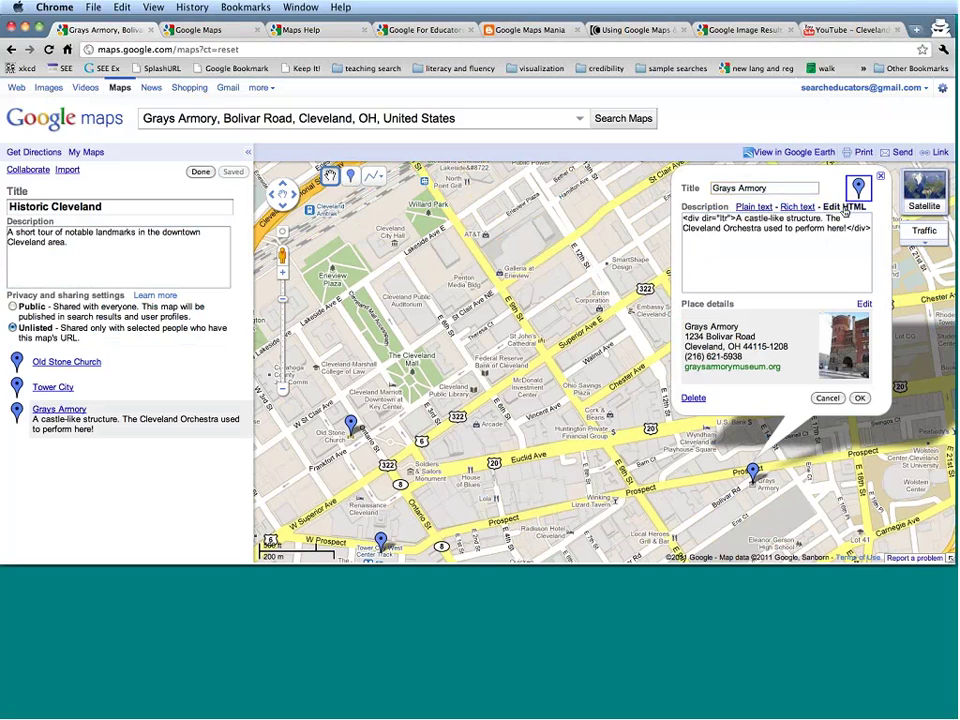
click(797, 279)
key(Return)
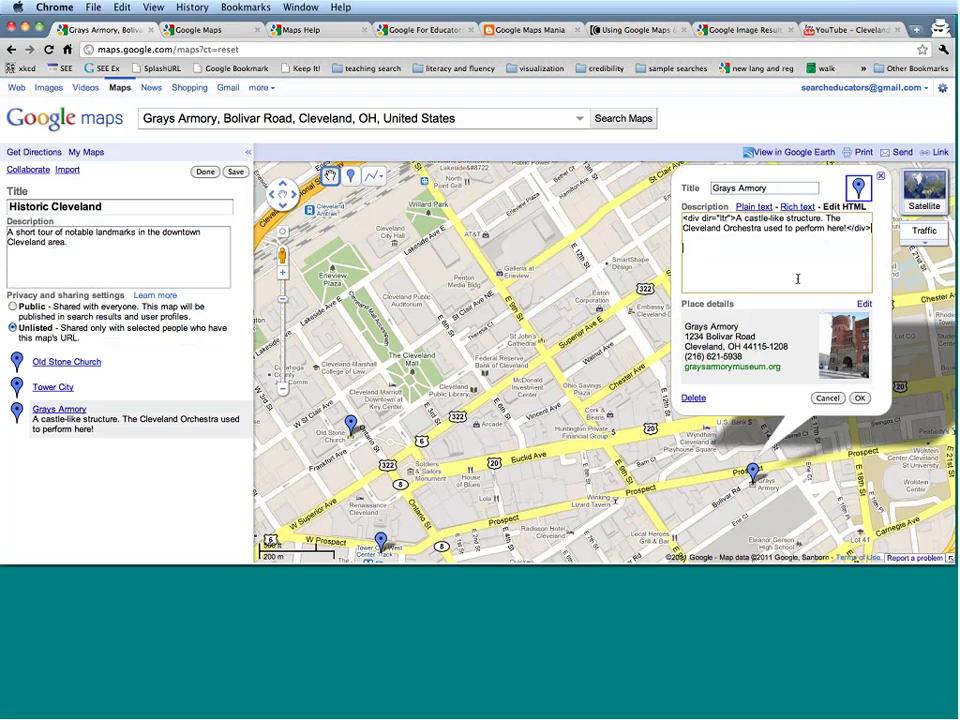
key(super+v)
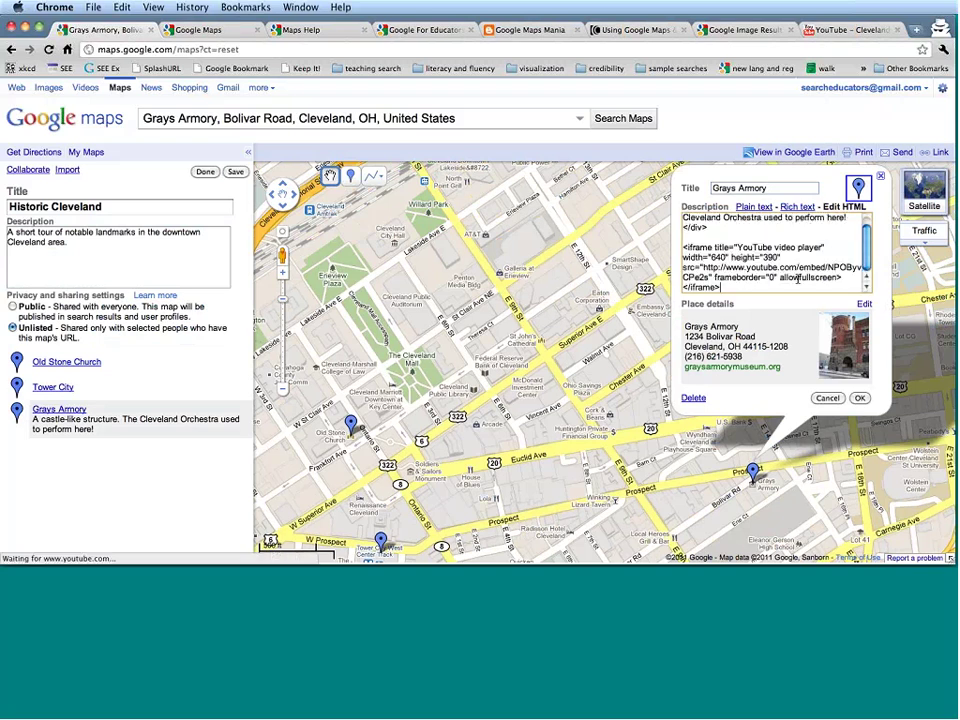
click(859, 398)
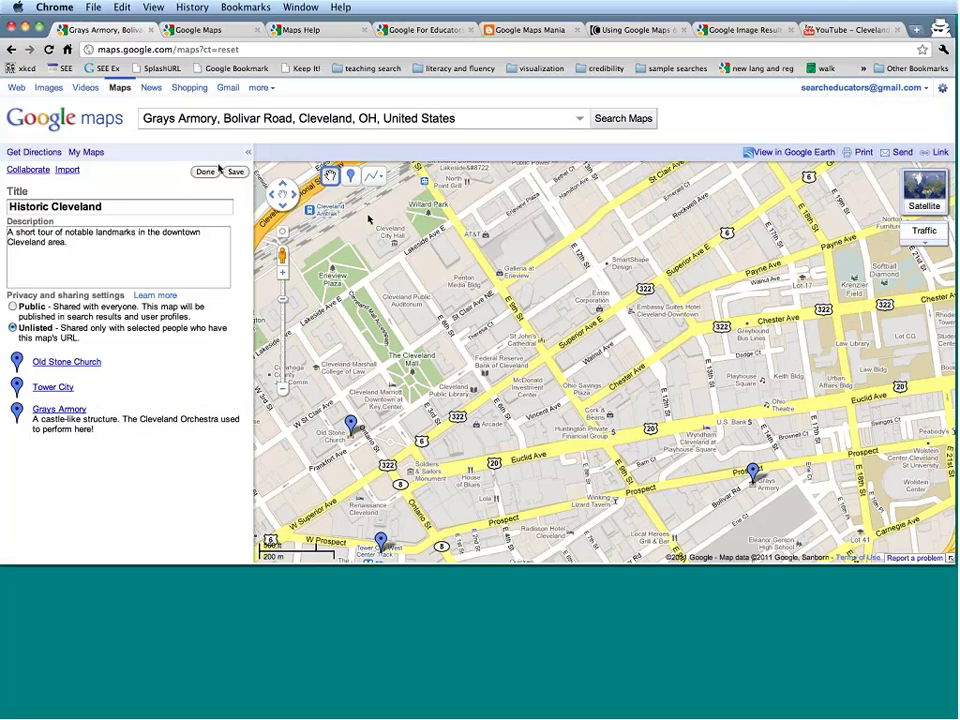
click(236, 172)
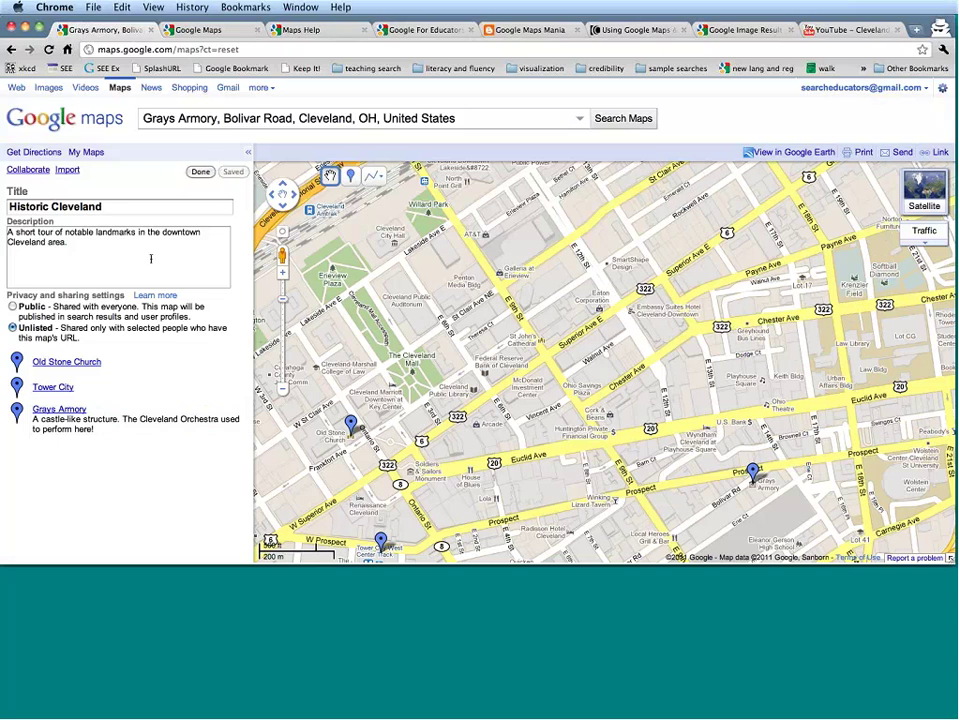
Step: Finish editing and preview the embedded video player in the Grays Armory placemark
click(200, 172)
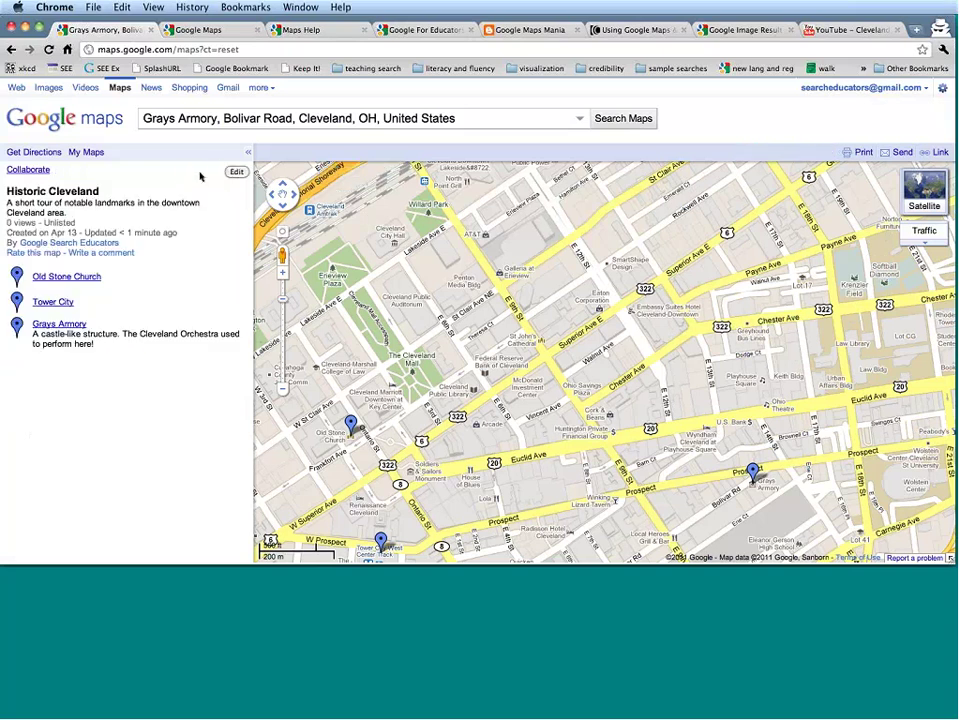
click(58, 324)
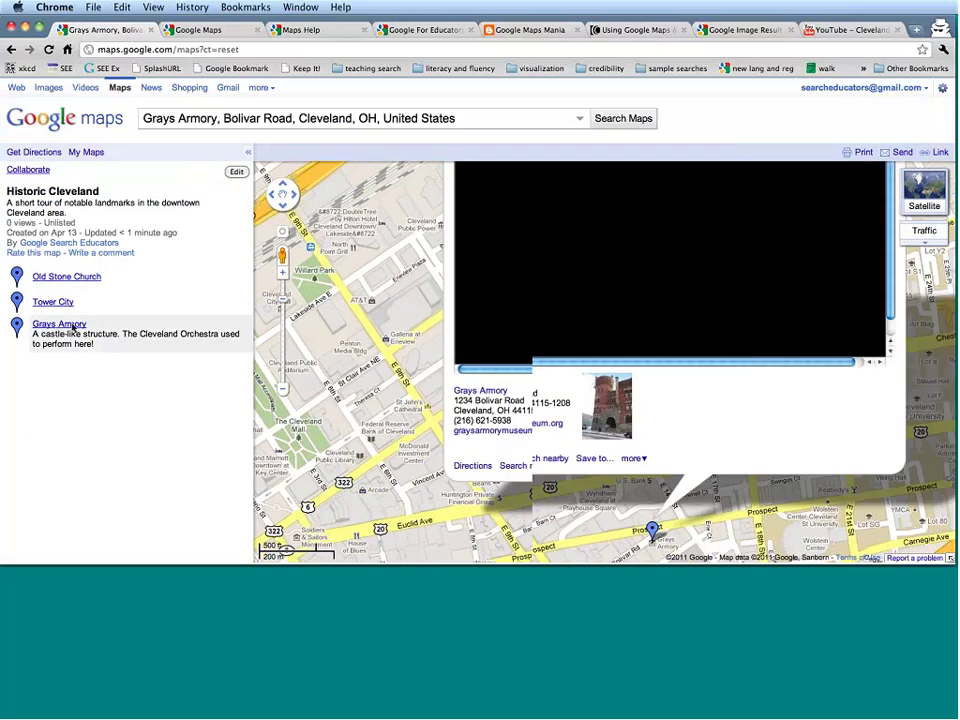
click(52, 302)
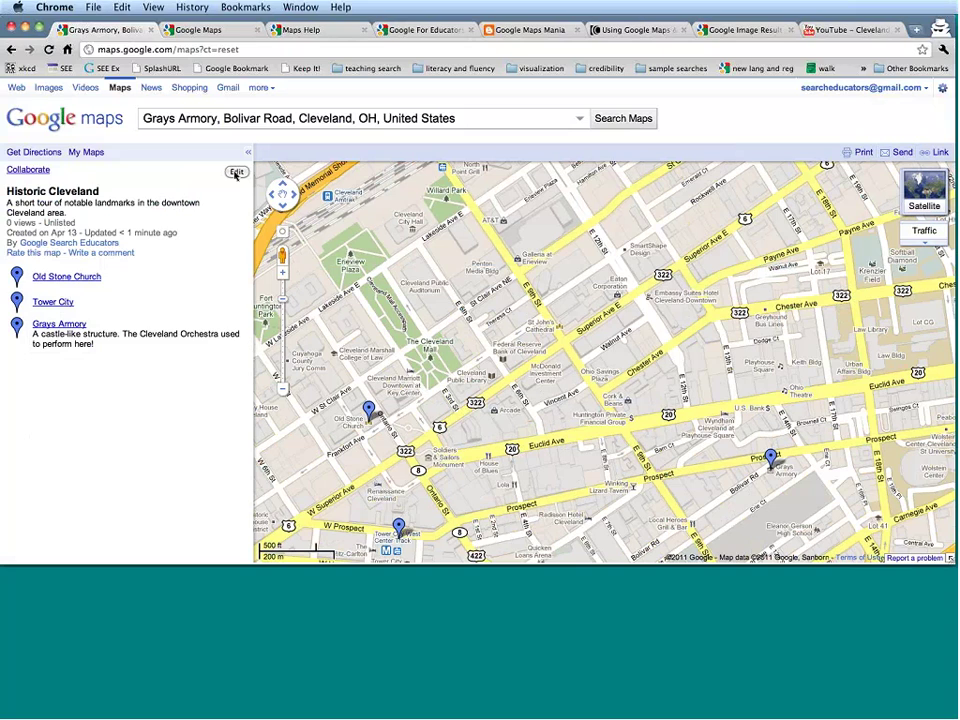
Step: Give the Old Stone Church placemark the description '1. When was I built?'
click(236, 173)
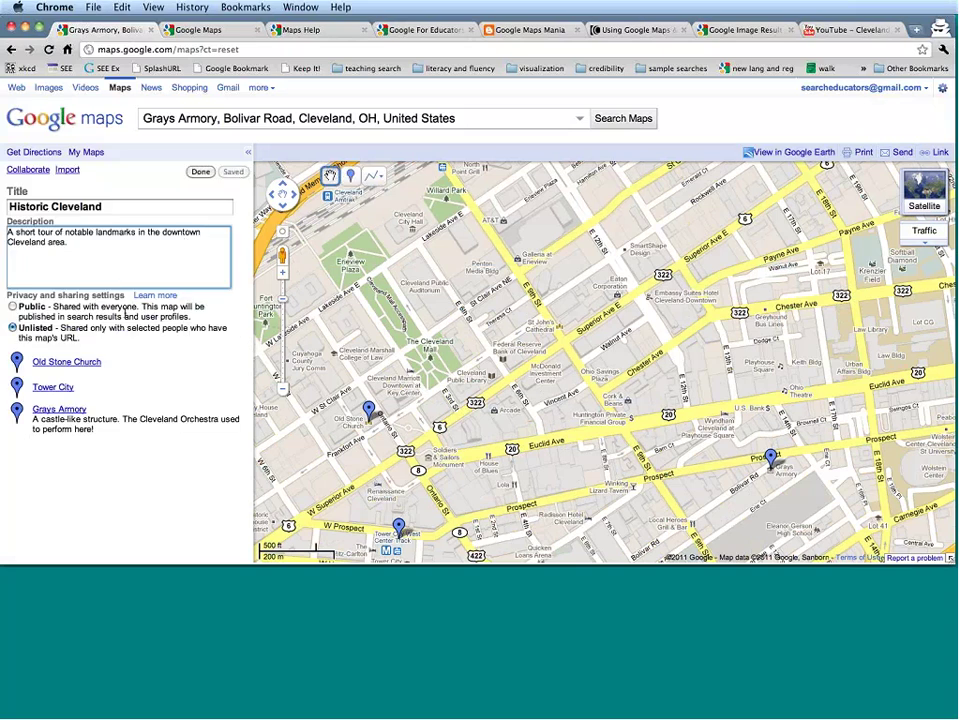
click(65, 363)
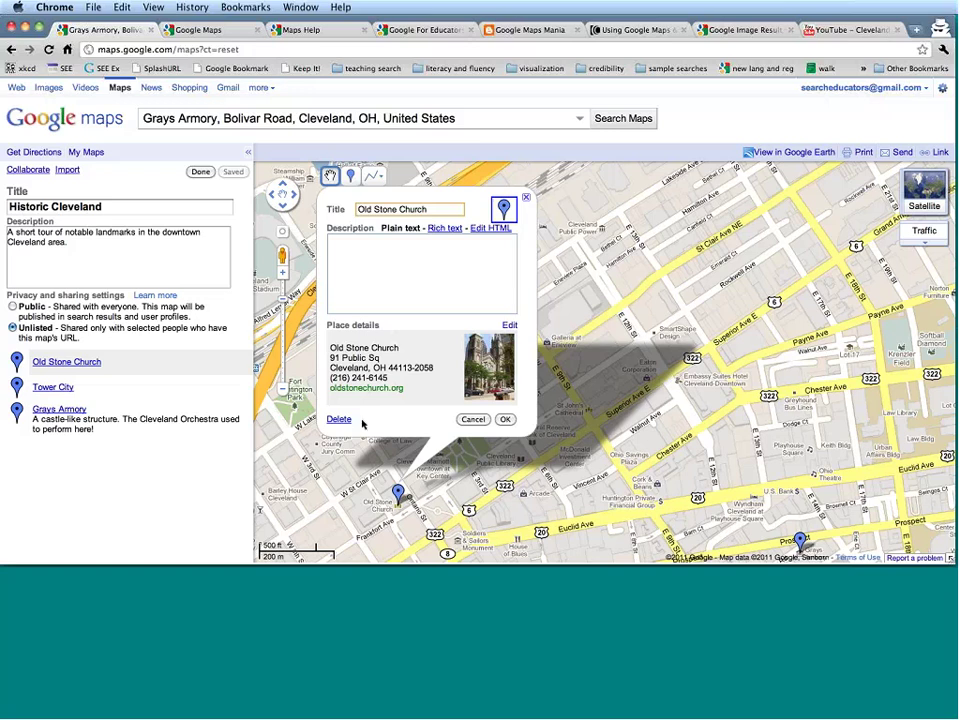
click(509, 326)
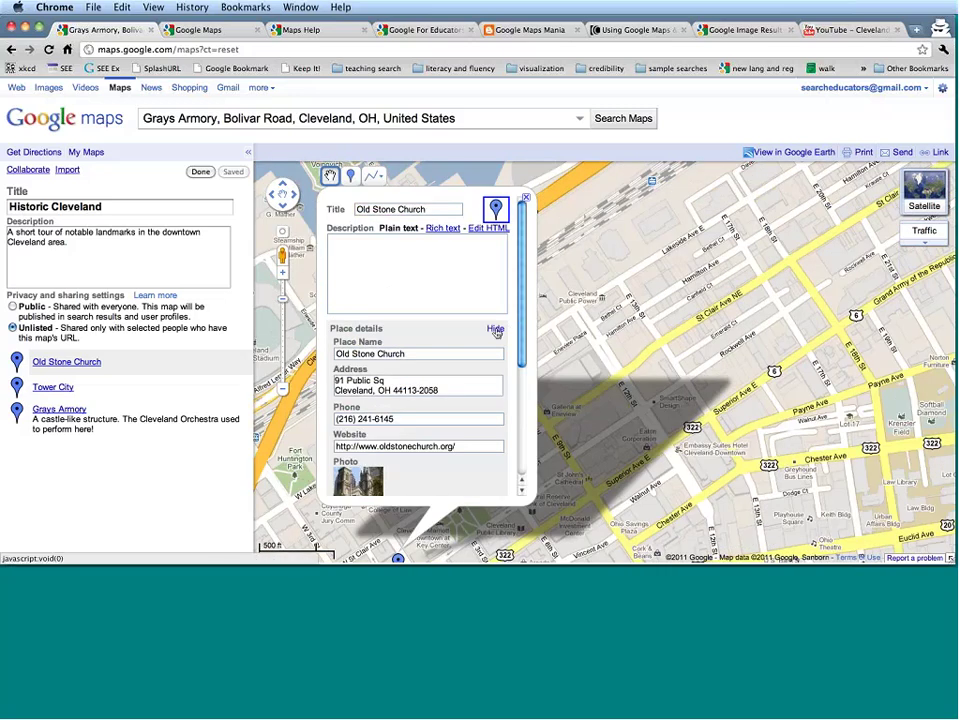
click(496, 331)
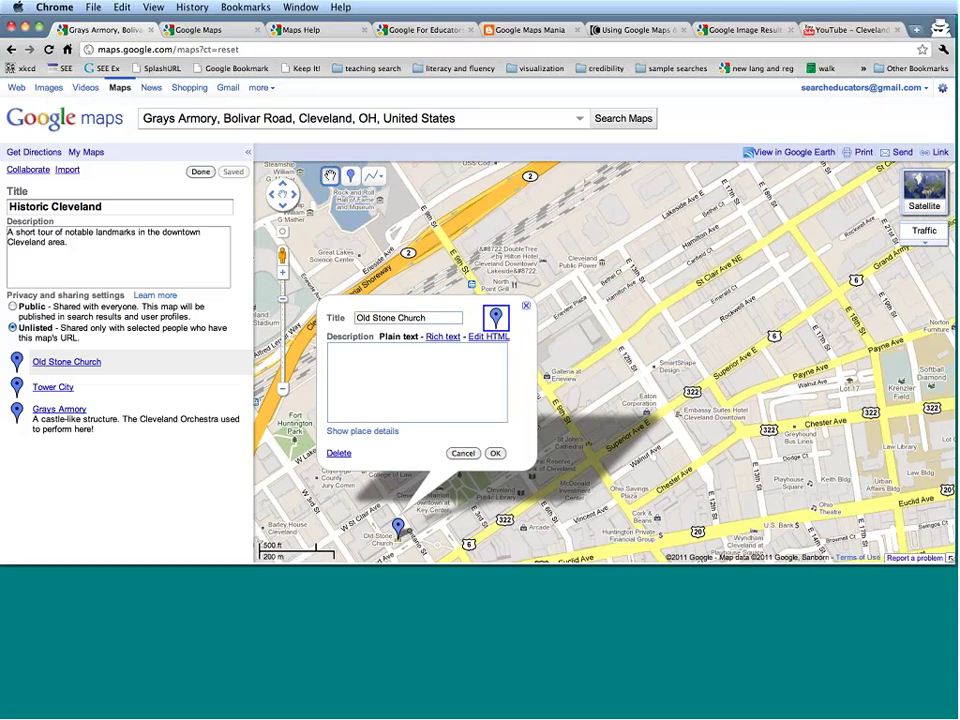
click(409, 375)
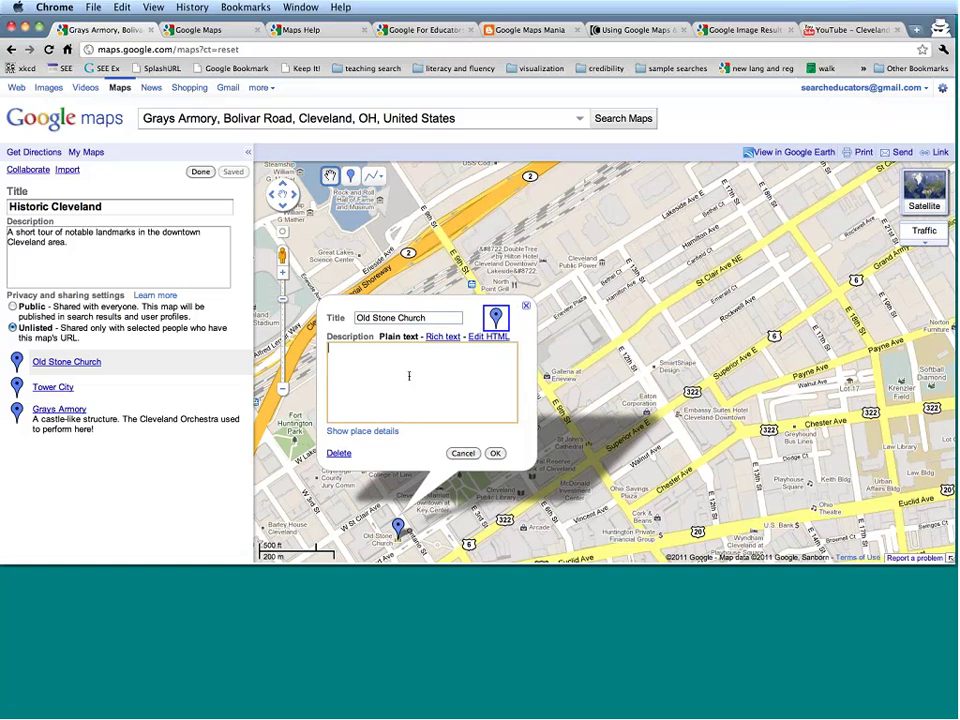
text(1. )
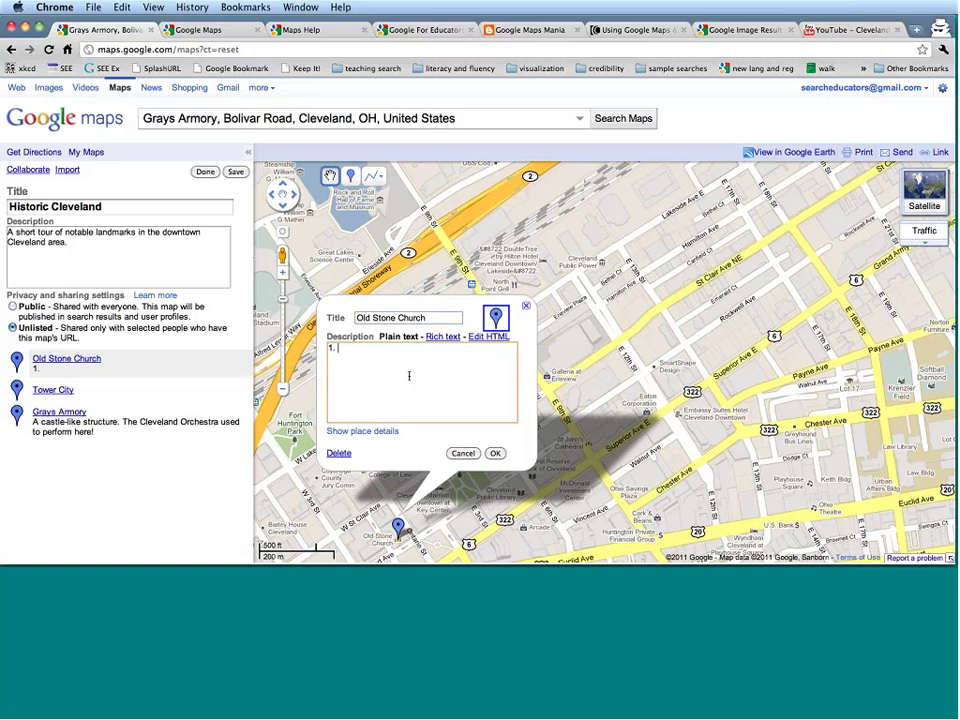
text(When was I built?)
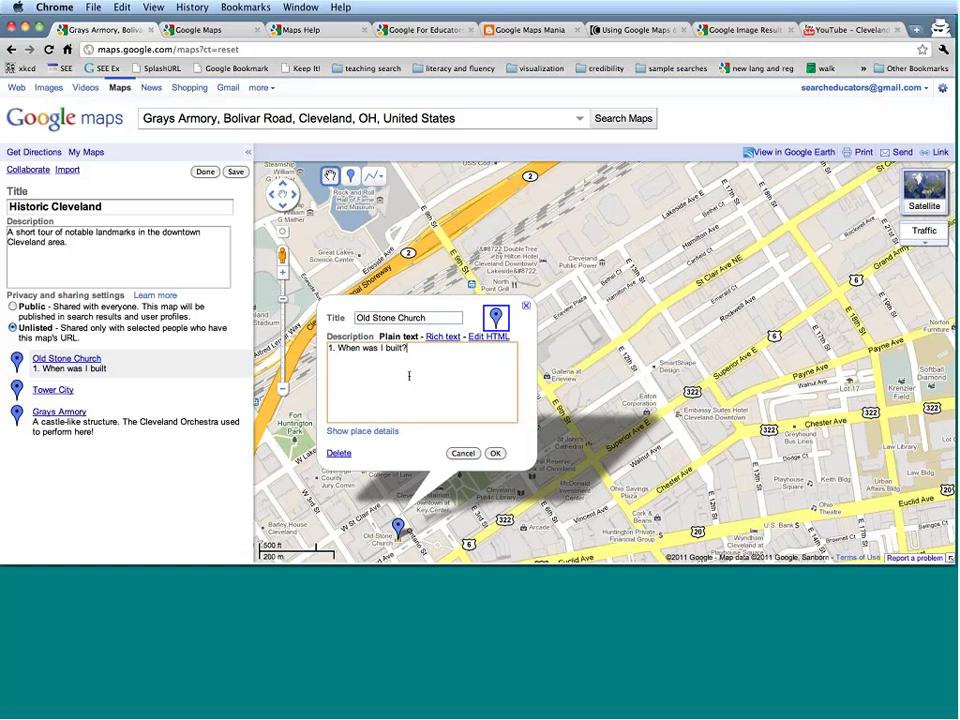
click(495, 453)
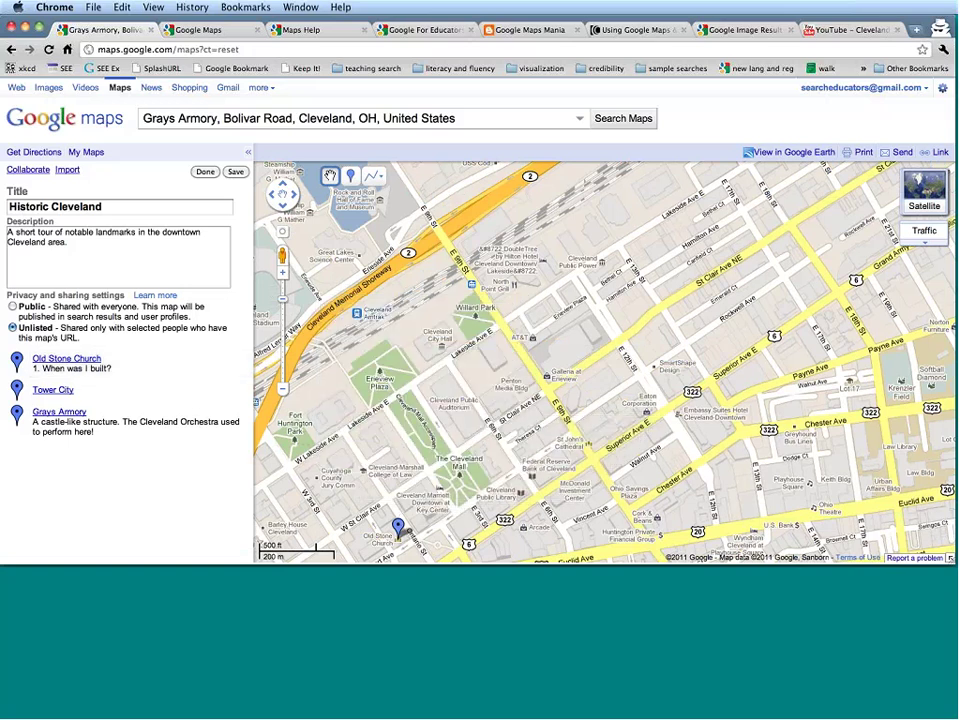
Step: Finish editing, check the Old Stone Church info window as readers see it, then resume editing
click(95, 365)
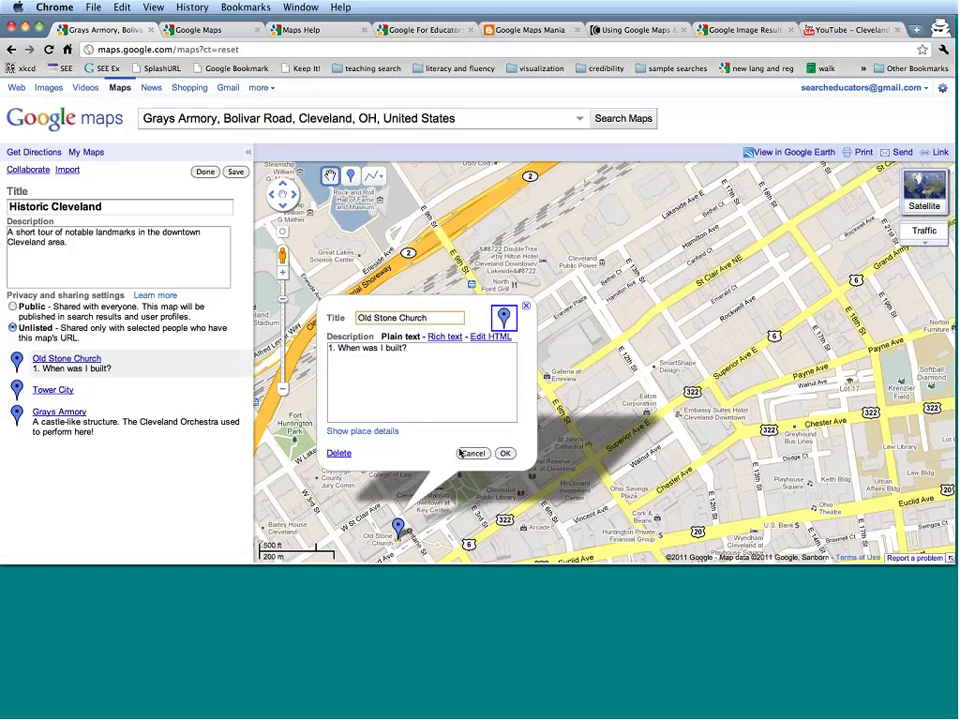
click(467, 452)
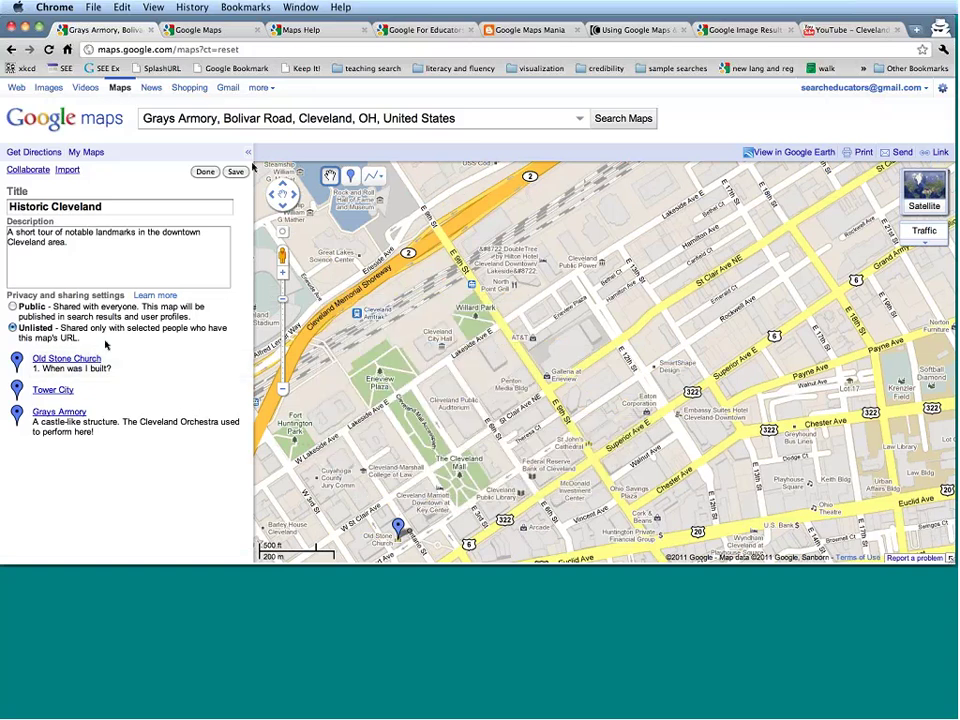
click(206, 172)
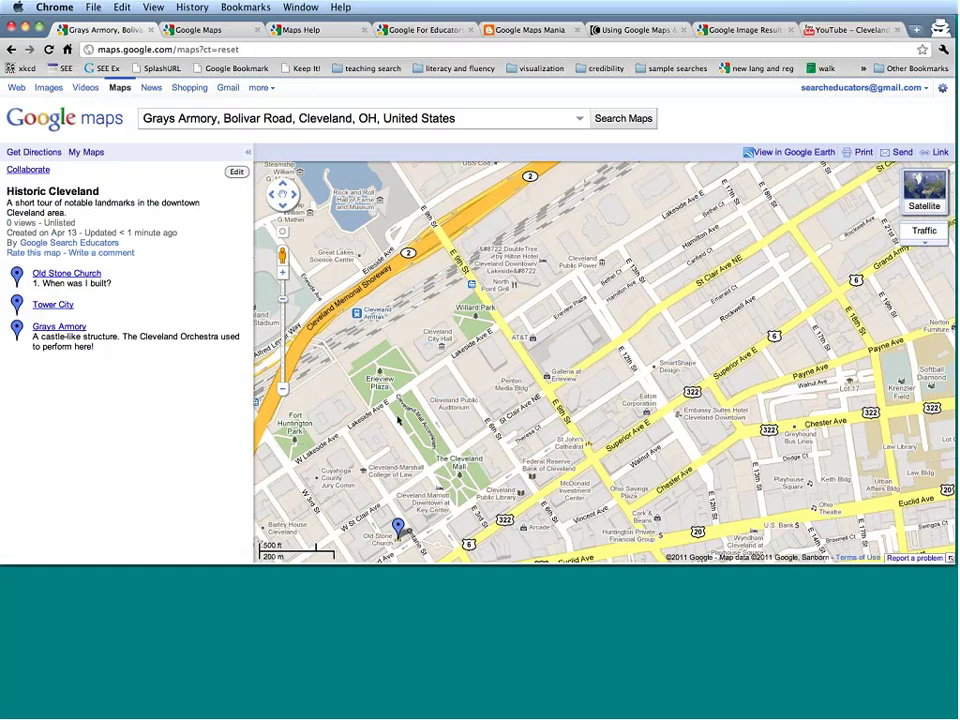
click(47, 274)
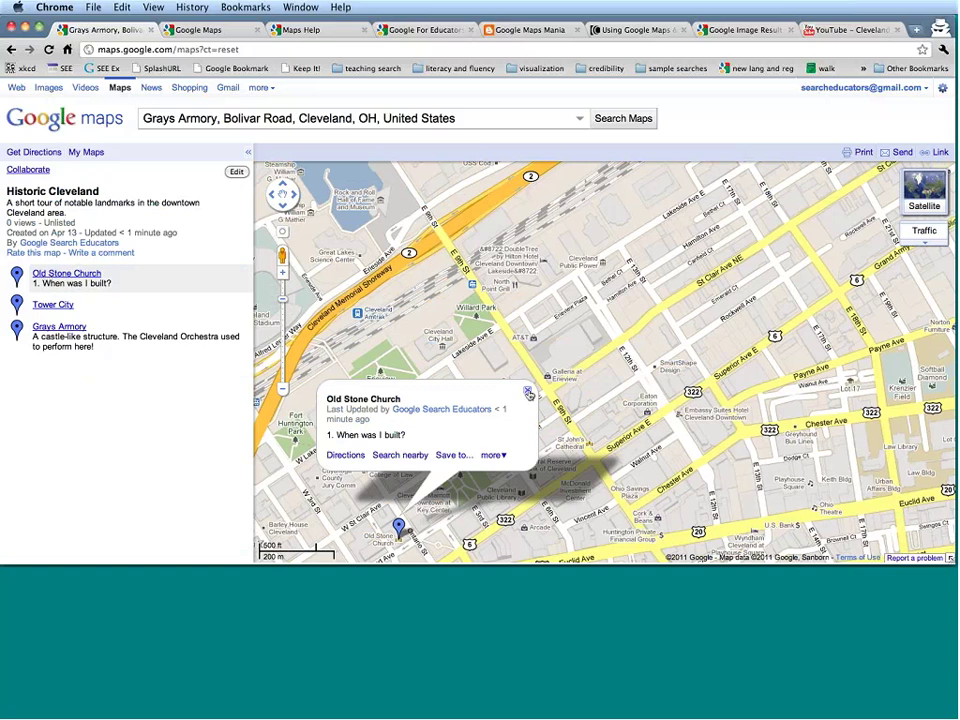
click(529, 393)
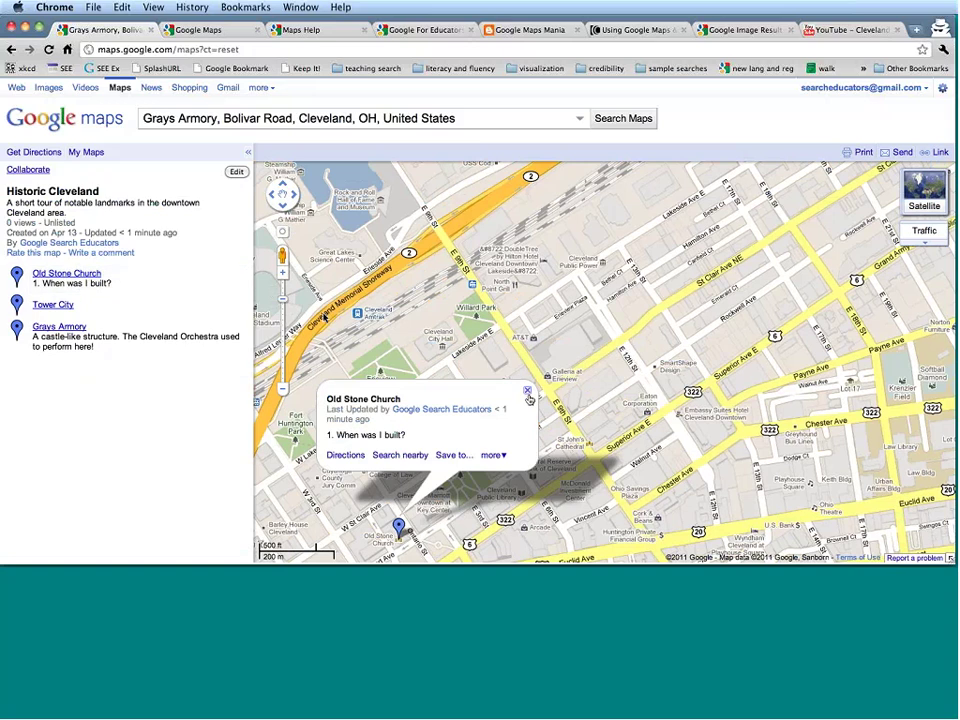
click(237, 173)
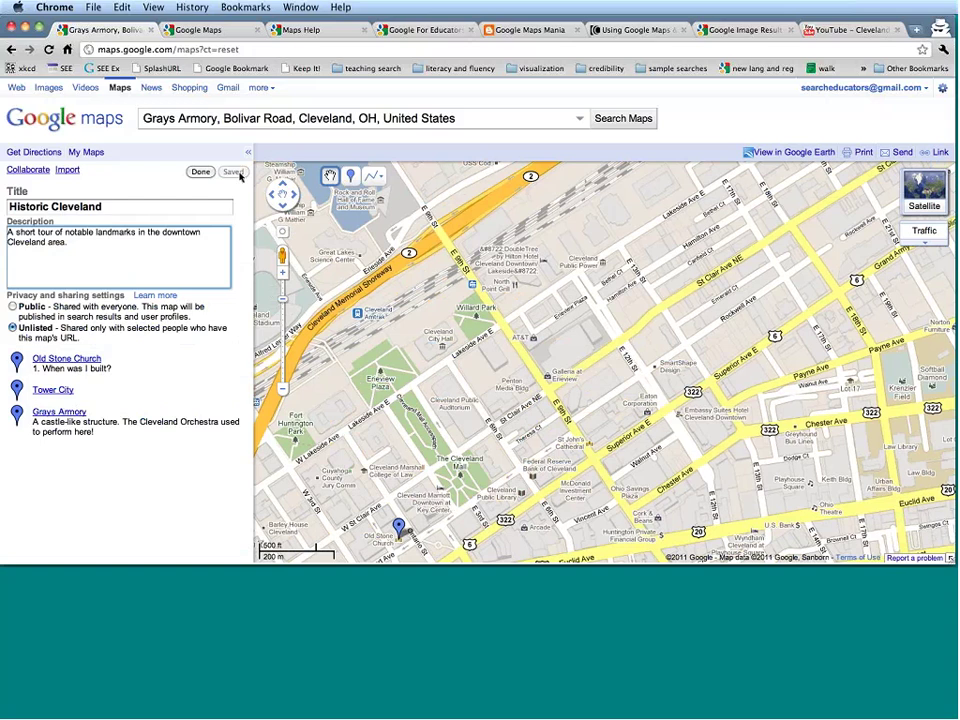
Step: Give Tower City the description 'This is a deccription of this landmark written by my students.' and save
click(55, 390)
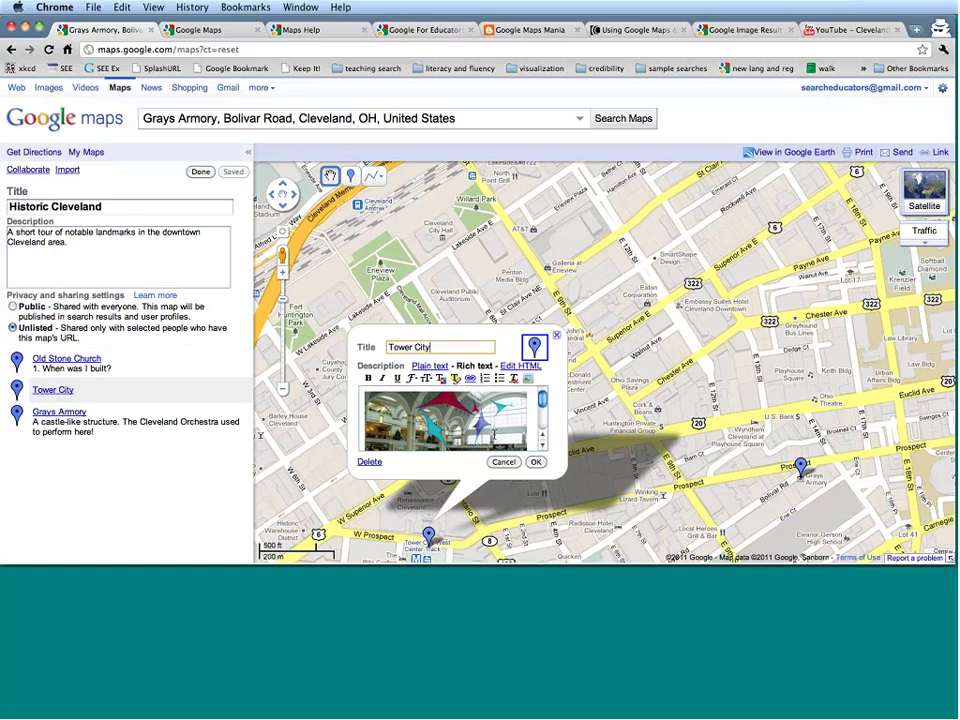
click(365, 393)
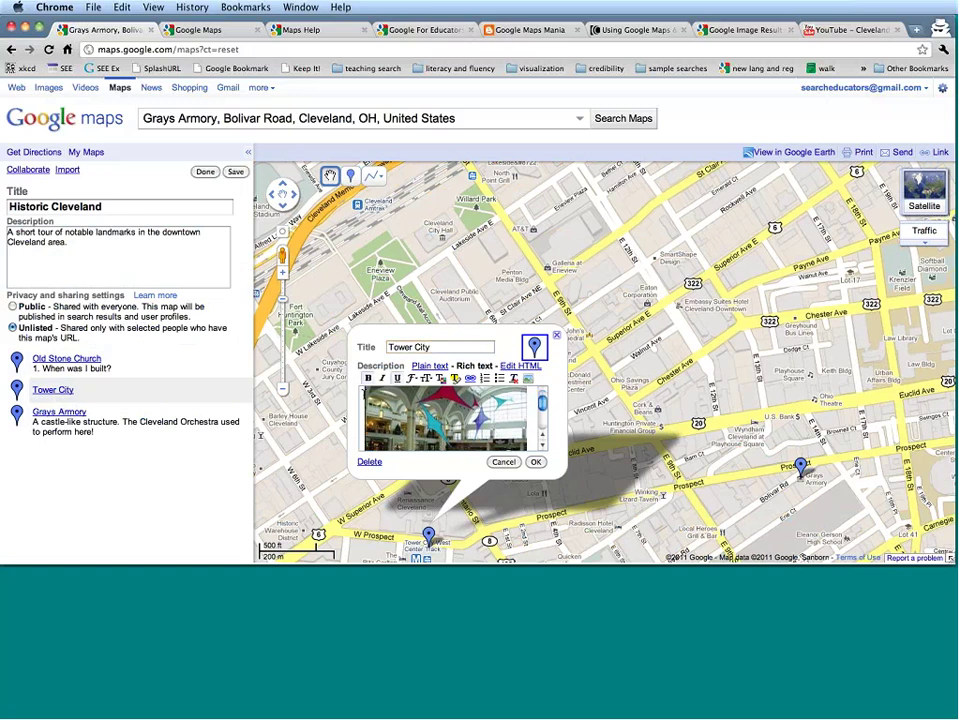
scroll(364, 395, up, 1)
text(This )
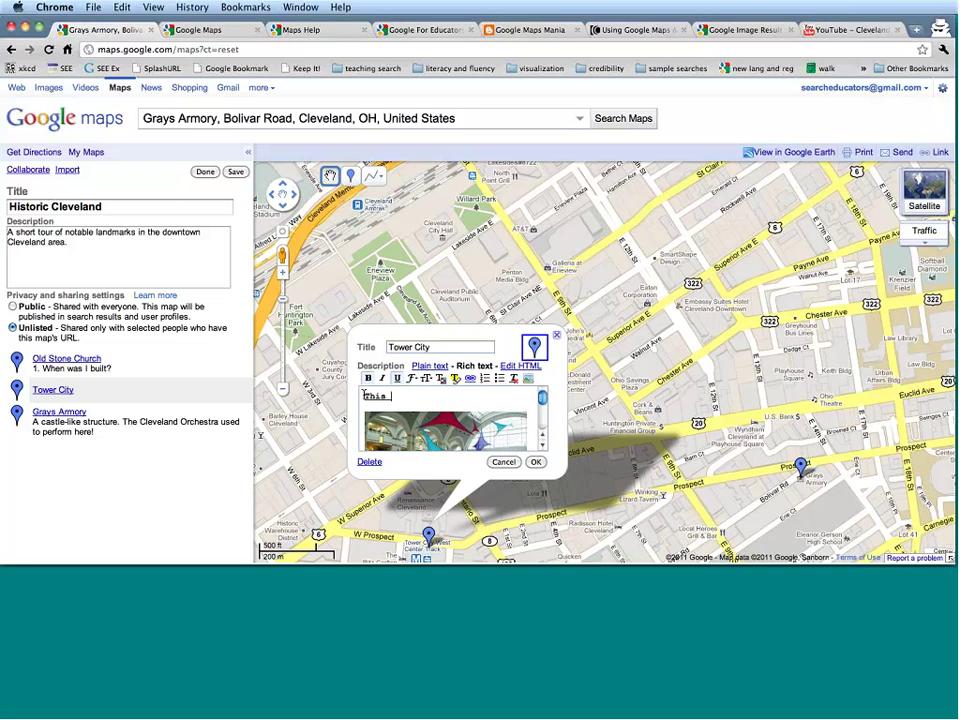
text(is a dec)
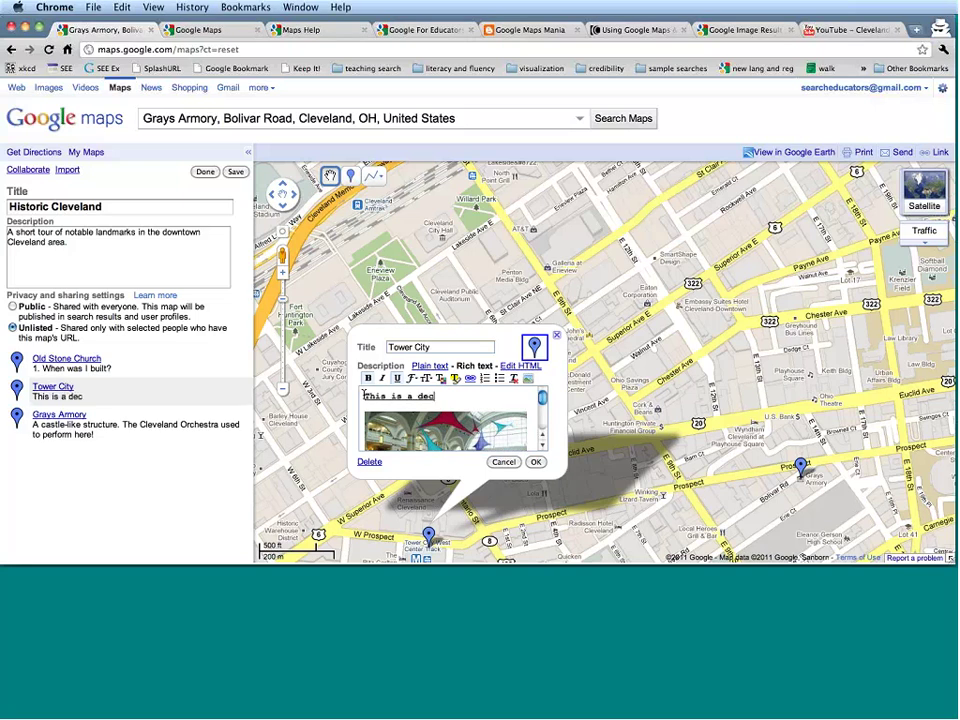
key(BackSpace)
text(scription of t)
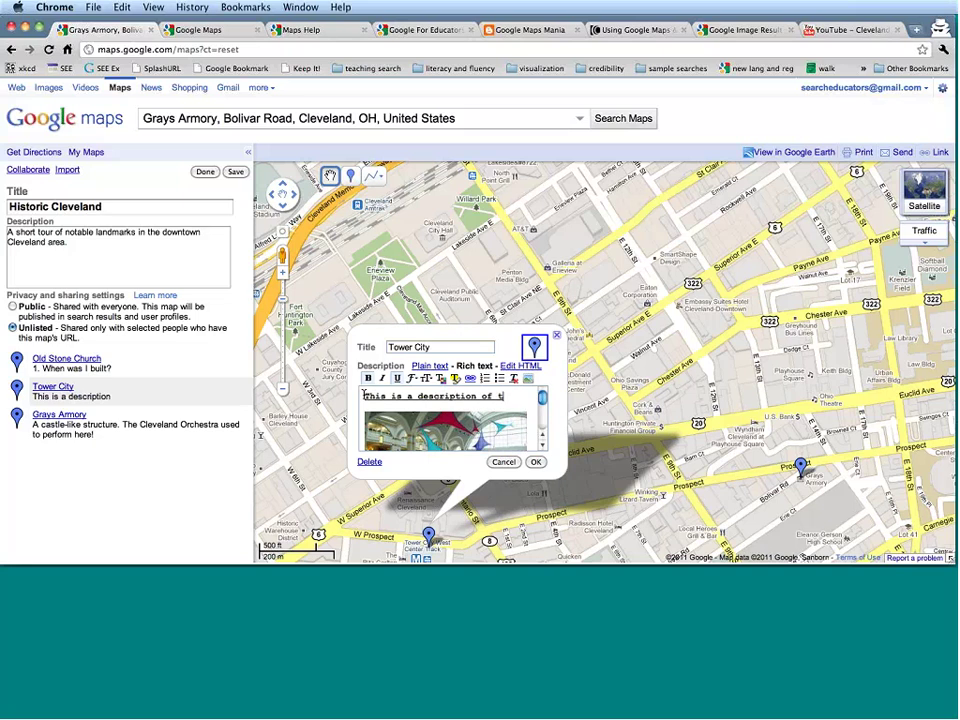
text(his landmark wri)
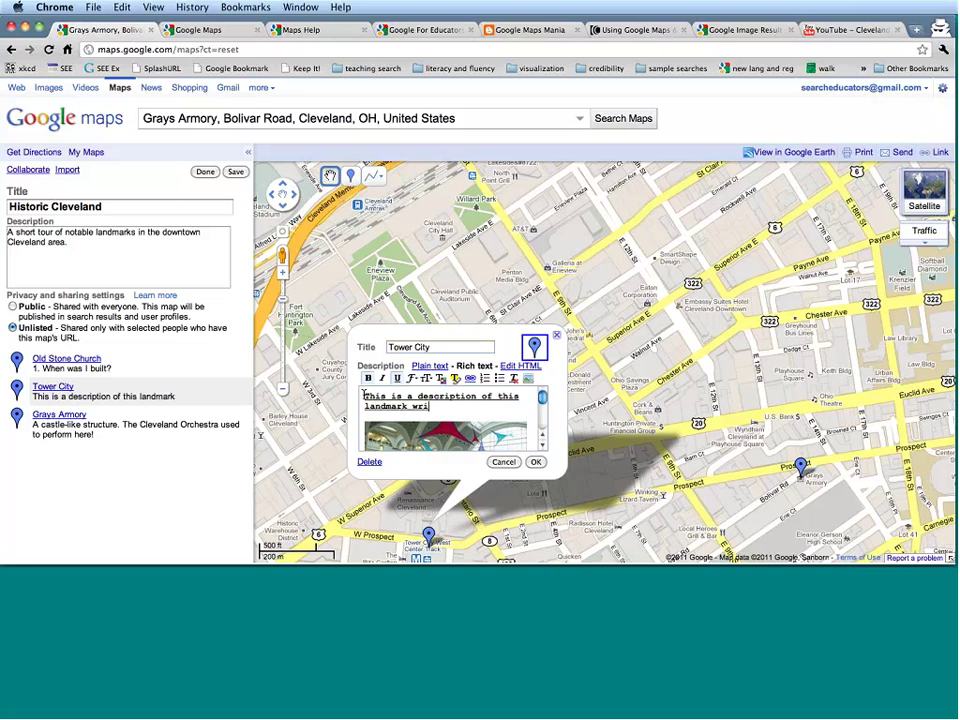
text(tten by my students.)
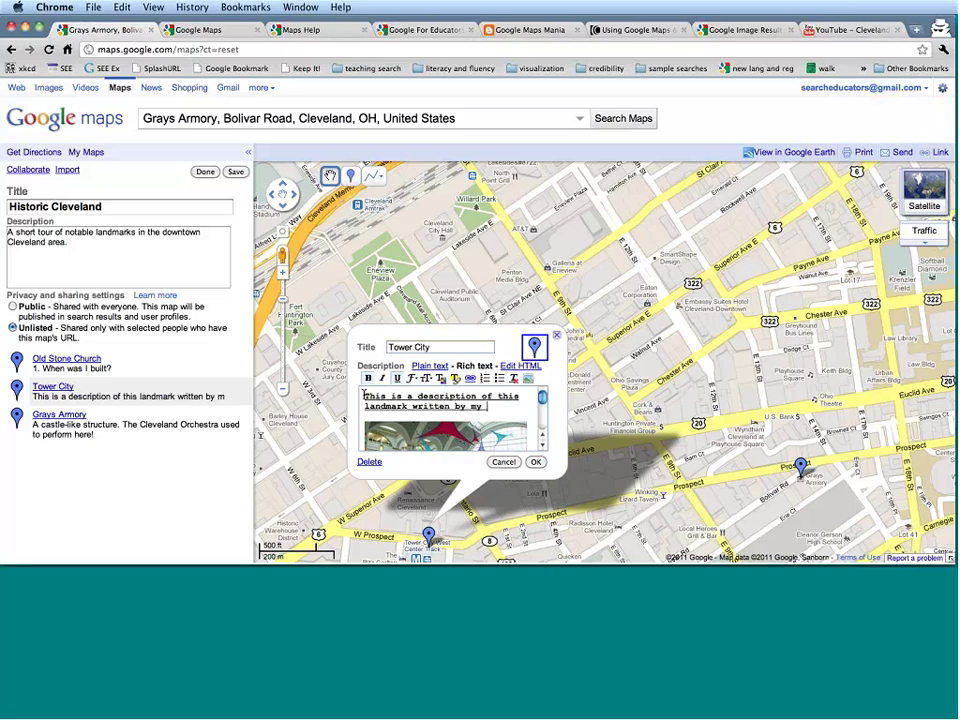
click(533, 461)
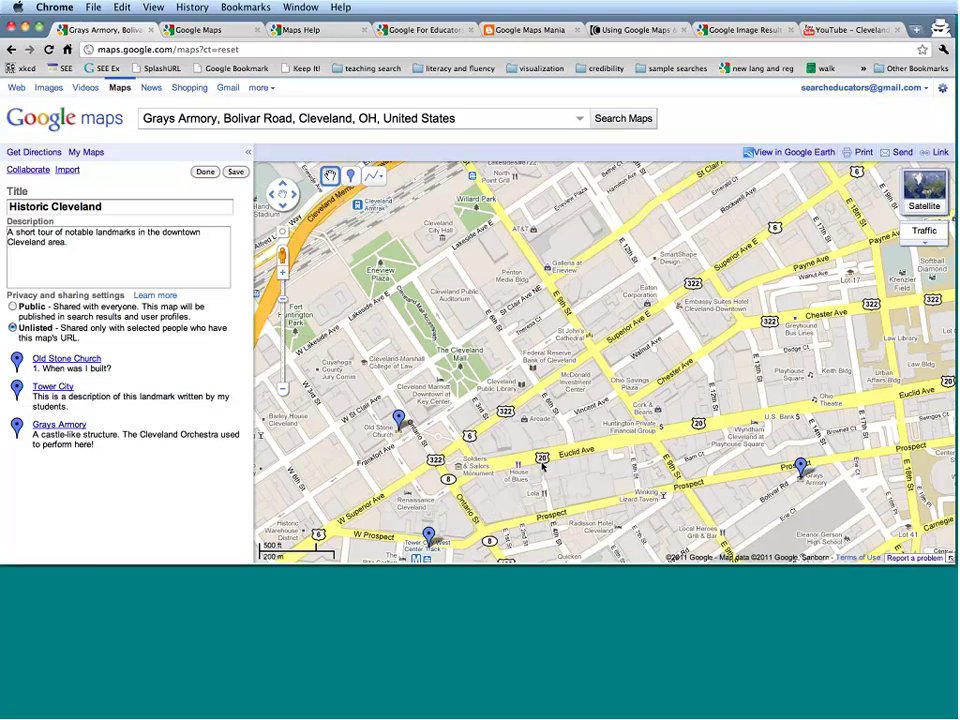
click(235, 172)
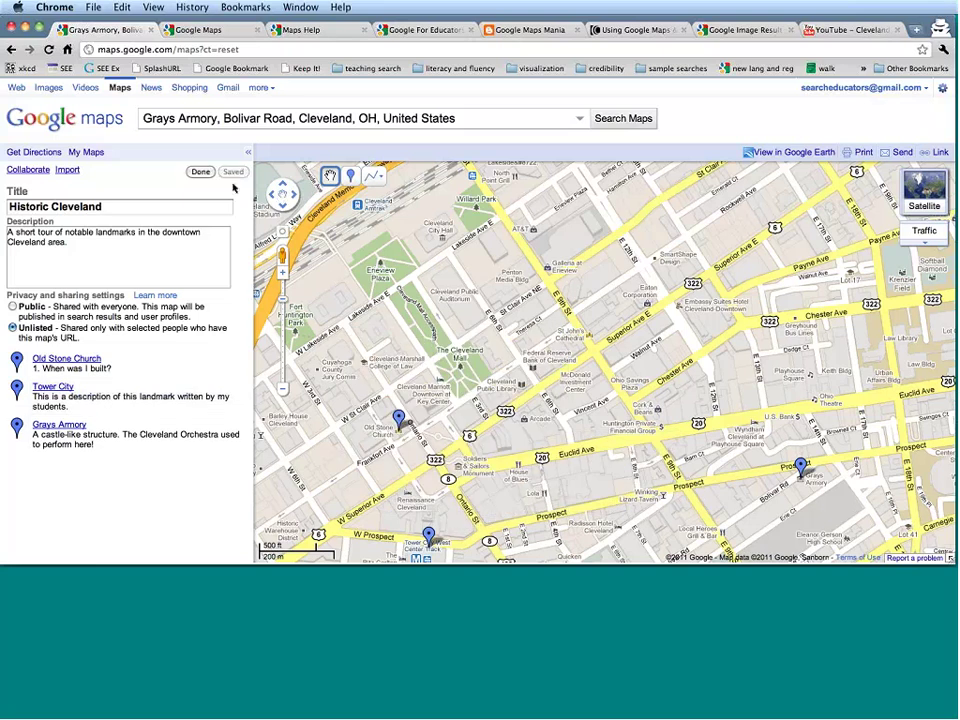
Step: Recheck the Tower City placemark and close the Historic Cleveland map's editing
click(36, 388)
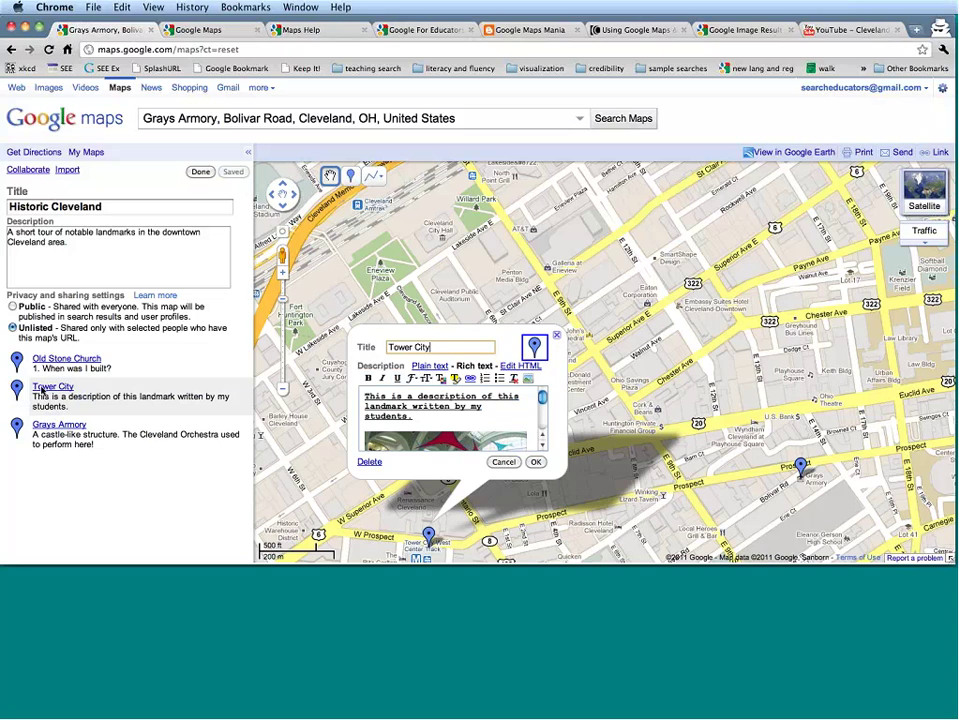
click(535, 461)
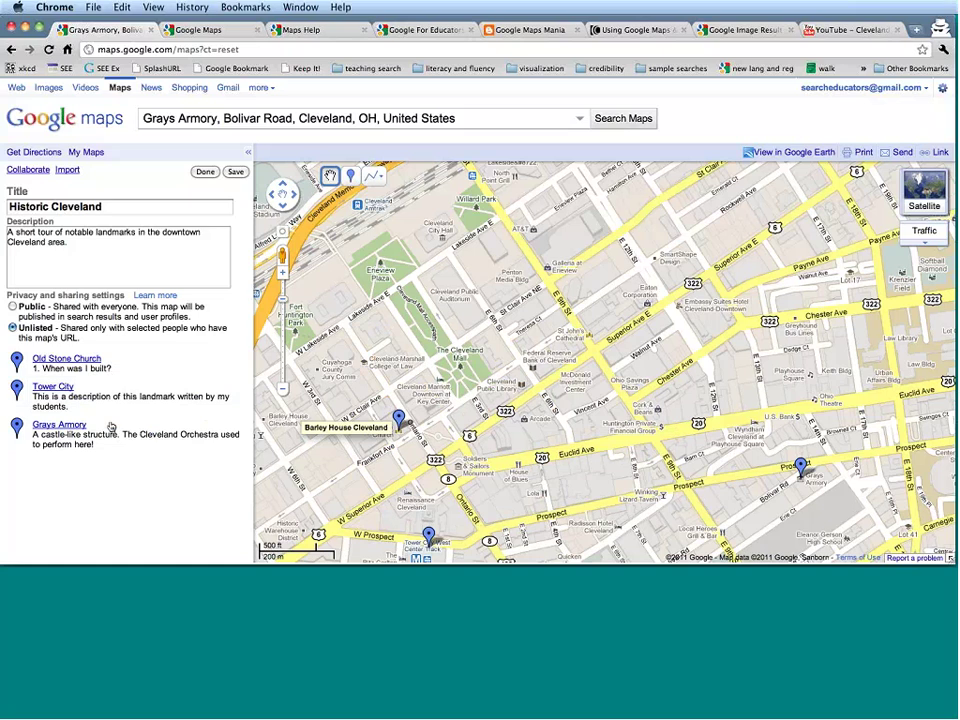
click(205, 172)
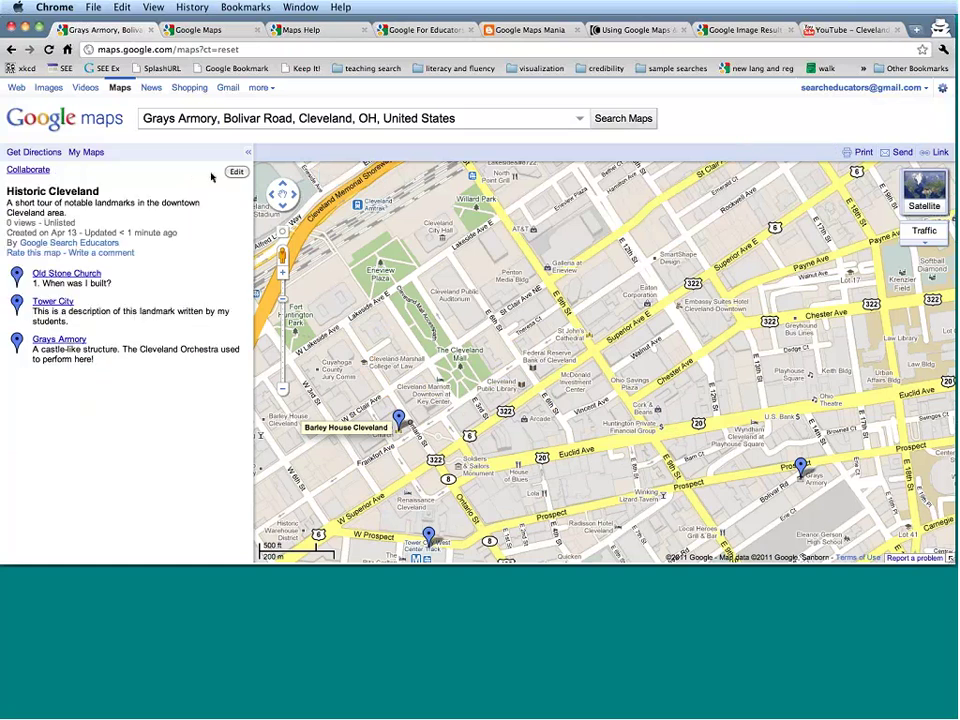
Step: Replace the previous search with 'squire's castle, cleveland oh'
click(511, 116)
key(super+a)
key(BackSpace)
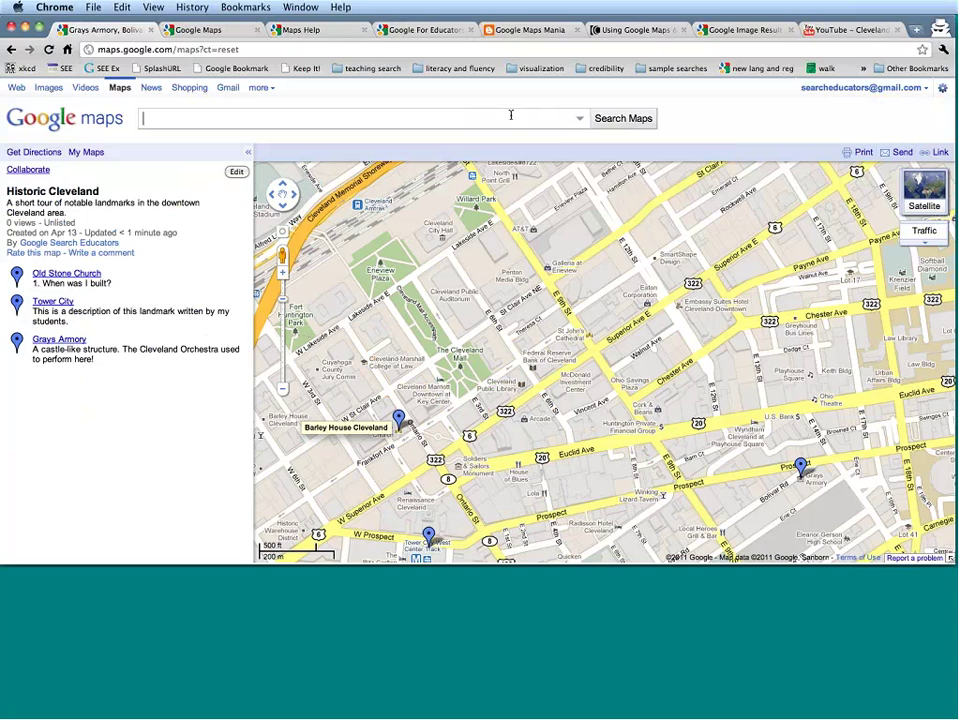
text(squir)
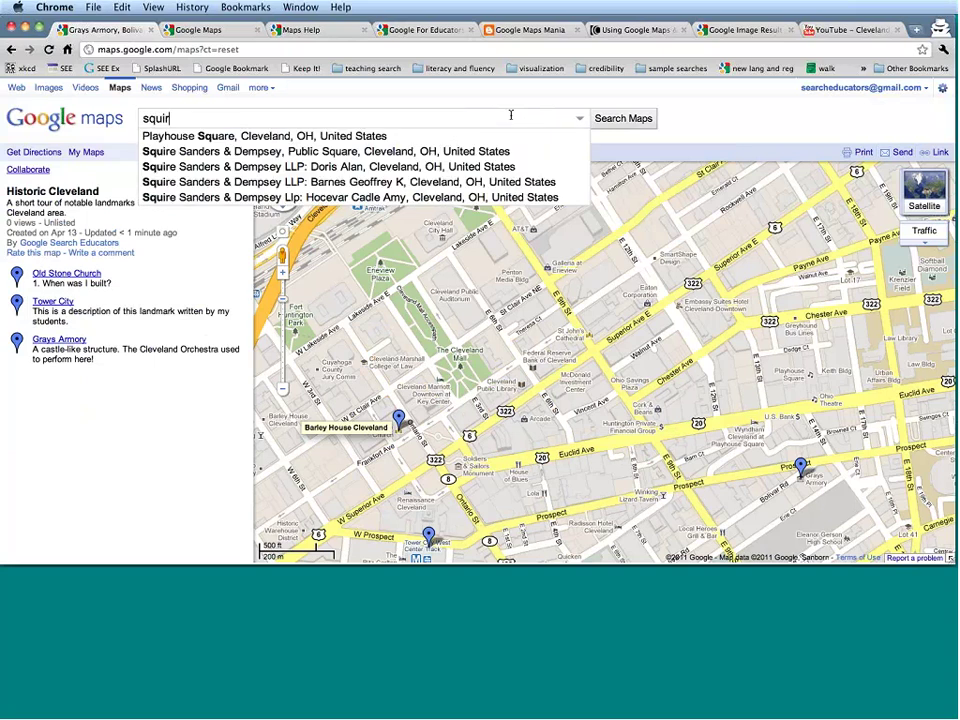
text(e's cas)
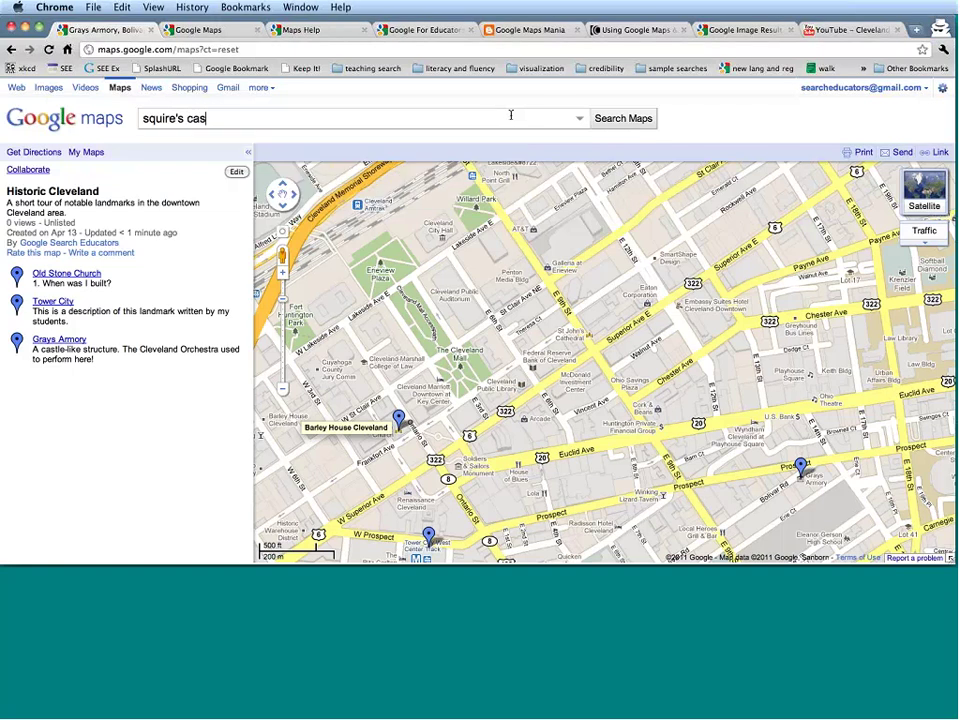
text(tle, cleveland oh)
key(Return)
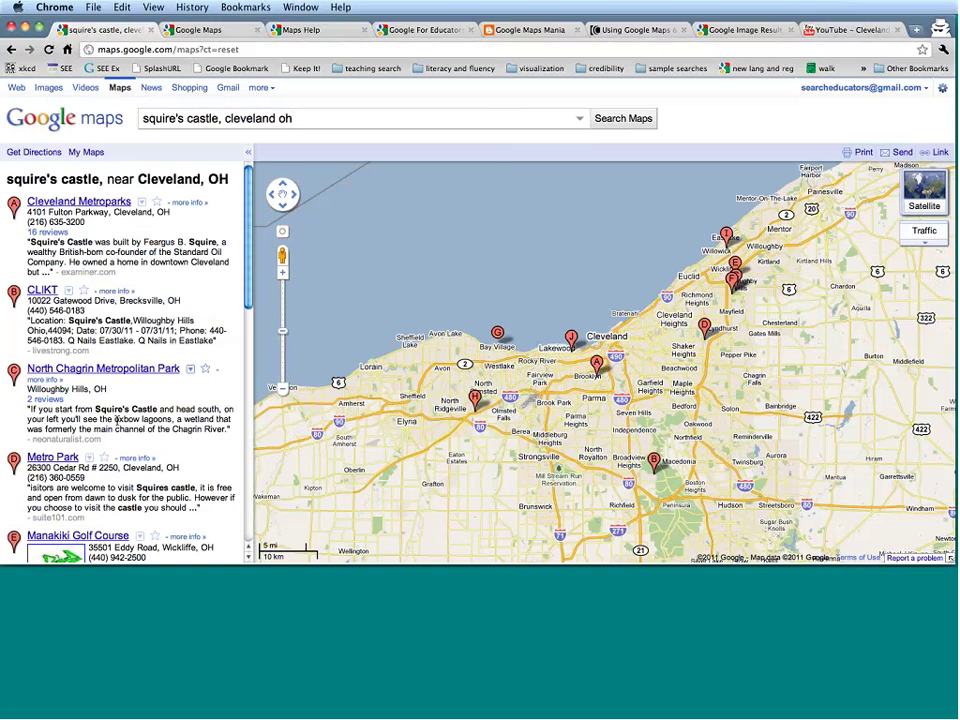
Step: Zoom the map in on North Chagrin Metropolitan Park and close its info bubble
click(57, 370)
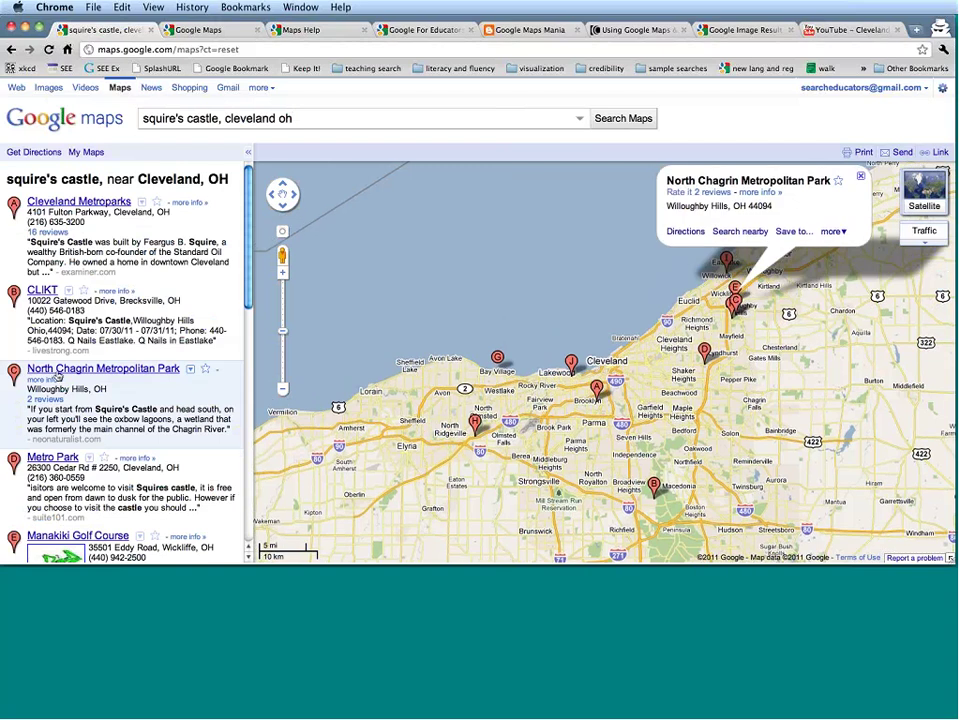
click(833, 232)
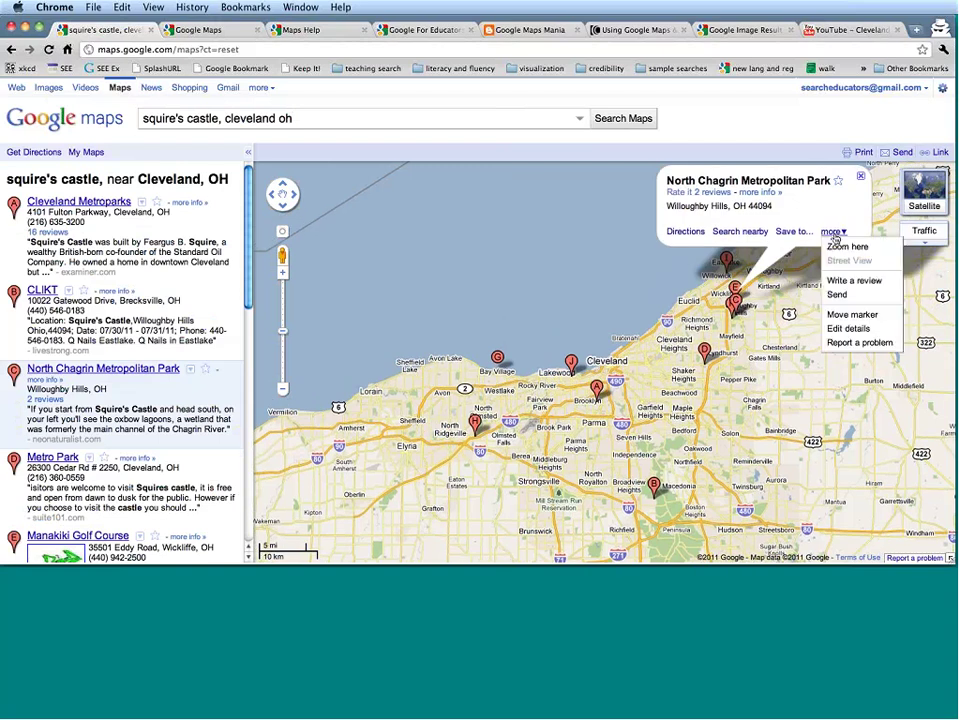
click(836, 247)
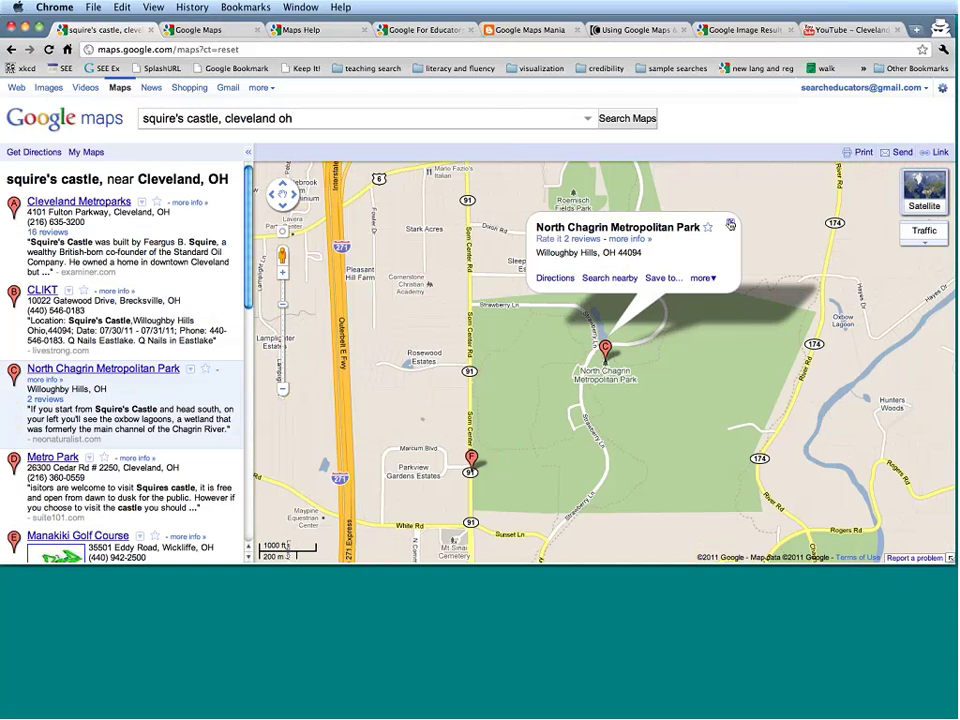
click(730, 224)
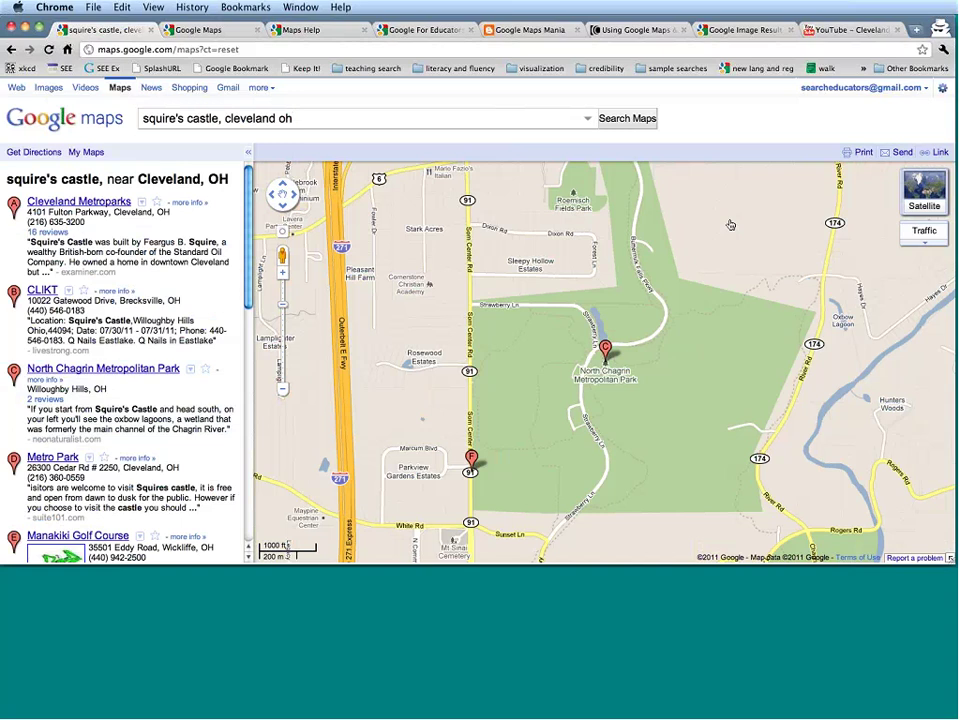
Step: Create a new custom map titled 'A Day in the Park (by the Castle)'
click(85, 153)
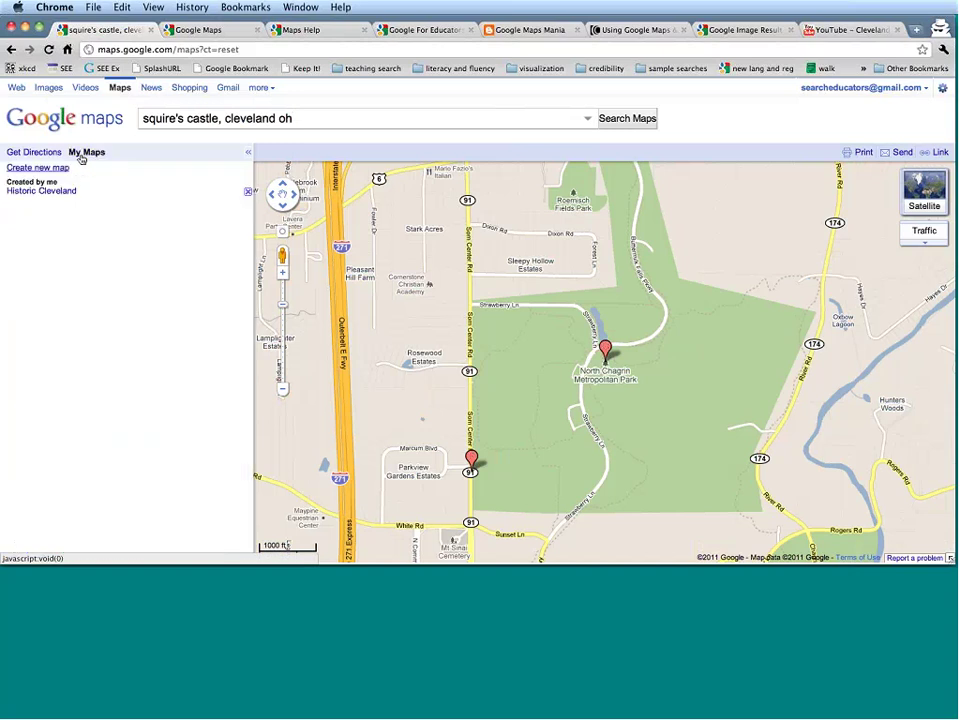
click(16, 169)
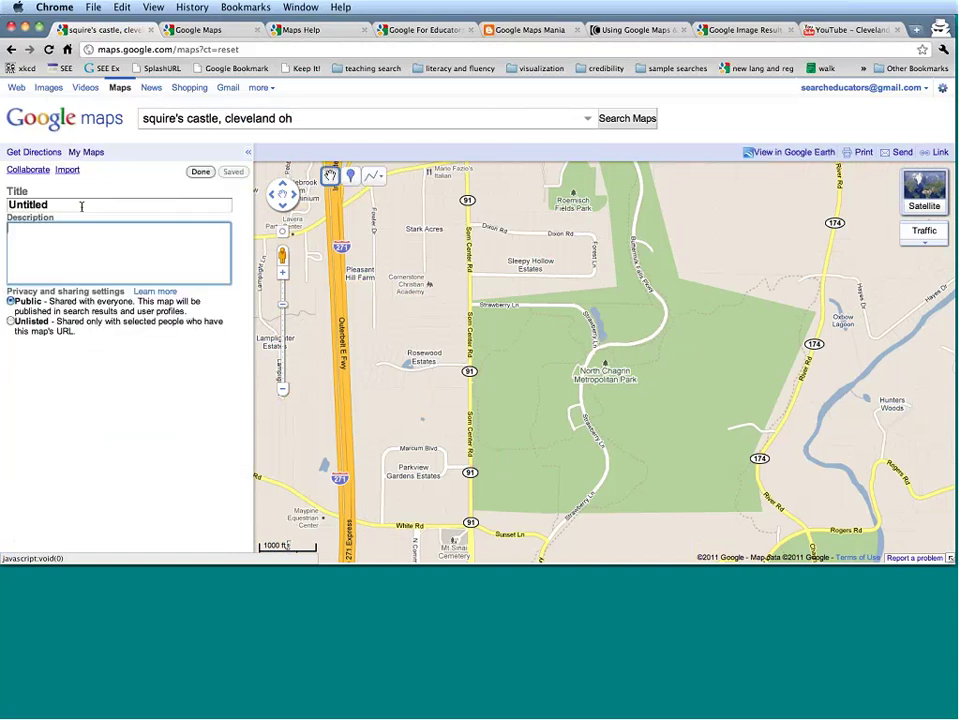
click(81, 206)
double_click(81, 206)
text(A)
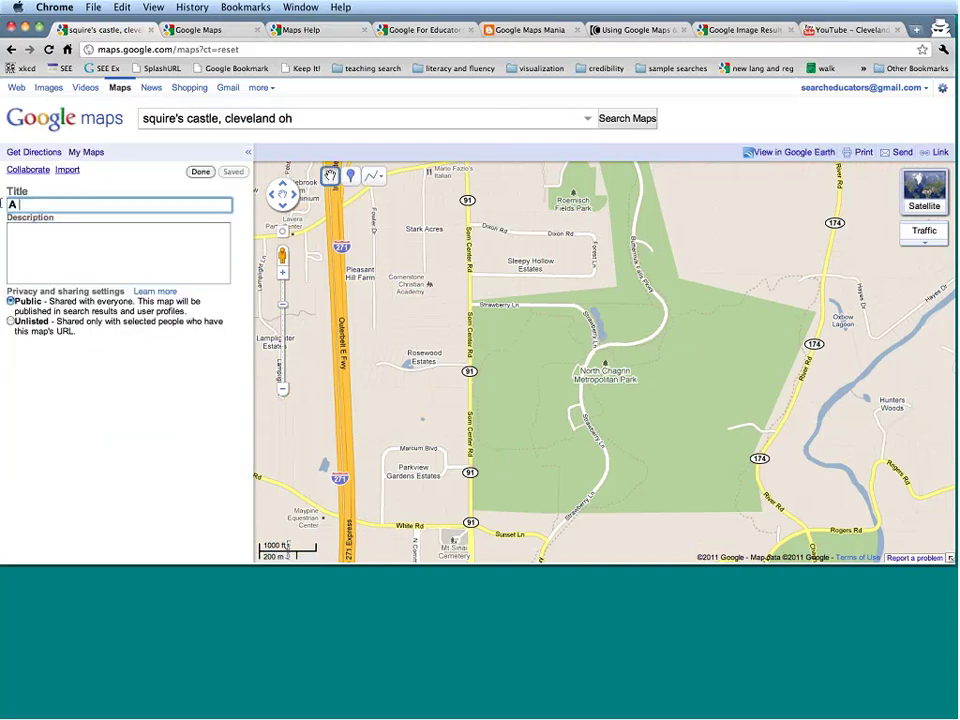
text( Day in the Park (by the Castle)
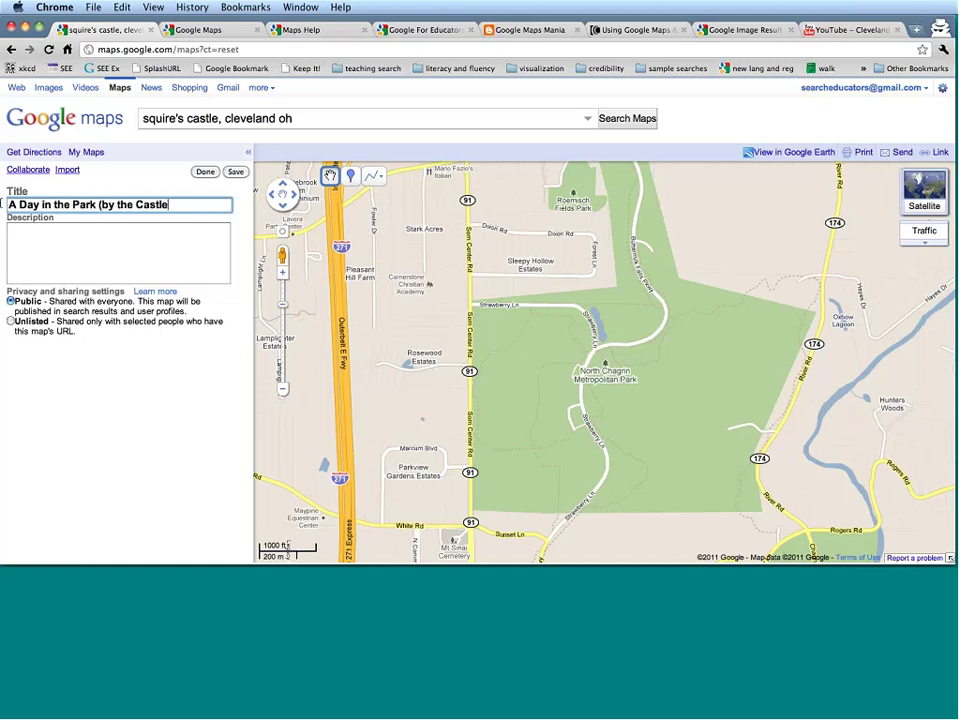
text())
Step: Add the description 'A walk around Squire's Castle and lunch at the picnic atea.', set Unlisted, and save
click(90, 244)
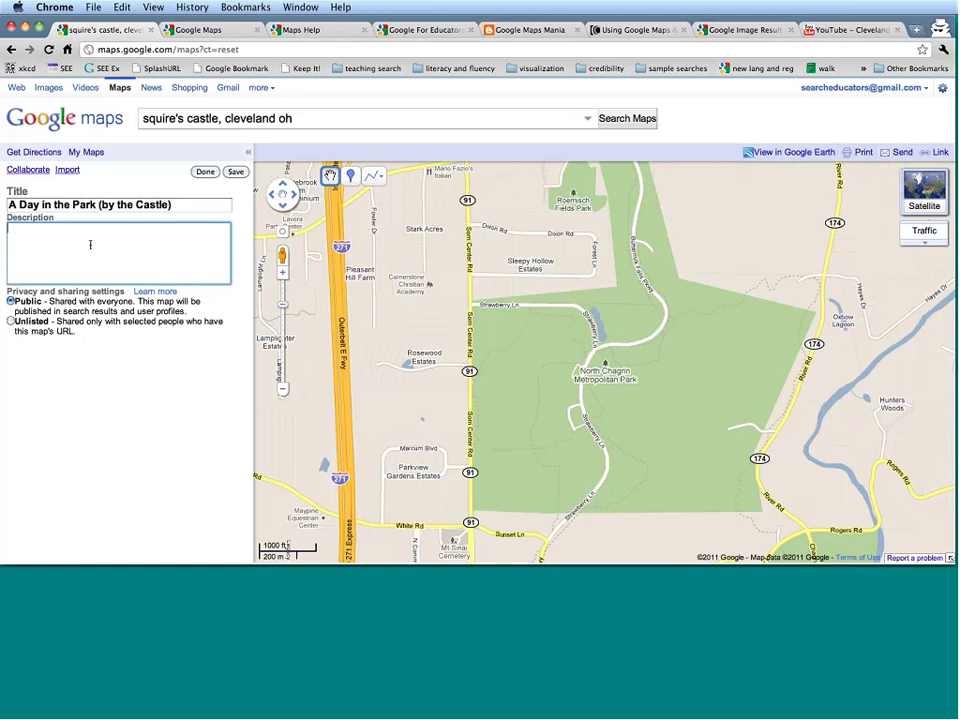
text(A walk around Squire's Castle and lunch )
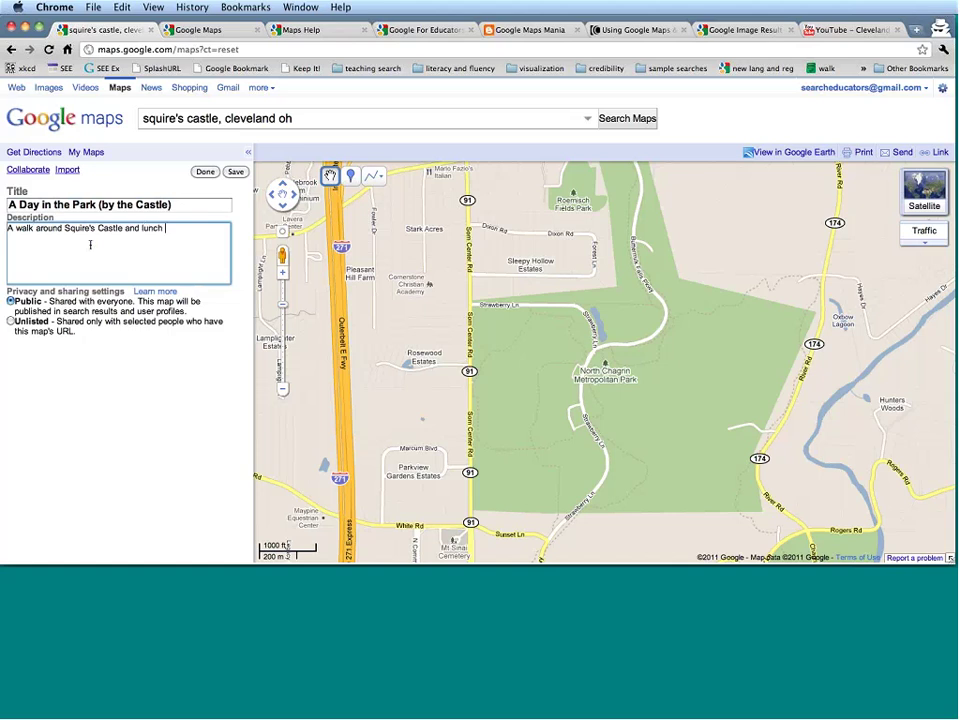
text(at the picnic at)
text(ea.)
click(11, 322)
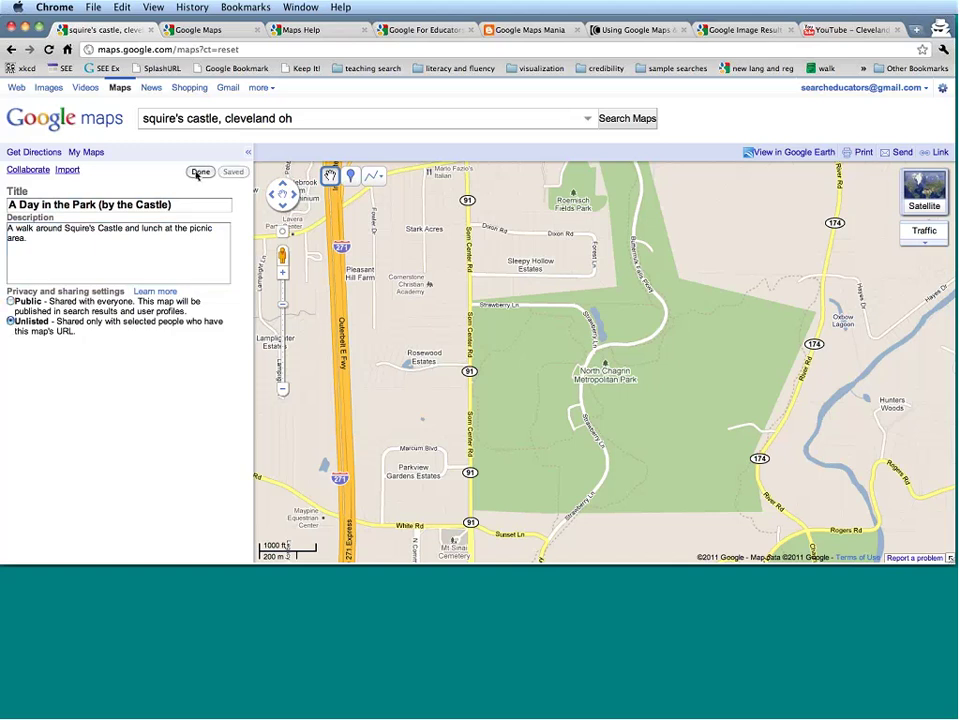
click(235, 172)
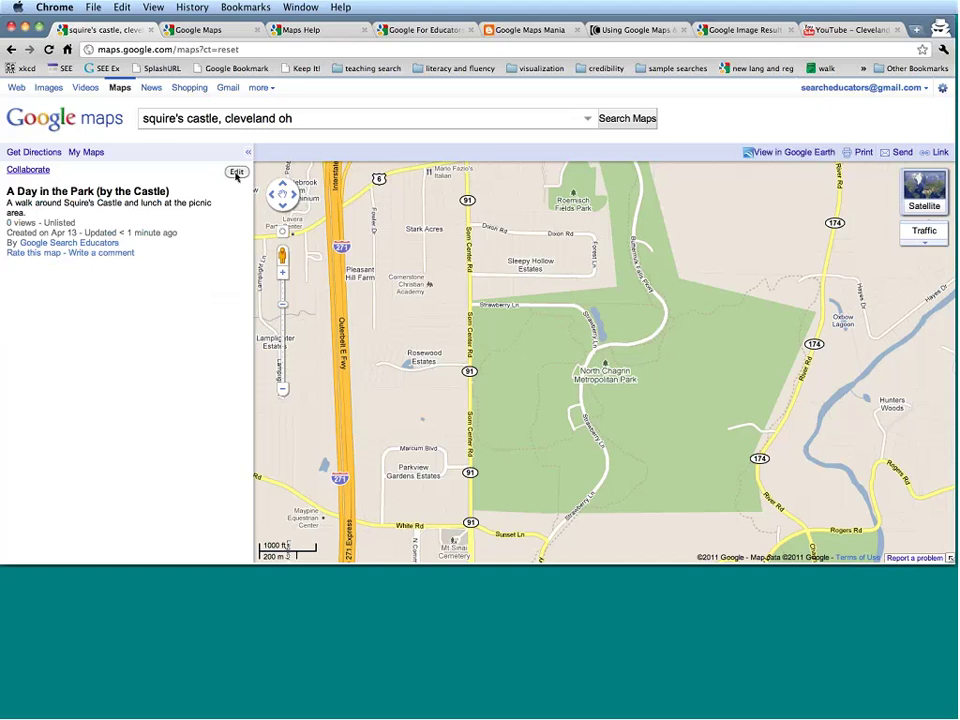
click(236, 172)
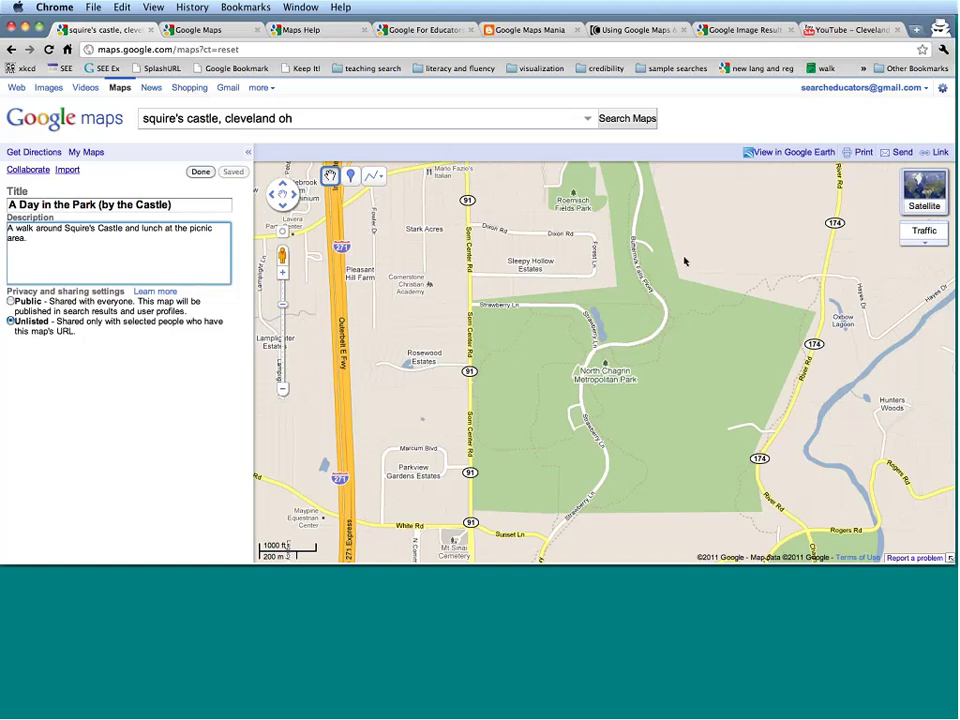
drag(684, 262, 634, 261)
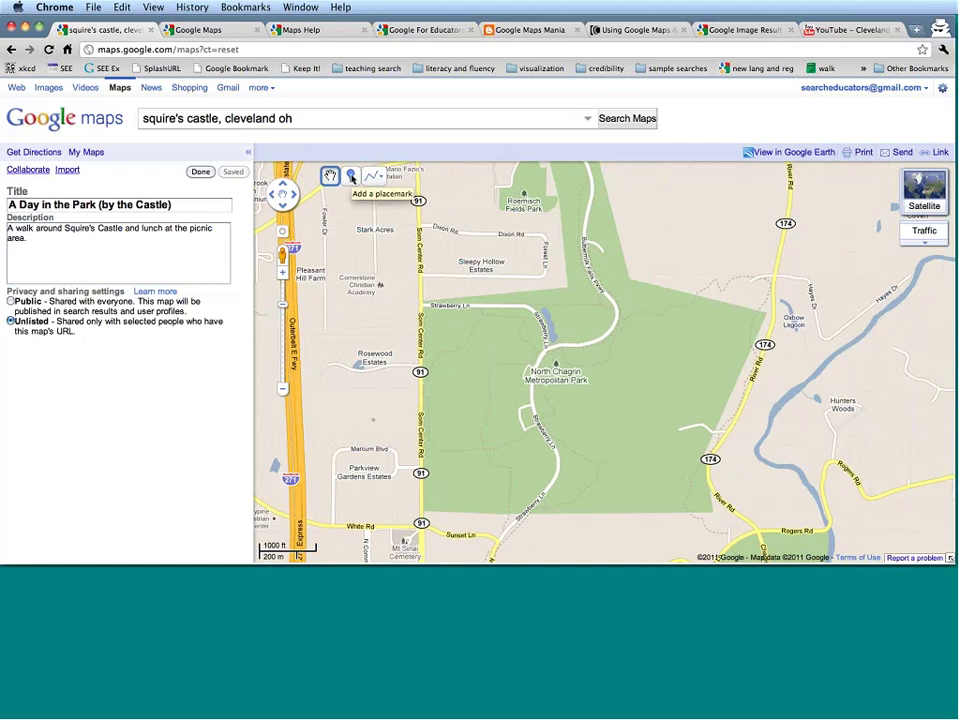
Step: Place a 'Squire's Castle' placemark near Route 174 described 'A haunted castle in the Chagrin Valley!'
click(351, 177)
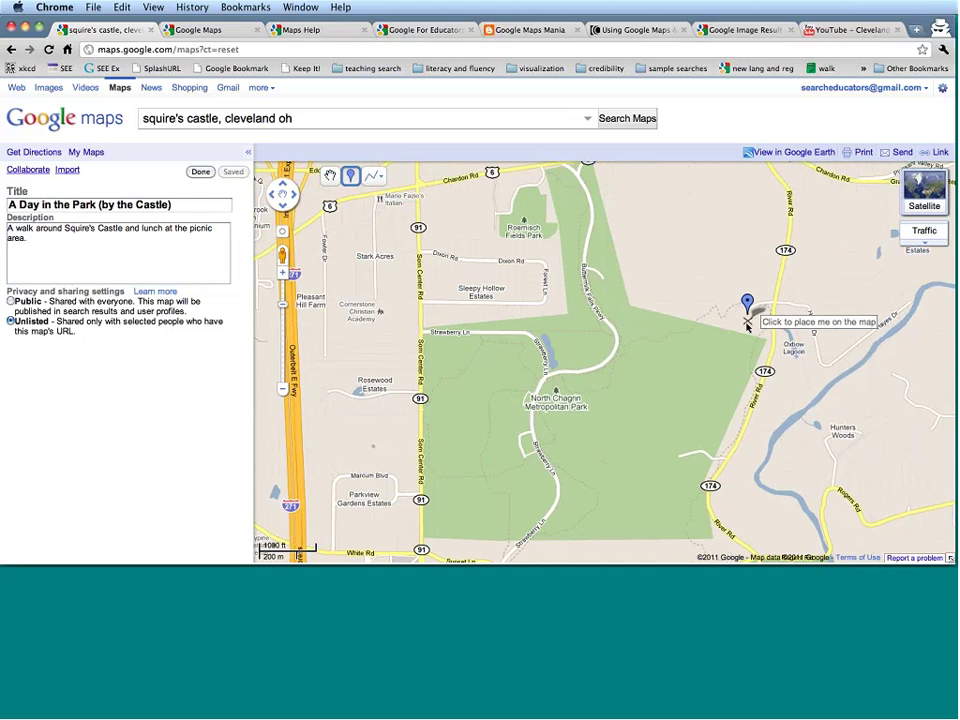
click(747, 325)
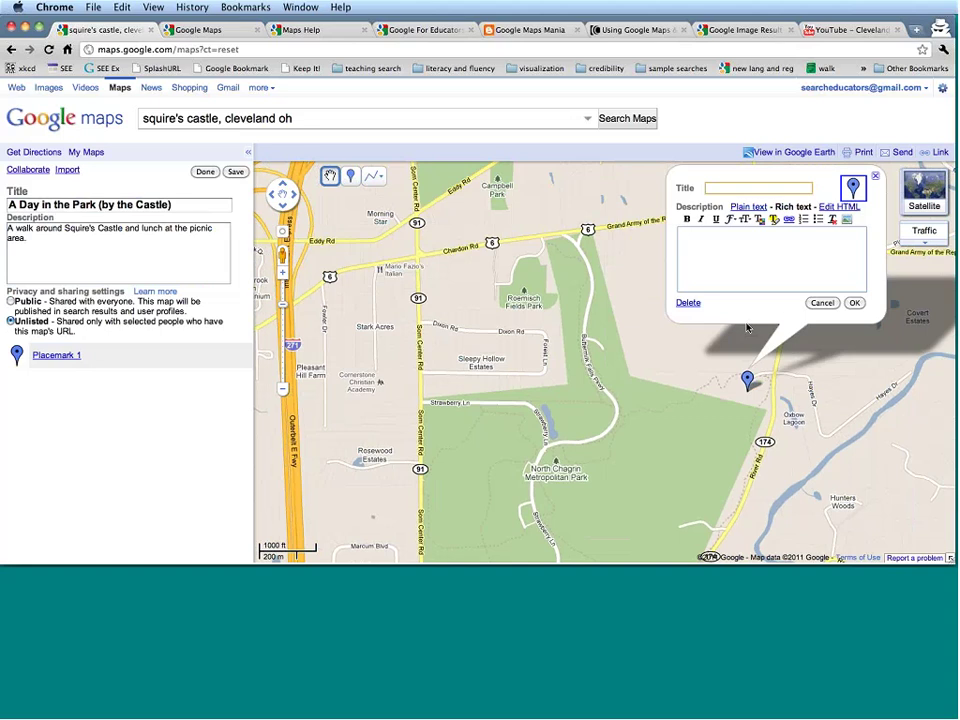
text(Squire's Castle)
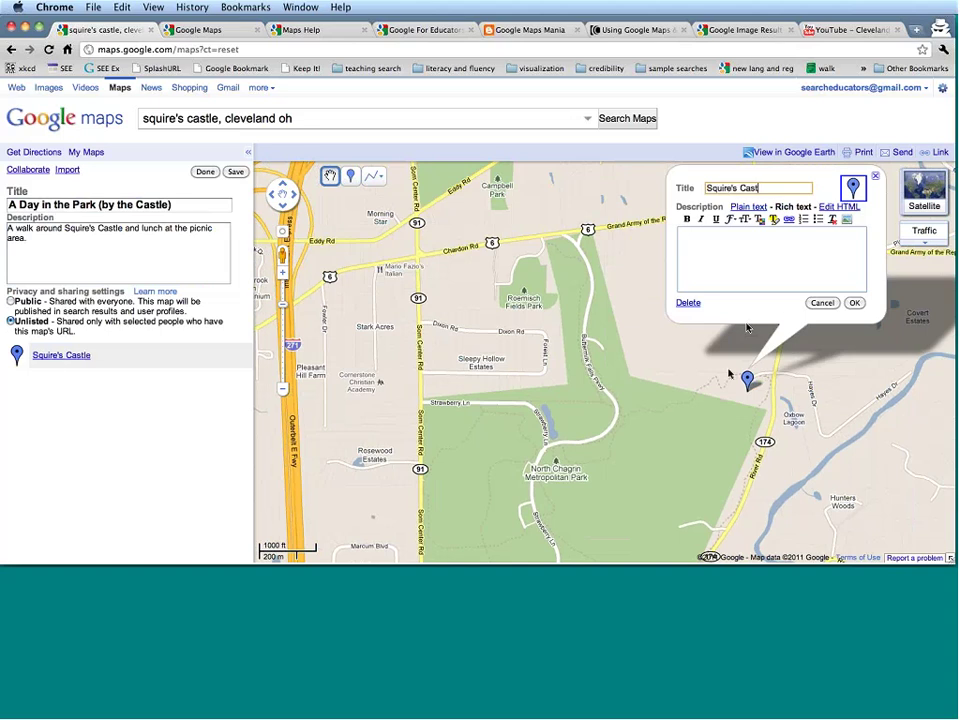
click(736, 272)
text(A hu)
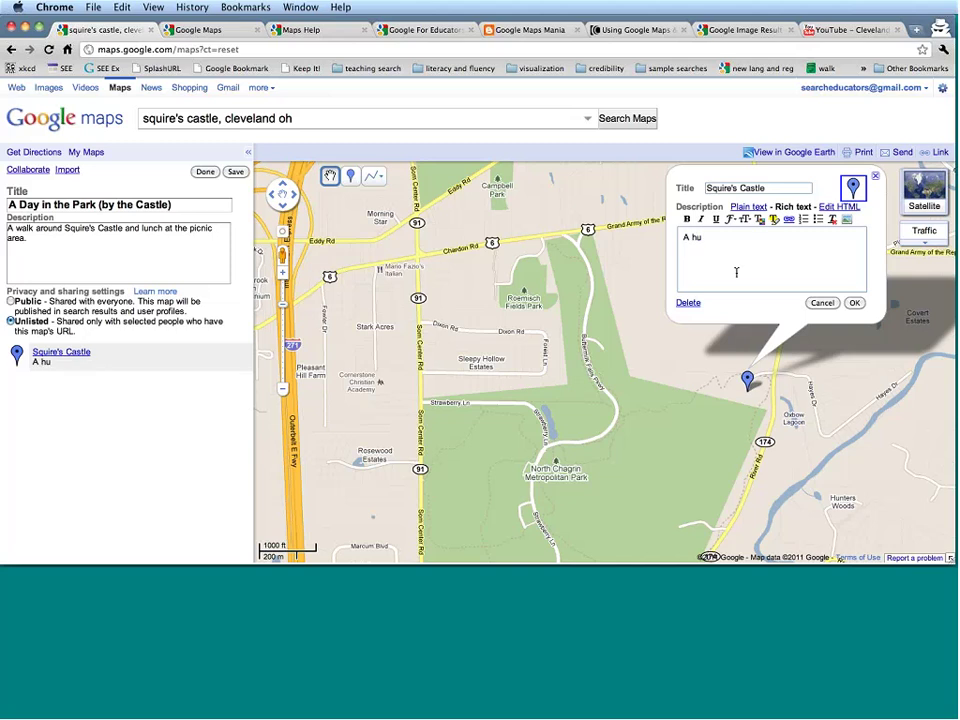
text(unted caslte)
key(BackSpace)
key(BackSpace)
key(BackSpace)
text(tle in the)
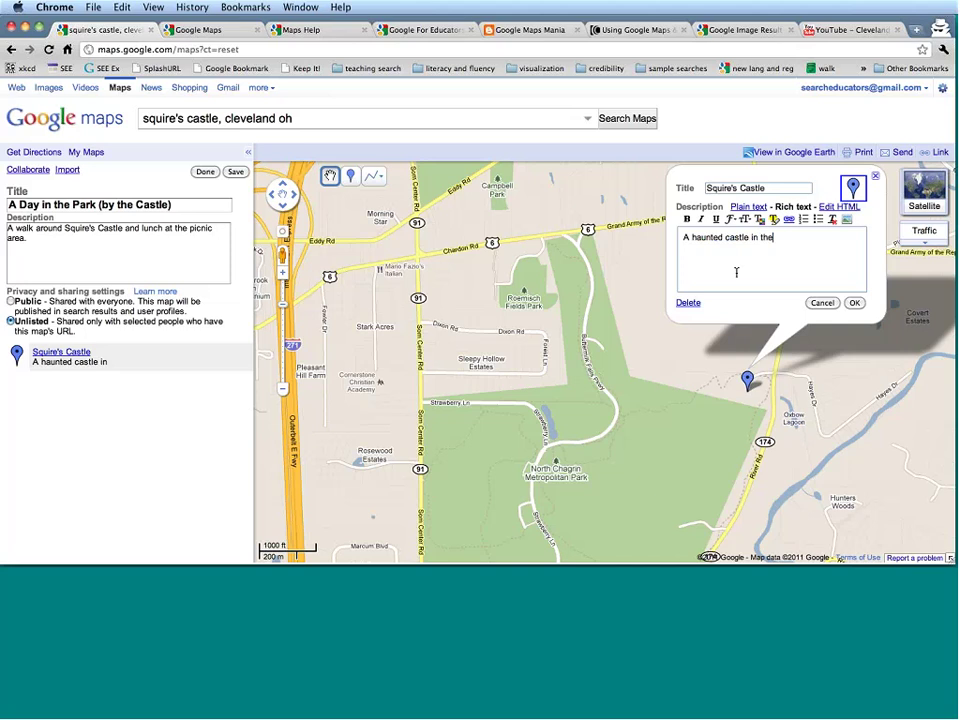
text( Chagrin C)
text(alley!)
click(854, 302)
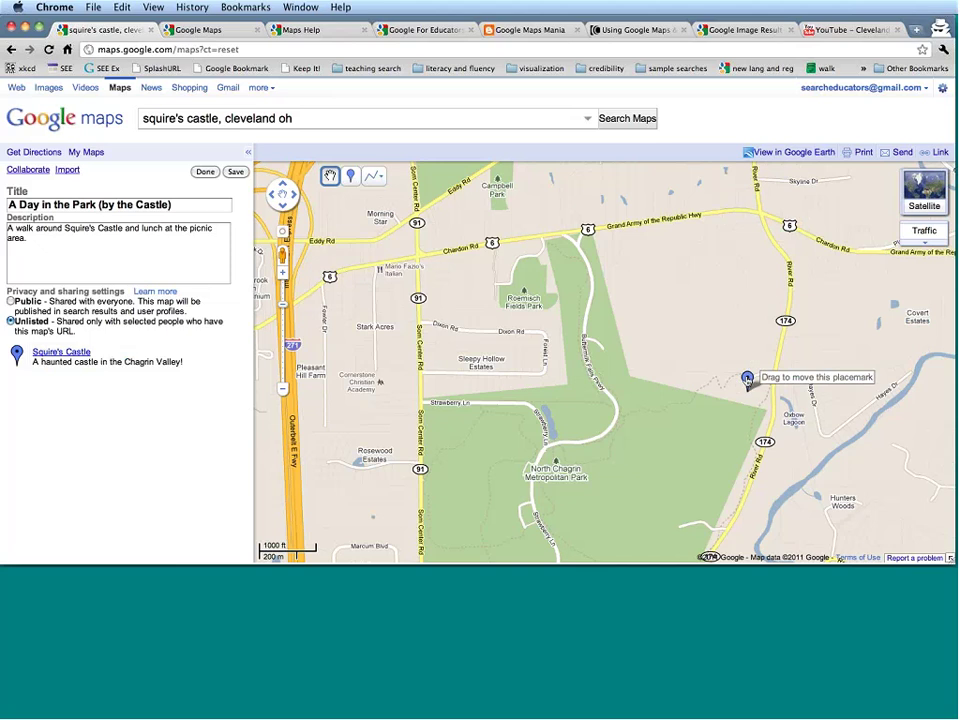
Step: In a new tab, run a Google image search for 'squire's castle cleveland'
key(super+t)
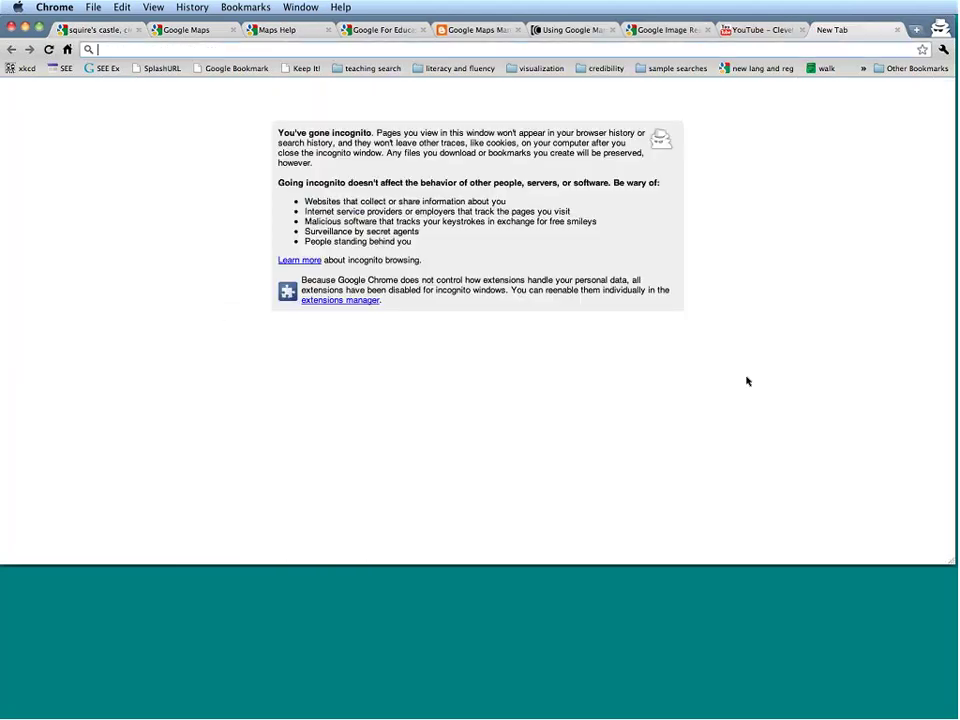
text(squire's castle c)
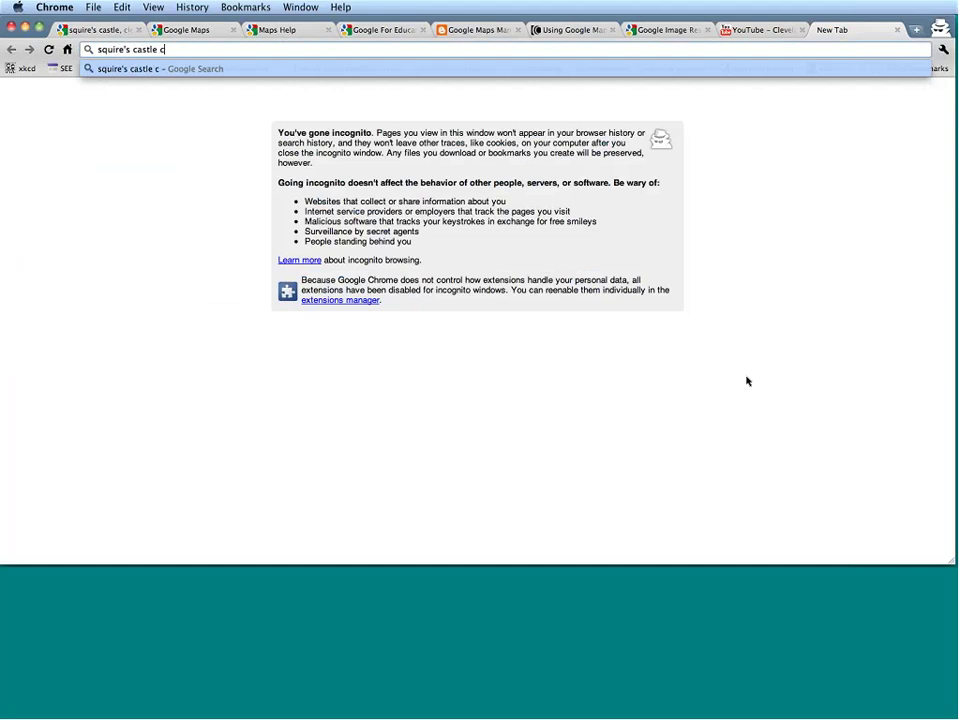
text(leveland)
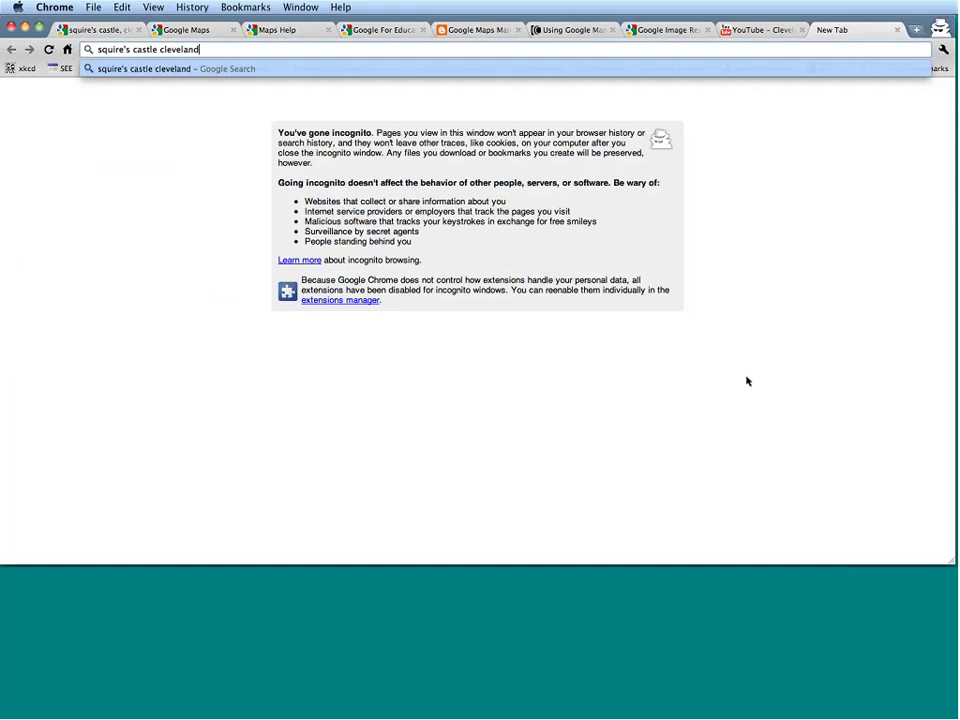
key(Return)
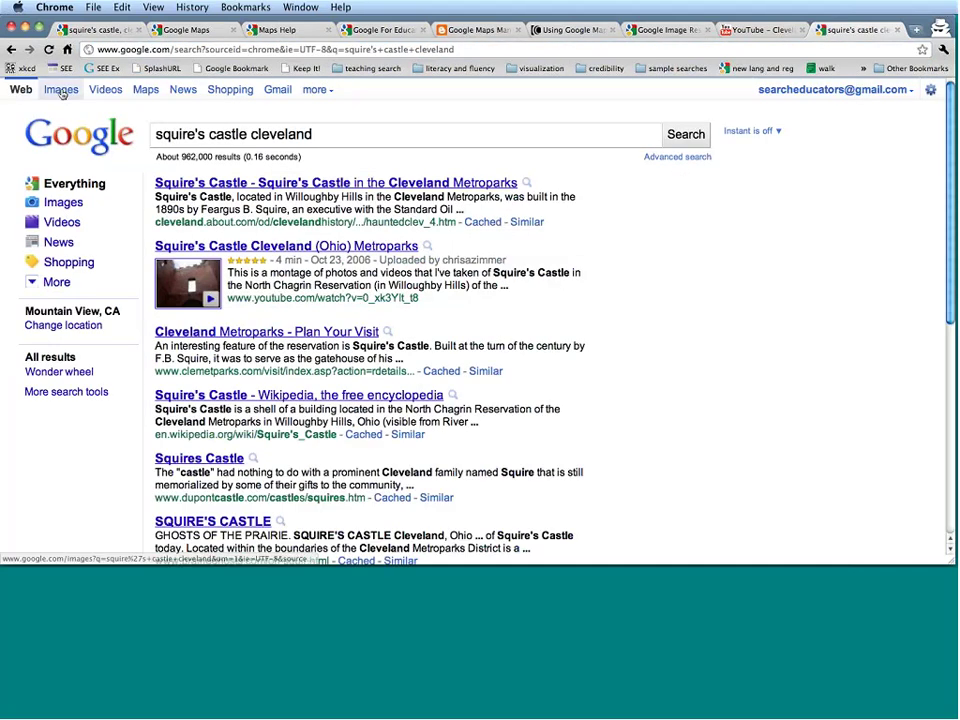
click(53, 204)
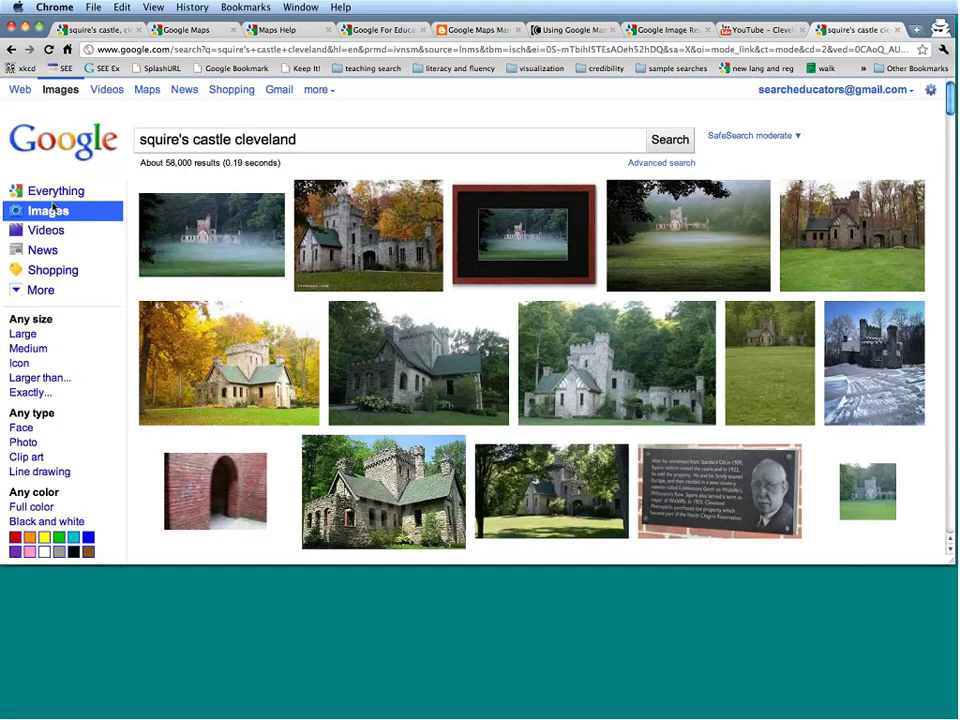
Step: Copy the 1500 × 1125 Squire's Castle photo's image URL and return to the map
mouse_move(431, 373)
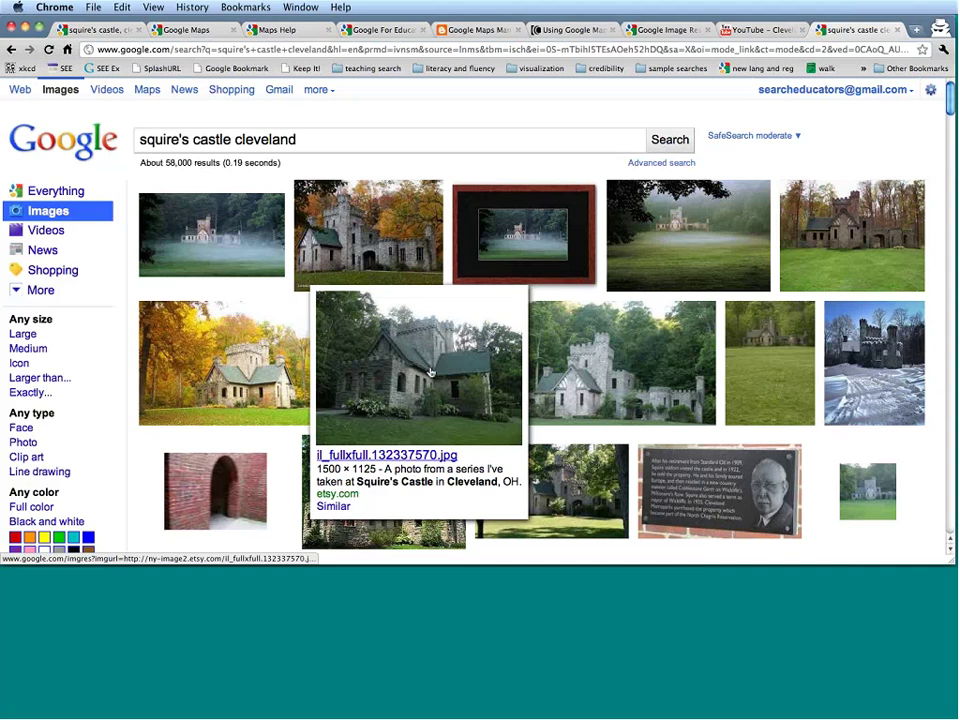
click(431, 373)
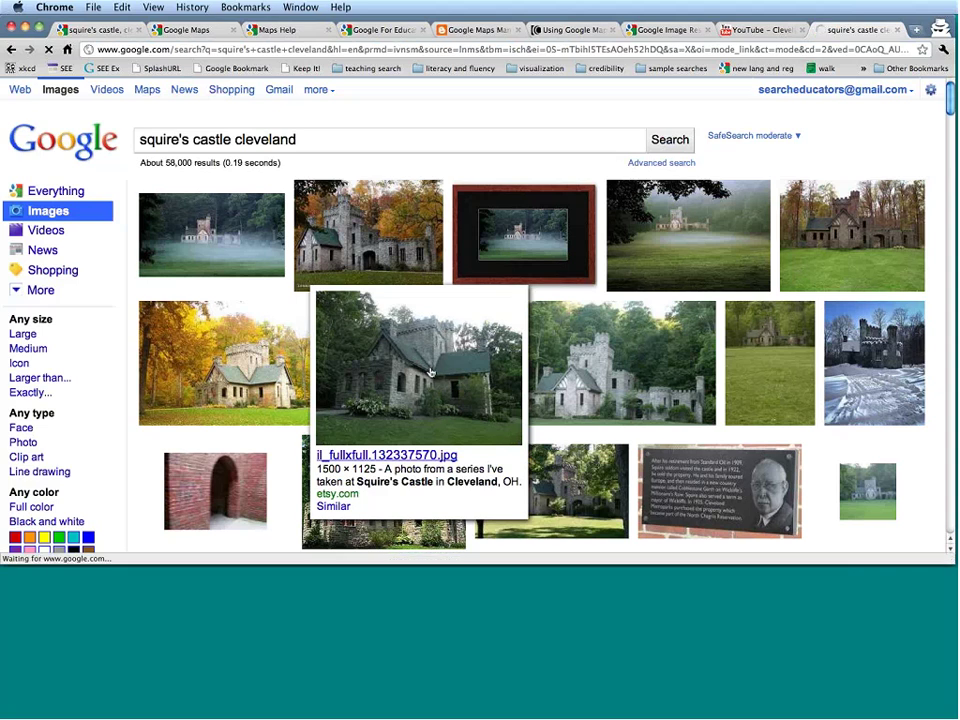
click(401, 456)
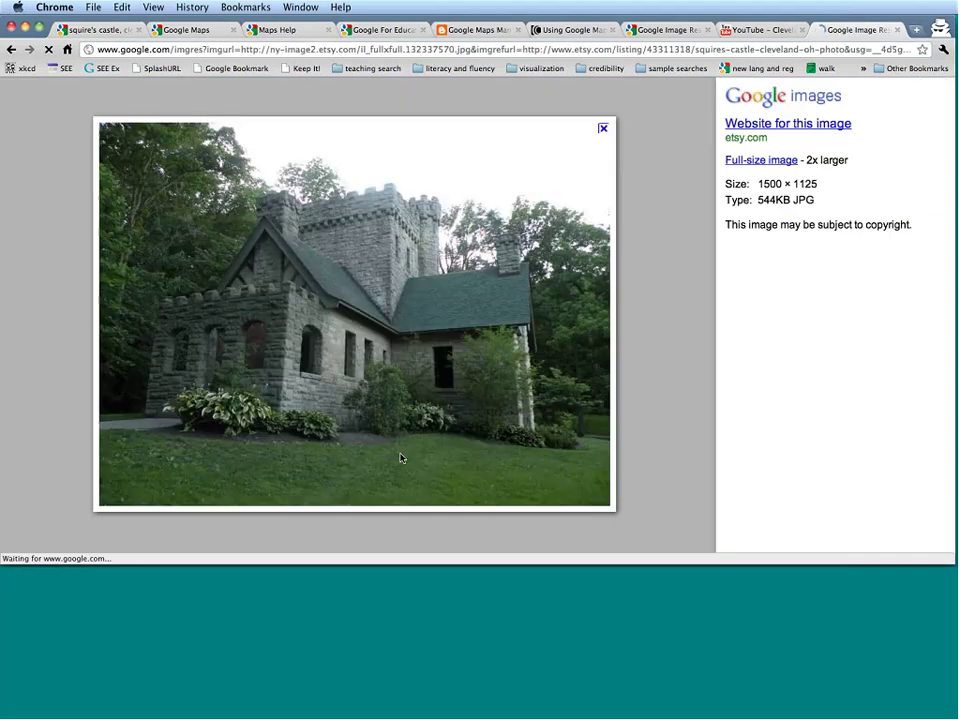
right_click(320, 292)
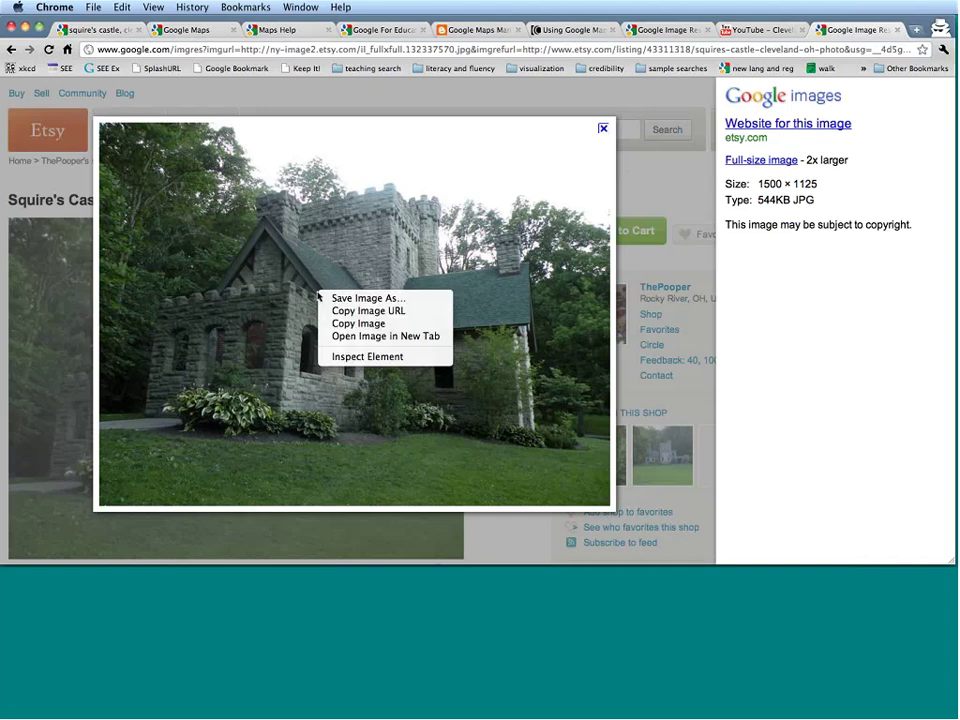
click(376, 314)
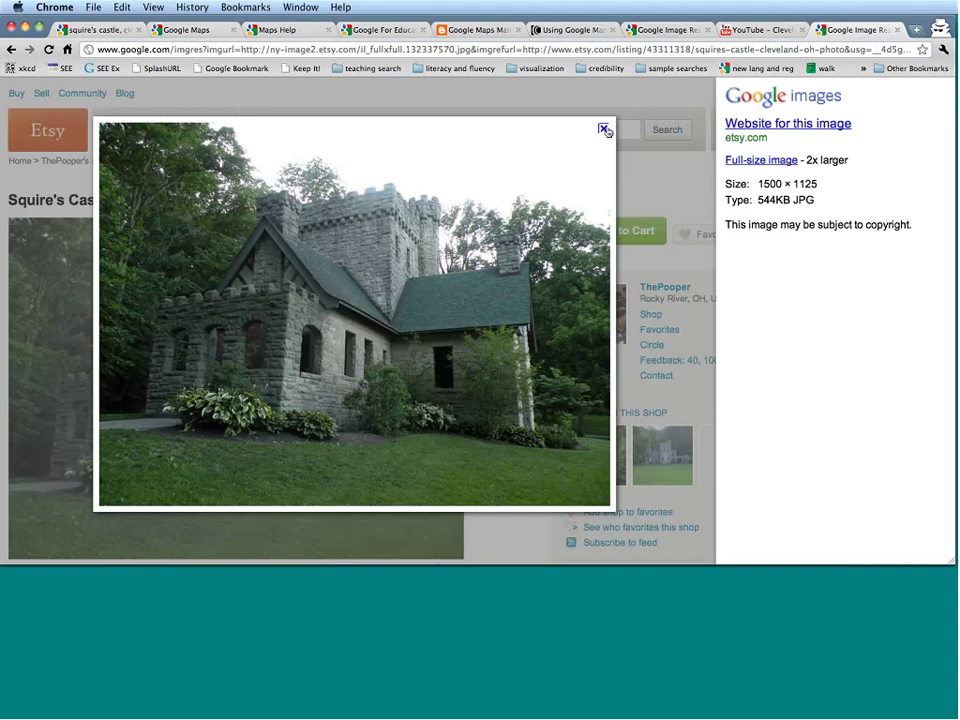
click(84, 31)
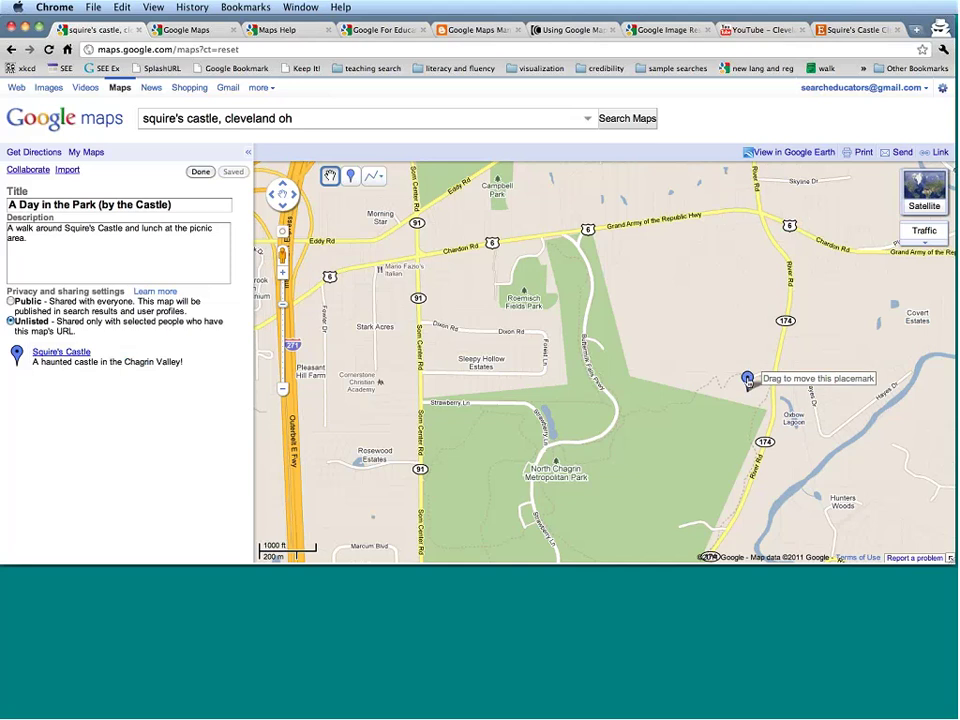
Step: Insert the copied castle photo into the Squire's Castle placemark description
click(748, 380)
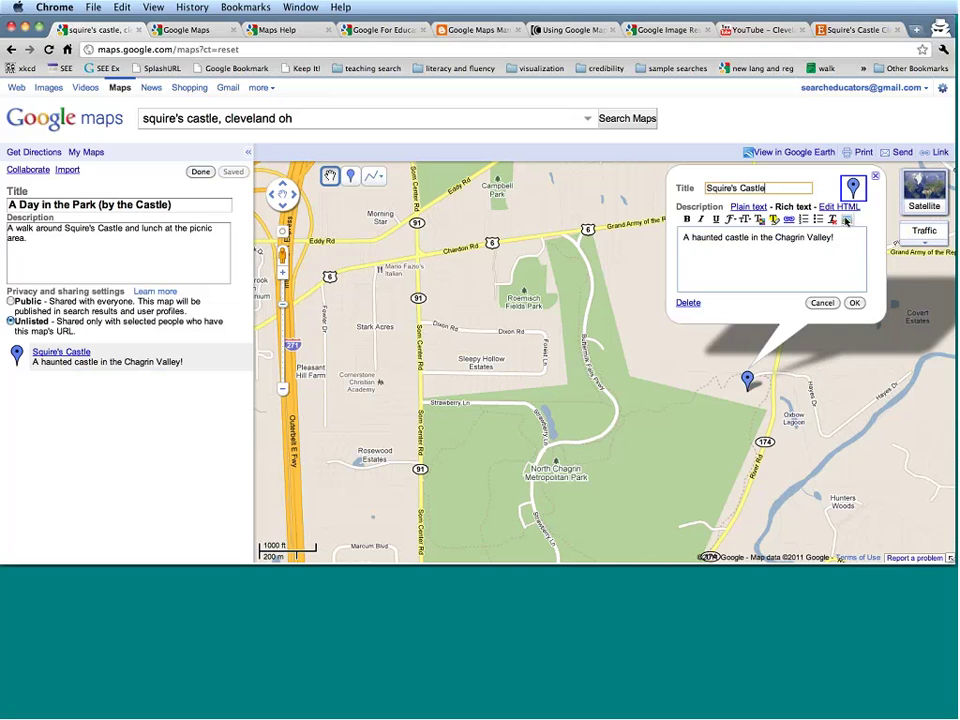
click(846, 221)
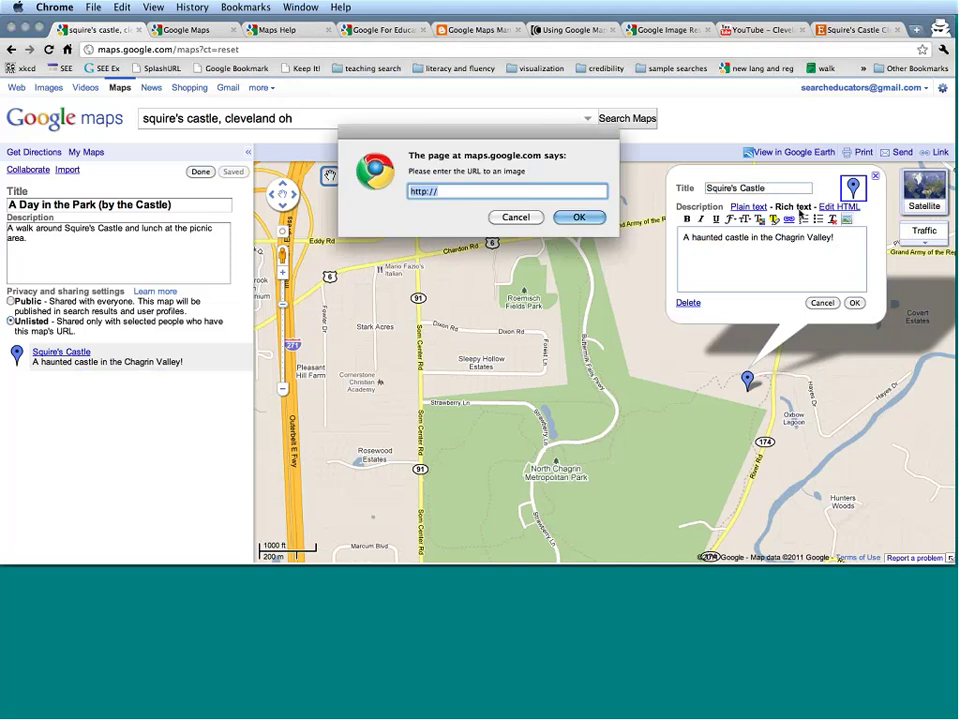
key(super+v)
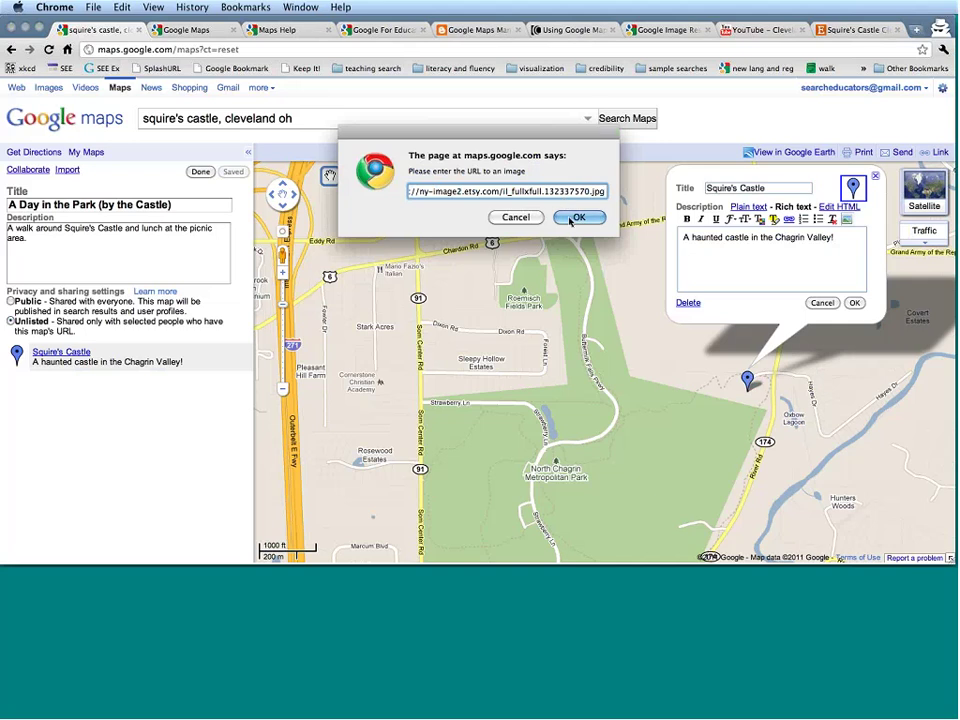
click(576, 218)
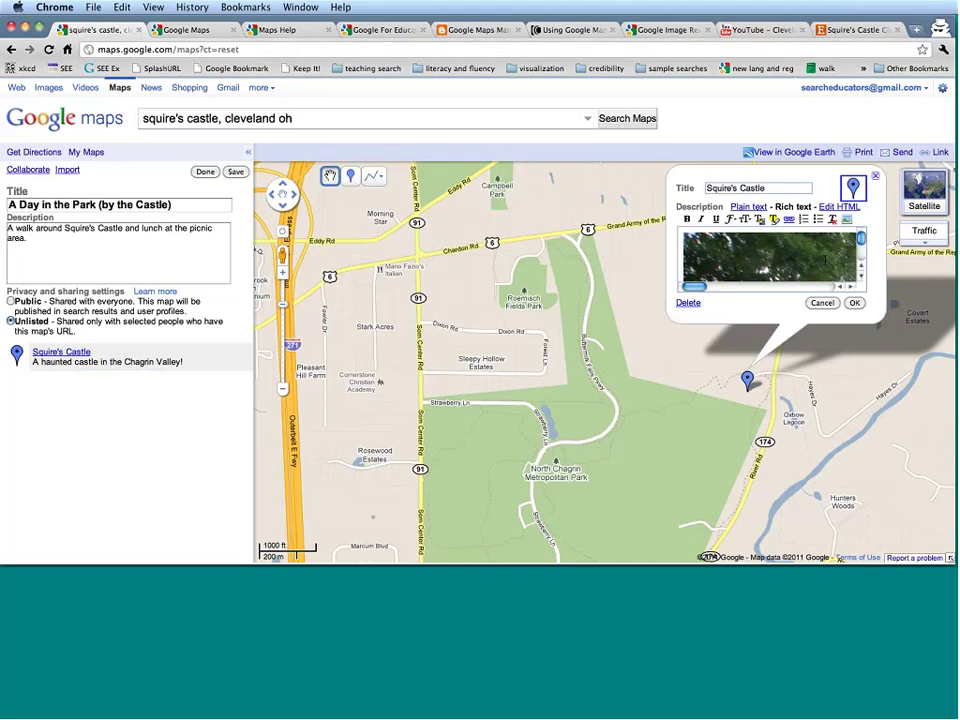
Step: Move the haunted-castle text above the photo and confirm the placemark
scroll(822, 256, down, 2)
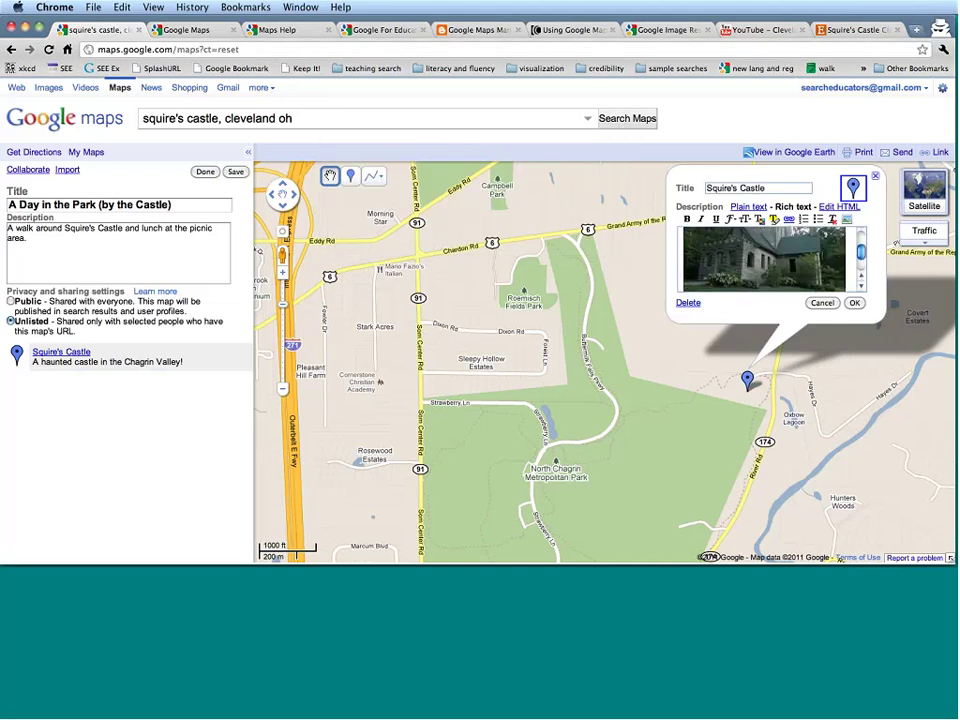
scroll(833, 270, down, 2)
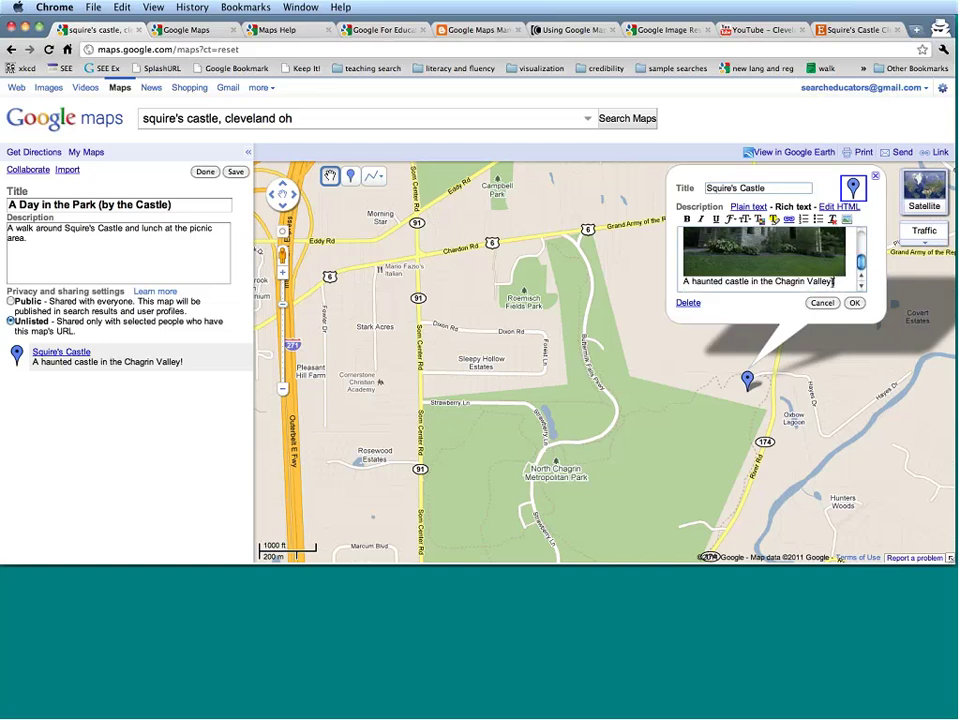
drag(833, 281, 672, 284)
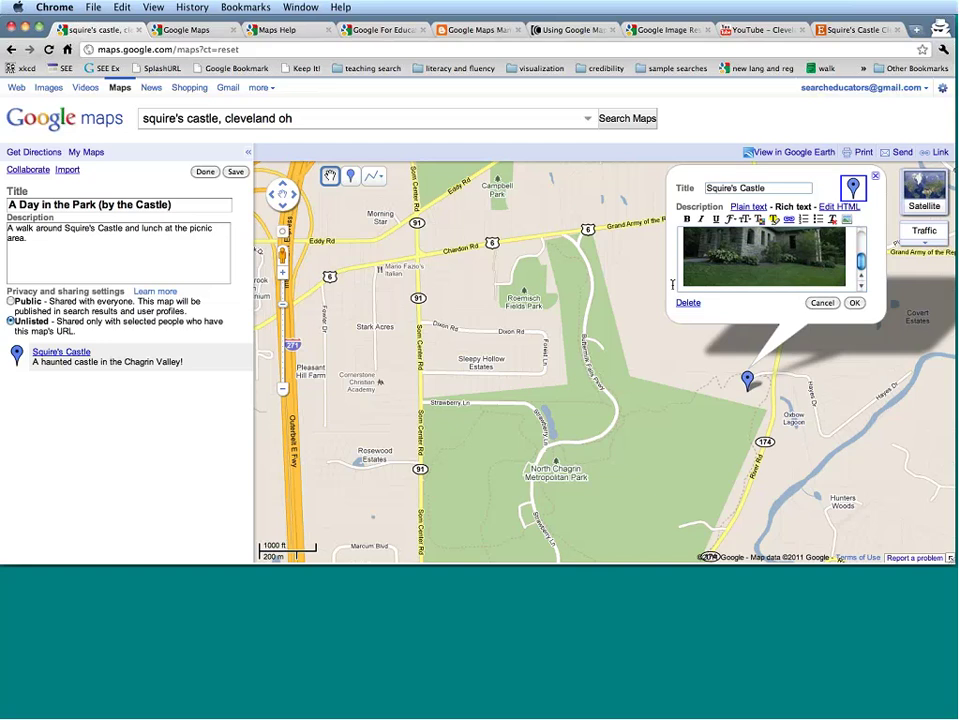
key(BackSpace)
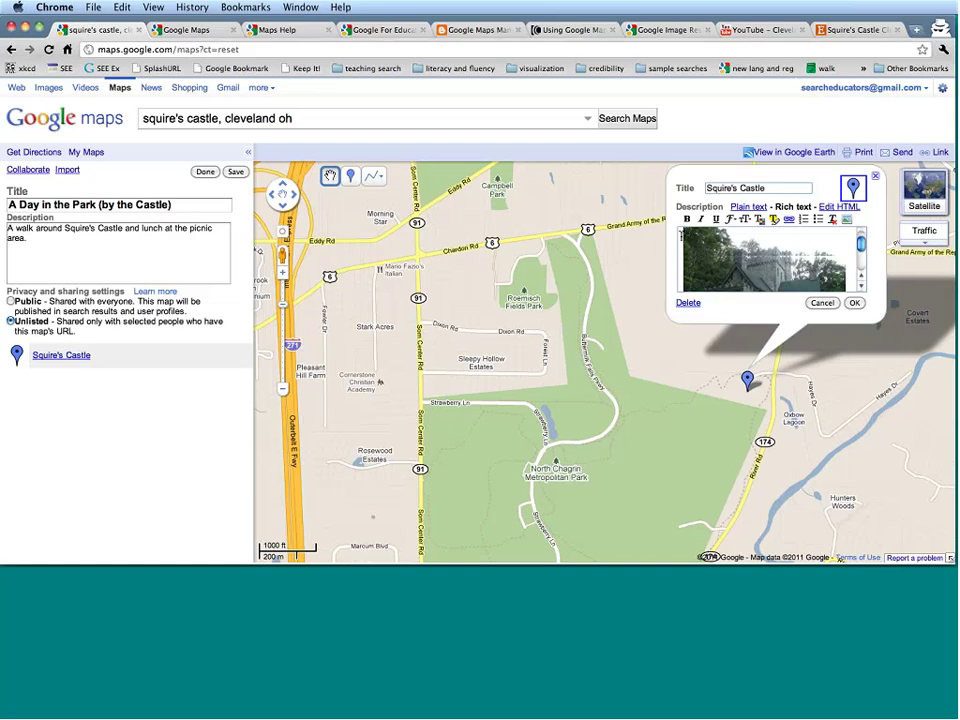
key(super+v)
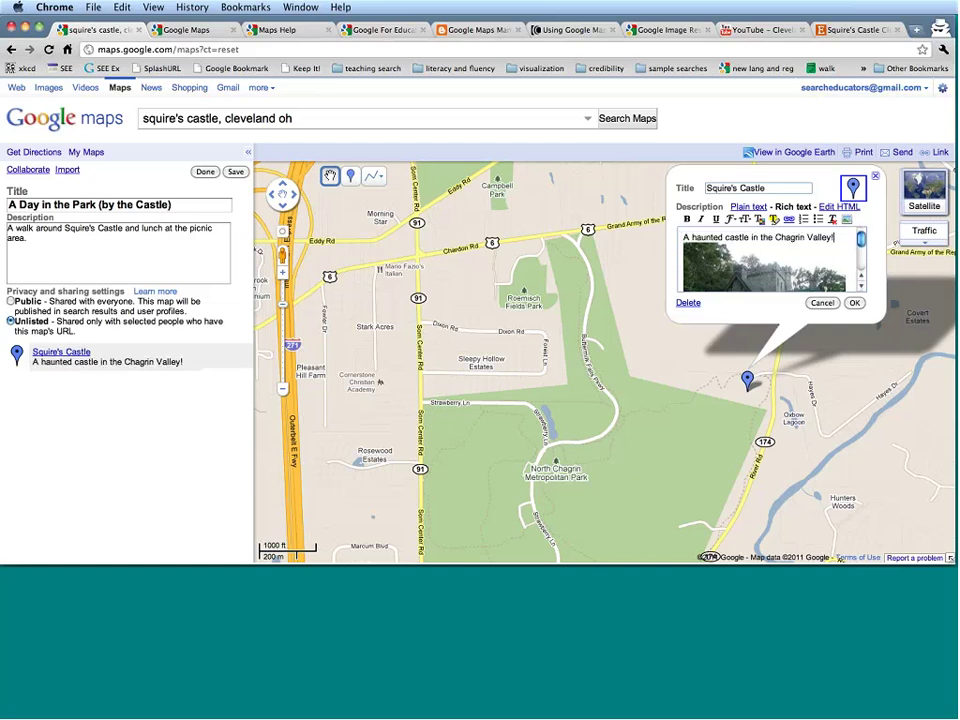
click(854, 302)
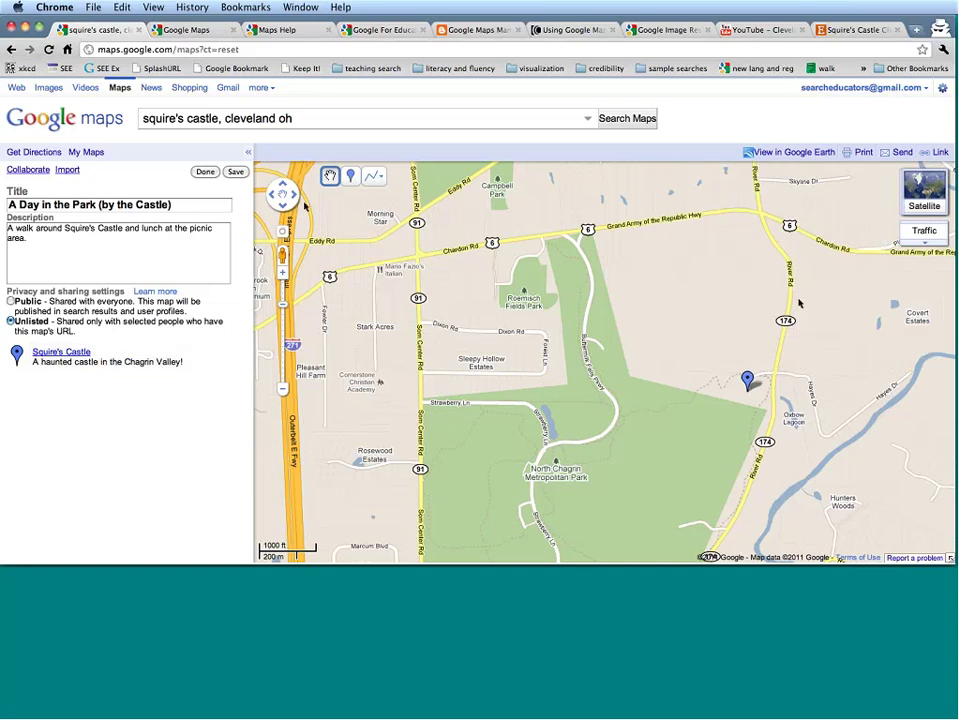
Step: Save the map, confirm the Squire's Castle popup shows its photo, and return to editing
click(206, 172)
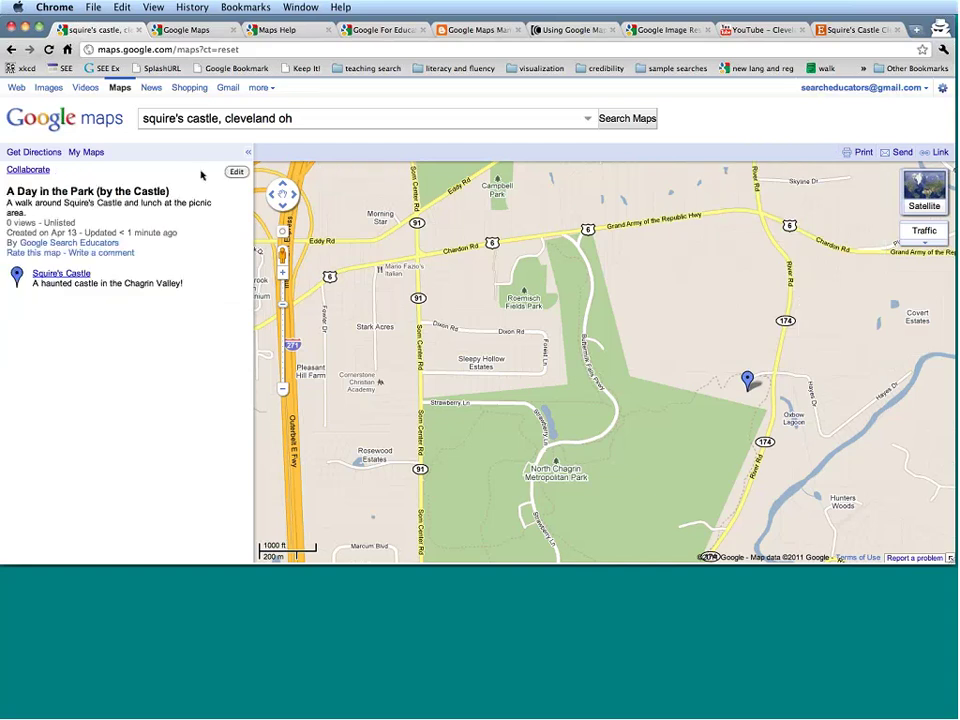
click(62, 275)
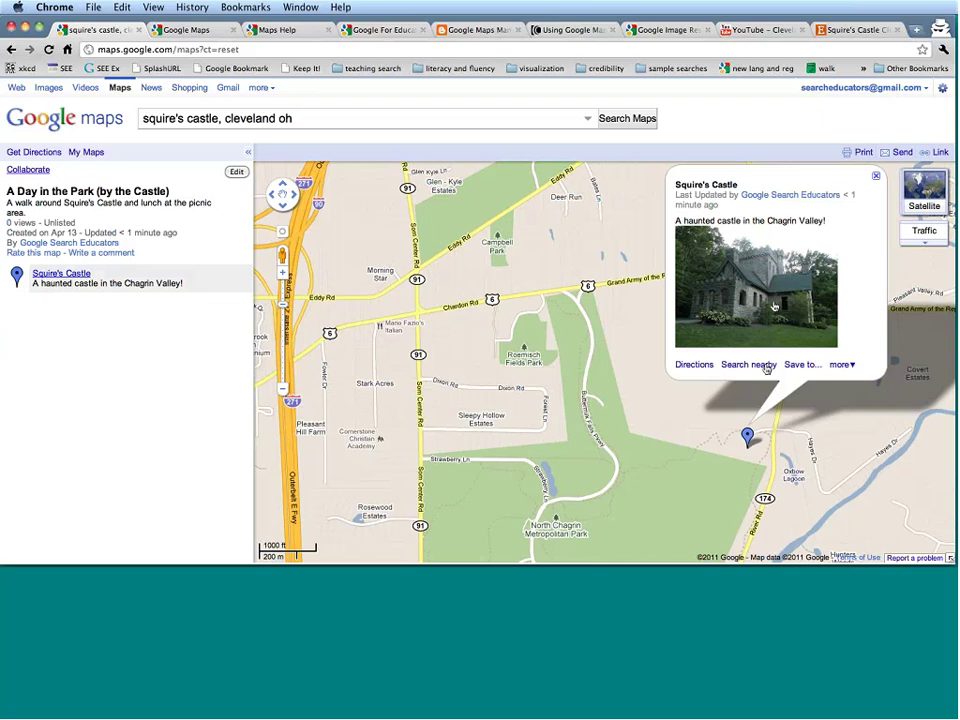
click(876, 177)
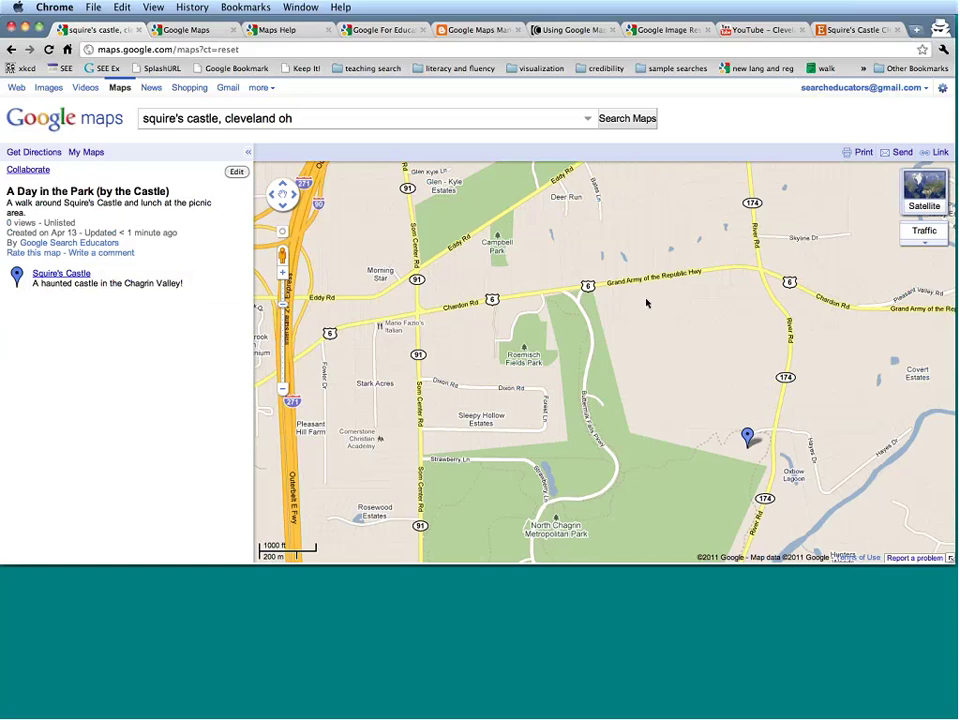
click(236, 172)
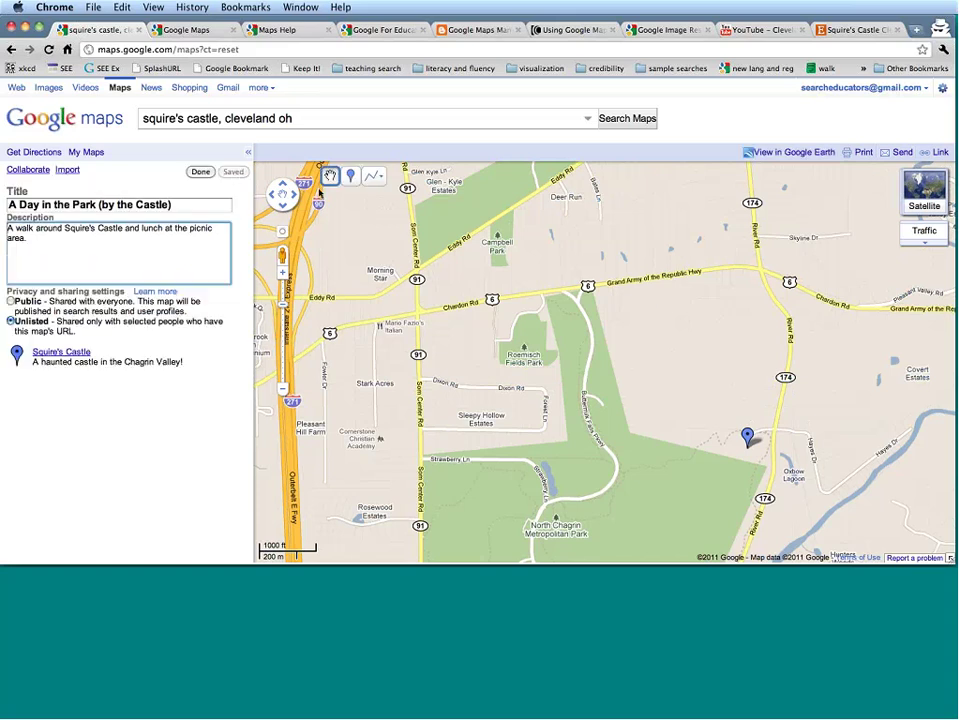
Step: Place a 'Picnic Area' placemark above the castle, described 'This is where we'll have lunch!', then reopen it
click(352, 176)
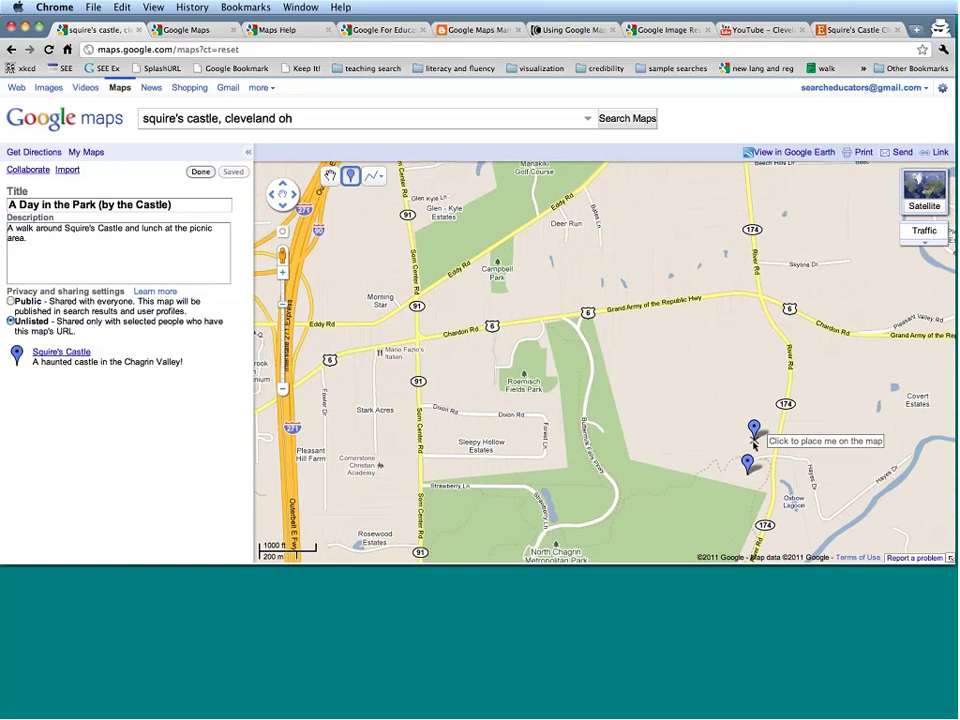
click(755, 446)
text(Picni)
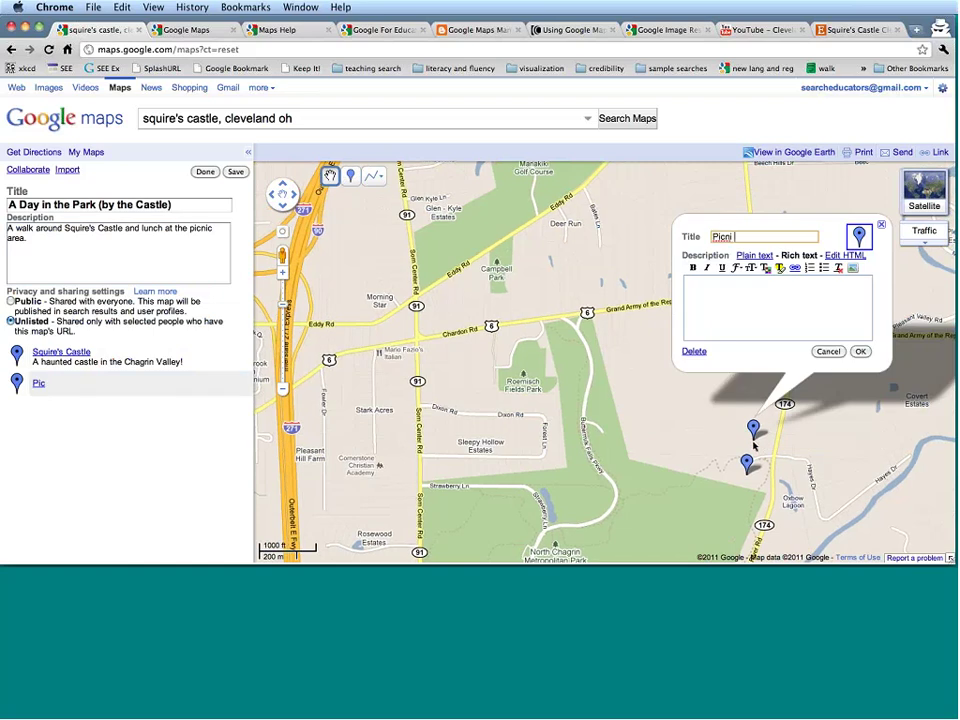
text(c Area)
click(748, 305)
text(This)
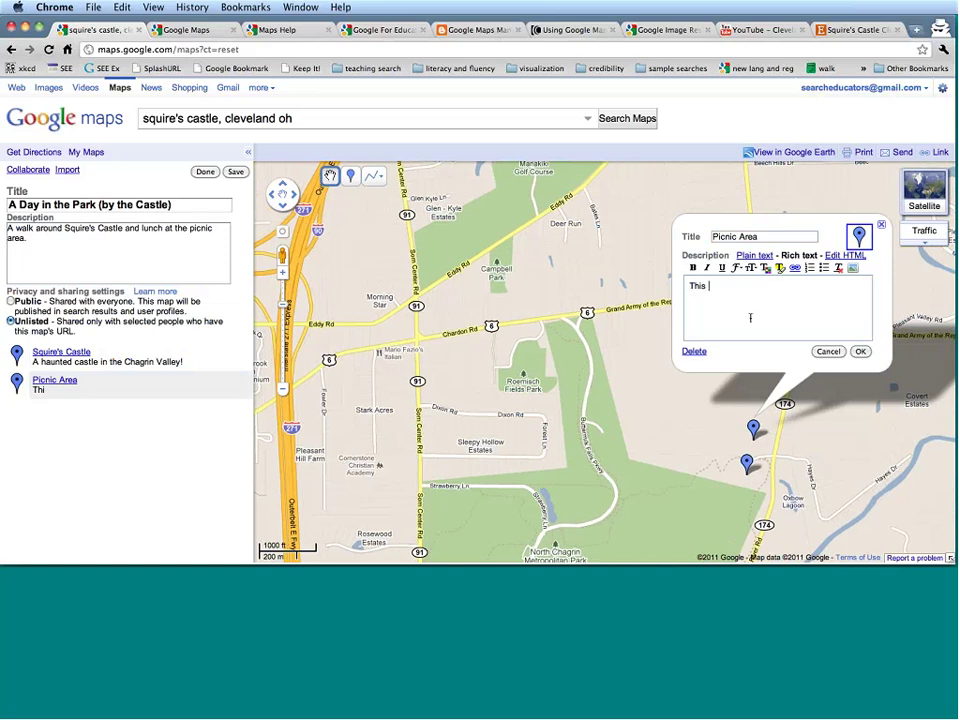
text( is where we'll have lunc)
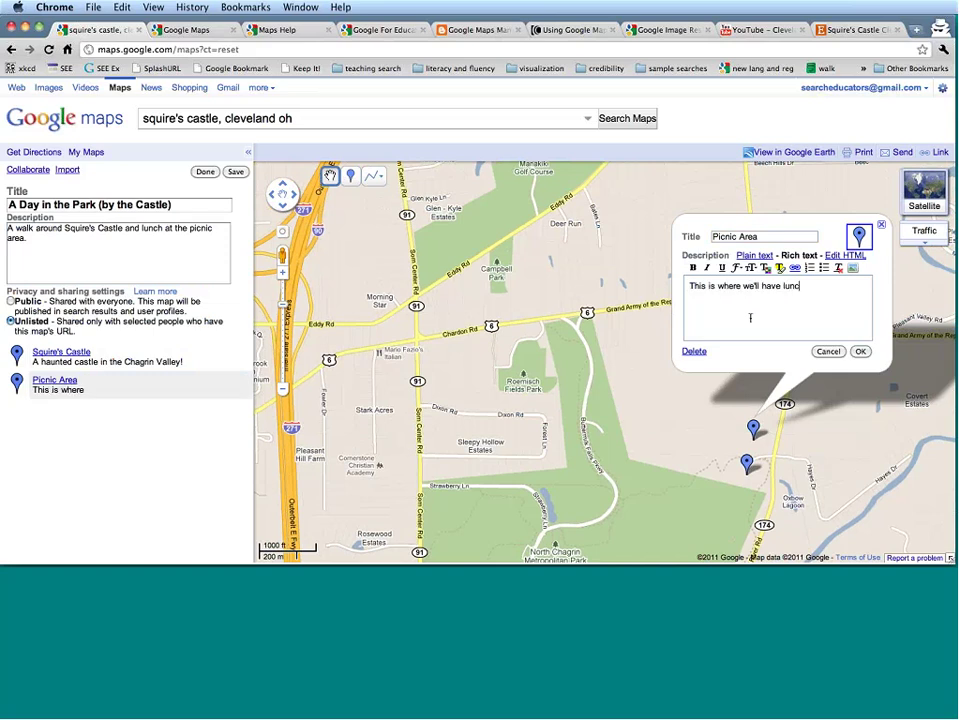
text(h!)
click(862, 352)
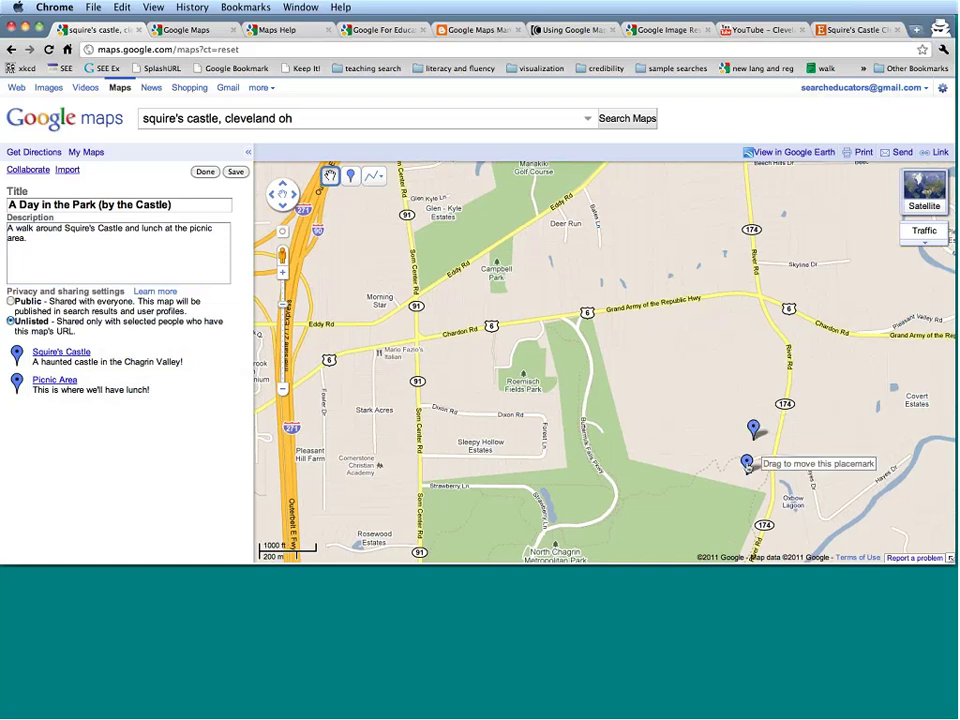
click(754, 429)
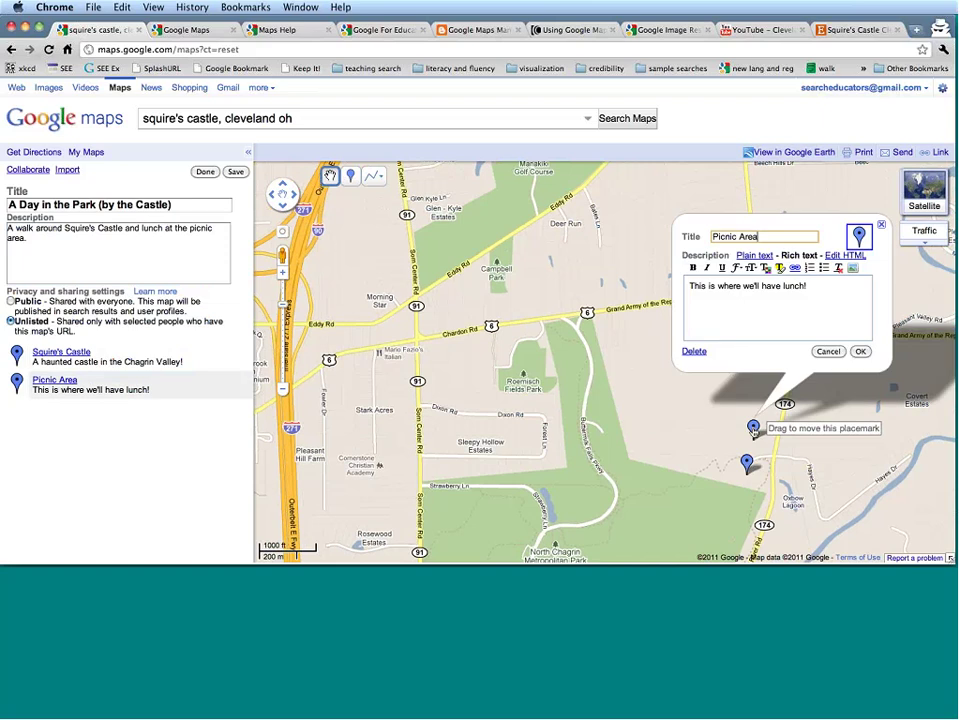
Step: Switch the Picnic Area marker to the picnic-table icon and confirm the change
click(860, 235)
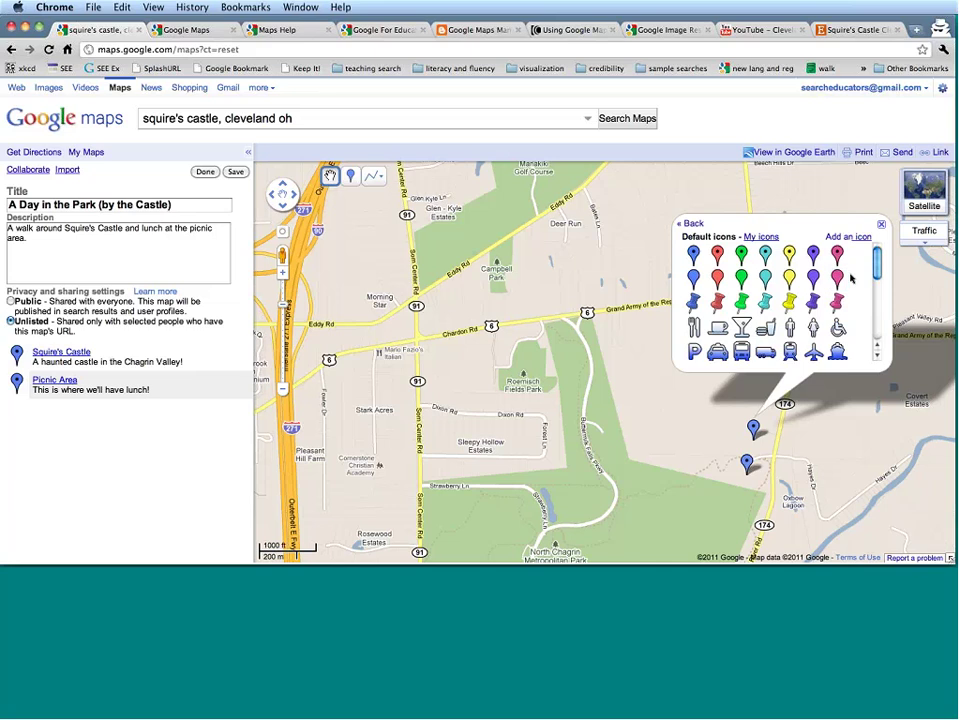
scroll(818, 281, down, 5)
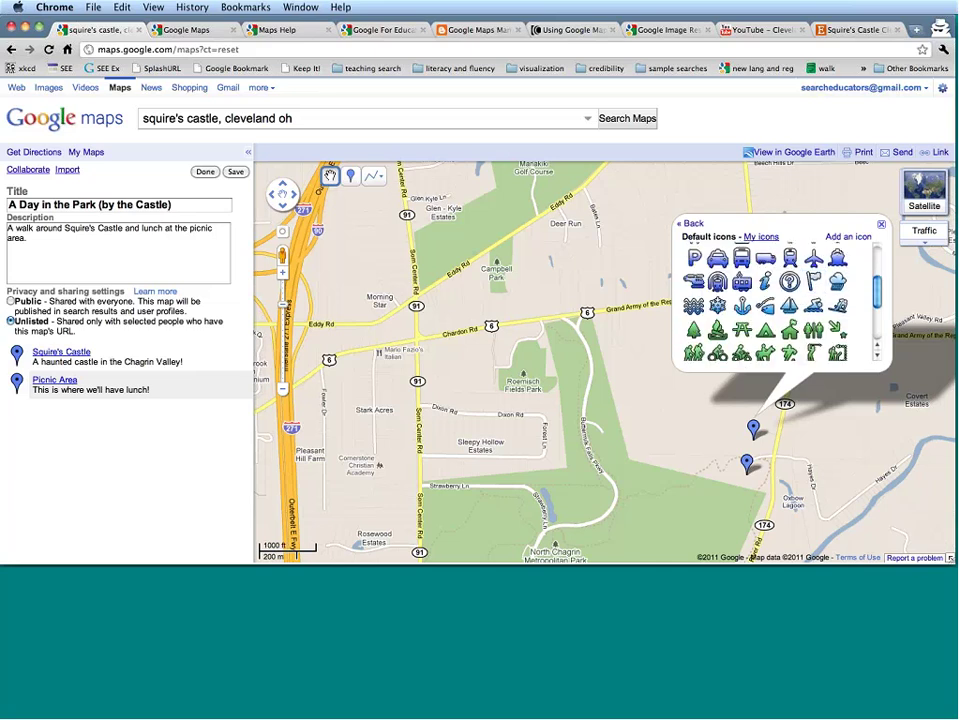
click(741, 330)
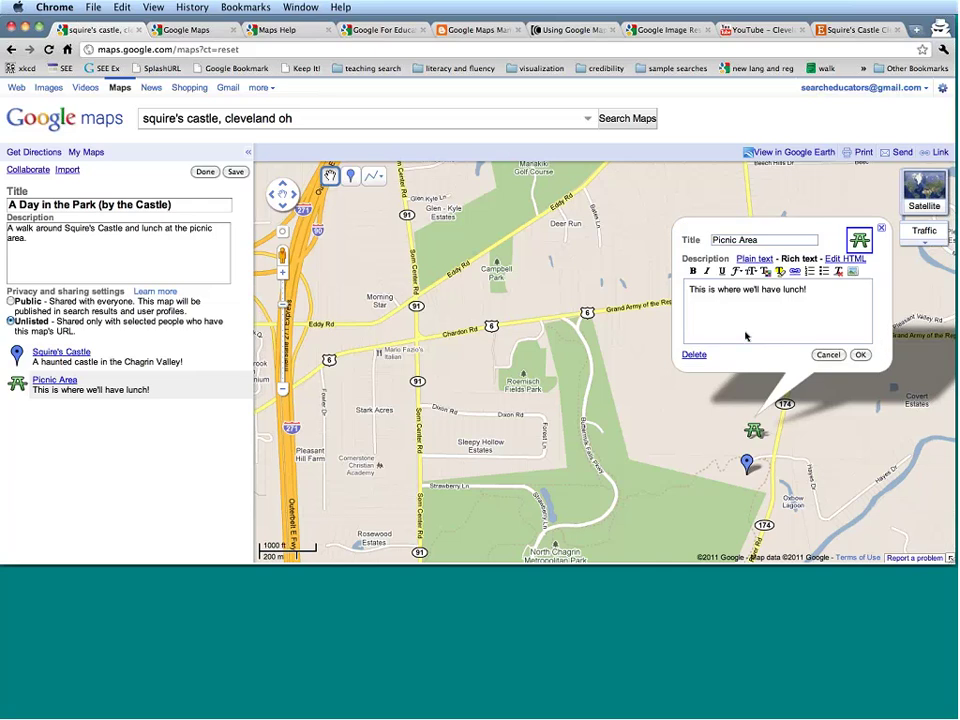
click(860, 354)
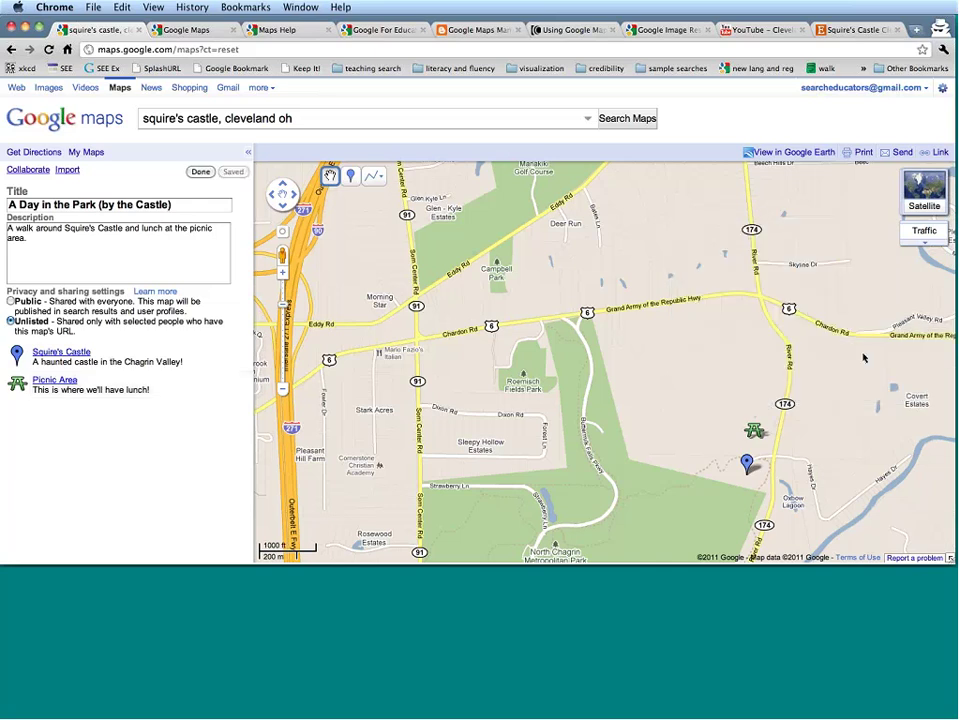
click(283, 203)
click(283, 203)
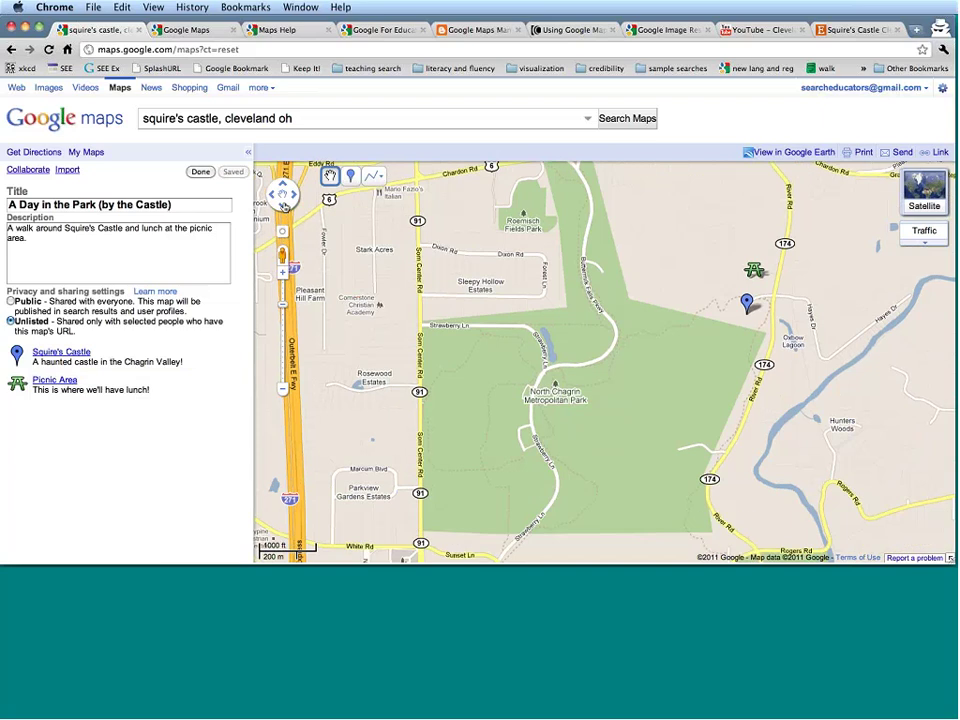
click(351, 177)
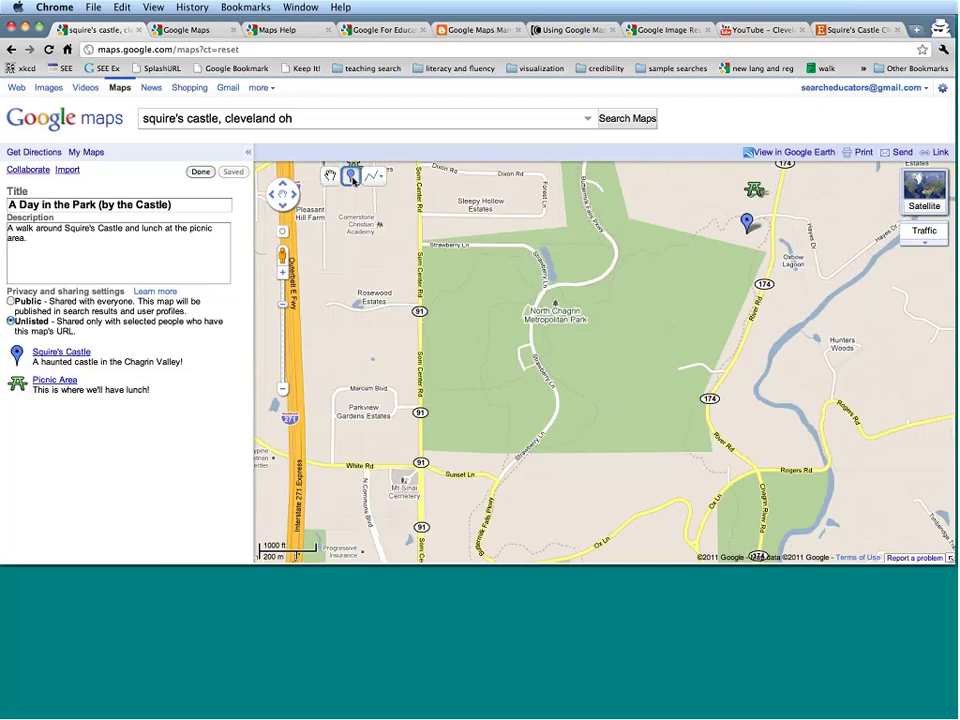
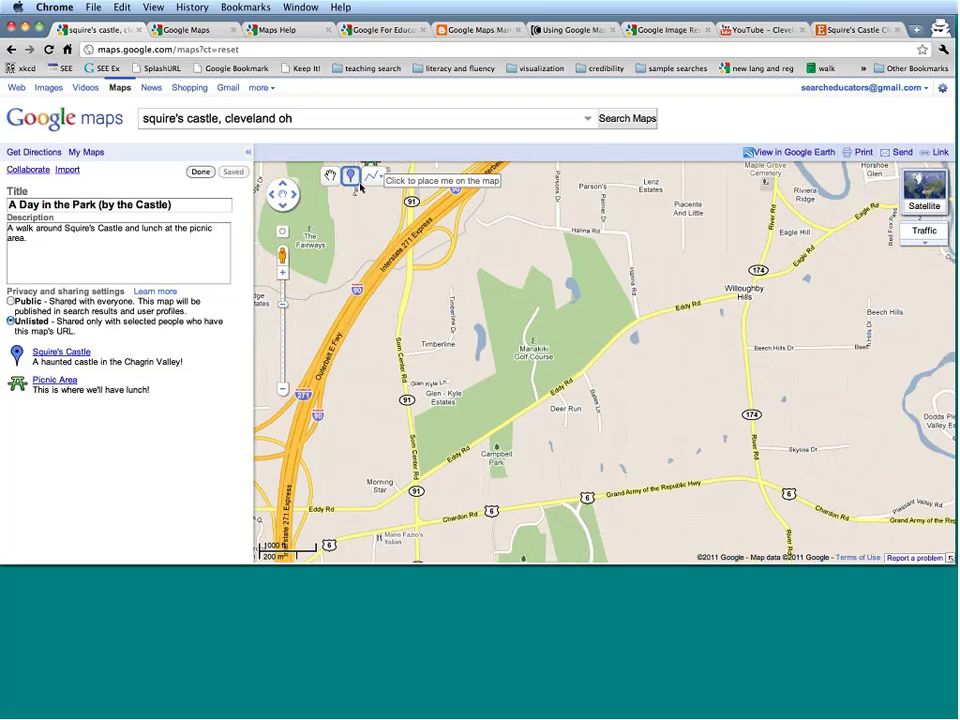
Step: Draw a four-corner shape over the open field beside route 174 with the shape tool
click(373, 176)
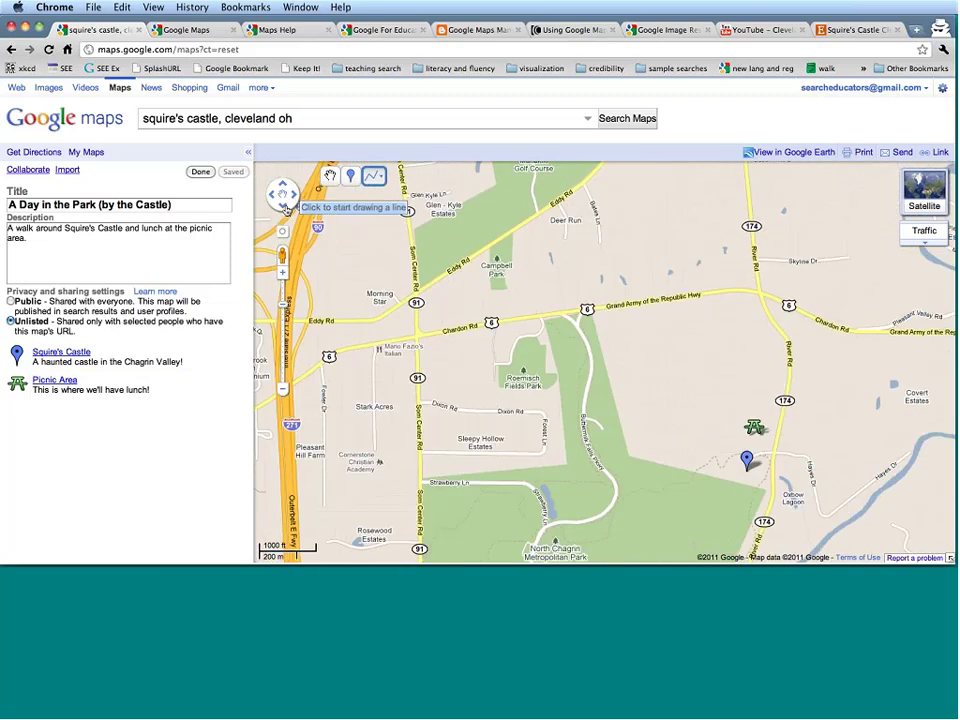
click(382, 180)
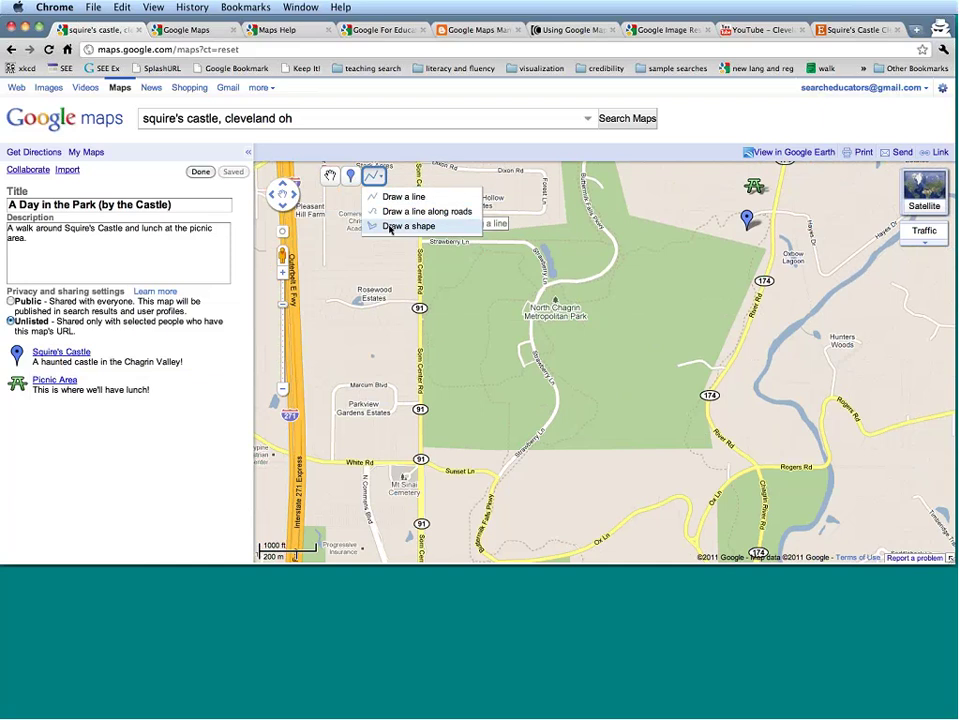
click(442, 231)
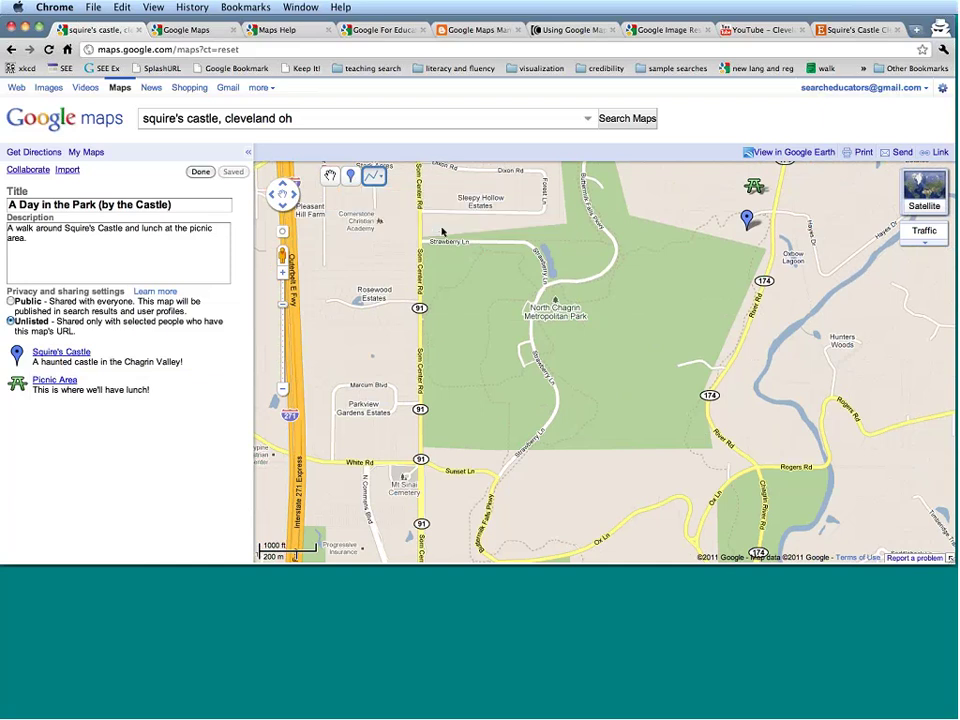
click(695, 381)
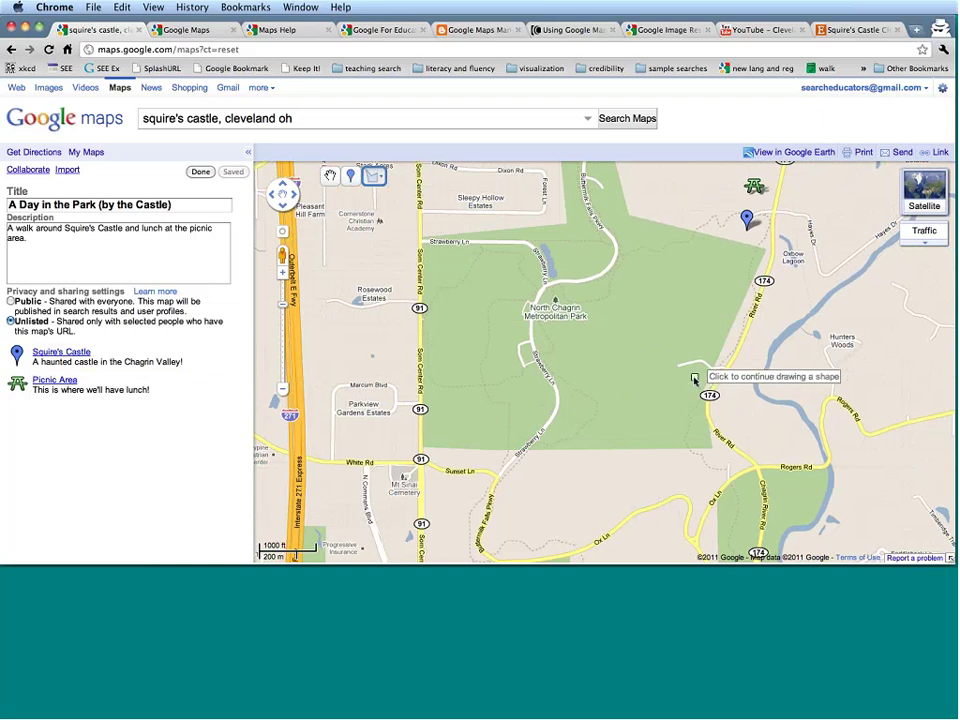
click(636, 381)
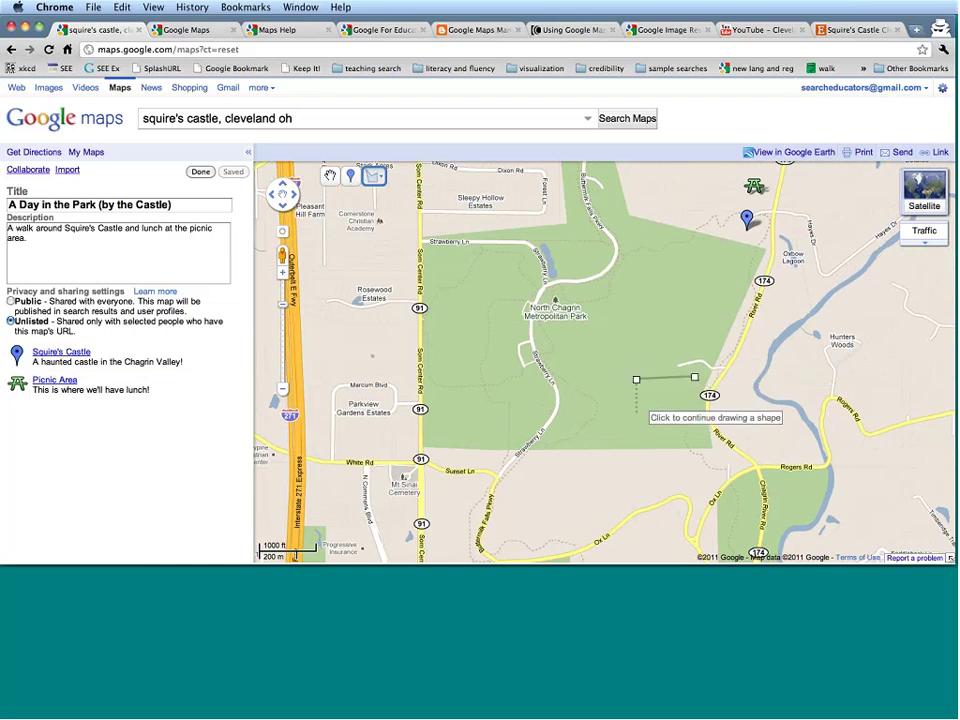
click(608, 445)
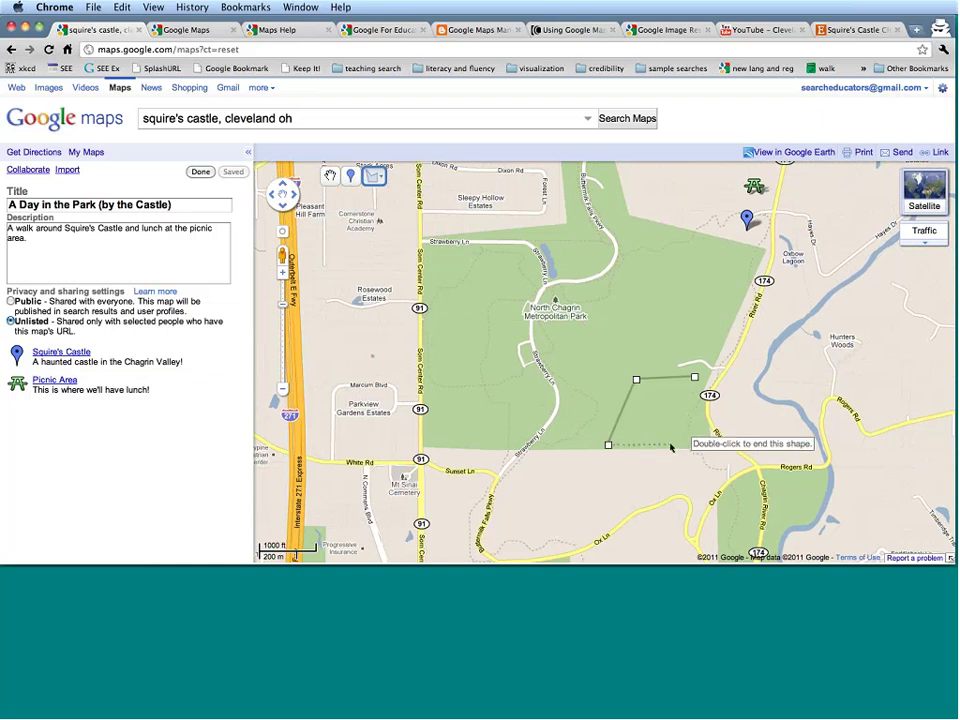
click(669, 445)
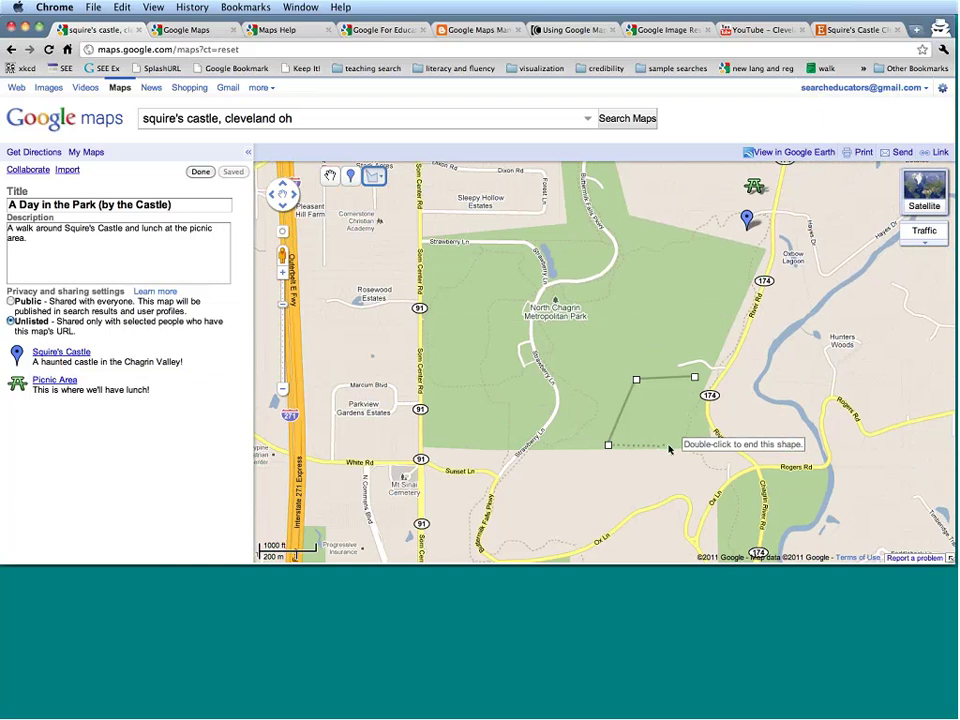
Step: Close the shape and title it 'Playground Area', described as 'A huge field! There are swings!'
click(695, 381)
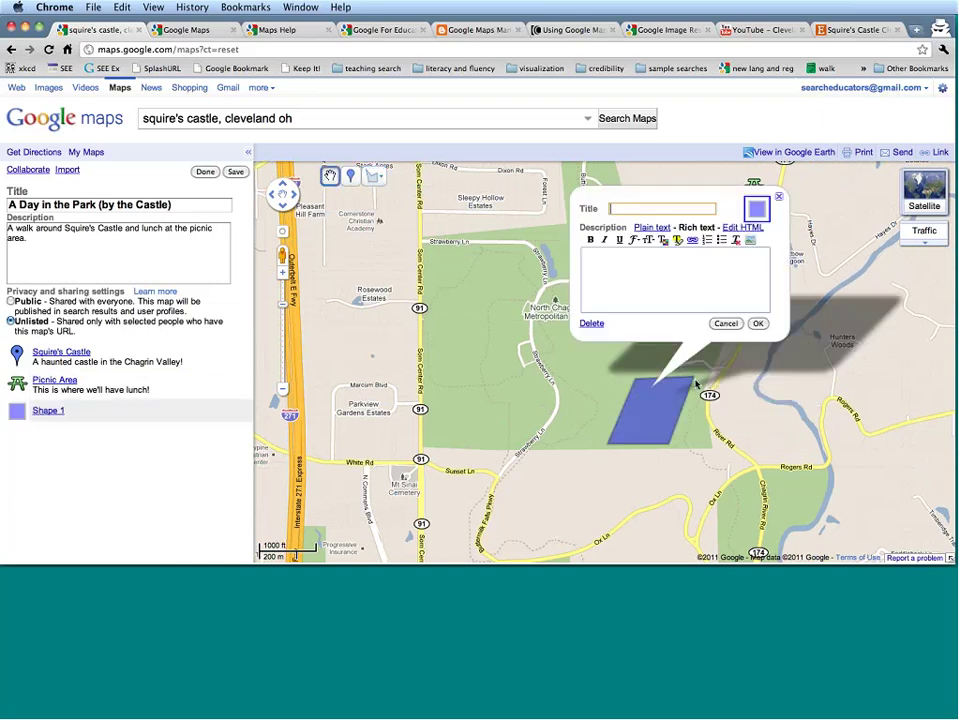
text(Playground Area)
click(655, 268)
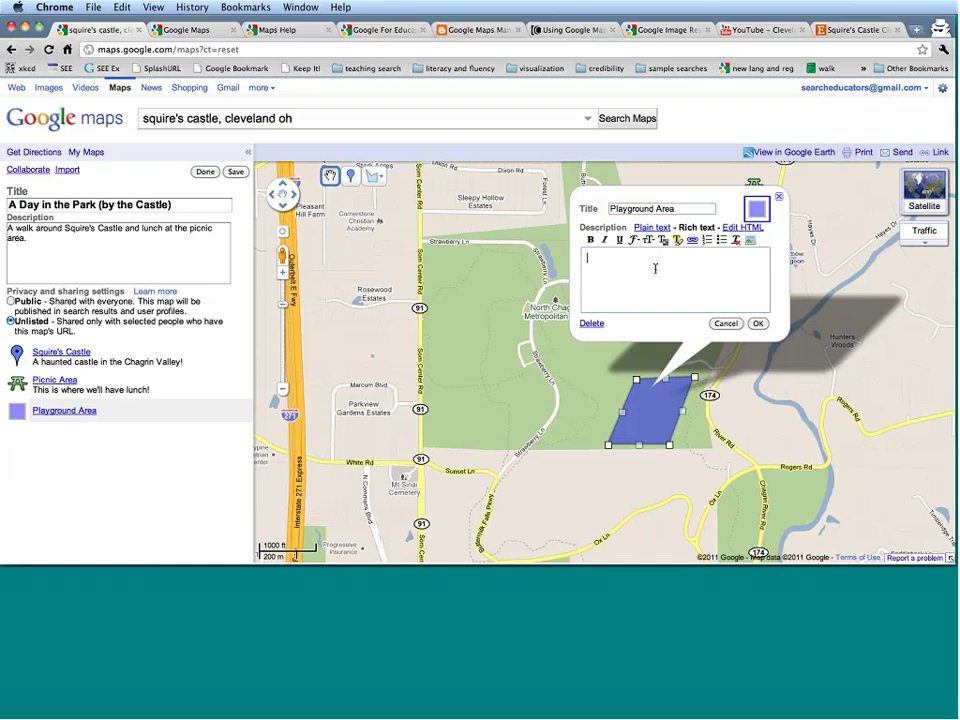
text(A huge field! )
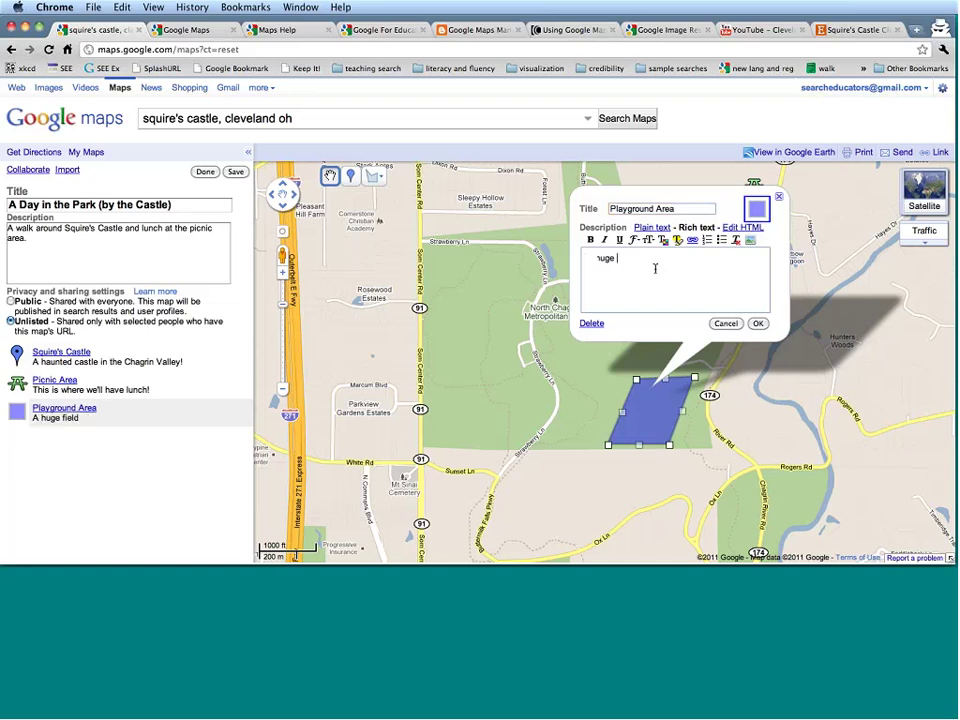
text(There are swings!)
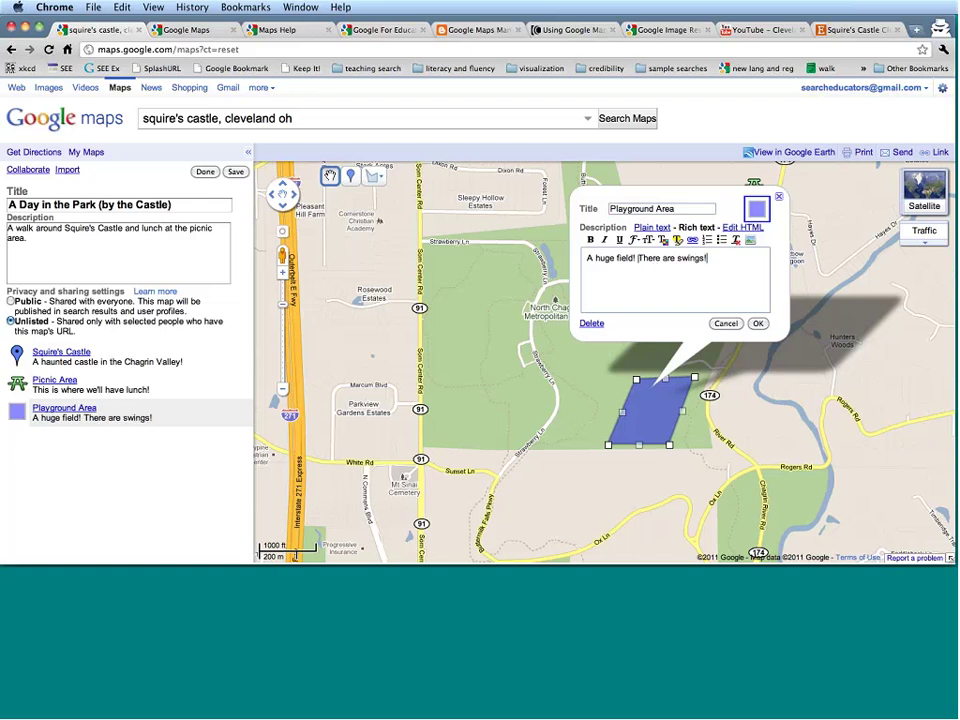
Step: Set the shape's fill colour to yellow and confirm its details
click(757, 210)
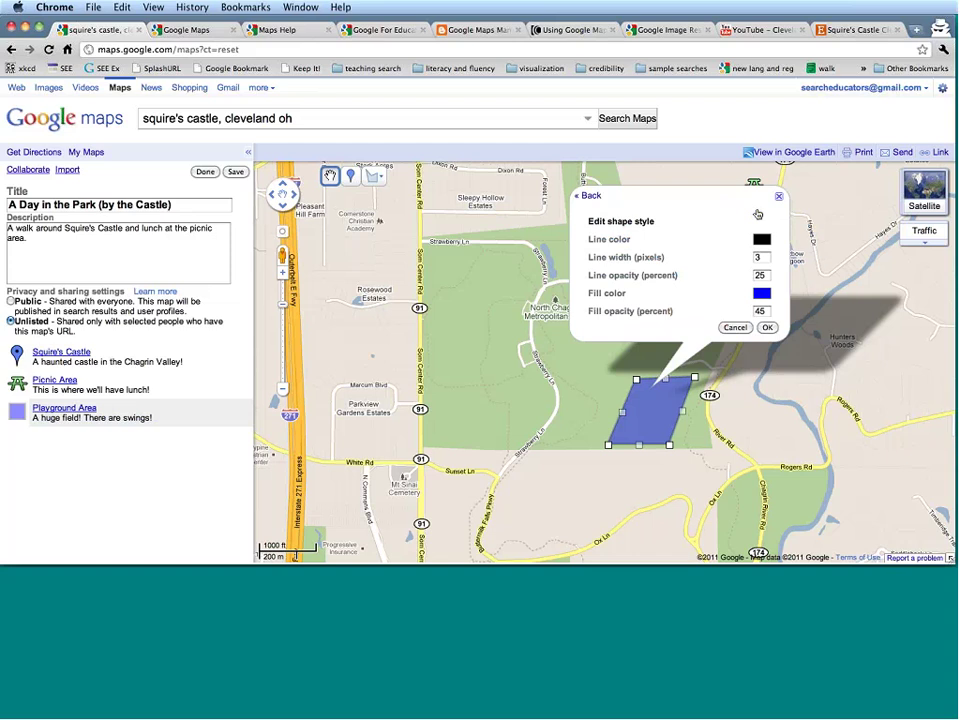
click(762, 294)
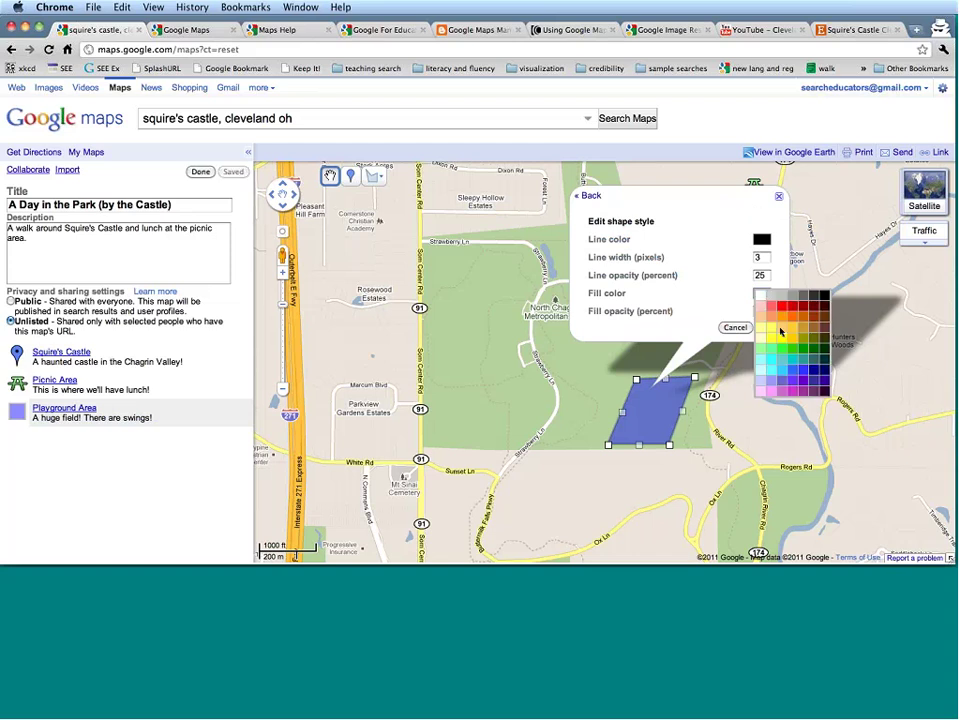
click(781, 331)
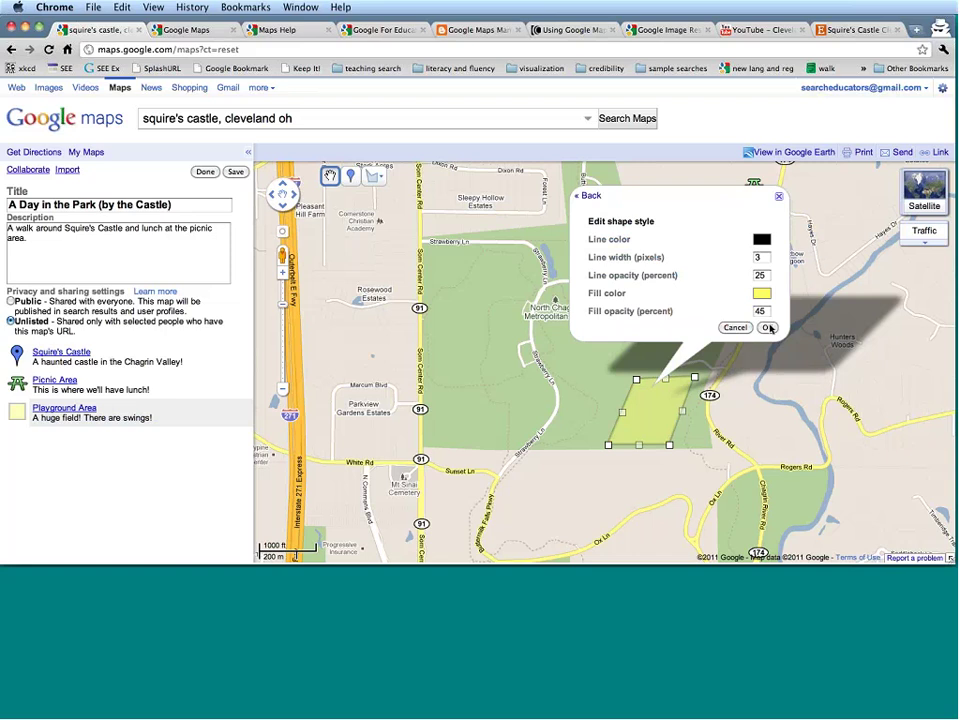
click(767, 328)
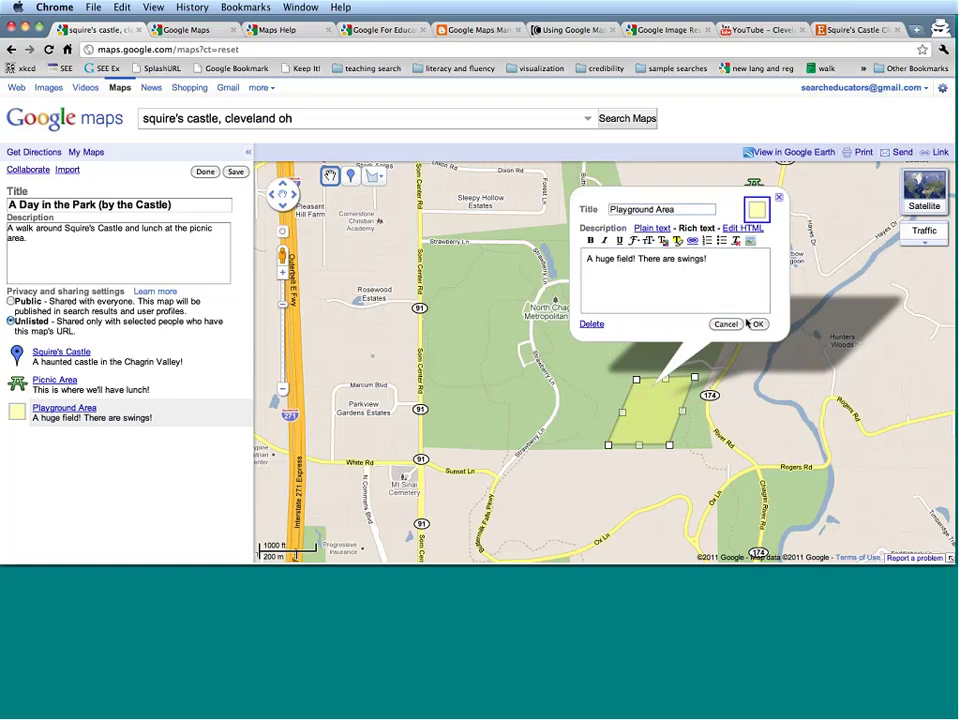
click(757, 324)
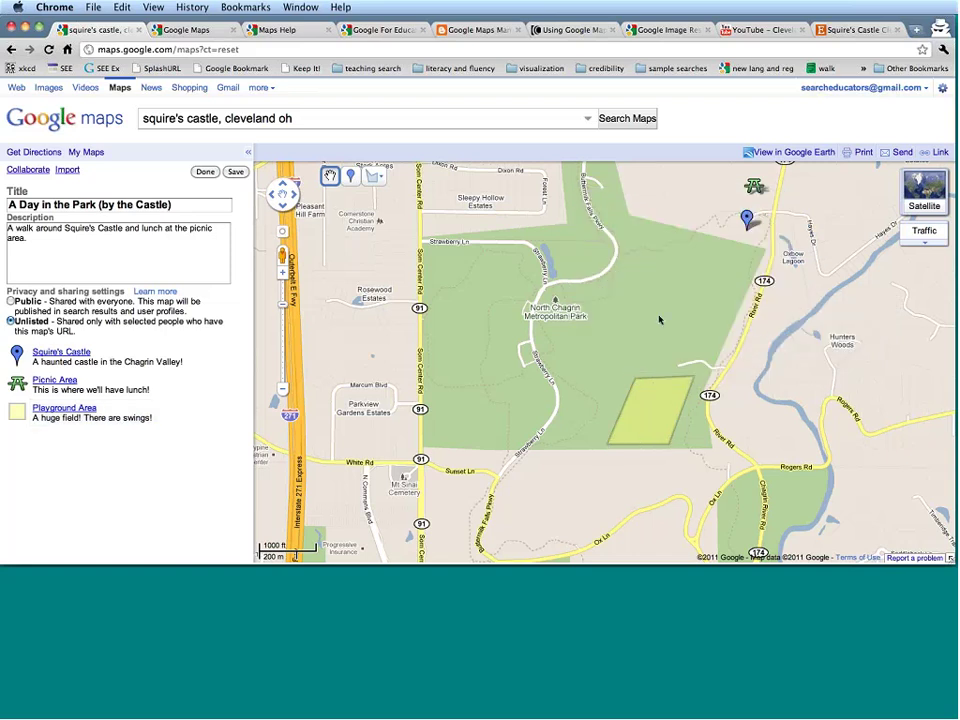
Step: Finish editing, then preview and close the Squire's Castle and Picnic Area details
click(206, 172)
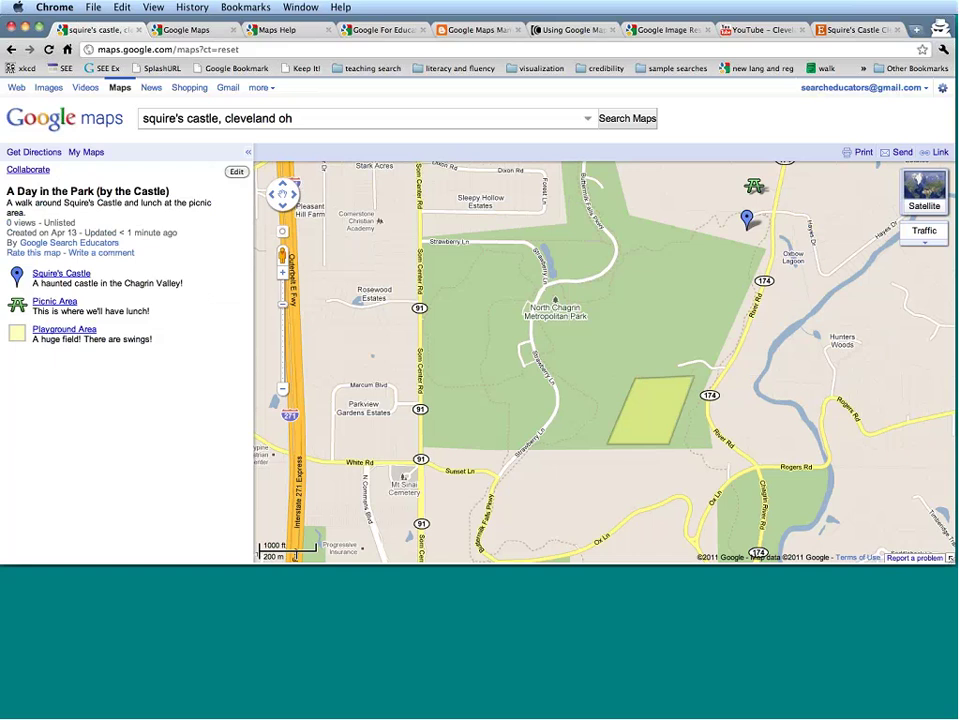
click(283, 185)
click(746, 340)
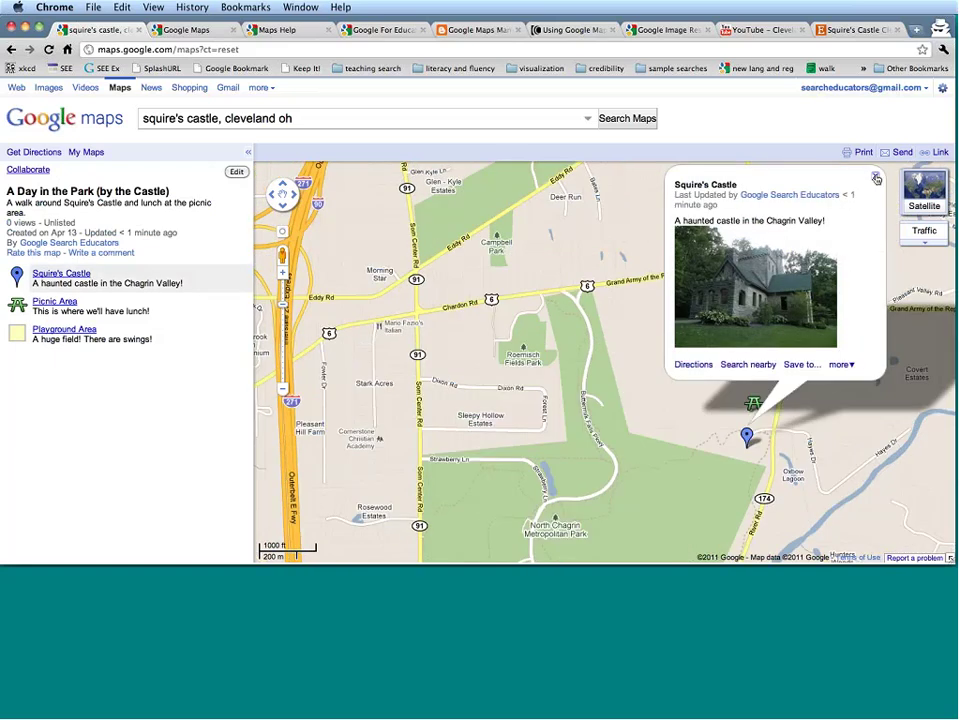
click(876, 179)
click(755, 404)
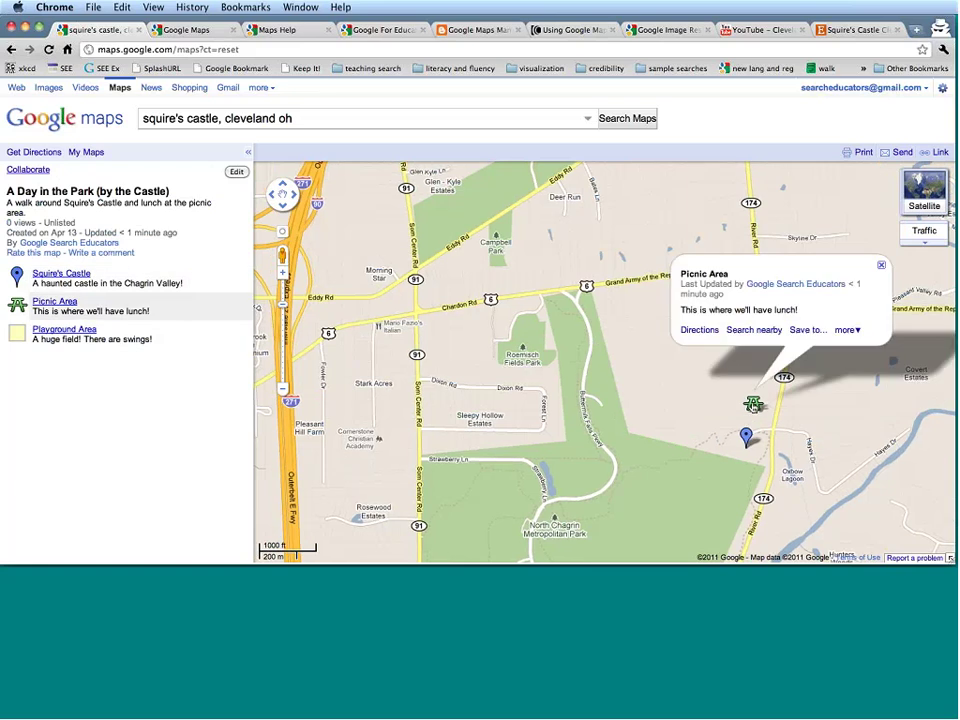
click(882, 268)
Step: Bring the playground back into view and preview the Playground Area details
drag(640, 500, 640, 376)
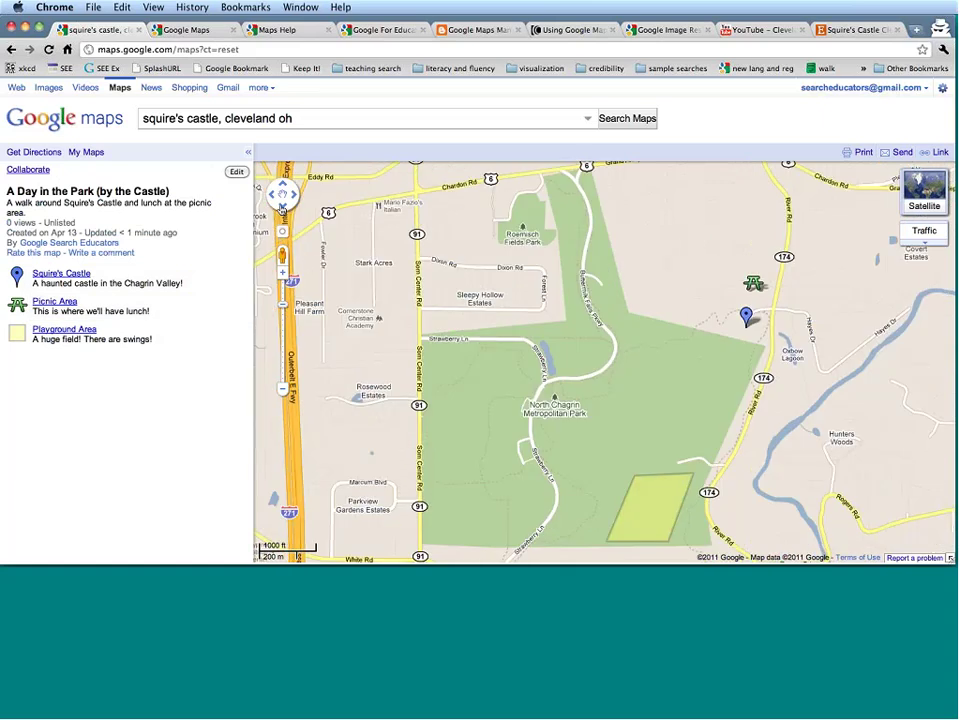
drag(643, 506, 643, 388)
click(643, 388)
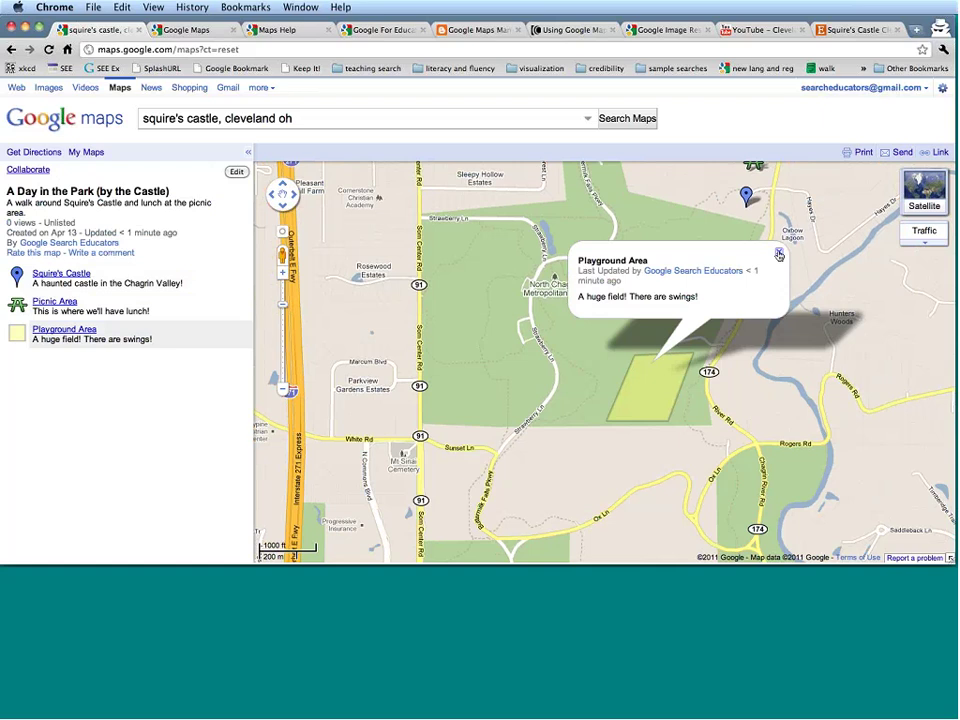
click(779, 255)
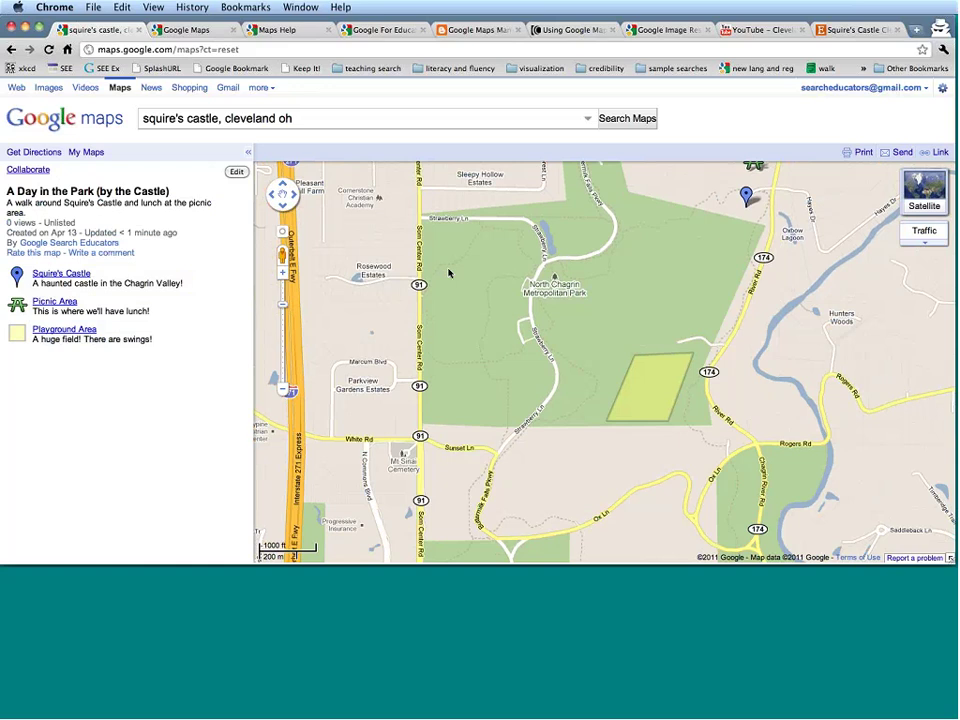
Step: Return to editing and start a two-point line beside the Squire's Castle marker
click(236, 173)
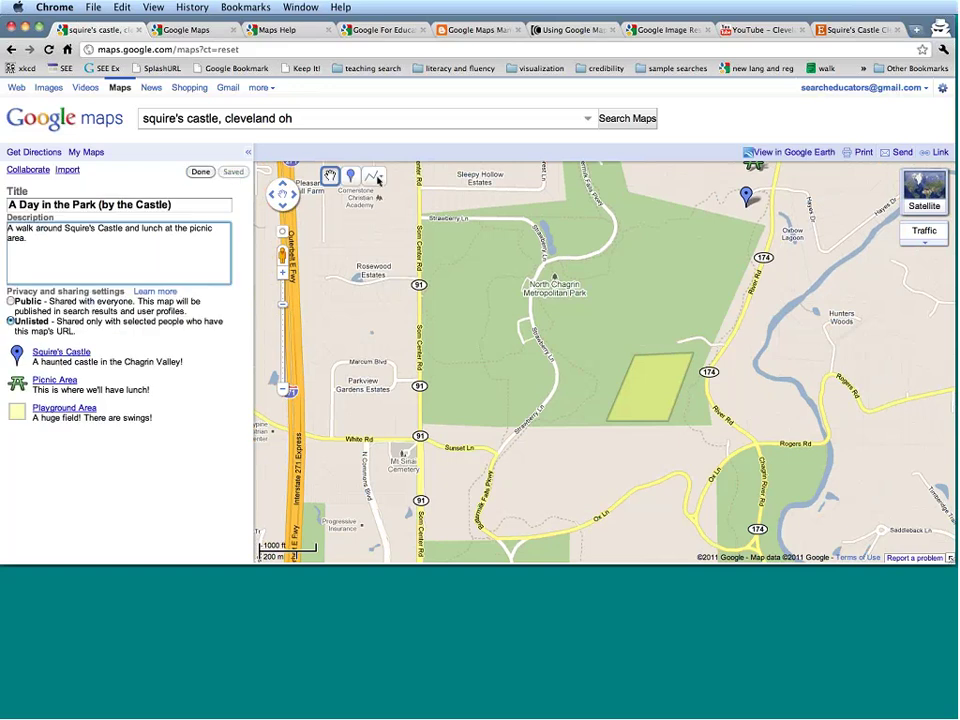
click(375, 177)
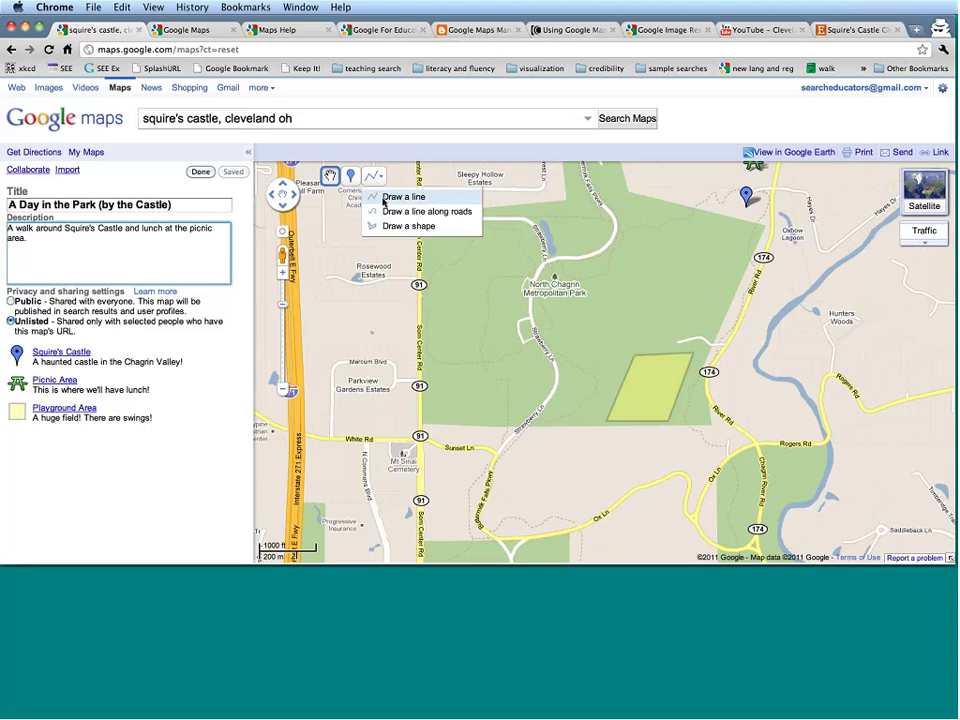
click(400, 197)
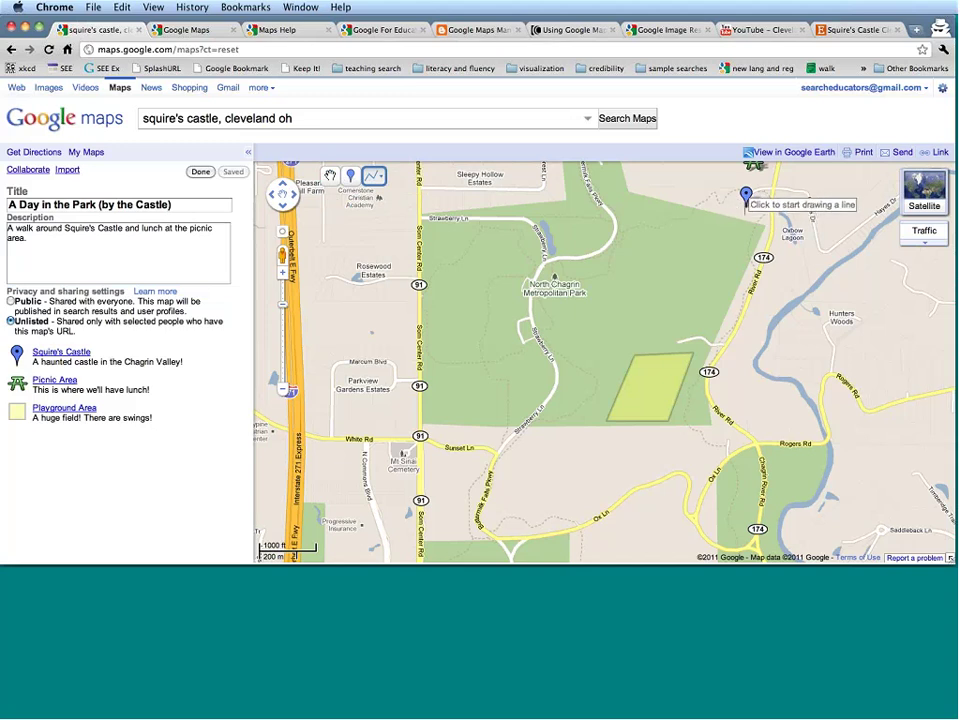
click(736, 205)
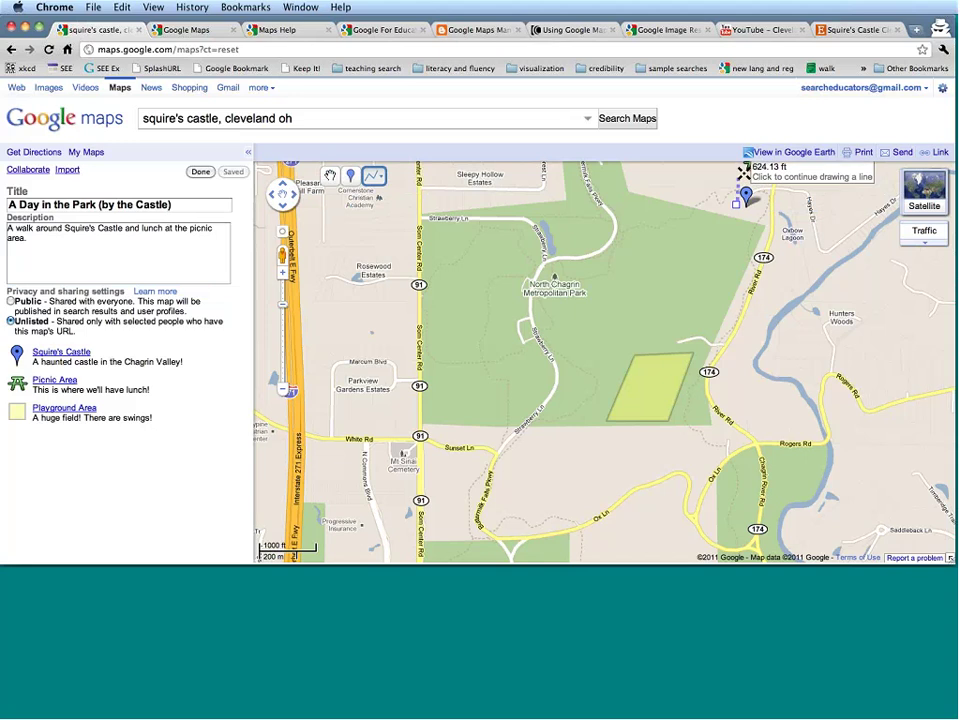
click(740, 168)
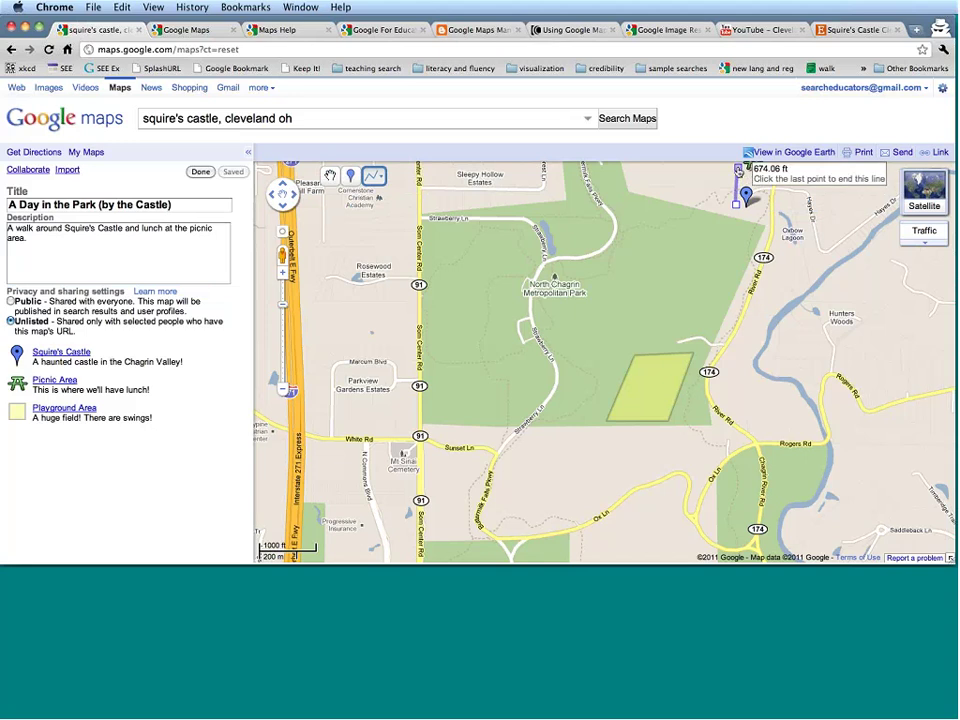
Step: Finish the line, title it 'Short Walk to Picnic Area', and colour it dark red
click(740, 168)
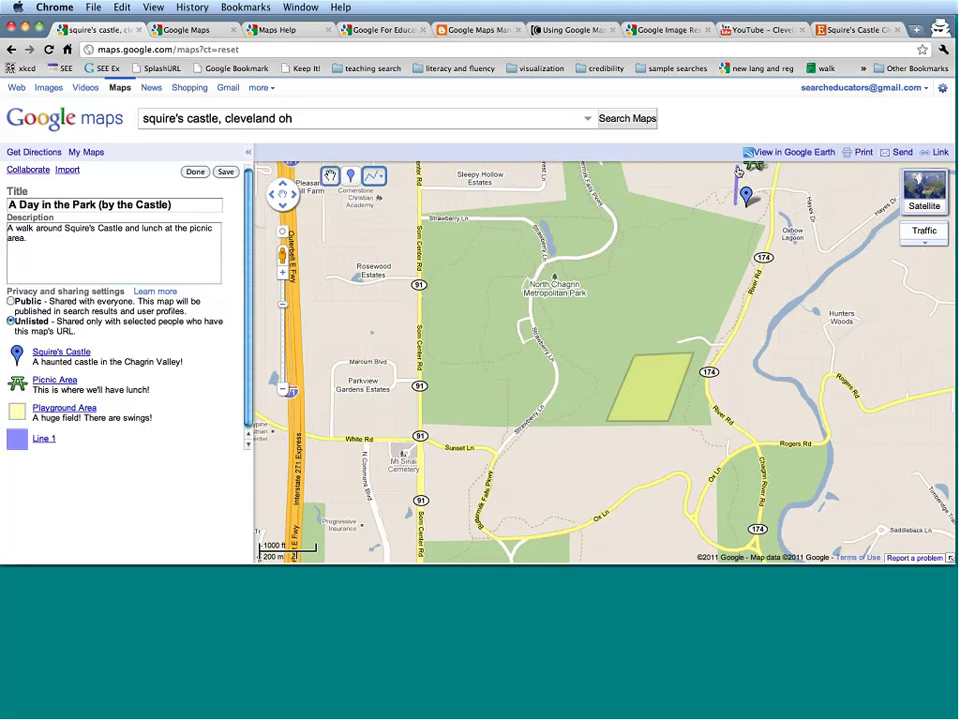
text(S)
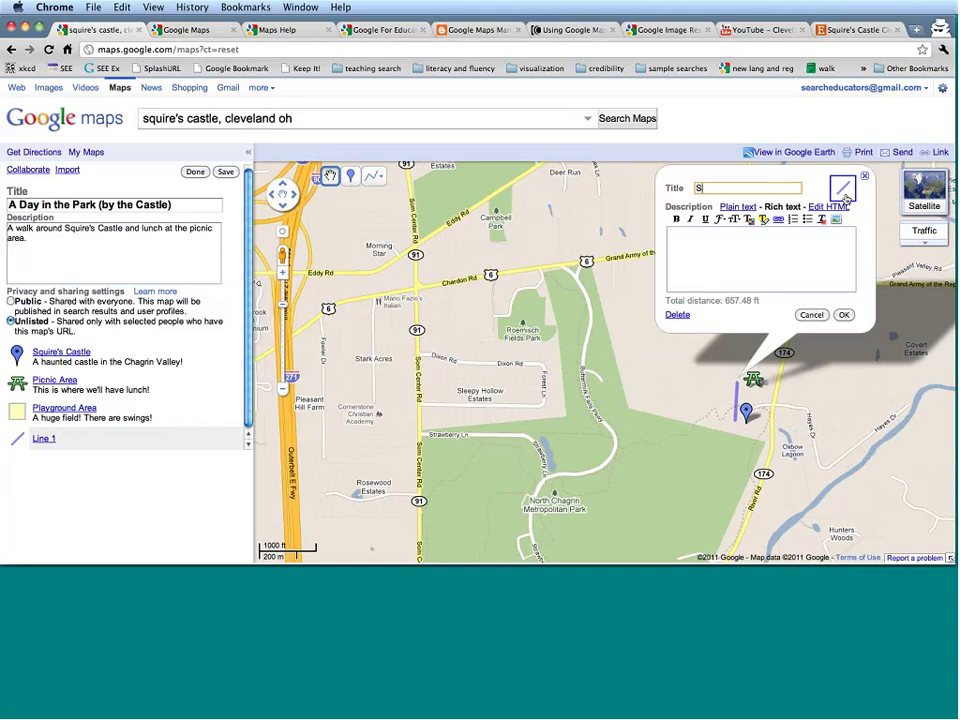
text(hort Walk to Picnic Area)
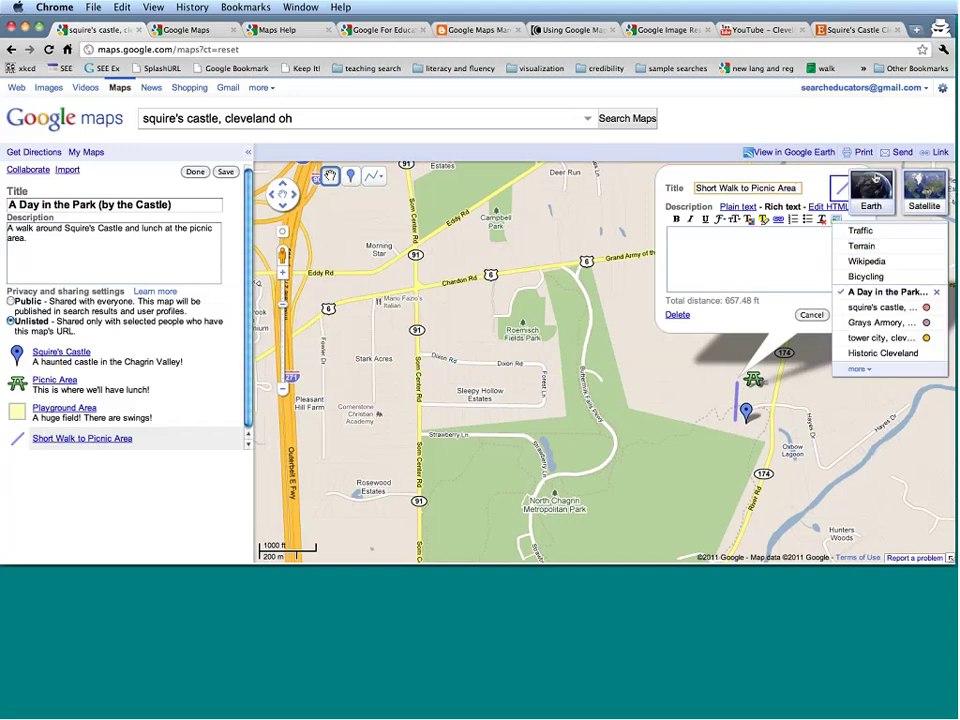
click(842, 189)
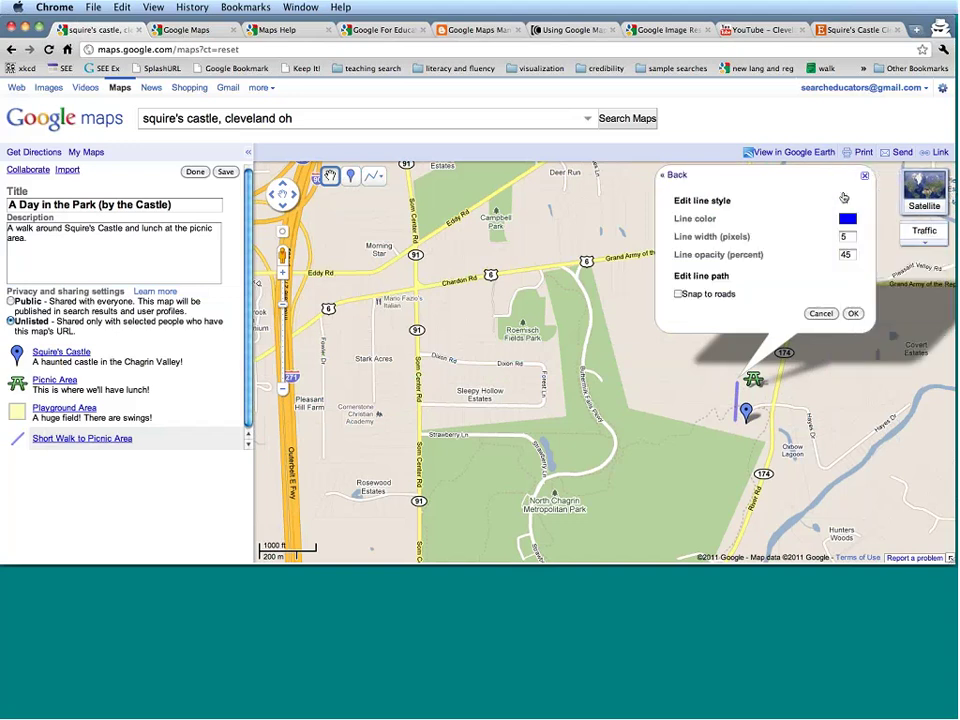
click(847, 218)
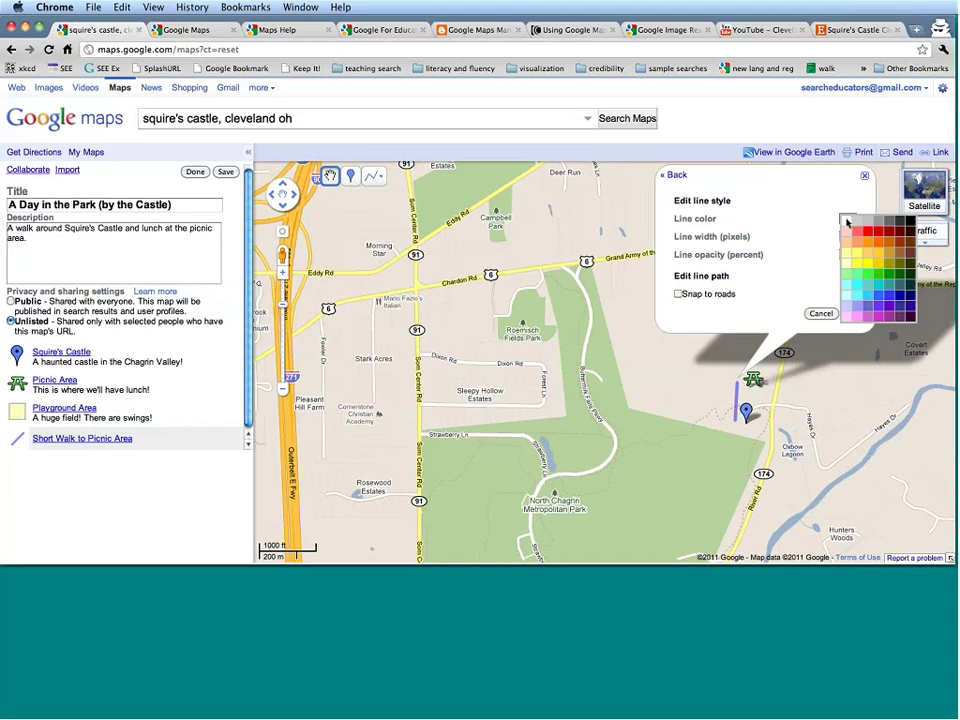
click(858, 239)
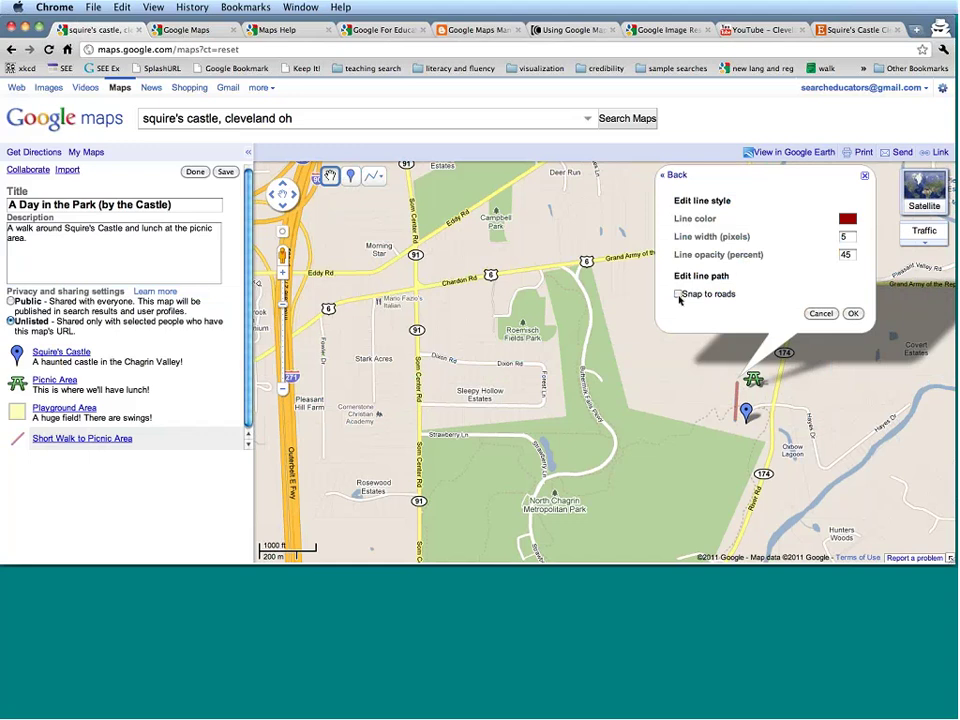
click(852, 314)
click(846, 316)
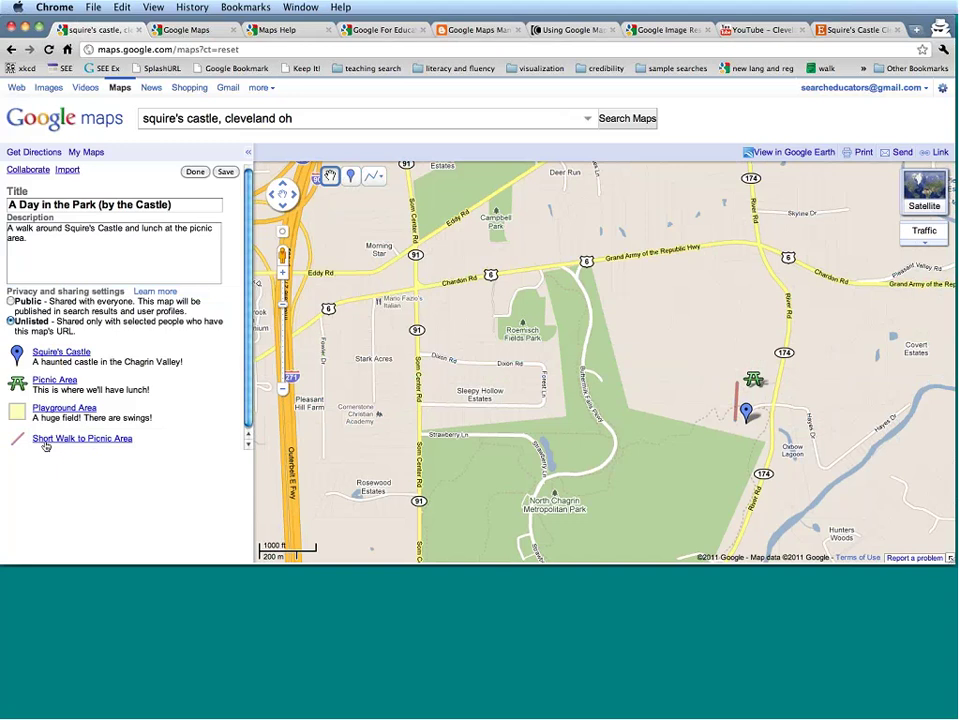
click(197, 175)
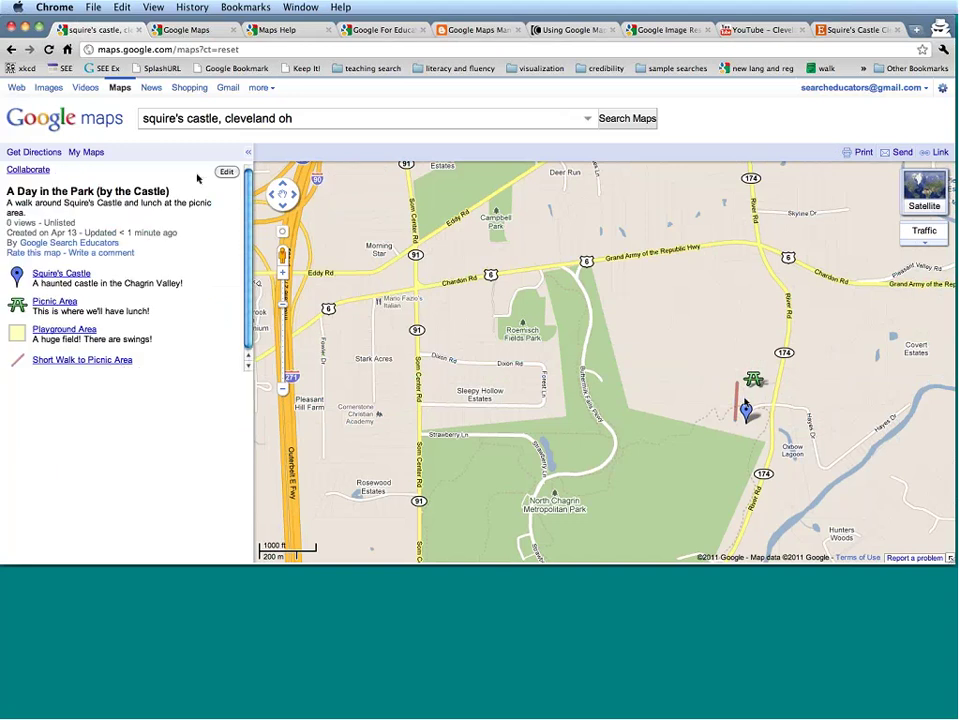
click(737, 404)
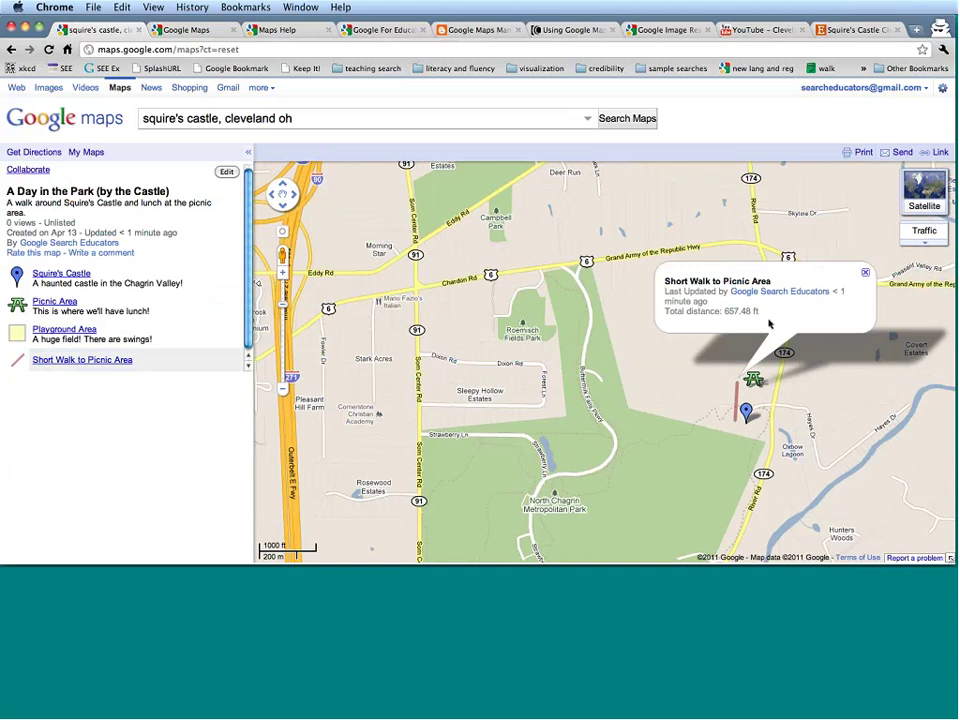
click(865, 272)
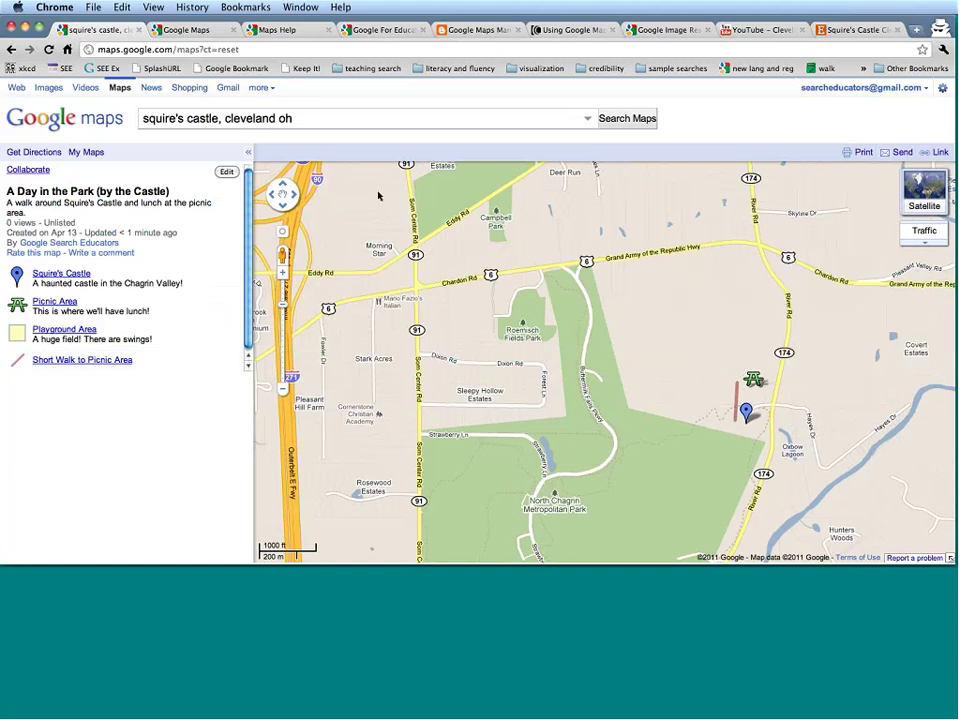
Step: Reopen editing and draw Line 2 from near the castle down to the Playground Area
click(226, 172)
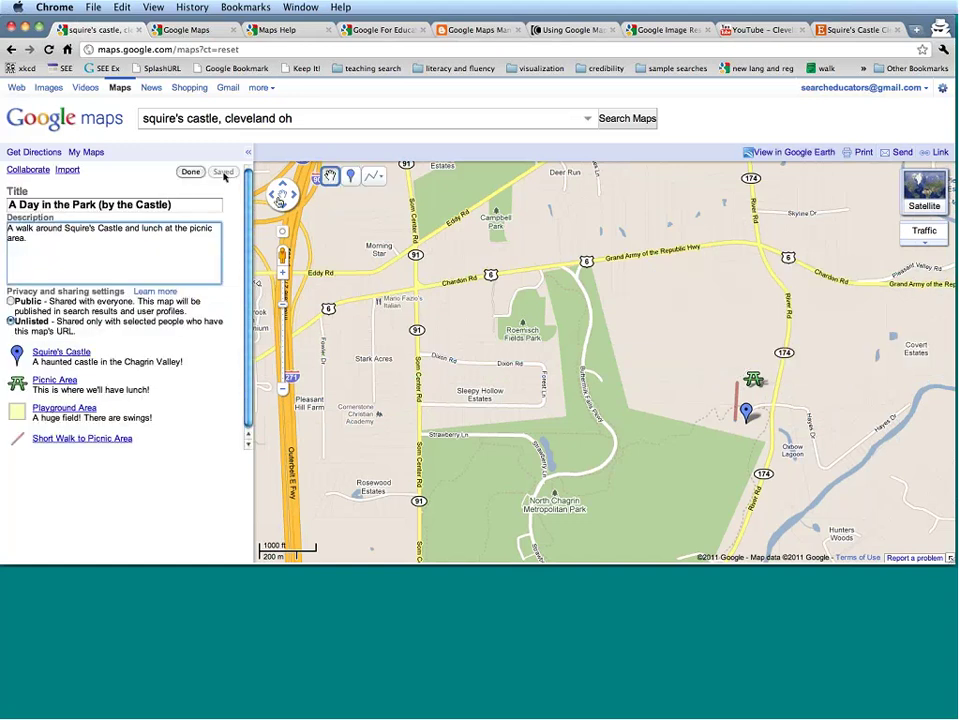
click(282, 204)
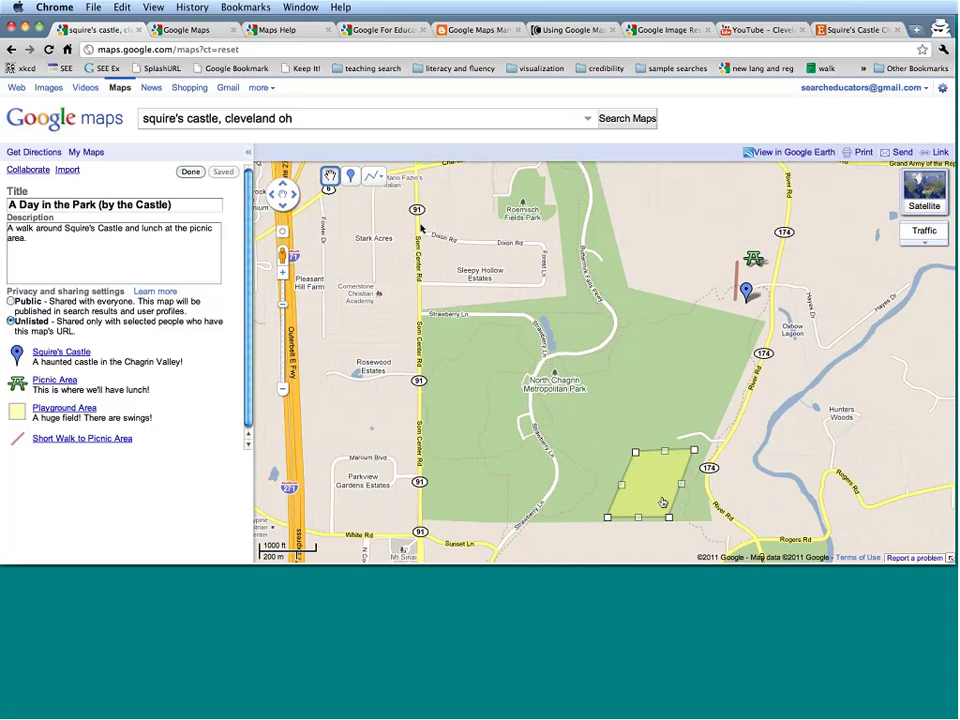
click(374, 176)
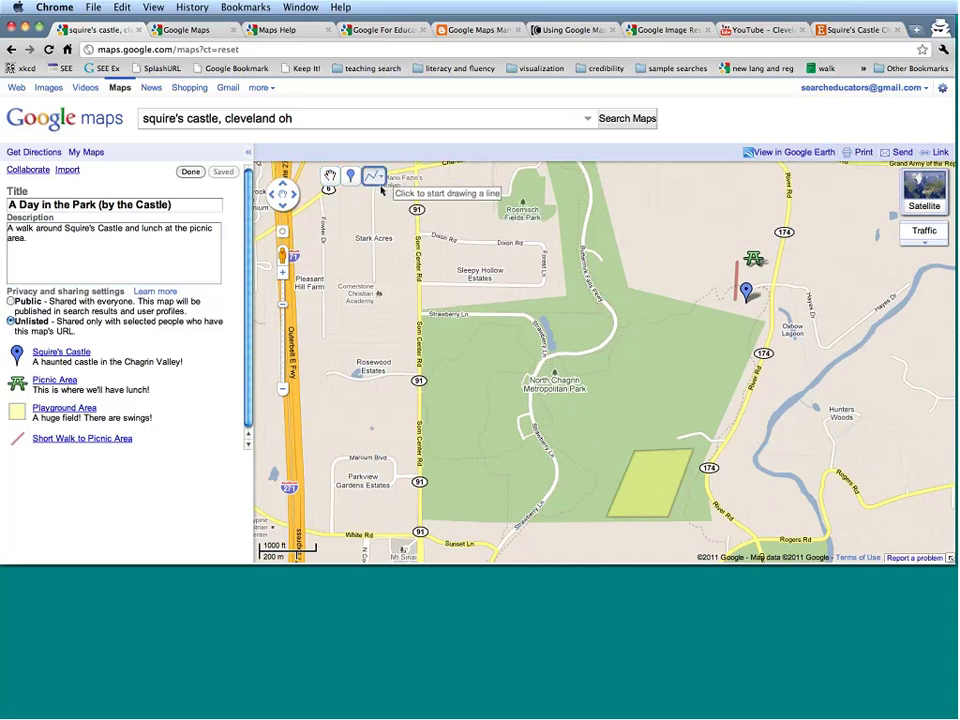
click(381, 180)
click(380, 197)
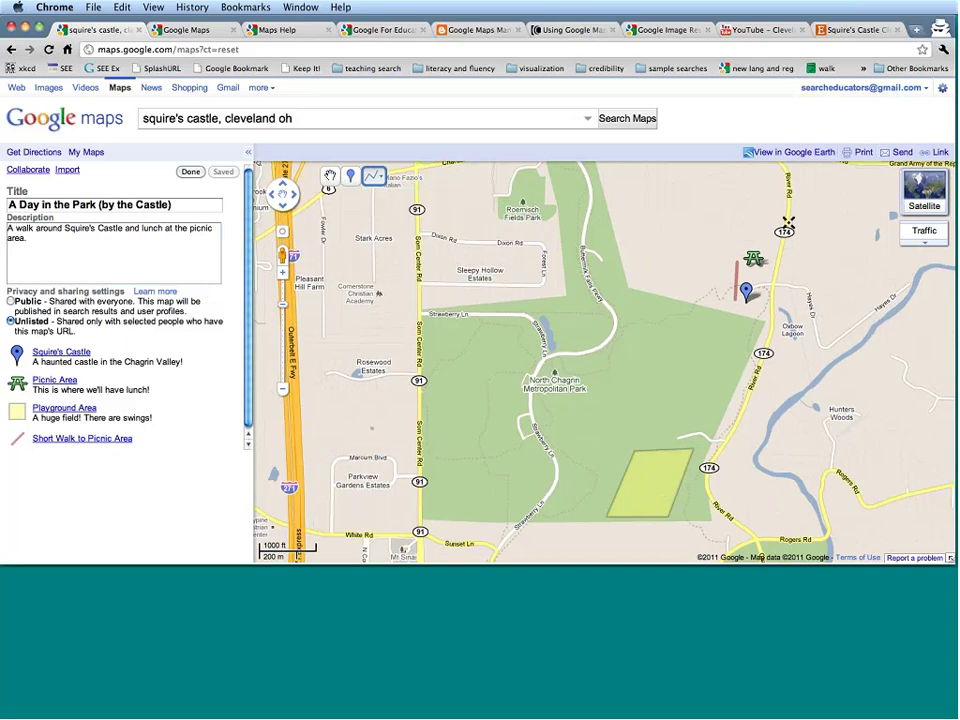
click(762, 277)
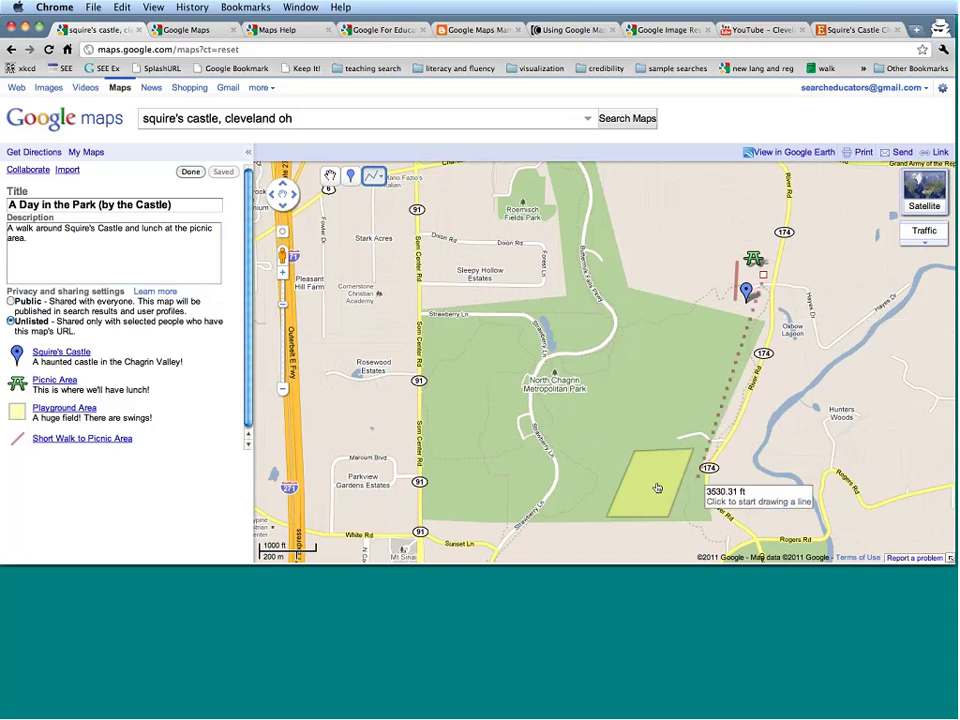
click(661, 473)
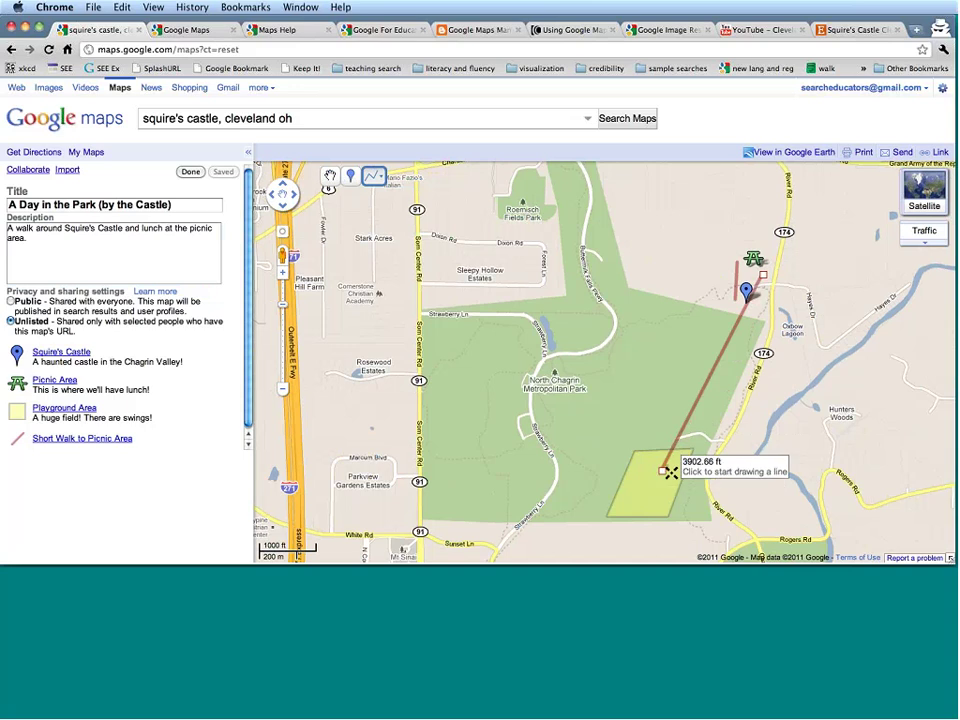
click(663, 472)
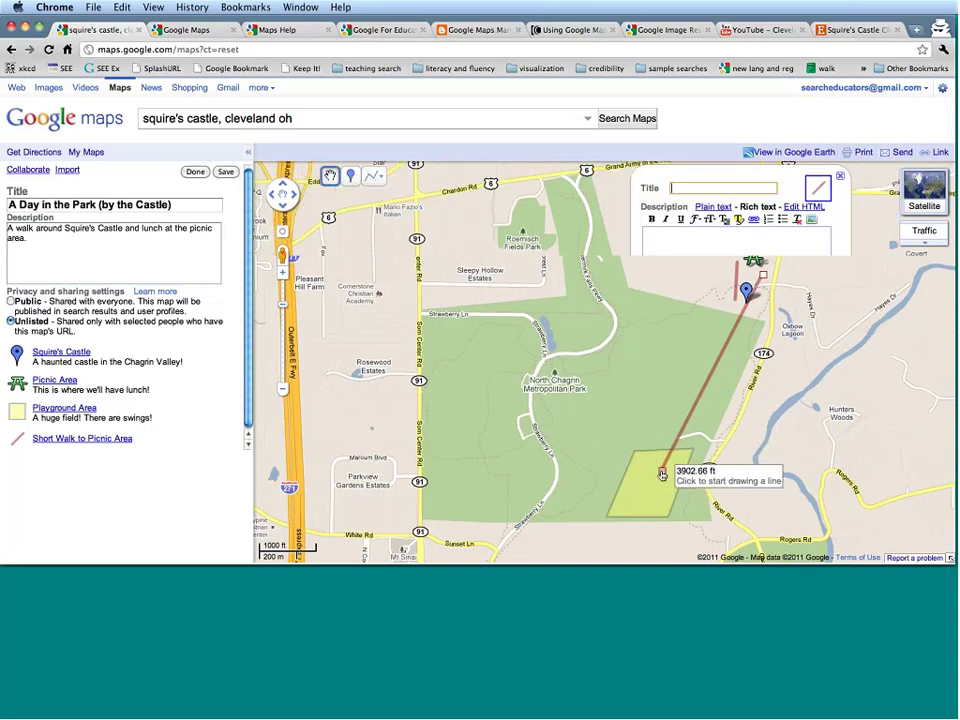
Step: Snap the second line to roads and colour it purple
click(818, 189)
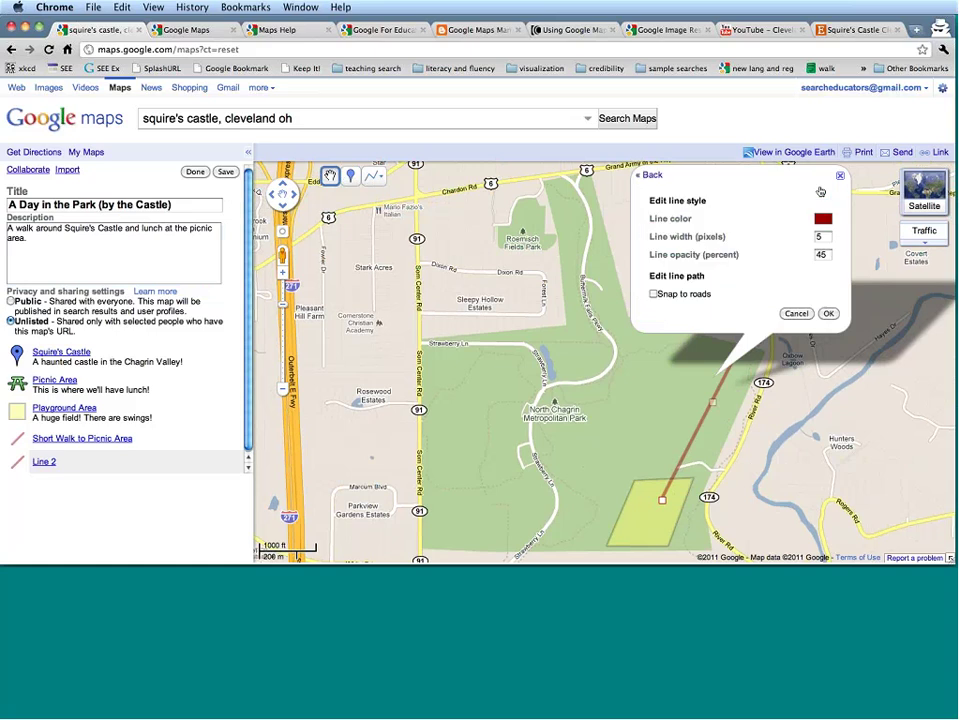
click(653, 294)
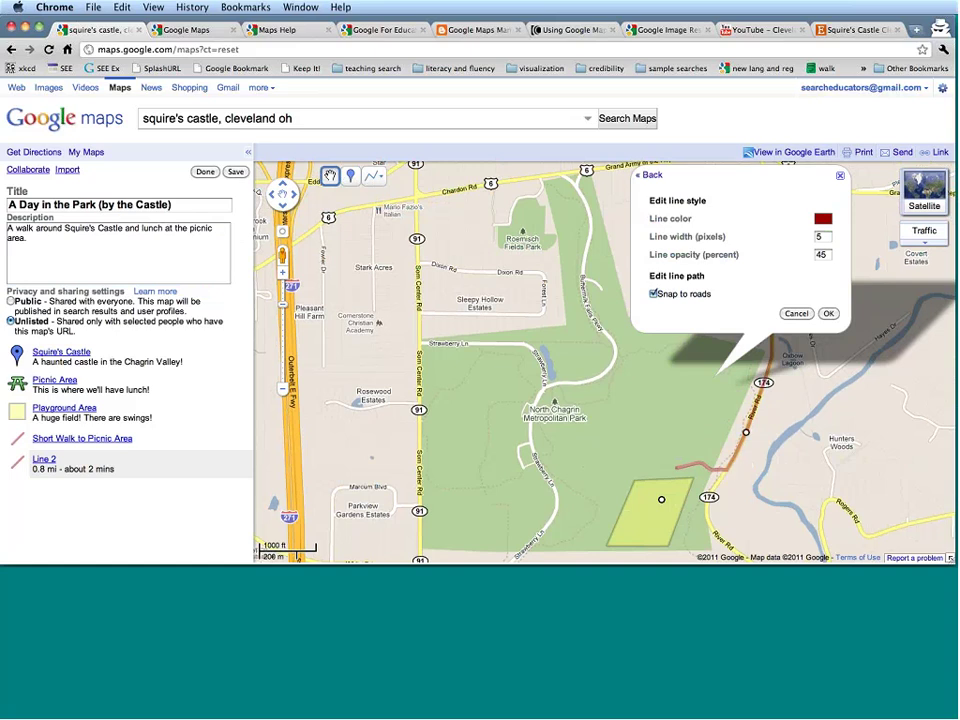
click(822, 219)
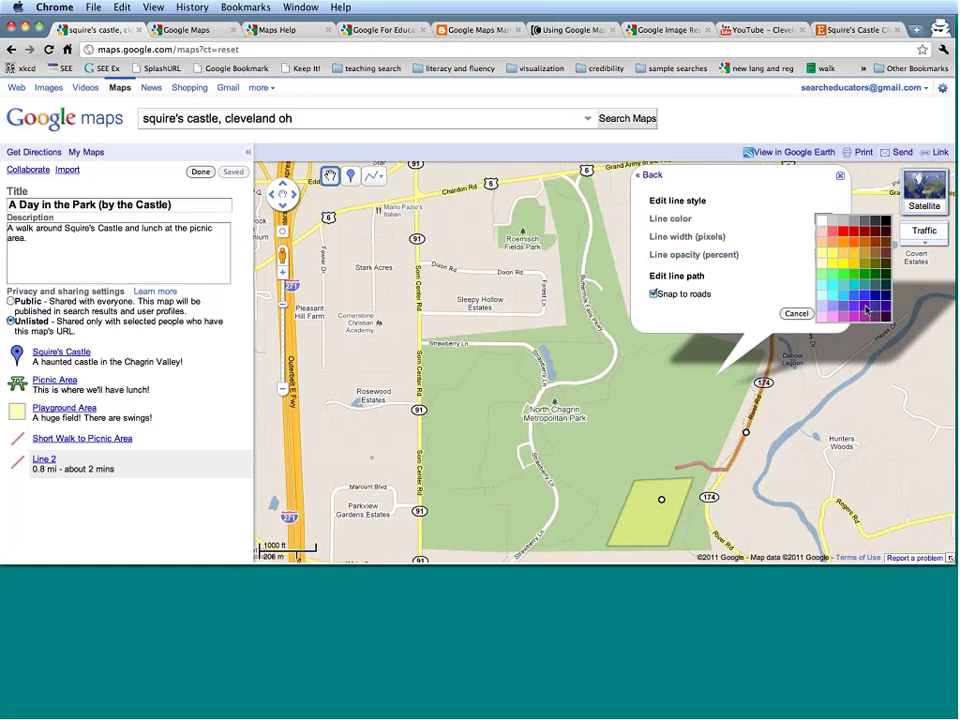
click(866, 311)
click(823, 315)
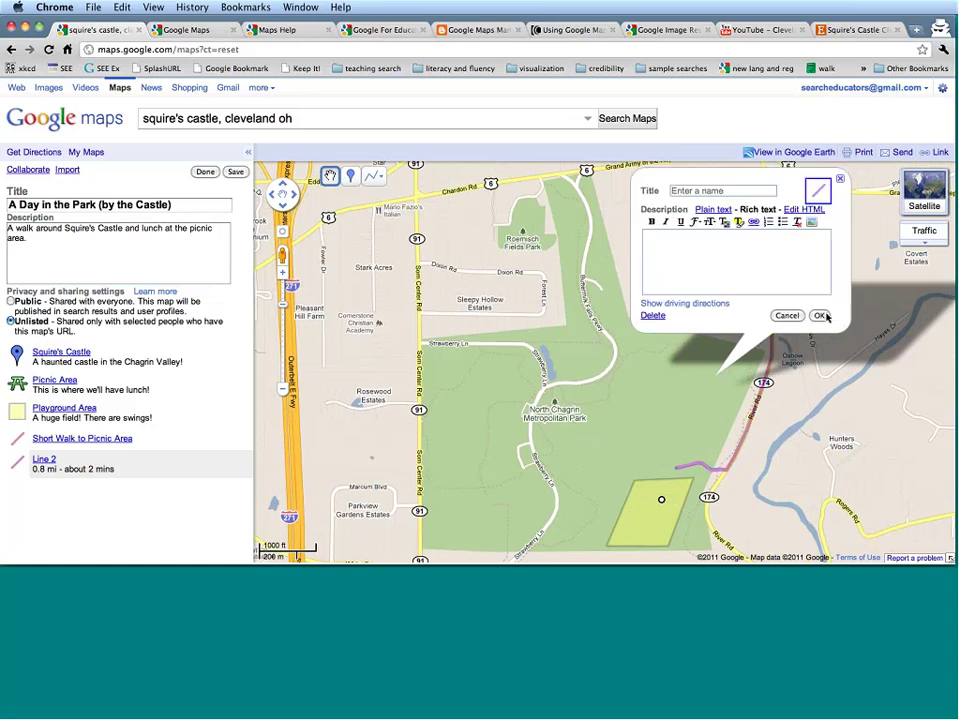
Step: Enter 'Walk to the Playground' as the line's title
click(738, 191)
text(S)
key(BackSpace)
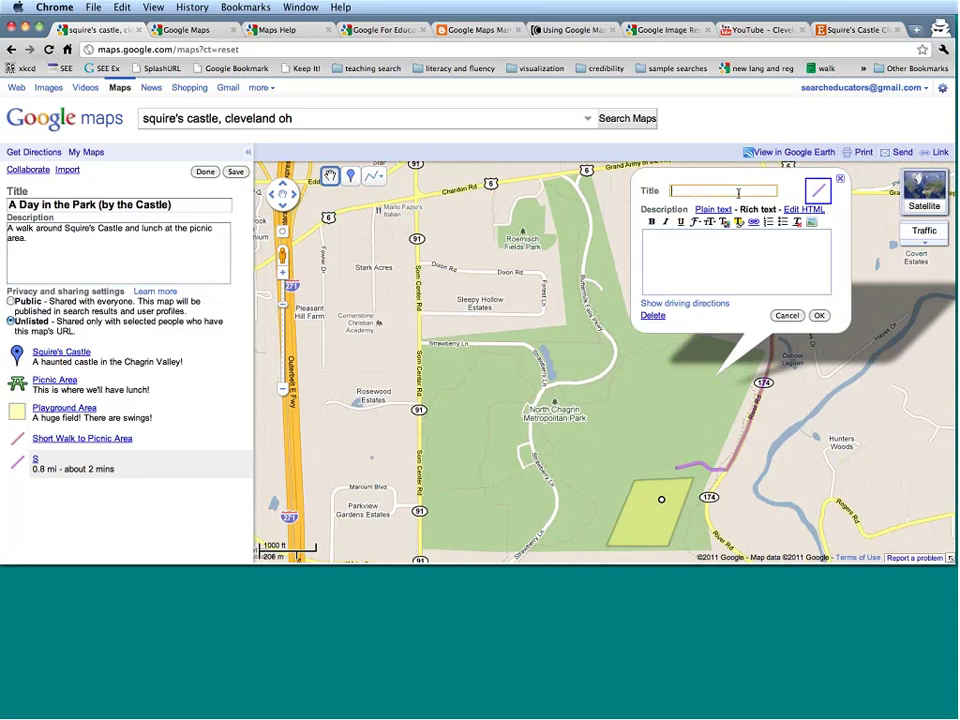
text(Walk to the P)
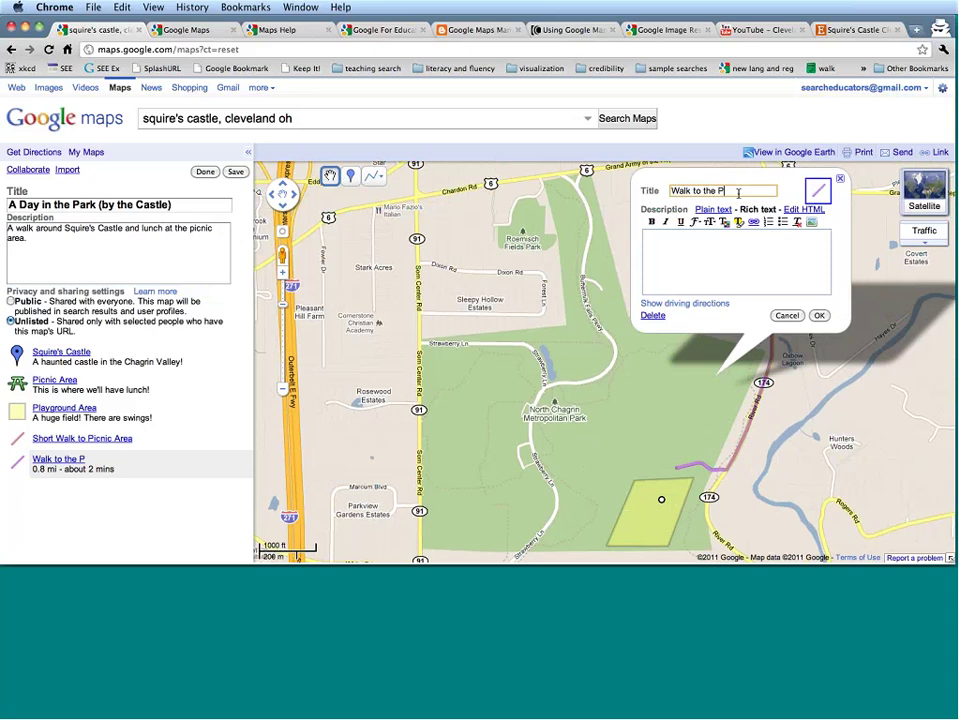
text(layground)
Step: Confirm the 'Walk to the Playground' title, save the map, and shift the view north
click(818, 315)
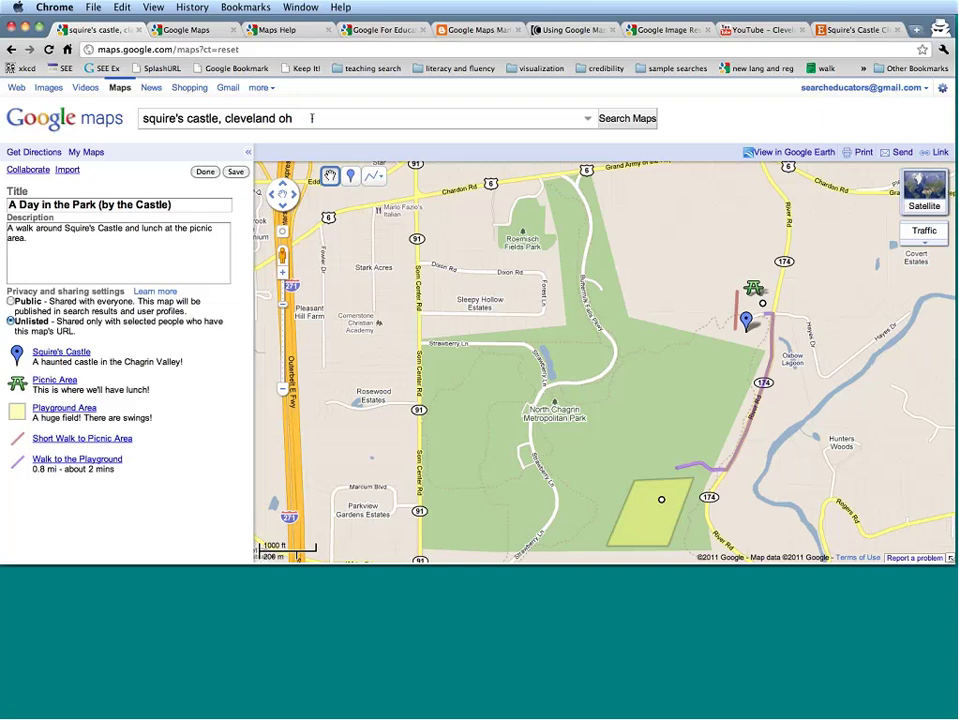
click(205, 172)
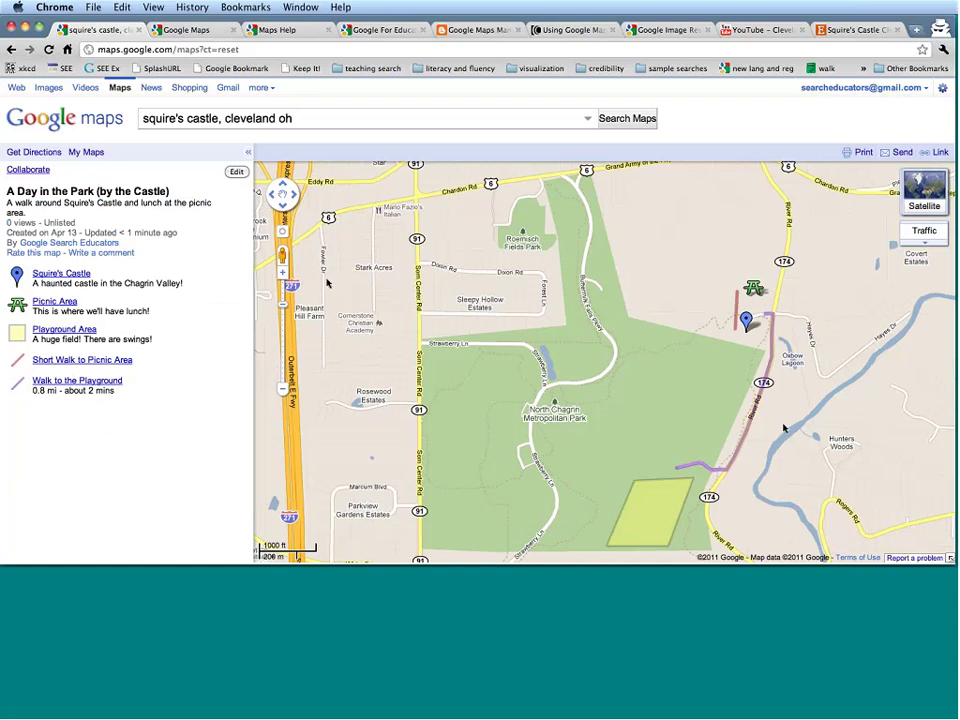
click(282, 188)
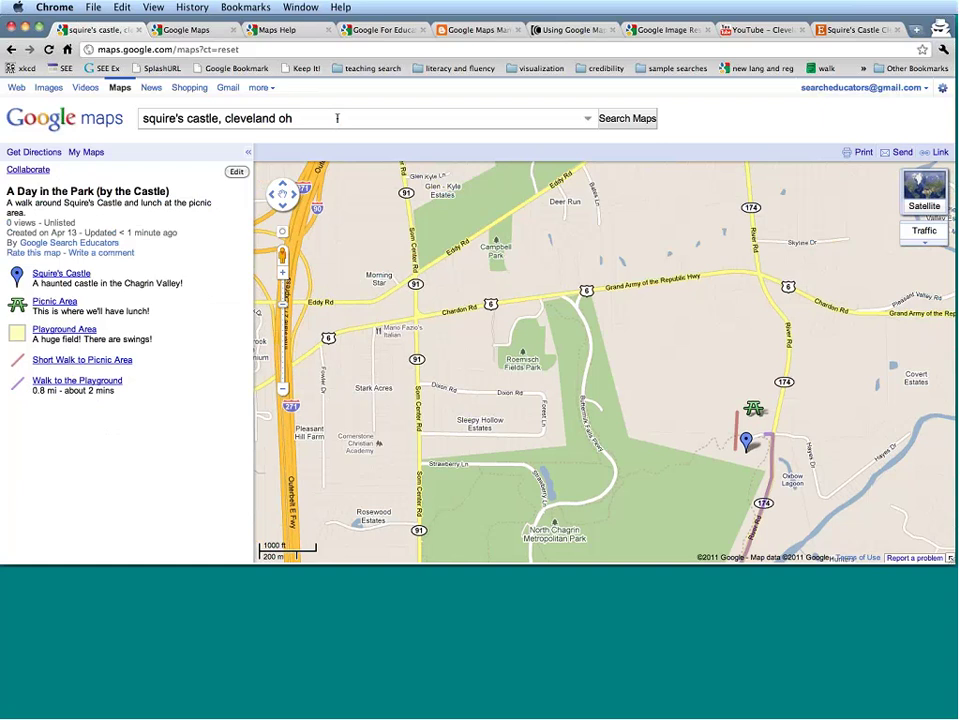
Step: Replace the search text with 't' and search for nearby places
click(232, 118)
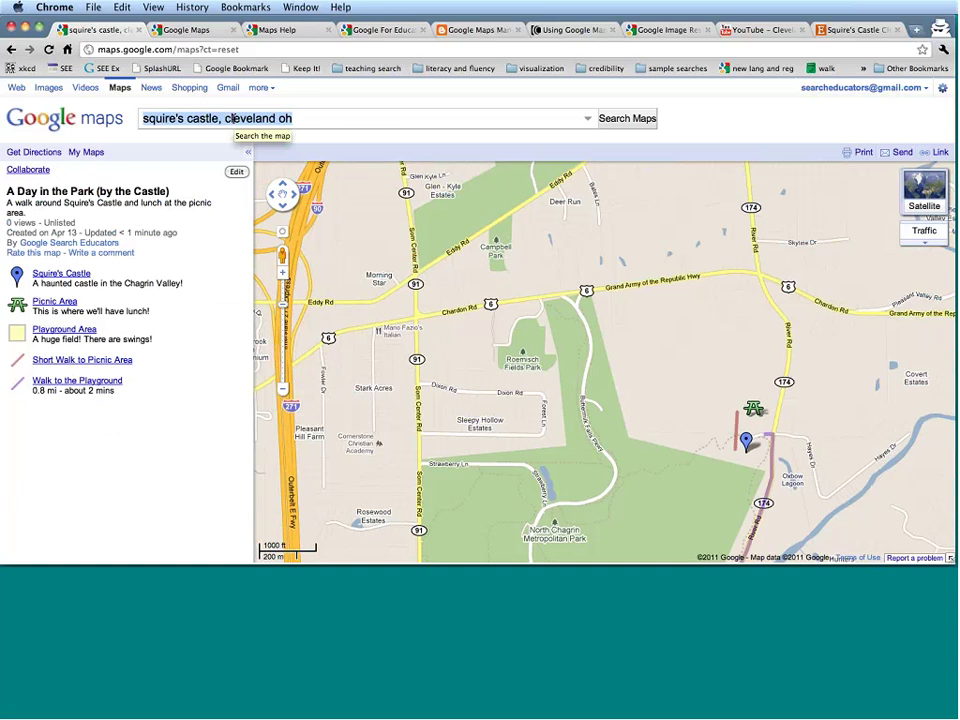
text(t)
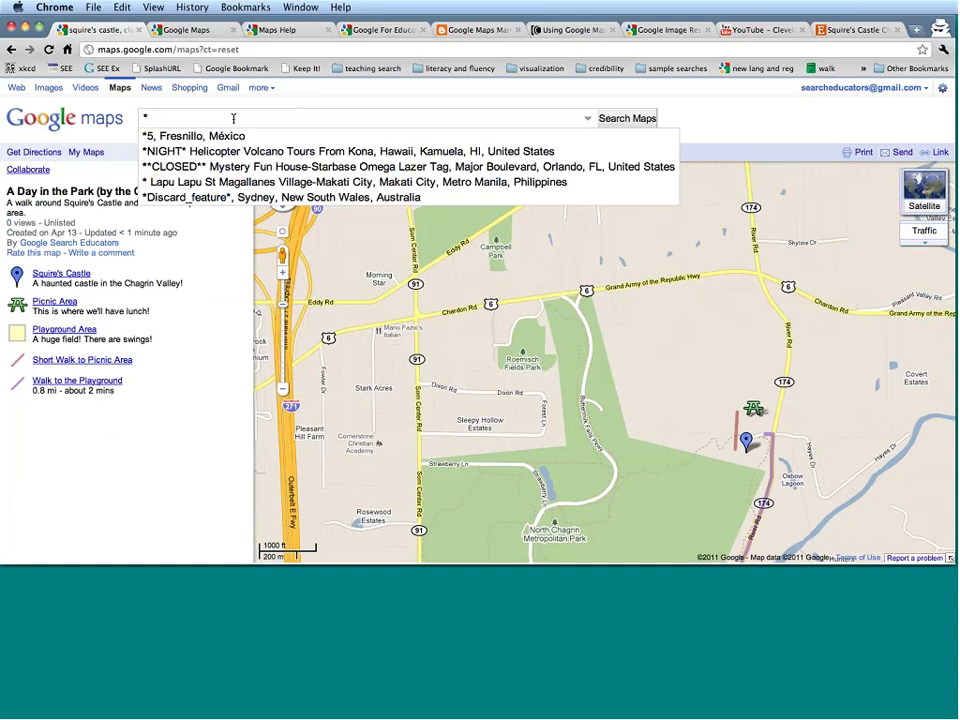
key(Return)
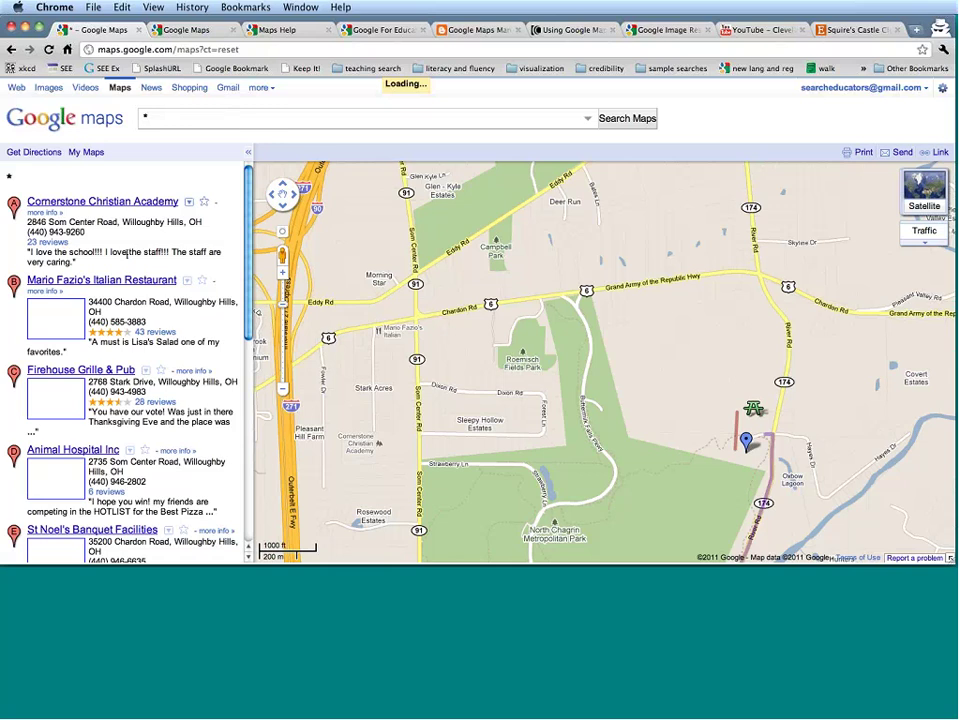
Step: Pan to the Squire's Castle pin, view and close its details, then reload nearby results
click(295, 197)
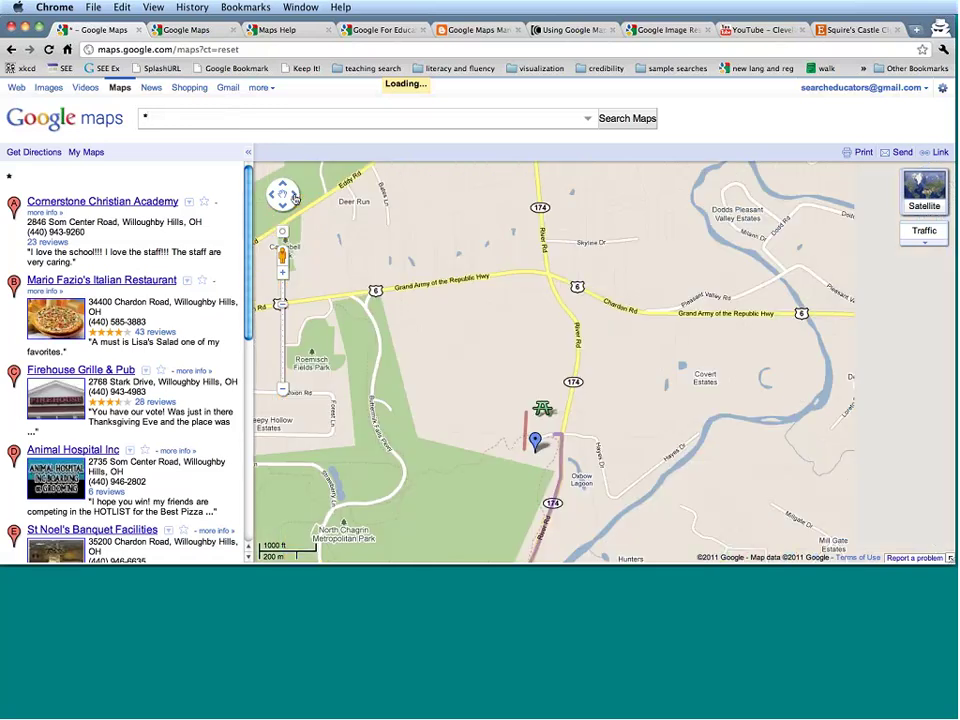
click(283, 187)
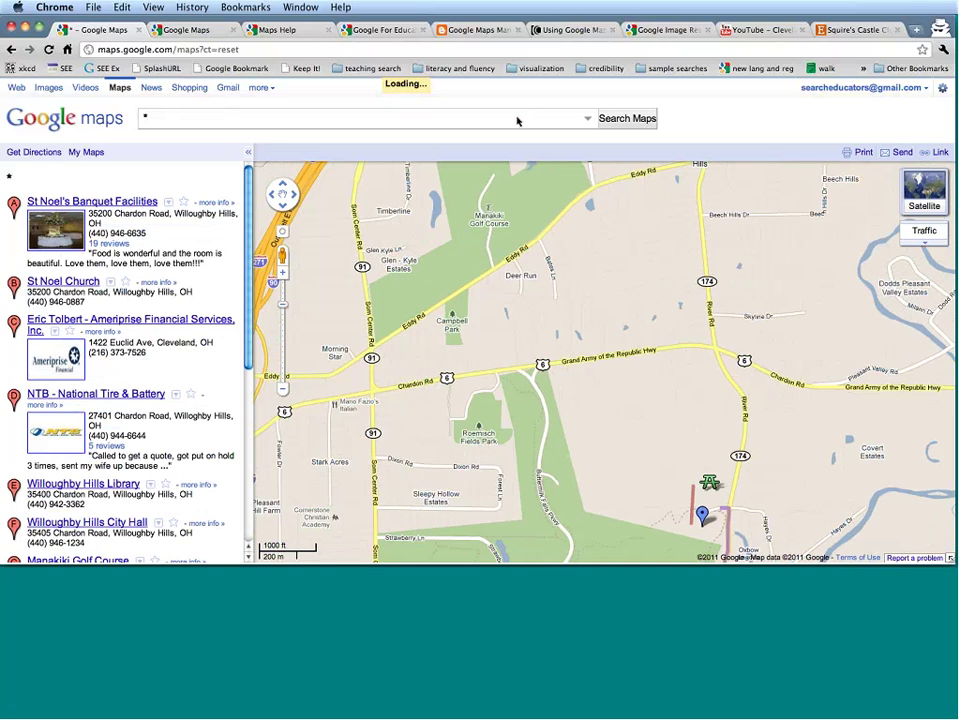
click(283, 206)
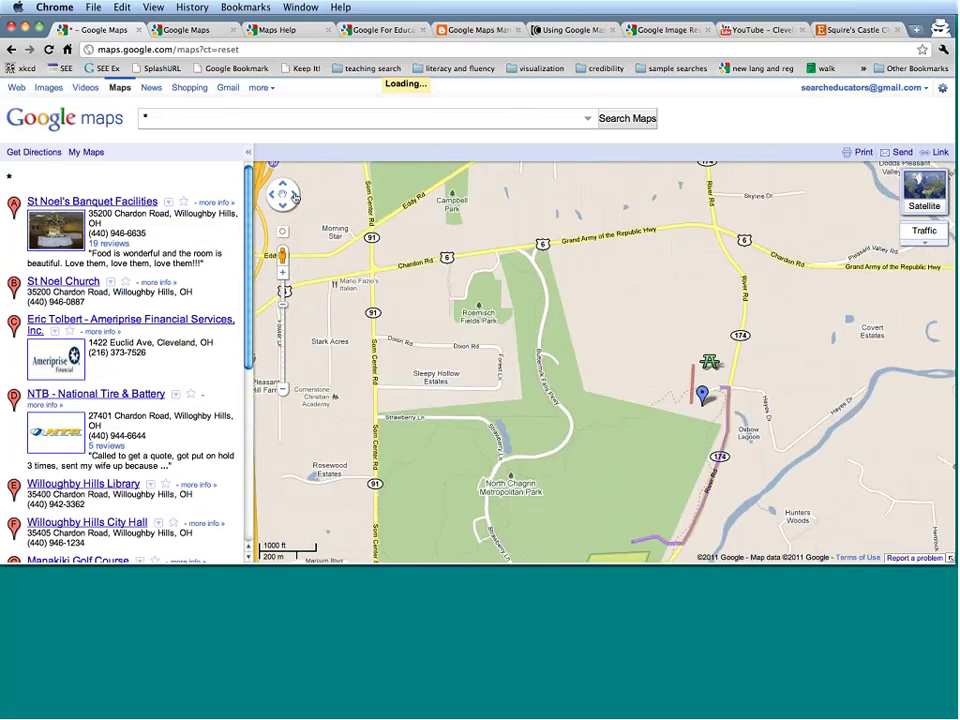
click(294, 196)
click(491, 394)
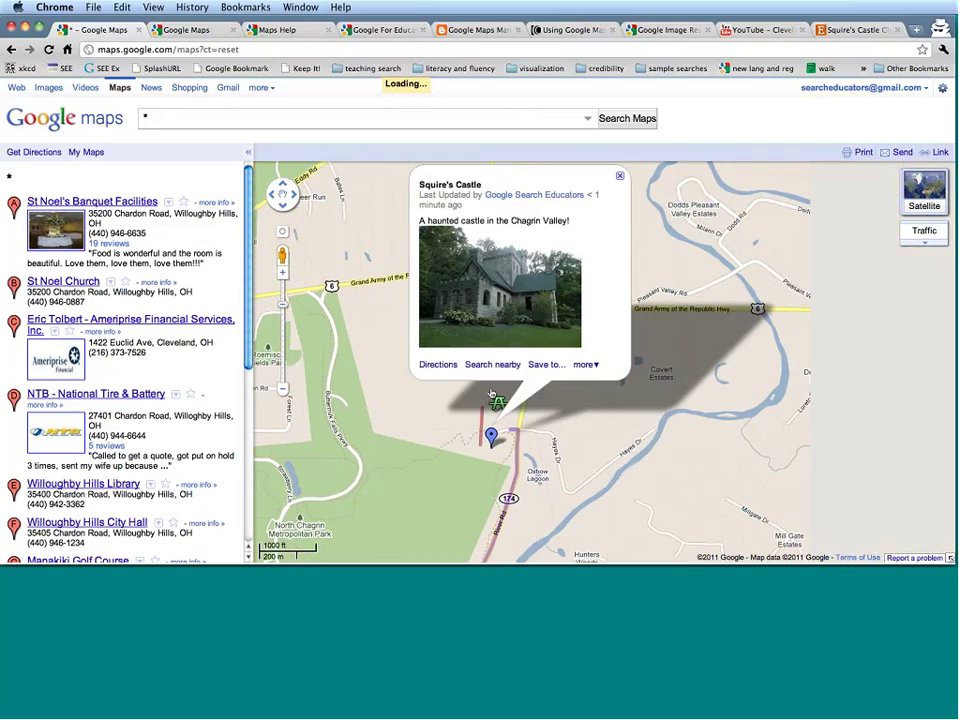
click(491, 394)
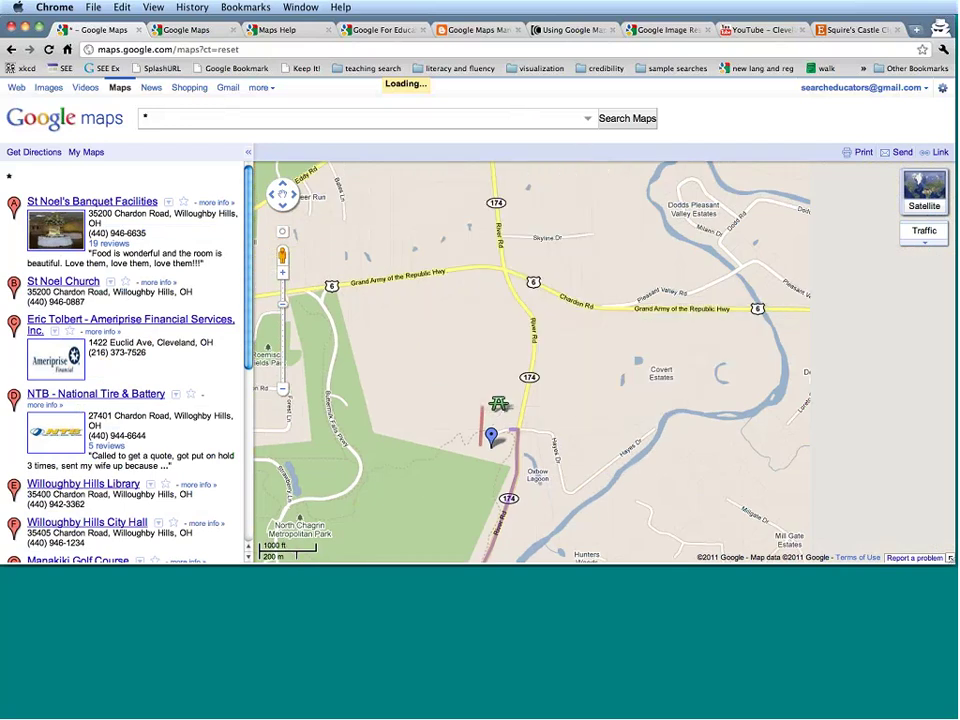
click(638, 119)
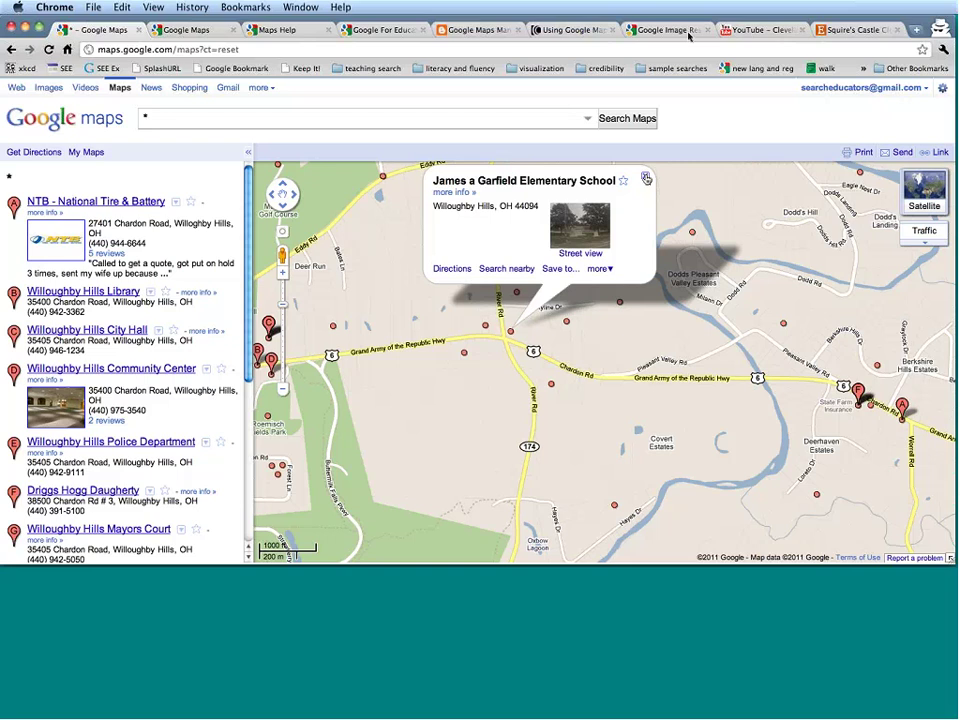
Step: Load images.google.com in the image result tab and open Advanced Image Search
click(648, 29)
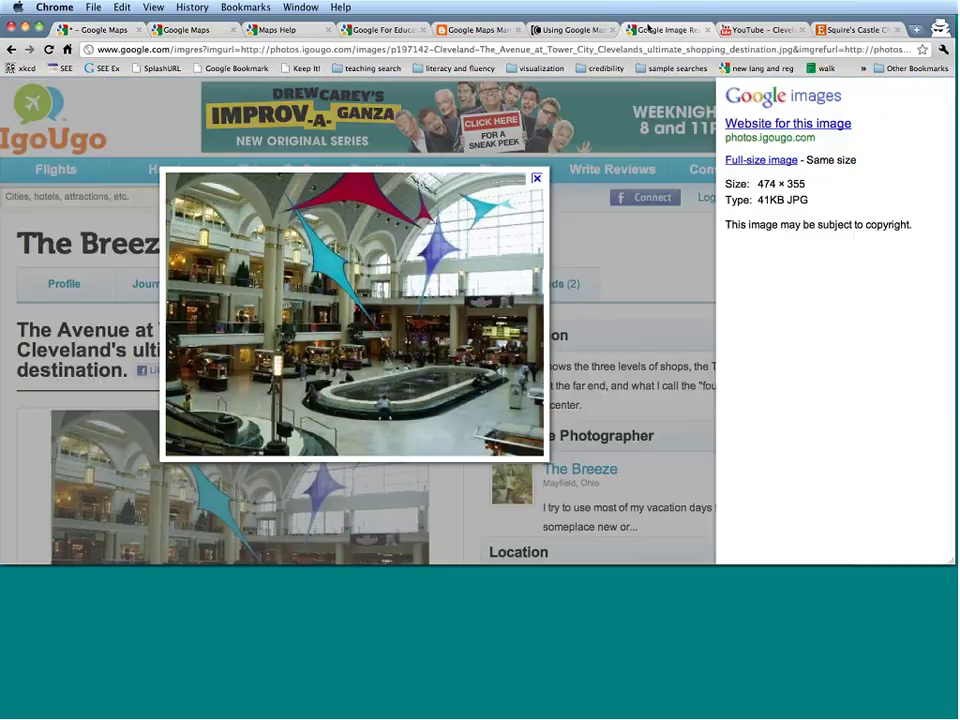
click(575, 50)
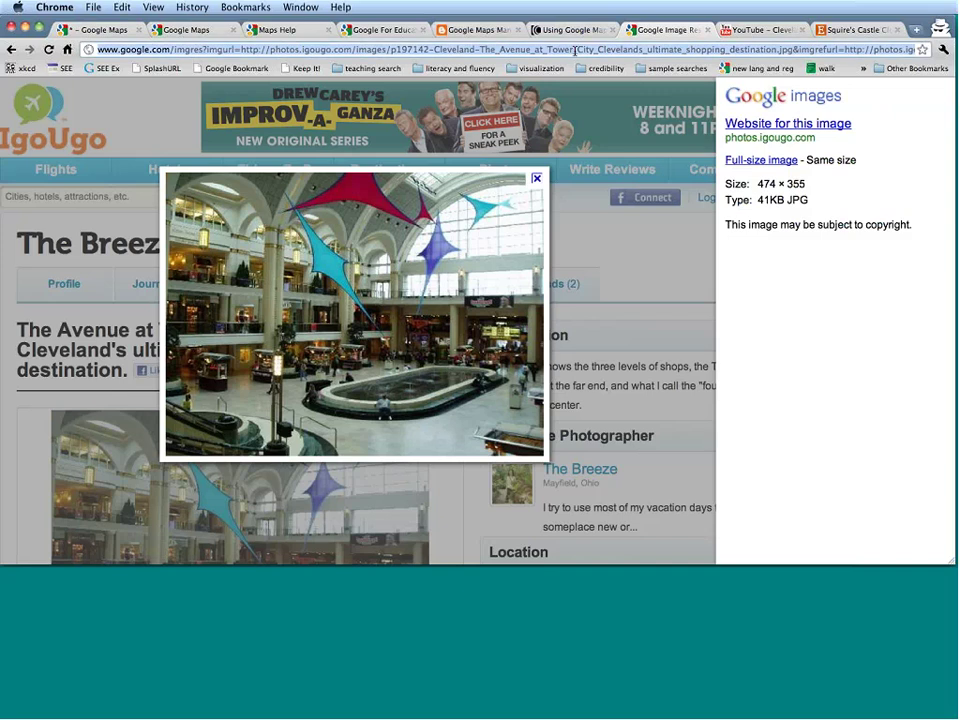
text(images.goo)
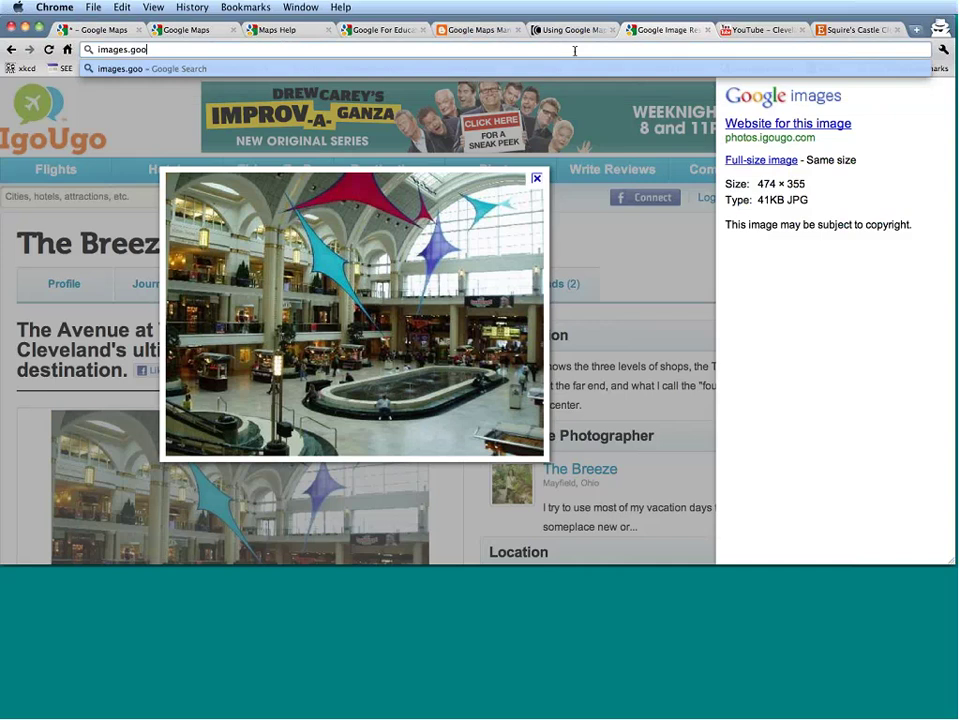
text(gle.com)
key(Return)
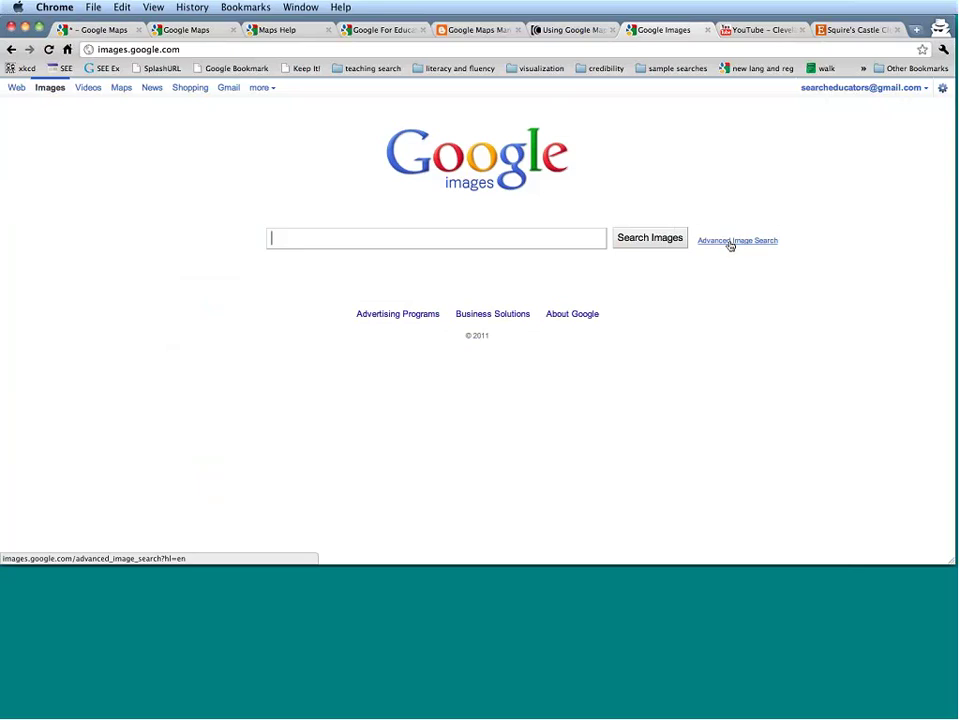
click(766, 241)
Step: Load Advanced Image Search, highlight the usage rights filter, and choose 'labeled for reuse'
click(731, 243)
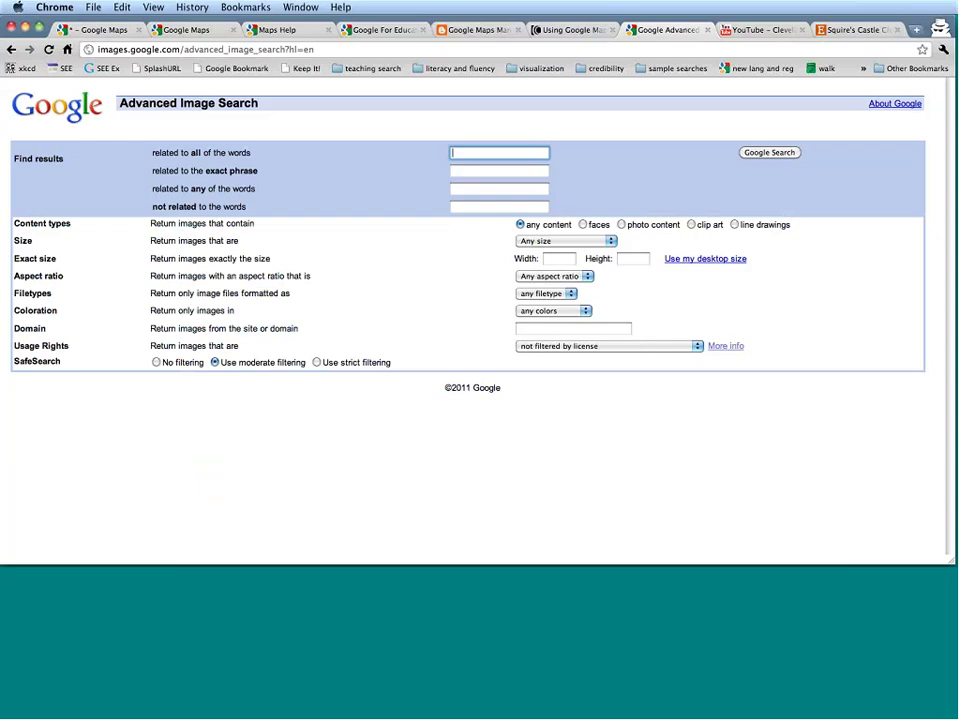
key(super+Tab)
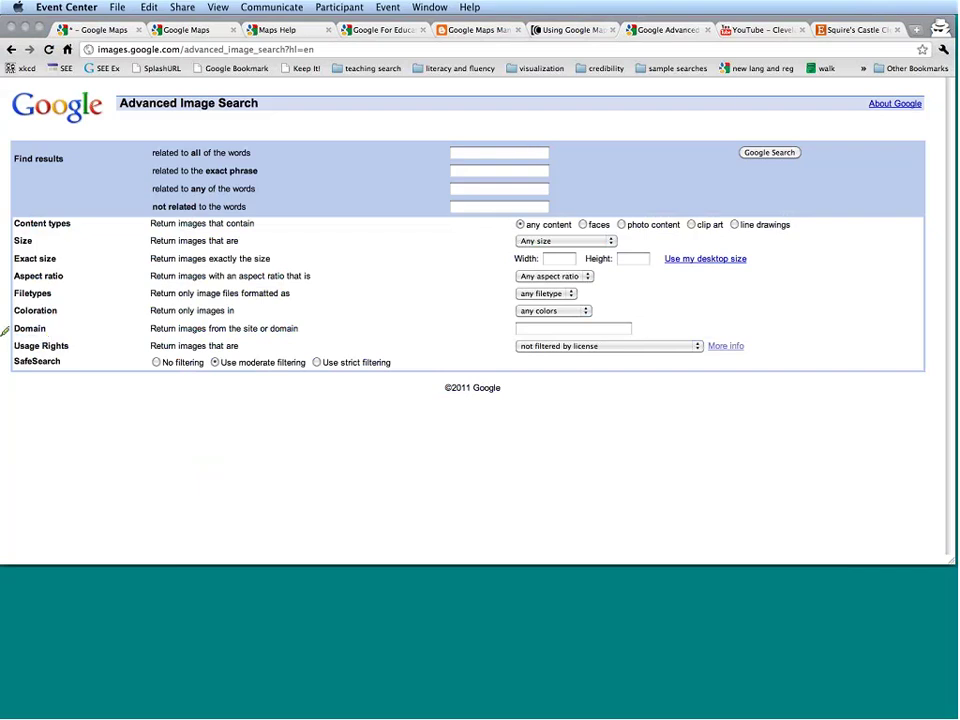
mouse_move(22, 332)
mouse_down()
mouse_move(4, 342)
mouse_move(79, 347)
mouse_move(32, 336)
mouse_up()
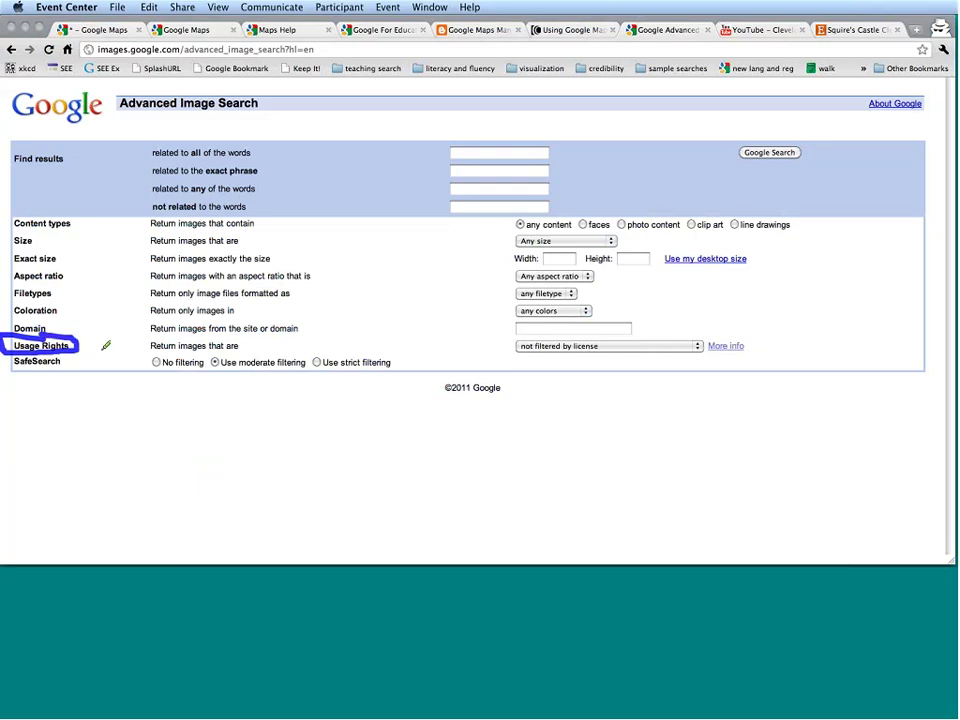
key(Escape)
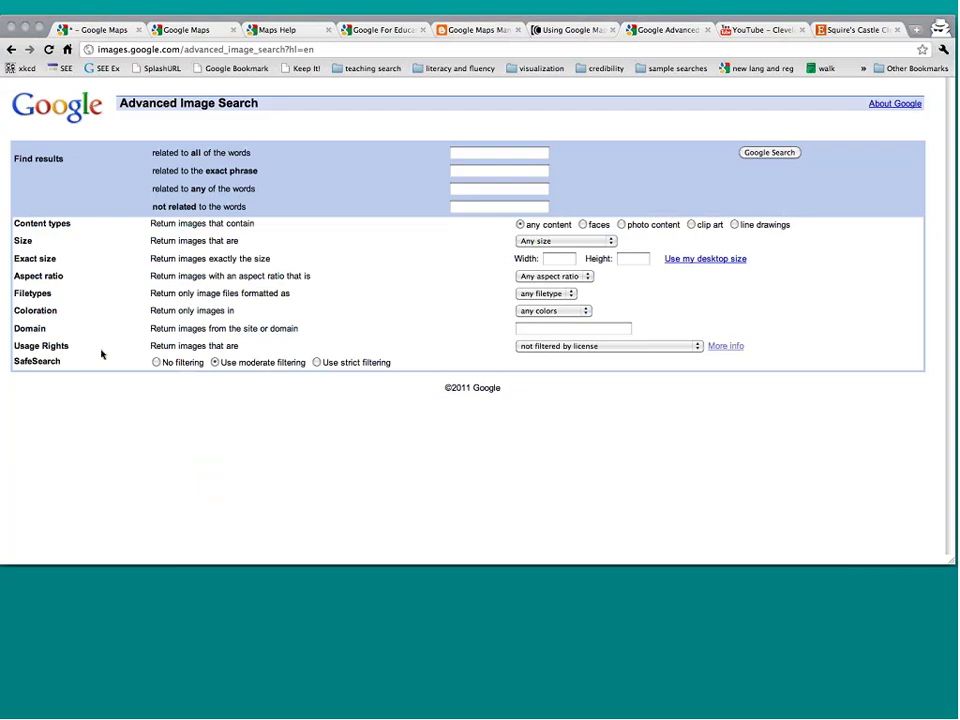
click(585, 345)
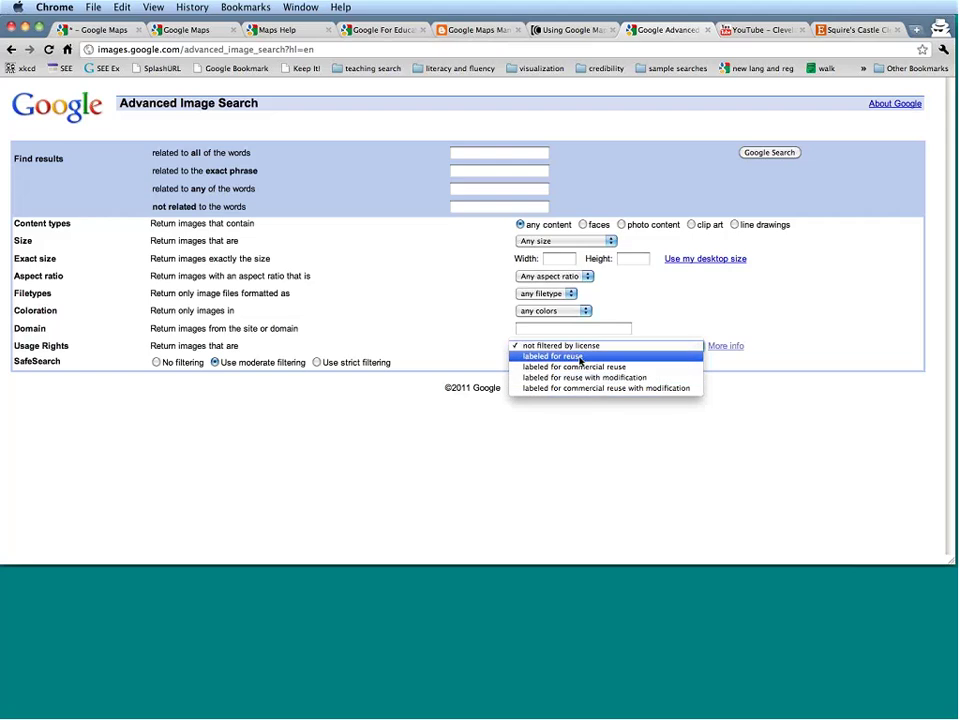
click(579, 358)
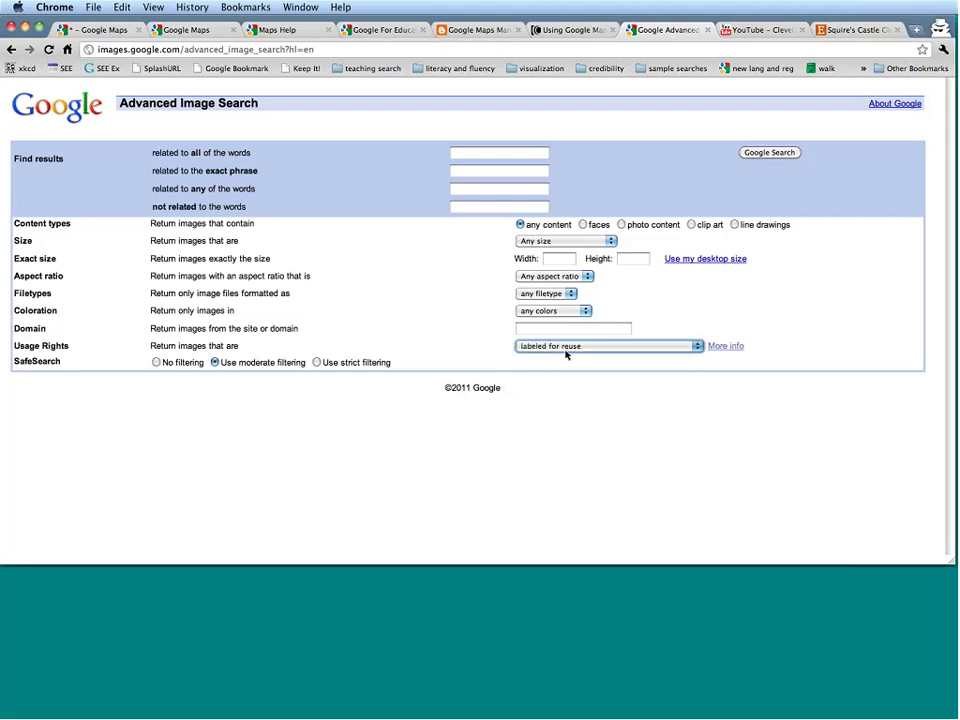
Step: Search images for 'squires castle', then return to Google Maps and close the school's details
click(468, 155)
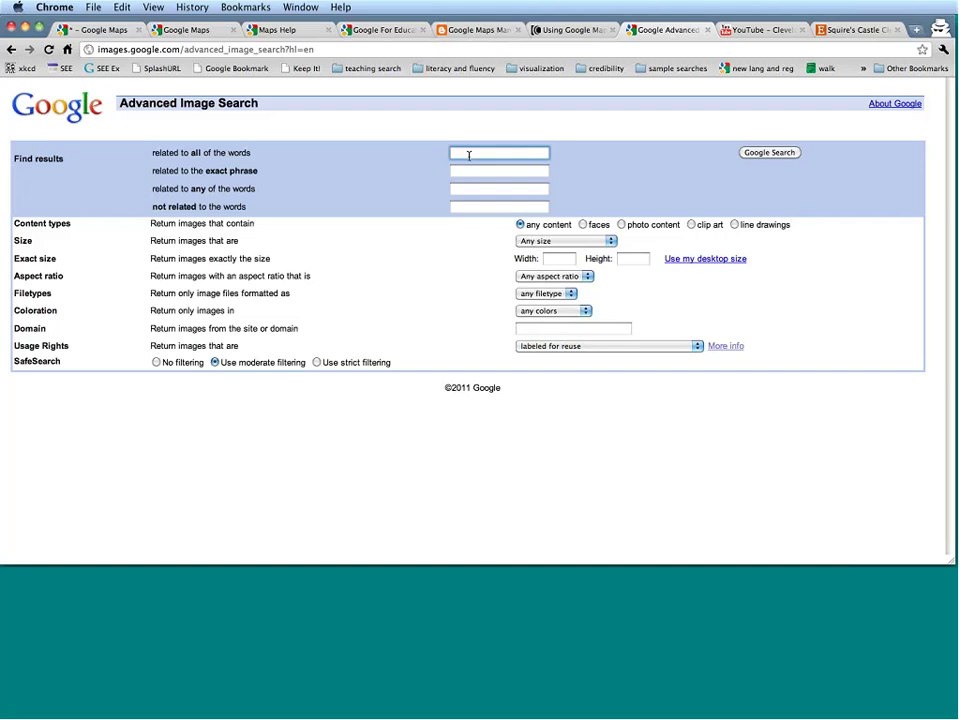
text(squires castle)
key(Return)
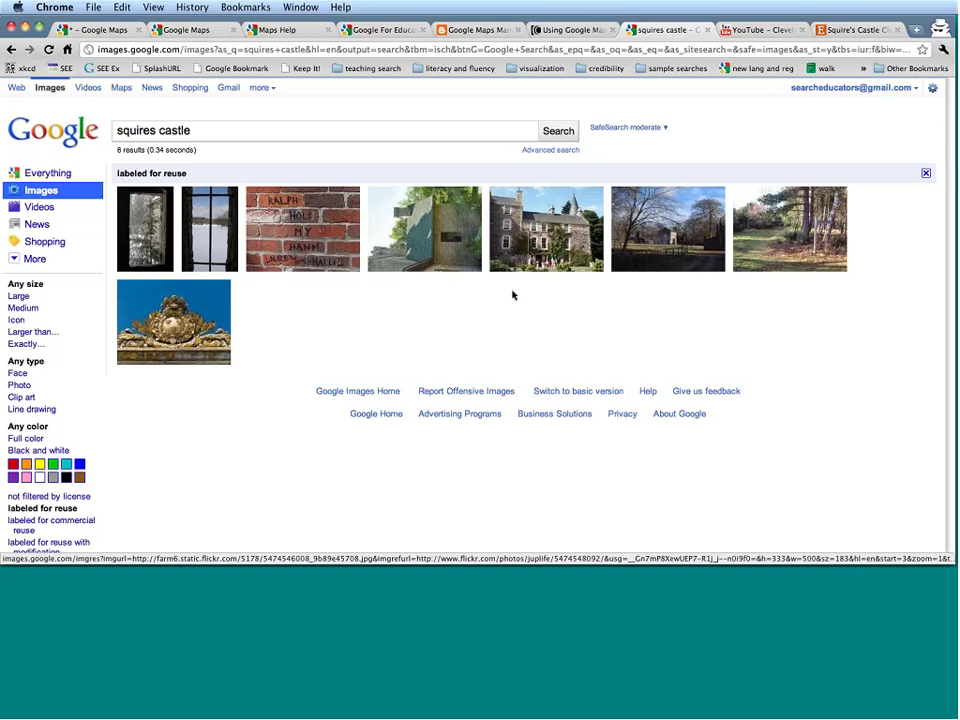
click(93, 33)
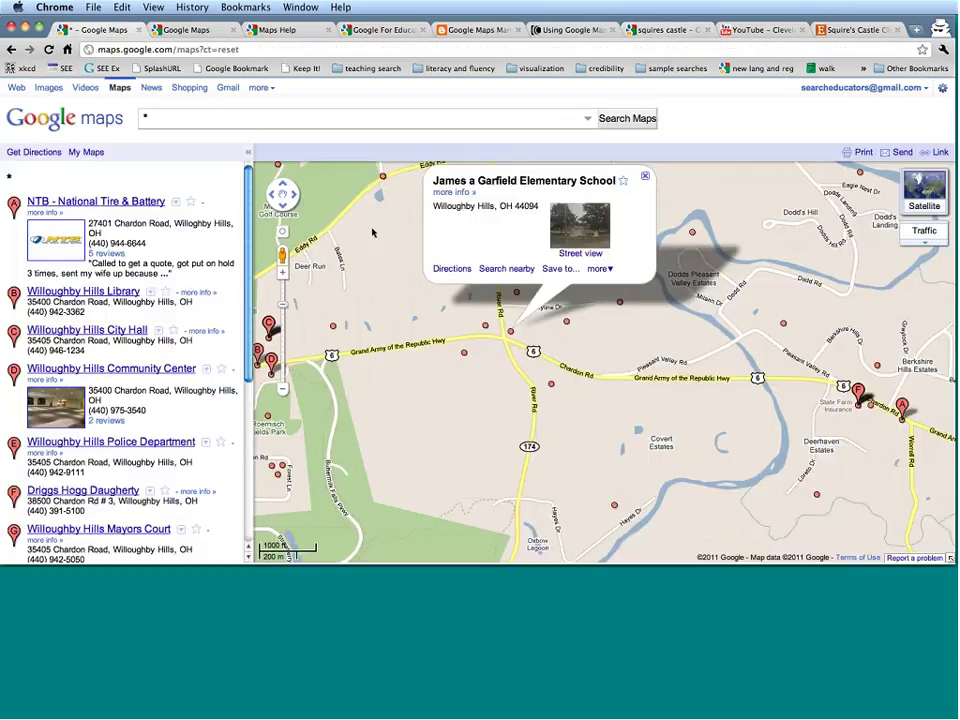
click(645, 178)
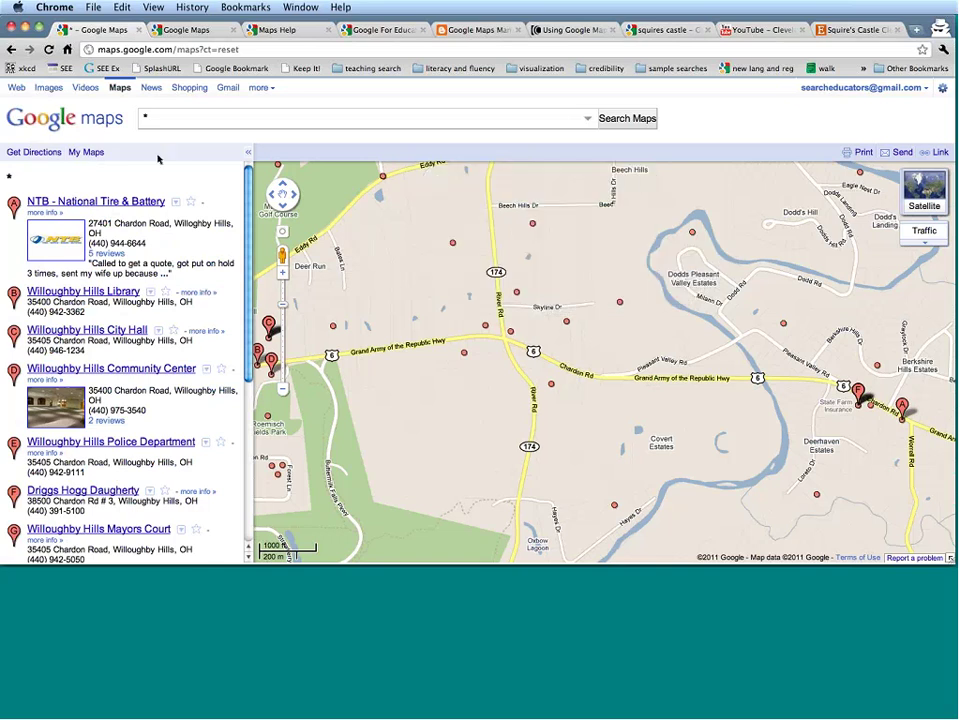
Step: Open 'A Day in the Park (by the Castle)' from My Maps
click(92, 153)
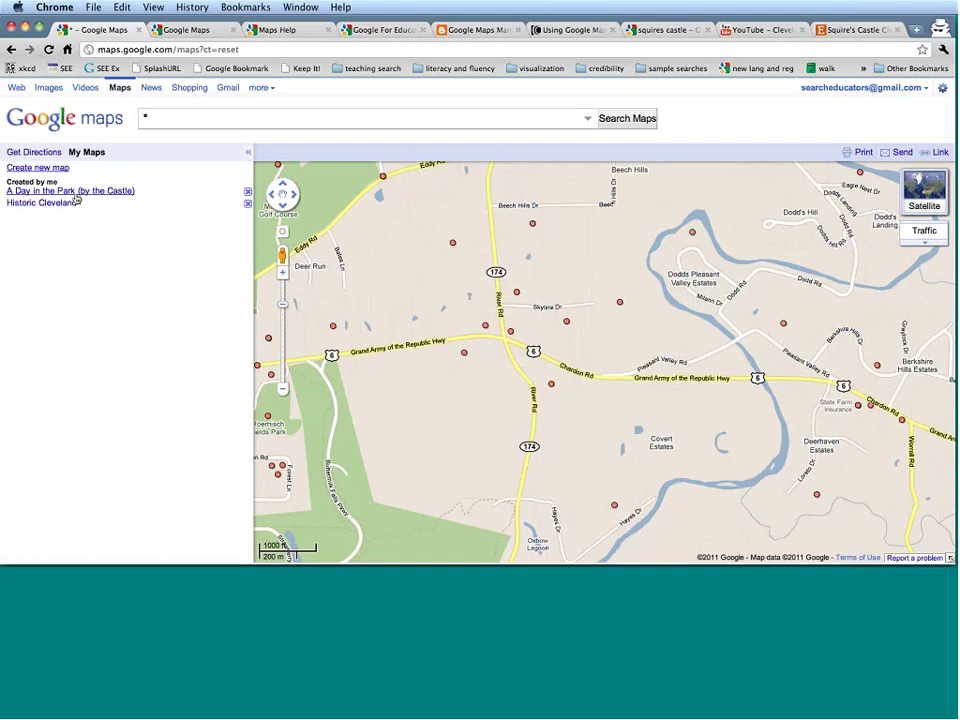
click(75, 193)
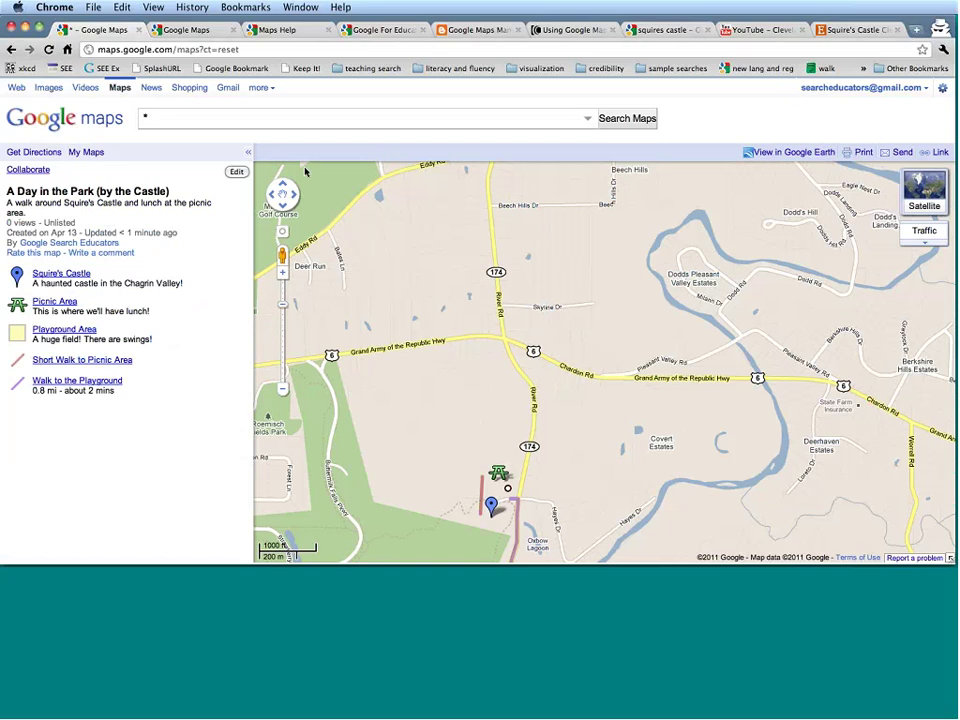
Step: Select the map's embed HTML in the link panel, then cancel the e-mail sharing form
click(940, 153)
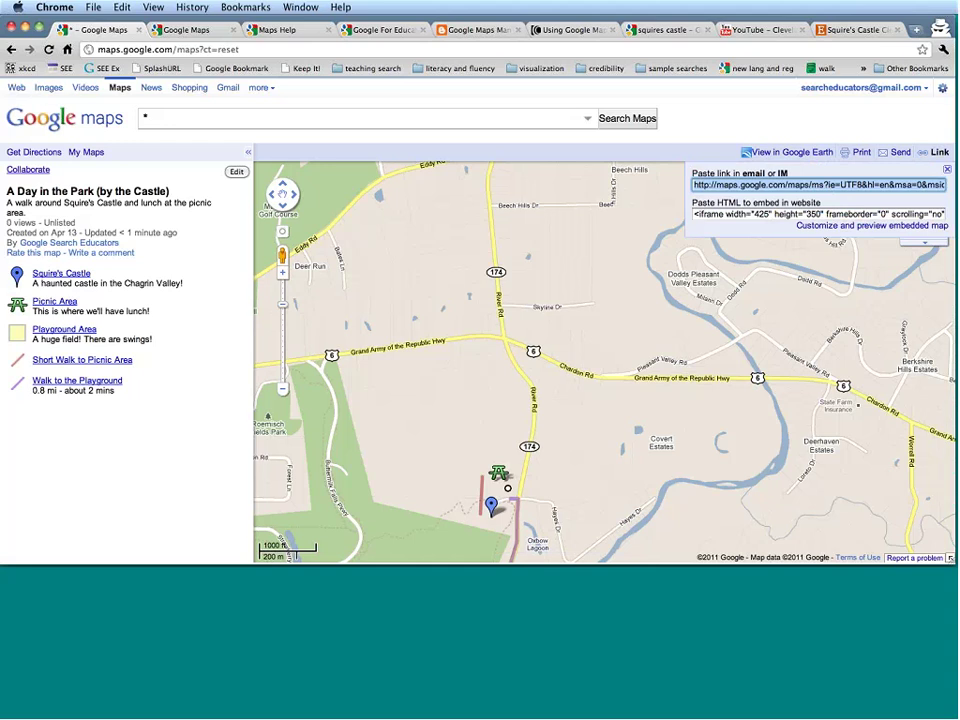
click(805, 214)
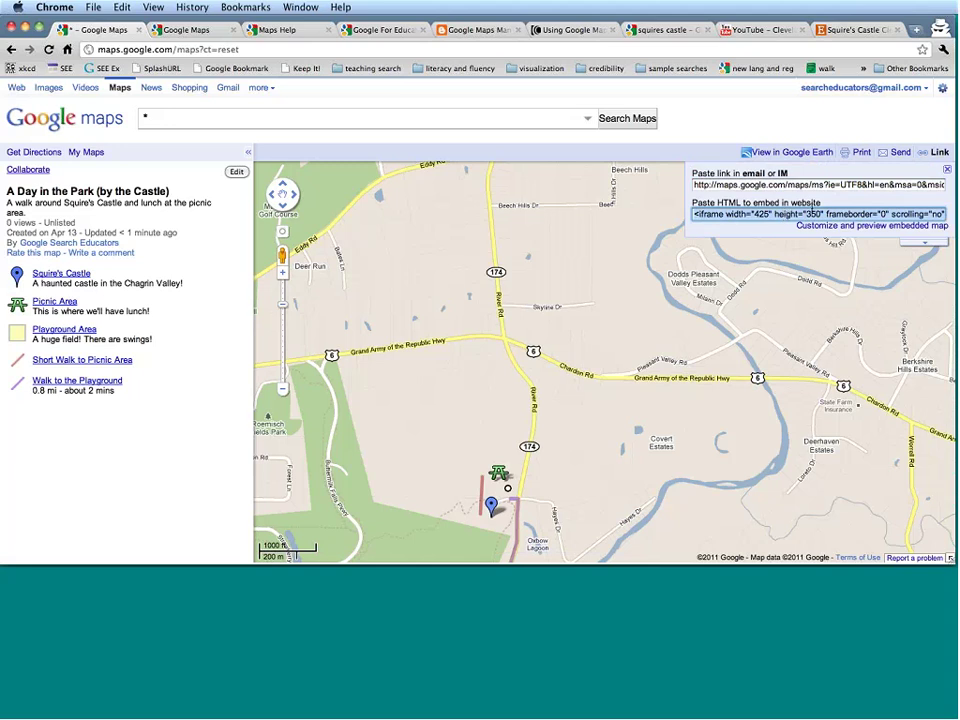
click(946, 172)
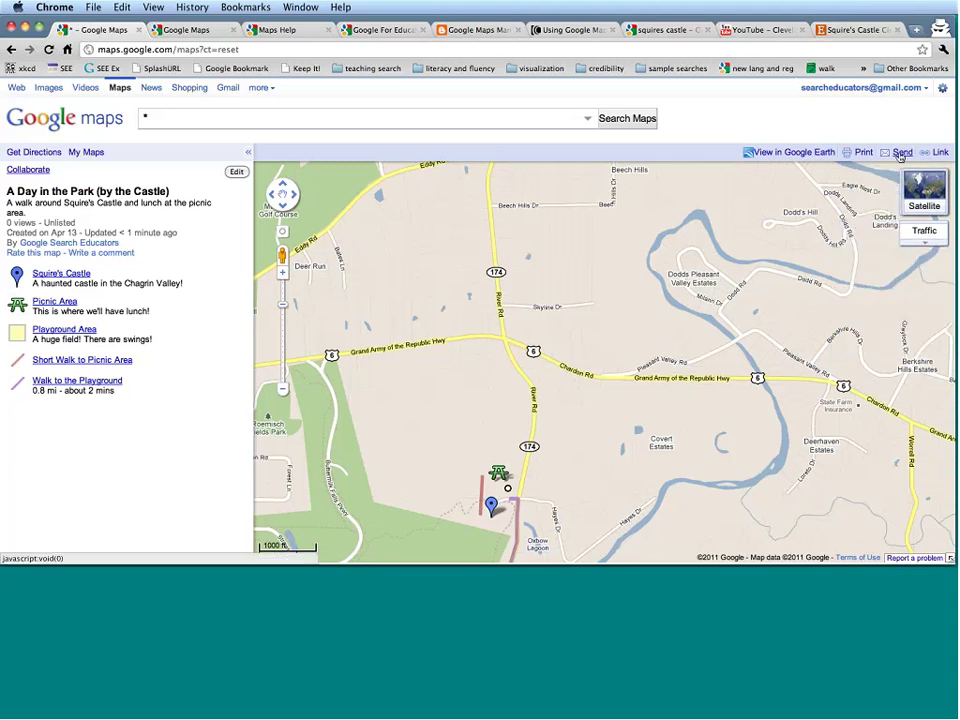
click(899, 154)
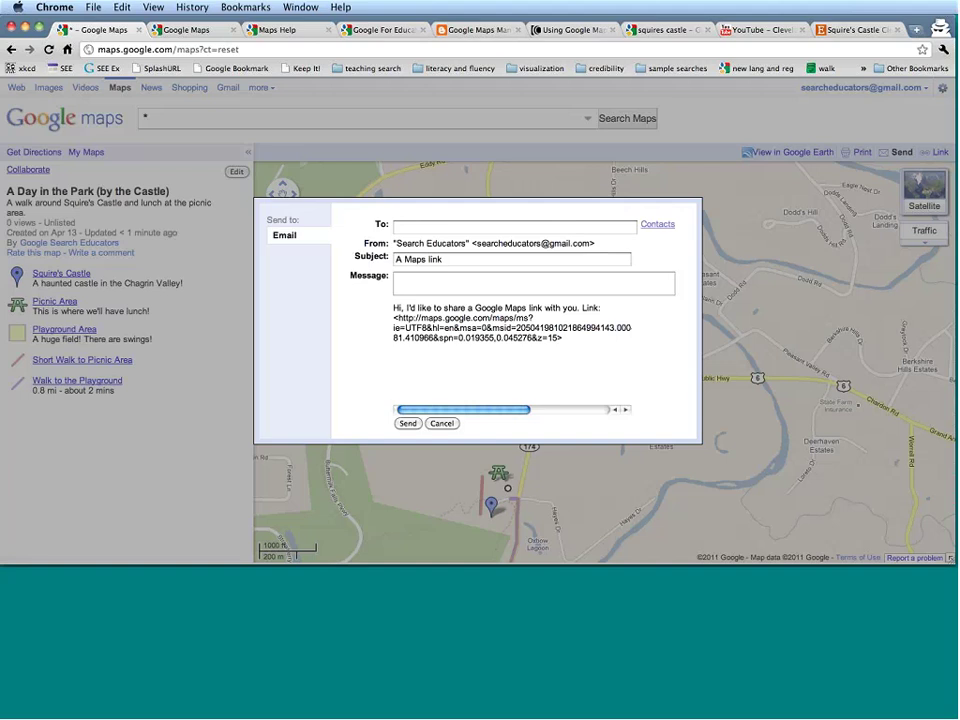
click(441, 423)
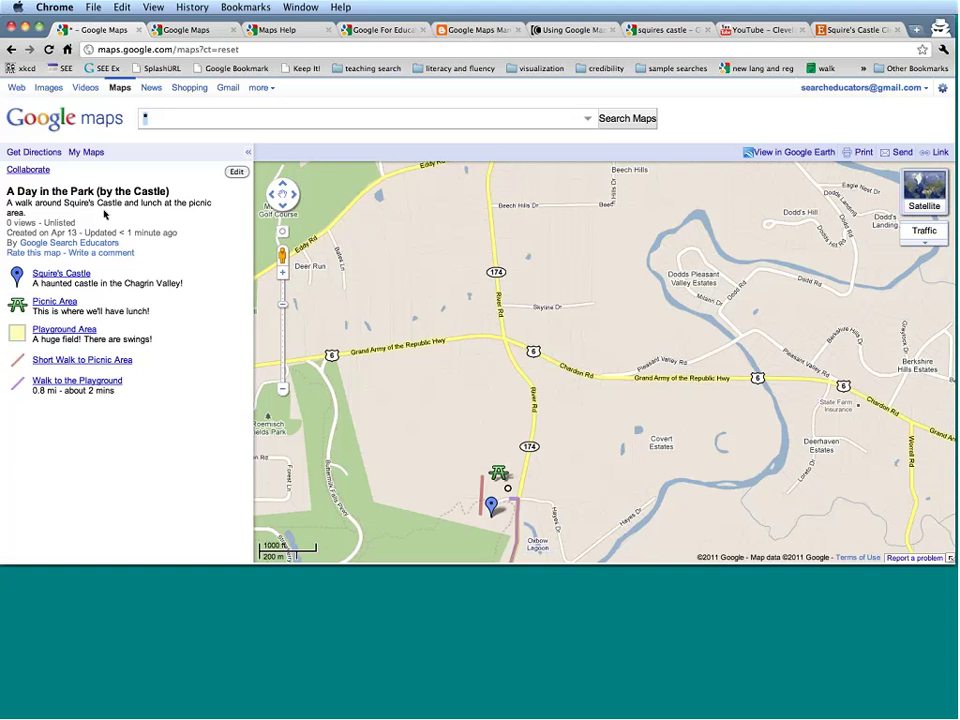
click(28, 170)
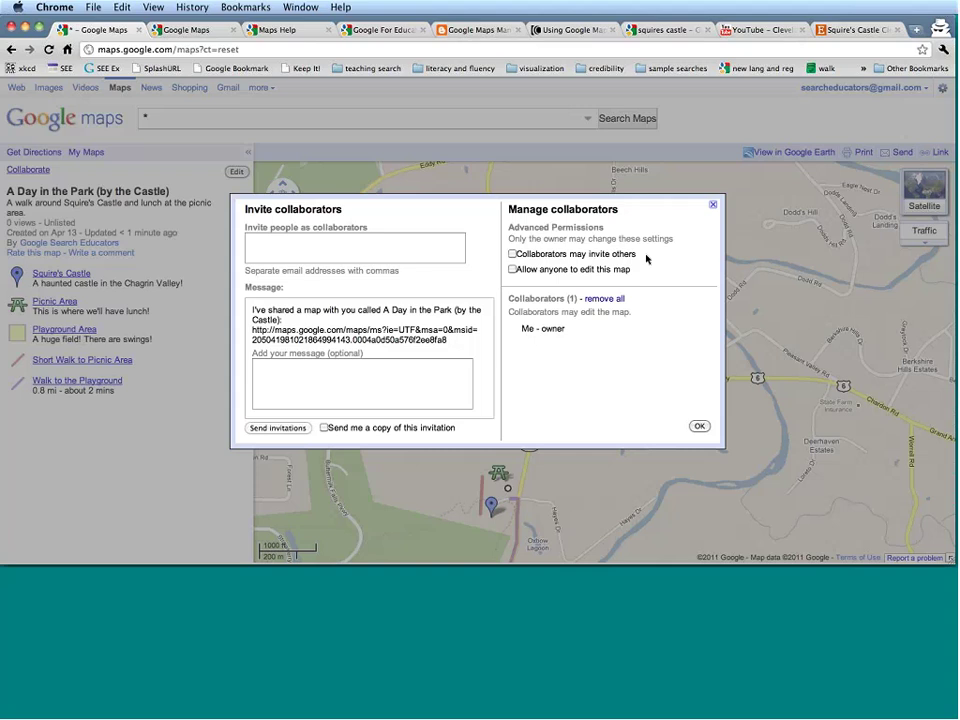
click(713, 207)
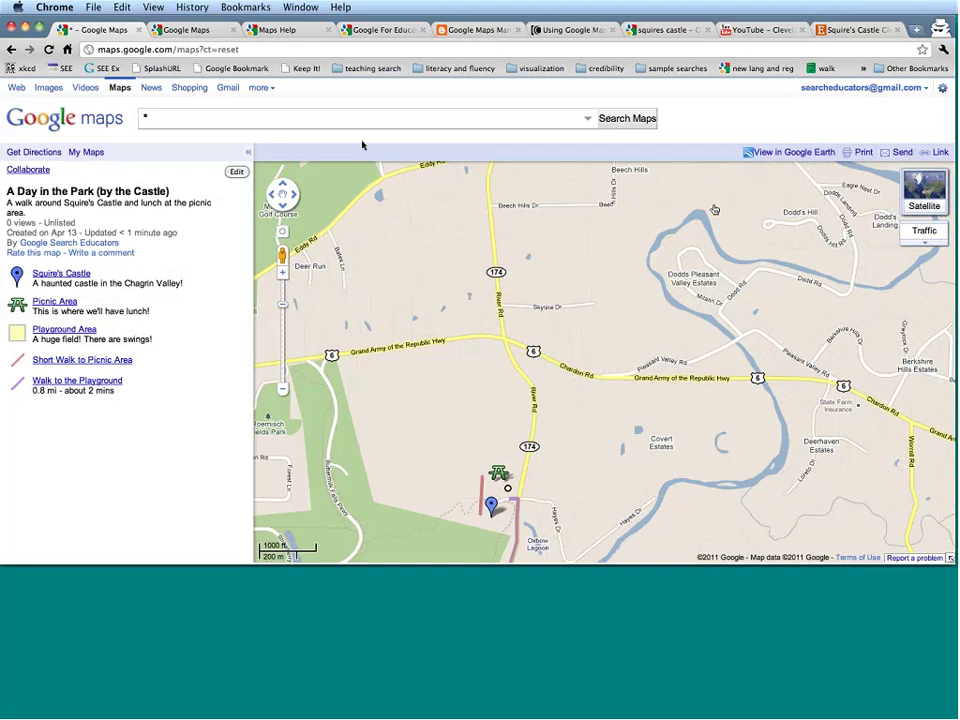
Step: Browse the Maps Help and Google For Educators pages, then open the California Missions tour
click(205, 32)
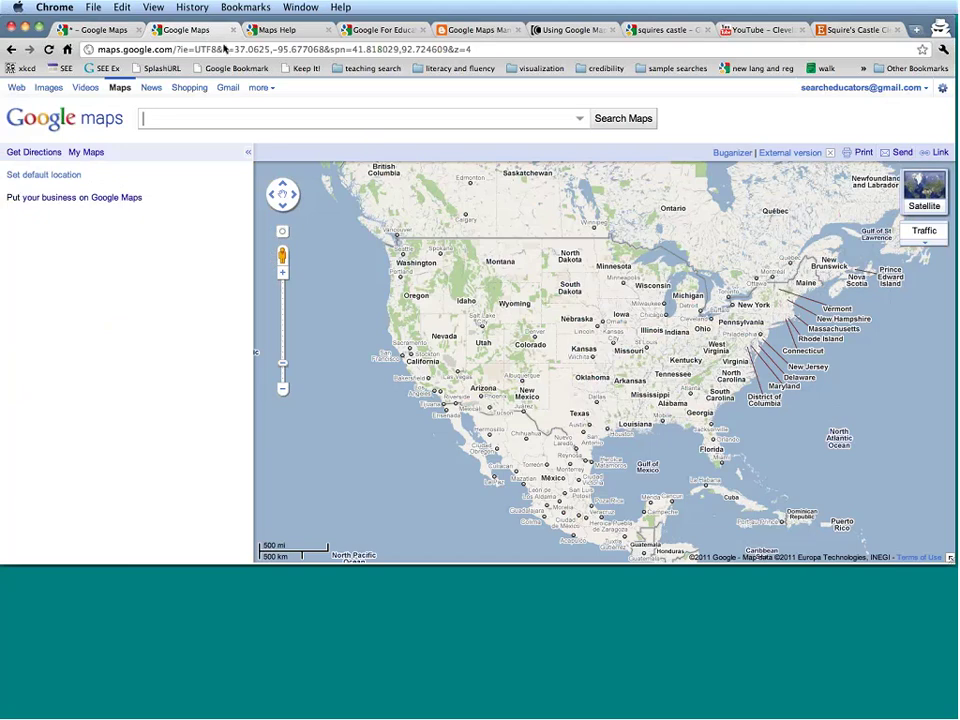
click(292, 33)
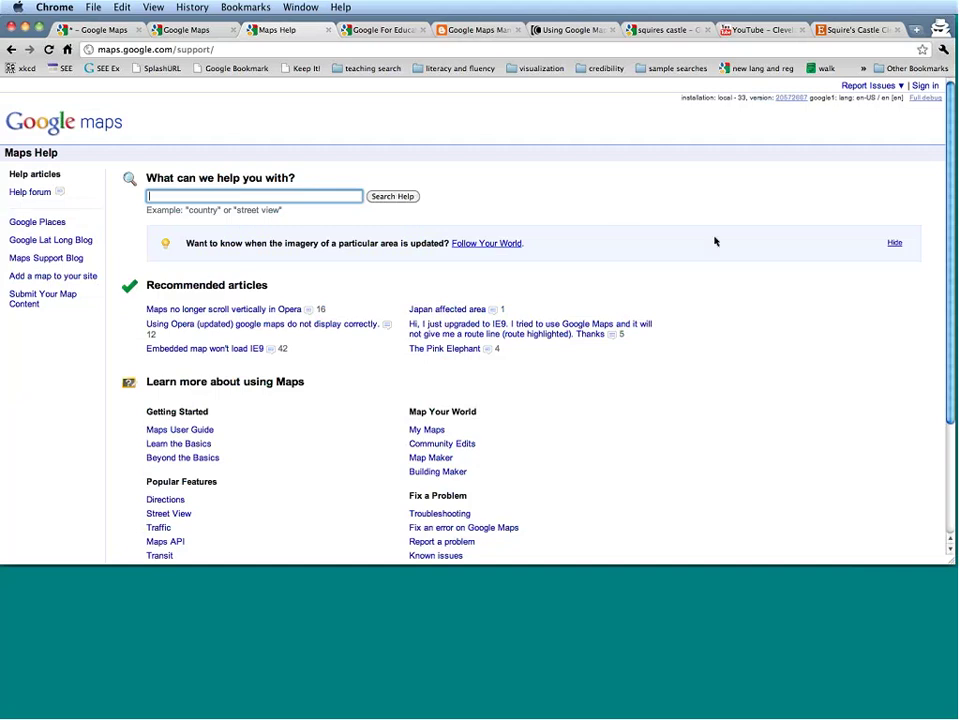
scroll(714, 240, down, 5)
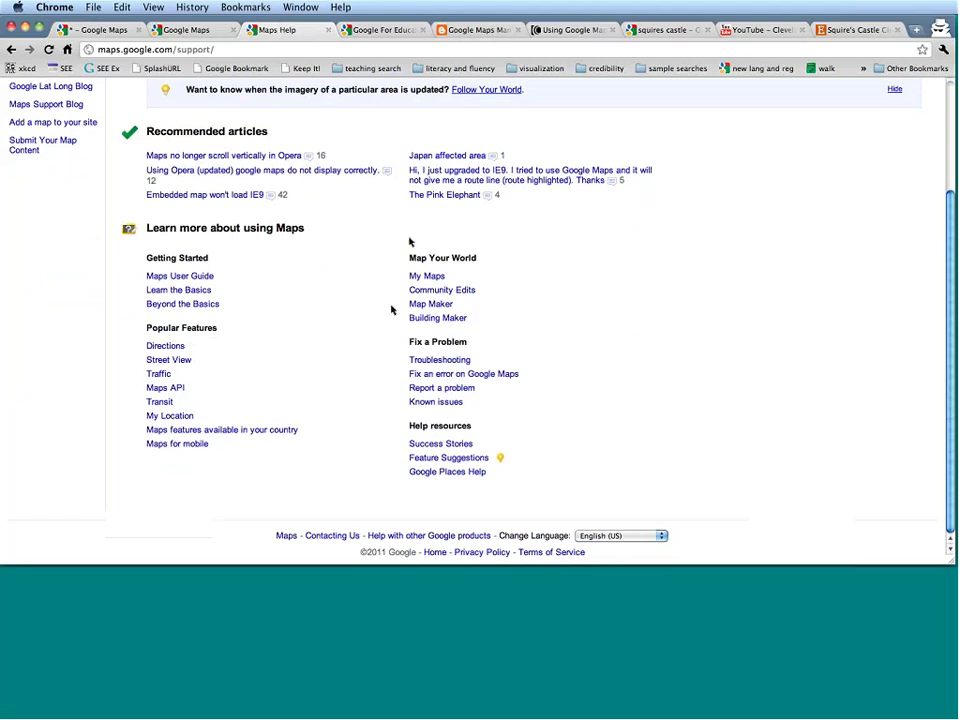
click(381, 31)
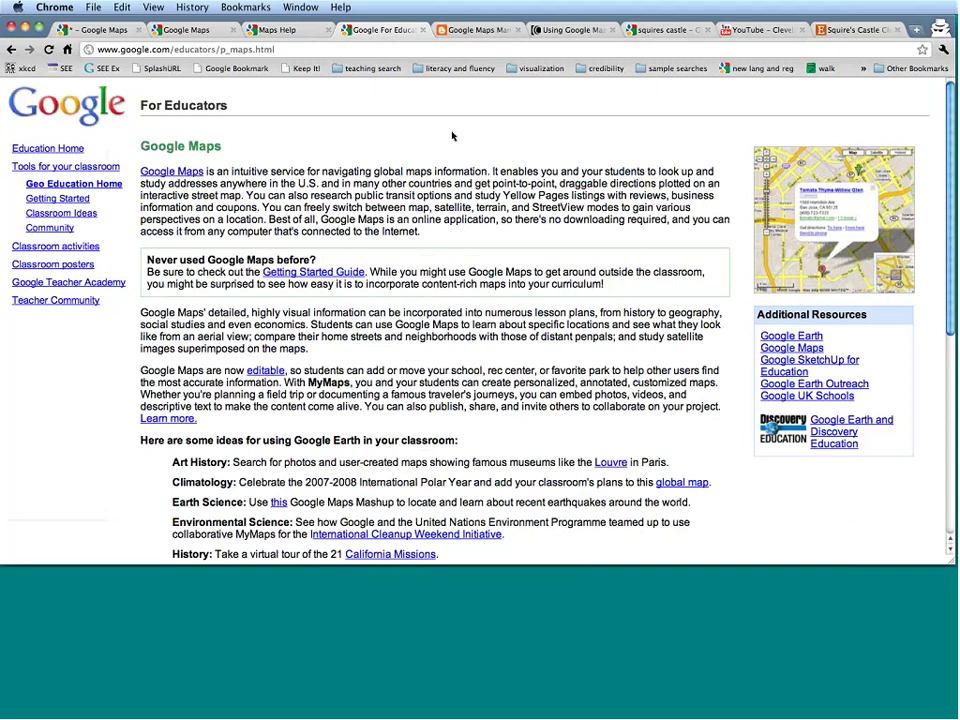
scroll(452, 136, down, 5)
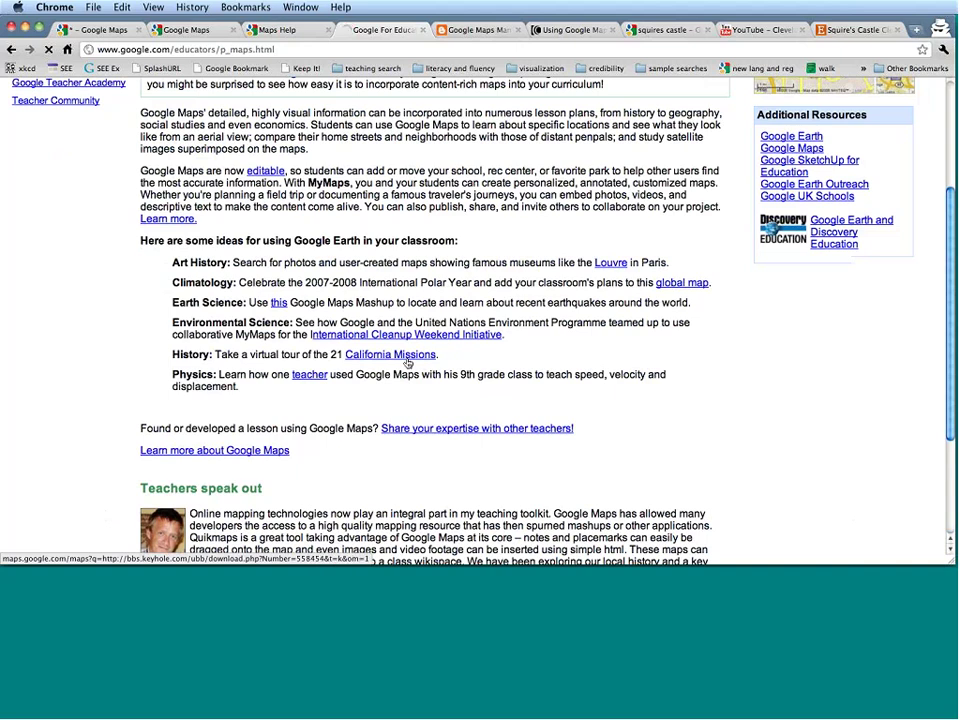
click(406, 360)
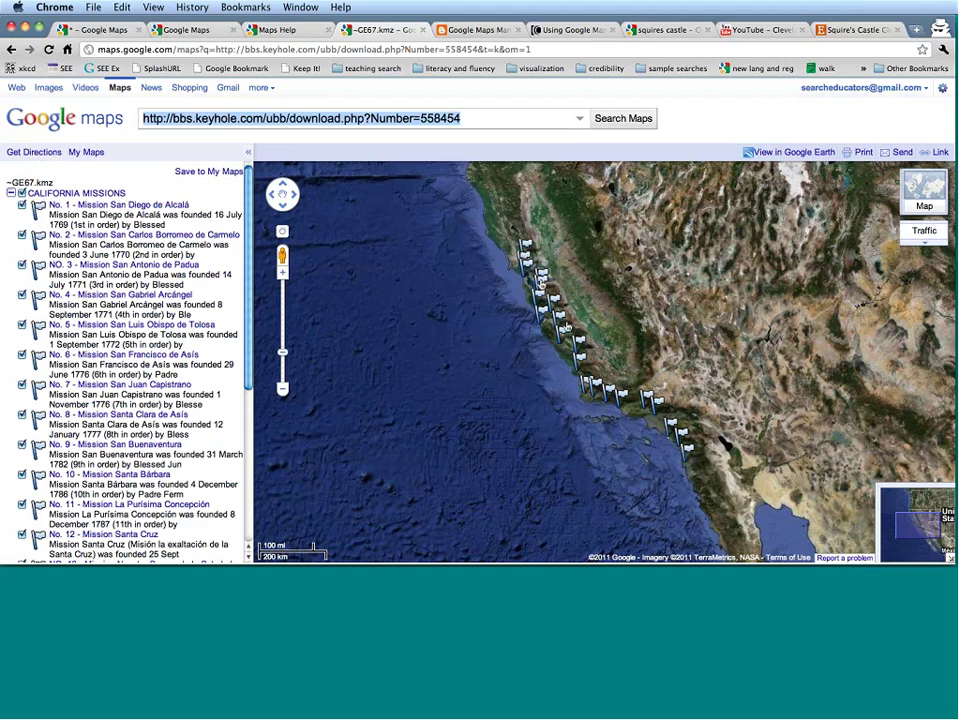
Step: View and close Mission Santa Clara de Asís details, then switch to the Google Maps Mania blog
click(541, 275)
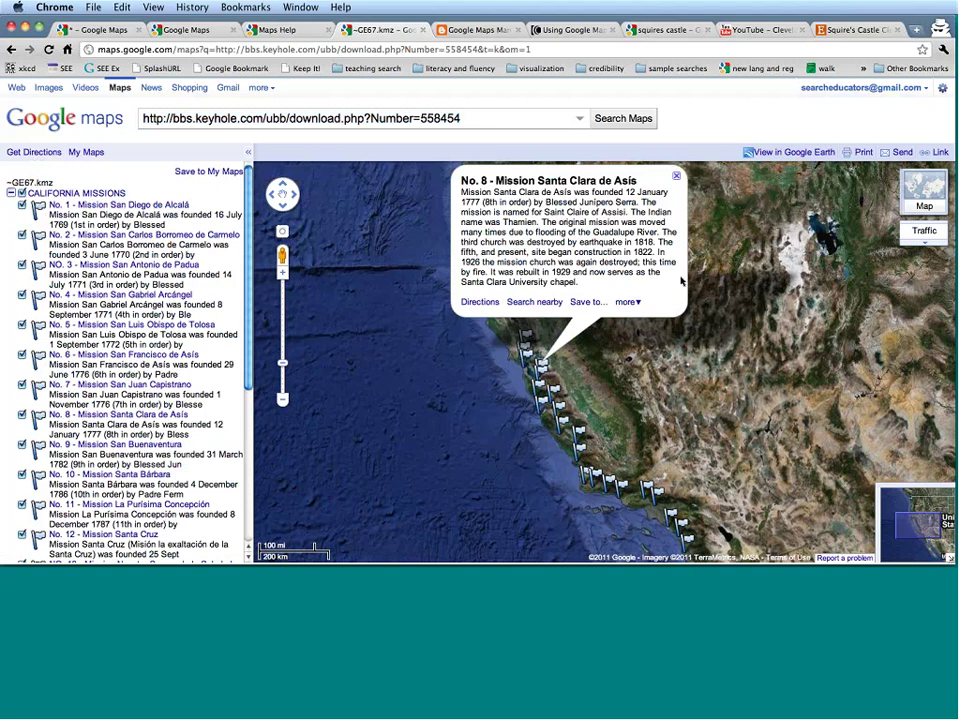
click(676, 180)
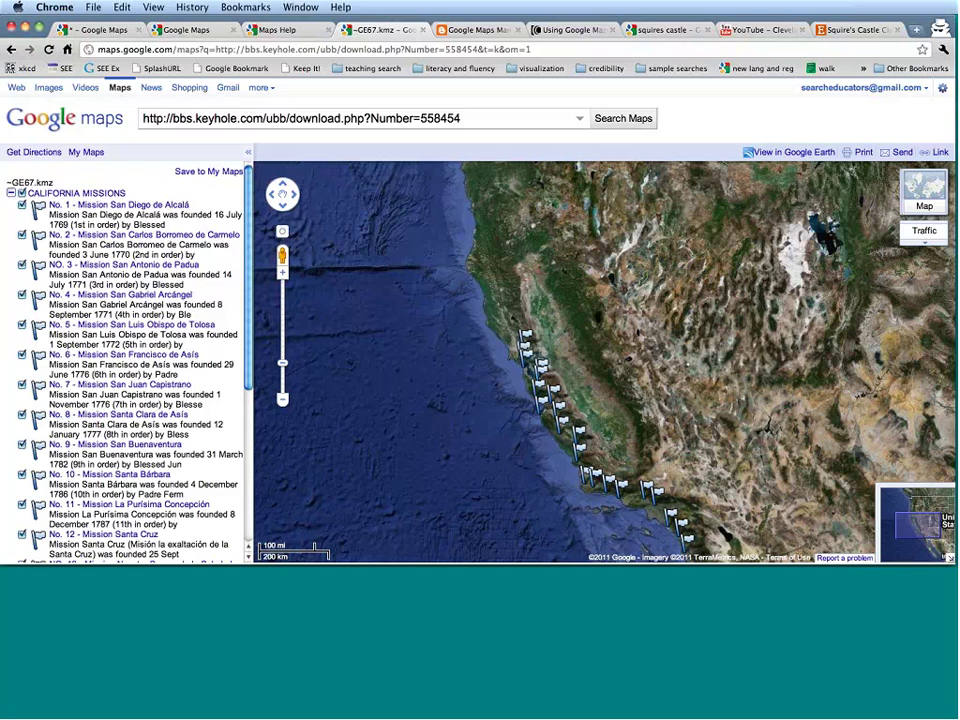
key(super+bracketleft)
key(ctrl+Tab)
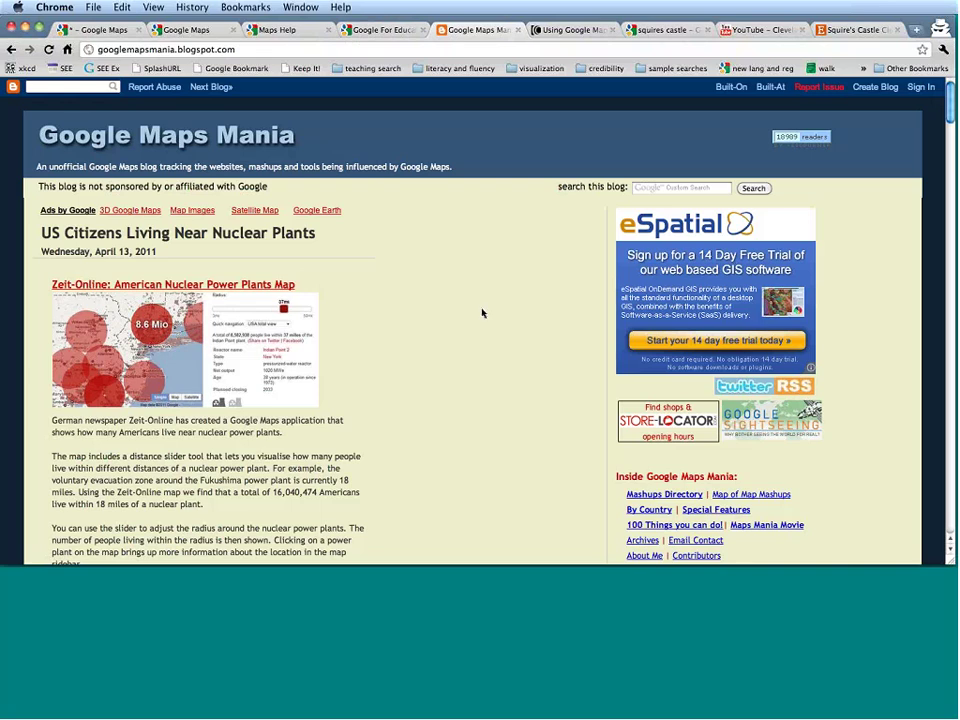
scroll(482, 313, down, 1)
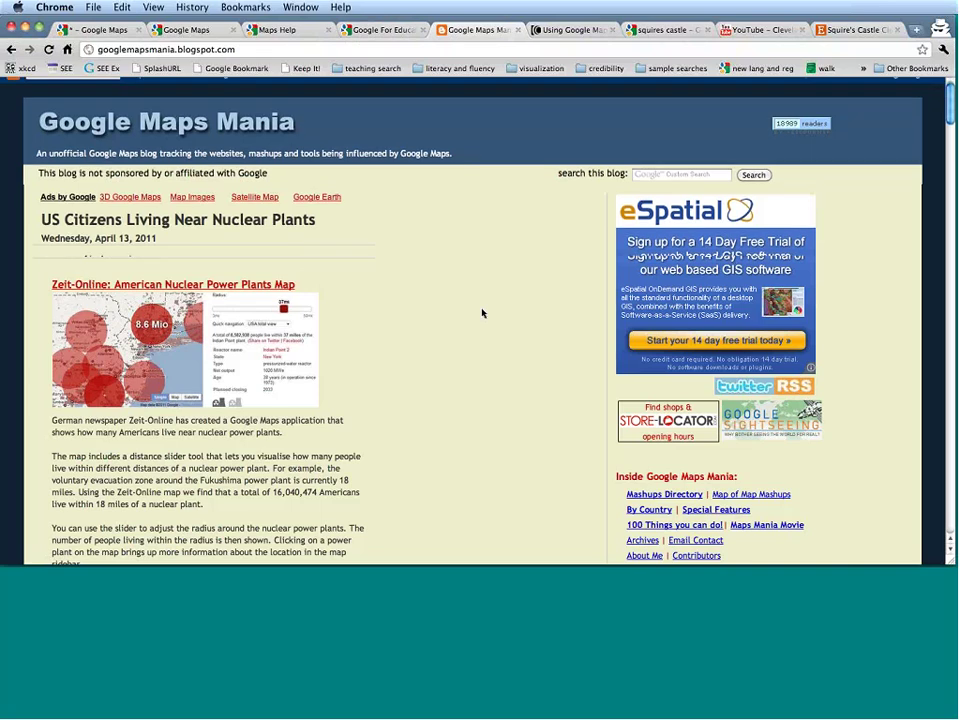
scroll(482, 313, down, 10)
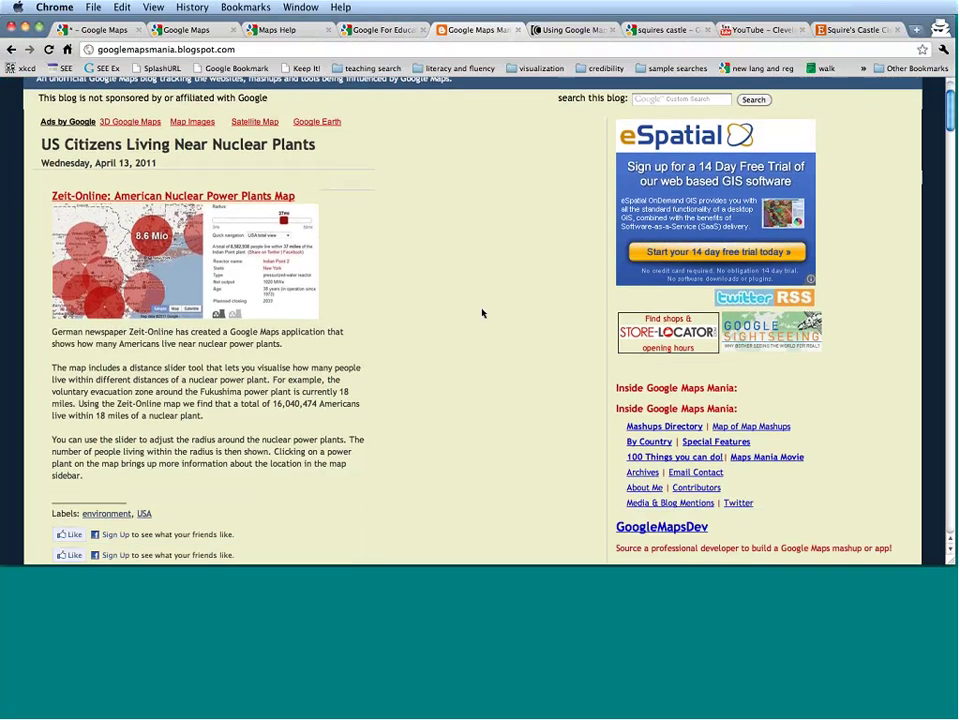
scroll(482, 313, down, 15)
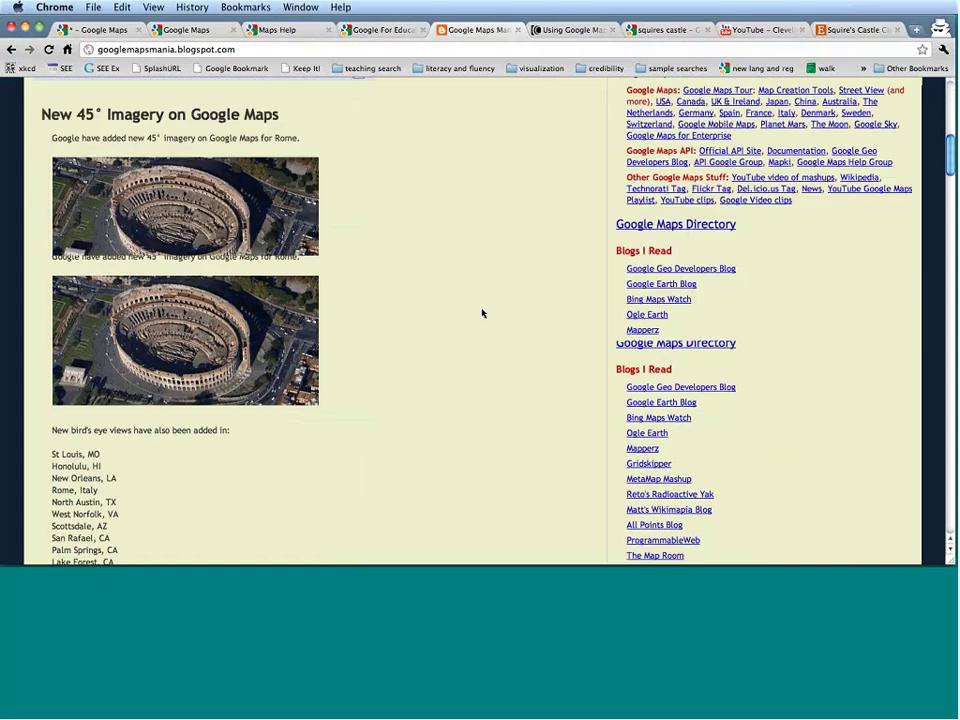
scroll(482, 313, down, 10)
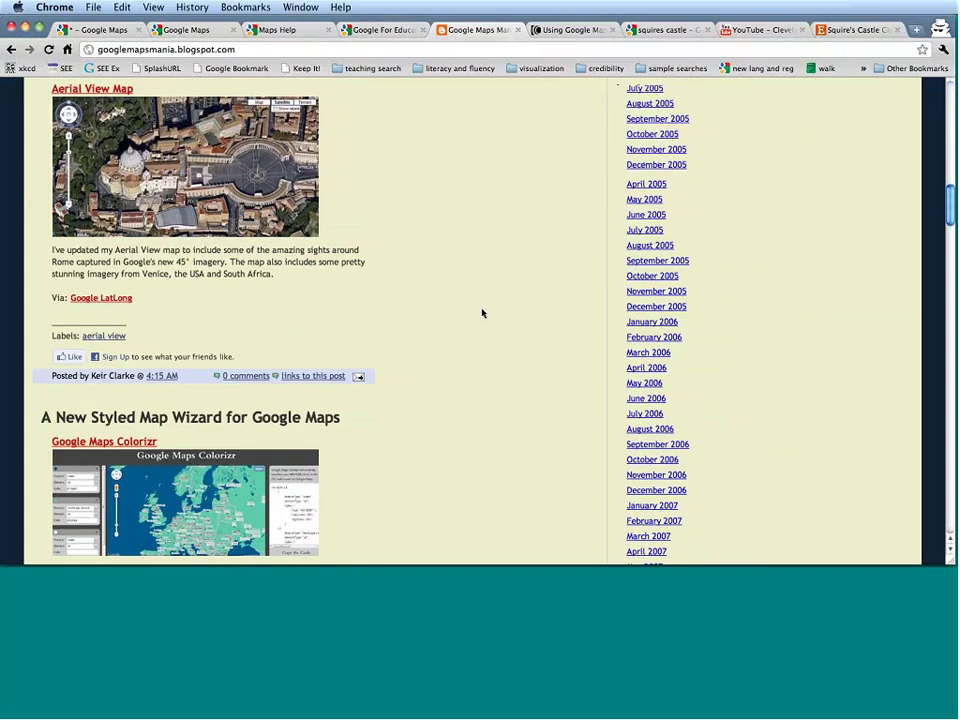
scroll(482, 313, down, 9)
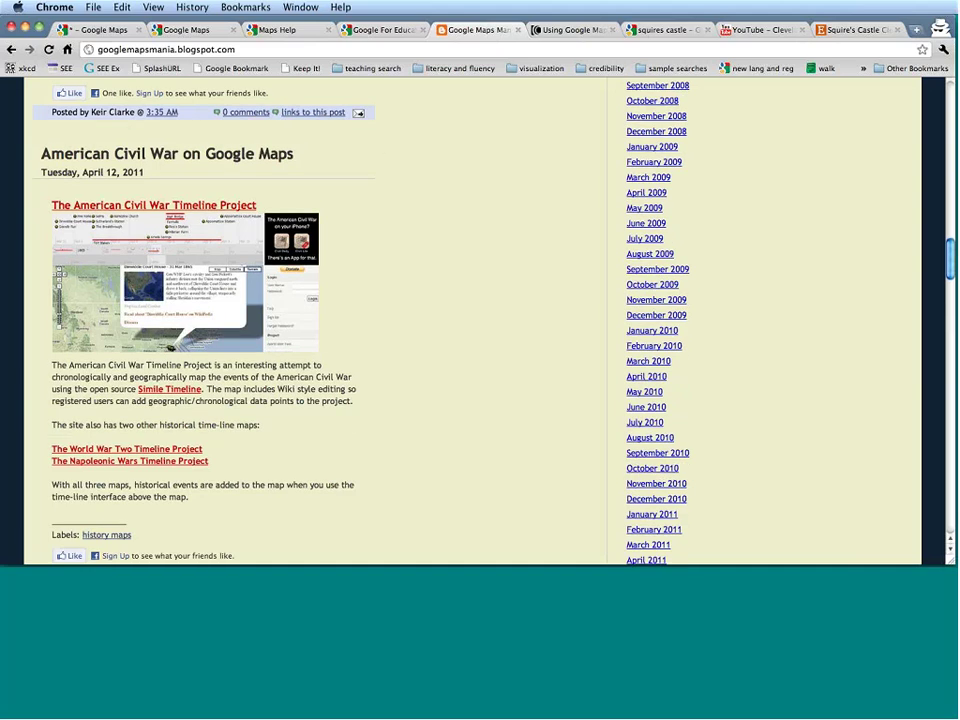
scroll(476, 236, down, 9)
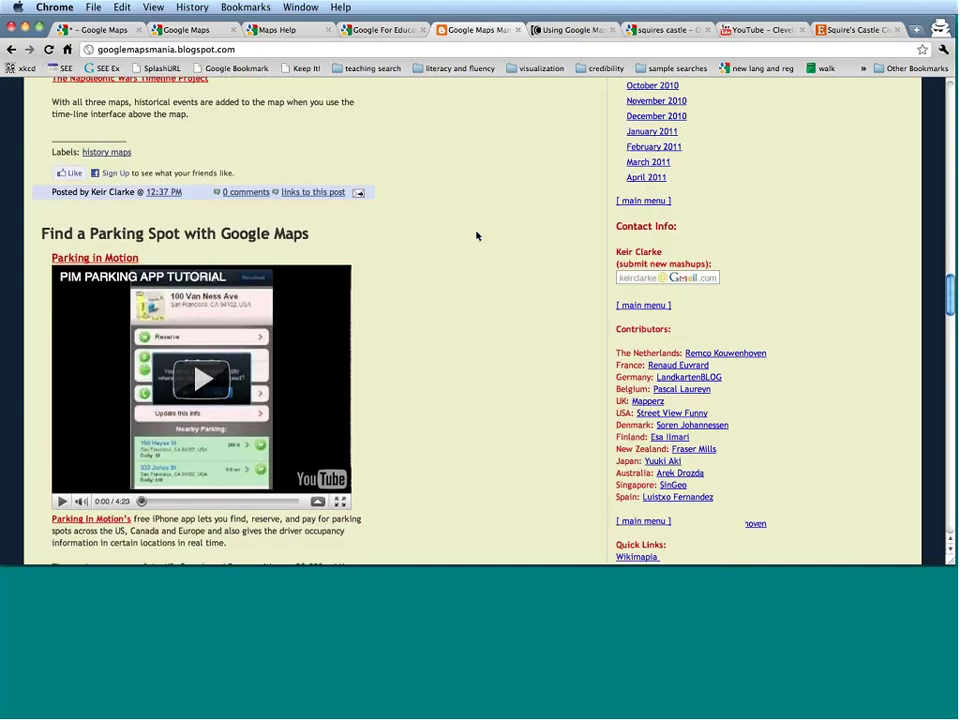
scroll(476, 236, down, 2)
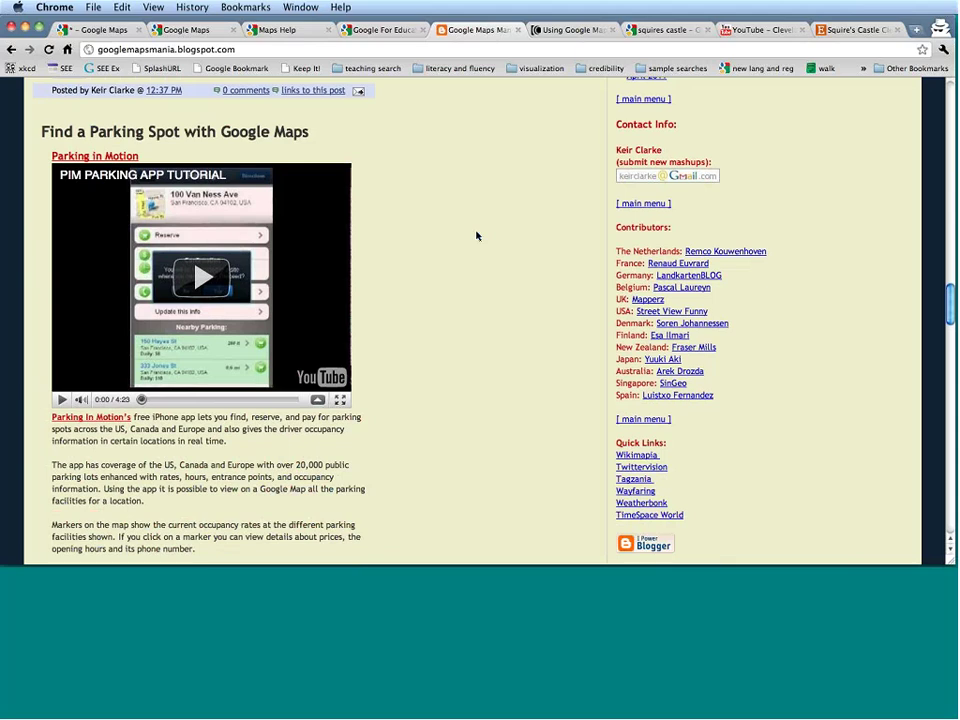
scroll(476, 236, down, 2)
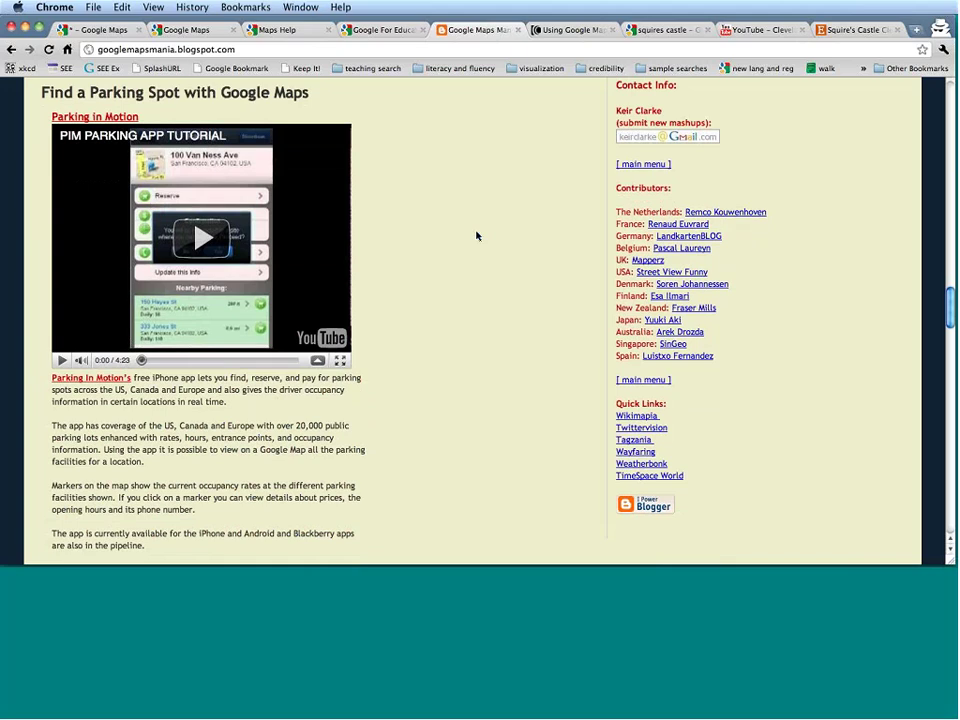
scroll(476, 236, down, 5)
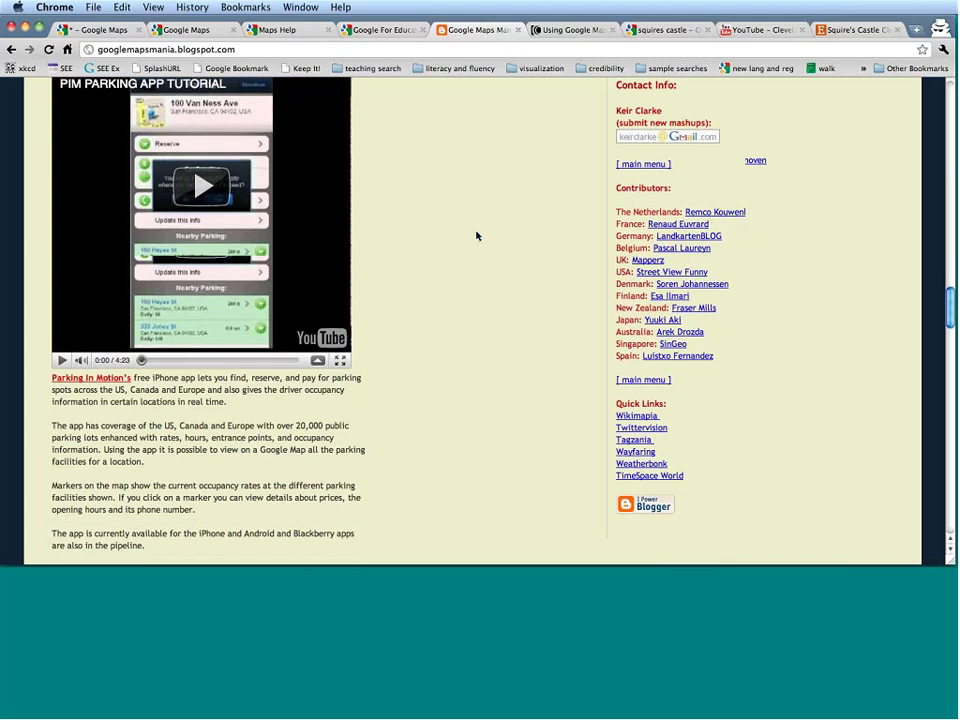
scroll(476, 236, down, 2)
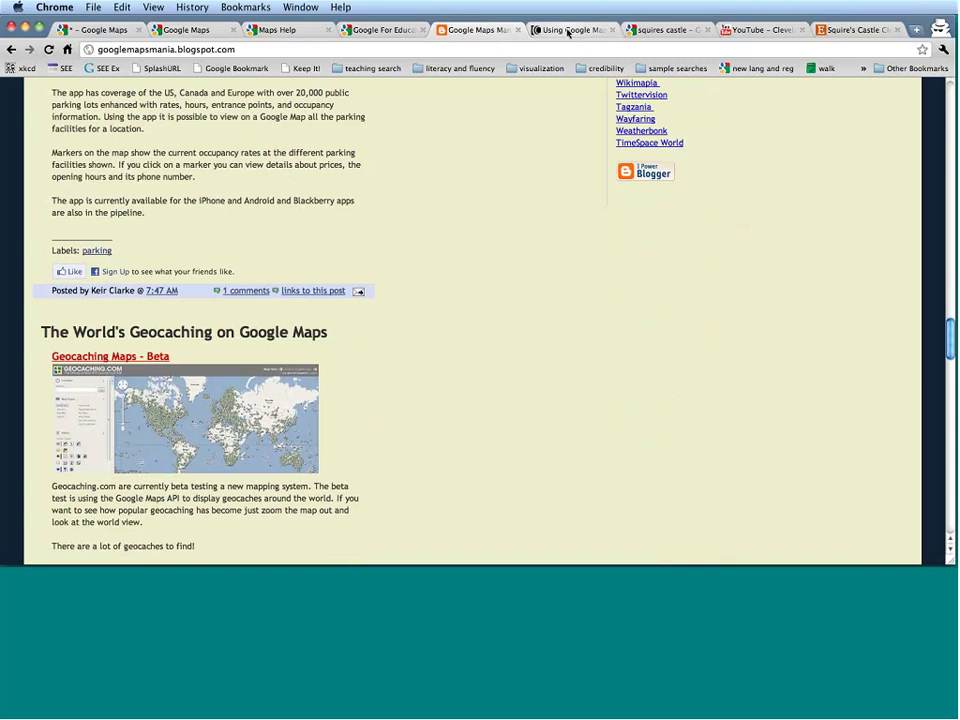
Step: Switch to the ccastig.com article and scroll through it, ending back near the top
key(ctrl+Tab)
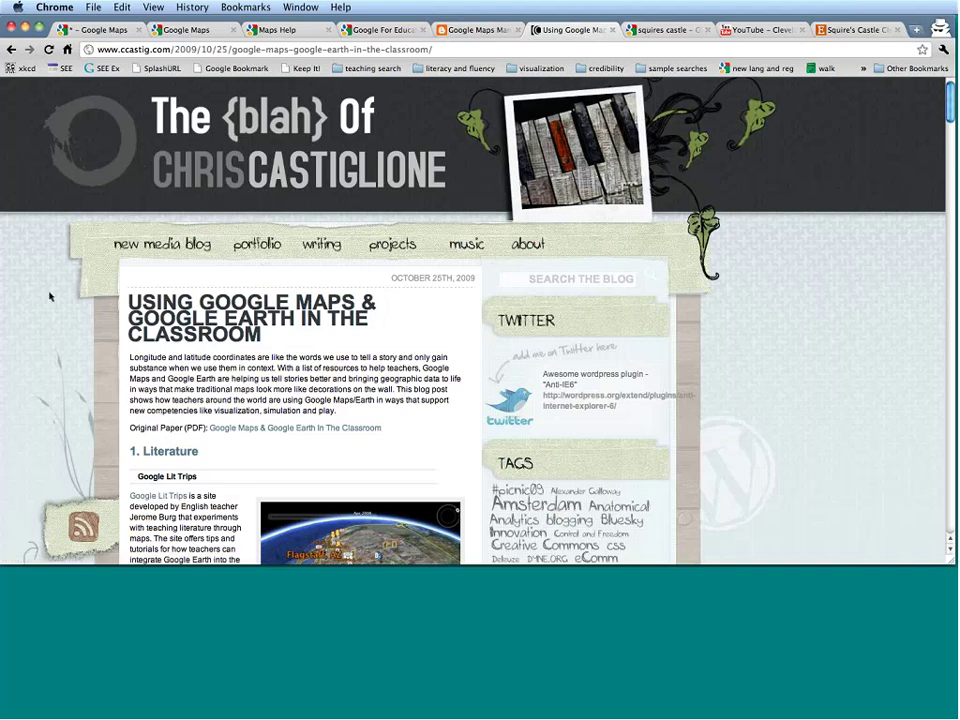
scroll(50, 296, down, 4)
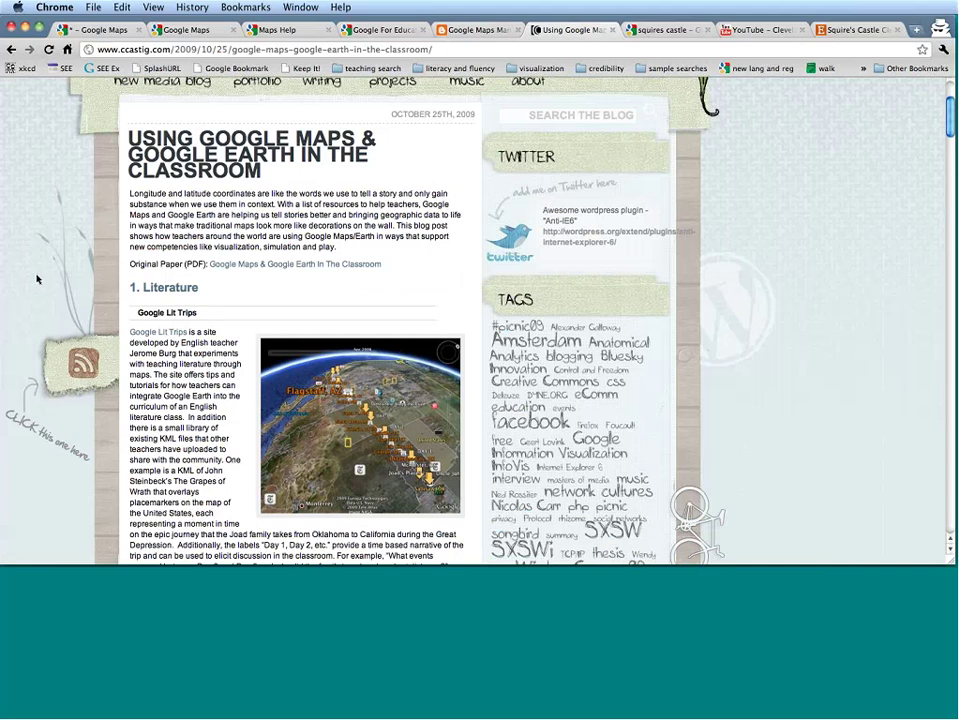
scroll(37, 280, down, 2)
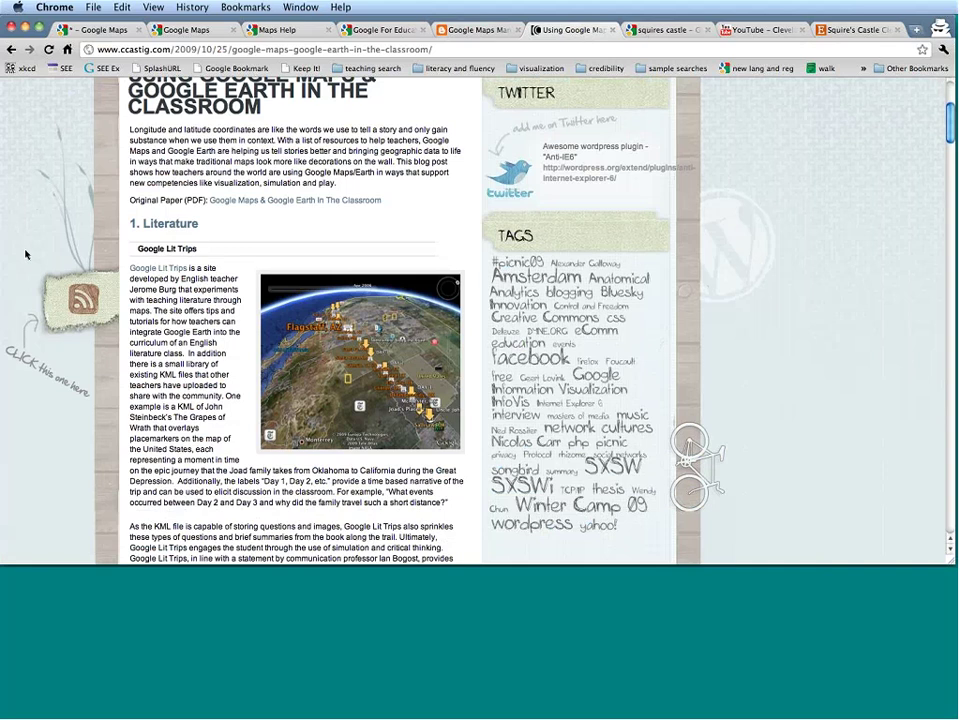
scroll(26, 254, down, 15)
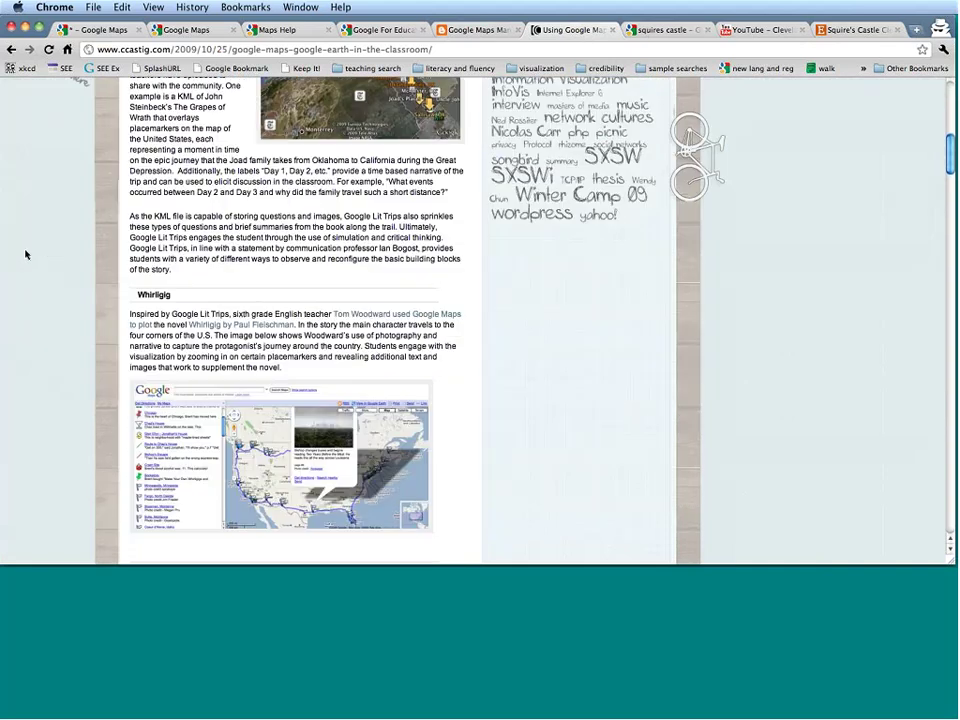
scroll(26, 254, down, 4)
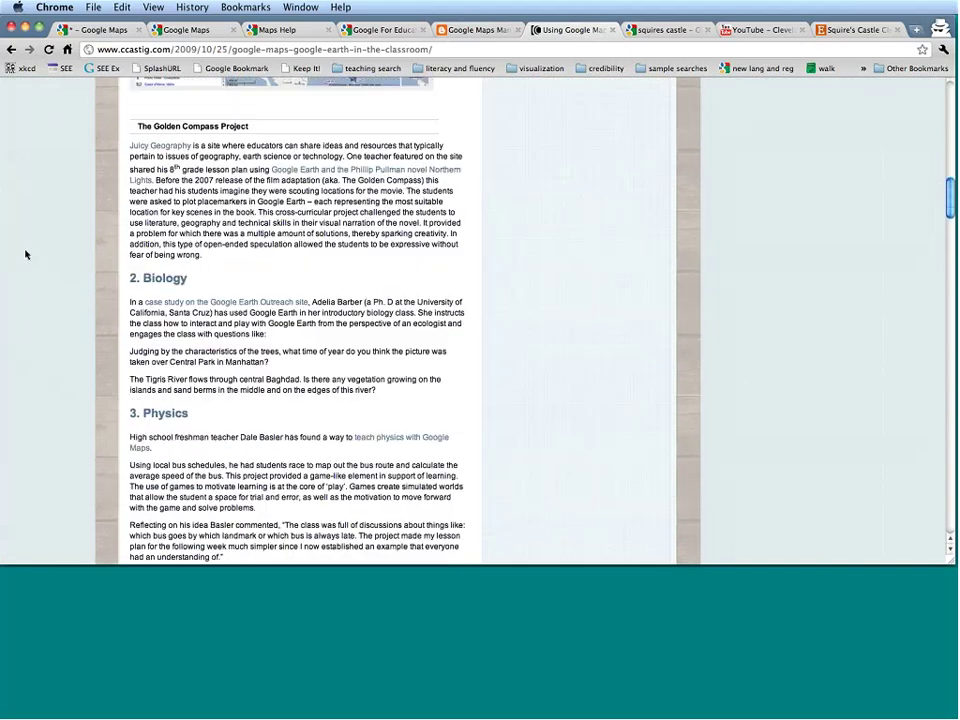
scroll(26, 254, down, 13)
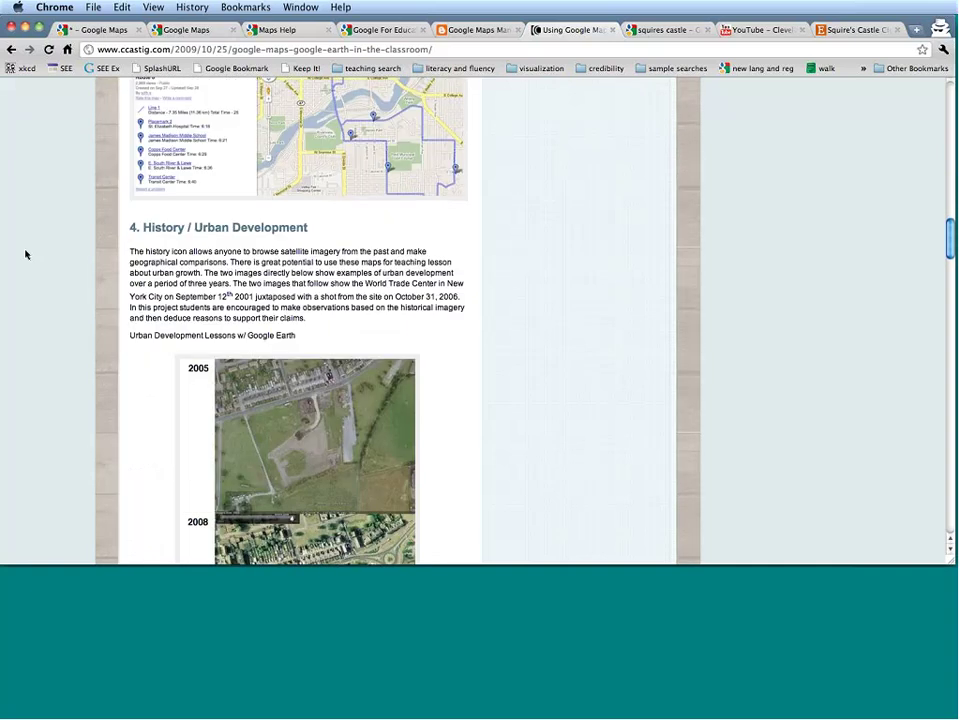
scroll(26, 254, down, 7)
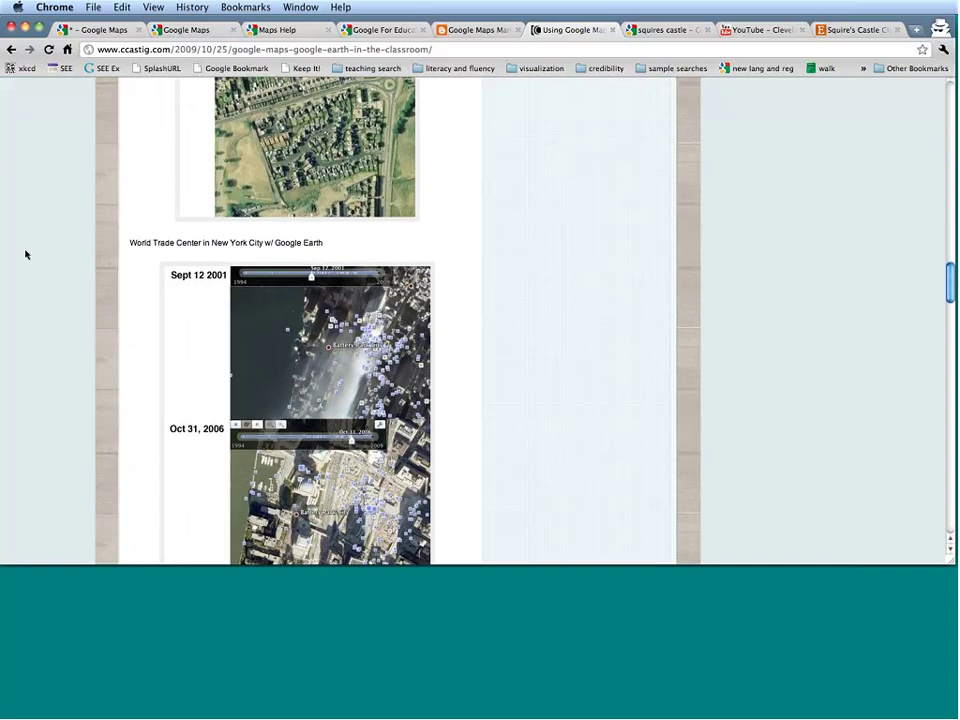
scroll(26, 254, up, 20)
scroll(26, 254, up, 10)
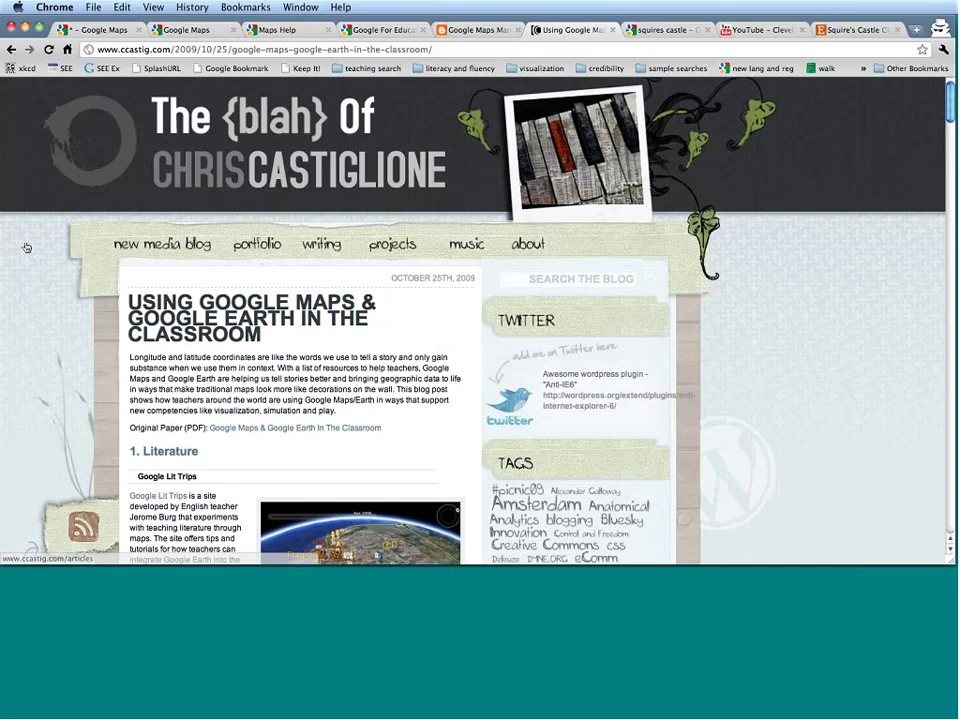